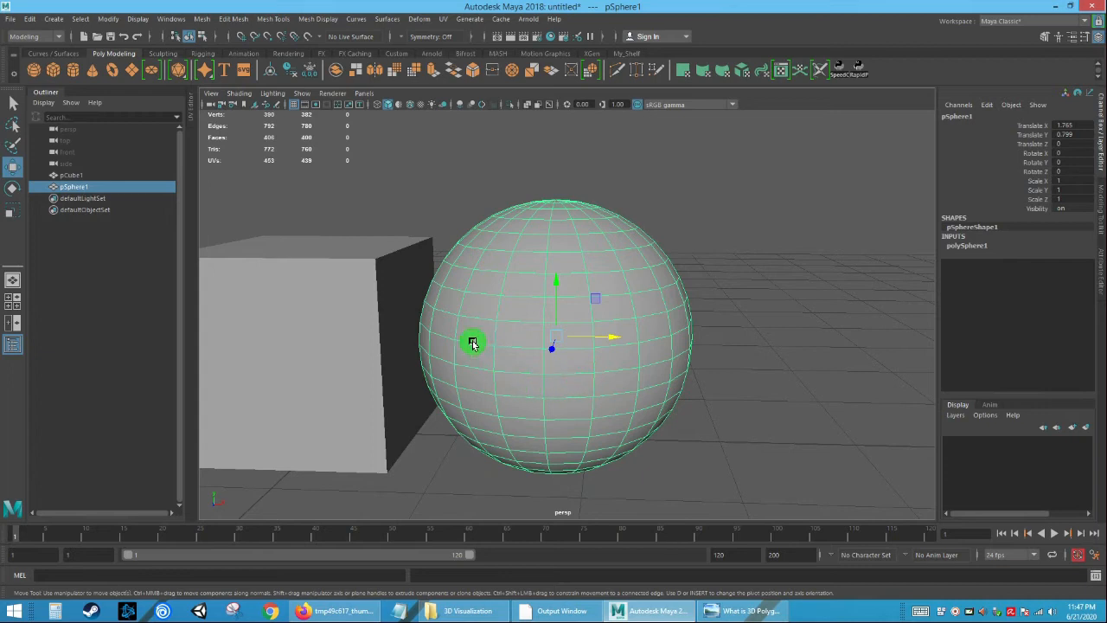
Try moving the sphere farther from the cube along the X axis, and undo the move.
click(764, 328)
click(618, 370)
drag(607, 335, 742, 375)
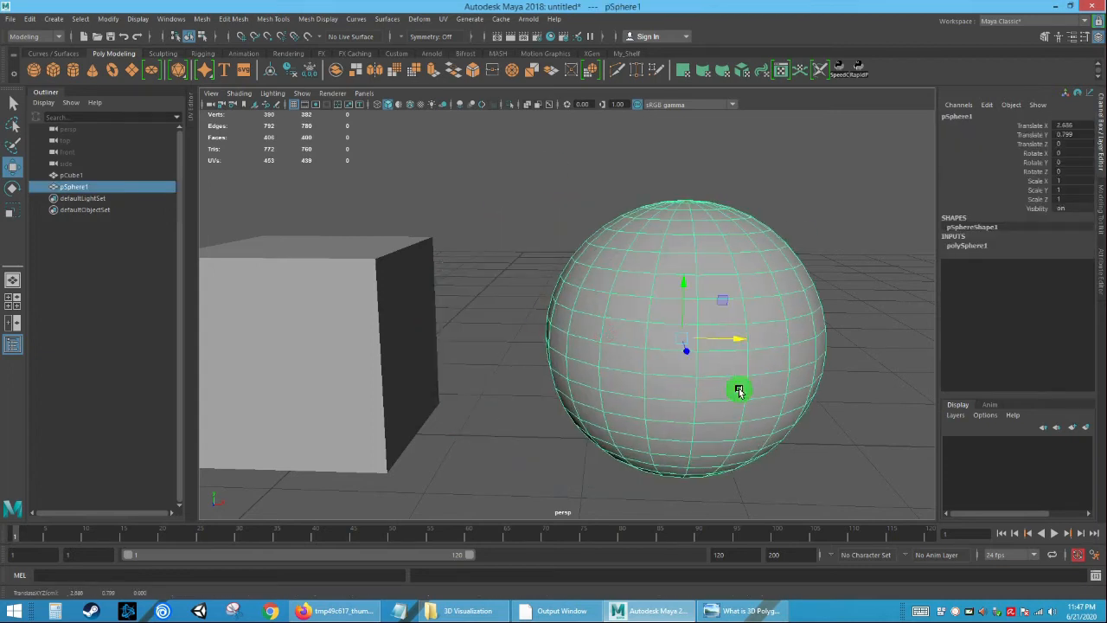
key(ctrl)
key(ctrl+z)
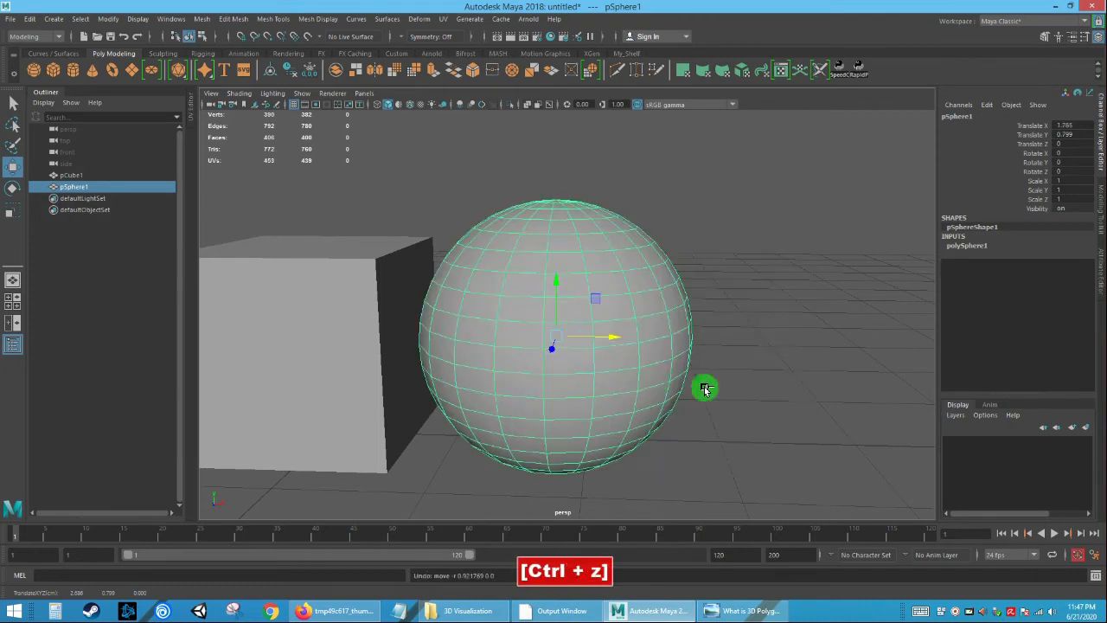
alt+drag(543, 286, 552, 315)
alt+right_drag(552, 315, 543, 294)
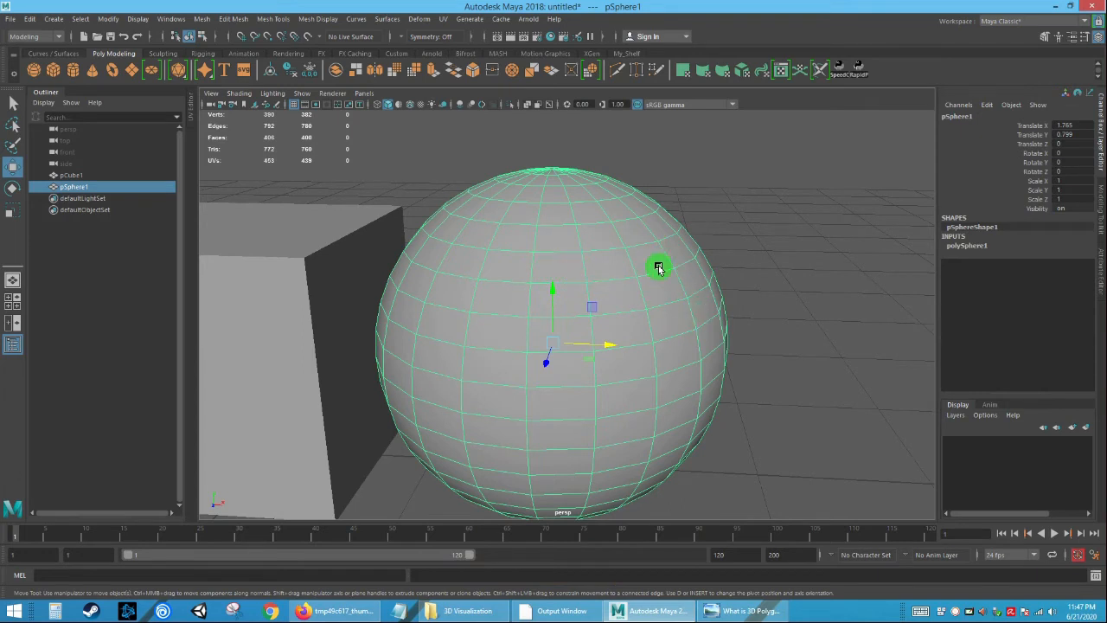
alt+drag(663, 297, 625, 302)
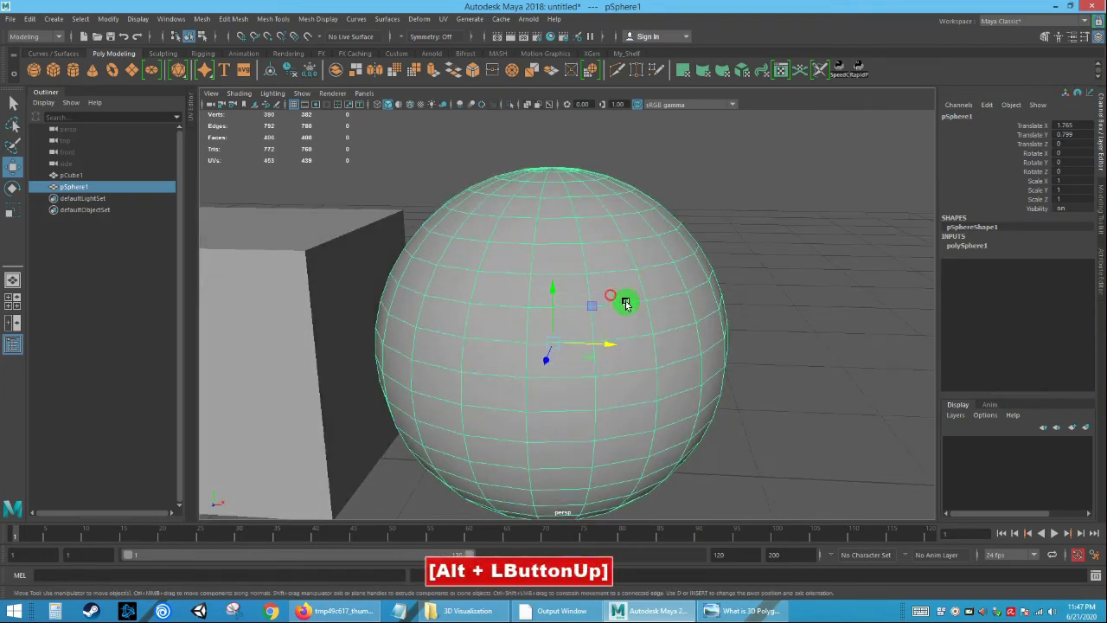
alt+right_drag(625, 303, 603, 274)
alt+middle_drag(621, 293, 637, 287)
alt+drag(637, 287, 635, 279)
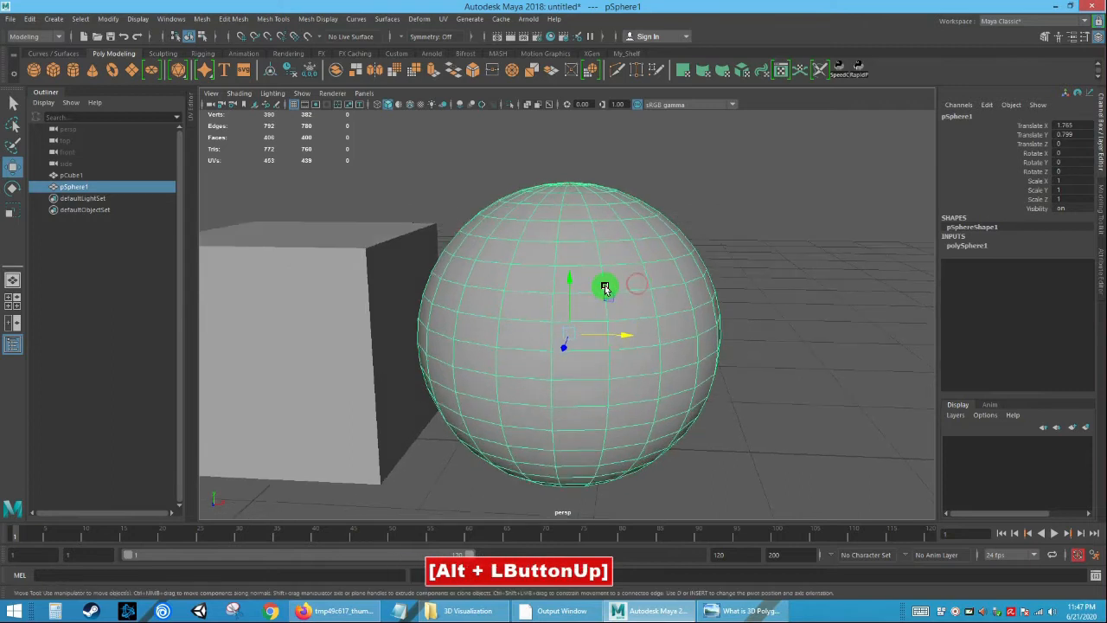
Switch the sphere to vertex selection mode.
right_click(533, 296)
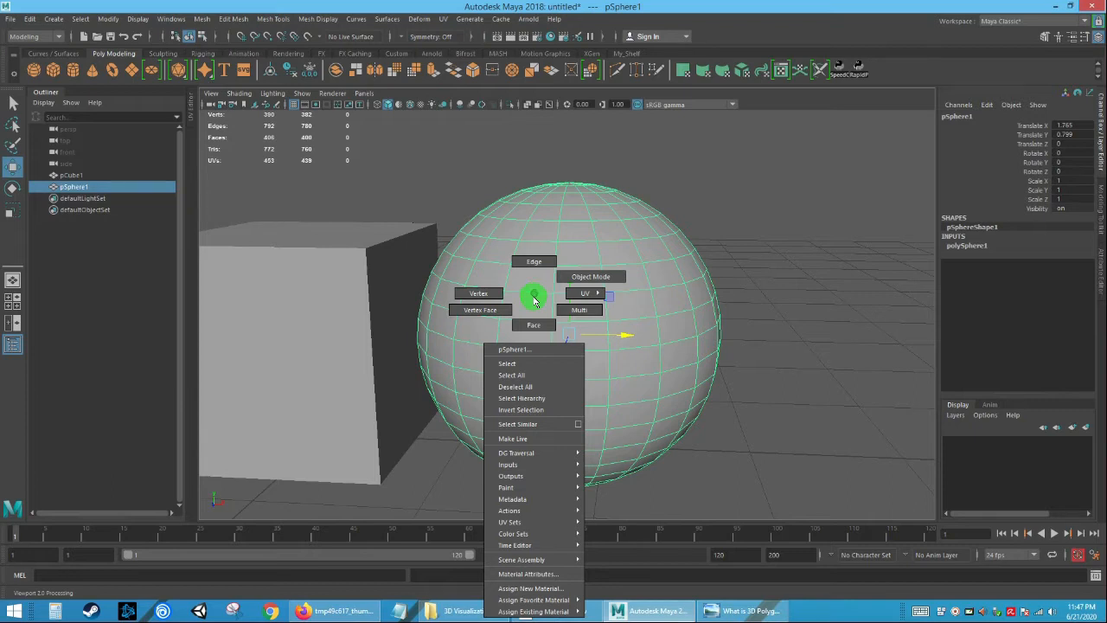
right_drag(524, 317, 531, 295)
right_drag(489, 296, 532, 281)
right_drag(533, 295, 543, 266)
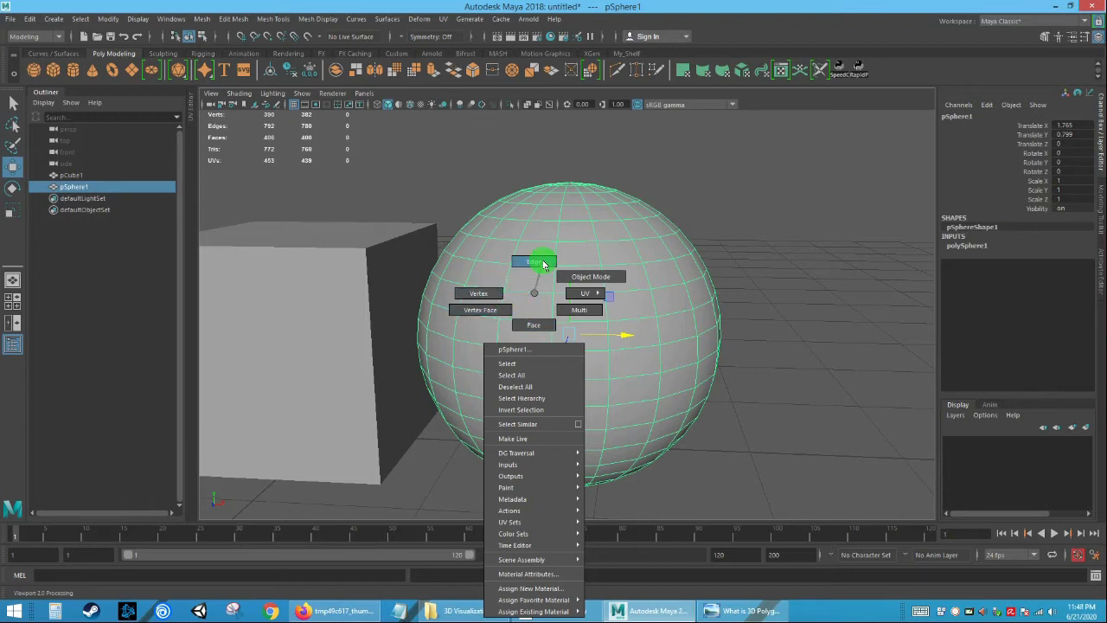
right_drag(539, 287, 586, 278)
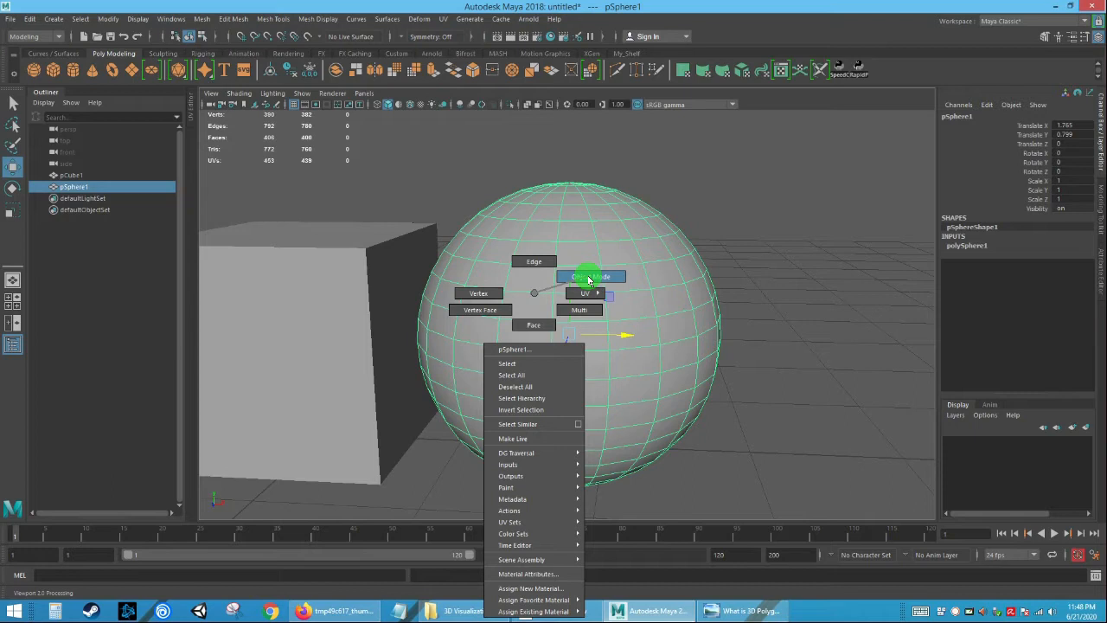
right_drag(568, 282, 486, 295)
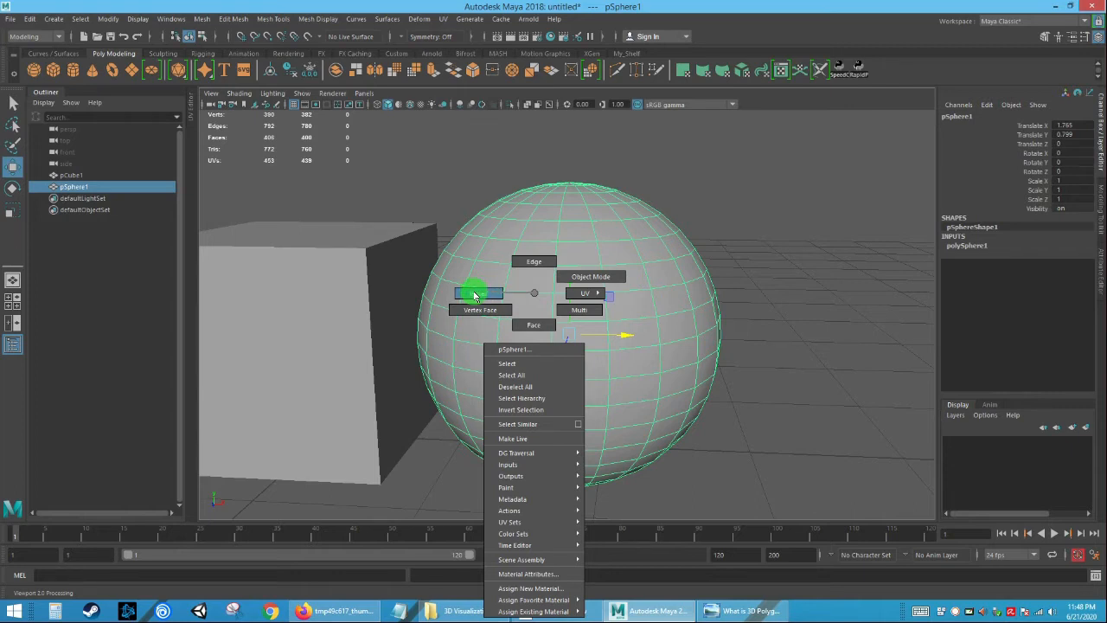
right_drag(474, 295, 483, 300)
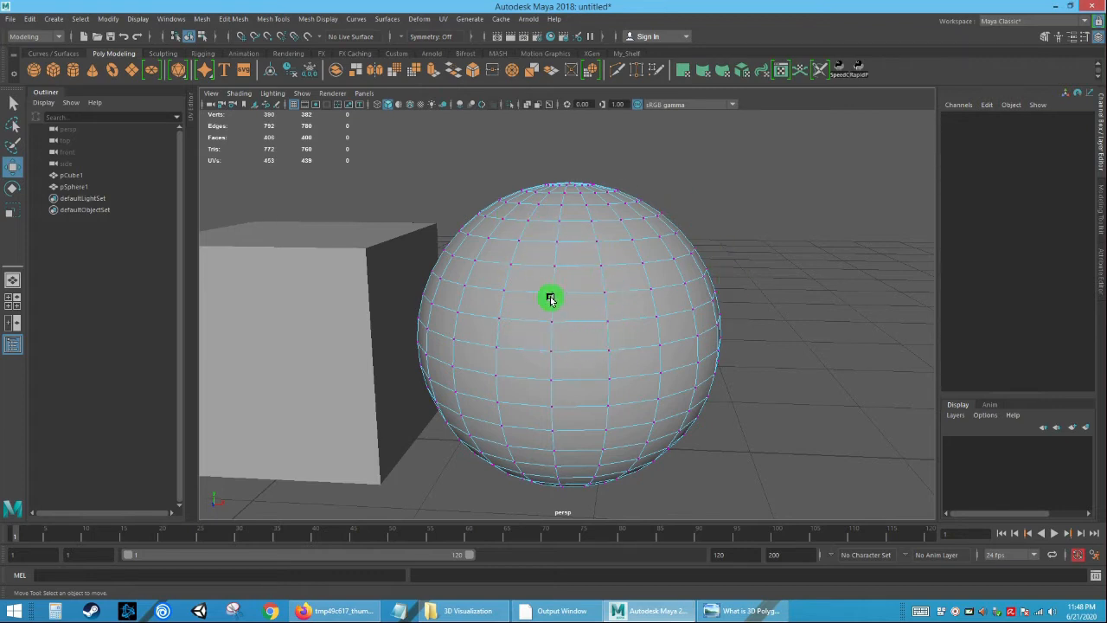
Select the vertices of the sphere's top cap and move them straight up to form a neck.
click(653, 290)
alt+drag(684, 292, 680, 289)
alt+right_drag(680, 289, 682, 299)
alt+drag(683, 299, 685, 298)
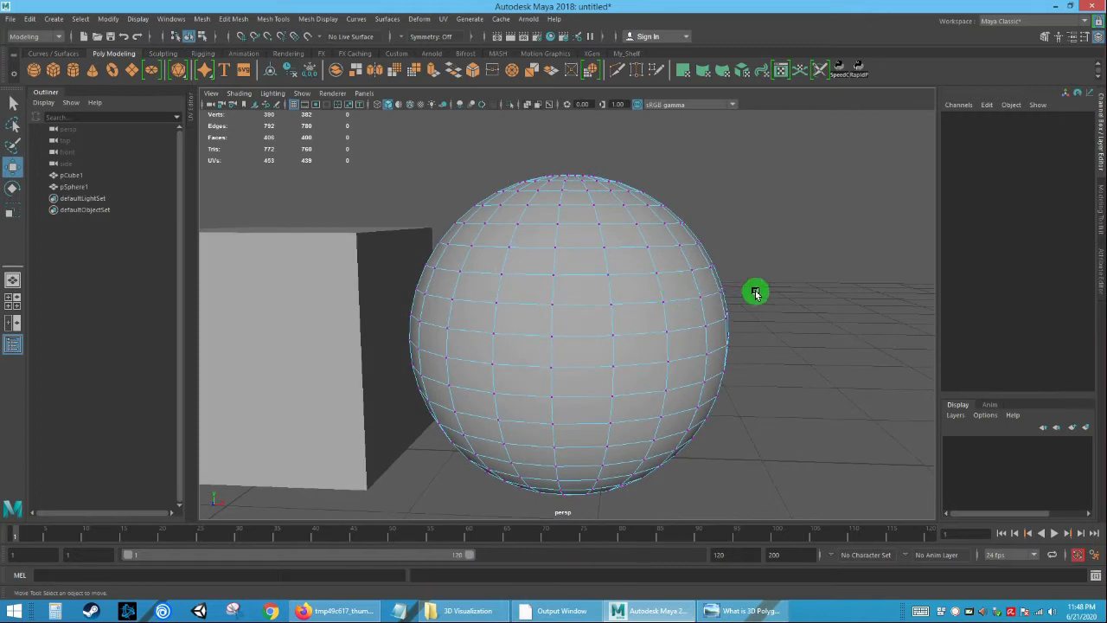
alt+middle_drag(613, 255, 640, 309)
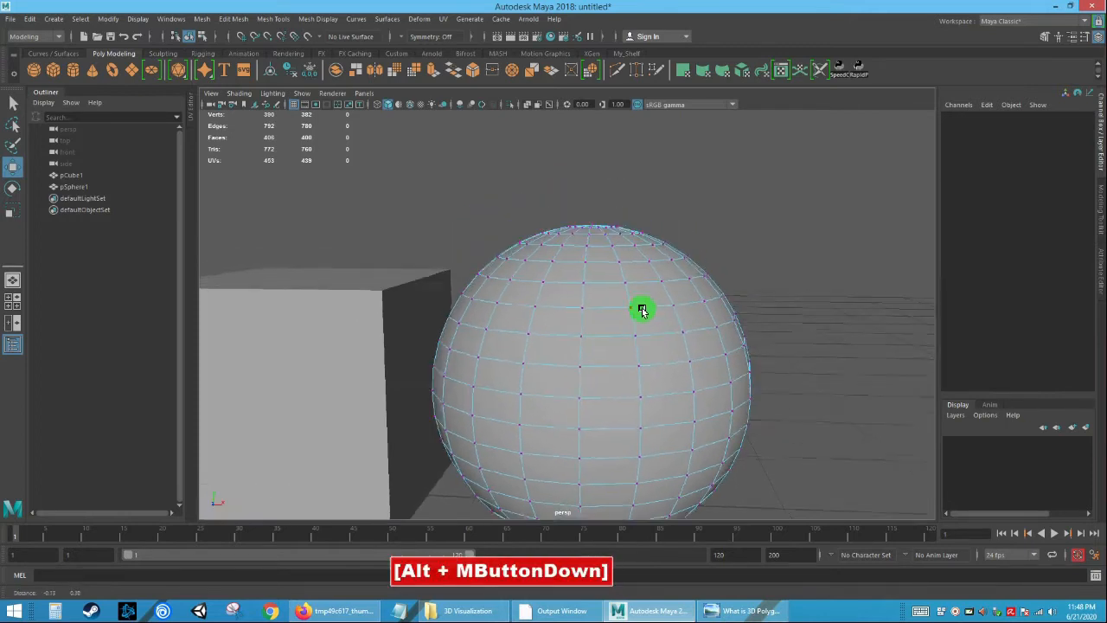
alt+right_drag(640, 309, 630, 299)
alt+middle_drag(631, 300, 569, 228)
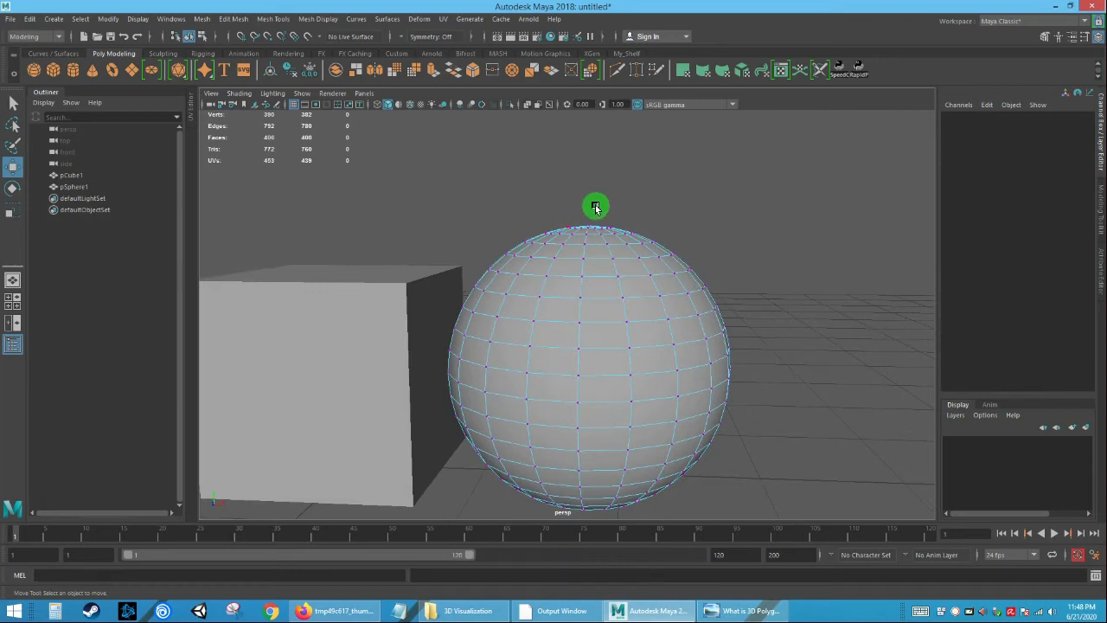
drag(522, 174, 573, 234)
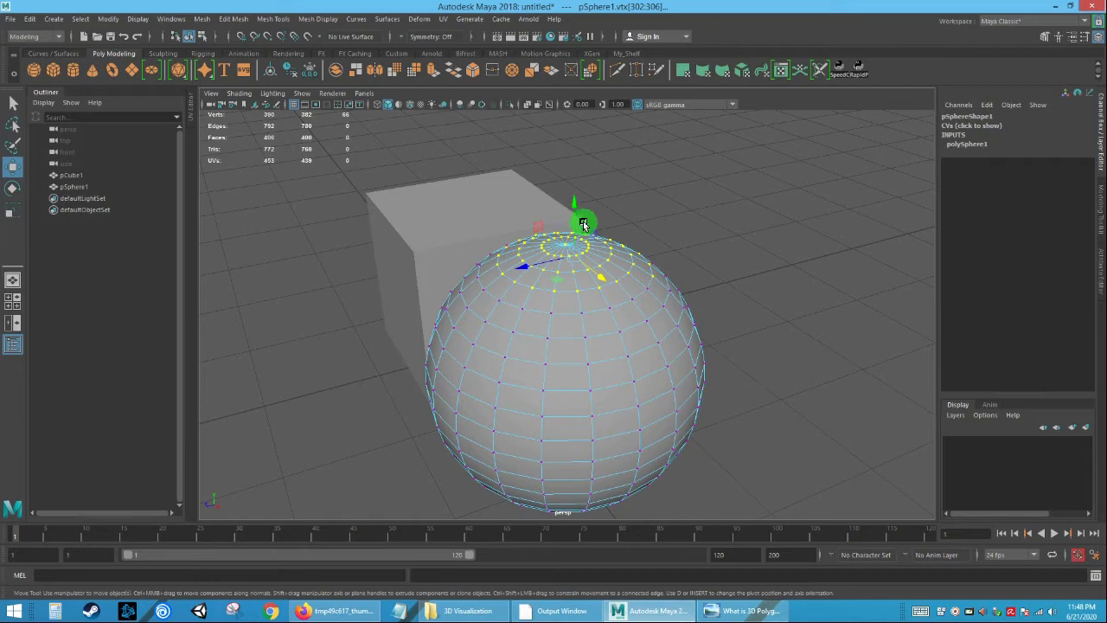
drag(575, 220, 616, 182)
Scale the raised top cap vertices uniformly outward into a flared rim and clear the selection.
key(e)
key(ctrl+z)
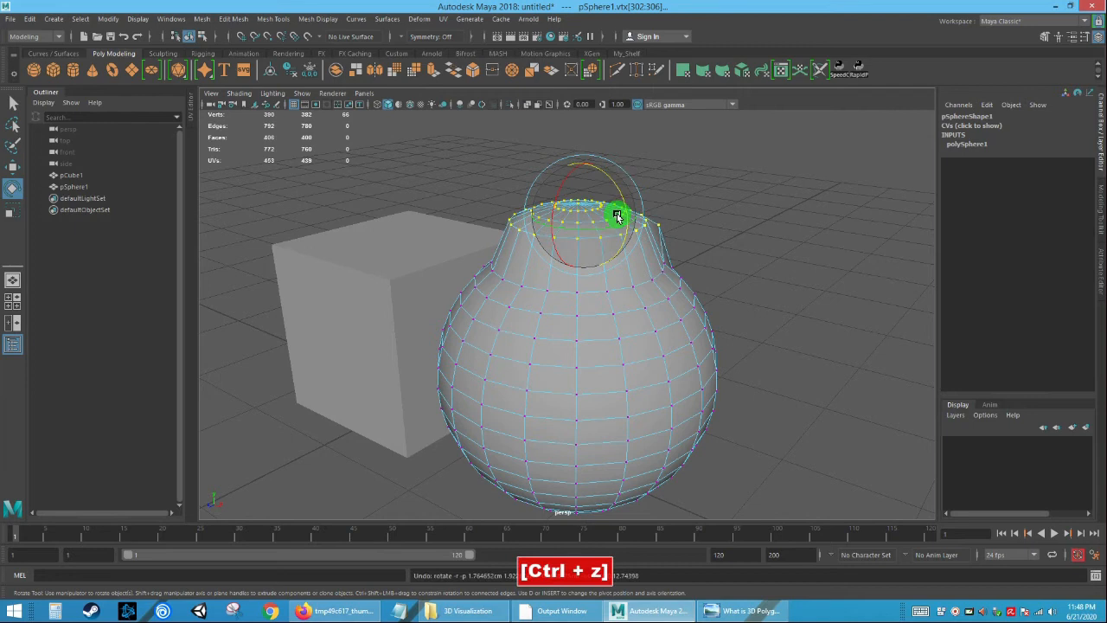
key(r)
drag(583, 221, 729, 262)
click(715, 274)
Move two neighbouring vertices on the front of the flared rim downward, one at a time, and deselect.
alt+right_drag(729, 262, 650, 225)
click(623, 179)
alt+middle_drag(623, 179, 631, 240)
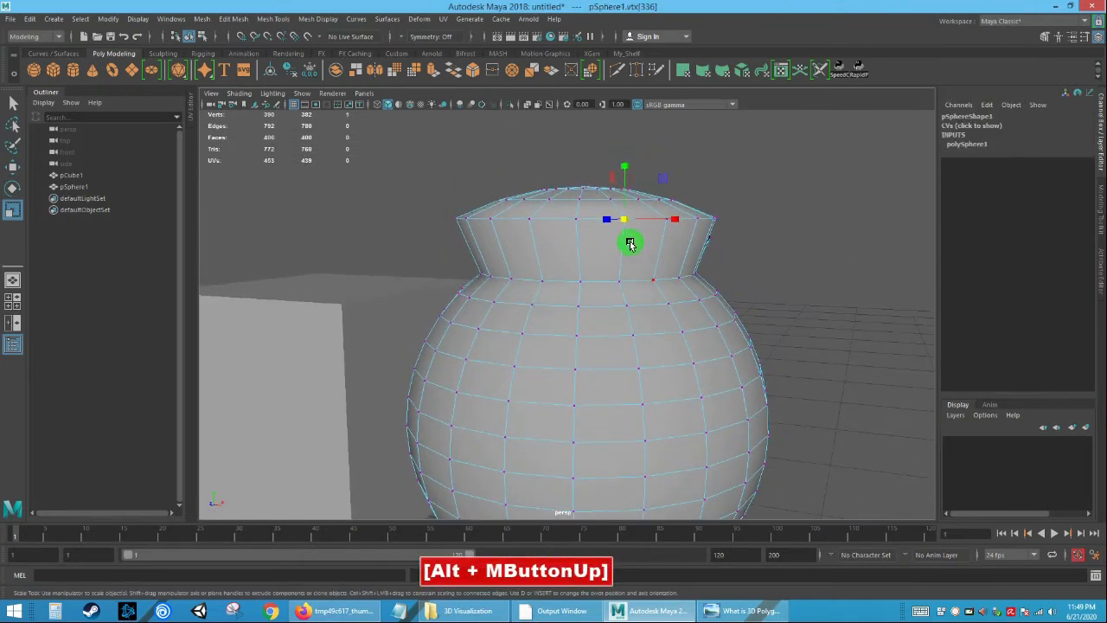
key(w)
drag(626, 185, 580, 220)
click(577, 186)
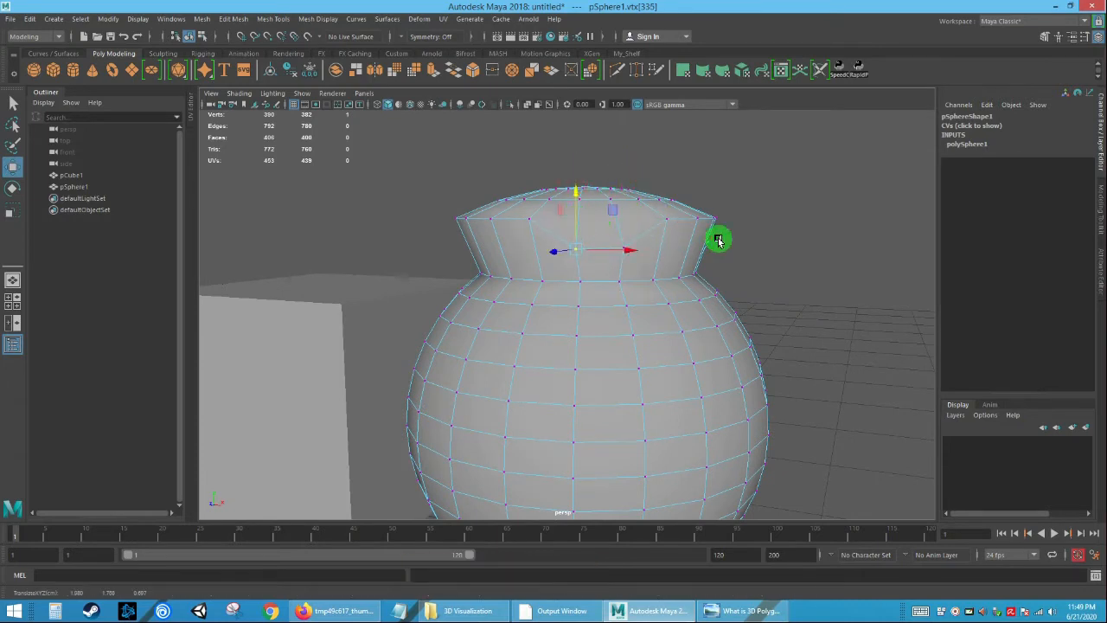
alt+drag(719, 240, 677, 244)
click(751, 200)
Switch the vase-shaped sphere to edge selection mode.
alt+drag(569, 260, 619, 246)
alt+middle_drag(620, 246, 635, 259)
alt+drag(636, 259, 630, 272)
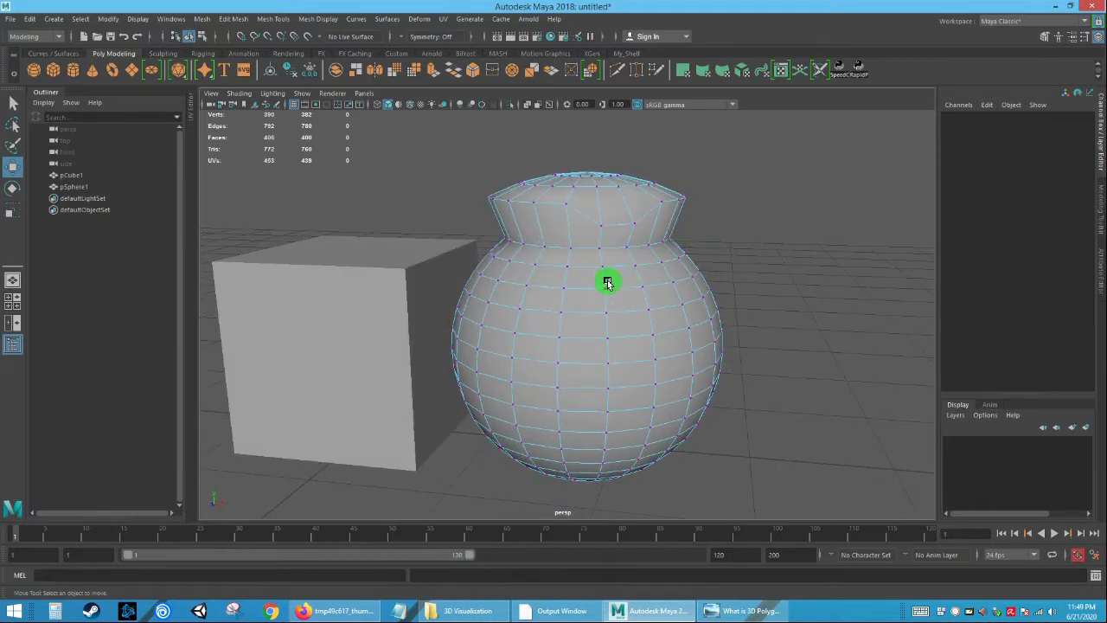
right_click(610, 277)
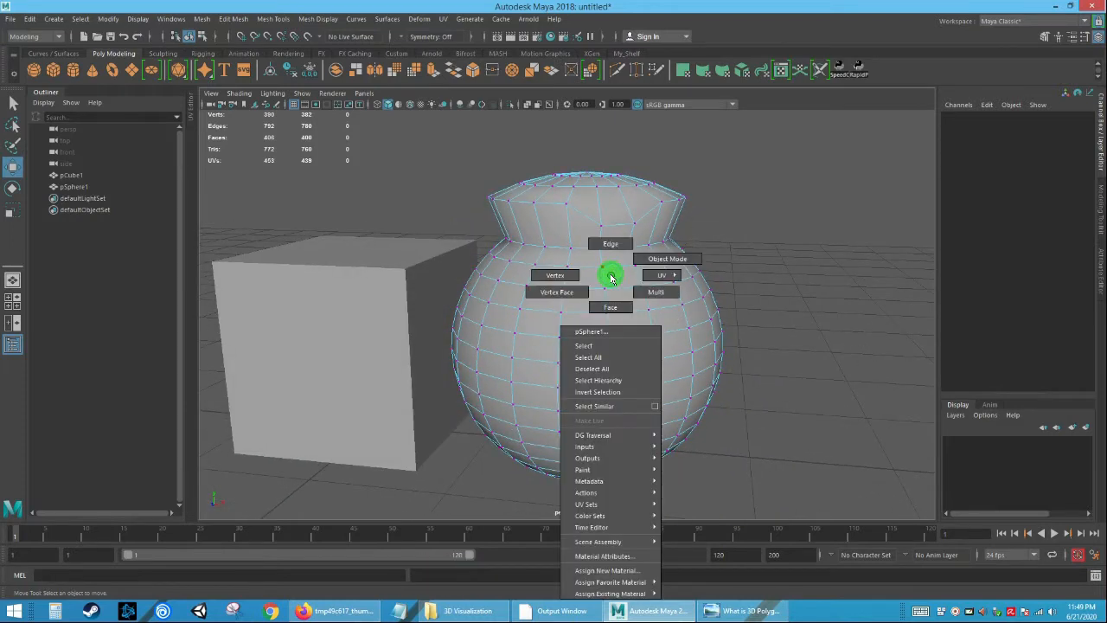
right_drag(610, 269, 609, 244)
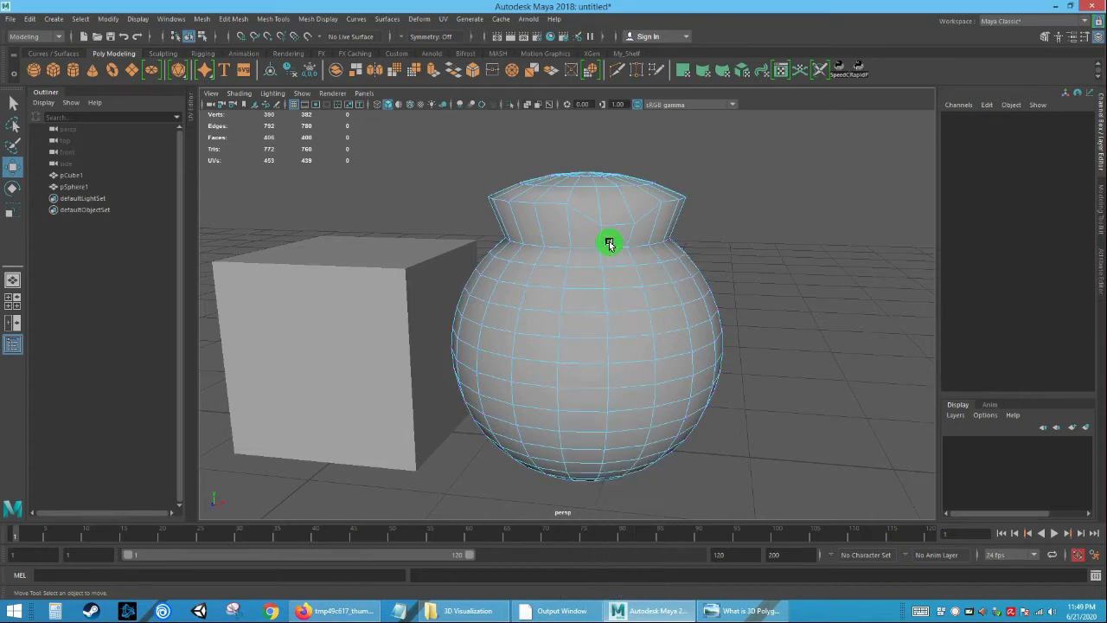
Select a single edge on the flared rim, move it downward along the vertical axis, and deselect it.
key(alt)
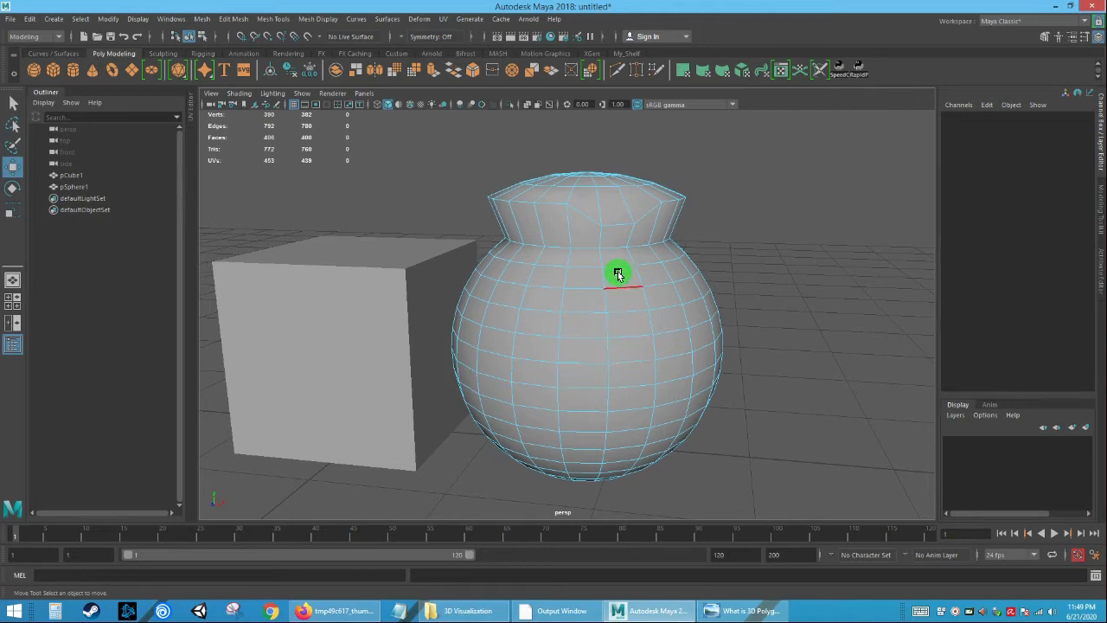
alt+middle_drag(566, 272, 594, 338)
alt+drag(594, 338, 603, 361)
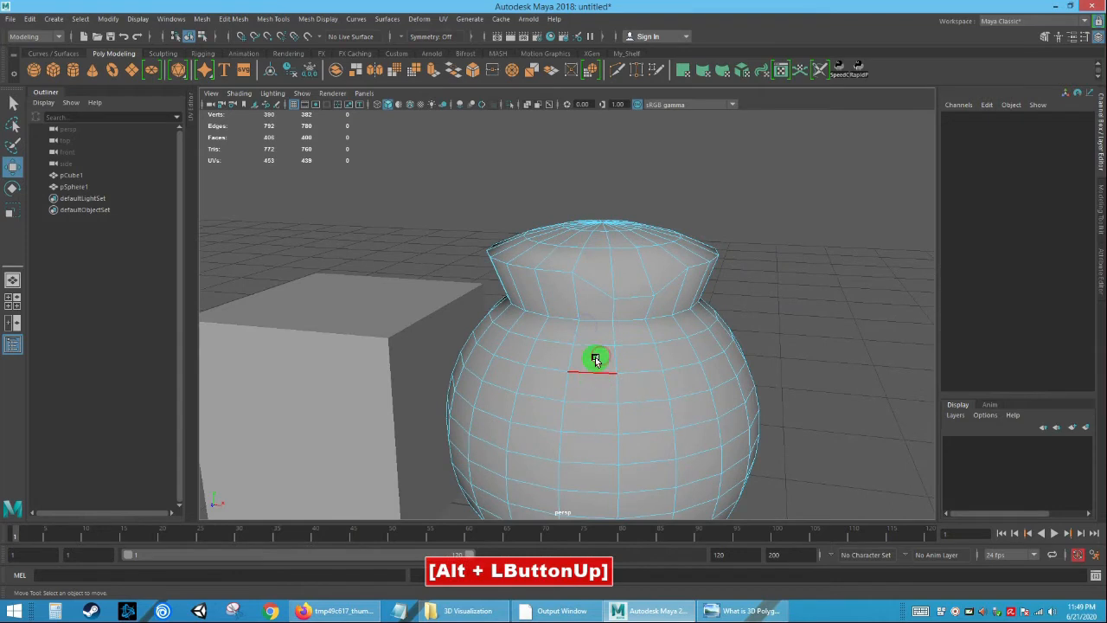
click(561, 290)
alt+right_drag(563, 297, 593, 268)
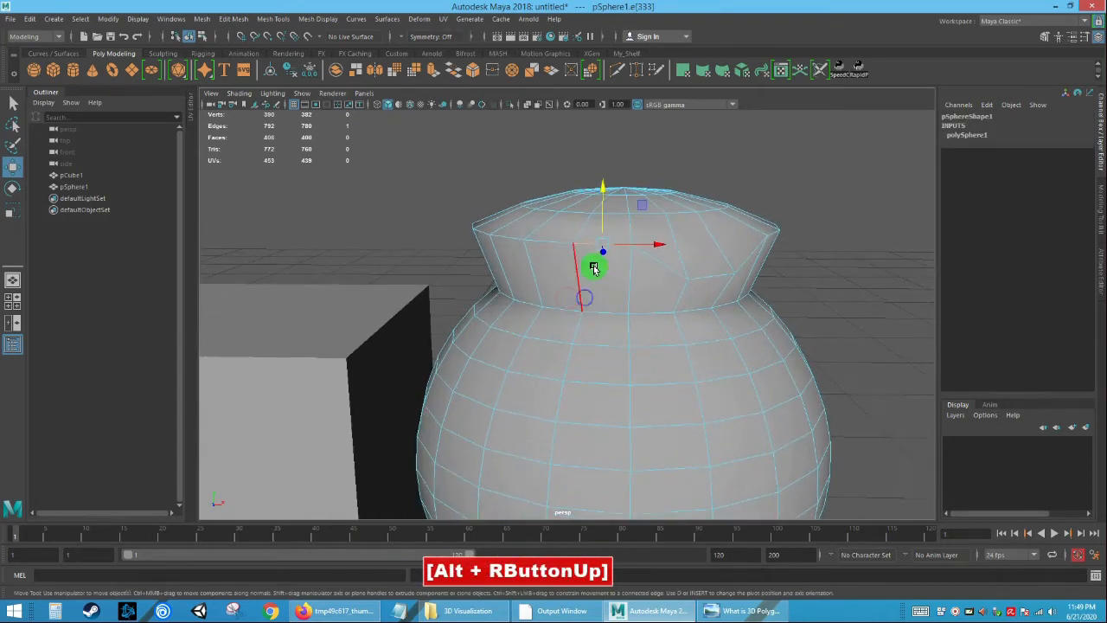
drag(602, 208, 597, 249)
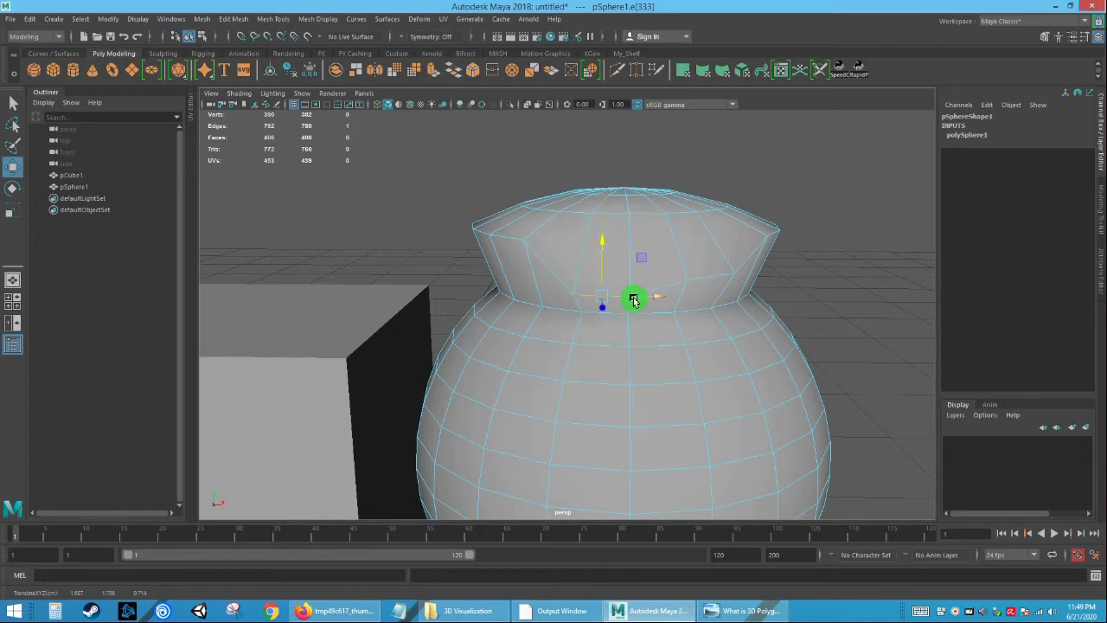
drag(602, 271, 663, 282)
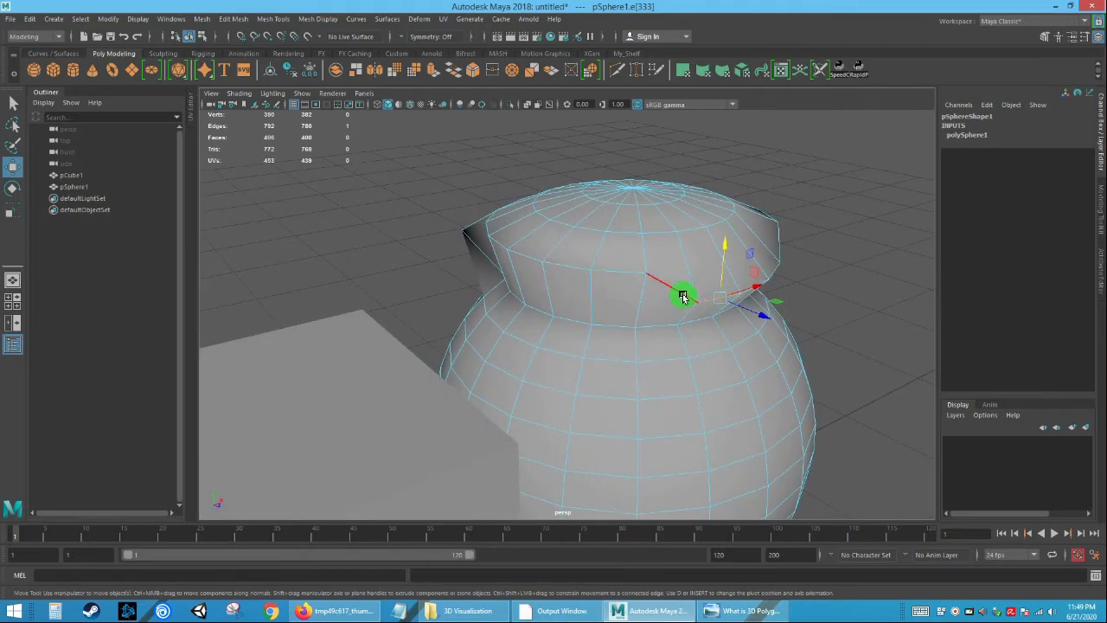
alt+drag(510, 244, 688, 265)
alt+drag(531, 263, 559, 274)
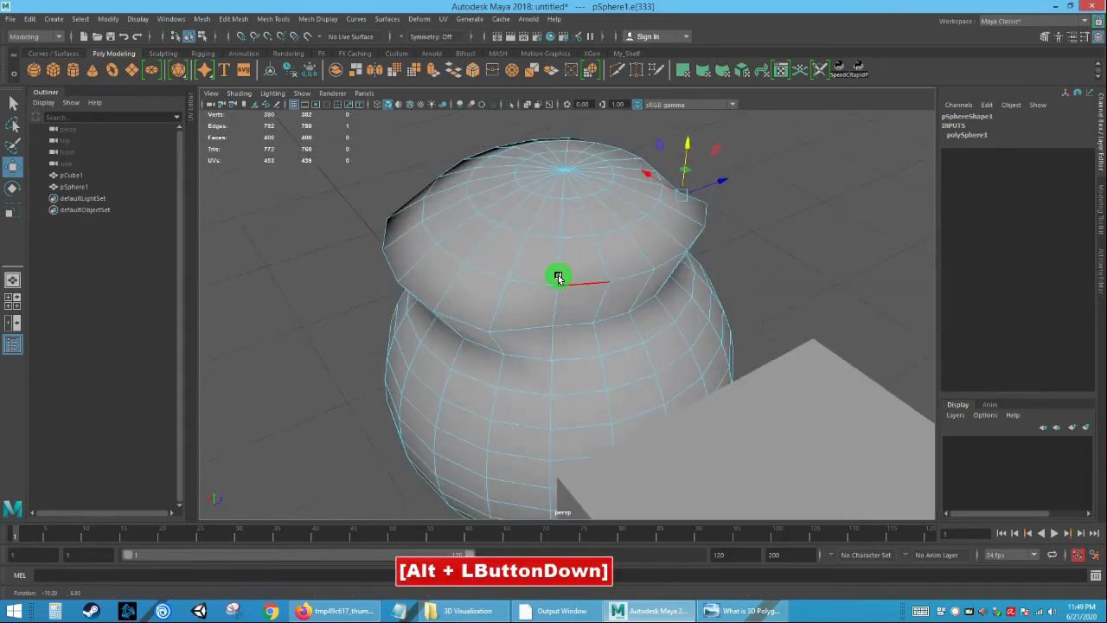
alt+drag(452, 226, 487, 173)
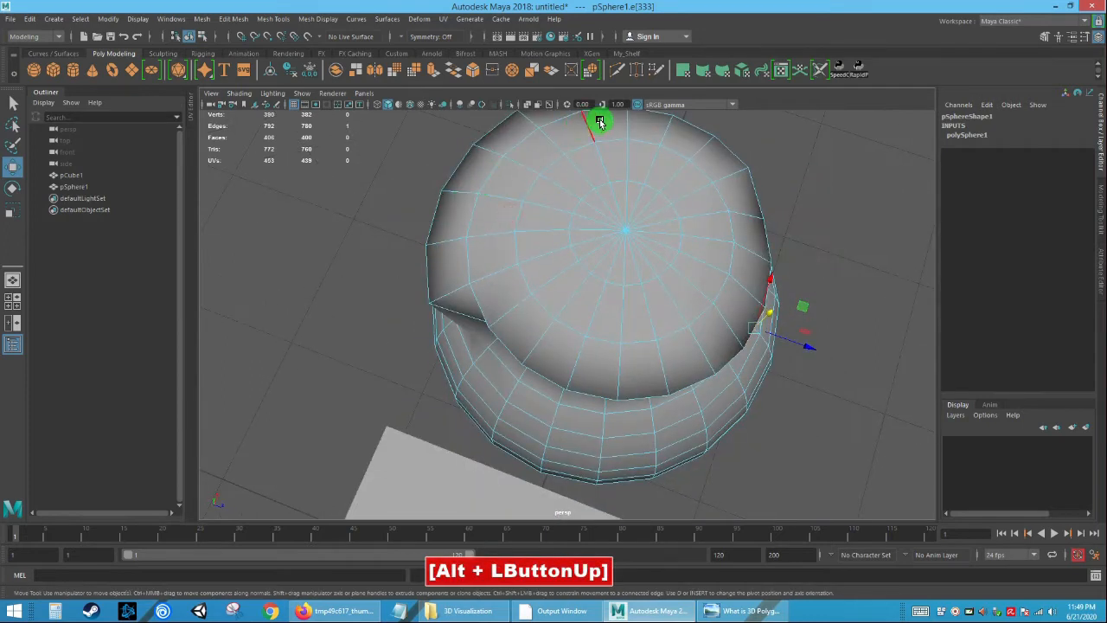
alt+drag(768, 259, 702, 331)
alt+drag(636, 361, 783, 297)
click(783, 297)
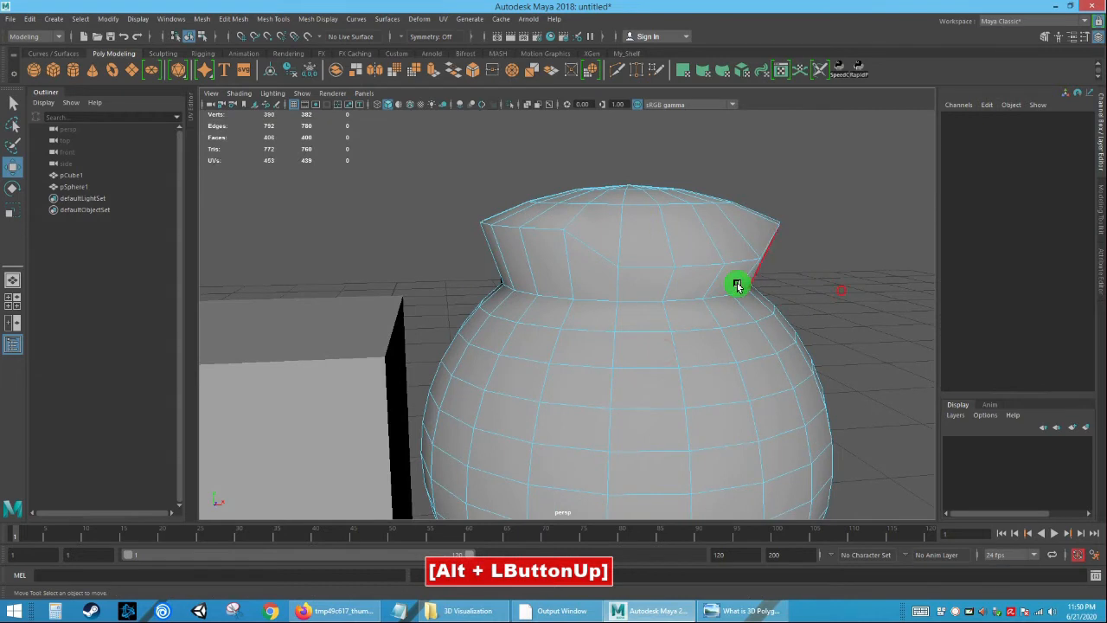
Select the entire edge loop around the flared rim and move it upward above the top cap.
double_click(636, 268)
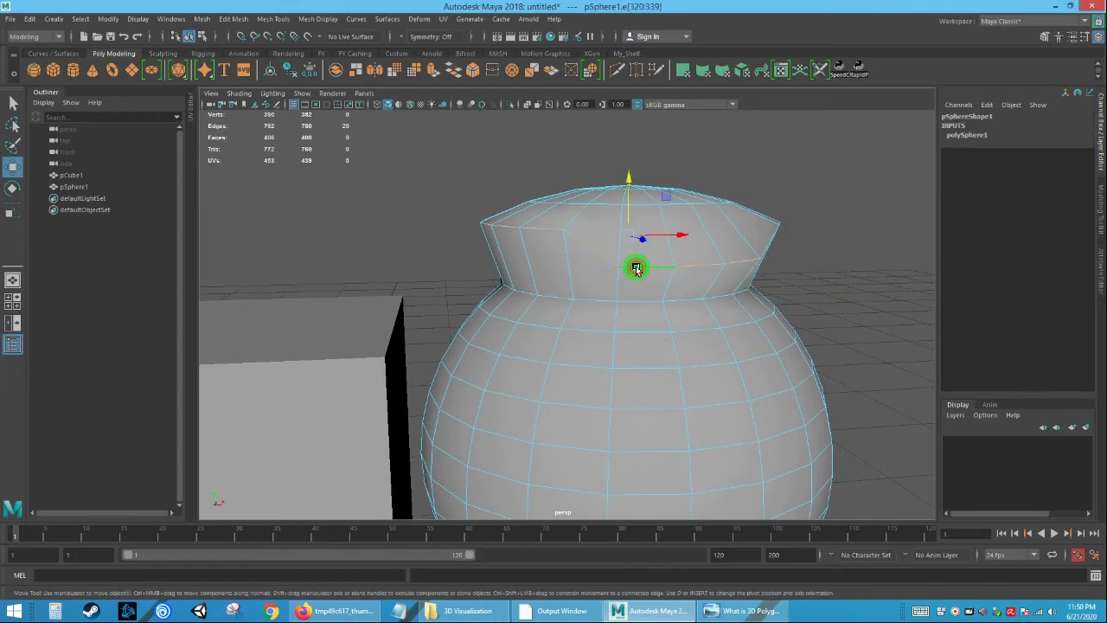
alt+drag(548, 265, 702, 302)
alt+drag(576, 299, 535, 281)
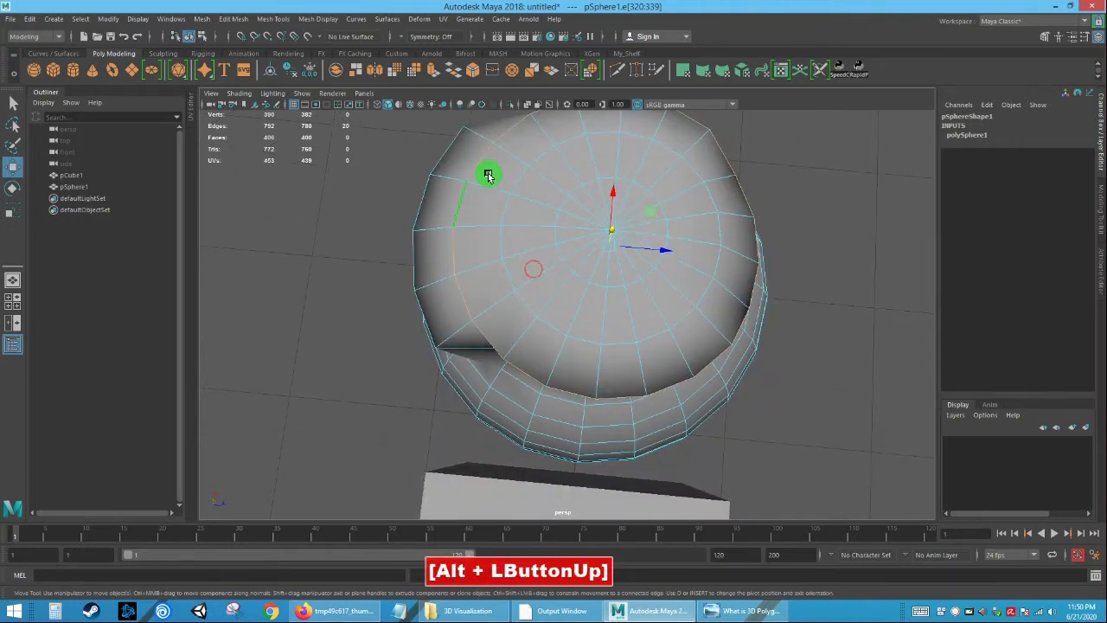
alt+drag(734, 270, 666, 301)
mouse_move(621, 214)
mouse_down()
mouse_move(620, 245)
mouse_move(623, 198)
mouse_up()
alt+drag(571, 235, 843, 312)
alt+middle_drag(843, 311, 779, 292)
alt+drag(778, 292, 747, 286)
alt+right_drag(761, 292, 770, 289)
alt+middle_drag(770, 289, 768, 259)
alt+drag(773, 268, 753, 274)
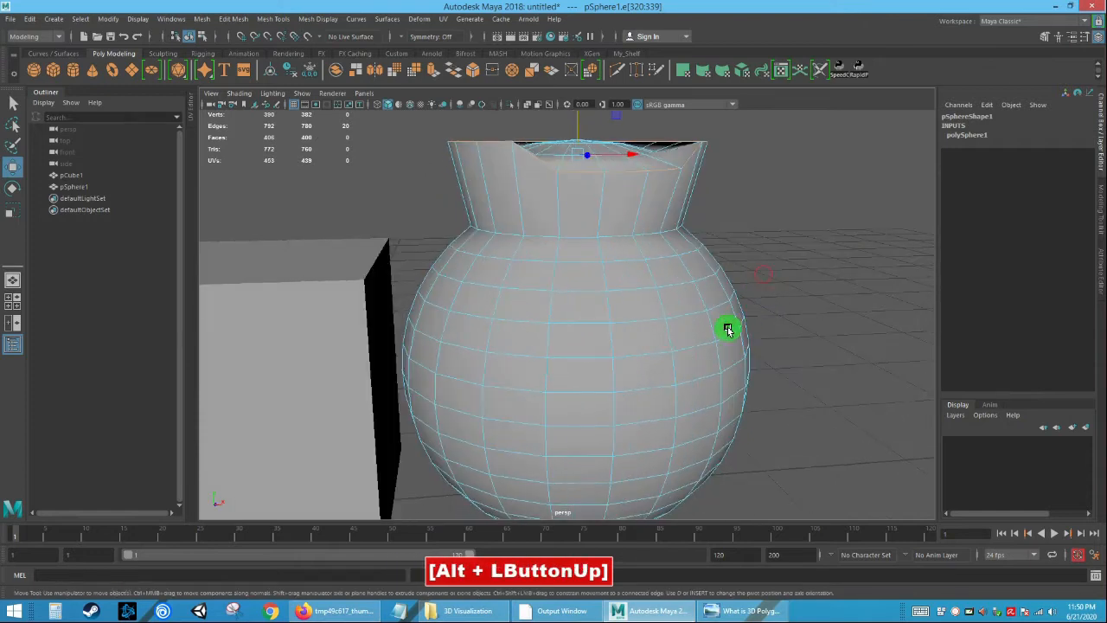
Add four horizontal edges across the middle of the vase body to the selection one by one, and clear the selection.
click(642, 356)
click(793, 342)
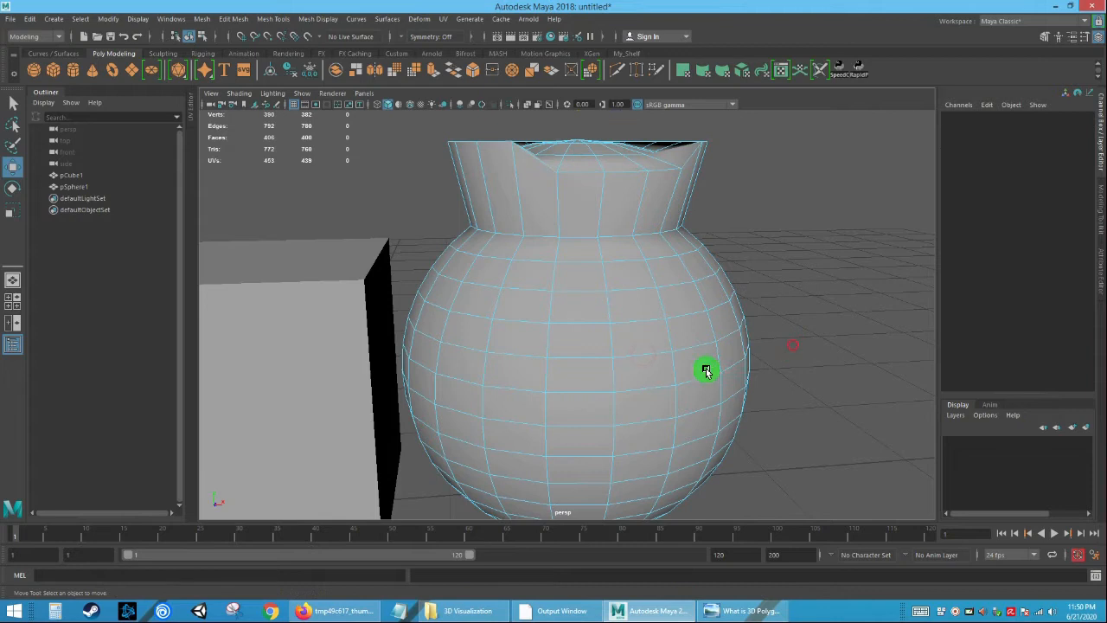
ctrl+shift+click(641, 355)
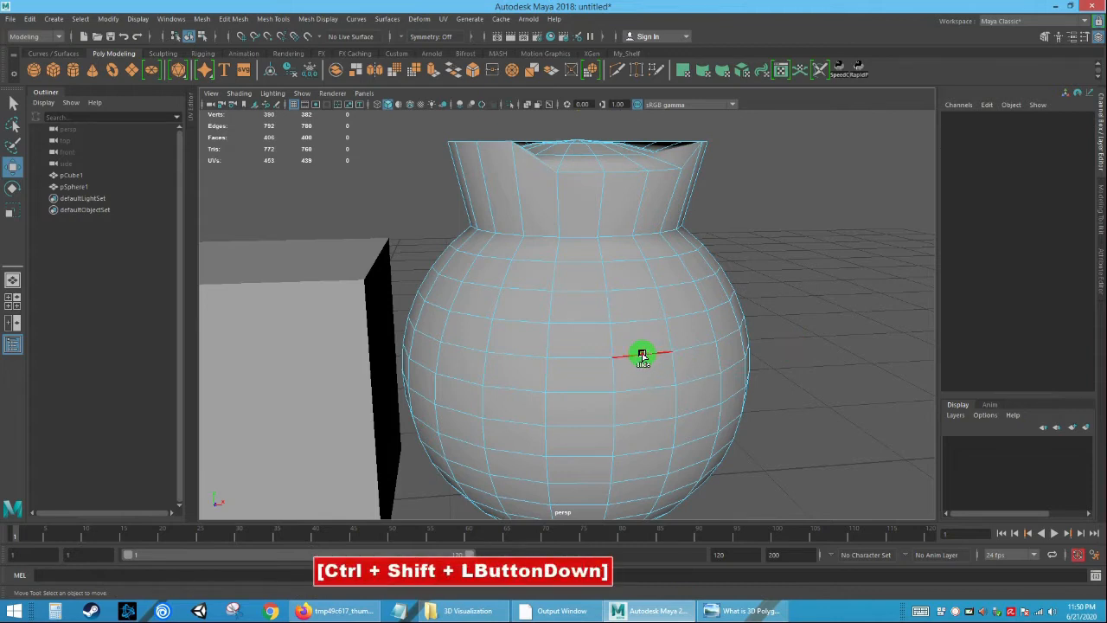
ctrl+shift+click(592, 358)
ctrl+shift+click(515, 357)
ctrl+shift+click(460, 346)
click(831, 366)
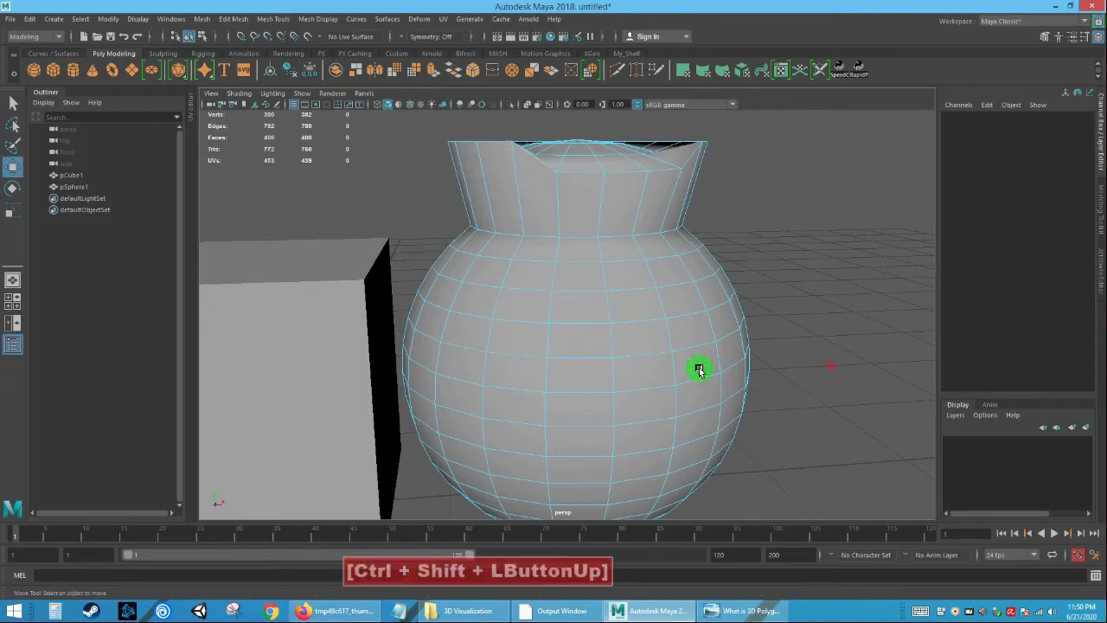
Select the horizontal edge loop around the middle of the vase body, view it from several angles, and clear the selection.
click(649, 355)
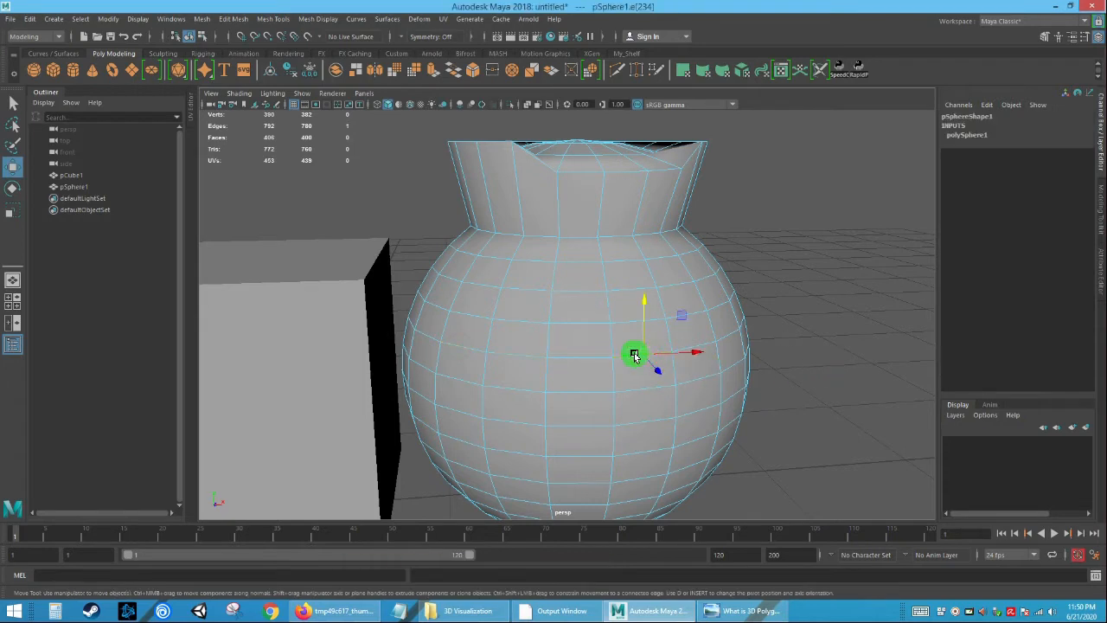
click(633, 355)
double_click(627, 354)
mouse_move(566, 358)
alt+mouse_down()
mouse_move(752, 373)
mouse_move(576, 363)
mouse_move(638, 368)
mouse_move(566, 378)
alt+mouse_up()
alt+drag(714, 372, 726, 366)
alt+drag(690, 395, 758, 353)
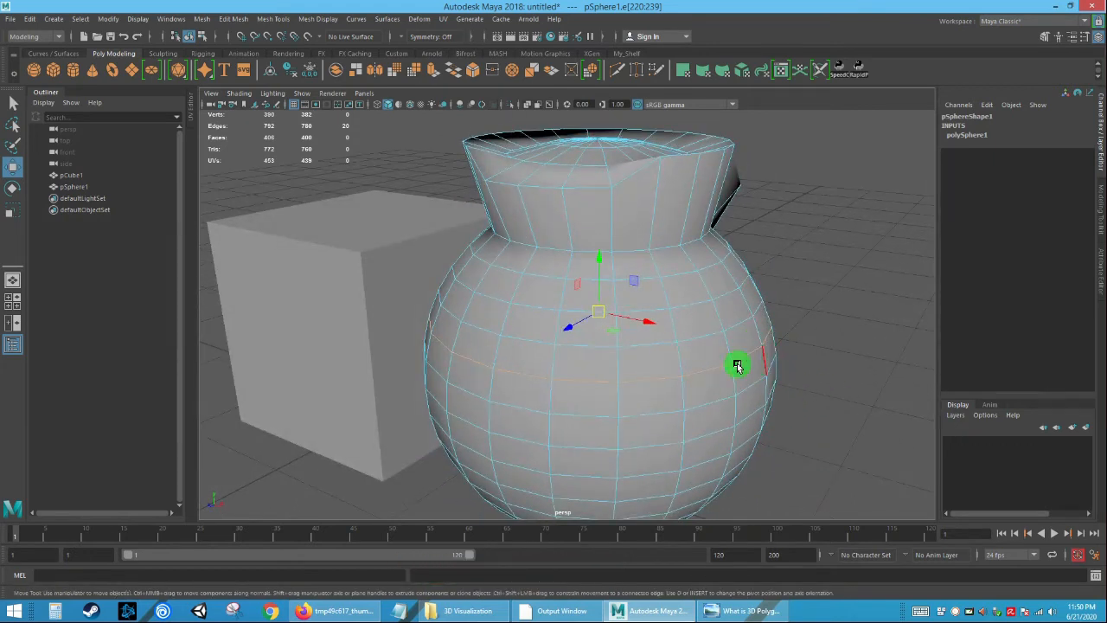
alt+drag(653, 389, 640, 361)
click(799, 356)
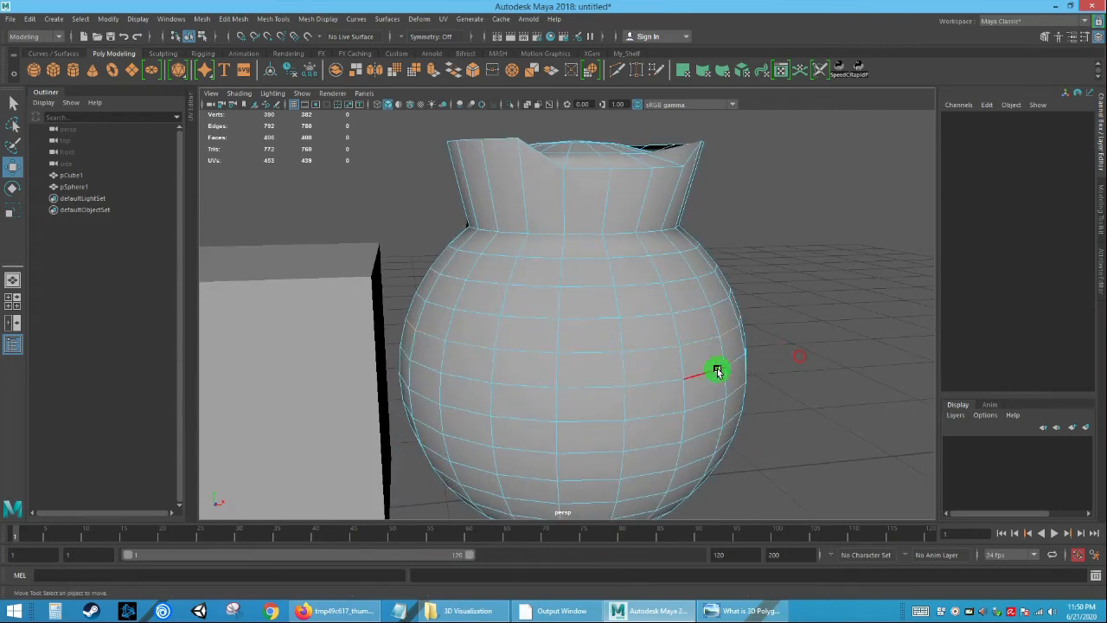
Select one horizontal edge on the middle of the body and extend it to the full loop through the adjacent edge.
click(655, 347)
ctrl+shift+drag(612, 360, 588, 353)
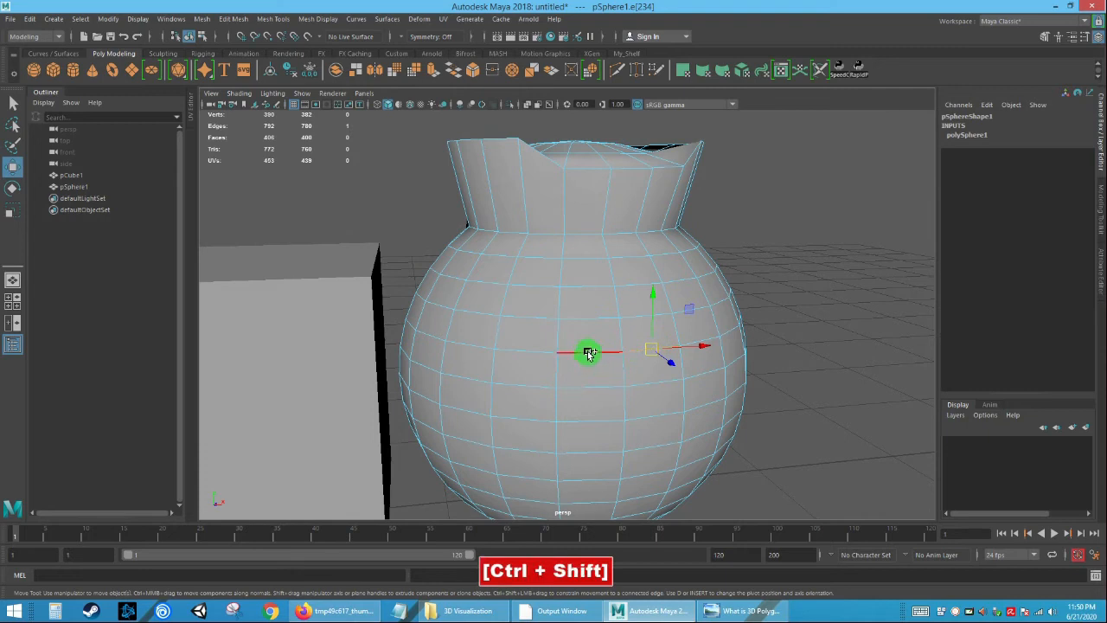
ctrl+shift+click(591, 352)
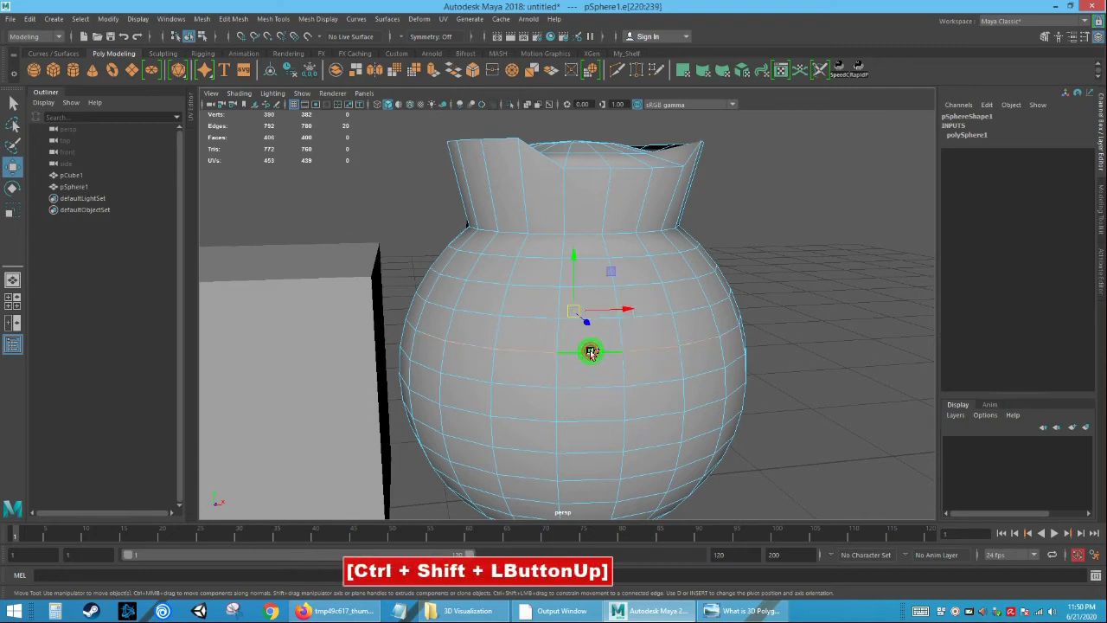
Select a horizontal edge and extend it through the edge directly above into a vertical edge ring, inspect it, and clear the selection.
click(596, 384)
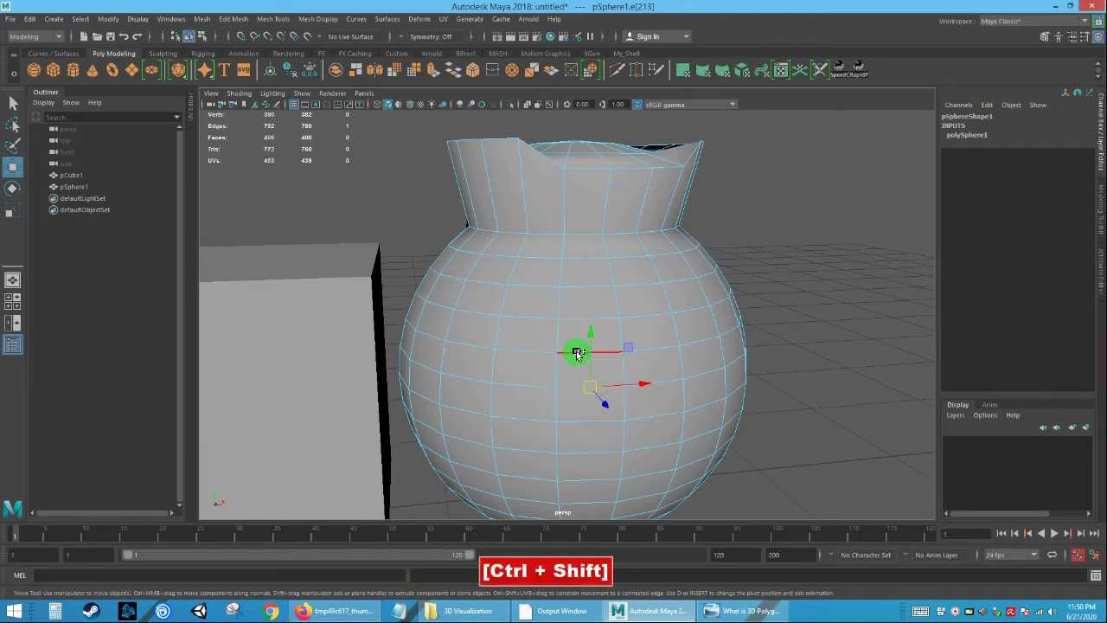
ctrl+shift+click(577, 353)
alt+right_drag(663, 375, 642, 357)
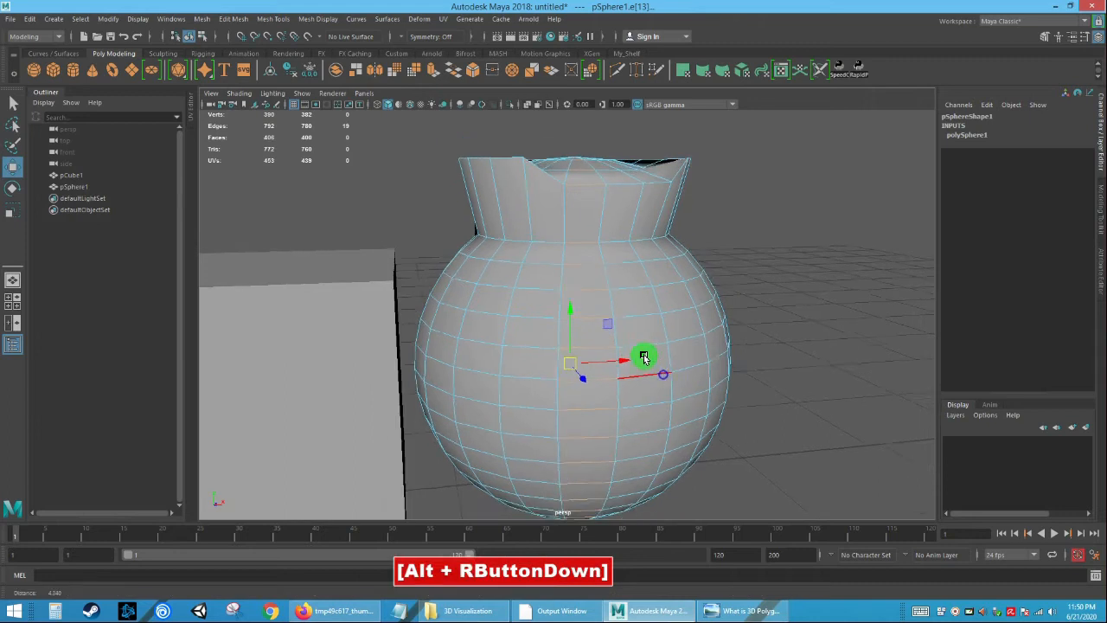
alt+drag(643, 354, 612, 315)
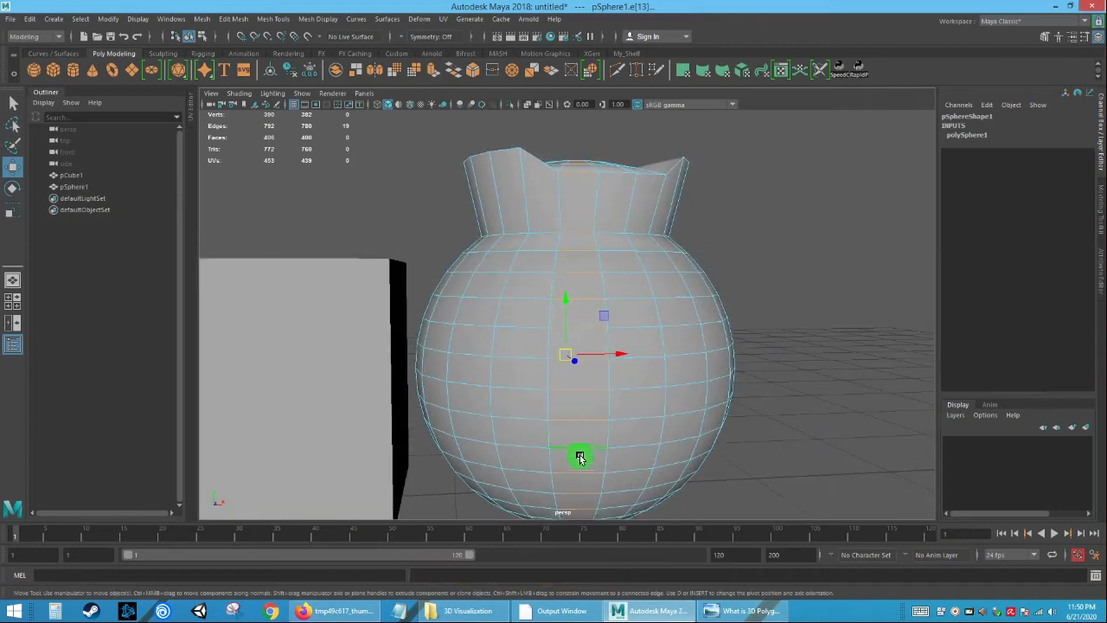
mouse_move(611, 251)
alt+mouse_down()
mouse_move(613, 304)
mouse_move(606, 246)
alt+mouse_up()
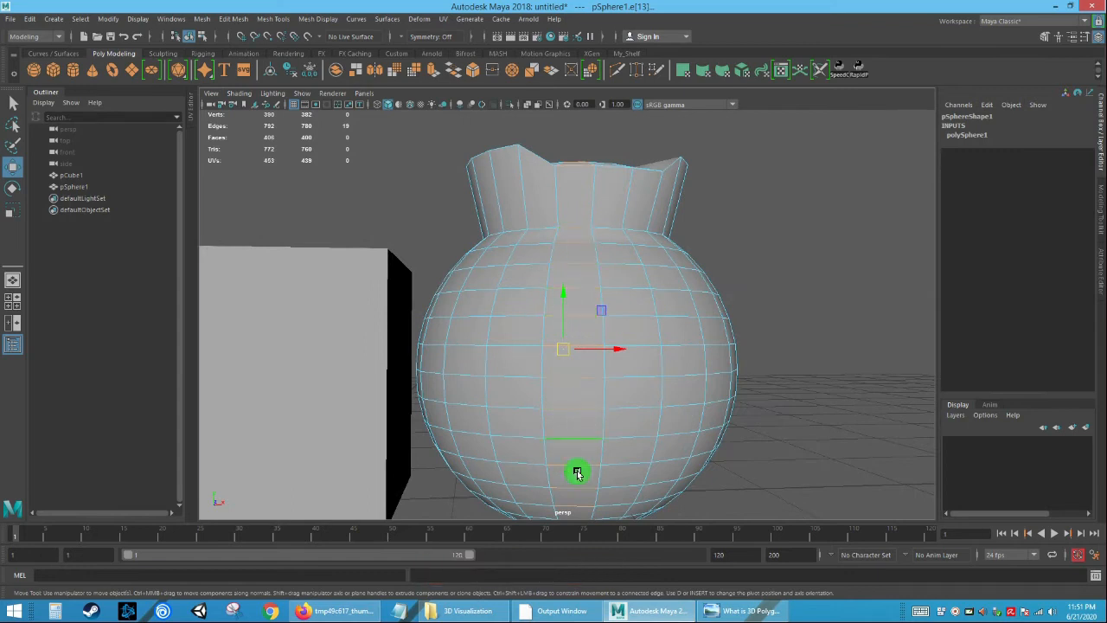
alt+drag(576, 490, 524, 291)
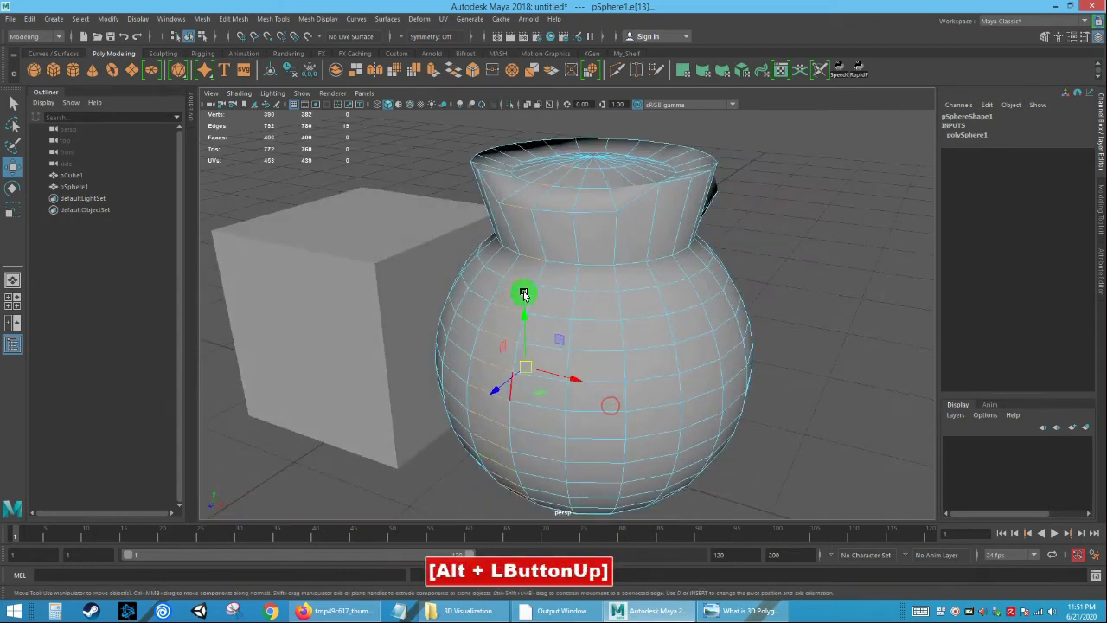
alt+drag(654, 373, 699, 366)
click(778, 326)
Select the horizontal edge loop on the upper part of the vase body and scale it inward.
alt+drag(630, 334, 607, 328)
double_click(605, 328)
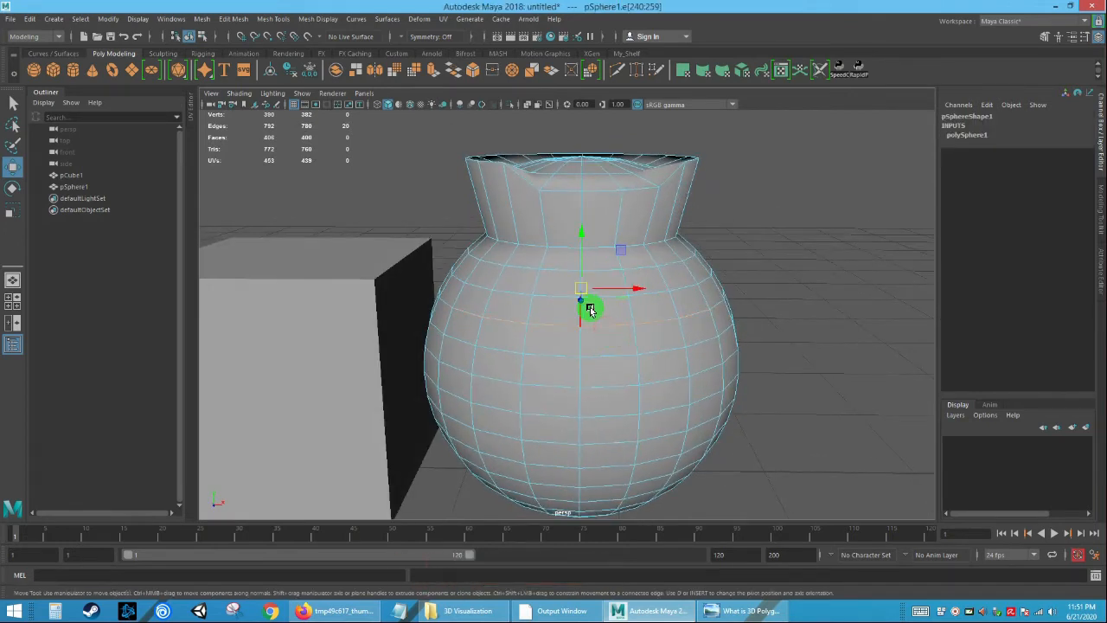
key(r)
drag(579, 288, 553, 286)
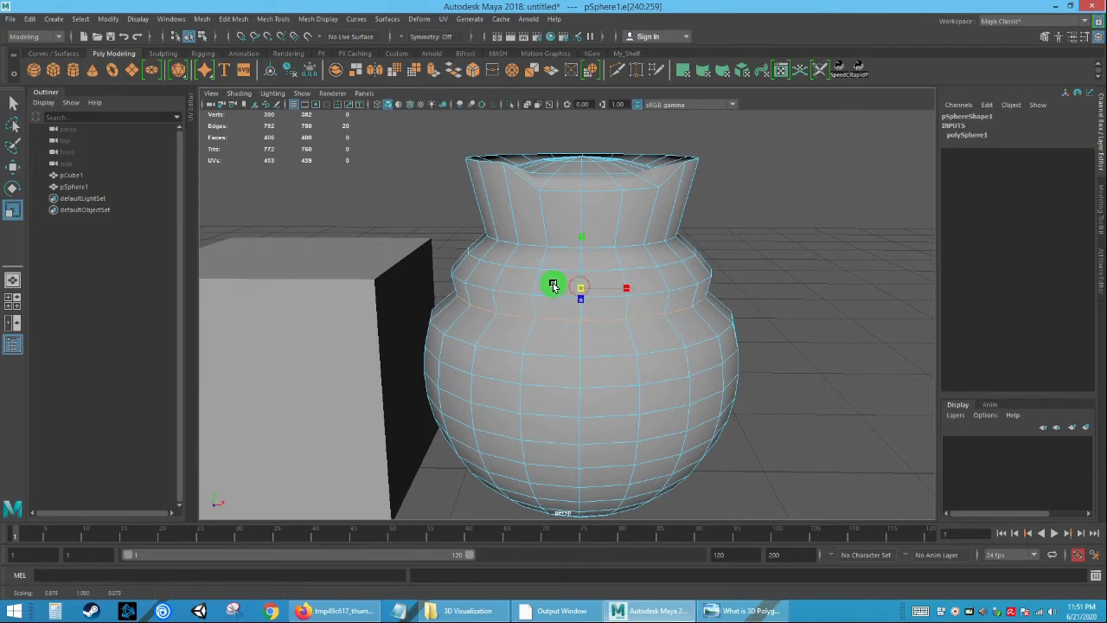
Select an edge loop lower on the vase body, scale it inward to form a second groove, and deselect it.
double_click(621, 384)
drag(581, 333, 541, 324)
click(771, 329)
alt+right_drag(771, 329, 714, 327)
mouse_move(714, 327)
alt+mouse_down()
mouse_move(613, 316)
mouse_move(721, 326)
alt+mouse_up()
alt+right_drag(721, 326, 735, 363)
alt+drag(735, 363, 733, 370)
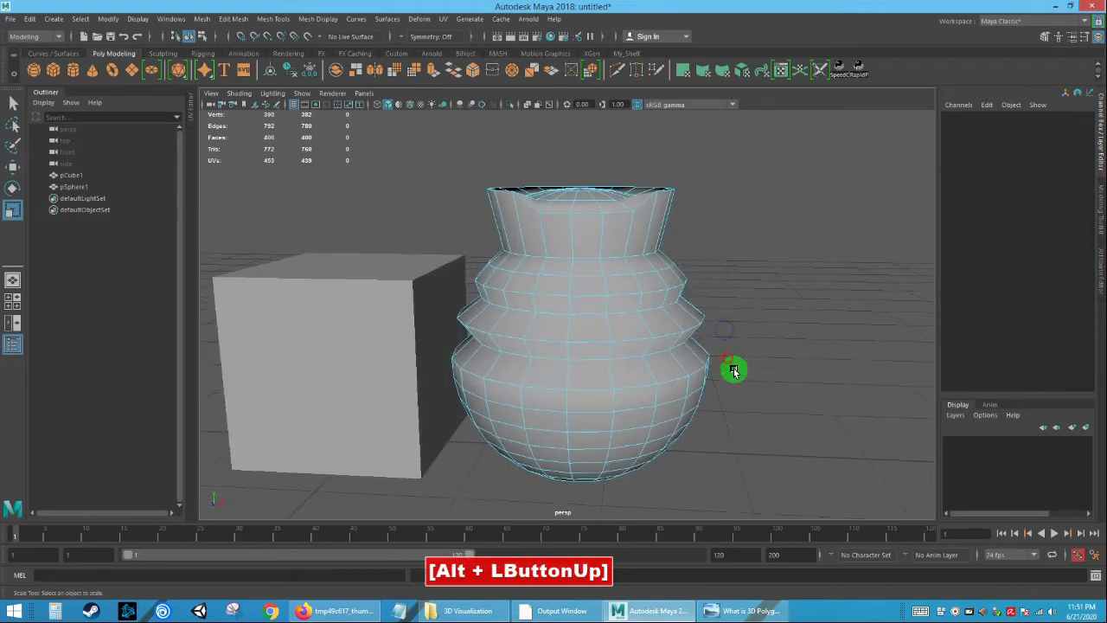
Switch the vase to face selection mode and select a single face on the ridge between the two grooves.
right_click(616, 301)
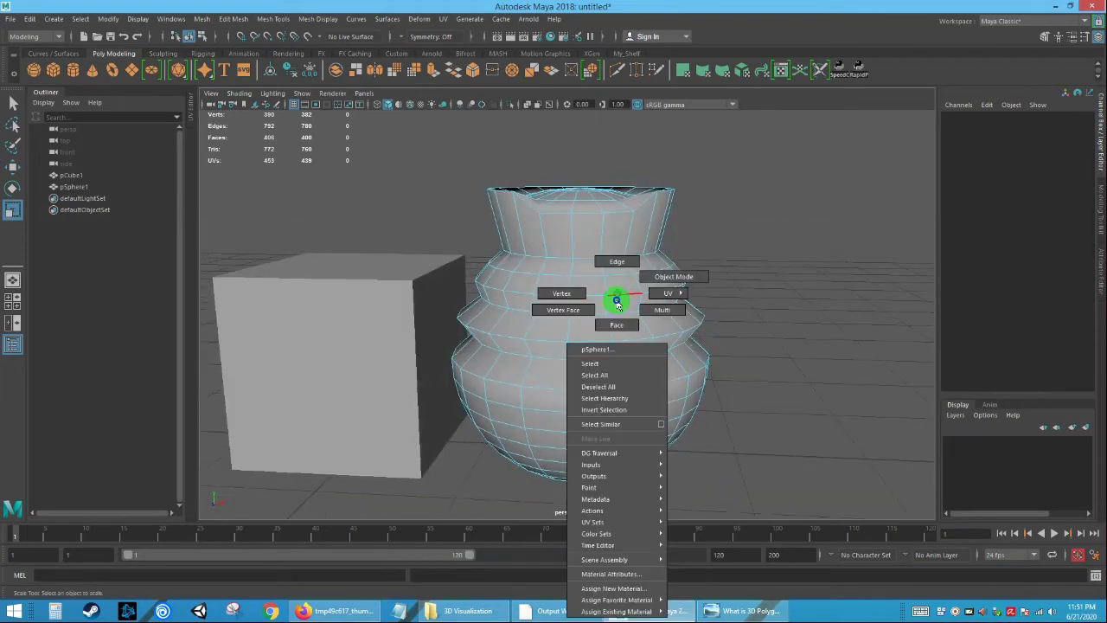
click(615, 326)
alt+right_drag(672, 349, 598, 329)
click(604, 340)
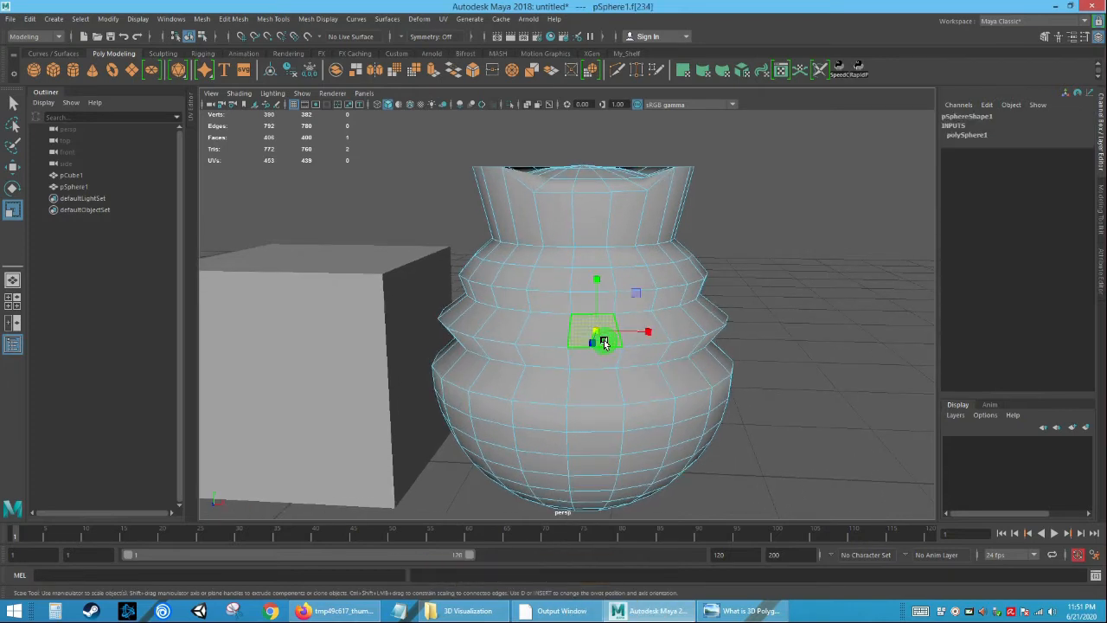
With the Select tool, select a face on the middle ridge and add its horizontal neighbour to the selection.
click(14, 103)
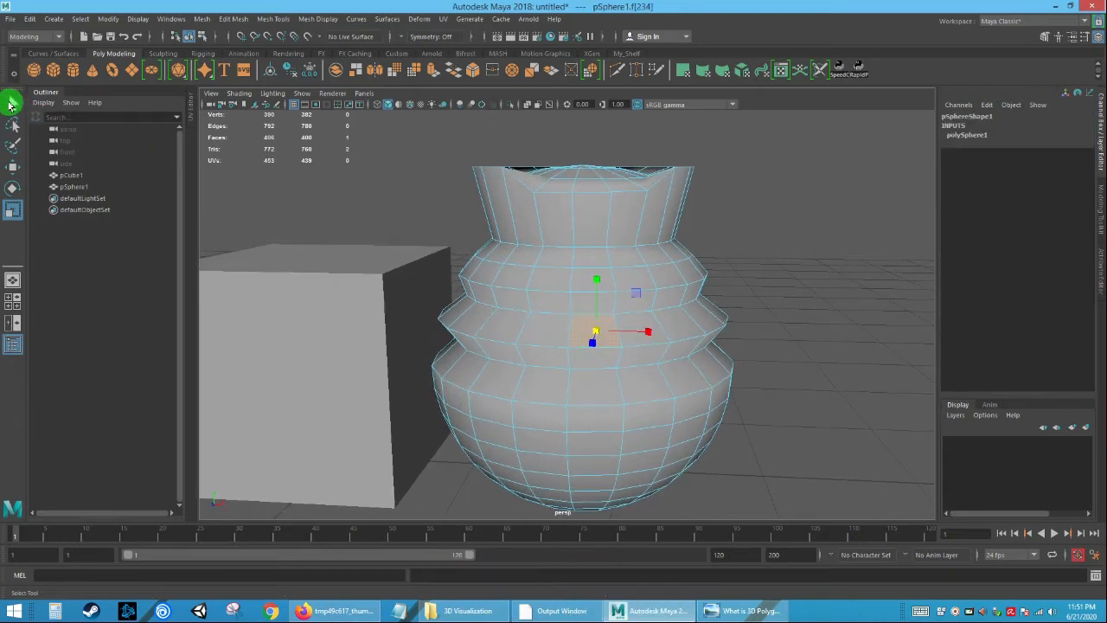
click(604, 328)
click(644, 336)
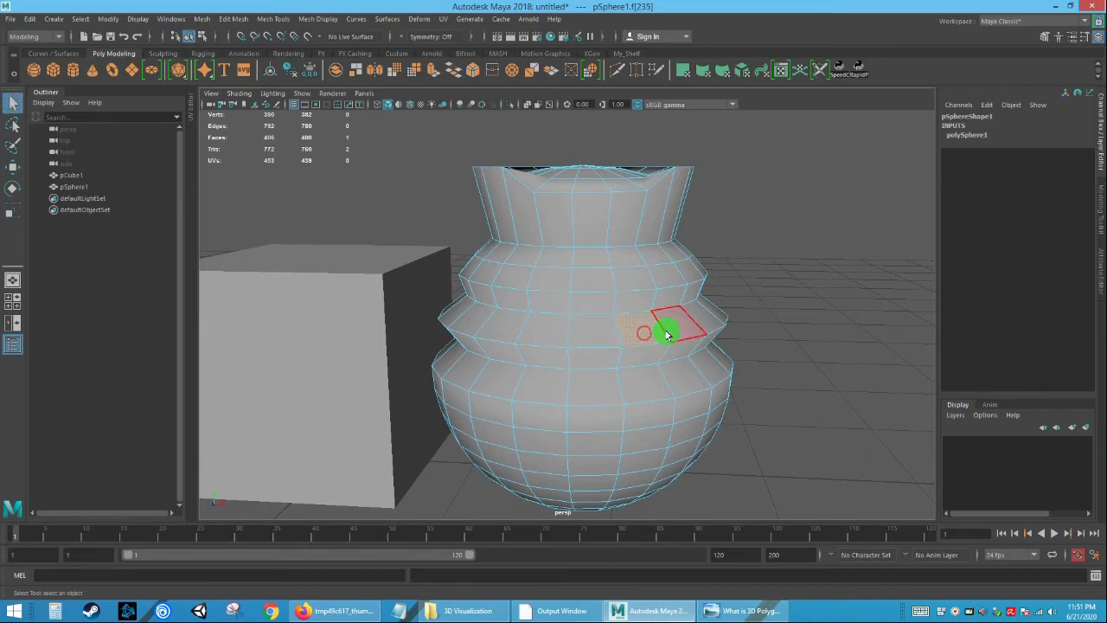
shift+click(598, 331)
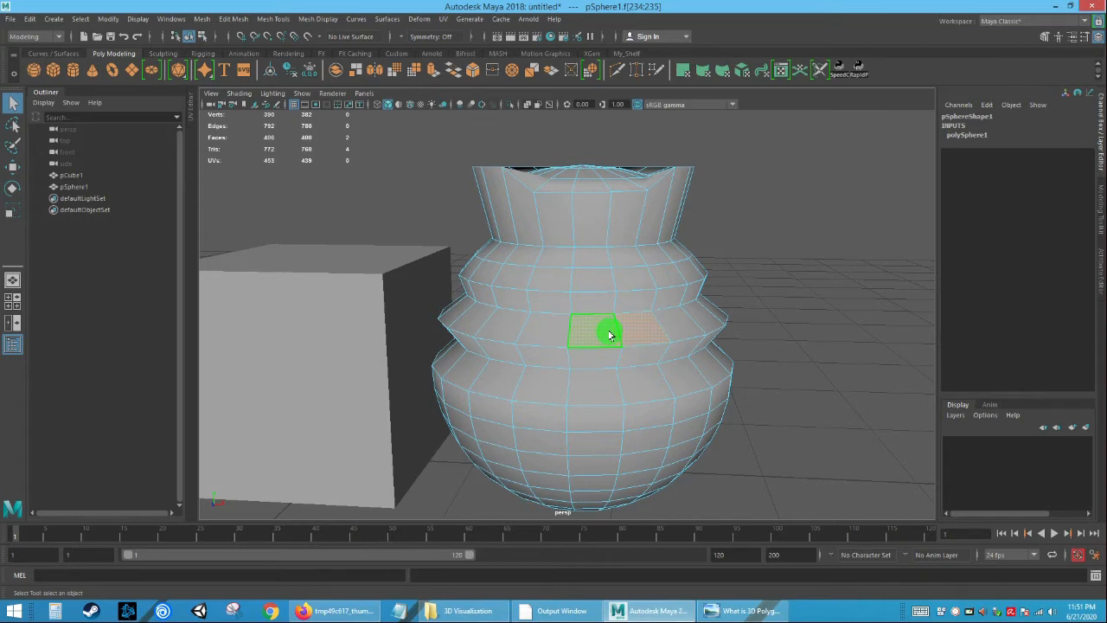
Select the entire face loop around the ridge between the two grooves and scale it inward.
click(594, 333)
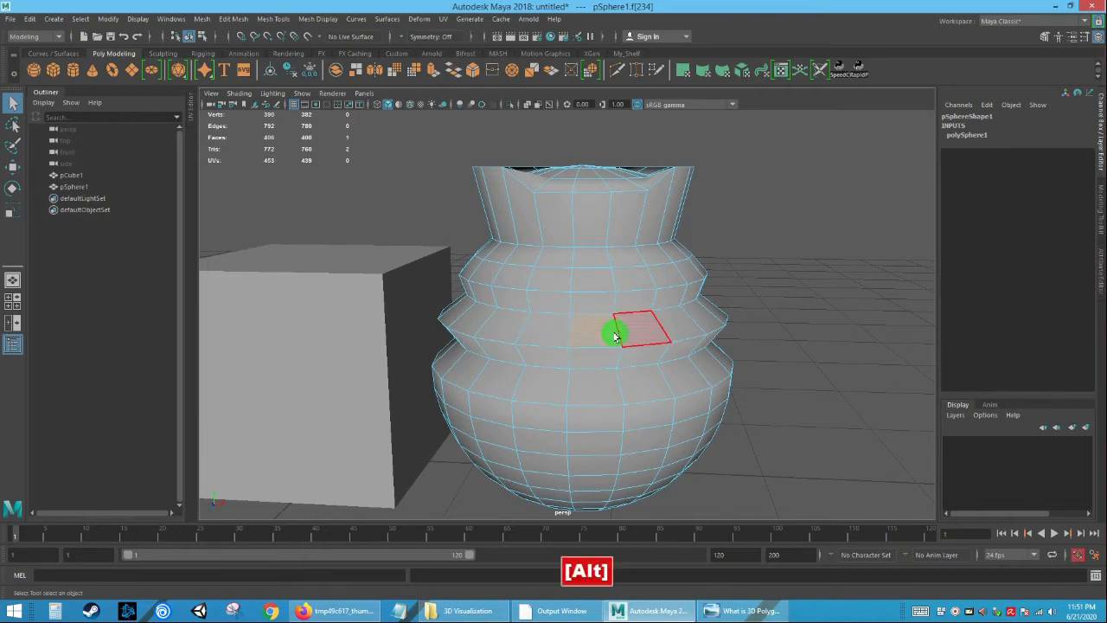
alt+drag(611, 332, 594, 354)
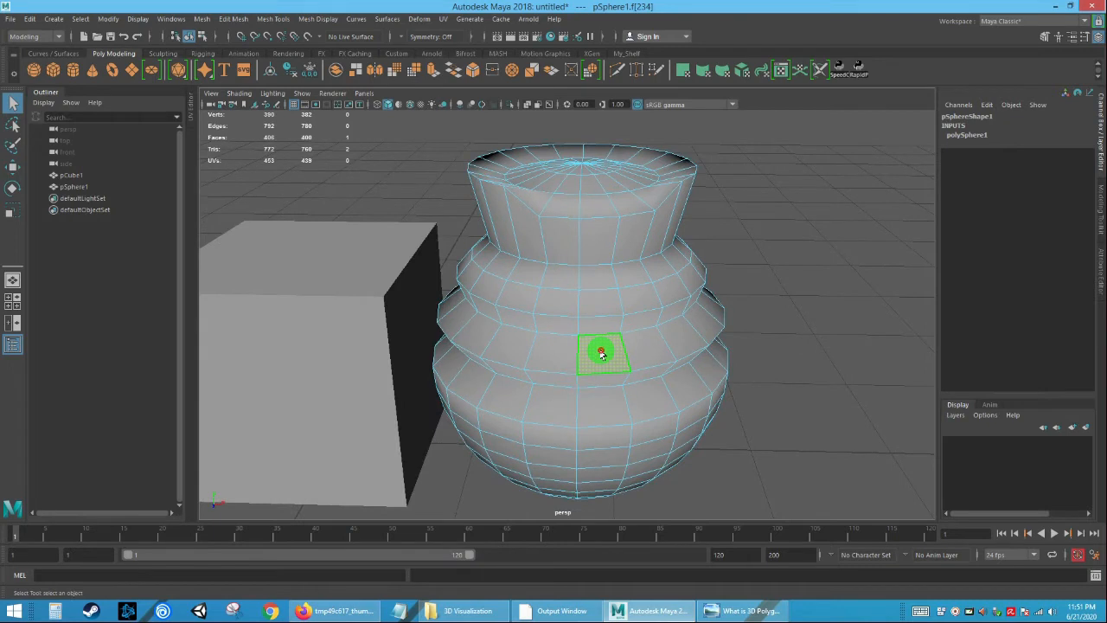
shift+double_click(555, 354)
alt+drag(699, 363, 637, 361)
key(w)
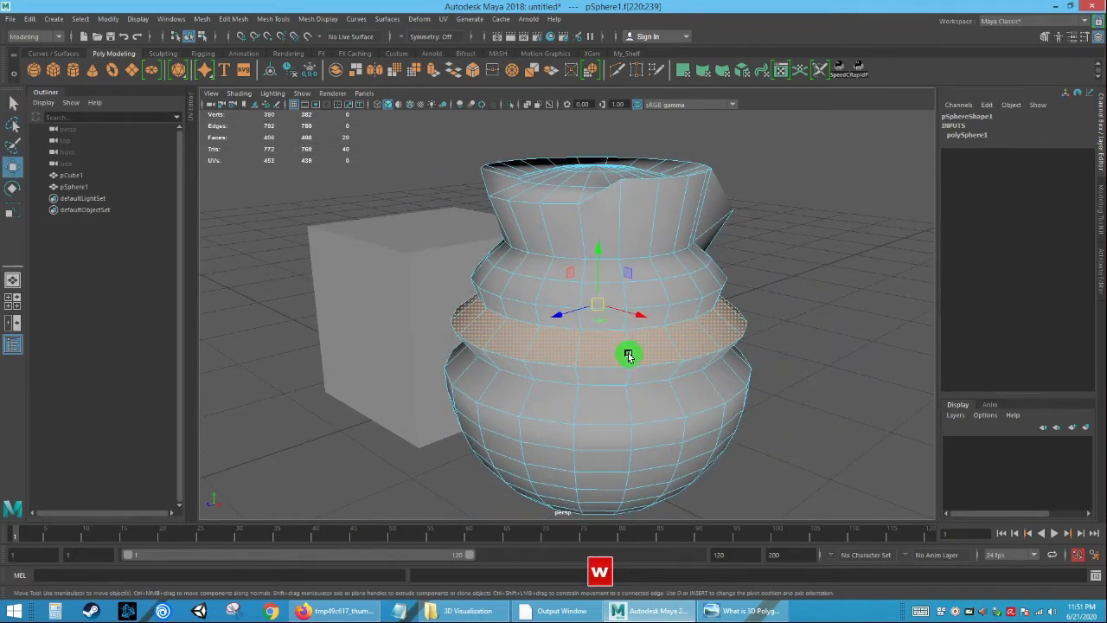
drag(604, 277, 561, 298)
key(r)
alt+middle_drag(692, 406, 657, 395)
Select the horizontal face loop around the lower body, just below its widest part.
click(651, 389)
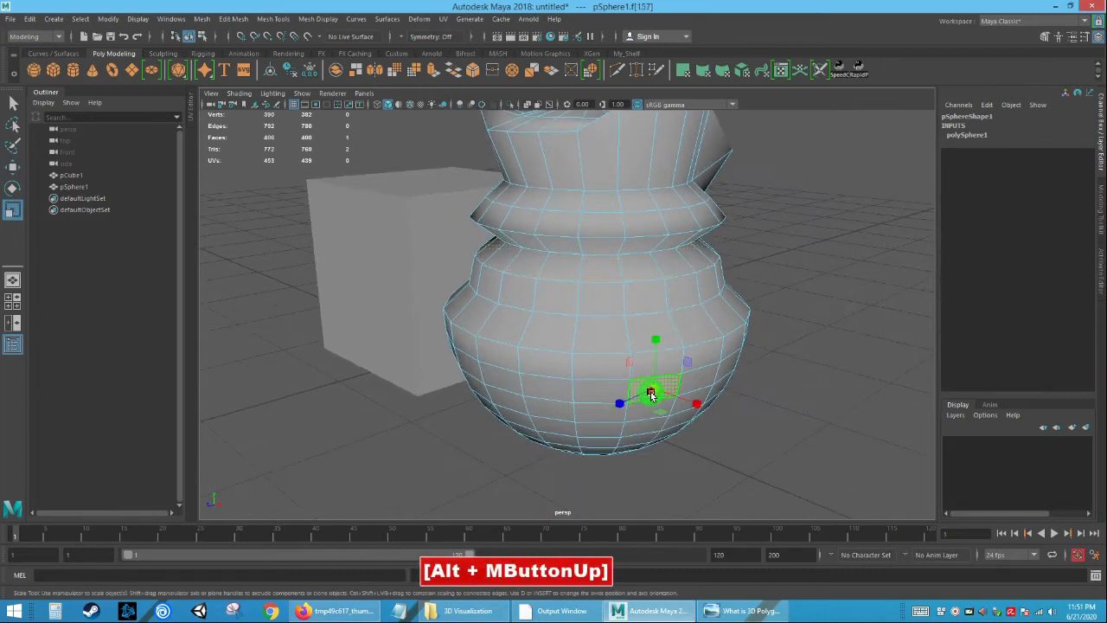
alt+drag(650, 389, 637, 378)
shift+double_click(592, 348)
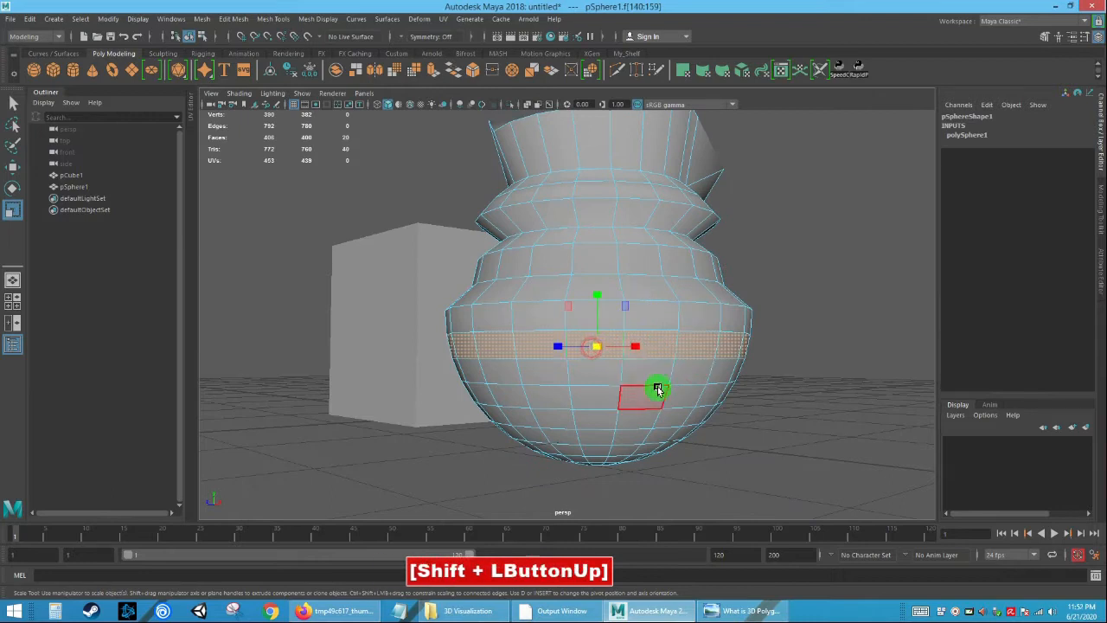
Select the vertical face loop running through two stacked faces on the lower body, inspect it at the bottom pole, and deselect it.
click(641, 406)
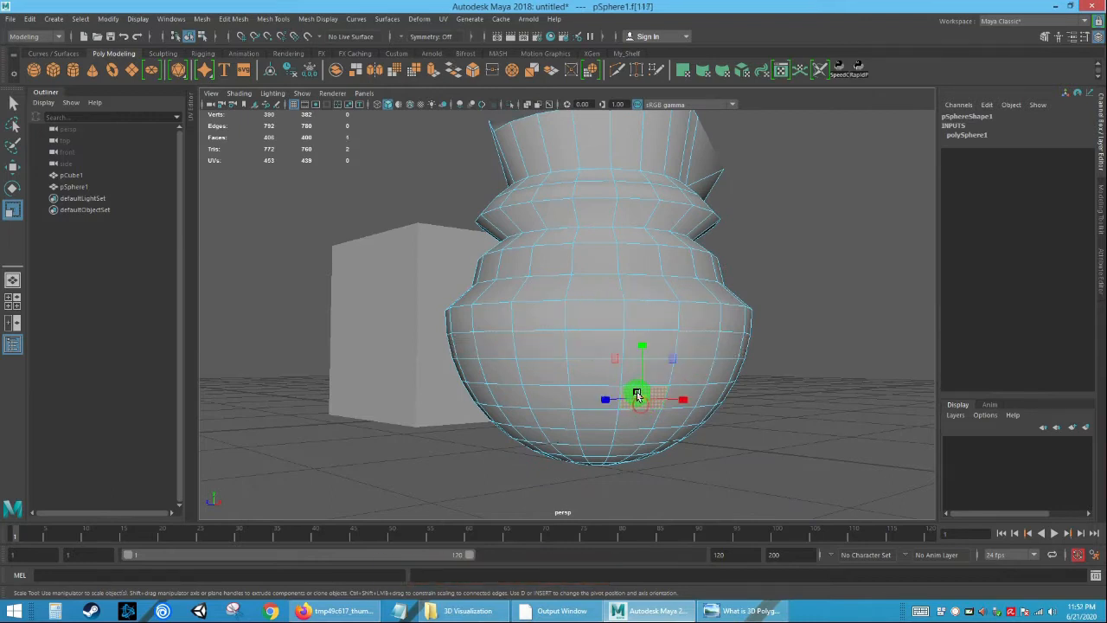
key(q)
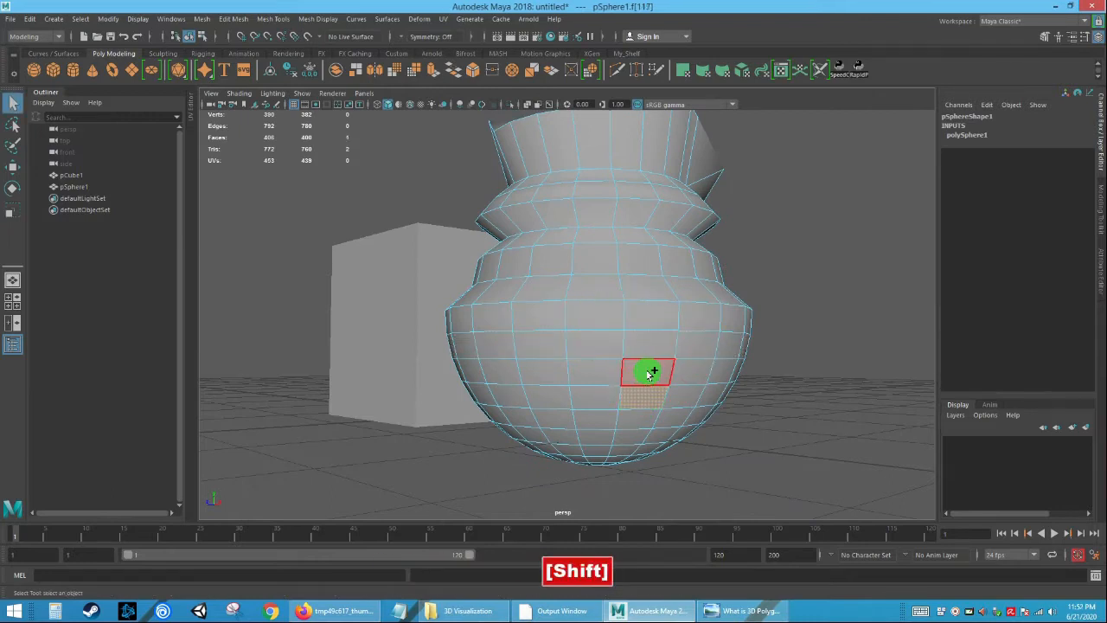
shift+double_click(645, 373)
alt+drag(689, 344, 662, 354)
alt+drag(633, 439, 634, 390)
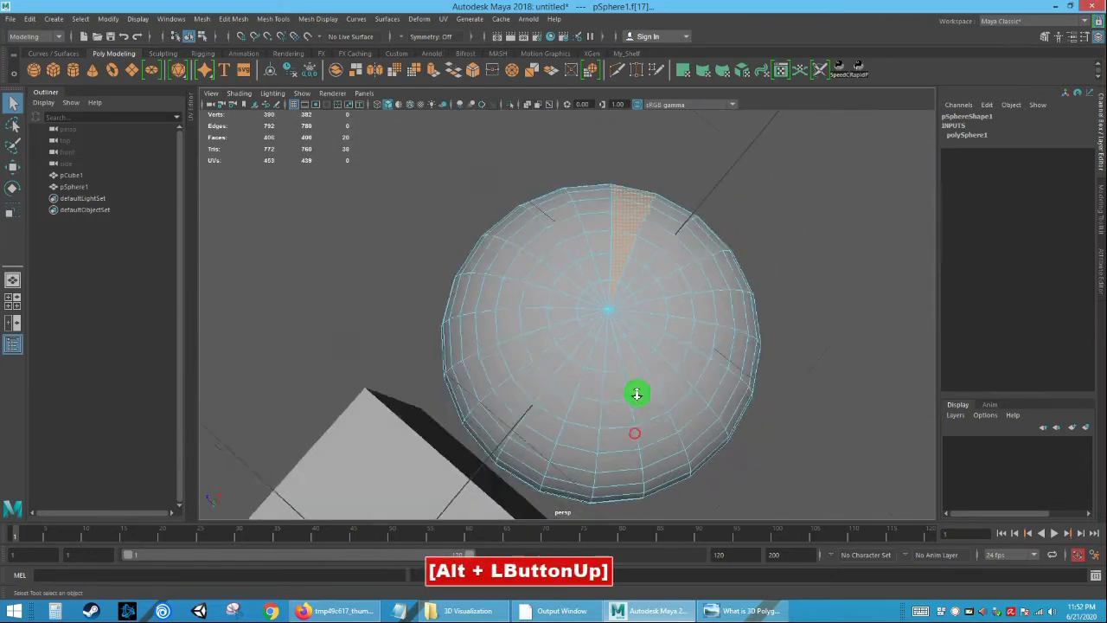
alt+right_drag(635, 390, 657, 346)
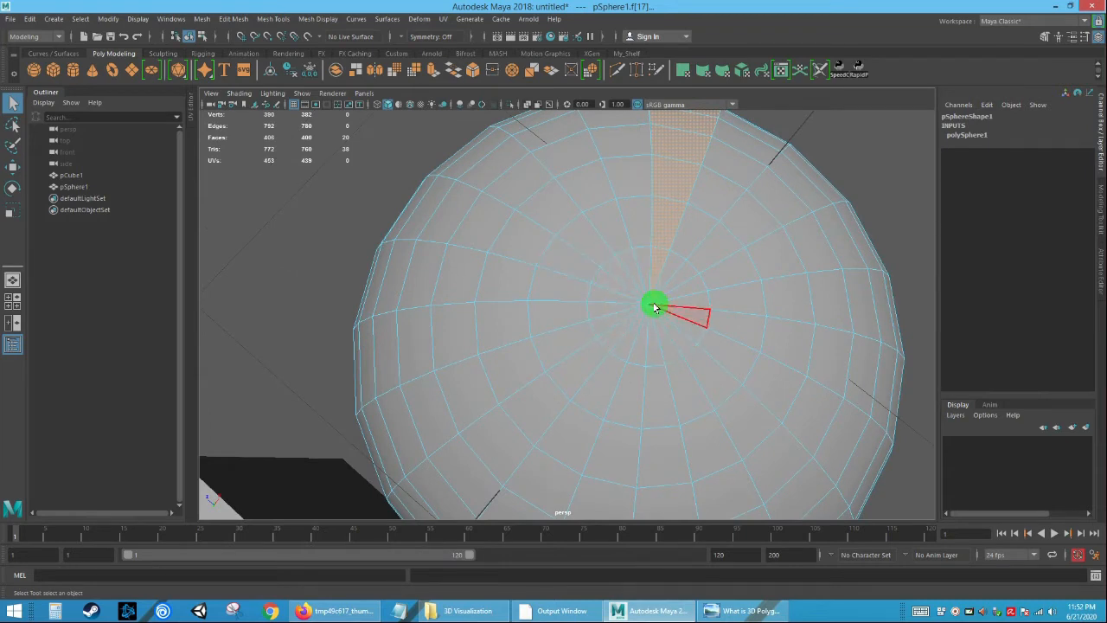
alt+drag(654, 291, 686, 290)
alt+right_drag(687, 290, 798, 358)
click(798, 358)
alt+drag(798, 358, 707, 298)
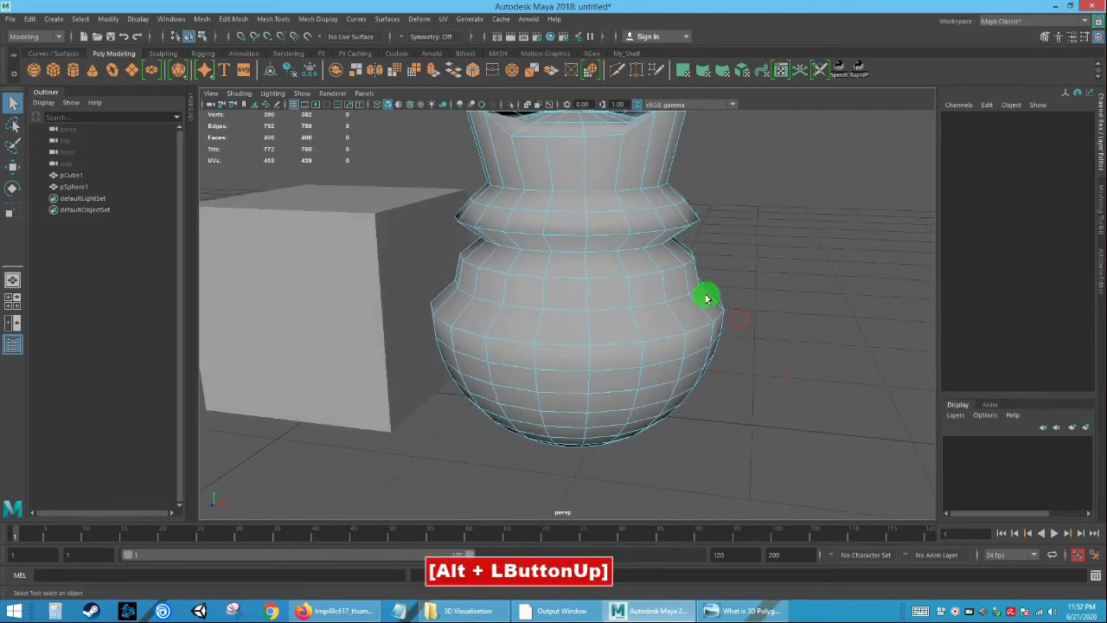
Select the faces of the vase's rounded base, move them straight down to lengthen the body, and deselect them.
click(613, 327)
alt+drag(630, 345, 666, 355)
alt+right_drag(666, 354, 617, 346)
alt+drag(618, 346, 715, 447)
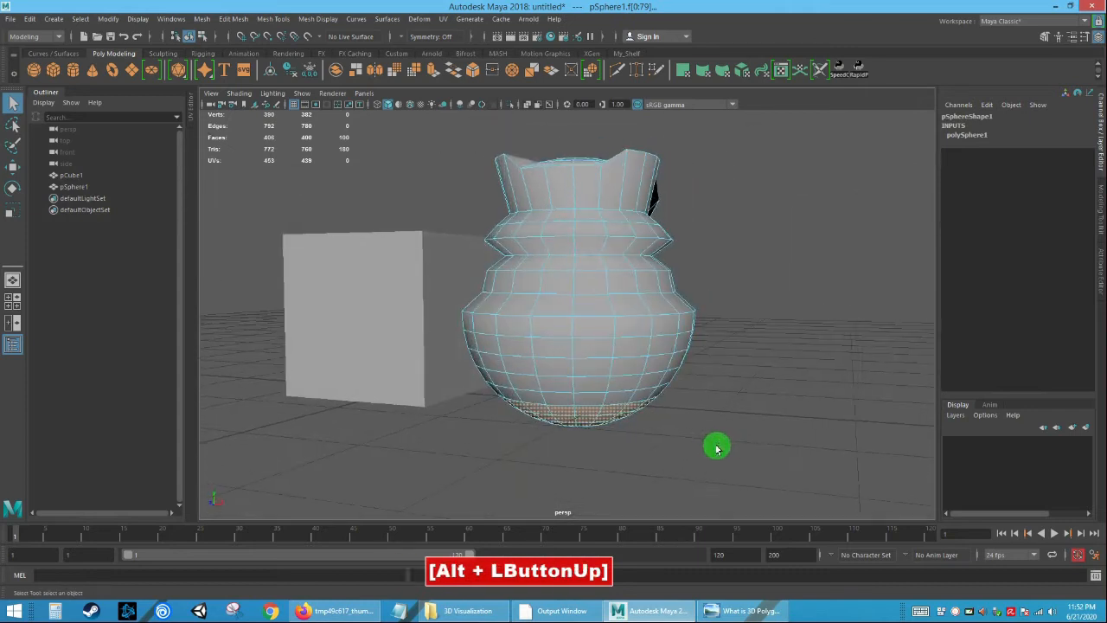
key(w)
drag(583, 346, 581, 392)
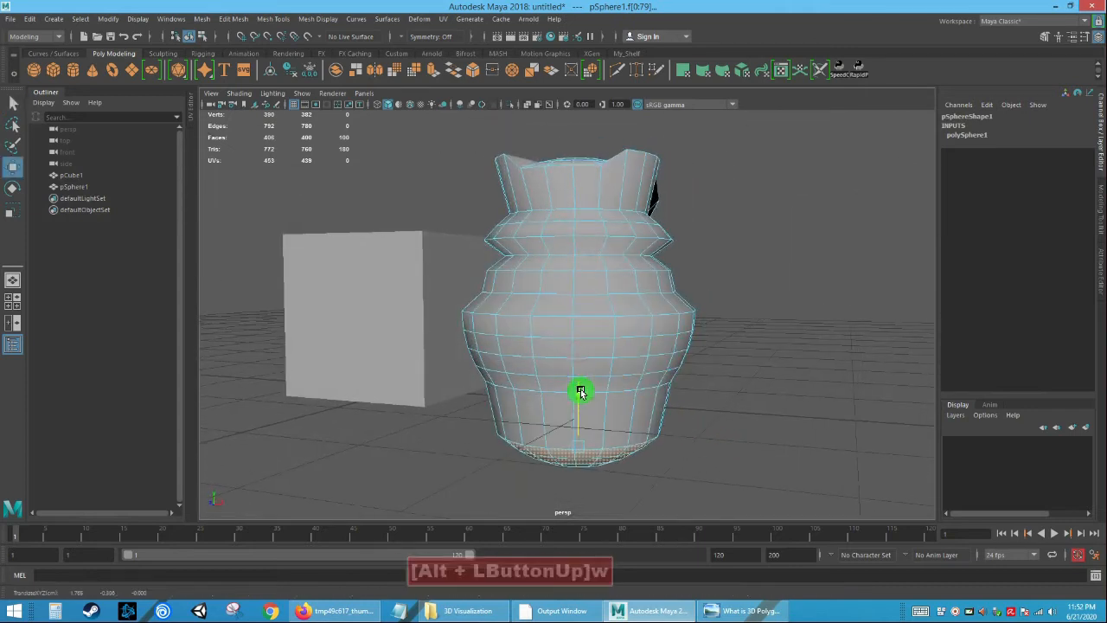
drag(648, 415, 691, 429)
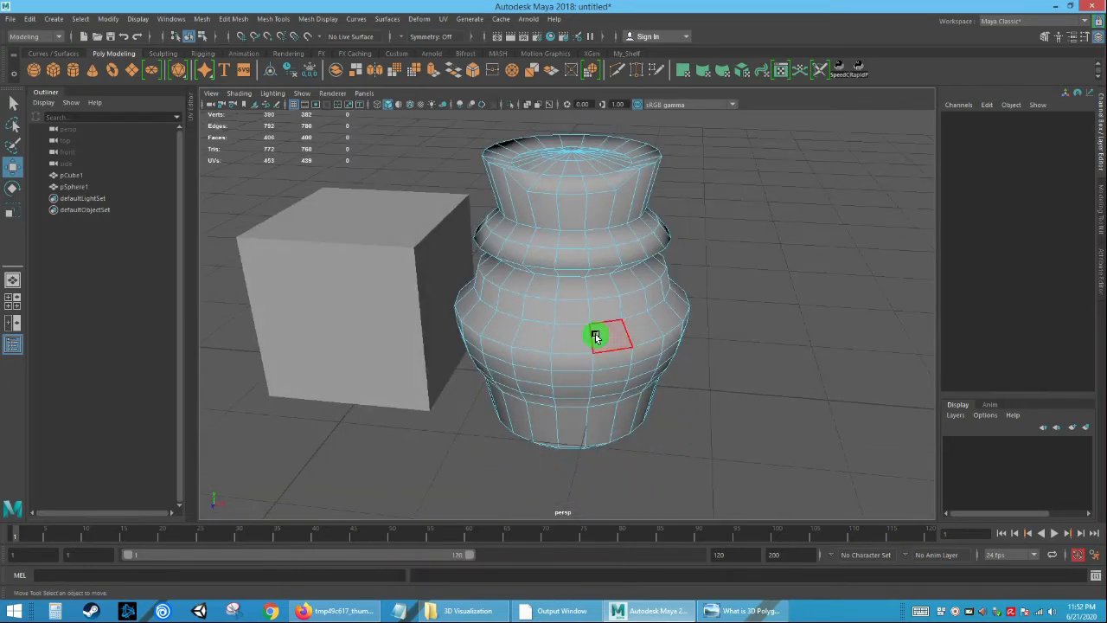
Switch the vase to multi-component selection mode with the Move tool active.
click(12, 188)
key(w)
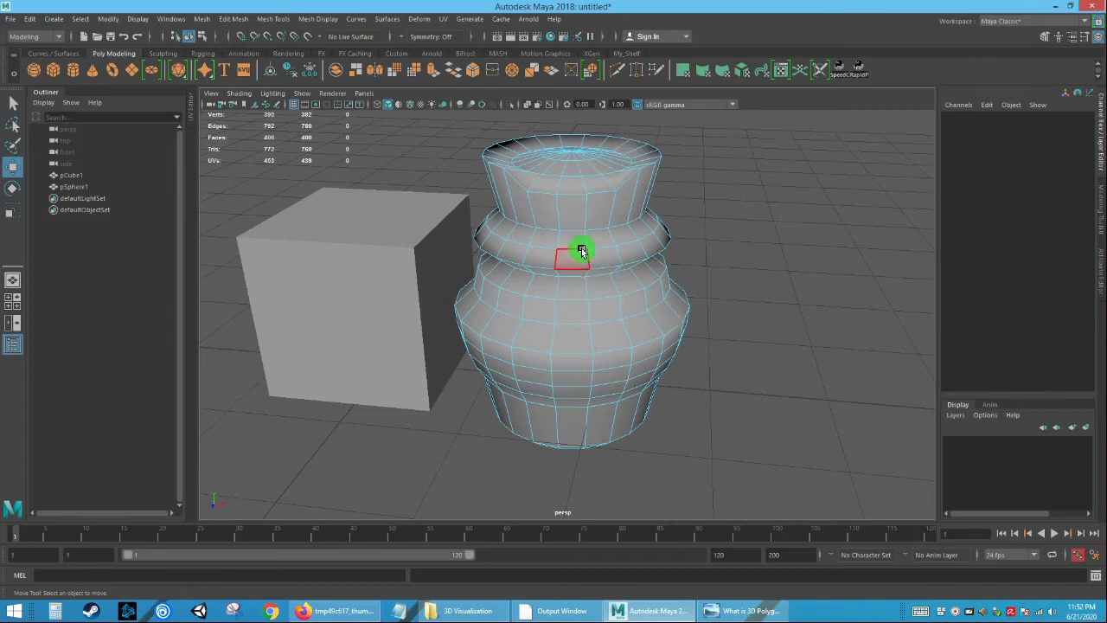
alt+drag(620, 265, 623, 250)
alt+right_drag(623, 250, 646, 279)
alt+drag(645, 279, 636, 291)
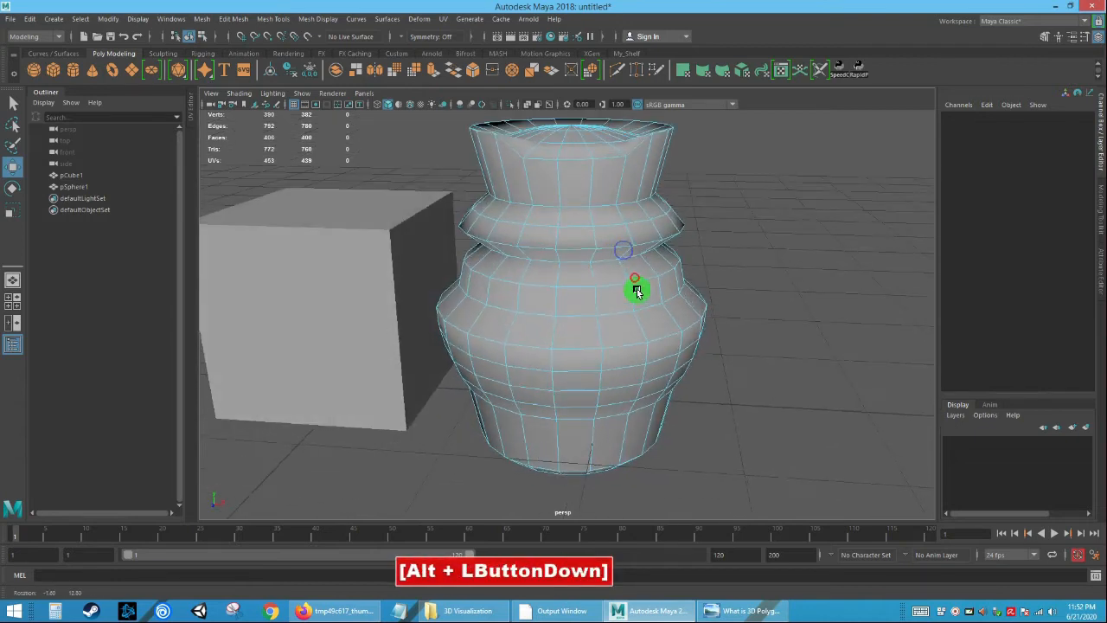
right_click(610, 277)
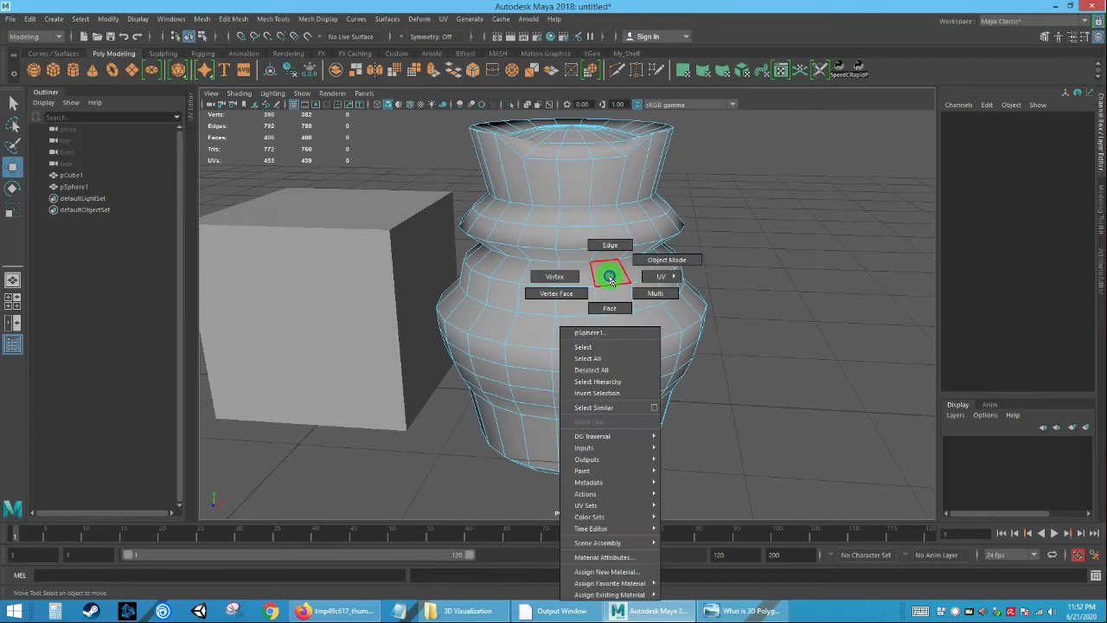
right_drag(617, 282, 652, 294)
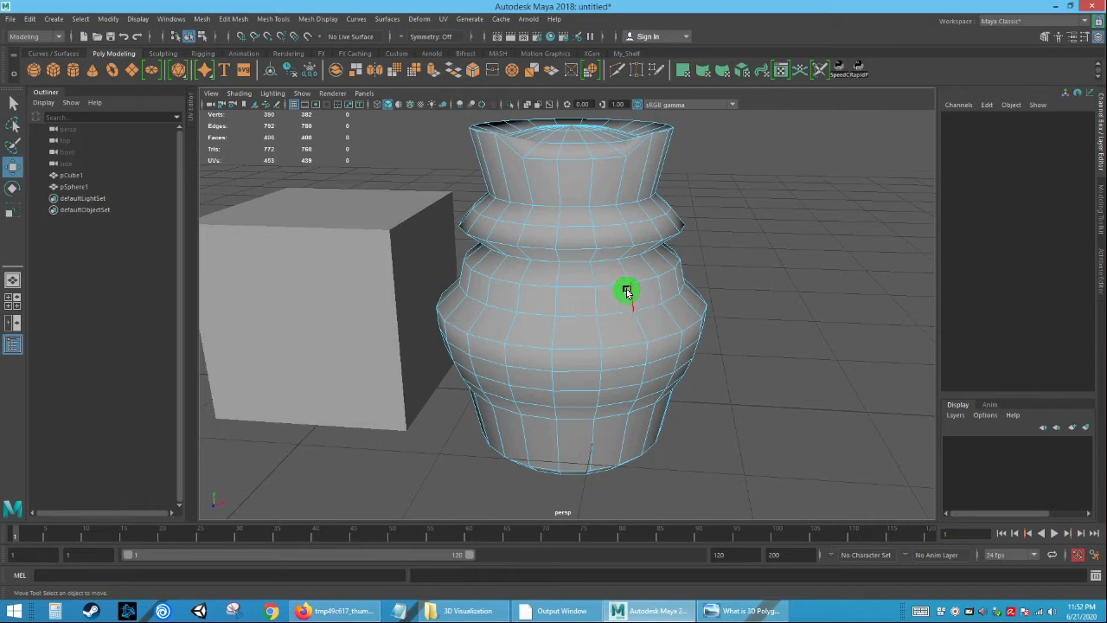
Pick individual vertices and an edge in turn around the middle of the vase body, using multi-component selection.
click(633, 284)
mouse_move(672, 299)
alt+mouse_down()
mouse_move(683, 297)
mouse_move(672, 289)
alt+mouse_up()
alt+right_drag(672, 289, 598, 312)
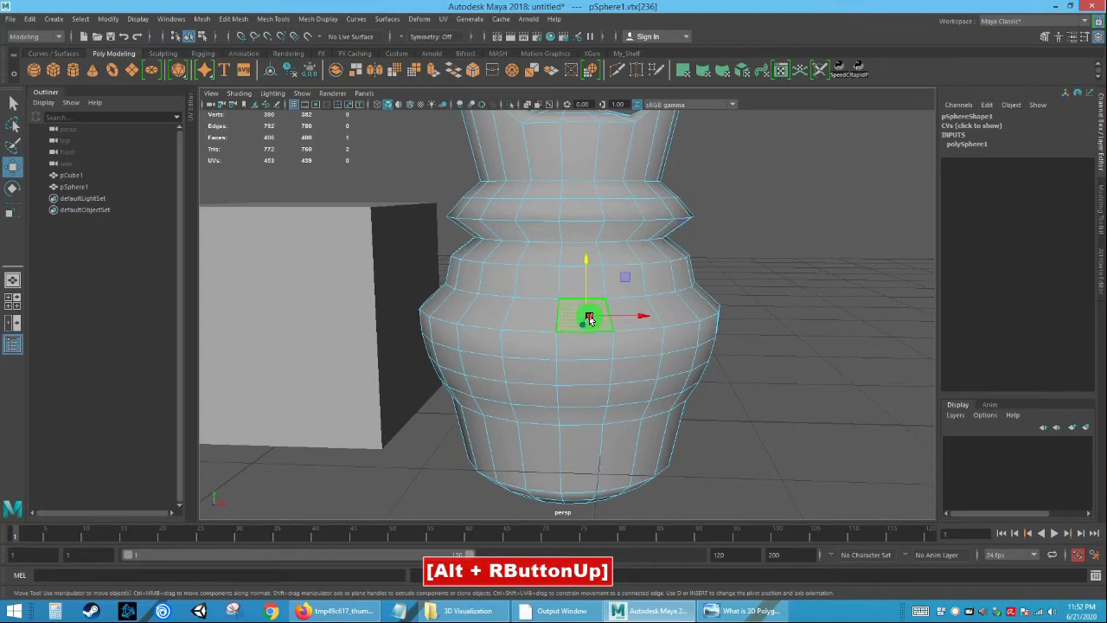
click(614, 326)
click(560, 300)
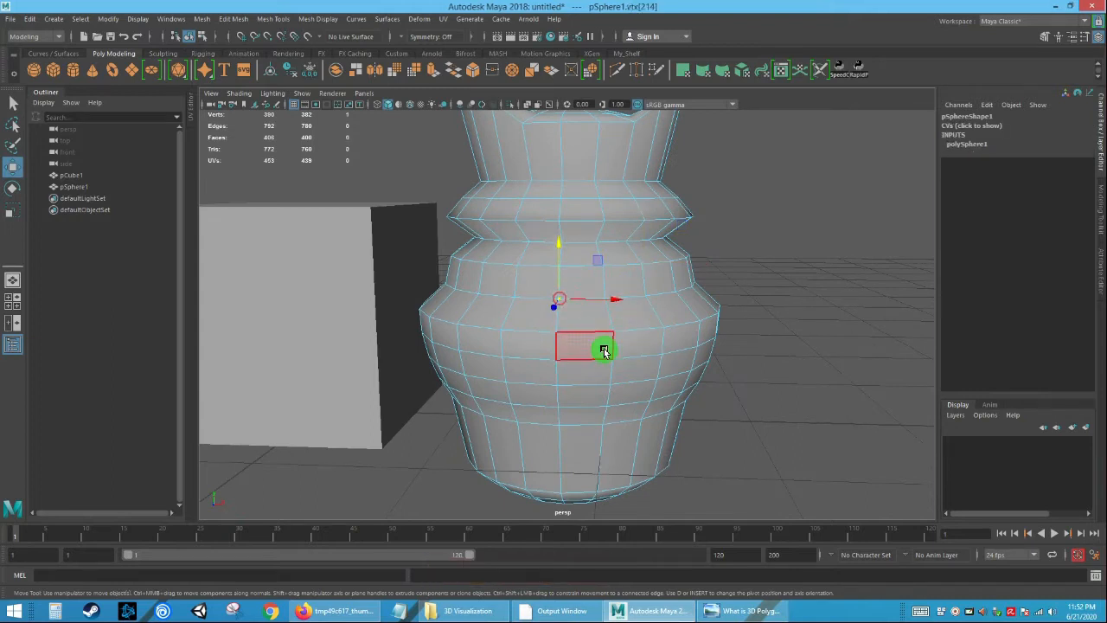
click(609, 323)
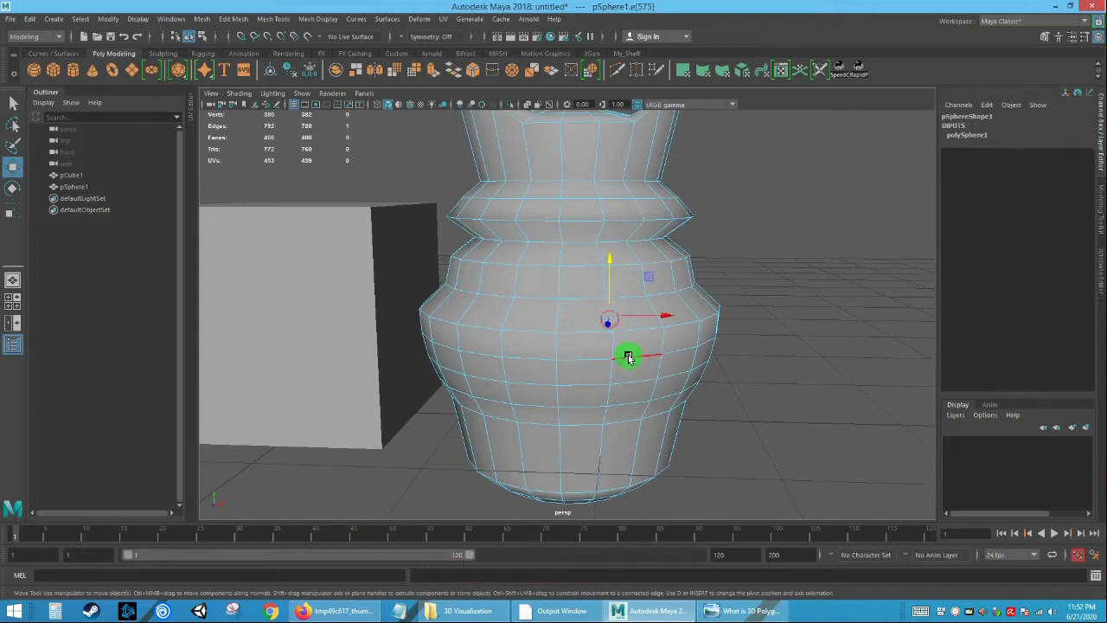
Select a group of edges on the vase body, try shifting them, undo the move, and pick a single edge instead.
double_click(579, 317)
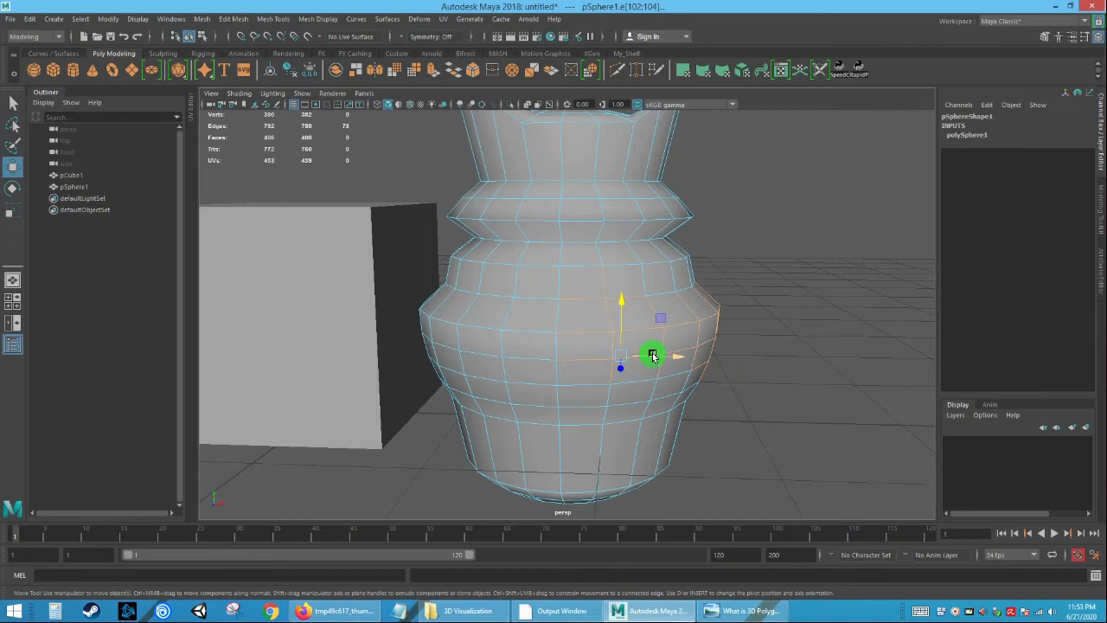
drag(653, 356, 679, 364)
key(ctrl+z)
click(579, 327)
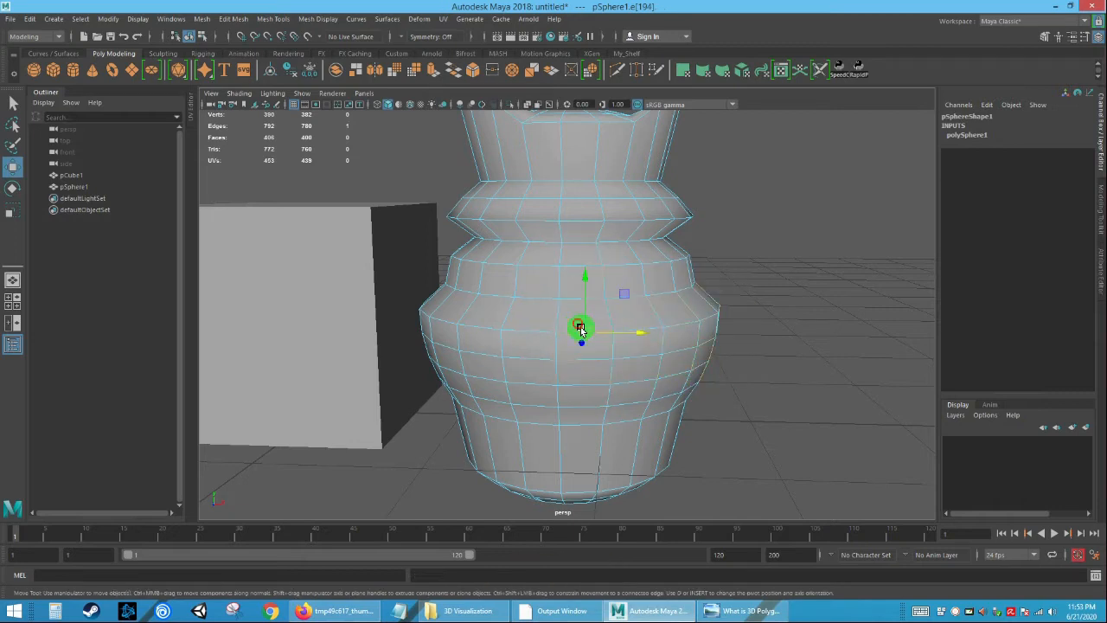
Switch the vase to face selection, pick a single face near its widest part, and deselect it.
mouse_move(571, 312)
right_down()
mouse_move(619, 309)
mouse_move(571, 327)
mouse_move(512, 298)
mouse_move(572, 256)
mouse_move(571, 327)
right_up()
click(580, 321)
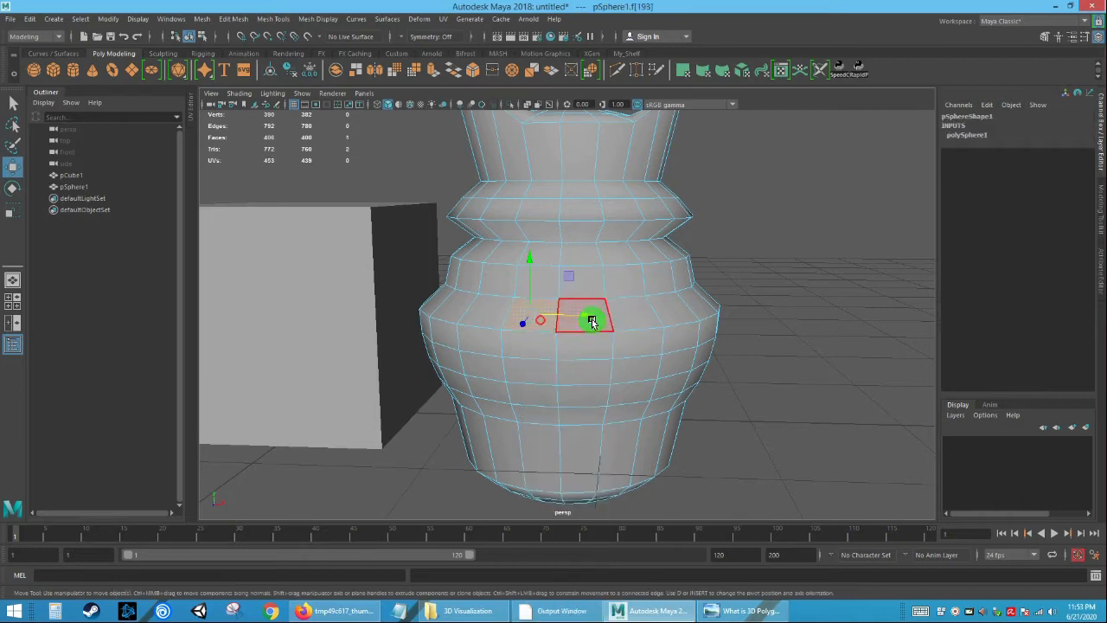
click(742, 321)
alt+right_drag(625, 328, 590, 291)
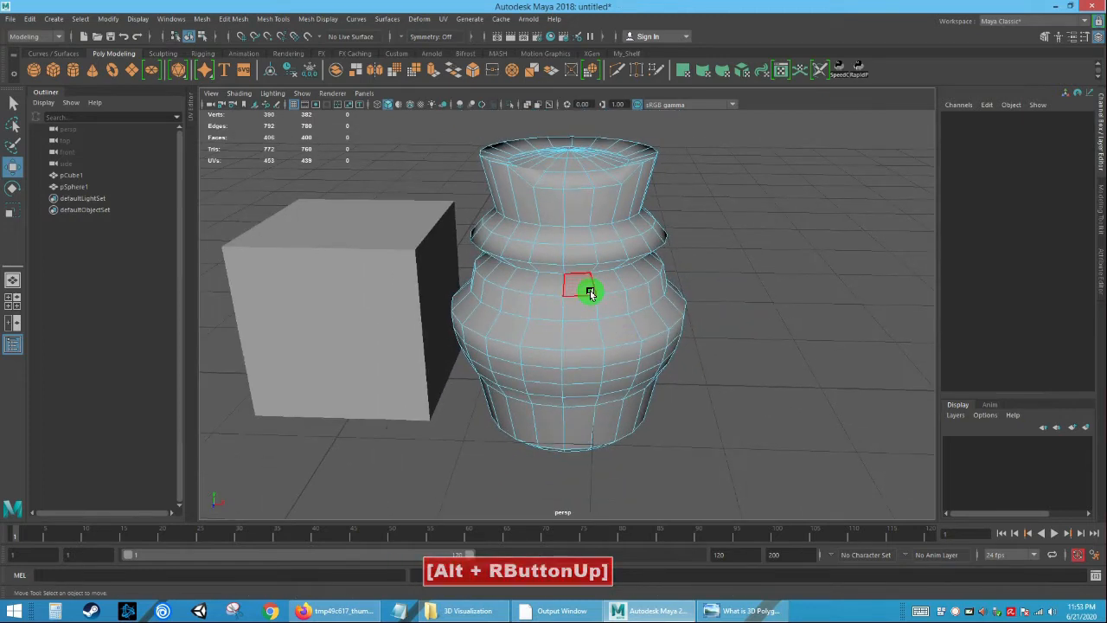
alt+drag(613, 324, 707, 282)
Select a block of faces on one side of the vase body, leaving out the lower band, and delete them to open a hole.
right_click(692, 296)
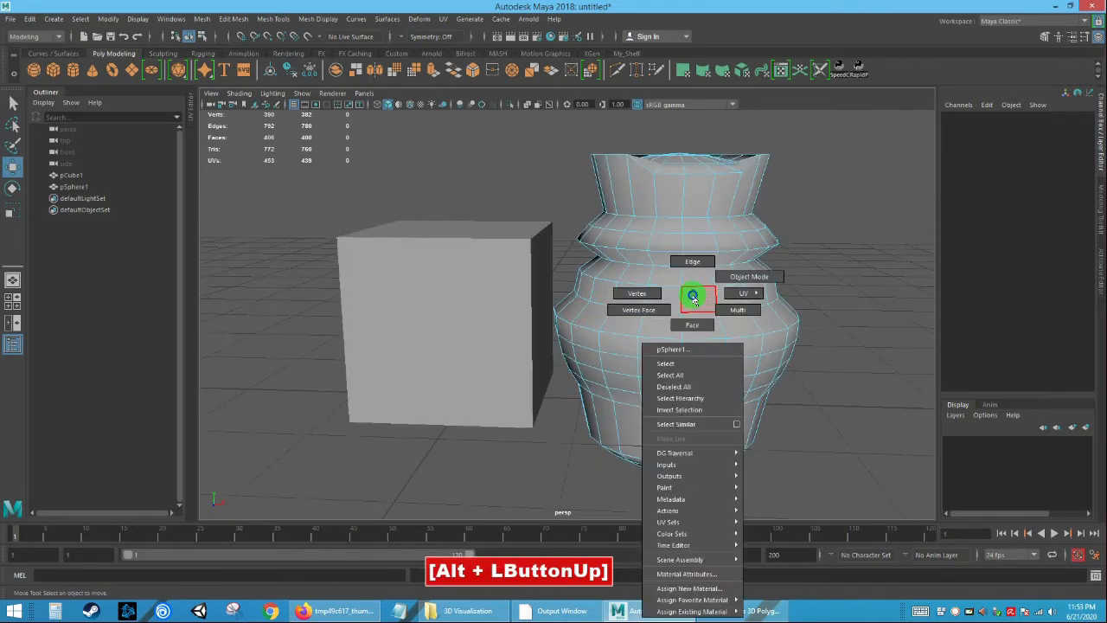
right_drag(697, 300, 694, 329)
alt+drag(695, 328, 753, 379)
alt+middle_drag(753, 378, 647, 325)
alt+drag(646, 325, 534, 304)
drag(403, 211, 622, 320)
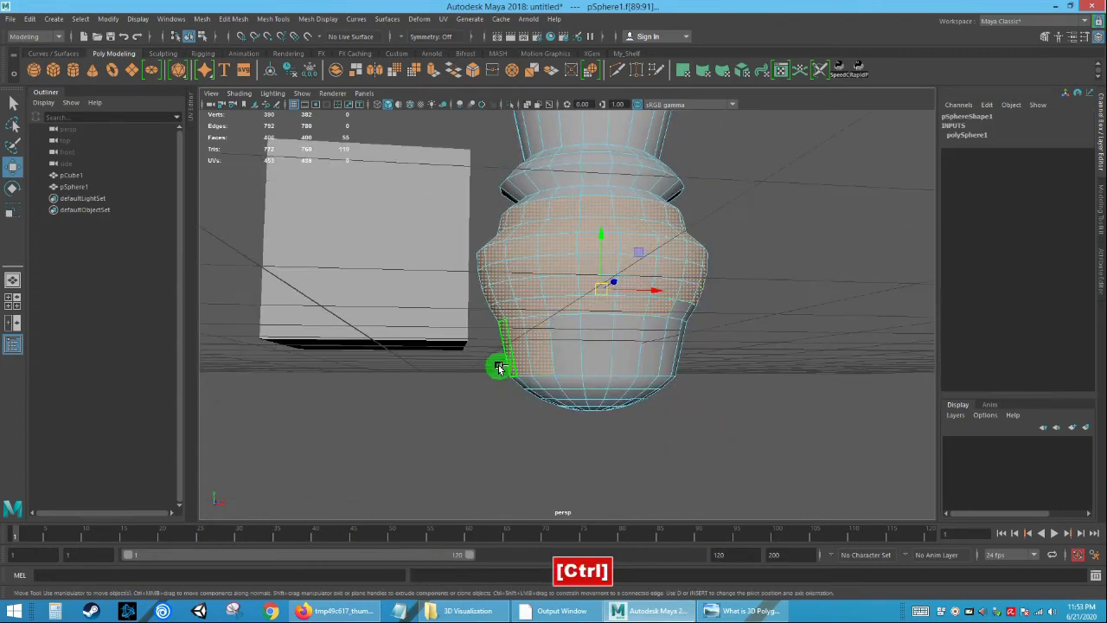
ctrl+drag(477, 350, 610, 385)
alt+right_drag(610, 386, 694, 388)
alt+middle_drag(695, 389, 669, 396)
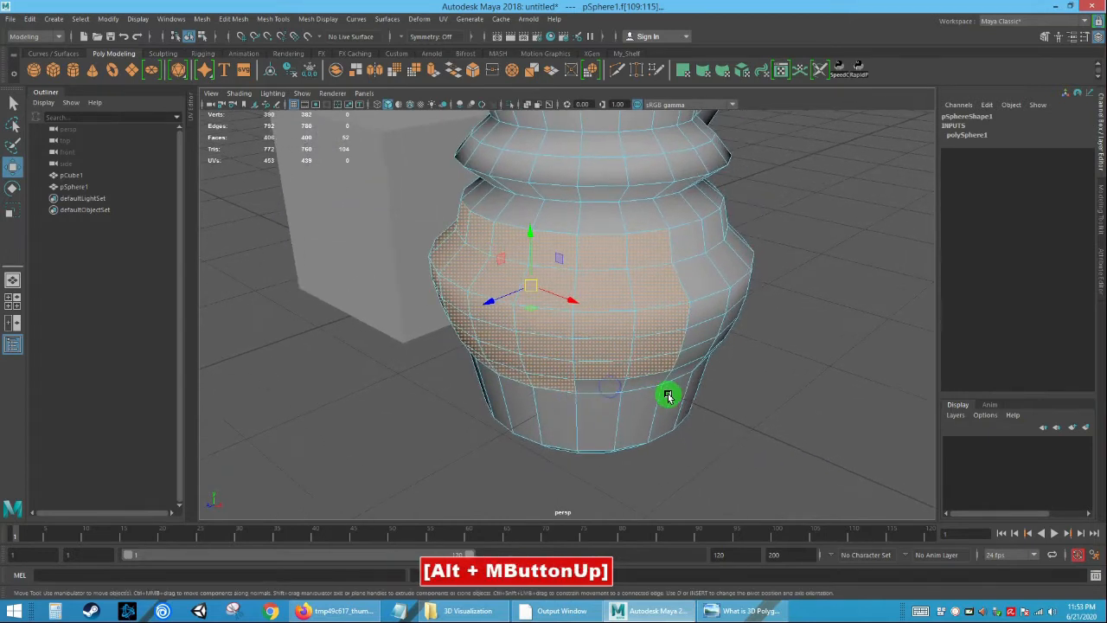
drag(634, 338, 578, 313)
key(Delete)
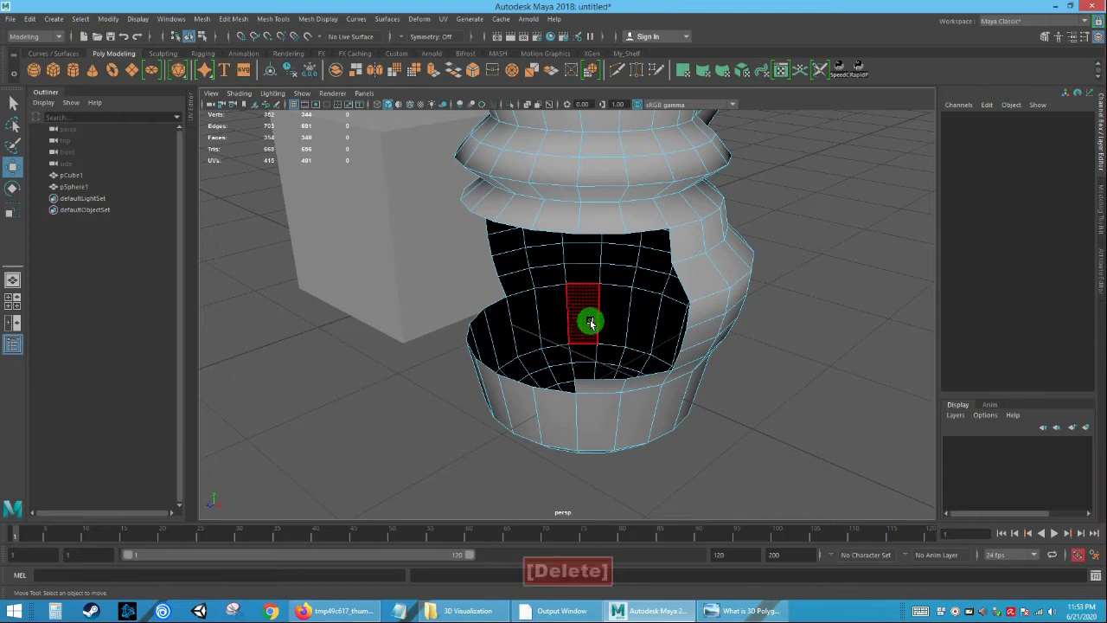
Examine the inner side of the vase's faces through the hole from below, close up and above.
alt+drag(580, 357, 596, 299)
alt+right_drag(596, 299, 667, 383)
alt+middle_drag(667, 383, 648, 361)
alt+drag(647, 361, 588, 363)
alt+right_drag(588, 364, 510, 311)
alt+drag(510, 312, 465, 257)
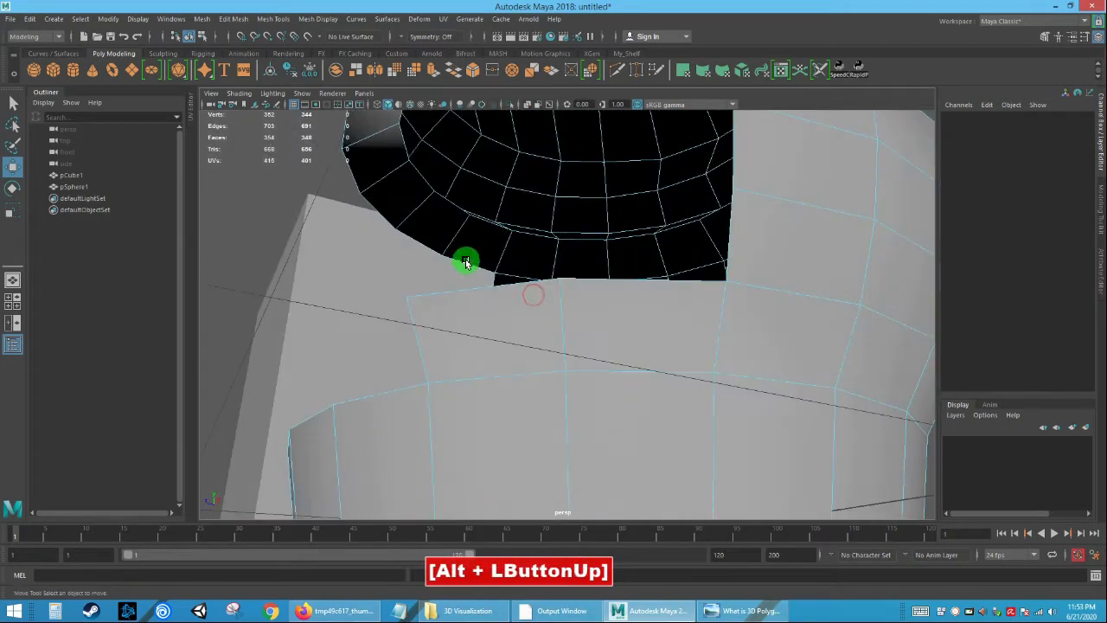
alt+middle_drag(465, 257, 490, 321)
alt+drag(491, 322, 550, 329)
alt+drag(411, 306, 442, 342)
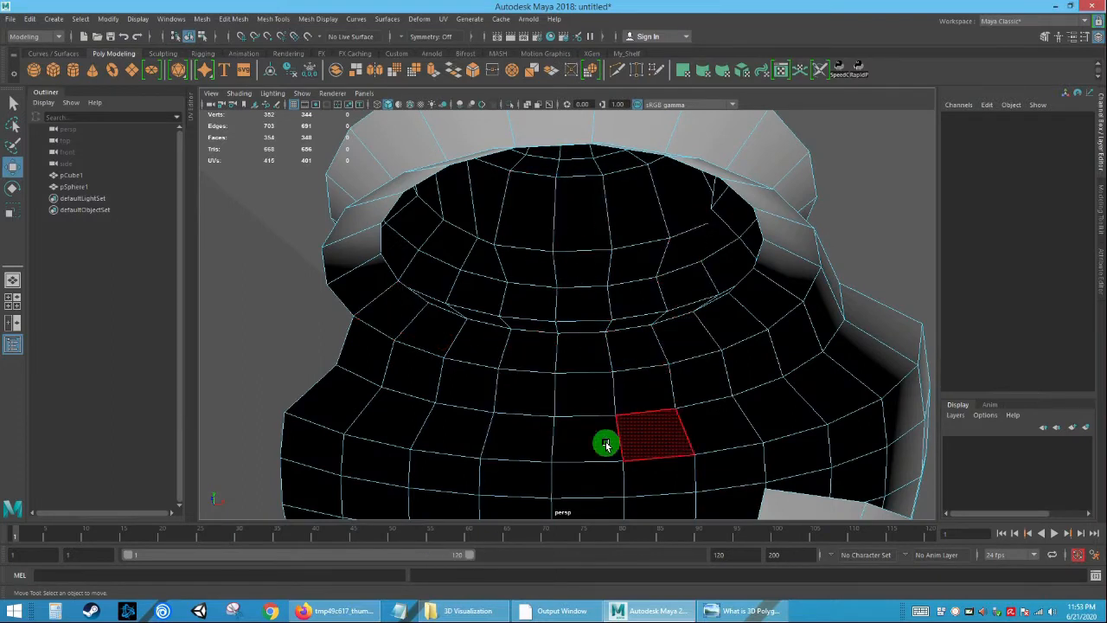
alt+drag(640, 407, 594, 366)
alt+right_drag(594, 366, 576, 355)
mouse_move(576, 355)
alt+mouse_down()
mouse_move(518, 337)
mouse_move(569, 350)
alt+mouse_up()
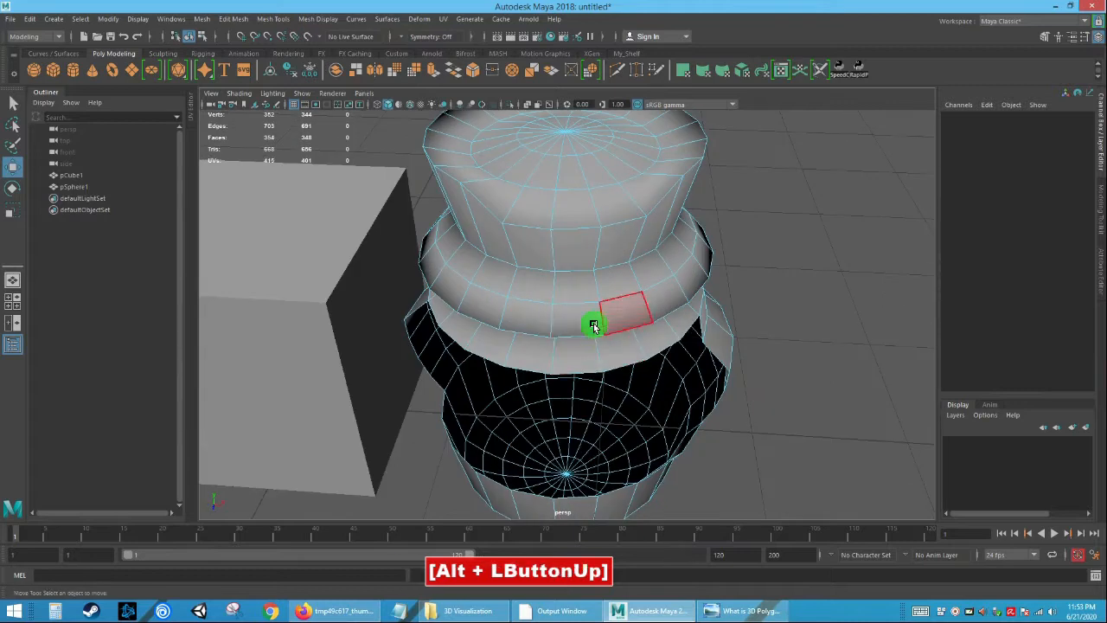
Select one face on the vase's upper ring and compare the outer surface with the inside seen through the opening.
click(588, 322)
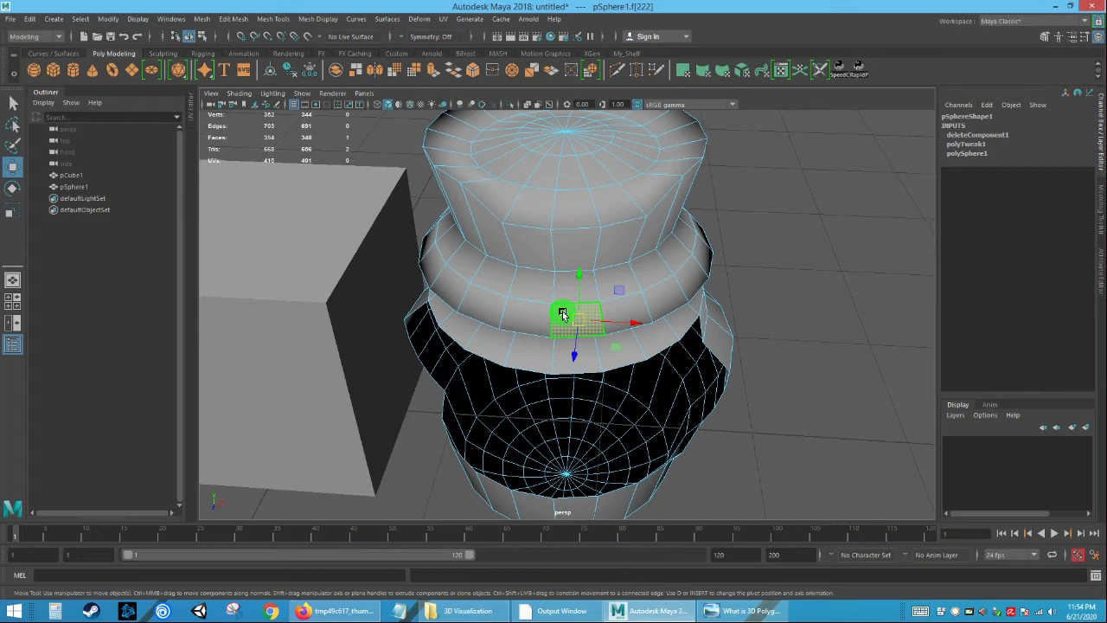
alt+drag(618, 371, 618, 313)
alt+drag(617, 244, 642, 269)
alt+right_drag(642, 270, 674, 363)
alt+middle_drag(596, 244, 619, 356)
alt+drag(599, 334, 625, 323)
alt+middle_drag(626, 323, 613, 346)
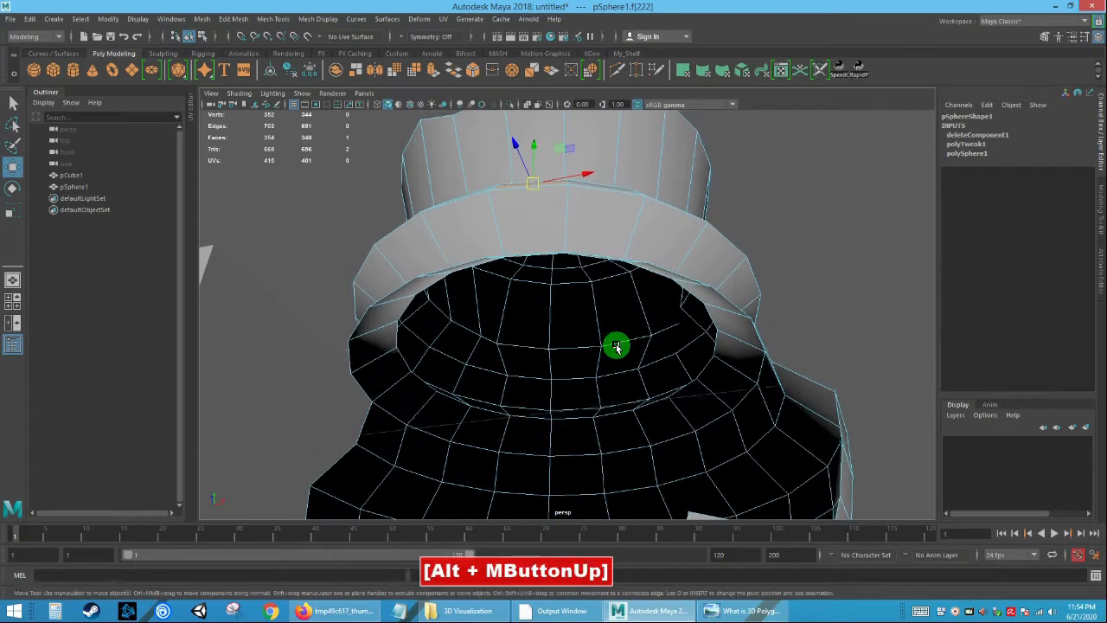
alt+right_drag(613, 346, 613, 348)
alt+drag(614, 349, 576, 355)
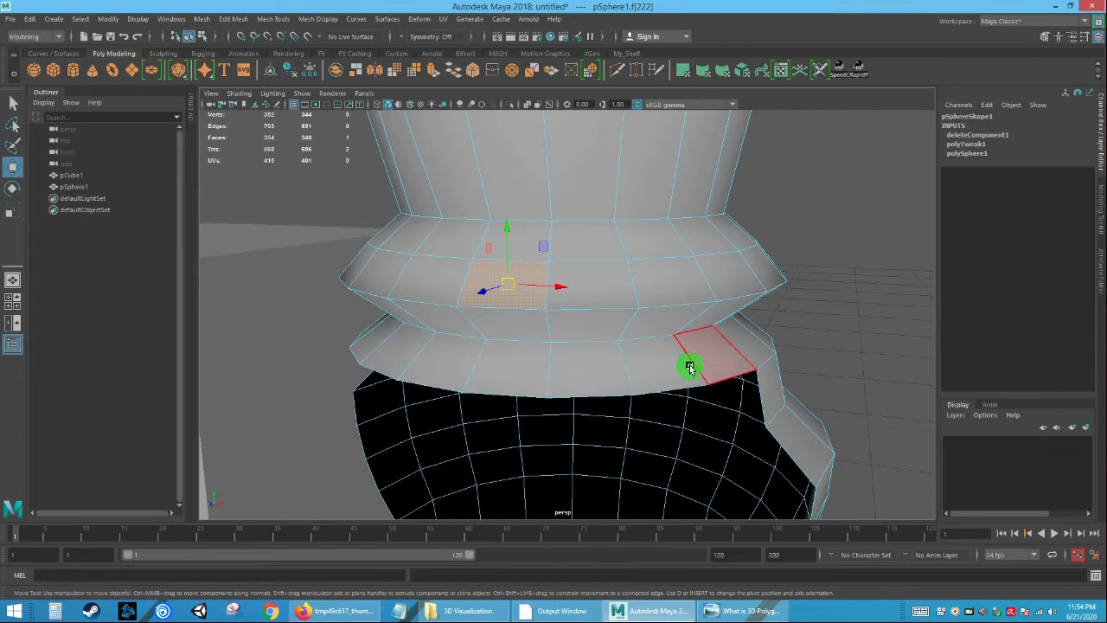
alt+drag(579, 385, 833, 317)
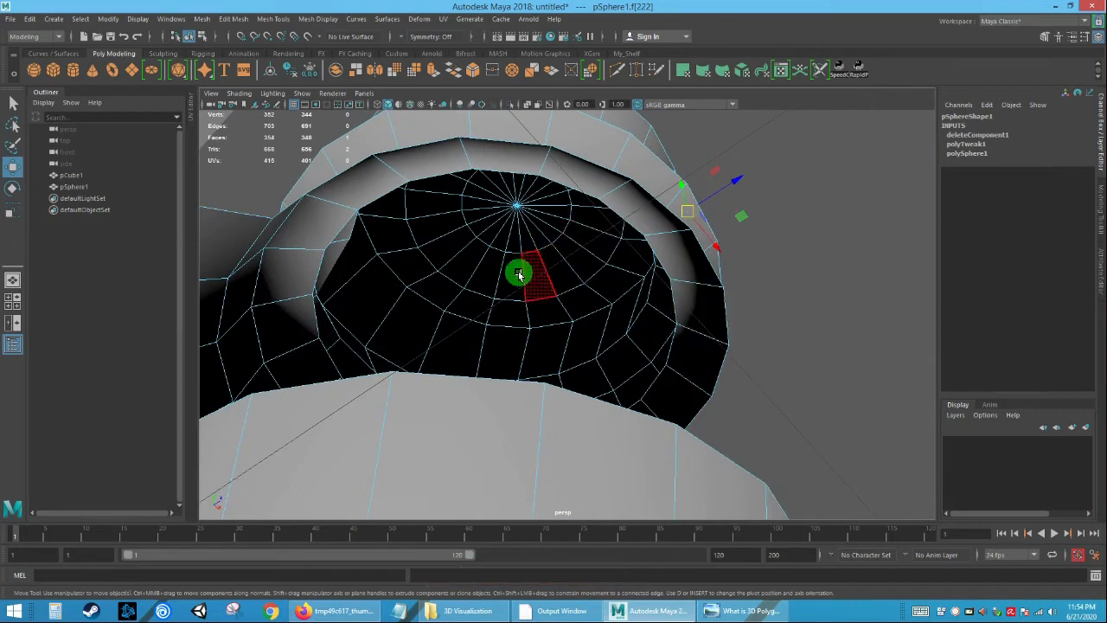
alt+drag(637, 334, 522, 329)
alt+right_drag(522, 329, 515, 337)
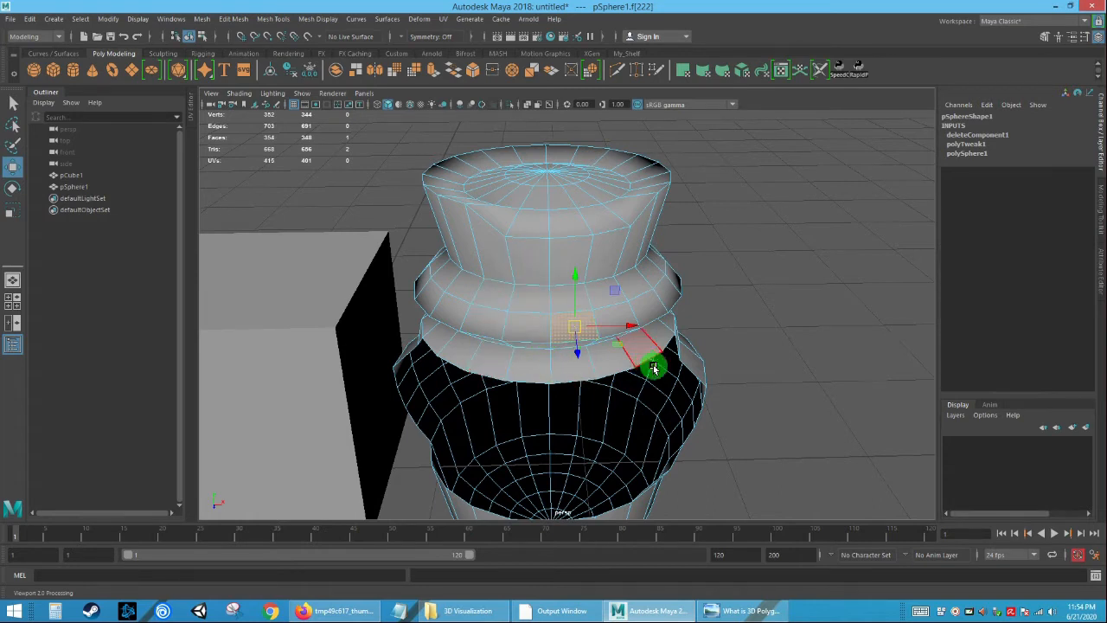
Examine the opened vase shell from the side, from underneath and from the front.
alt+right_drag(653, 368, 556, 267)
mouse_move(556, 267)
alt+mouse_down()
mouse_move(502, 255)
mouse_move(558, 269)
alt+mouse_up()
alt+right_drag(559, 269, 658, 375)
alt+drag(659, 375, 487, 352)
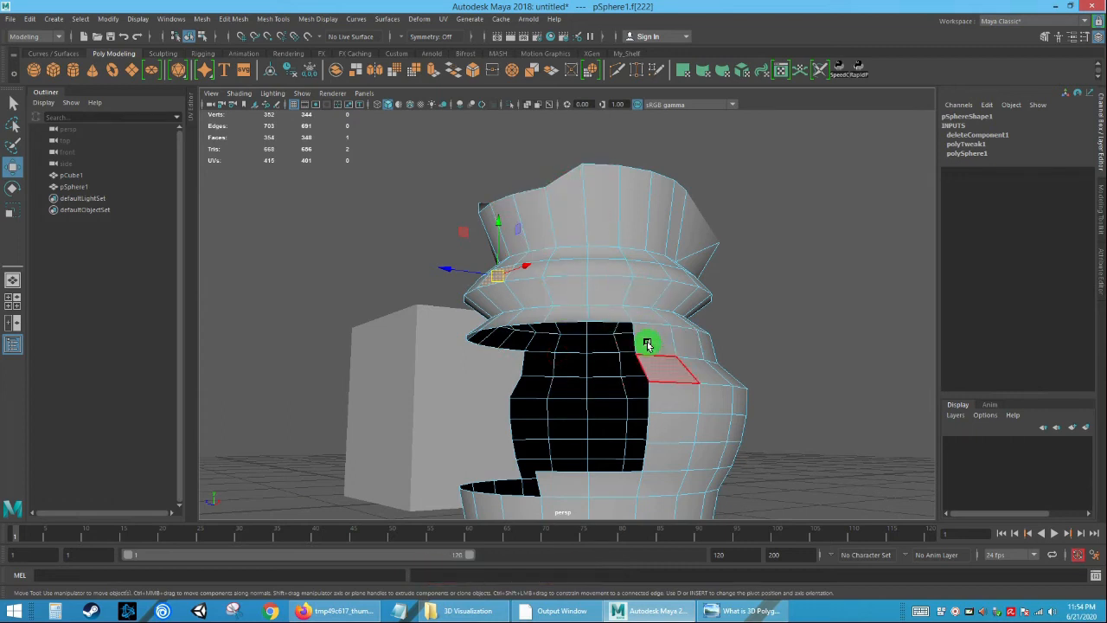
alt+drag(657, 482, 722, 424)
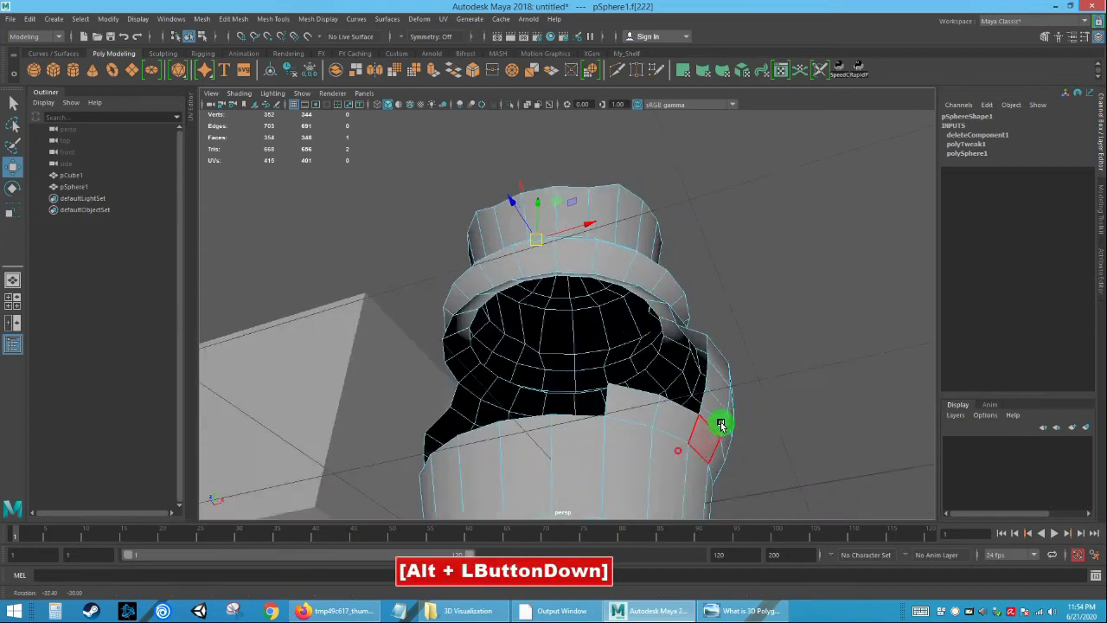
alt+middle_drag(721, 424, 712, 351)
alt+right_drag(710, 349, 616, 313)
alt+drag(615, 313, 621, 380)
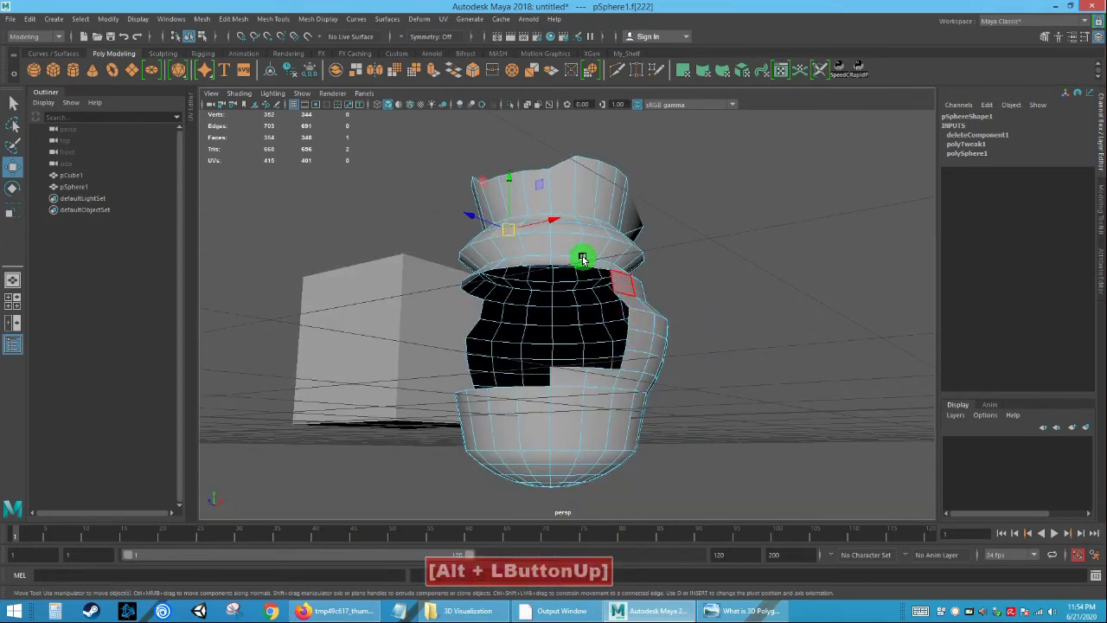
mouse_move(553, 358)
alt+mouse_down()
mouse_move(640, 378)
mouse_move(593, 302)
mouse_move(492, 289)
mouse_move(556, 291)
mouse_move(633, 328)
mouse_move(554, 339)
alt+mouse_up()
alt+right_drag(553, 339, 511, 306)
alt+drag(566, 359, 550, 290)
Undo the face deletion to restore the vase body, and clear the selection.
right_drag(549, 291, 603, 273)
key(ctrl+z)
key(ctrl+z)
key(ctrl+z)
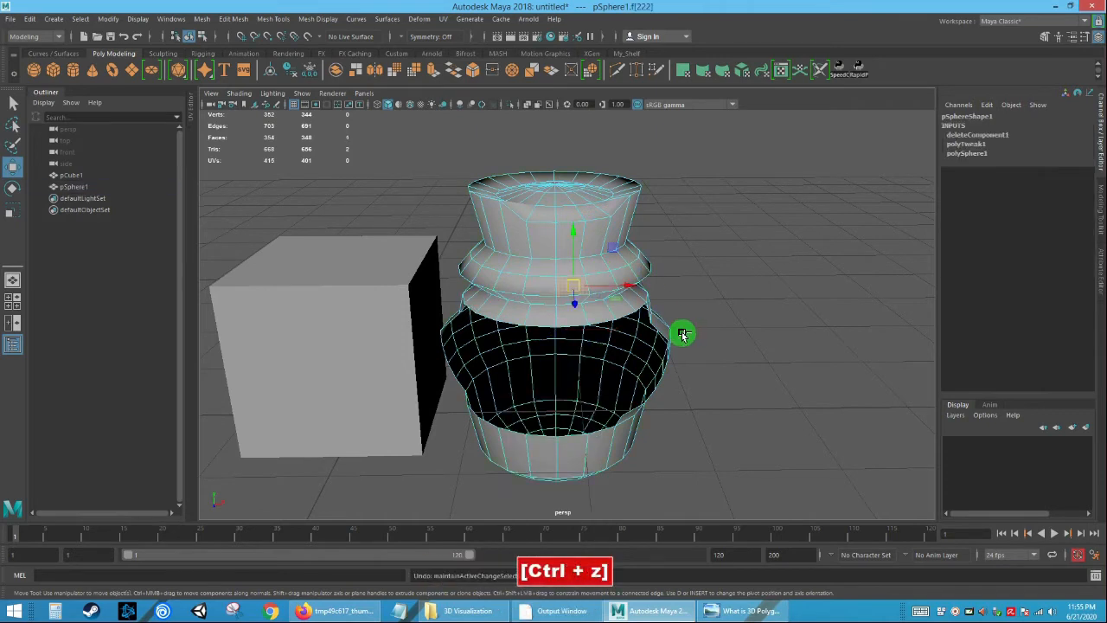
click(744, 379)
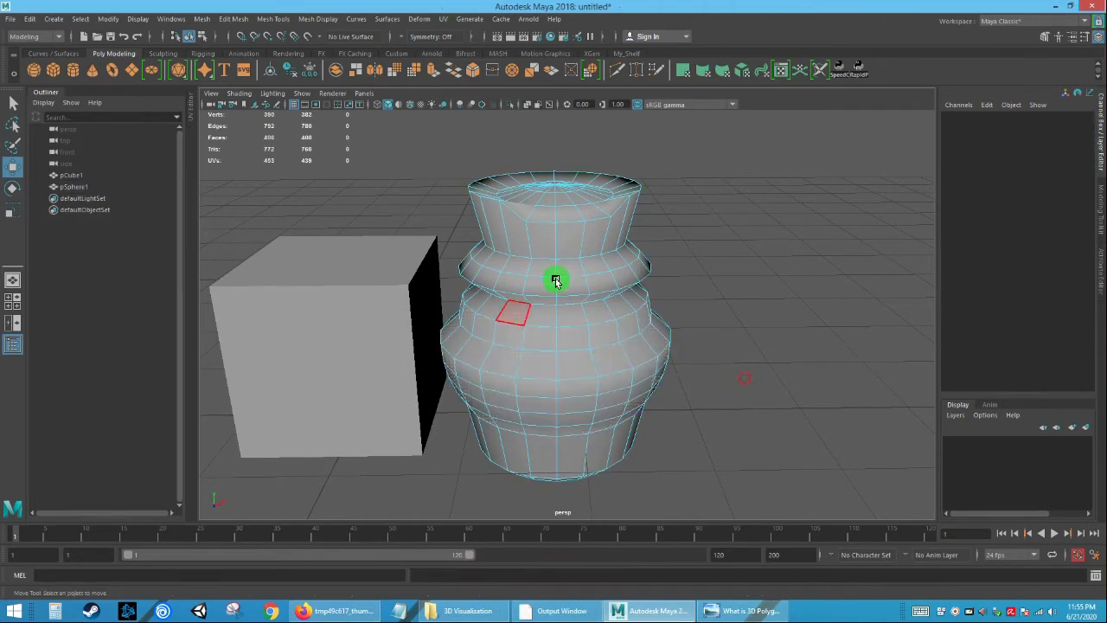
Select the whole vase with a selection box, delete the selection, and undo the deletion.
alt+drag(594, 371, 551, 317)
mouse_move(572, 302)
right_down()
mouse_move(572, 327)
mouse_move(579, 297)
right_up()
drag(425, 167, 783, 494)
key(Delete)
key(ctrl+z)
Return the vase to object mode, delete the entire object, and undo the deletion.
right_drag(548, 281, 597, 256)
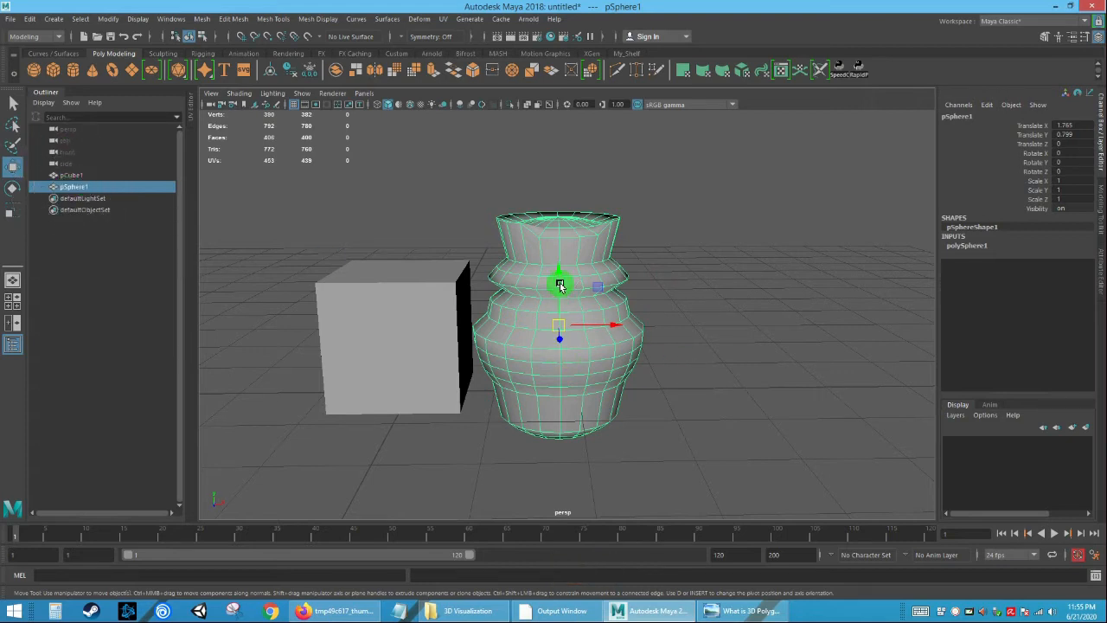
right_drag(532, 288, 577, 269)
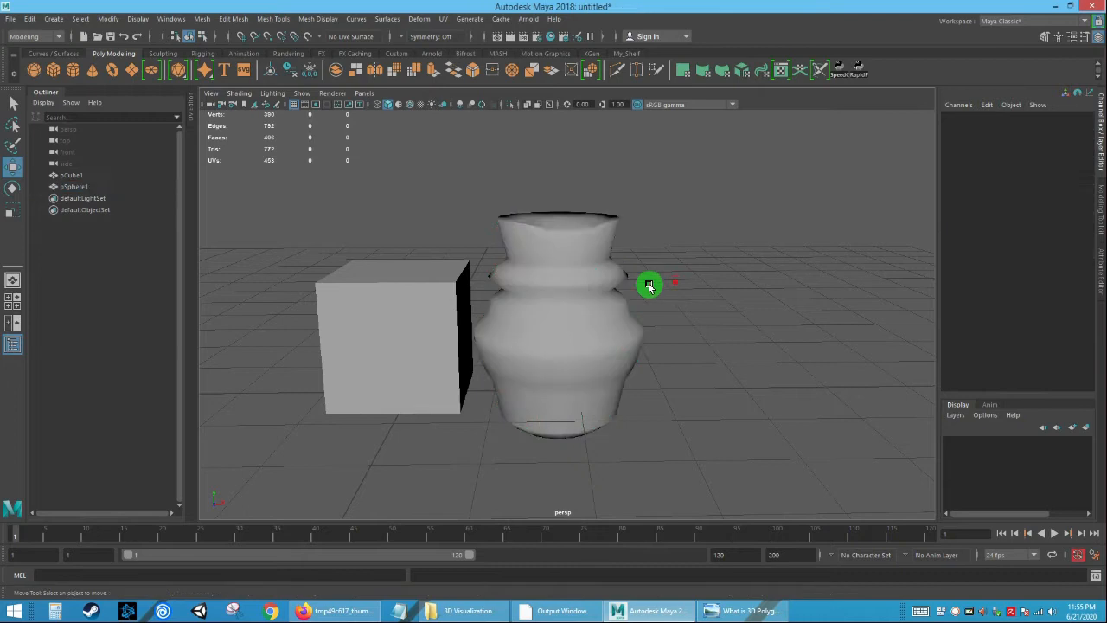
key(Delete)
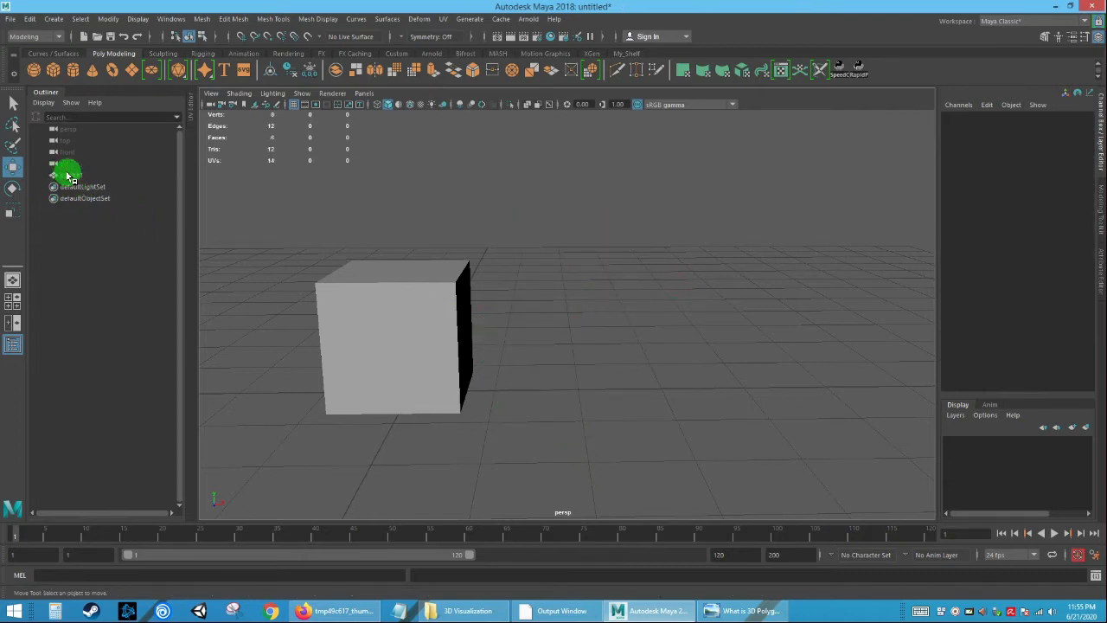
key(ctrl+z)
Switch the vase to face selection, box-select all of its faces, and delete them.
right_drag(537, 307, 536, 327)
alt+drag(532, 326, 502, 292)
drag(372, 149, 816, 499)
alt+drag(722, 412, 684, 387)
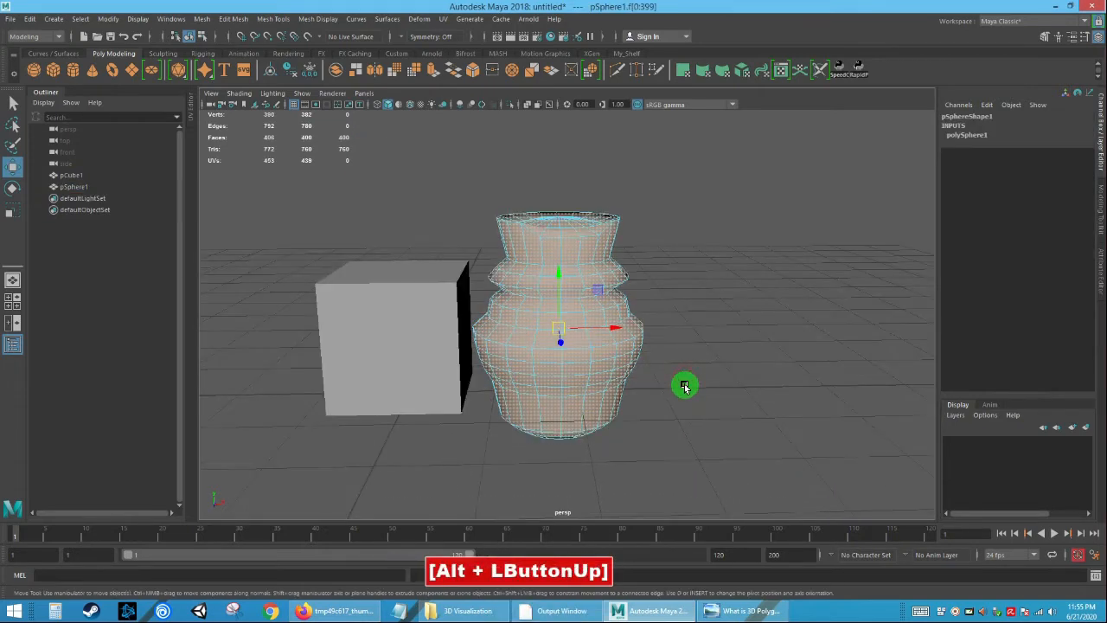
key(Delete)
Inspect the sliver of face left in the scene and the remaining object, and undo the face deletion.
alt+drag(623, 342, 611, 377)
alt+right_drag(610, 377, 631, 361)
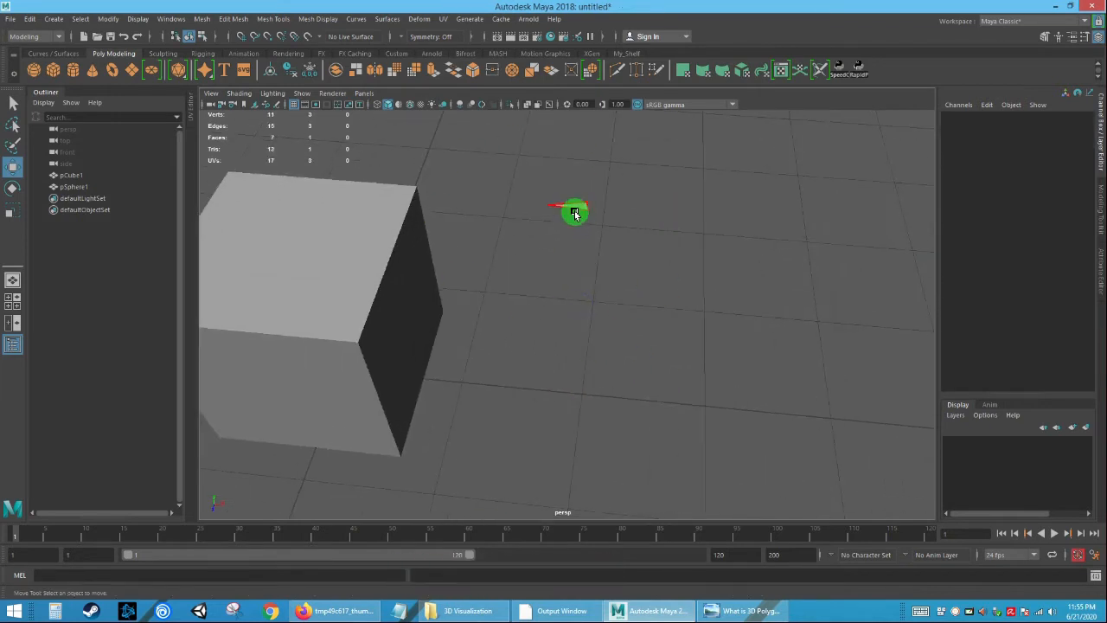
alt+drag(610, 329, 564, 192)
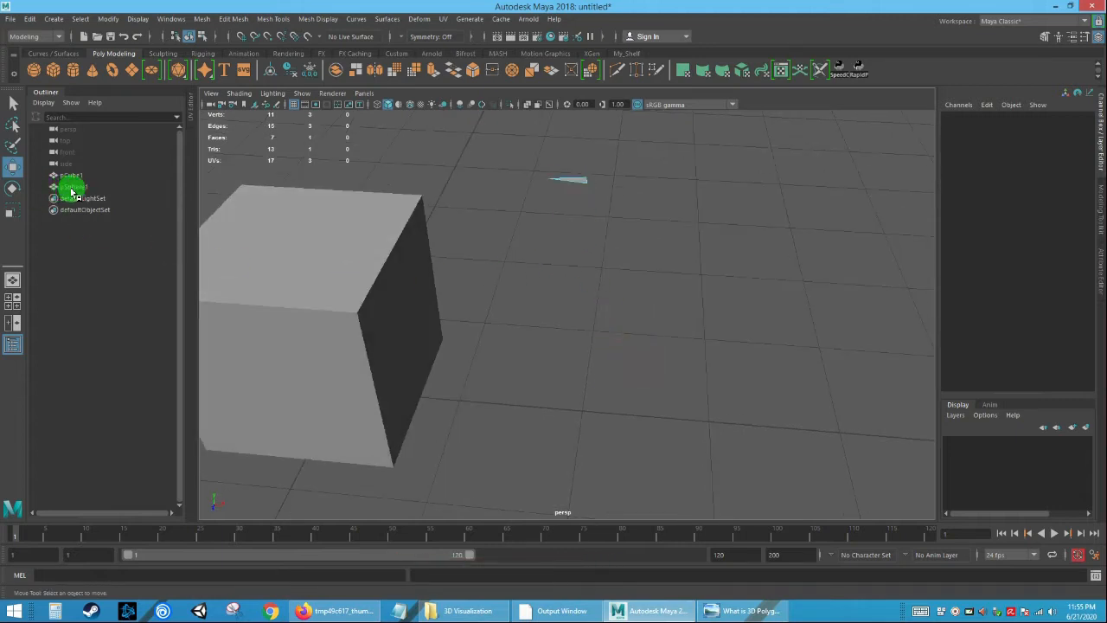
alt+drag(605, 291, 573, 285)
alt+right_drag(572, 285, 524, 247)
alt+drag(524, 248, 532, 262)
key(ctrl+z)
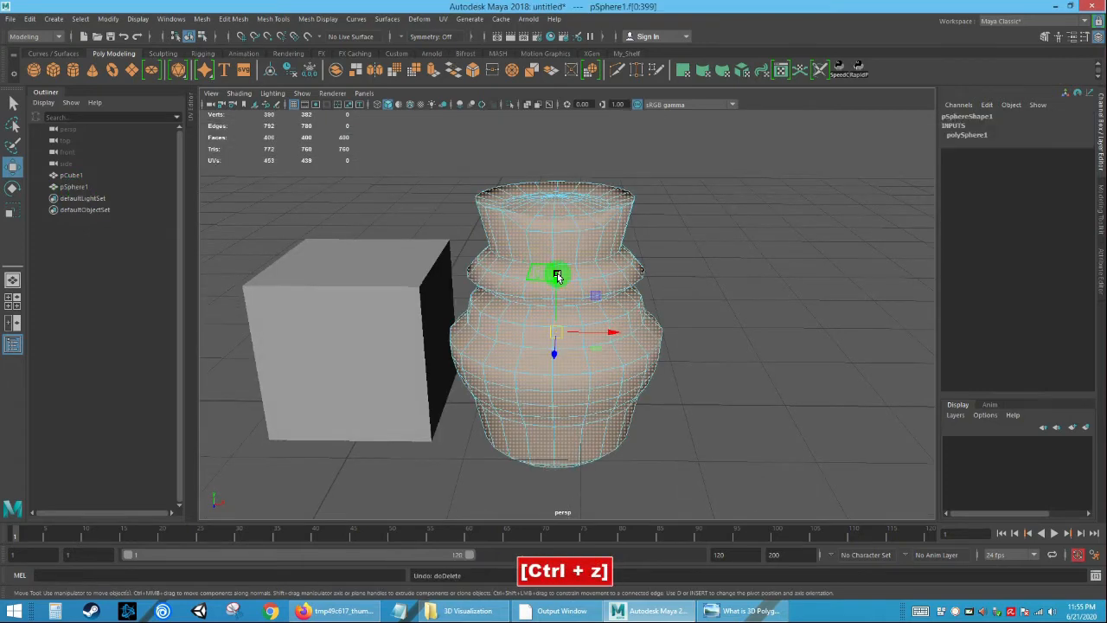
Return the vase to object mode, clear the selection, and select the vase as a whole object.
alt+drag(588, 314, 521, 267)
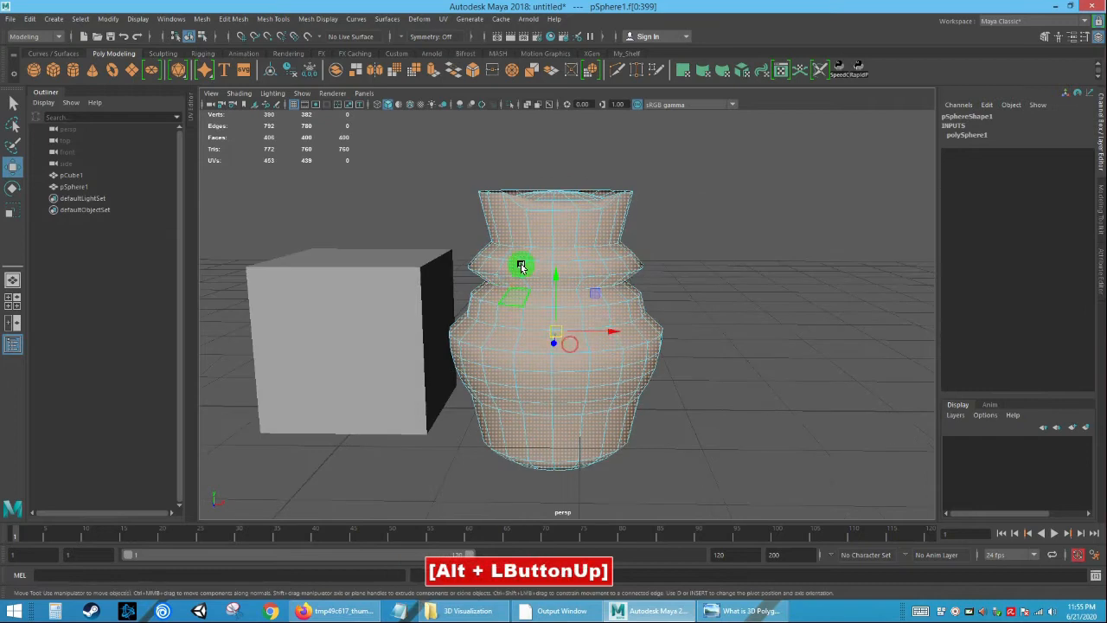
right_drag(535, 295, 590, 278)
click(711, 314)
click(582, 311)
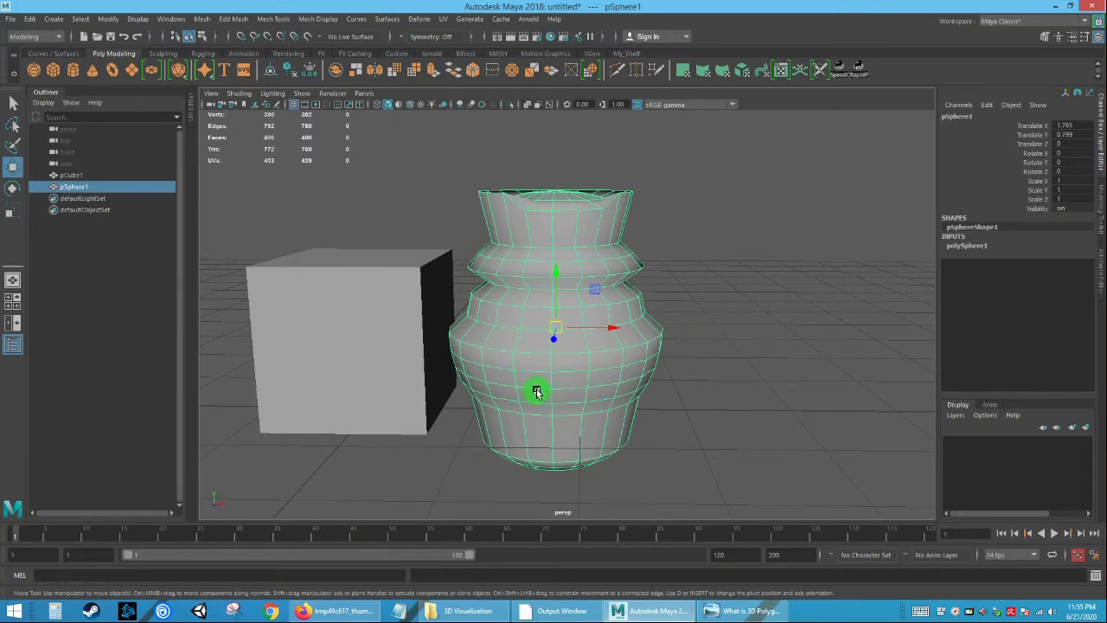
Switch the vase to vertex selection, go back to object mode, and reselect the whole vase.
right_drag(533, 308, 475, 298)
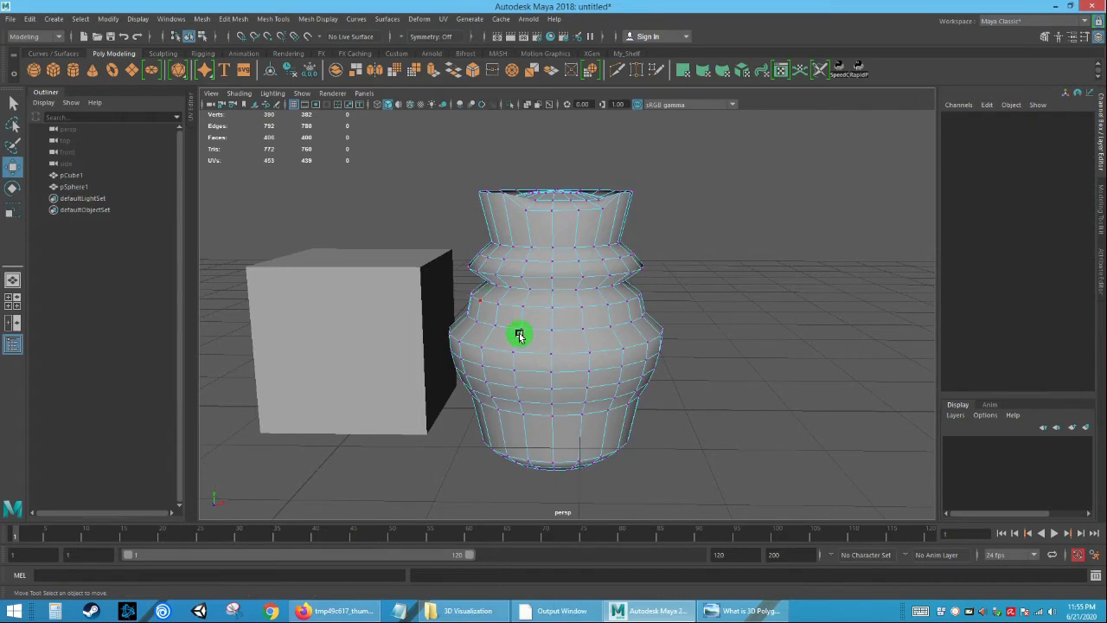
mouse_move(574, 343)
alt+right_down()
mouse_move(638, 435)
mouse_move(569, 338)
alt+right_up()
right_drag(577, 293, 631, 279)
click(742, 346)
click(595, 316)
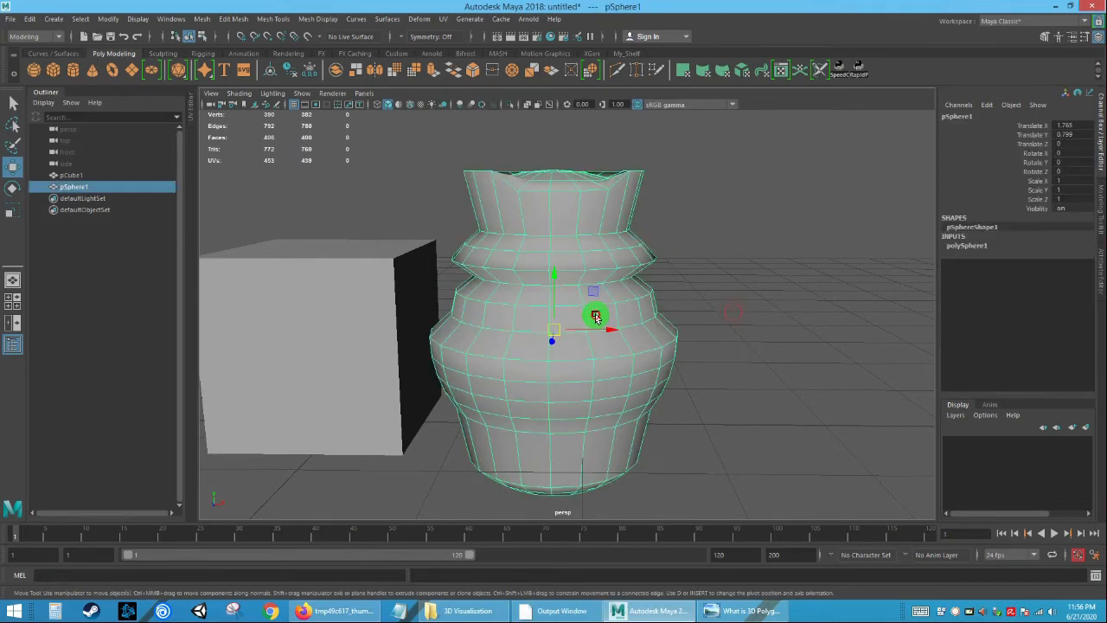
Delete the whole vase object and select the remaining polygon cube.
key(Delete)
click(353, 317)
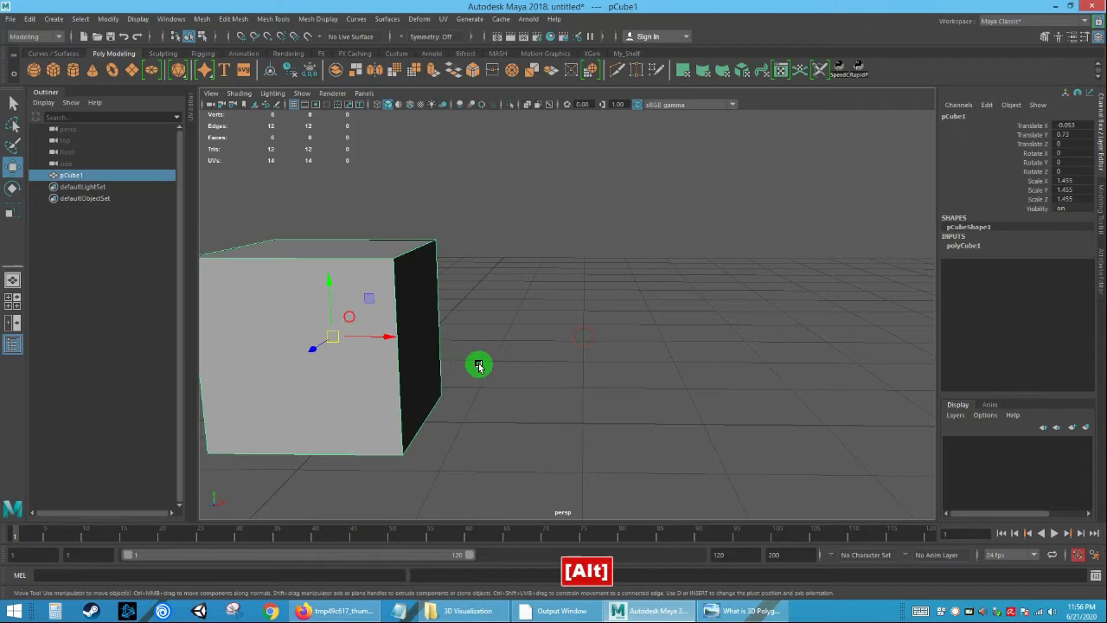
alt+right_drag(479, 366, 588, 343)
alt+drag(588, 344, 593, 375)
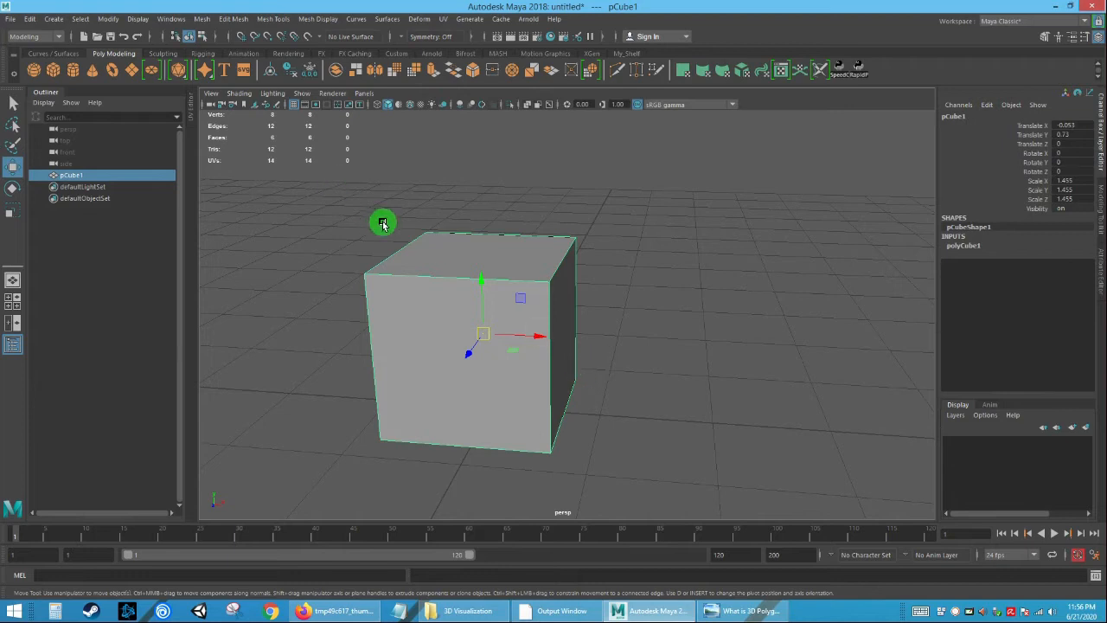
Review the mesh, mesh-editing and sculpting commands available for polygon objects, keeping the cube selected.
click(24, 38)
click(17, 51)
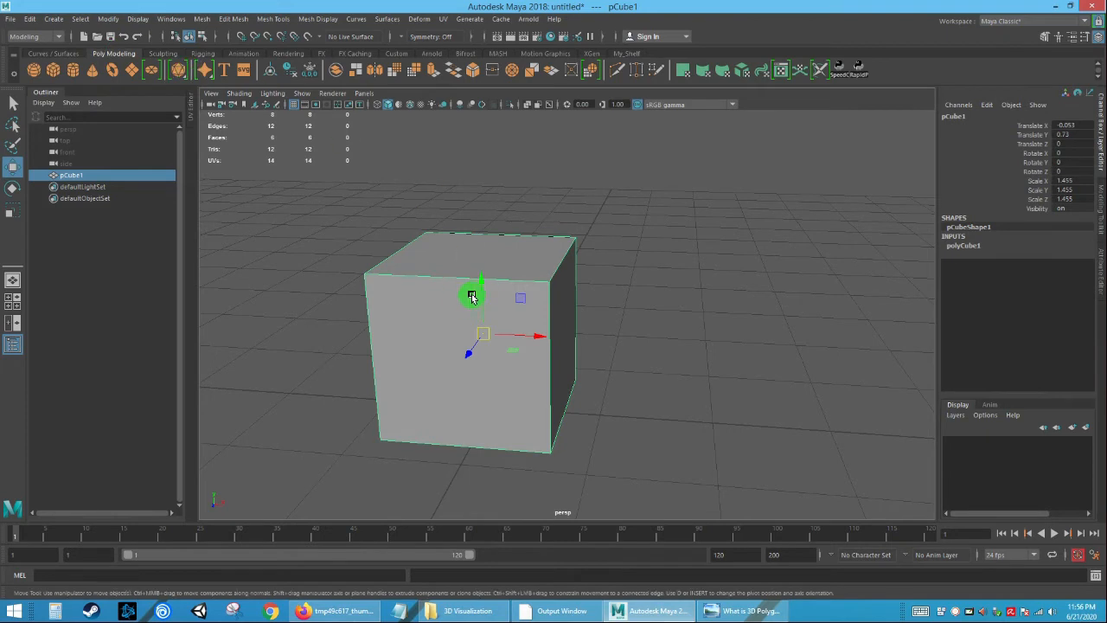
alt+middle_drag(478, 294, 583, 316)
alt+right_drag(585, 316, 606, 338)
alt+drag(605, 339, 599, 327)
alt+middle_drag(609, 345, 583, 340)
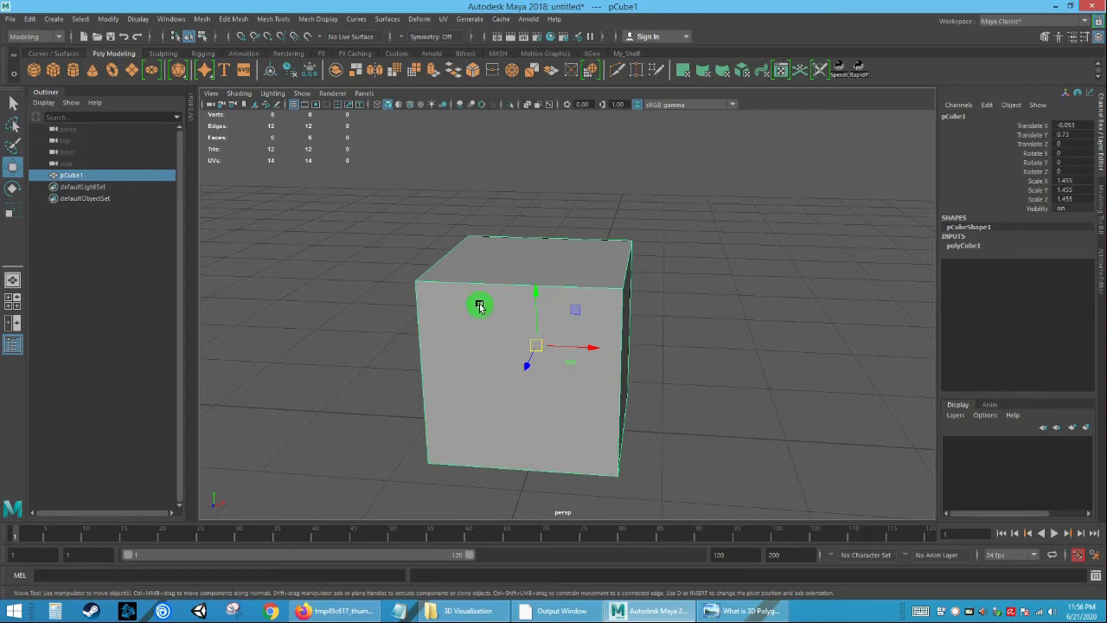
click(203, 19)
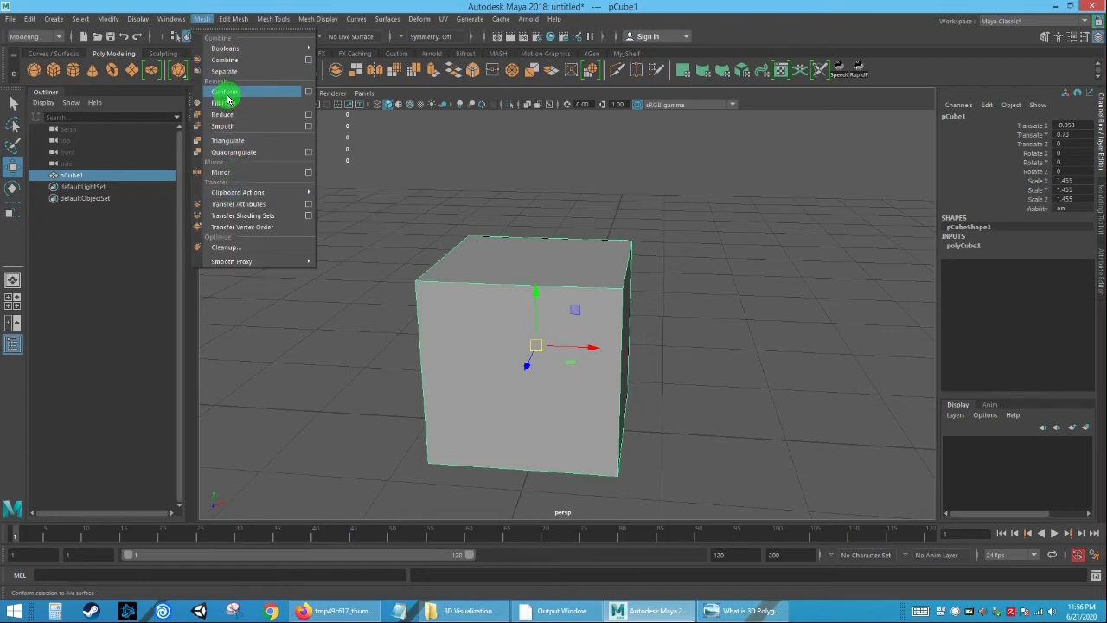
click(233, 19)
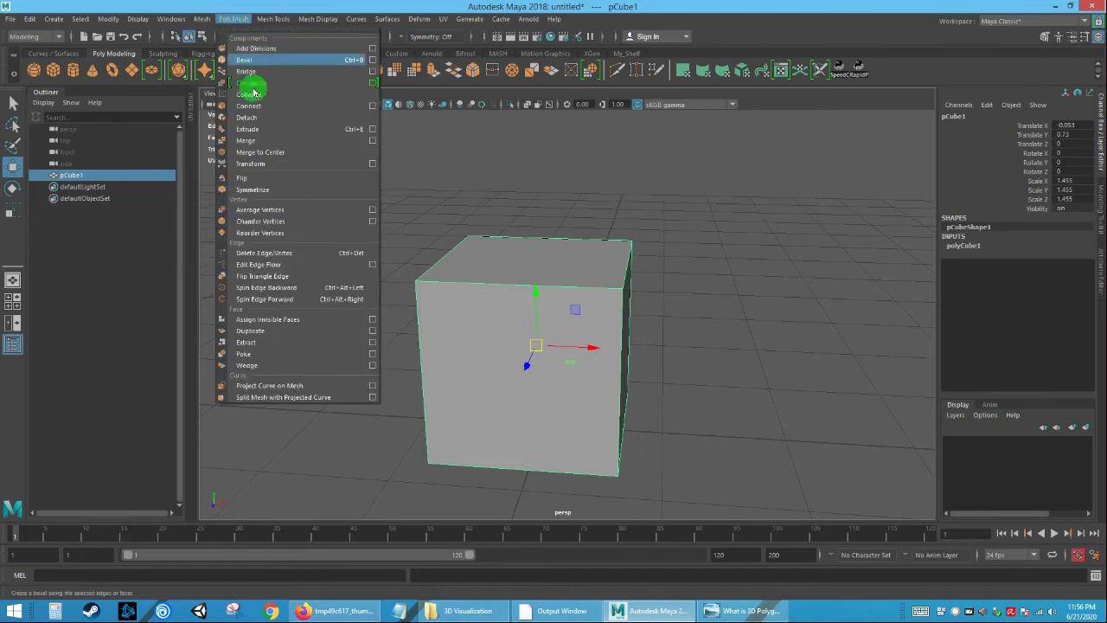
mouse_move(273, 19)
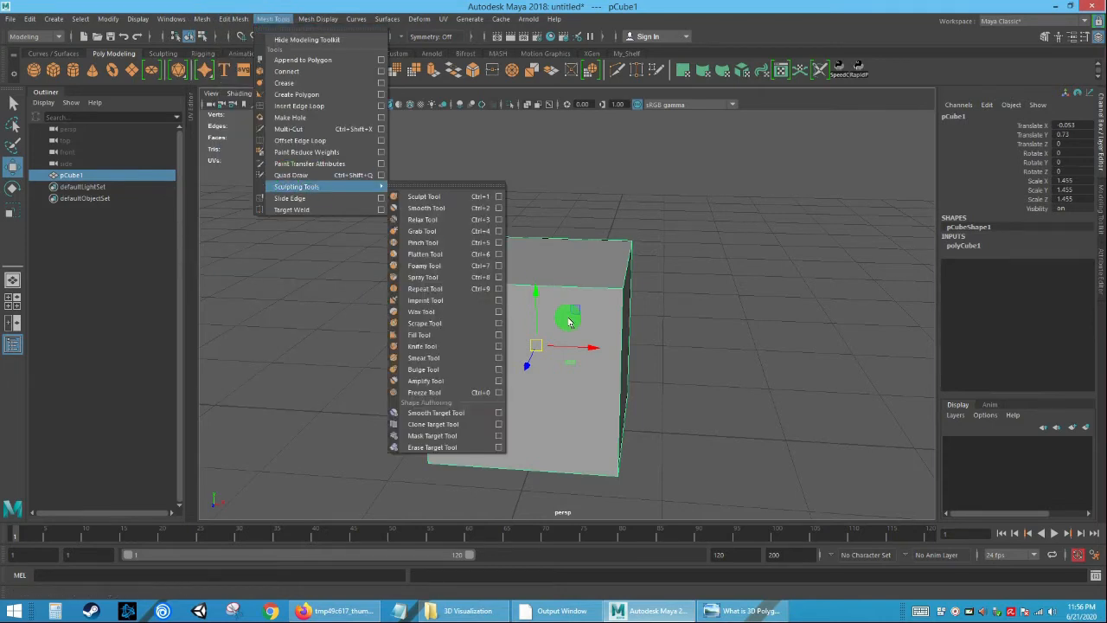
click(642, 331)
click(499, 293)
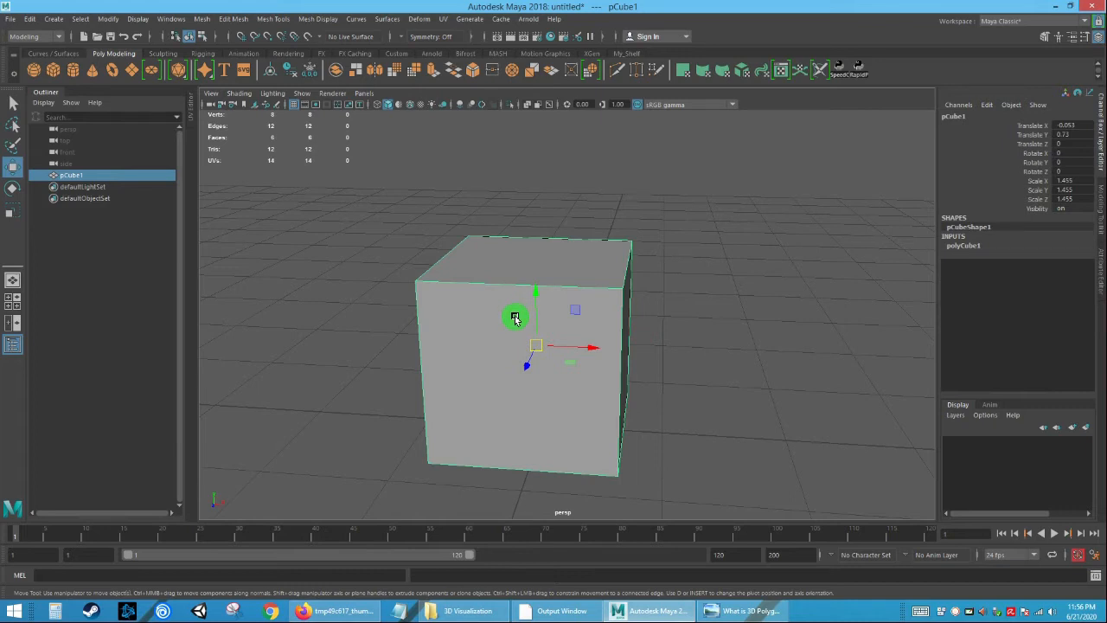
Create a NURBS cube, move it out beside the polygon cube, and raise it above the grid.
click(363, 286)
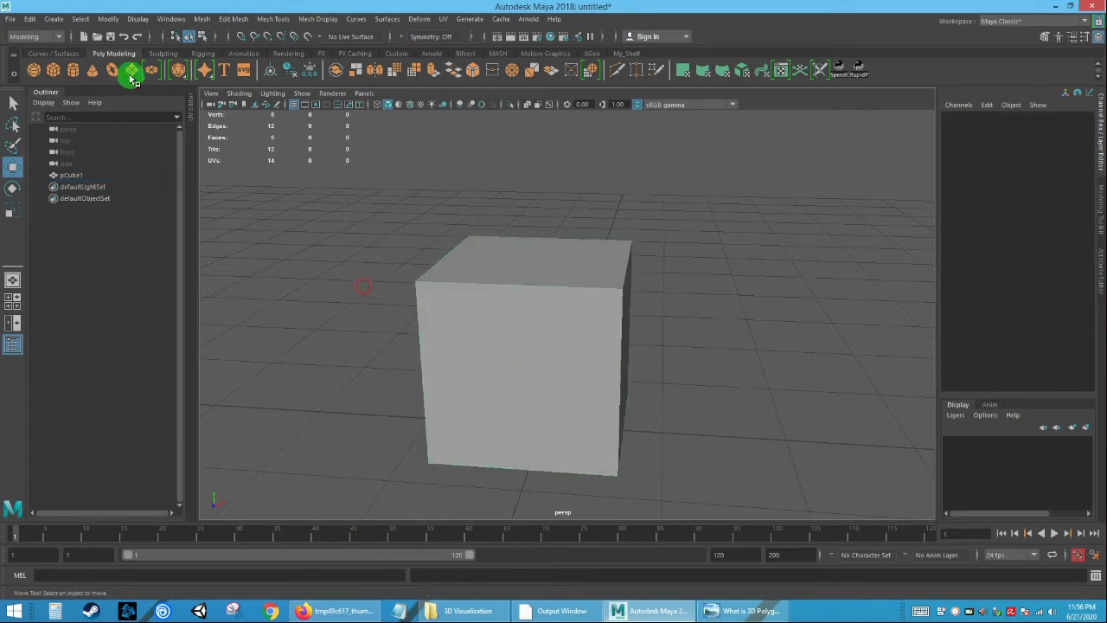
ctrl+click(46, 53)
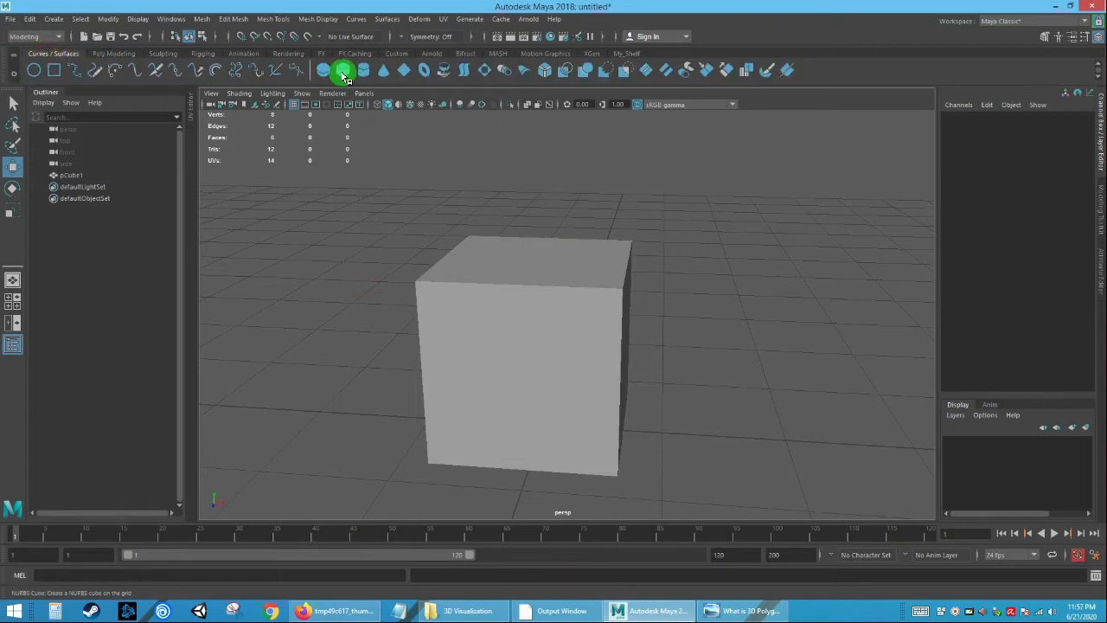
alt+right_drag(675, 229, 680, 239)
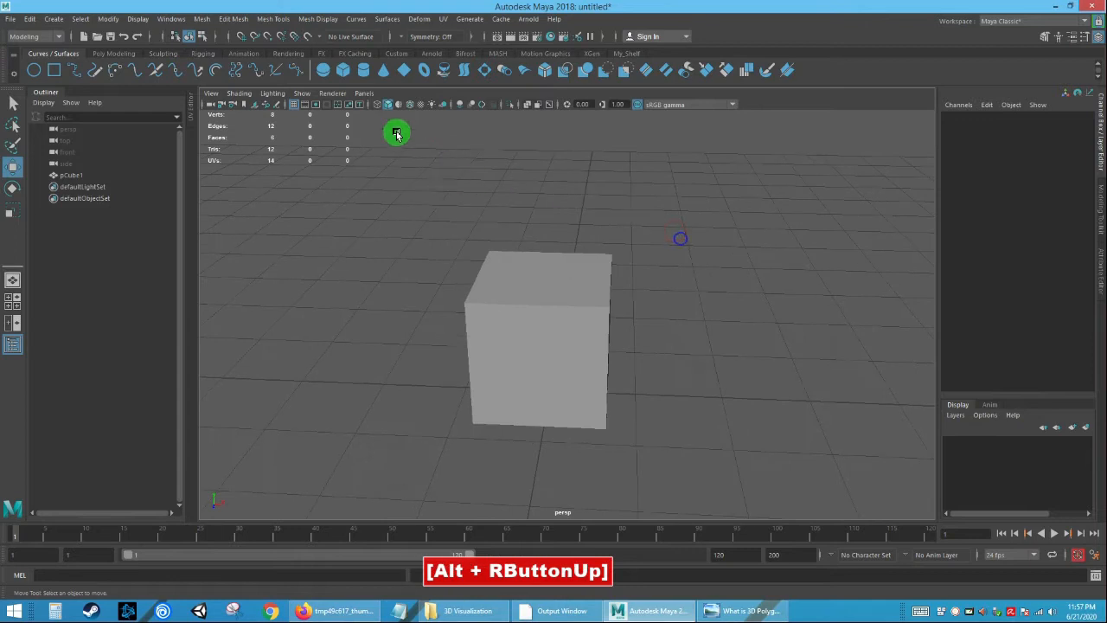
click(343, 71)
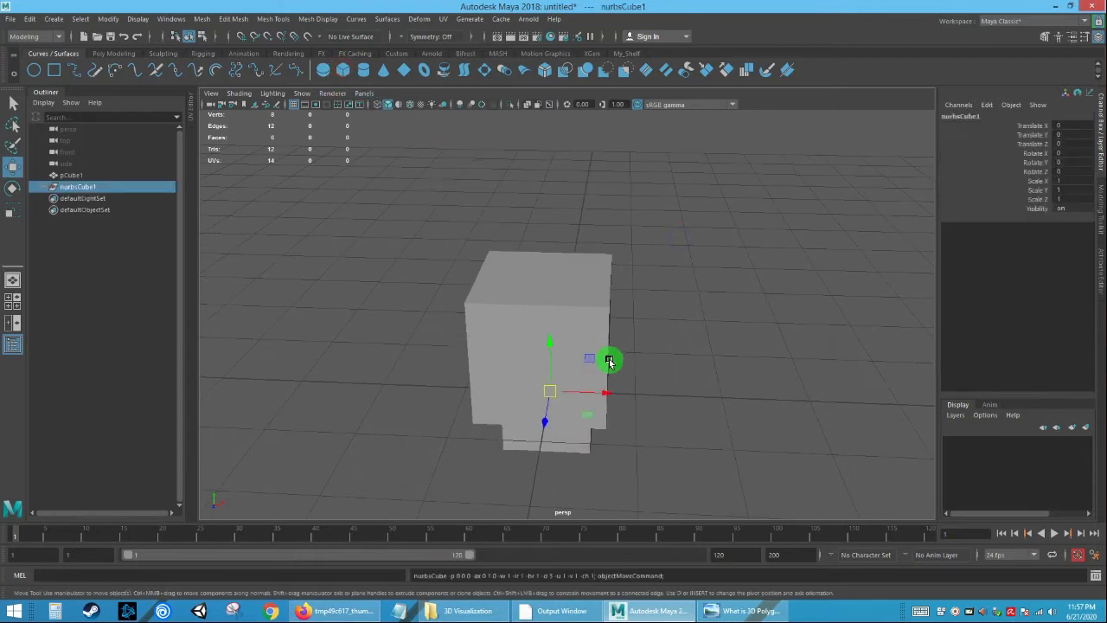
drag(613, 388, 751, 409)
drag(704, 378, 708, 297)
Select individual sides of the NURBS cube to examine its separate surfaces, and choose object mode.
click(816, 371)
click(696, 364)
alt+drag(696, 363, 699, 351)
alt+right_drag(700, 351, 753, 389)
alt+drag(753, 389, 597, 418)
click(705, 365)
alt+drag(708, 388, 660, 354)
right_click(665, 357)
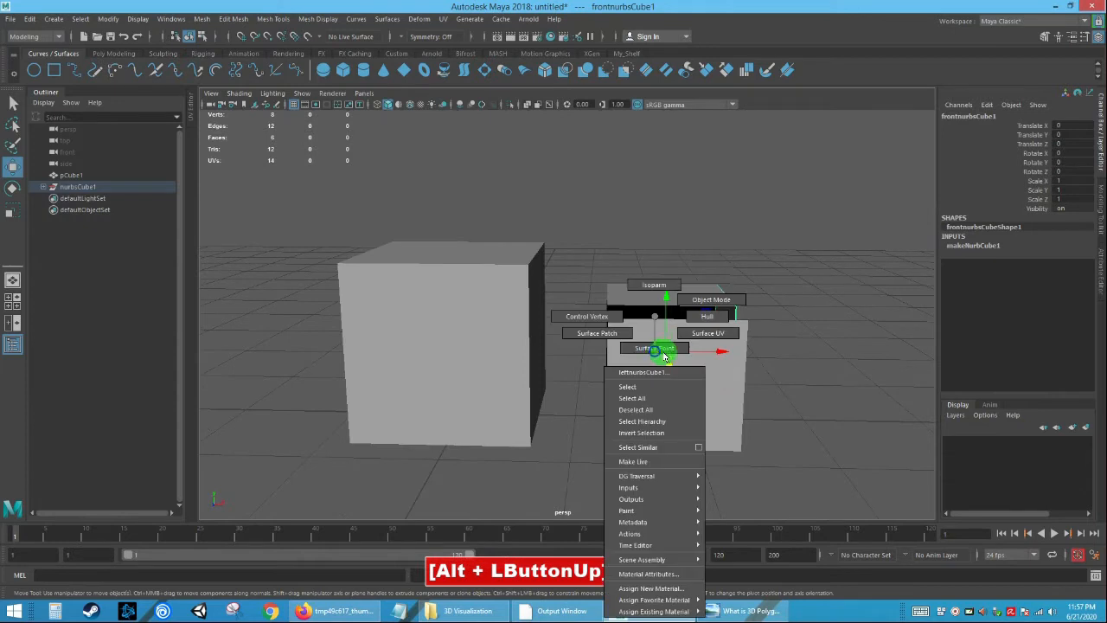
click(705, 299)
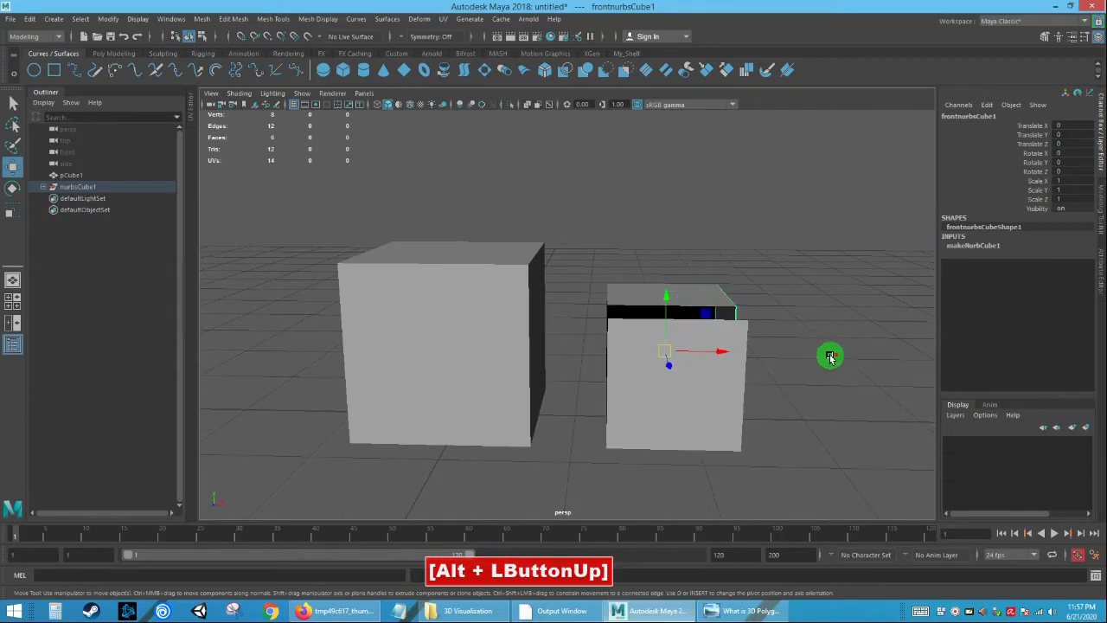
Box-select and delete all of the NURBS cube's surfaces, and delete the leftover nurbsCube1 group.
click(836, 354)
drag(663, 325, 830, 467)
key(Delete)
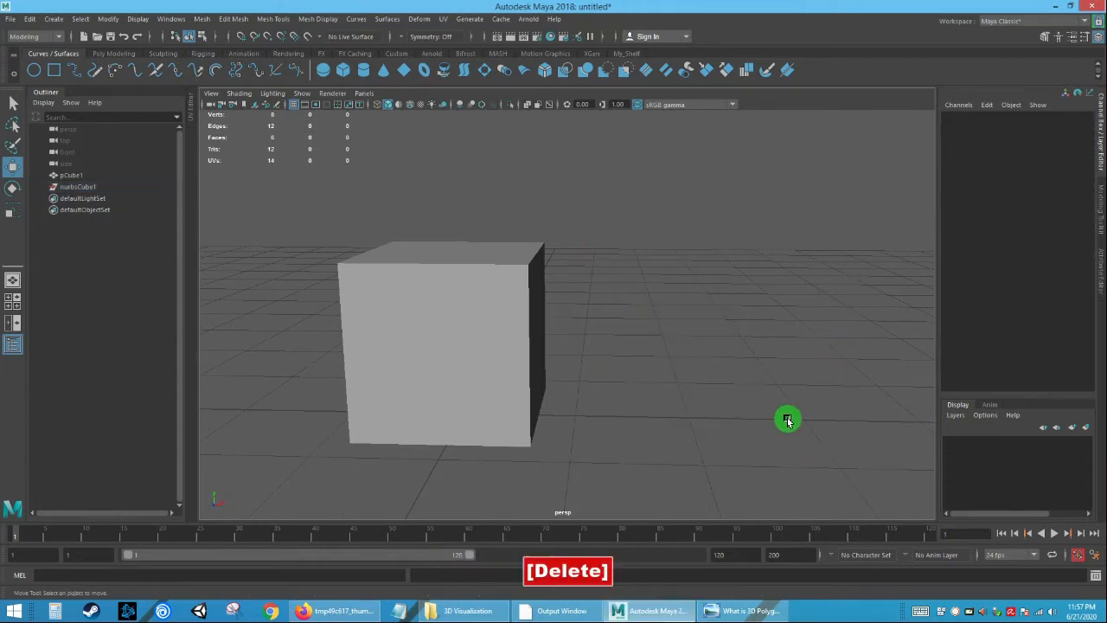
click(84, 187)
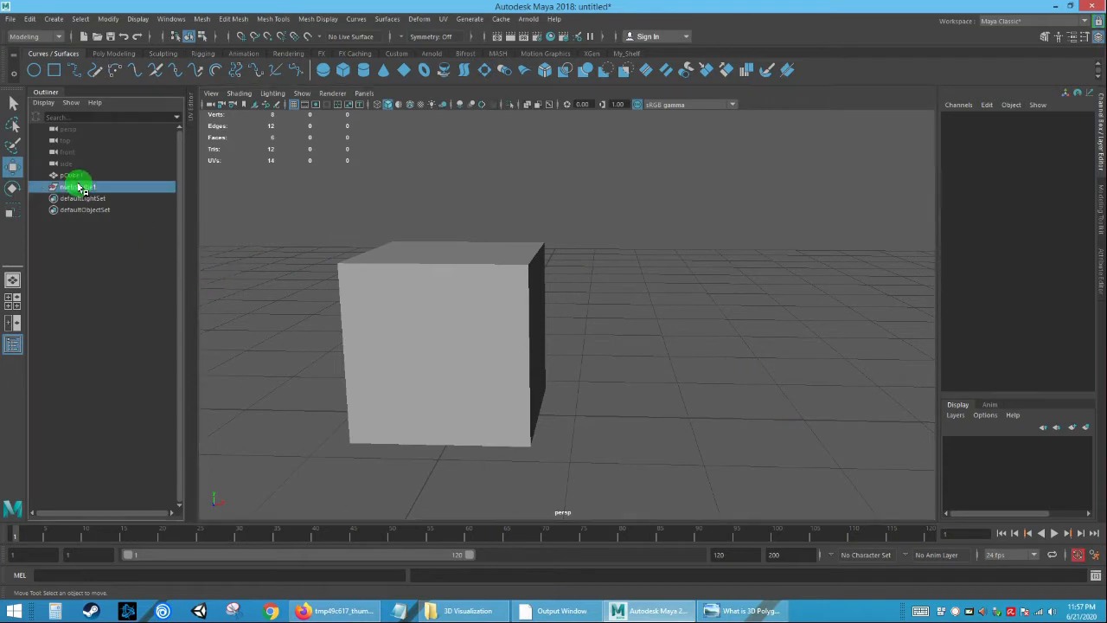
key(Delete)
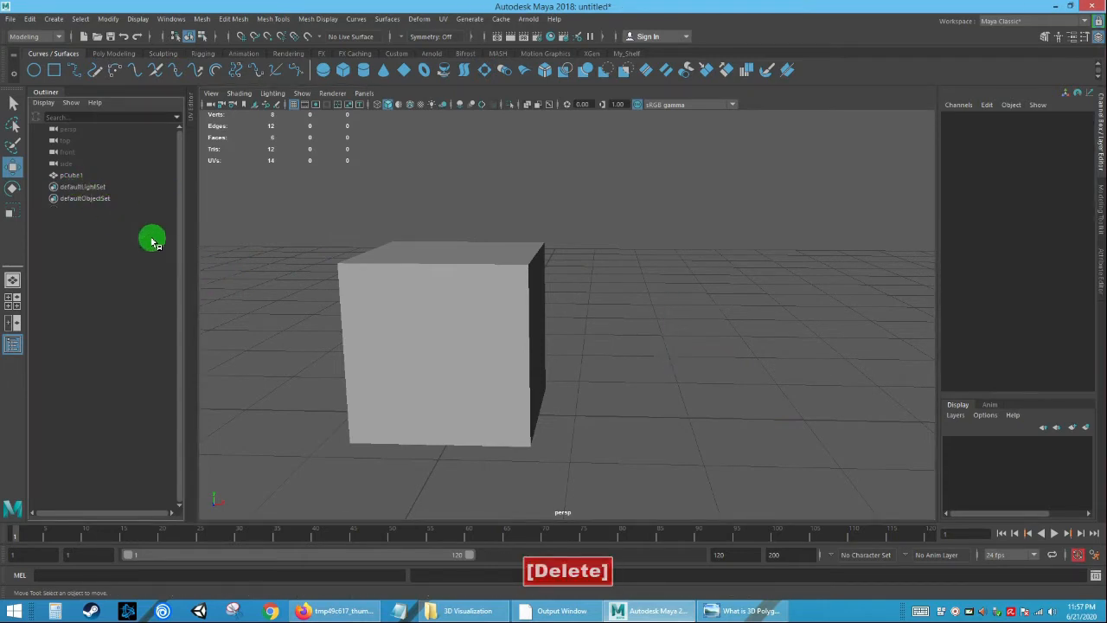
Bring back the Poly Modeling tools and select the polygon cube.
mouse_move(455, 338)
alt+mouse_down()
mouse_move(454, 288)
mouse_move(453, 341)
alt+mouse_up()
alt+middle_drag(452, 341, 501, 365)
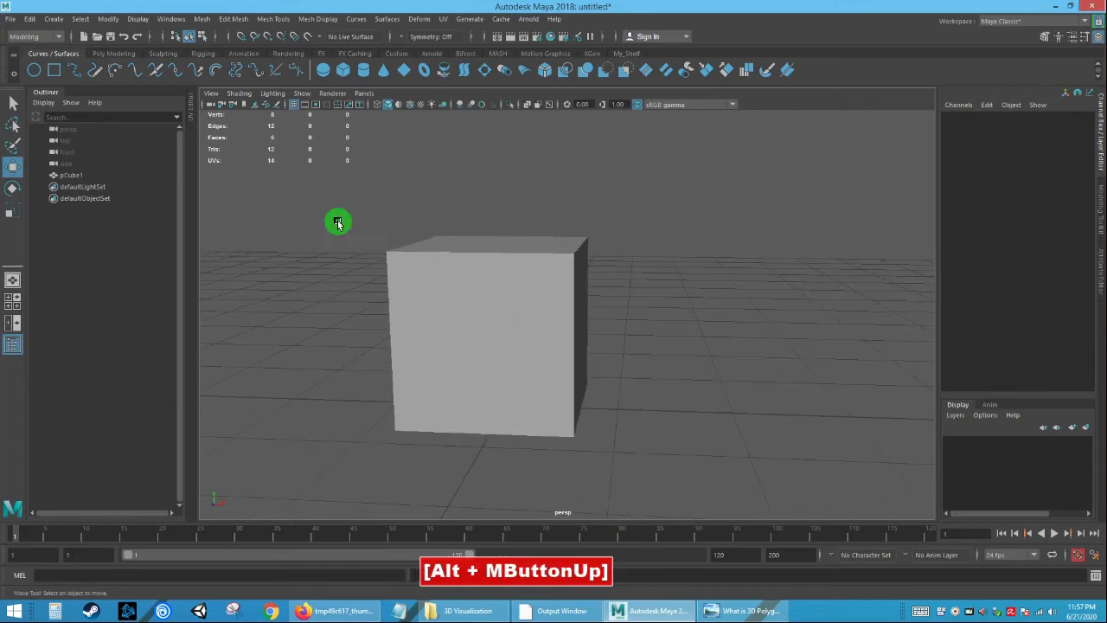
click(121, 54)
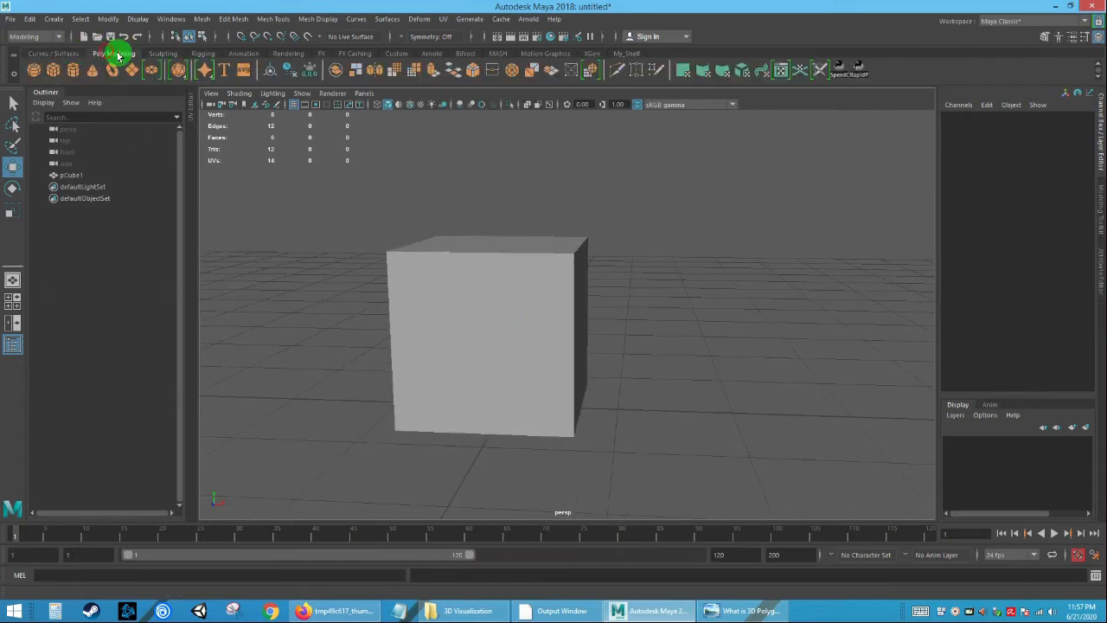
alt+drag(364, 279, 435, 304)
click(441, 303)
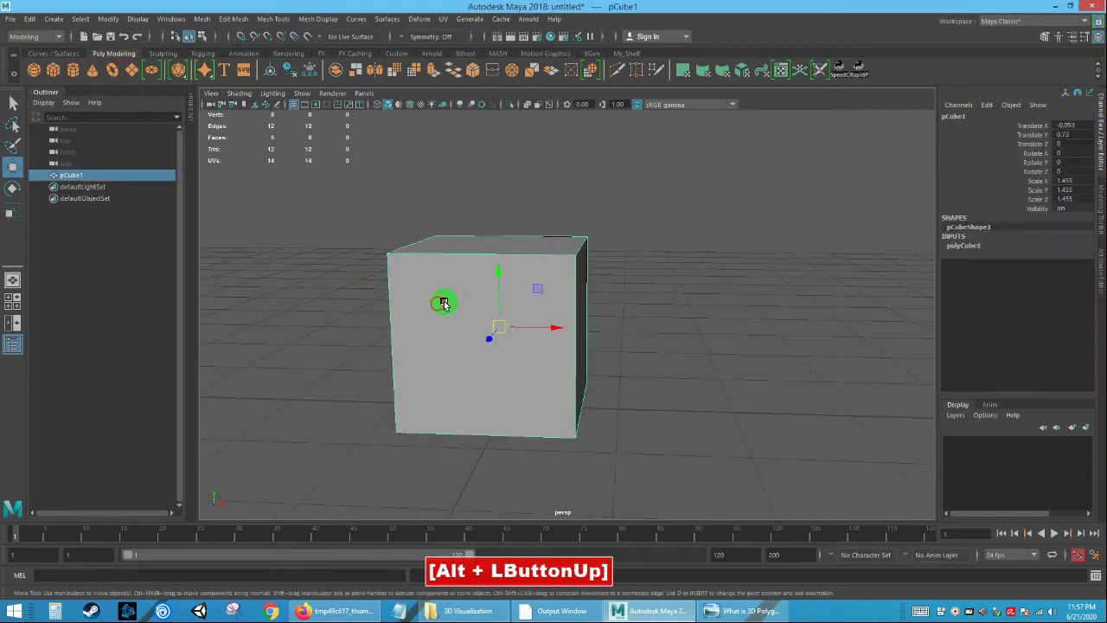
alt+drag(517, 320, 523, 320)
alt+right_drag(524, 320, 551, 372)
alt+drag(551, 373, 483, 364)
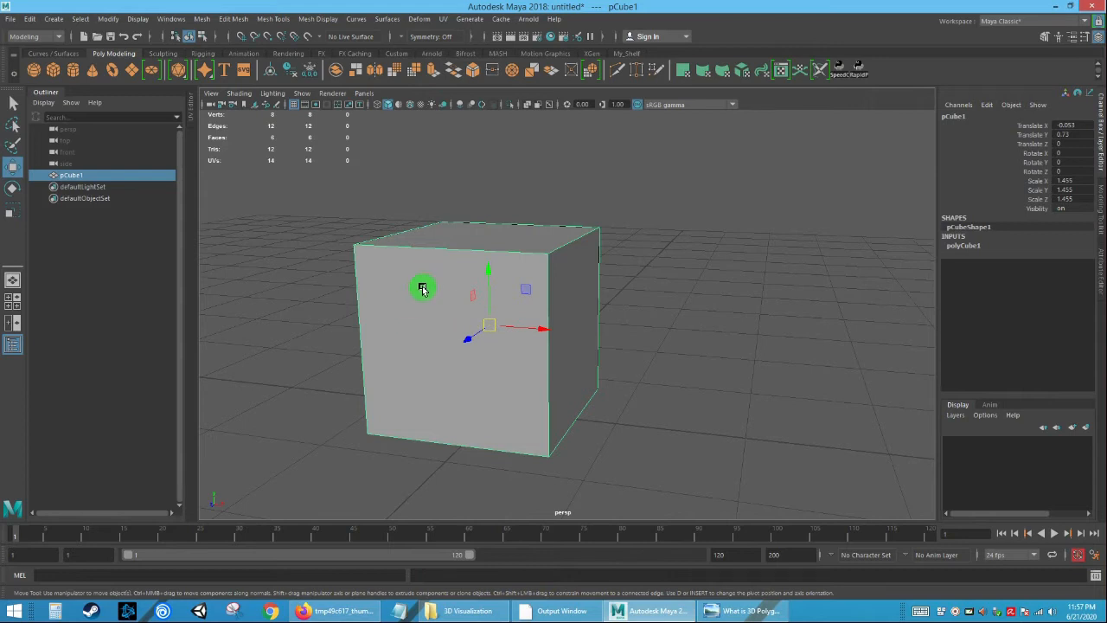
click(702, 356)
click(456, 320)
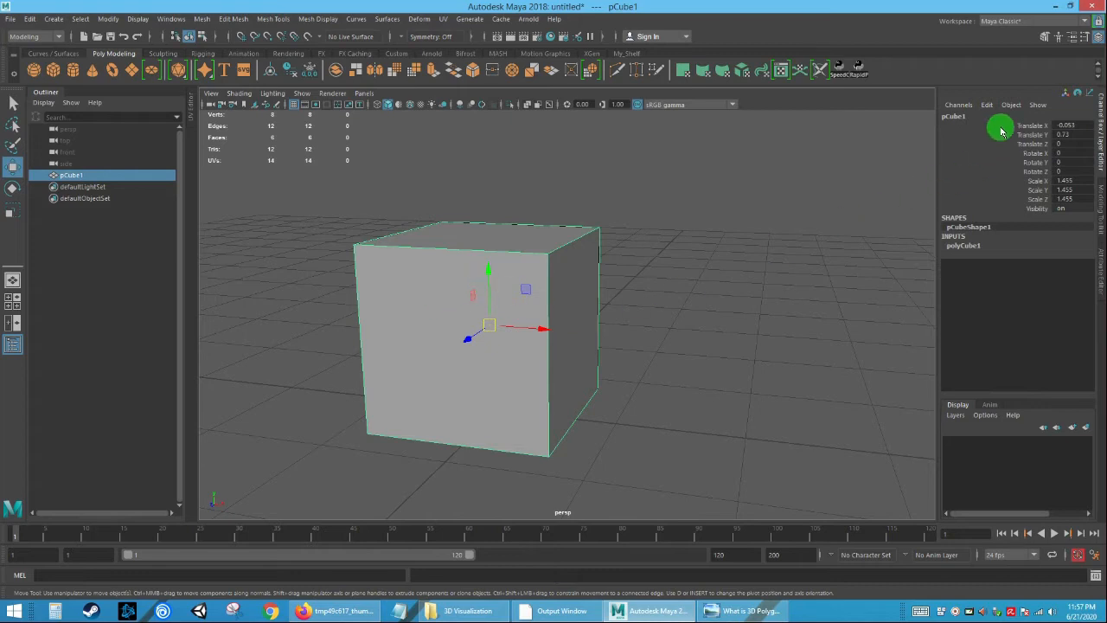
Expand the cube's polyCube1 creation attributes, compare them with its transform values, and open Scale X for editing.
key(ctrl)
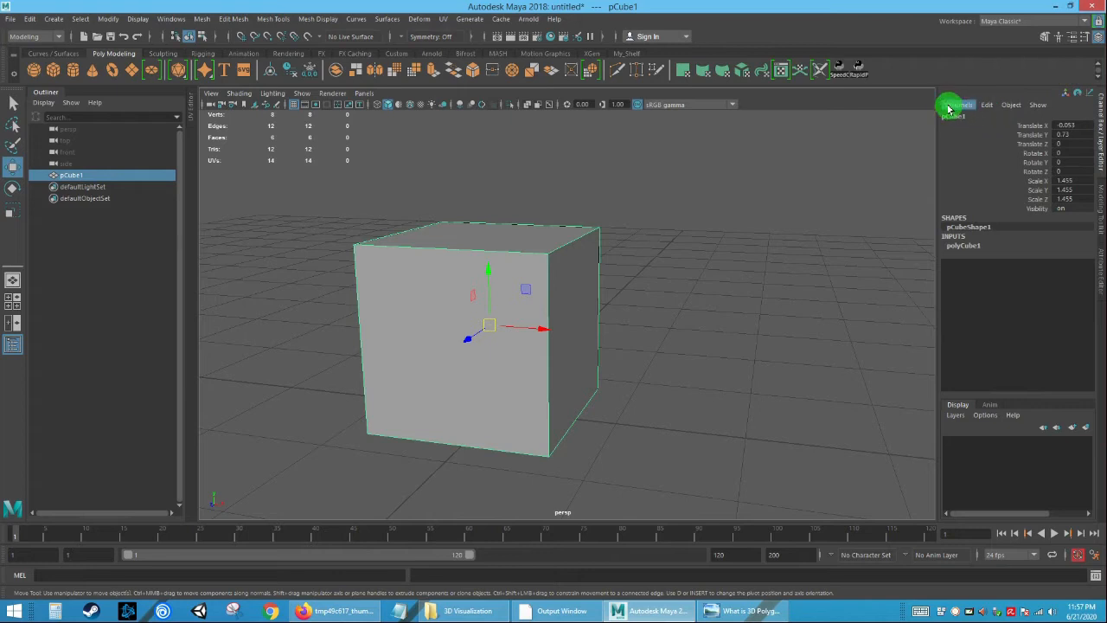
click(965, 247)
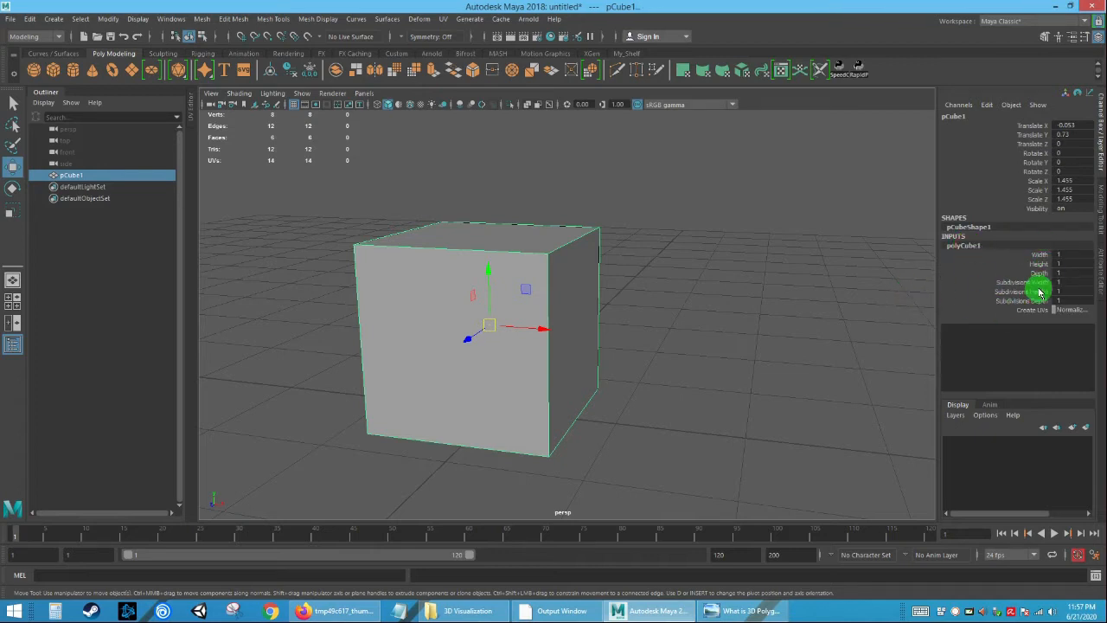
alt+right_drag(699, 420, 652, 363)
alt+drag(652, 364, 640, 373)
mouse_move(580, 405)
alt+mouse_down()
mouse_move(573, 424)
mouse_move(584, 398)
alt+mouse_up()
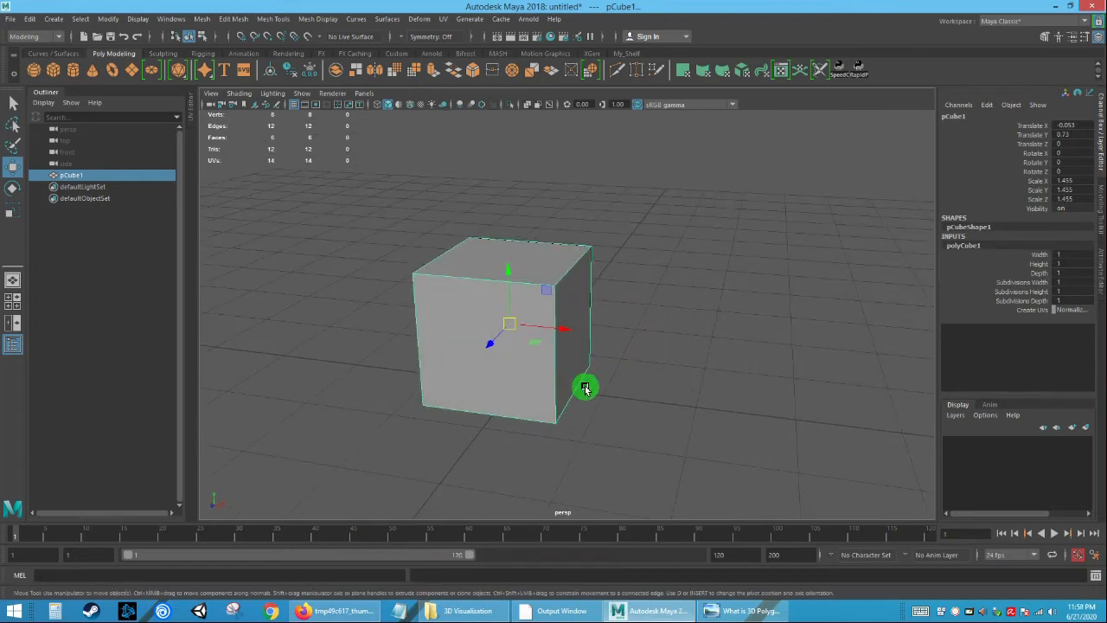
double_click(1069, 181)
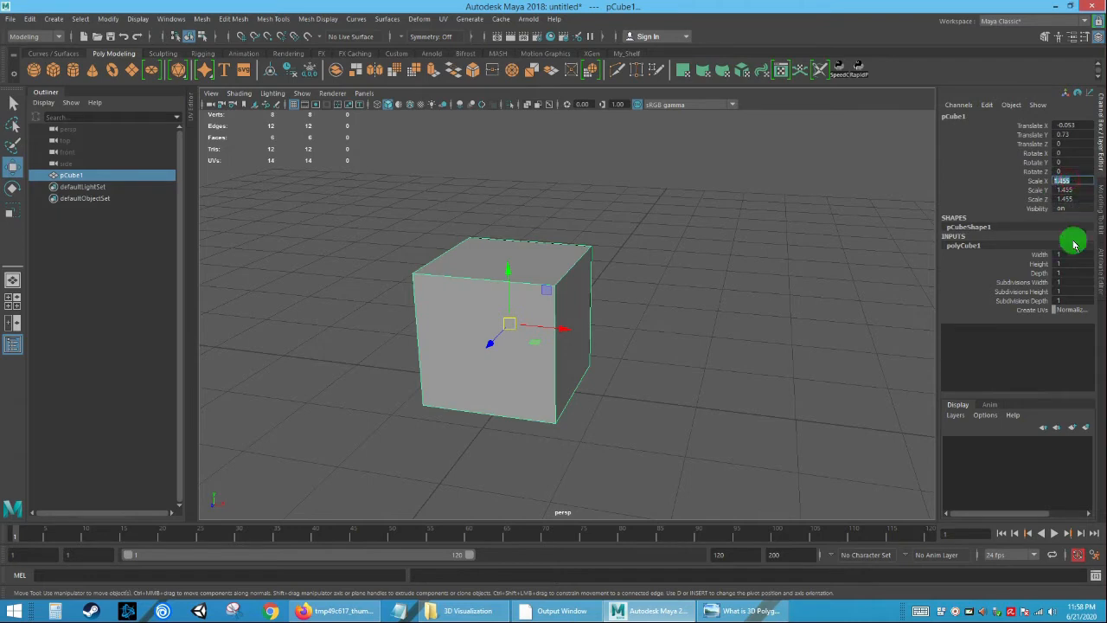
Clear the selection, reselect the scaled polygon cube, and delete it.
click(723, 310)
click(489, 307)
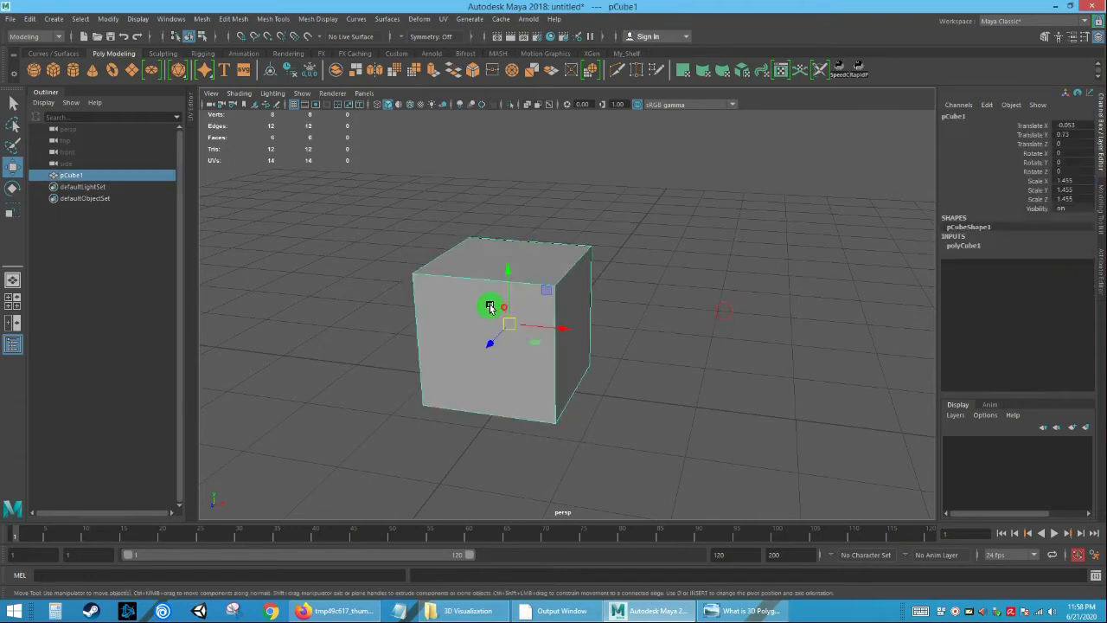
key(Delete)
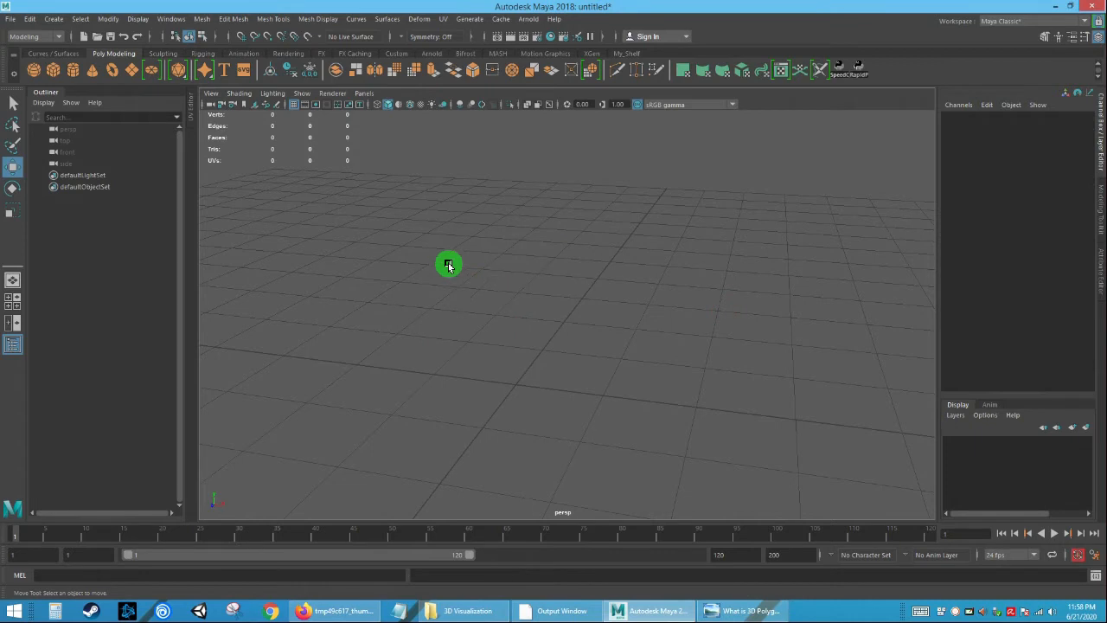
Create a new polygon cube and raise it about 0.7 units above the grid, shifting it slightly across.
click(53, 71)
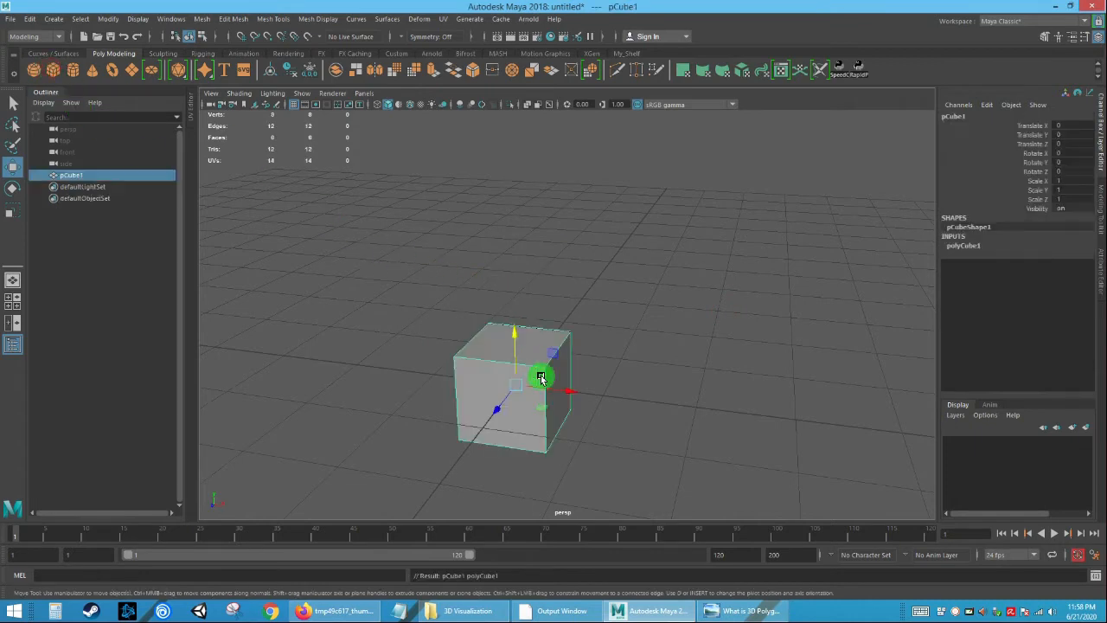
drag(509, 339, 512, 275)
alt+right_drag(628, 320, 702, 400)
alt+drag(702, 401, 511, 346)
alt+drag(585, 382, 529, 375)
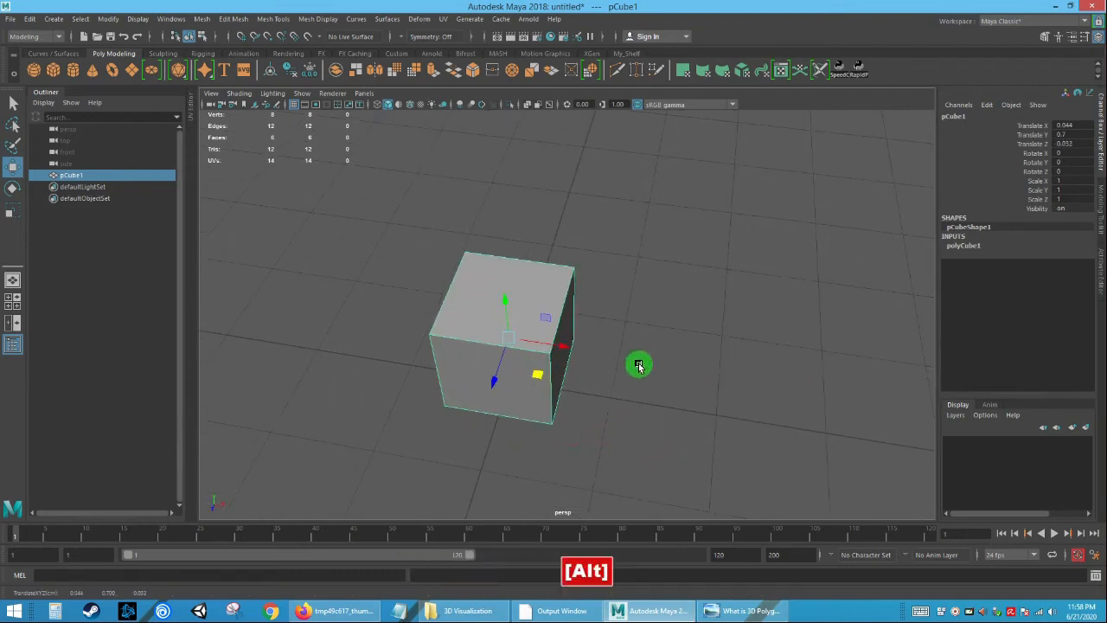
alt+drag(639, 364, 637, 370)
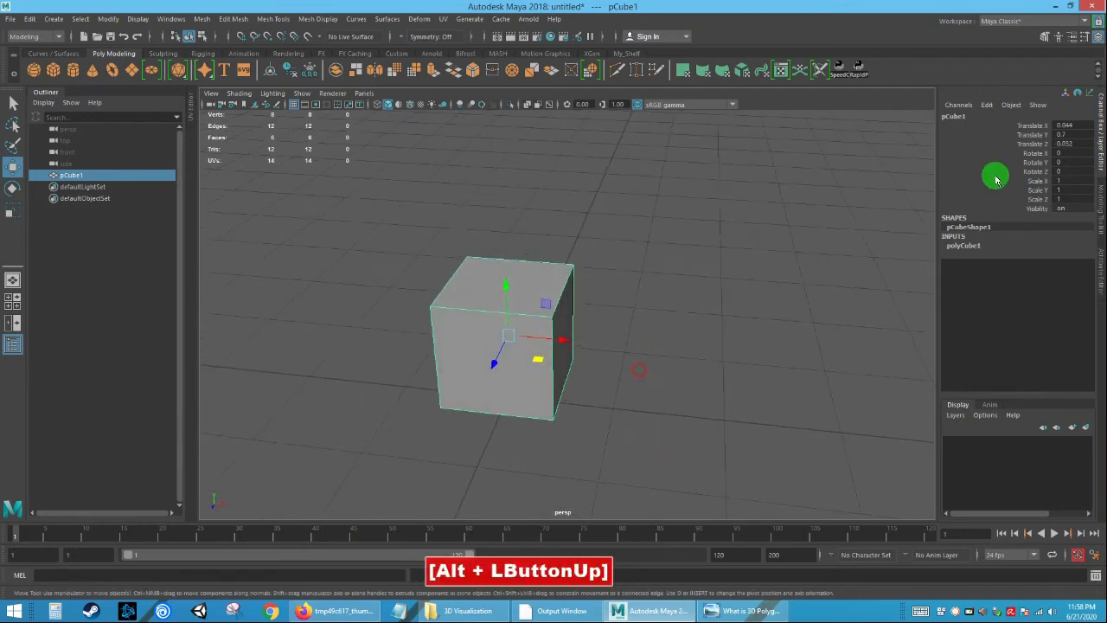
Set the new cube's Translate X and Translate Z to 0, and reselect the cube.
text(0)
click(1073, 122)
text(0)
key(Return)
click(655, 303)
click(477, 354)
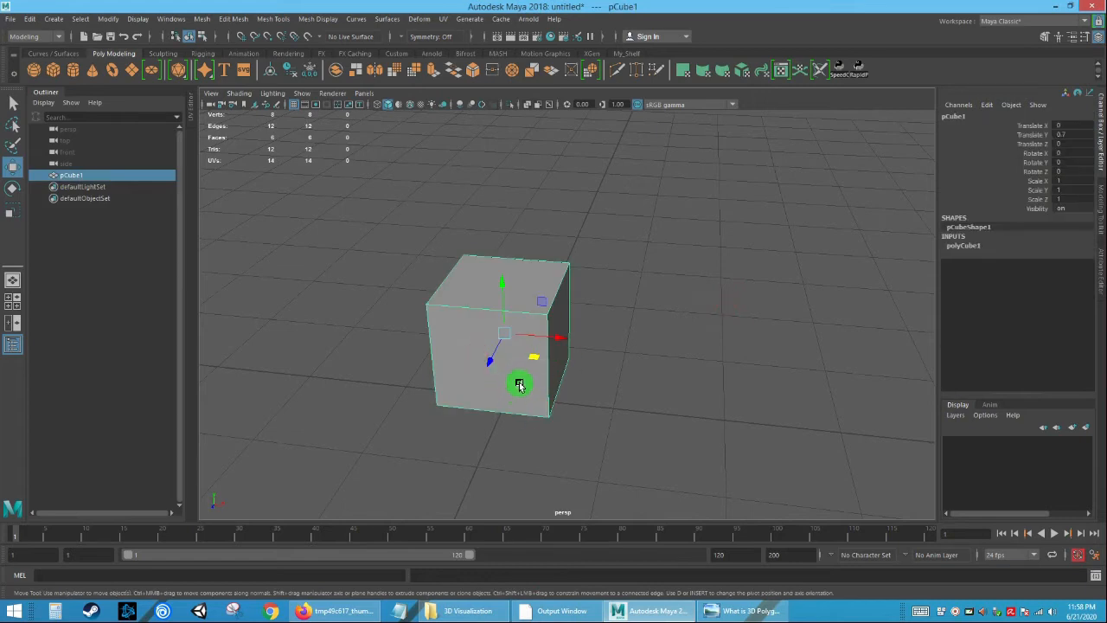
Expand the cube's polyCube1 creation attributes and set its Width, Height and Depth to 2.
click(965, 245)
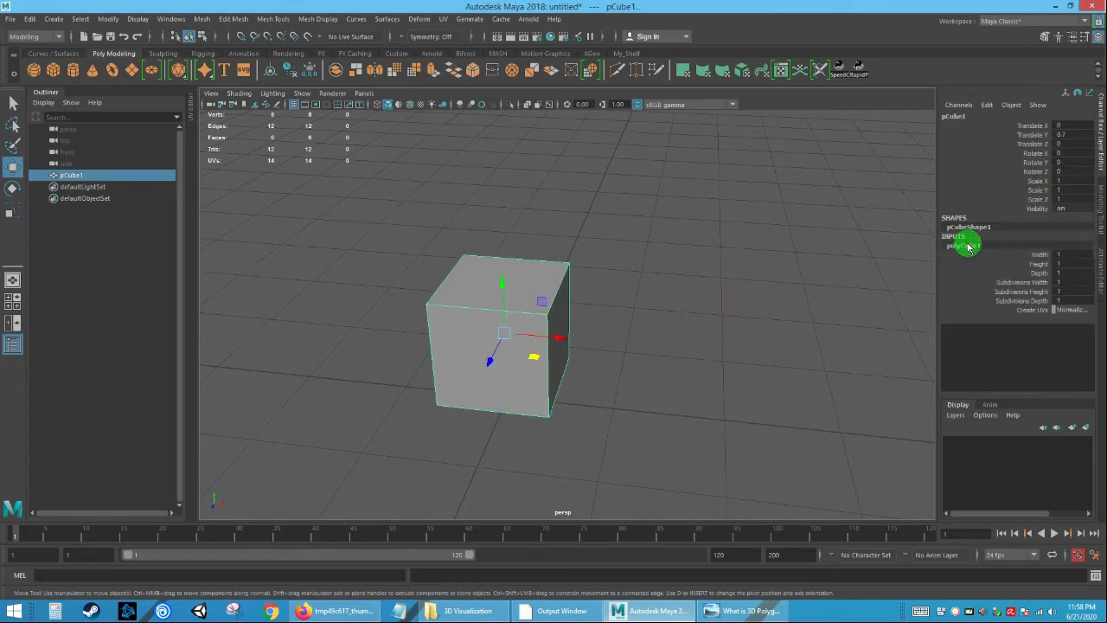
click(1053, 261)
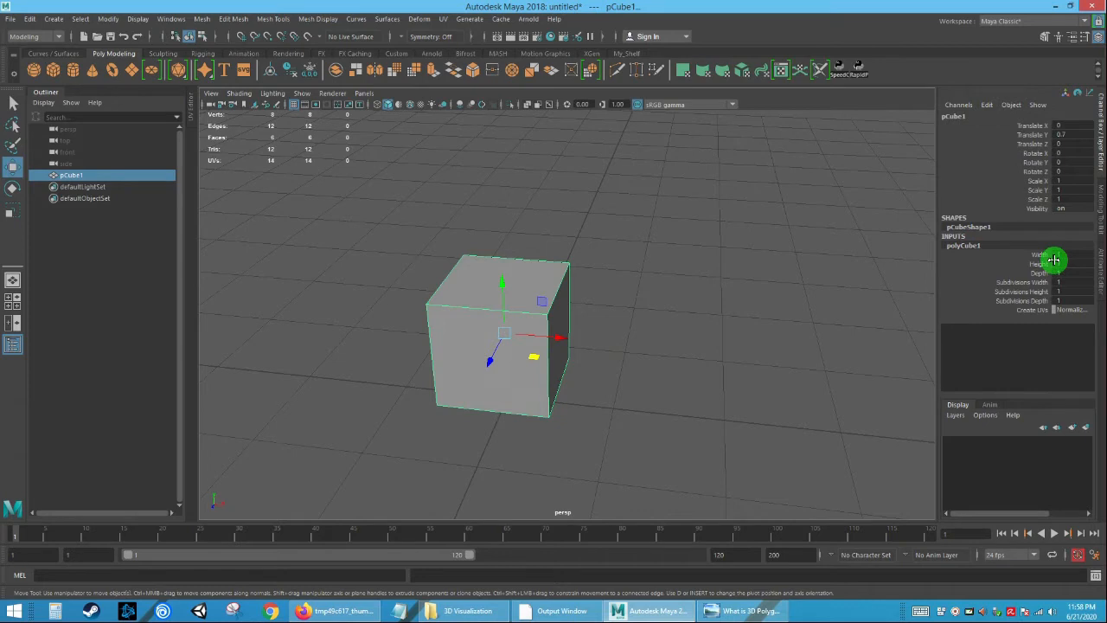
drag(1064, 252, 1064, 264)
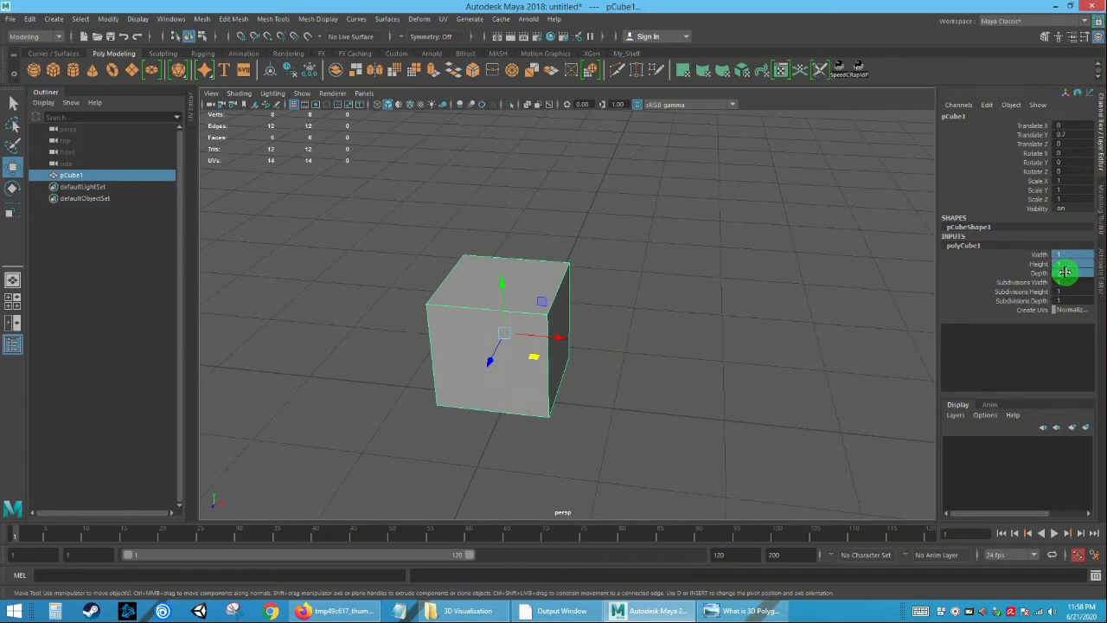
click(1065, 280)
drag(1065, 253, 1065, 271)
click(1065, 281)
text(2)
key(Return)
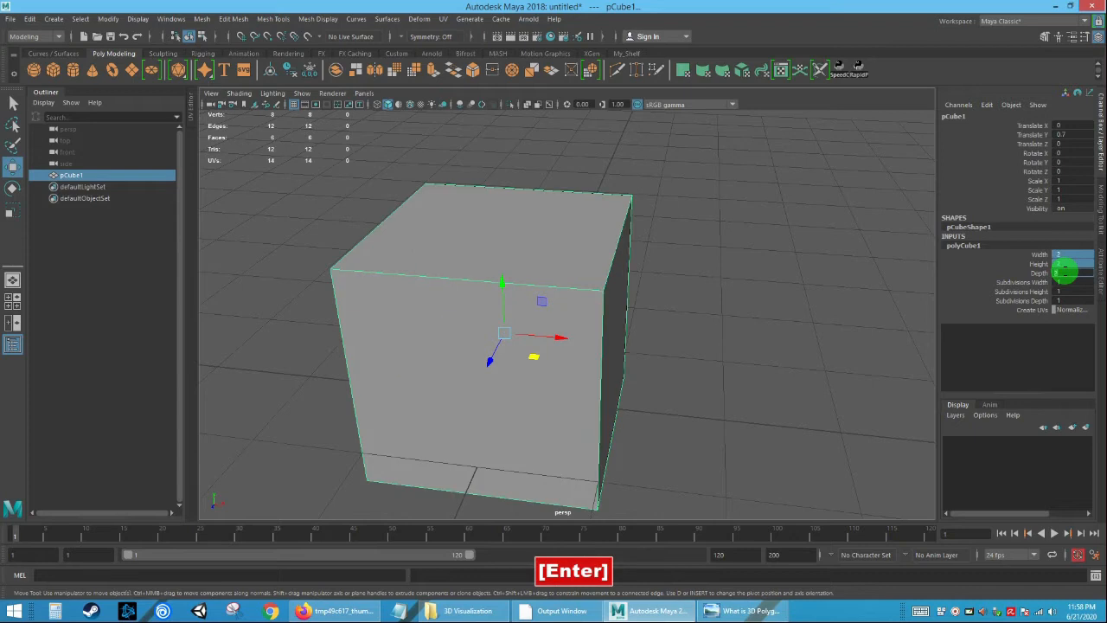
Reselect the enlarged cube and raise it to a Translate Y of about 1.07 so it sits above the grid.
alt+right_drag(693, 390, 625, 331)
alt+drag(677, 386, 678, 359)
click(687, 359)
click(548, 339)
drag(517, 302, 646, 328)
alt+right_drag(646, 328, 660, 363)
alt+drag(655, 362, 567, 329)
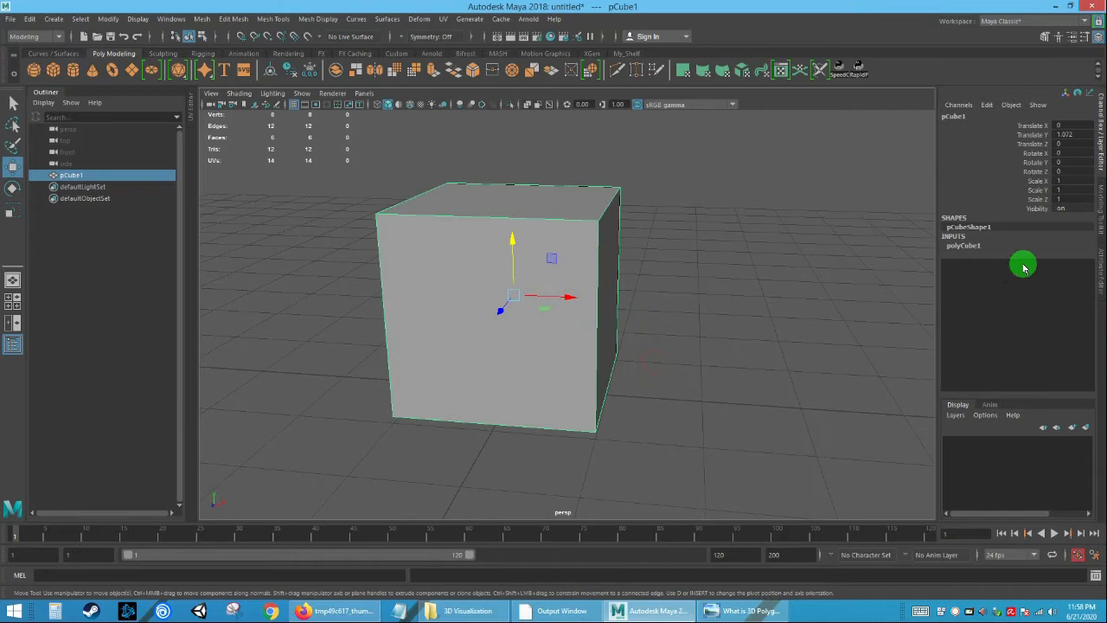
Set the cube's Subdivisions Width, Height and Depth to 5 in its polyCube1 attributes, and reselect the cube.
click(967, 245)
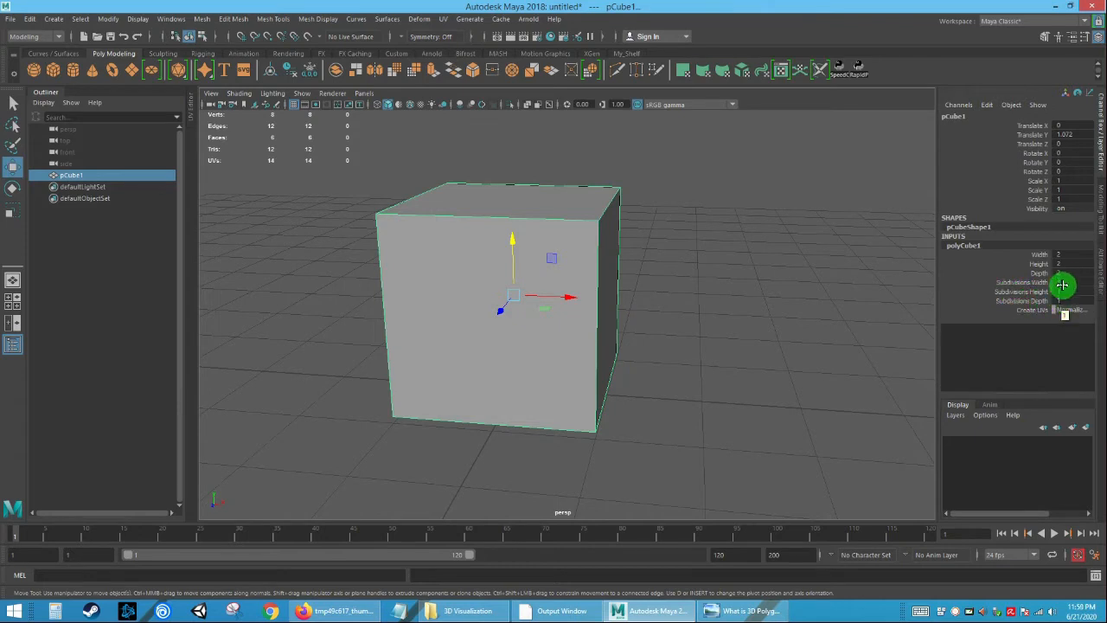
drag(1060, 281, 1062, 299)
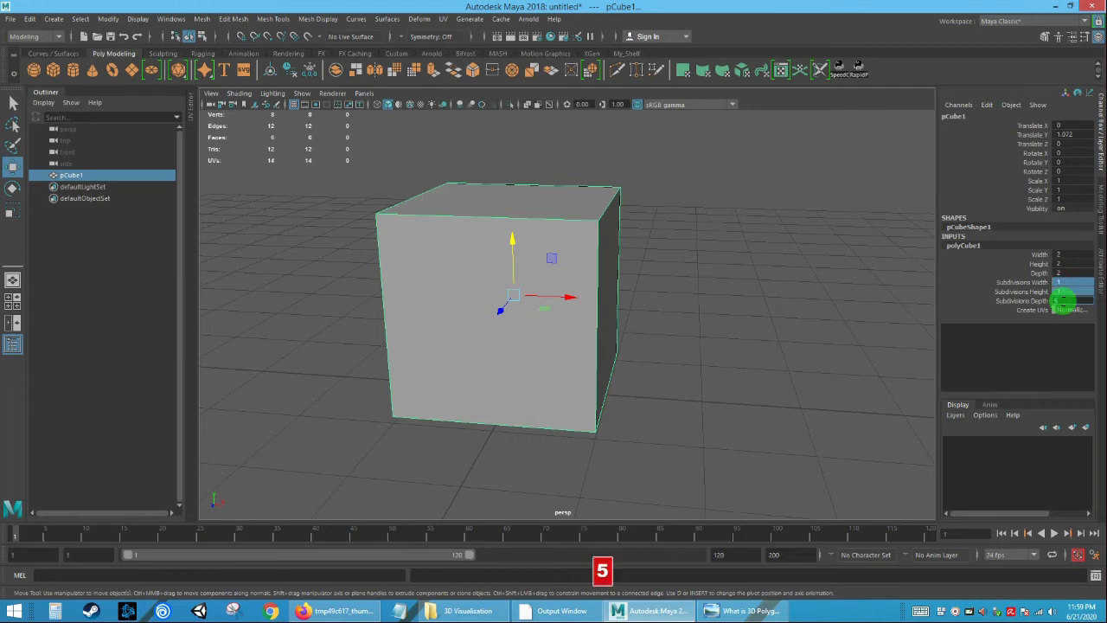
text(5)
key(Return)
click(746, 303)
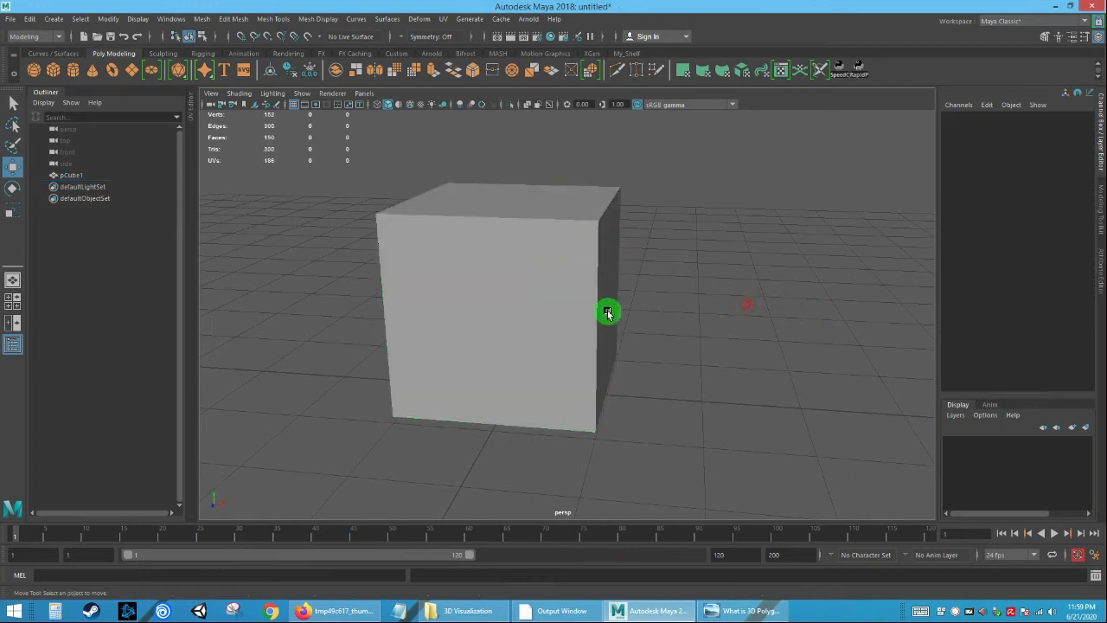
click(463, 282)
alt+right_drag(563, 309, 580, 340)
alt+drag(580, 341, 554, 344)
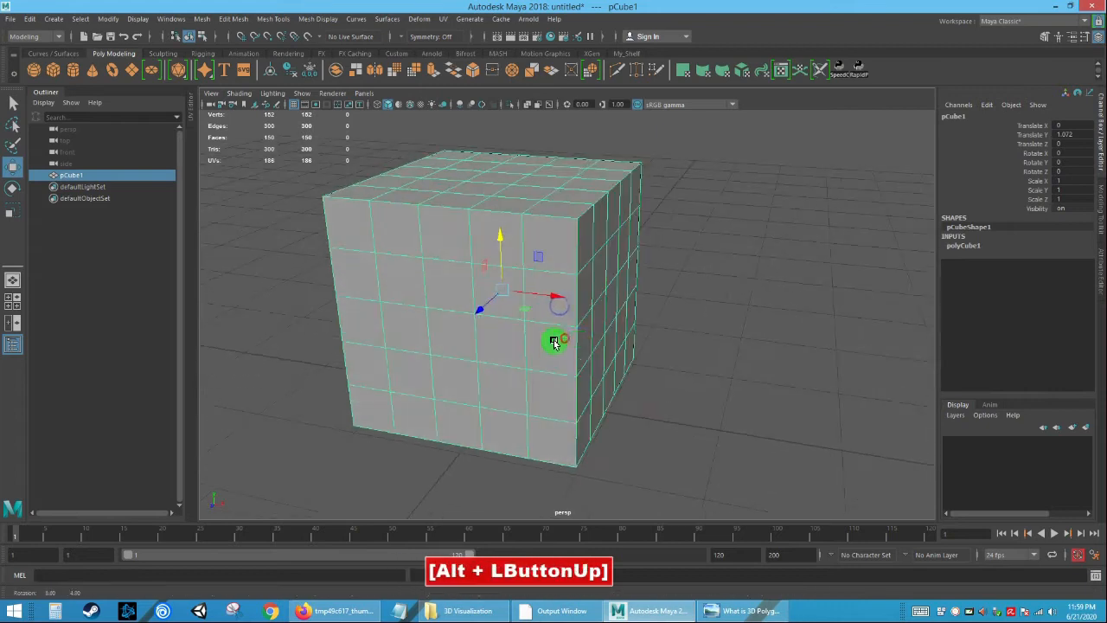
Examine the subdivision grid on the cube's front, side and top faces from several angles.
alt+drag(452, 304, 458, 306)
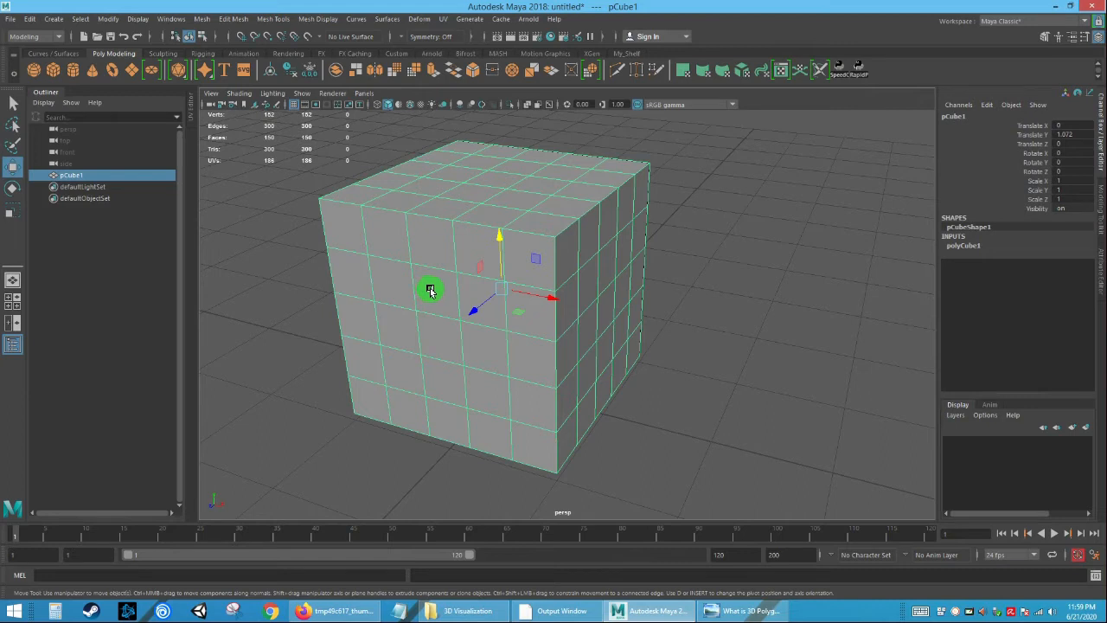
alt+drag(441, 313, 366, 237)
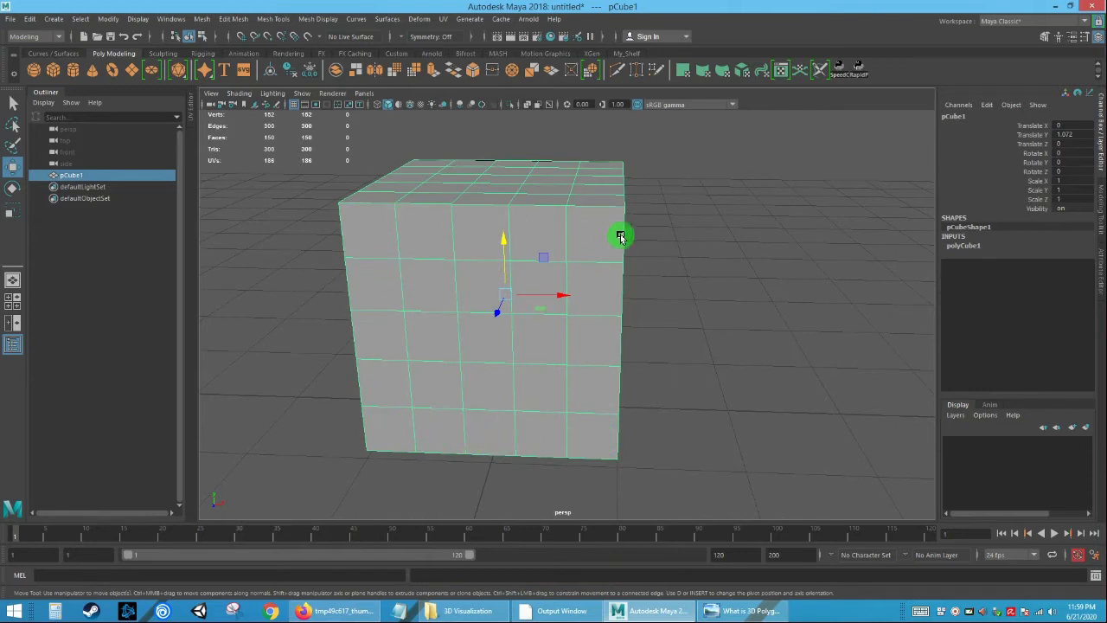
alt+drag(593, 375, 554, 378)
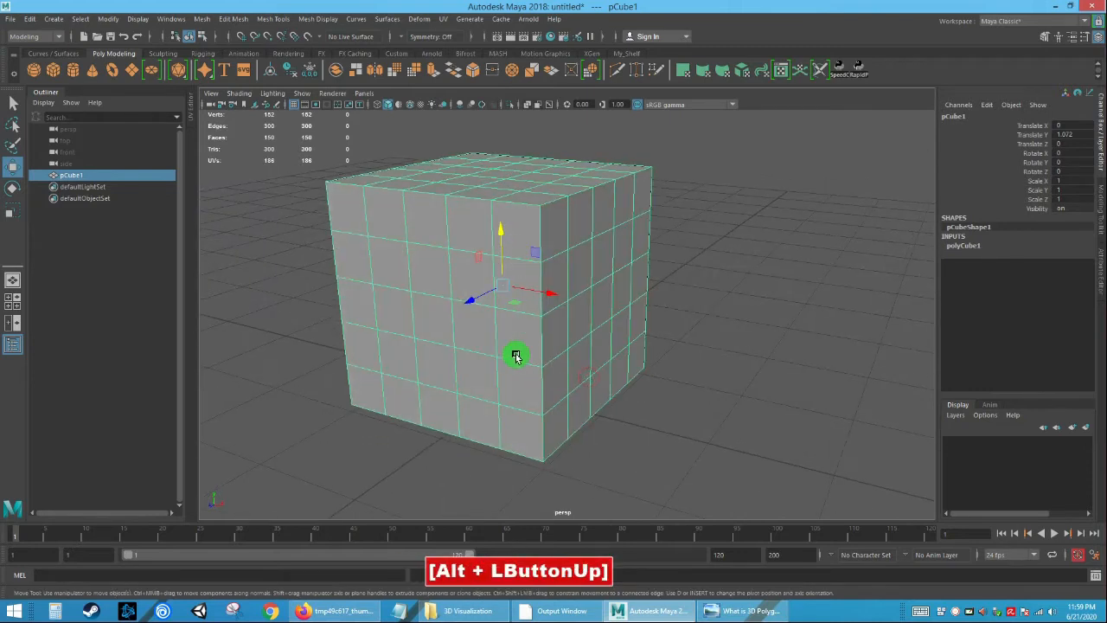
alt+drag(552, 235, 394, 163)
alt+drag(595, 340, 524, 341)
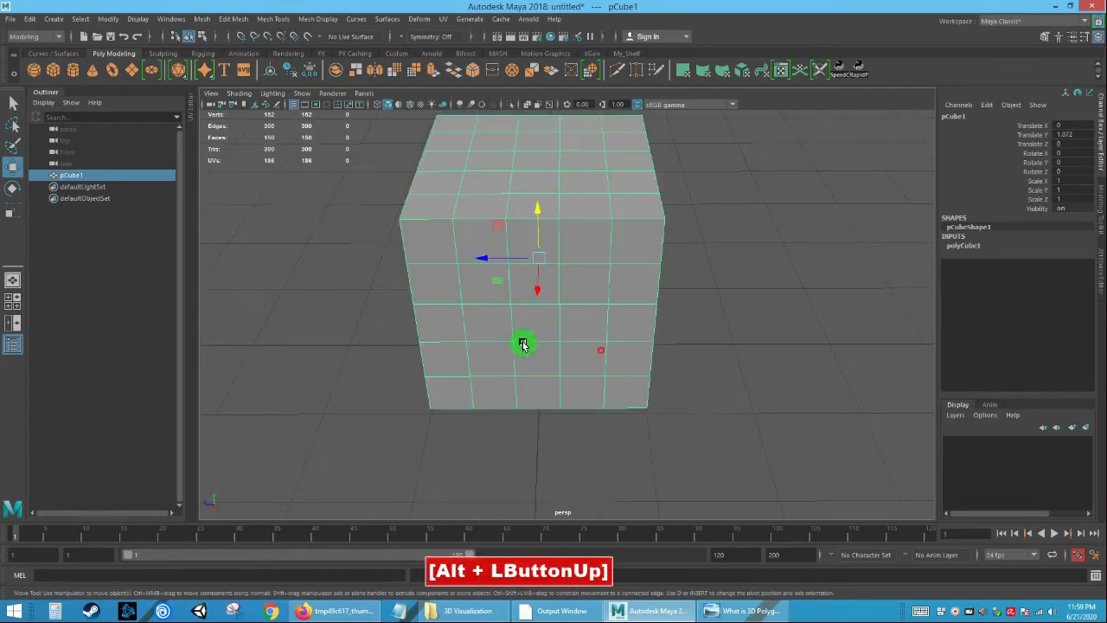
alt+drag(526, 289, 575, 264)
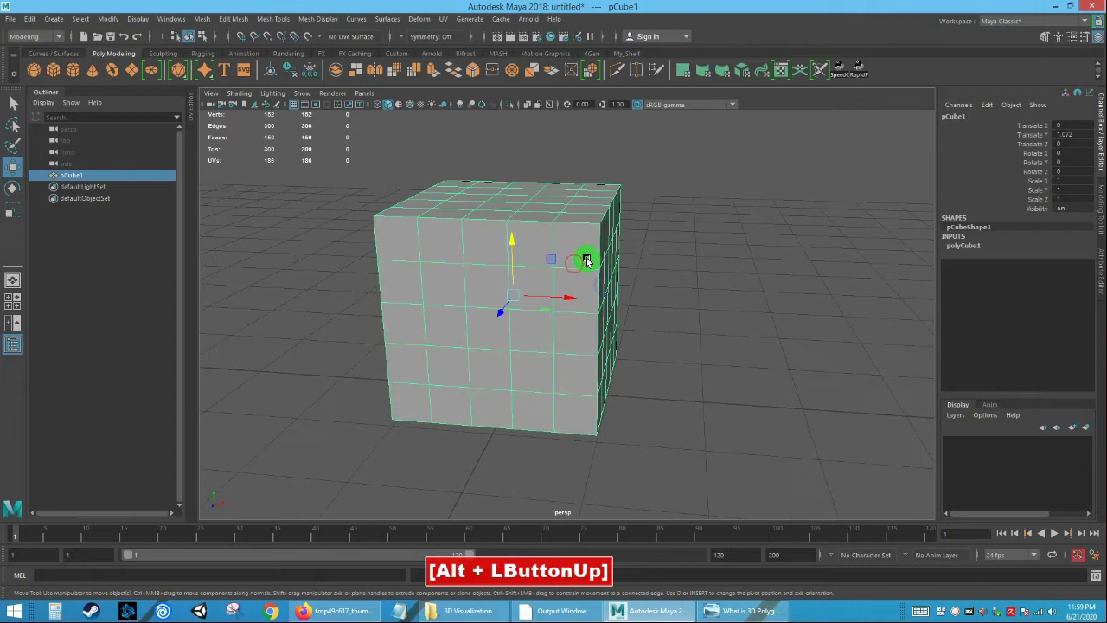
alt+drag(548, 306, 567, 297)
alt+right_drag(567, 296, 596, 300)
alt+middle_drag(596, 299, 597, 317)
alt+drag(597, 317, 513, 344)
alt+drag(546, 275, 385, 274)
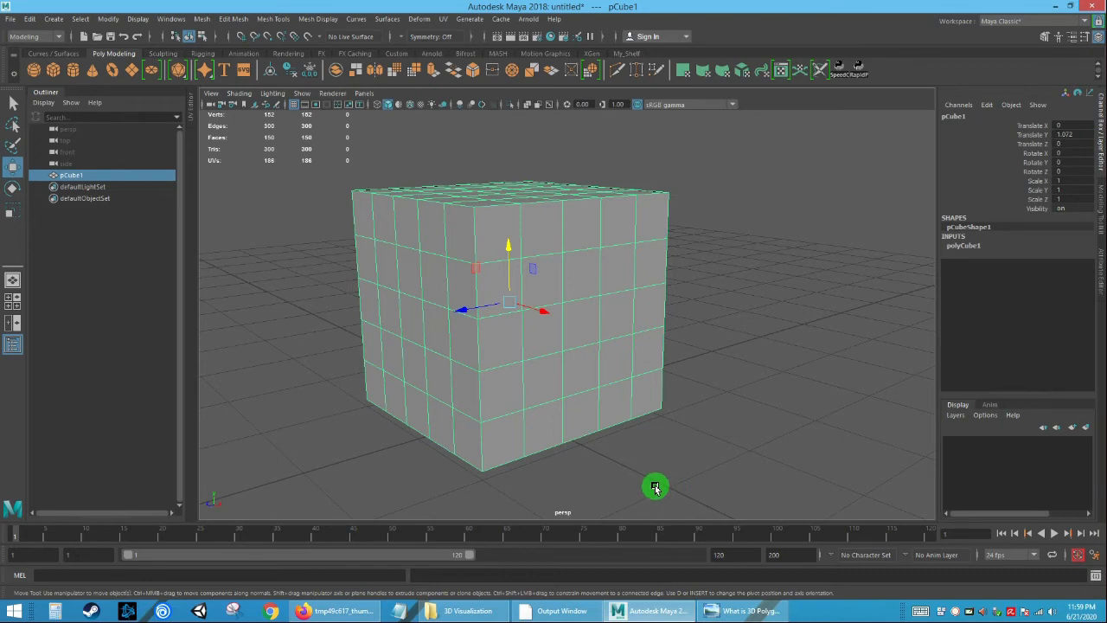
click(571, 463)
click(493, 344)
alt+drag(490, 376, 510, 383)
alt+right_drag(510, 383, 455, 324)
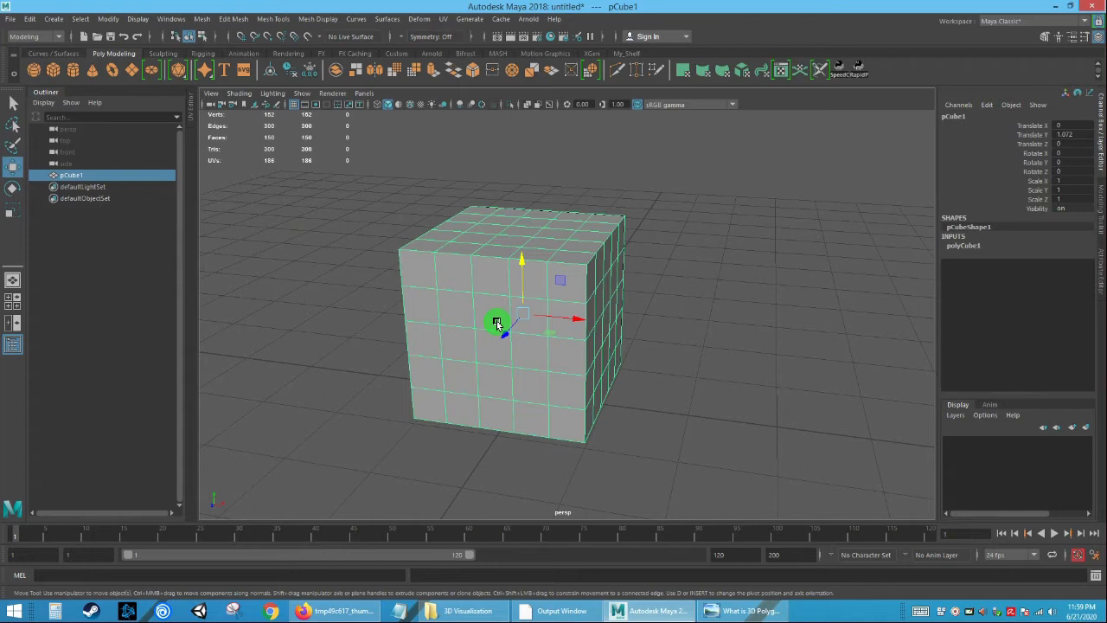
click(653, 318)
click(551, 314)
click(704, 334)
click(524, 291)
alt+drag(561, 314, 541, 338)
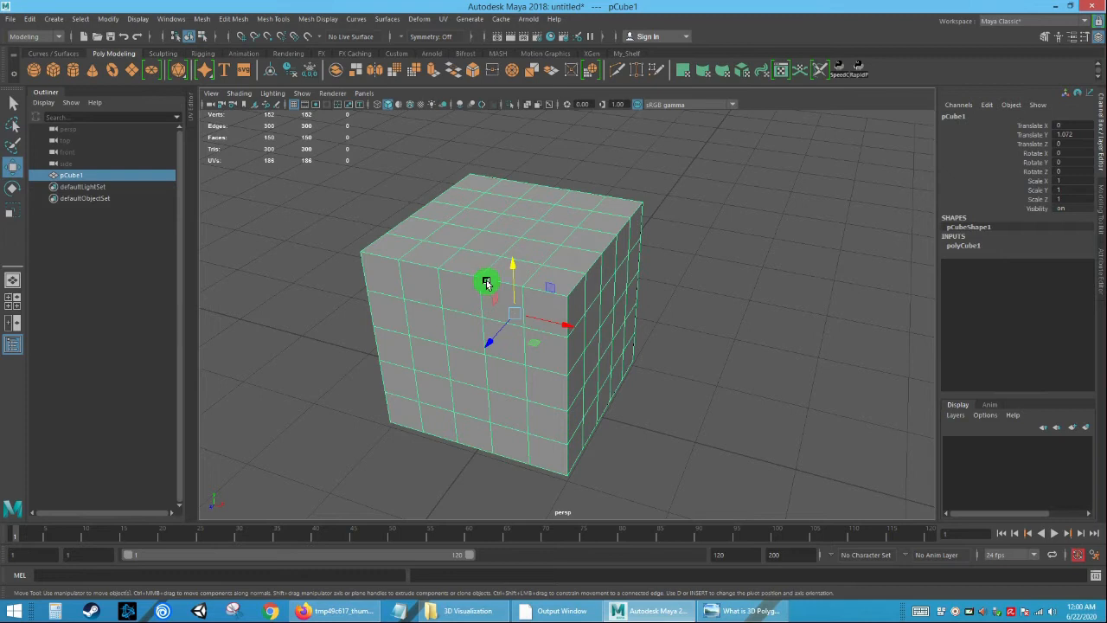
Switch the cube to face selection and select the ring of eight faces around the centre of its top.
alt+drag(595, 324, 564, 313)
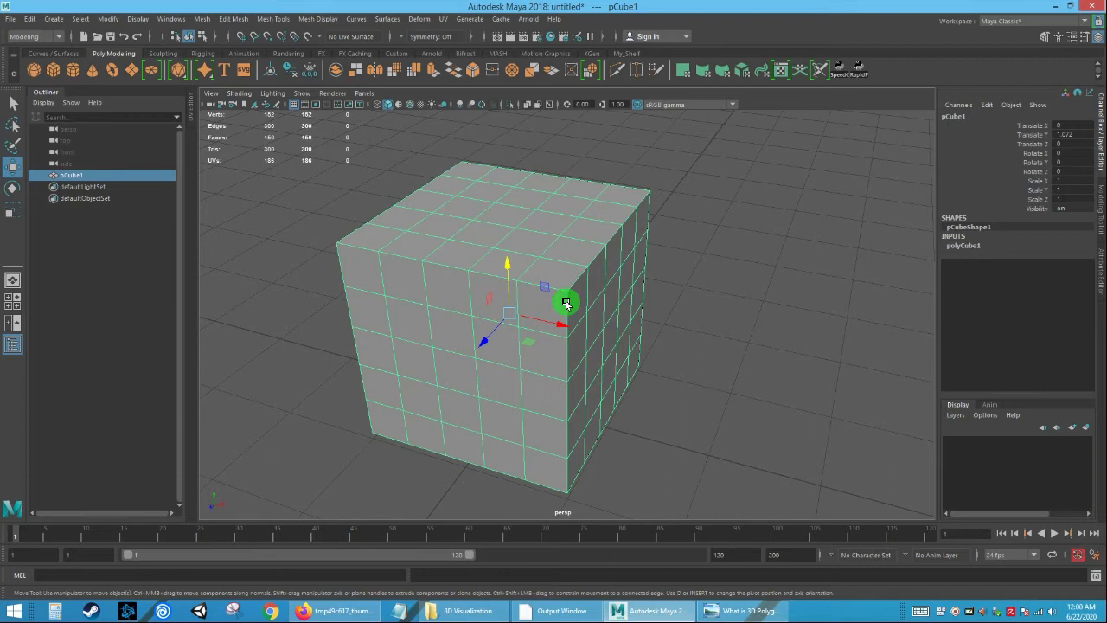
right_drag(518, 242, 520, 277)
alt+drag(531, 277, 476, 265)
click(452, 256)
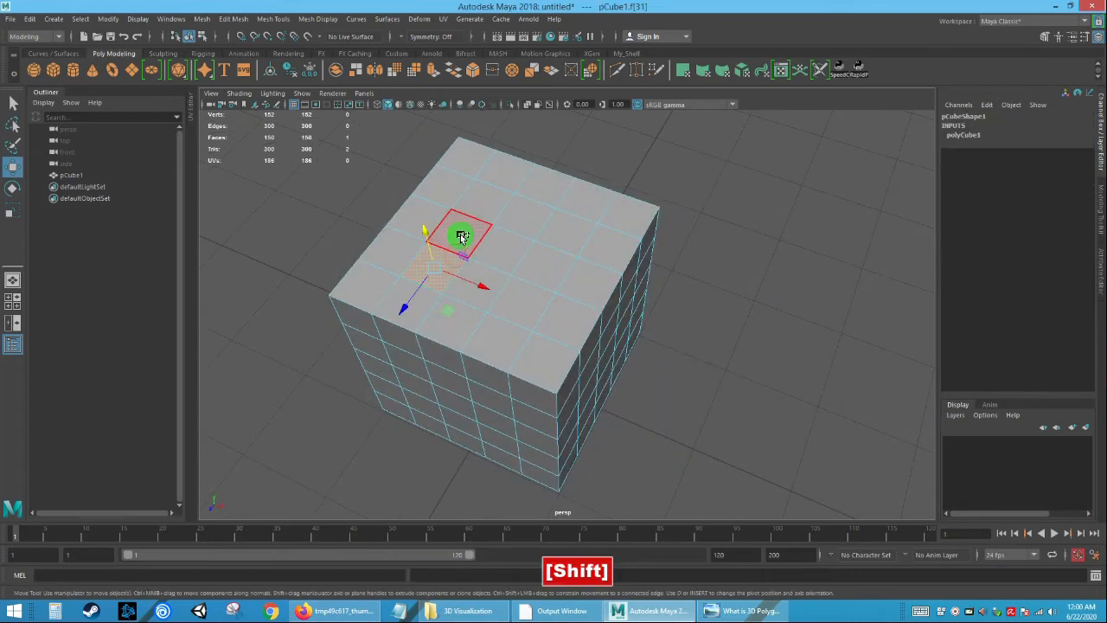
shift+click(462, 236)
mouse_move(485, 218)
shift+mouse_down()
mouse_move(556, 237)
mouse_move(527, 301)
shift+mouse_up()
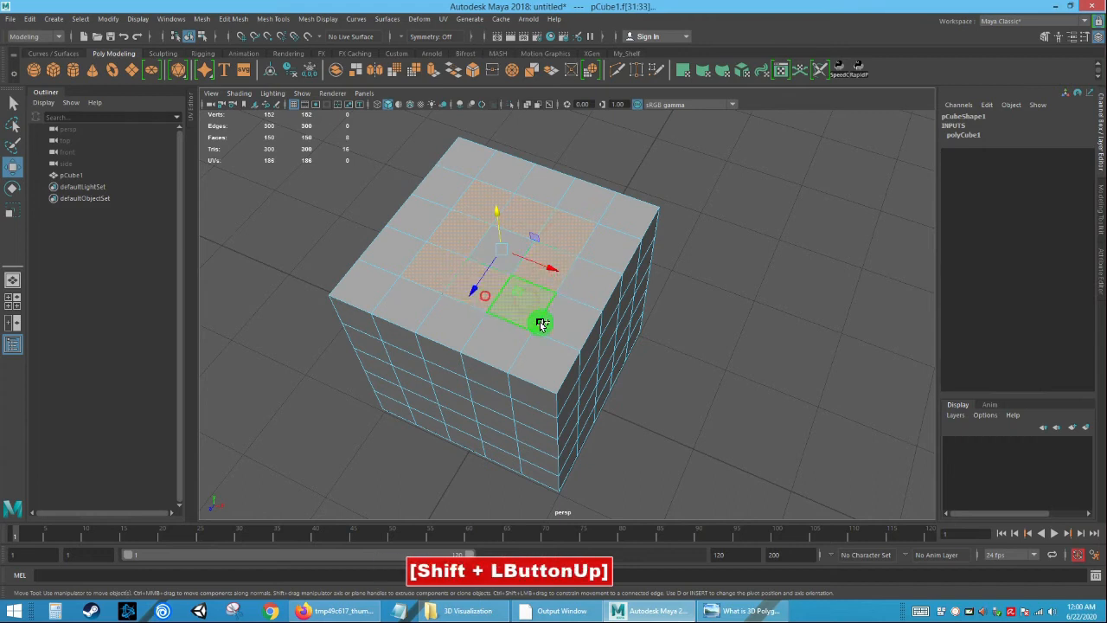
Extrude the selected ring of top faces with a Thickness of 1, moving the extrude settings closer to the faces.
alt+right_drag(557, 321, 477, 227)
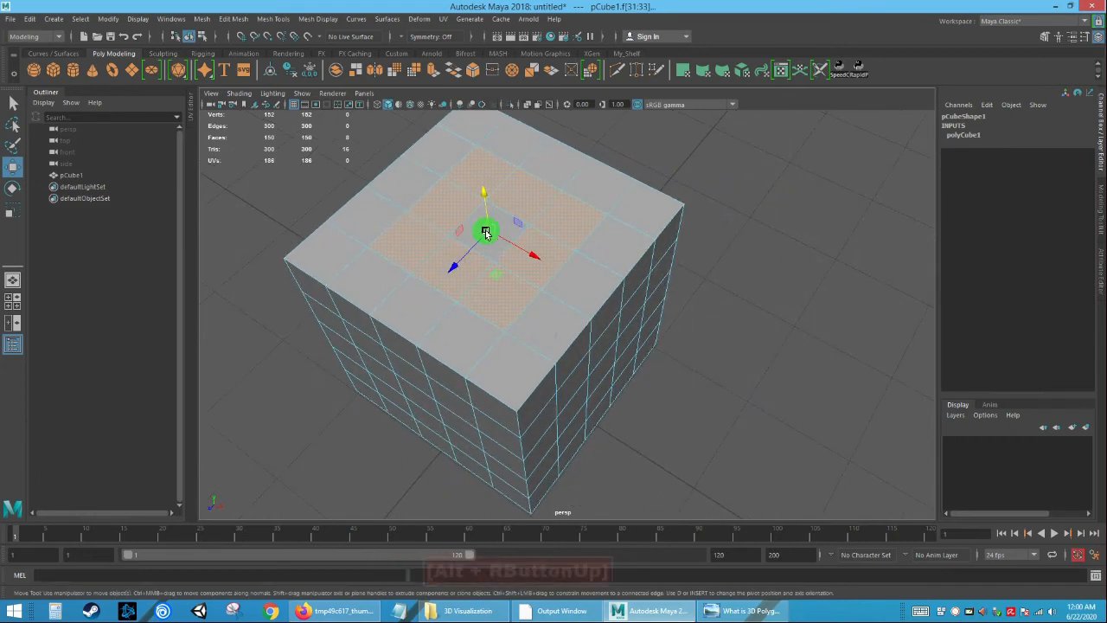
alt+drag(544, 267, 559, 254)
alt+right_drag(559, 254, 605, 359)
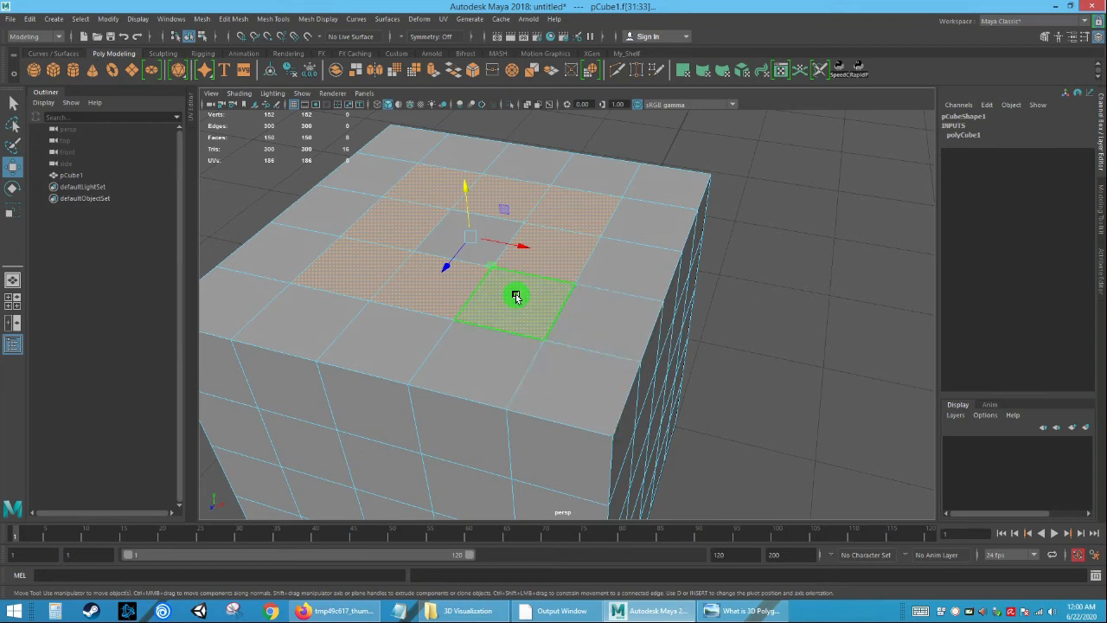
click(235, 19)
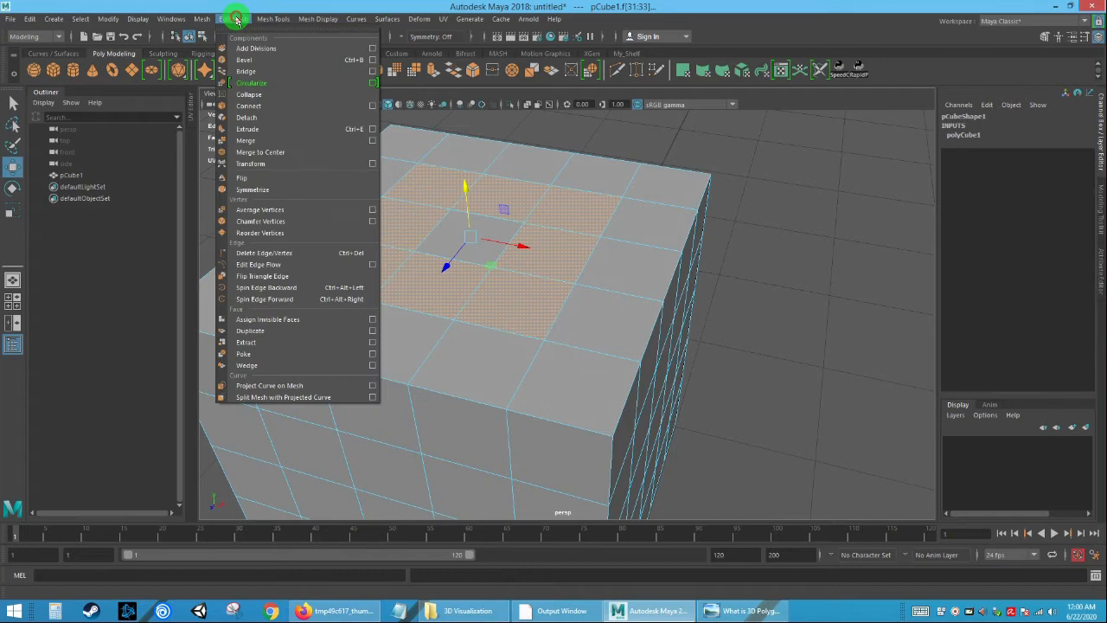
click(251, 130)
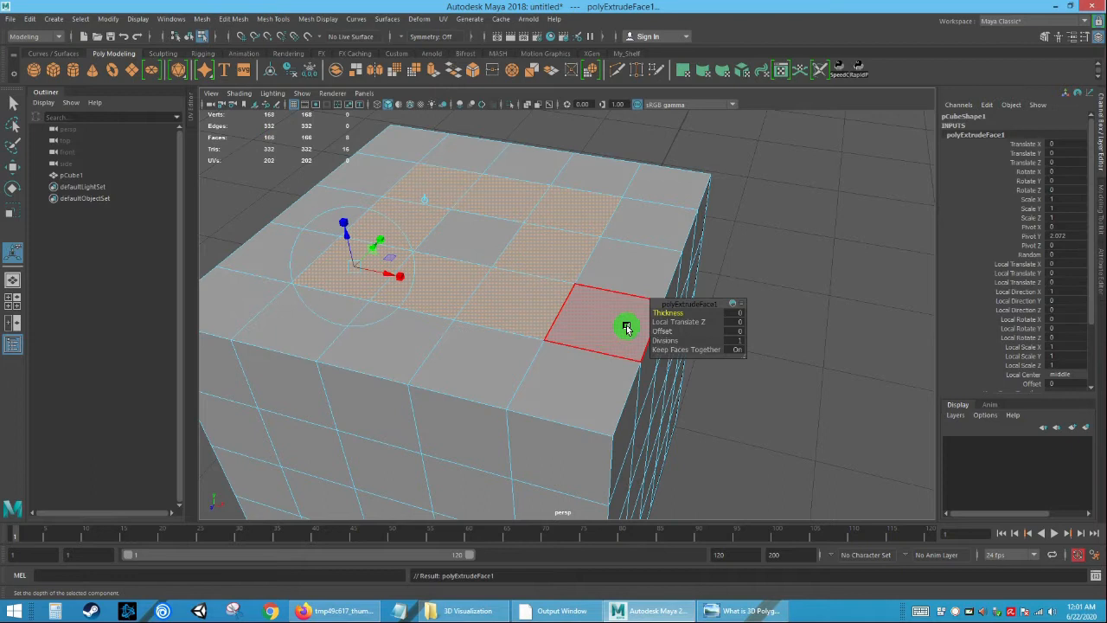
drag(691, 303, 587, 293)
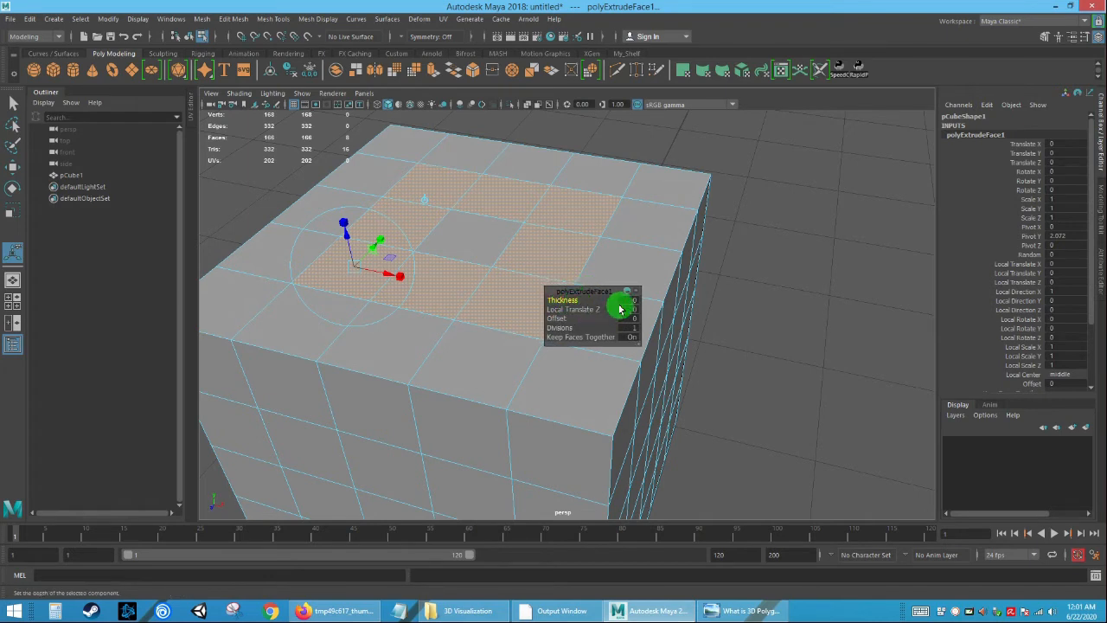
text(1)
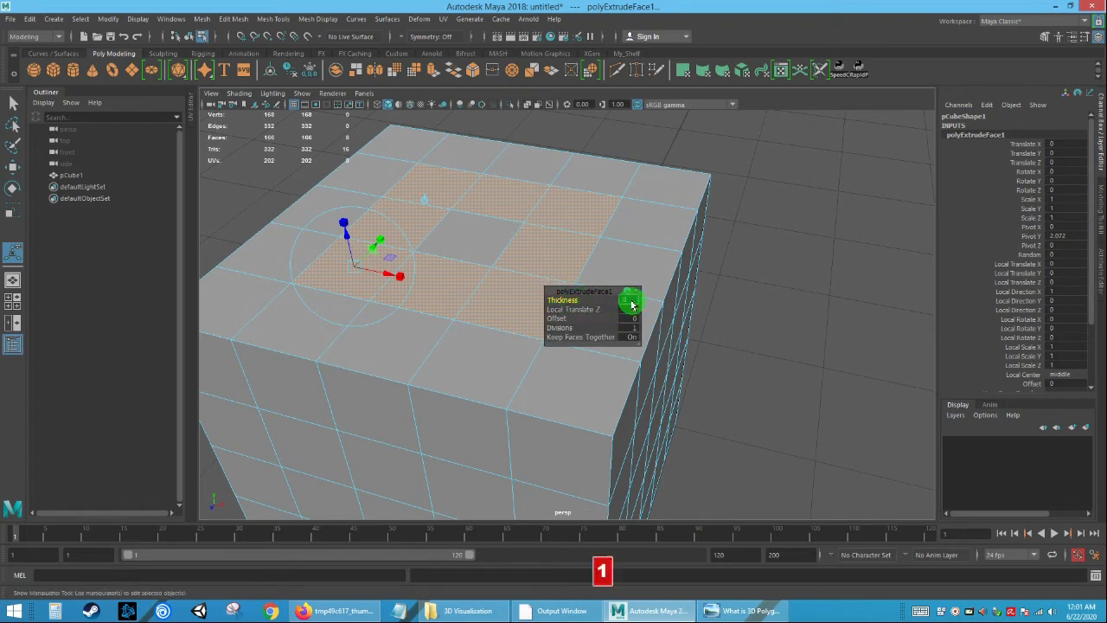
key(Return)
Inspect the raised extrusion, and change its Thickness to -0.3 to sink the ring into the cube's top.
alt+drag(804, 329, 809, 331)
alt+right_drag(808, 327, 709, 257)
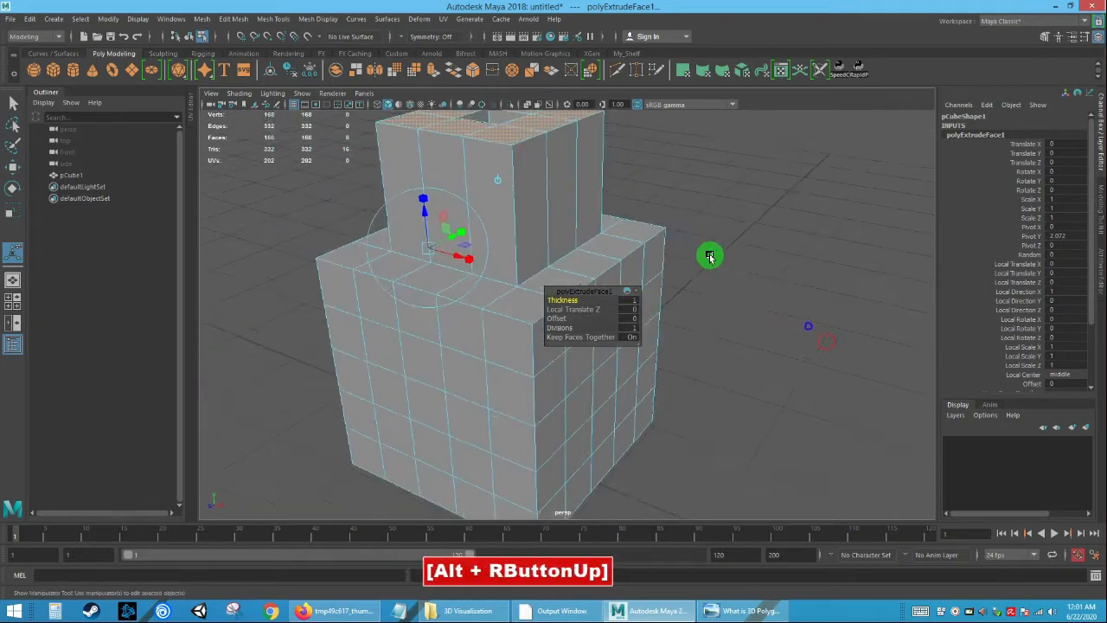
alt+middle_drag(709, 257, 707, 326)
alt+right_drag(735, 331, 684, 346)
alt+drag(684, 346, 433, 168)
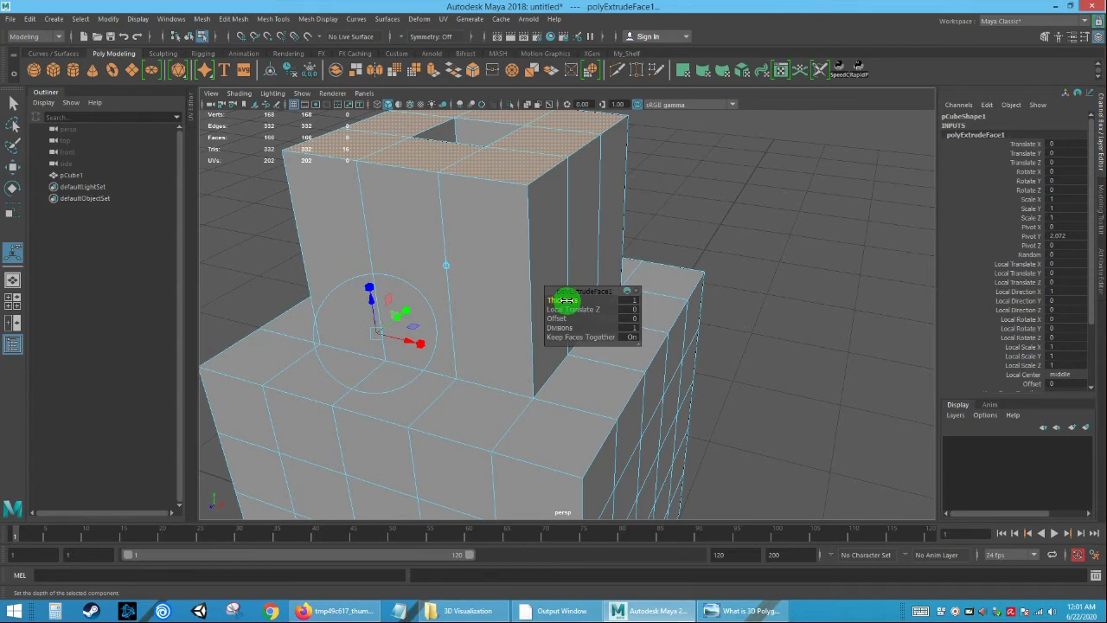
mouse_move(564, 300)
mouse_down()
mouse_move(574, 300)
mouse_move(558, 300)
mouse_up()
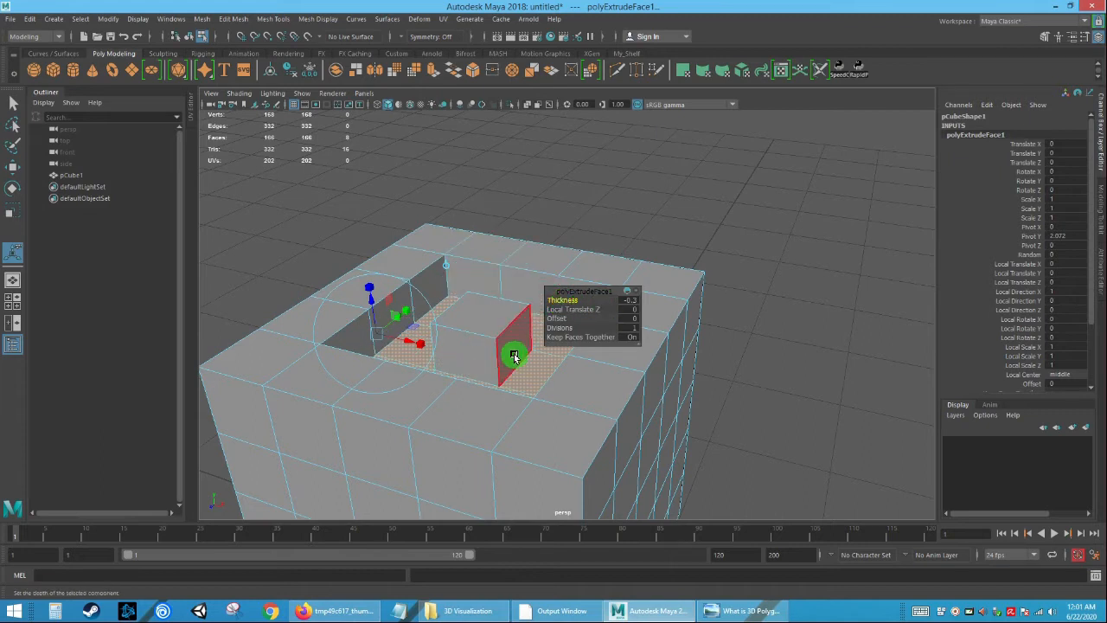
mouse_move(576, 304)
mouse_down()
mouse_move(563, 301)
mouse_move(618, 314)
mouse_move(565, 305)
mouse_up()
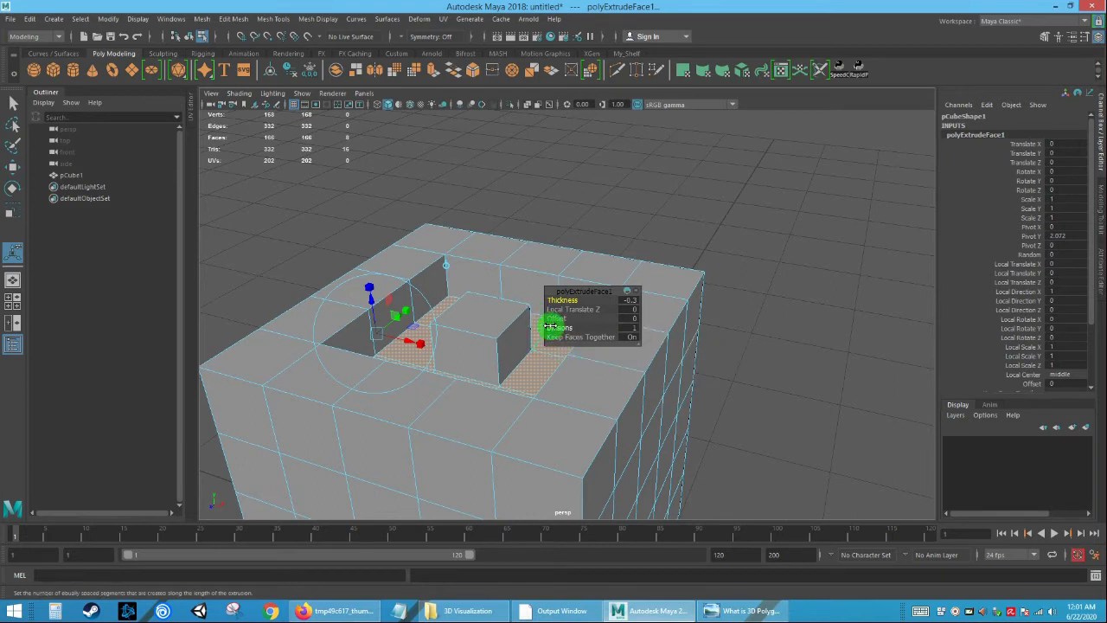
Try an Offset of 0.1 on the sunken extrusion, and reset the Offset to 0.
alt+drag(499, 356, 482, 388)
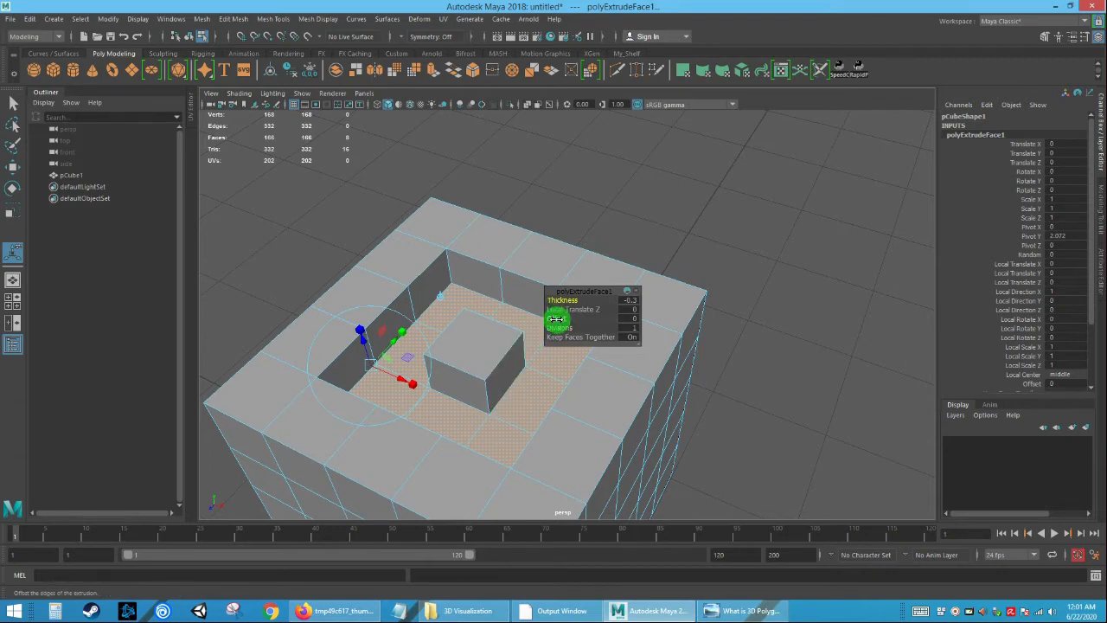
drag(557, 319, 556, 319)
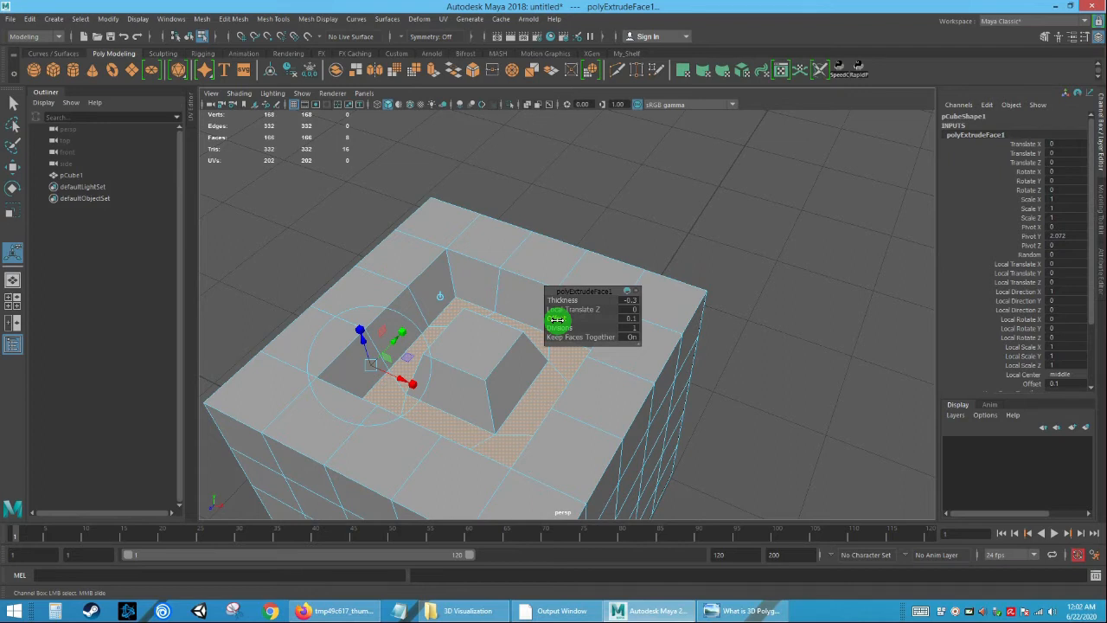
click(627, 318)
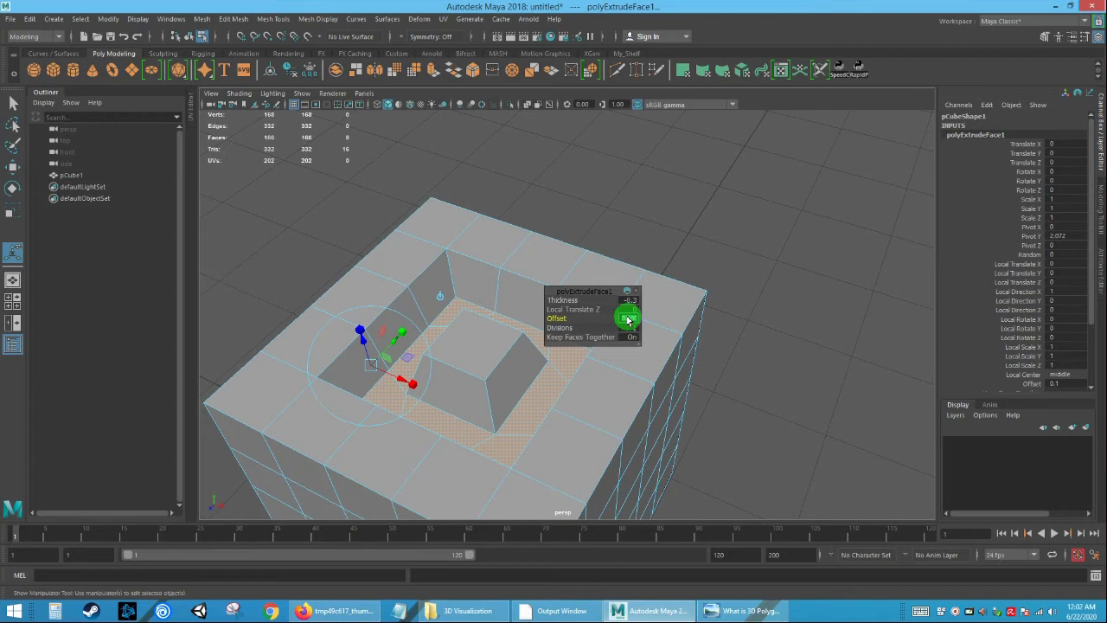
key(Return)
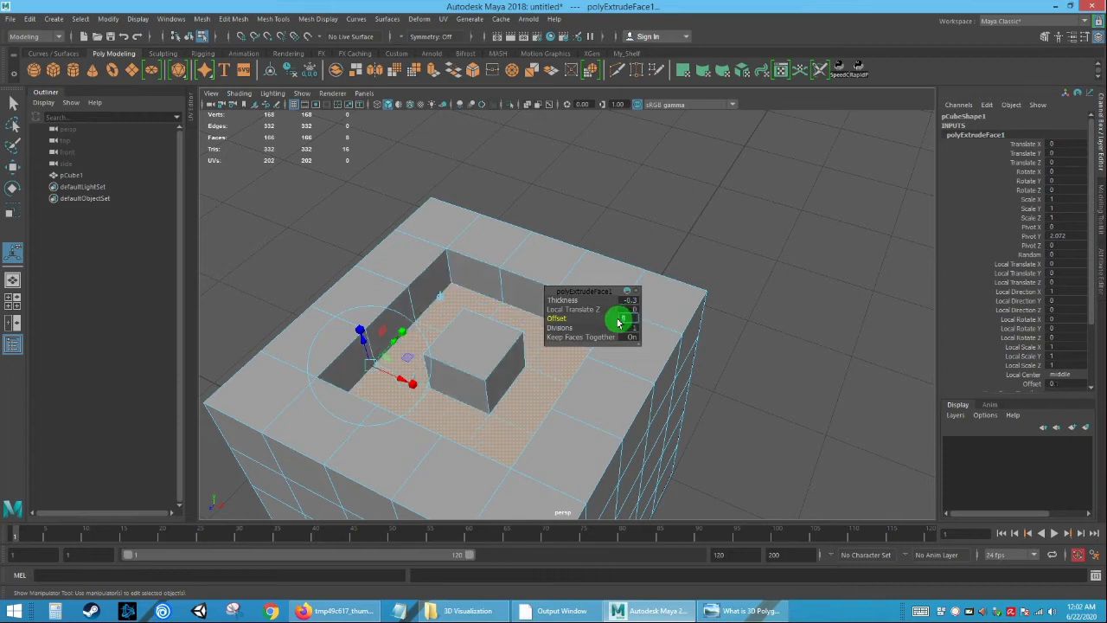
alt+drag(584, 332, 593, 308)
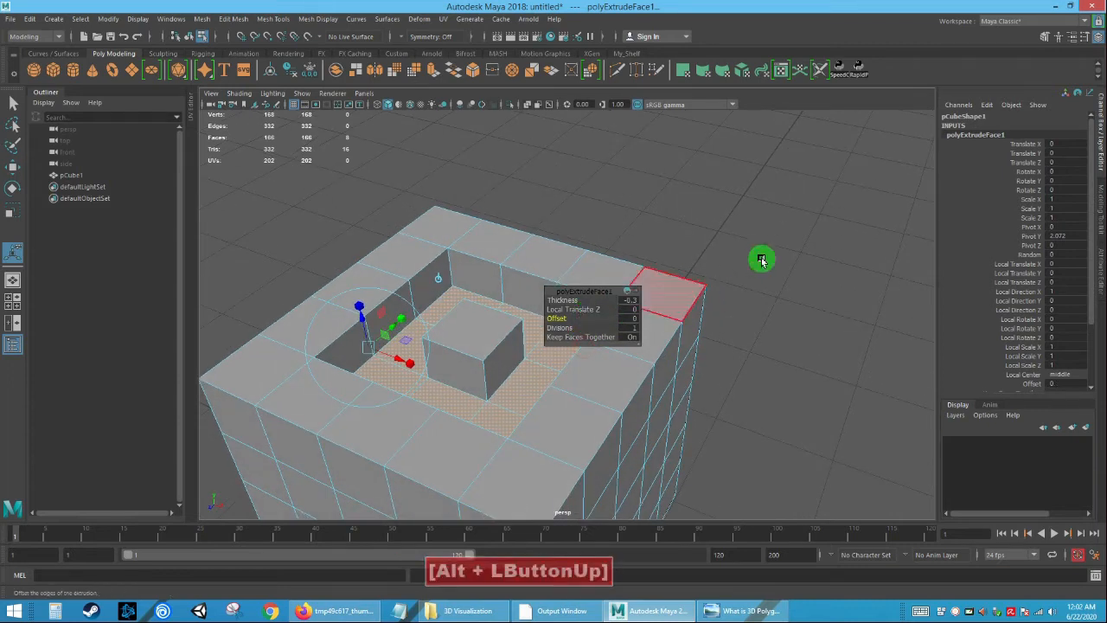
Select the top face of the block standing at the centre of the sunken ring.
click(806, 251)
alt+drag(517, 335, 440, 344)
click(442, 337)
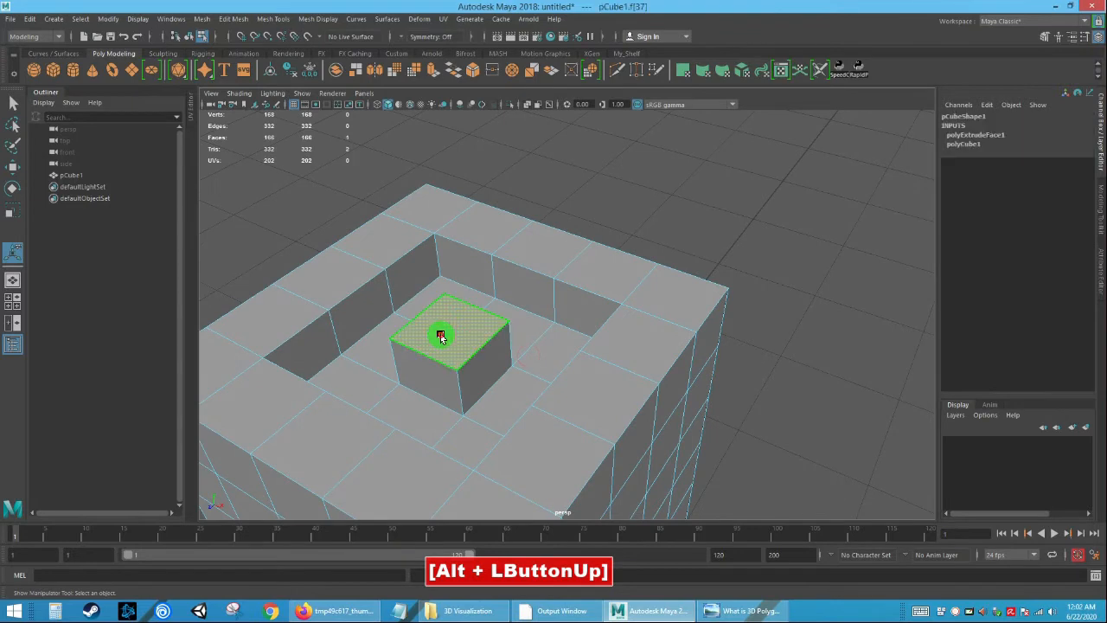
alt+middle_drag(484, 349, 556, 346)
alt+drag(556, 346, 534, 346)
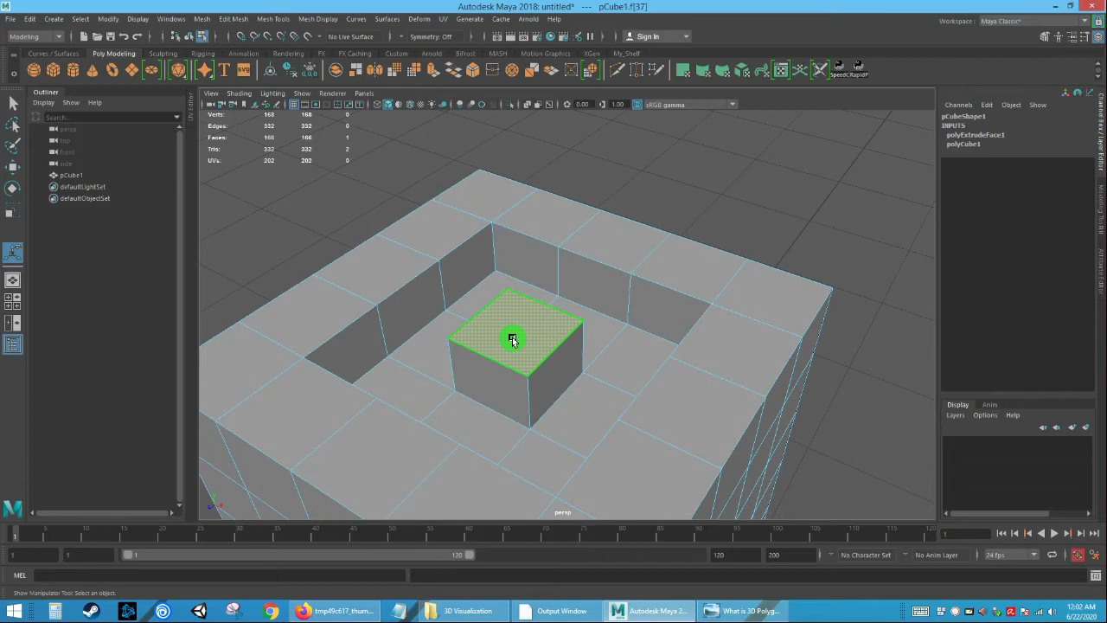
click(517, 348)
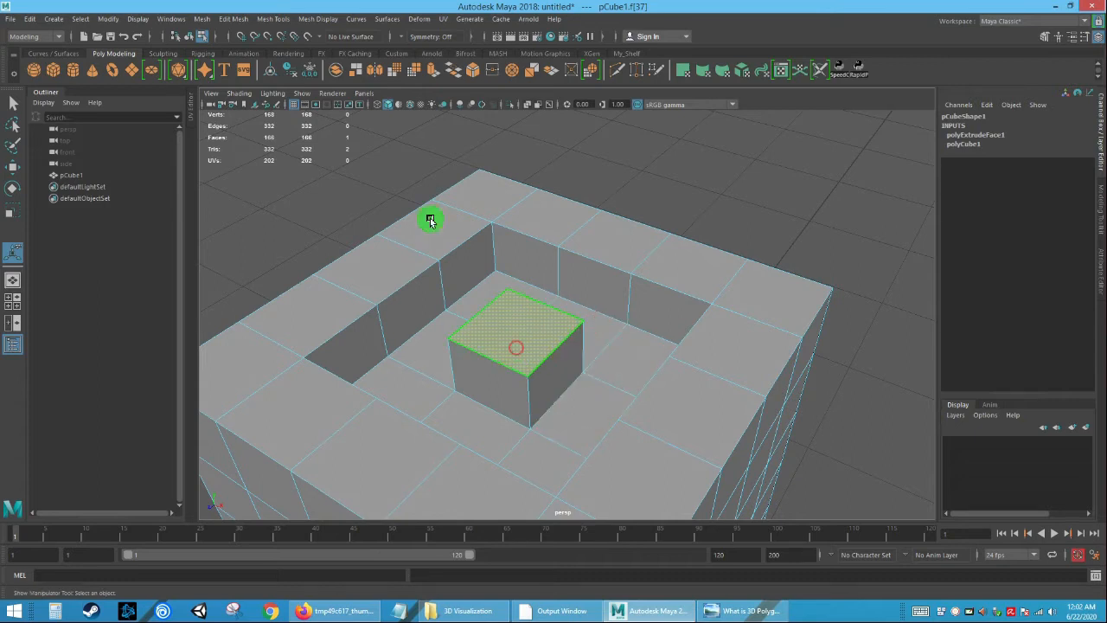
click(234, 18)
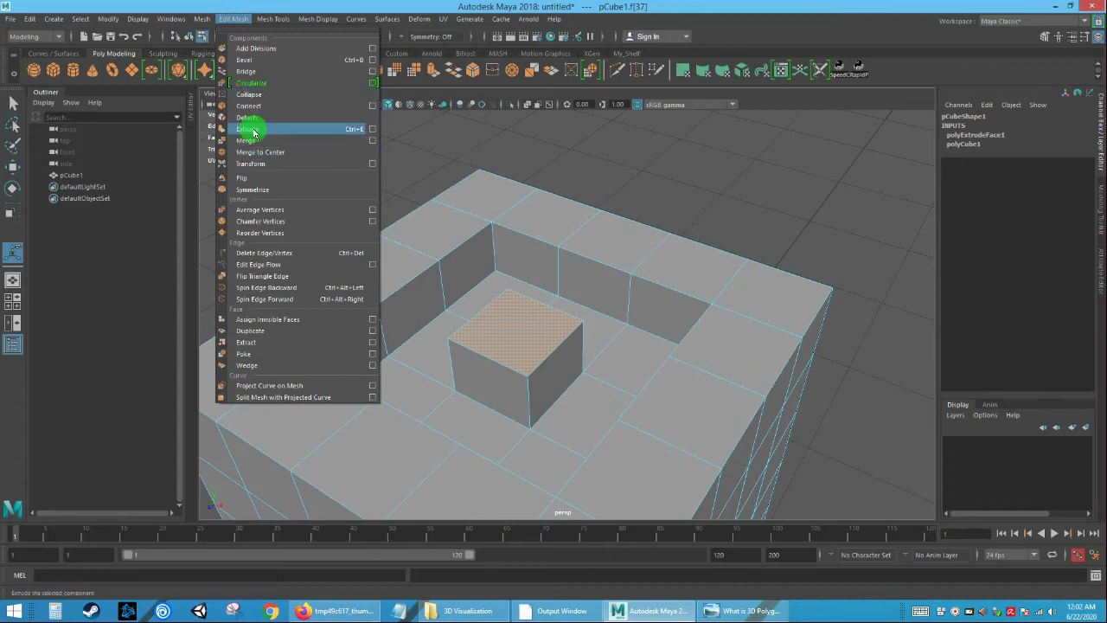
click(266, 5)
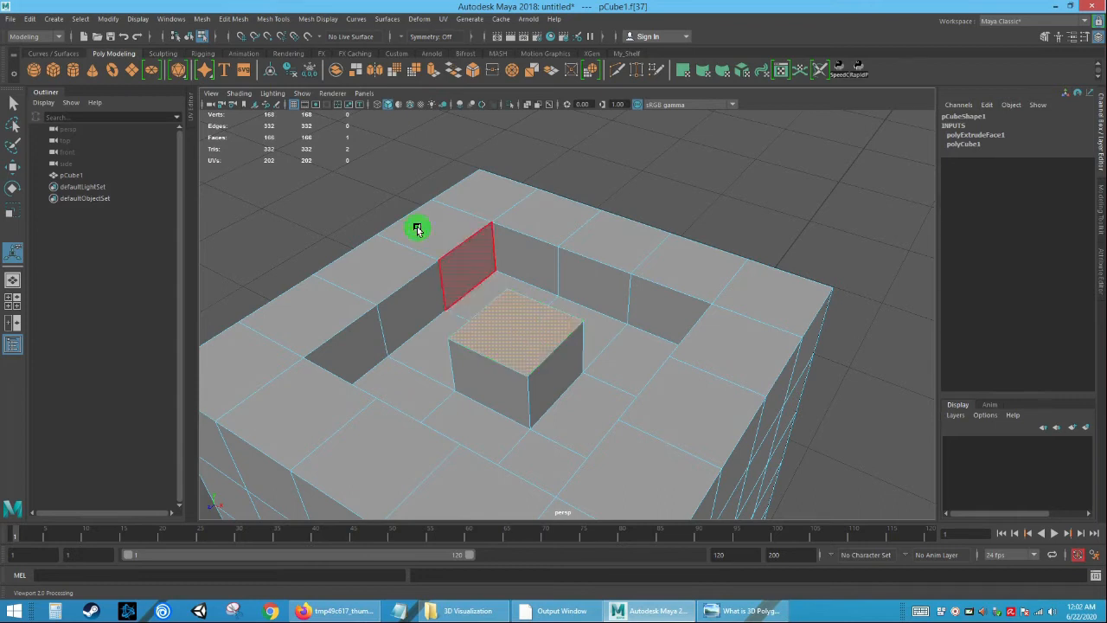
click(236, 18)
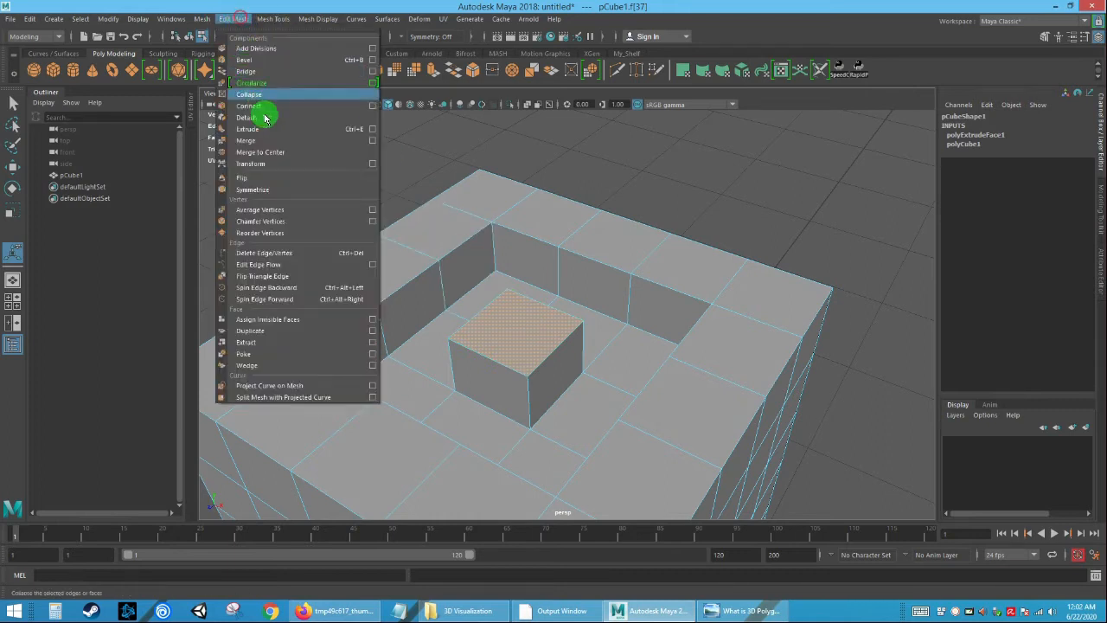
click(290, 6)
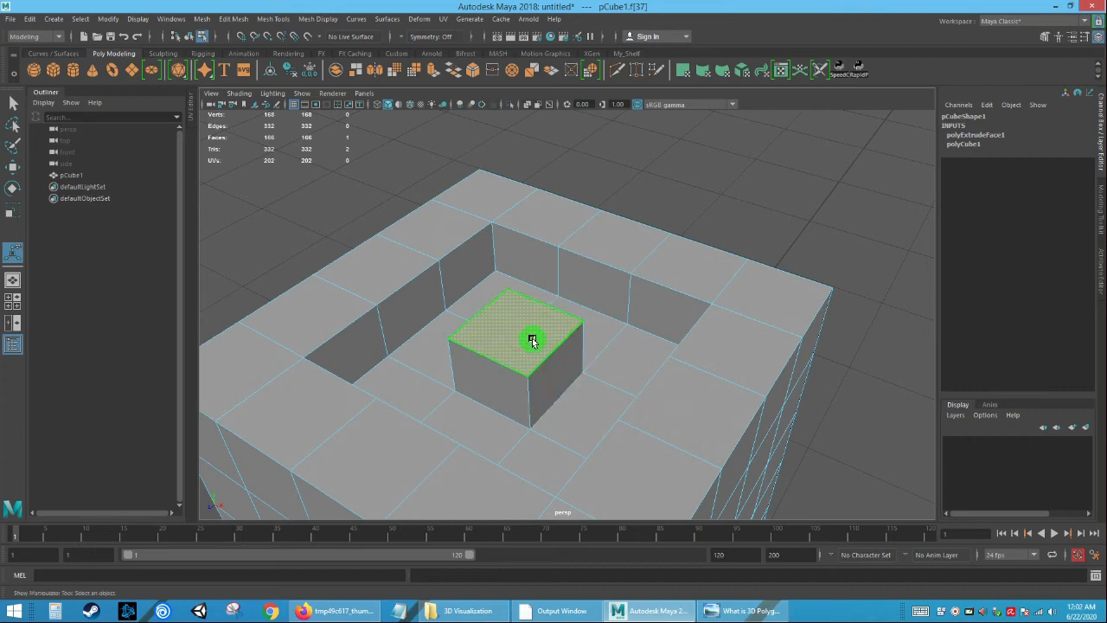
Extrude the centre block's top face with a Thickness of 0.2 and an Offset of 0.1, moving the extrude settings away from the block.
key(ctrl+e)
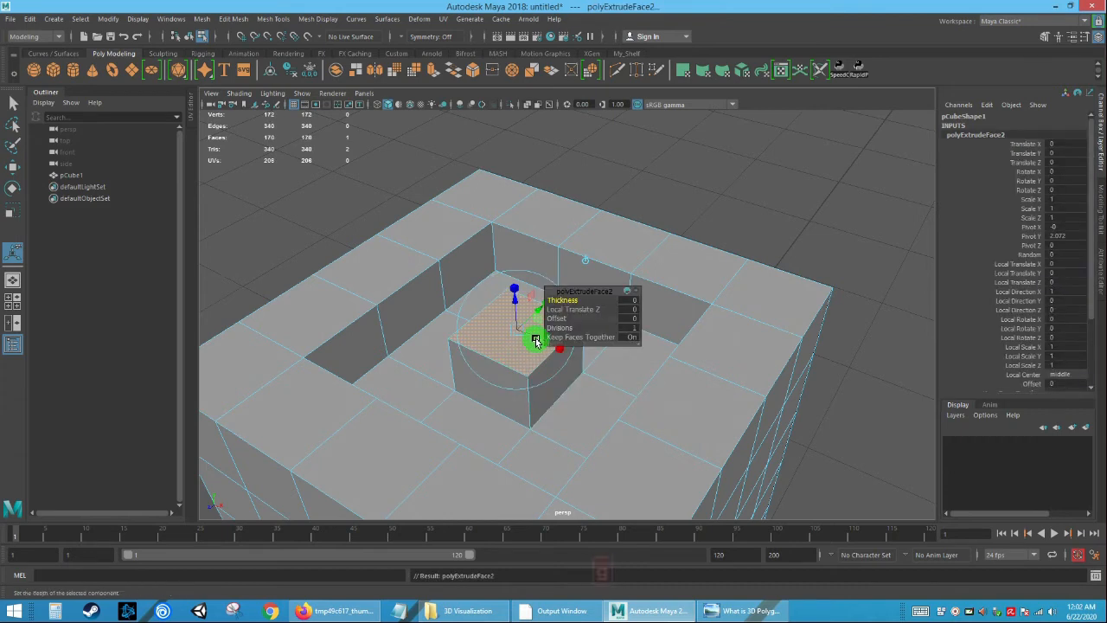
drag(584, 294, 677, 305)
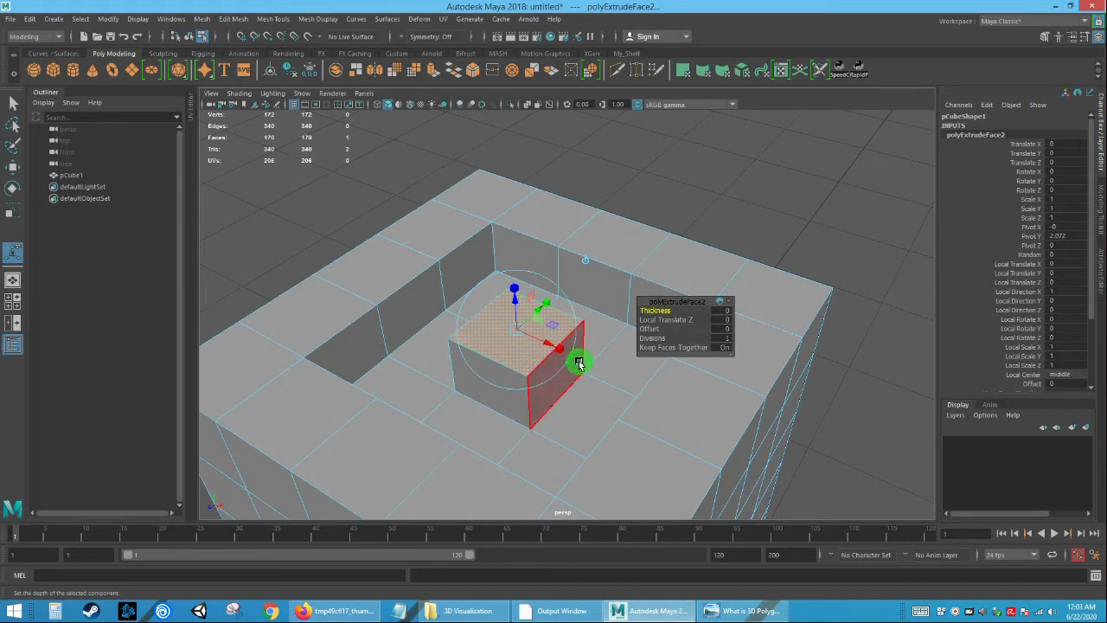
alt+drag(583, 363, 559, 356)
alt+right_drag(559, 356, 676, 309)
mouse_move(657, 309)
mouse_down()
mouse_move(648, 328)
mouse_move(720, 329)
mouse_move(654, 325)
mouse_up()
alt+drag(563, 336, 537, 294)
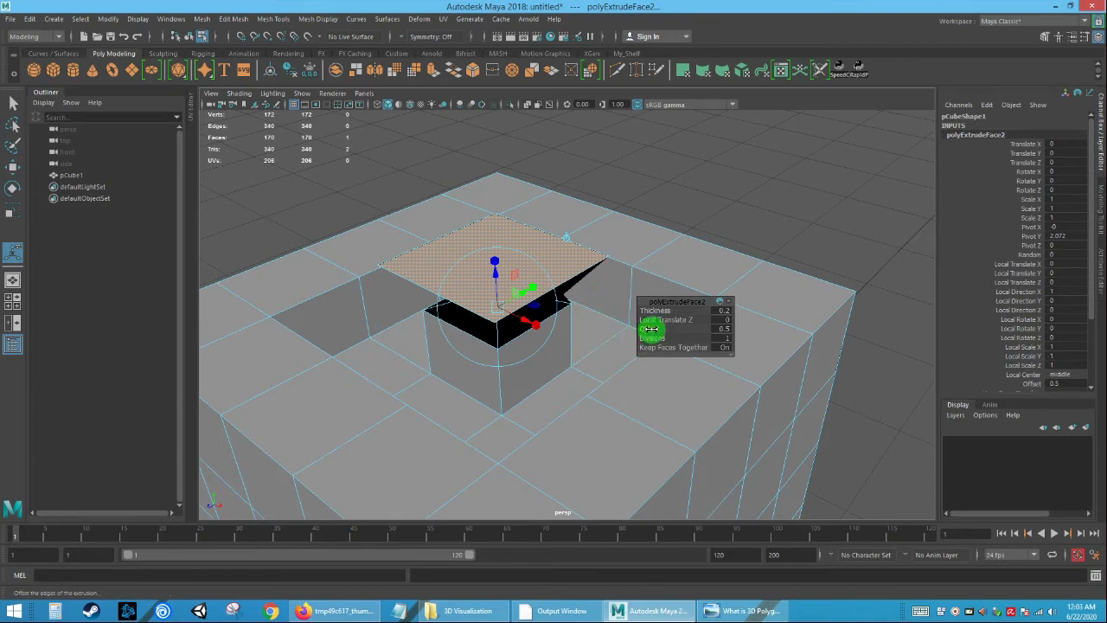
drag(651, 329, 649, 333)
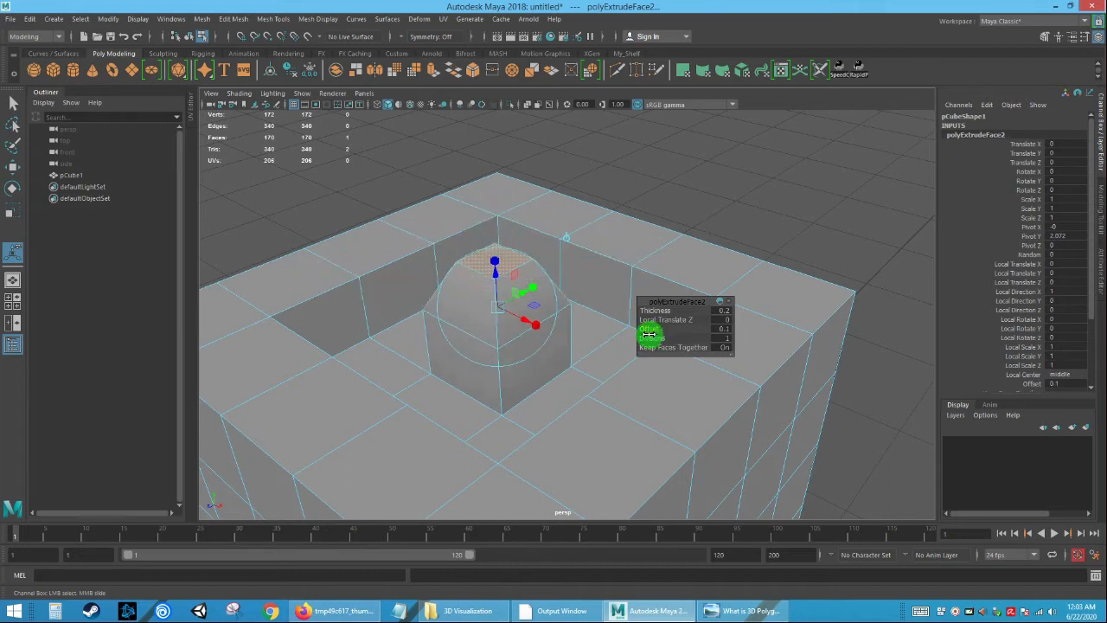
Set the centre block extrusion's Offset to 0.05 and clear the face selection.
click(723, 331)
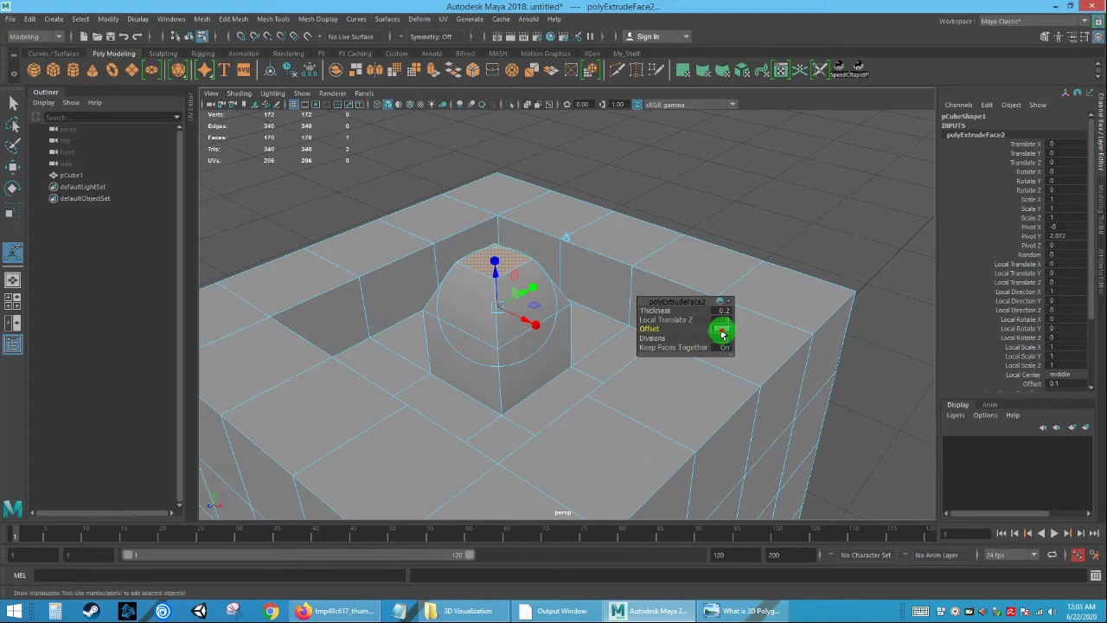
text(0.05)
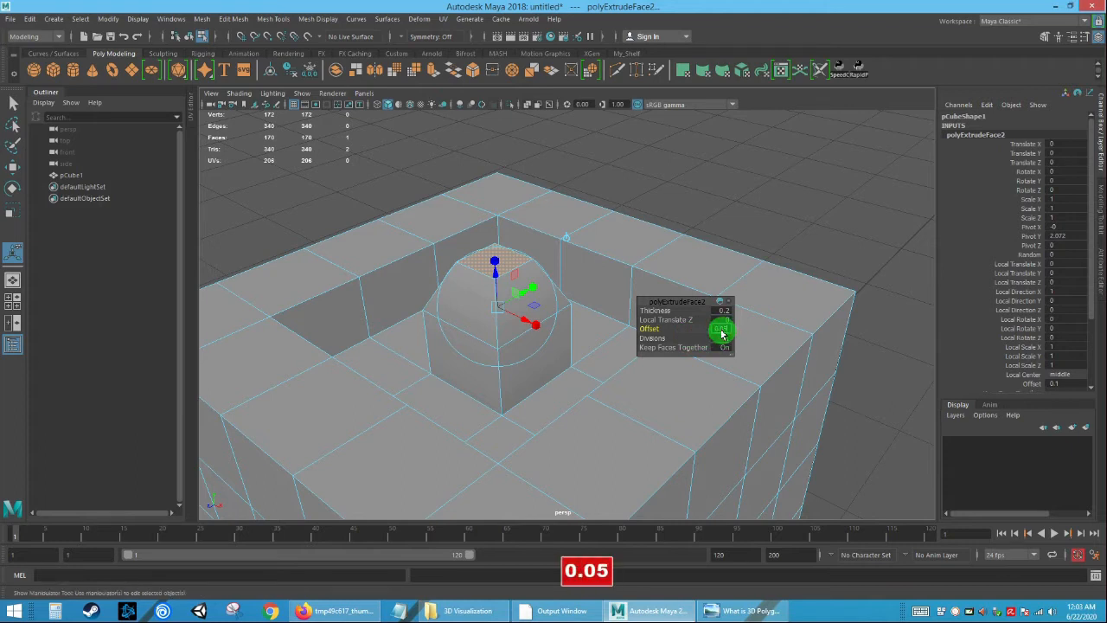
key(Return)
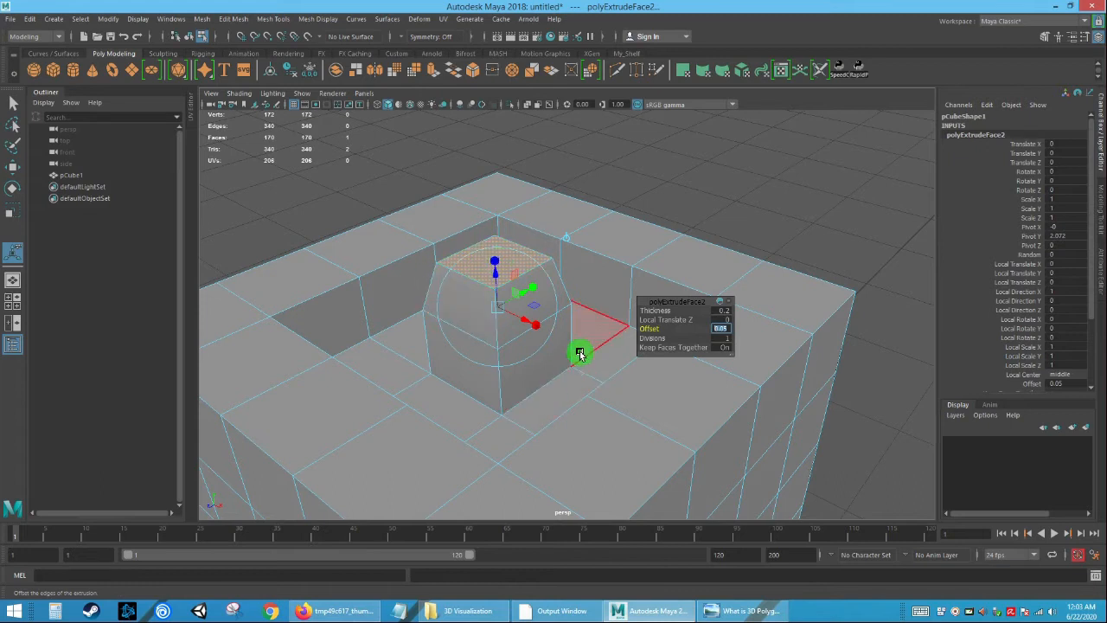
click(749, 201)
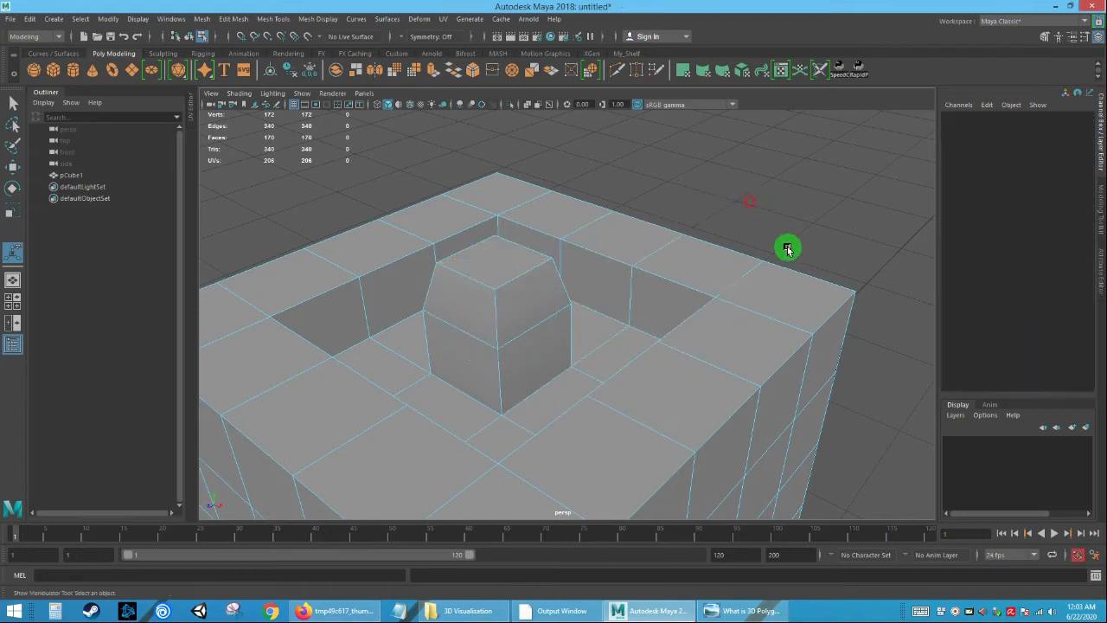
Extrude the tapered block's top face again and raise it to a Local Translate Z of about 0.18.
click(493, 257)
alt+drag(528, 314, 523, 309)
alt+middle_drag(523, 310, 510, 355)
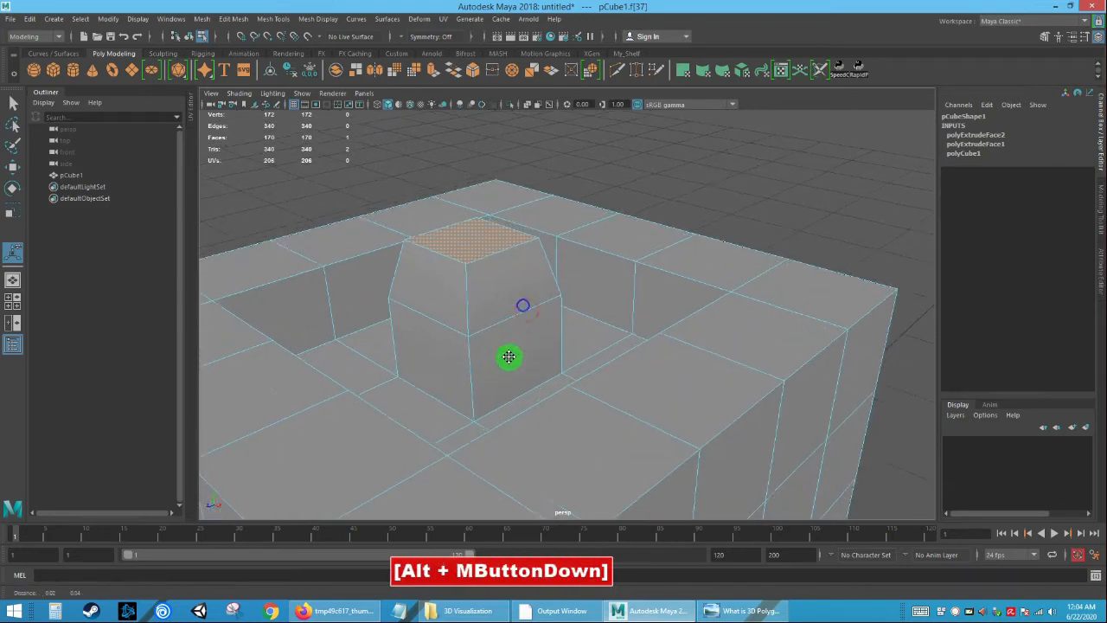
alt+right_drag(510, 355, 516, 372)
alt+drag(516, 371, 482, 359)
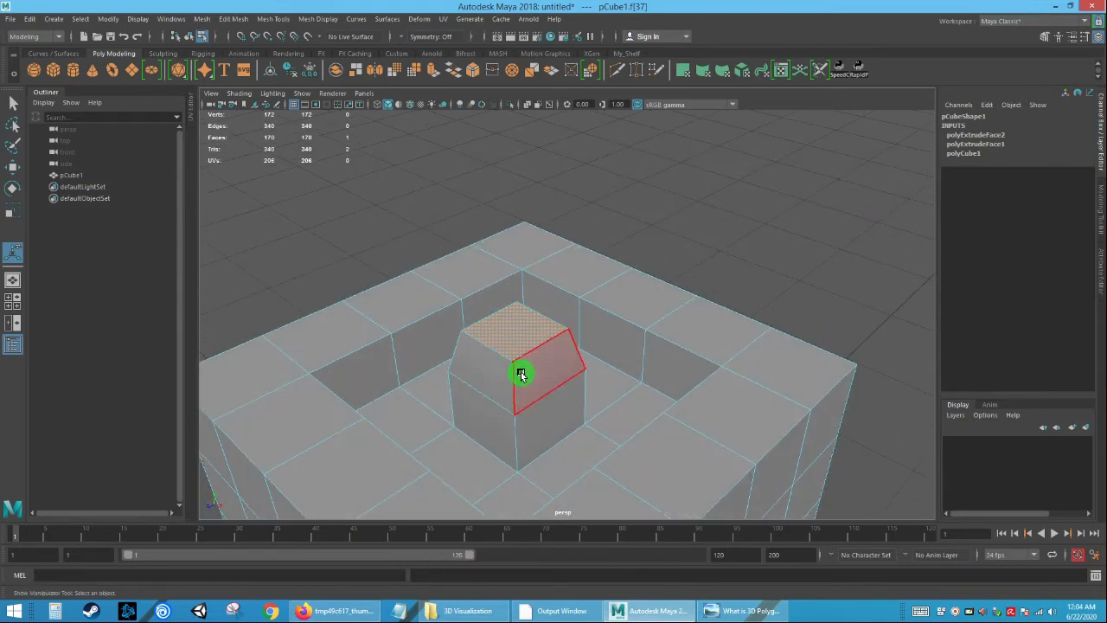
key(ctrl+e)
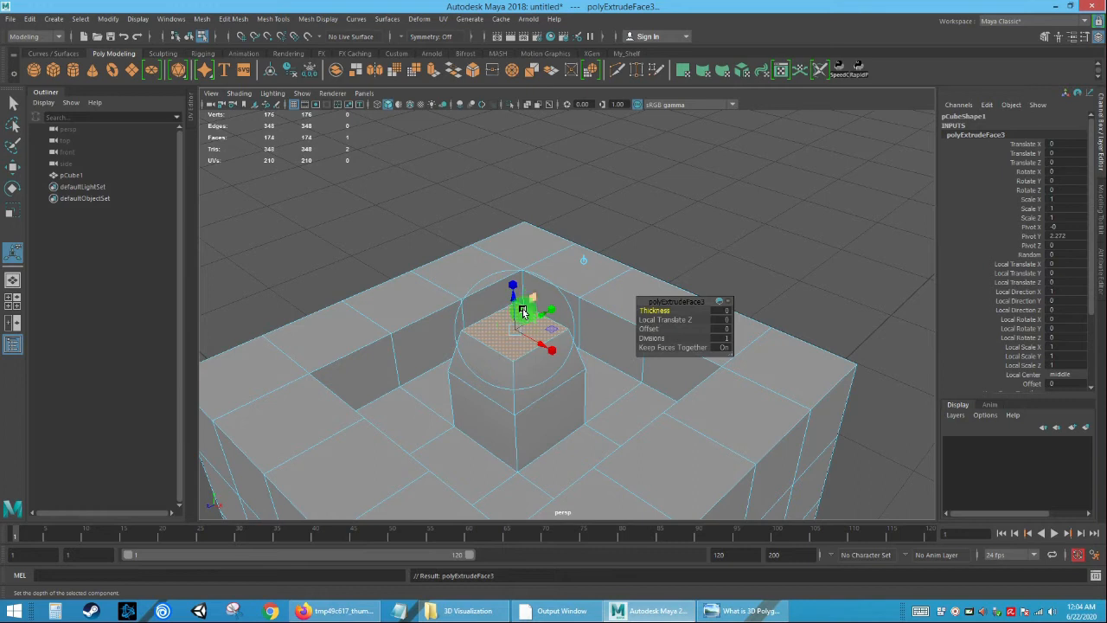
alt+drag(523, 313, 521, 328)
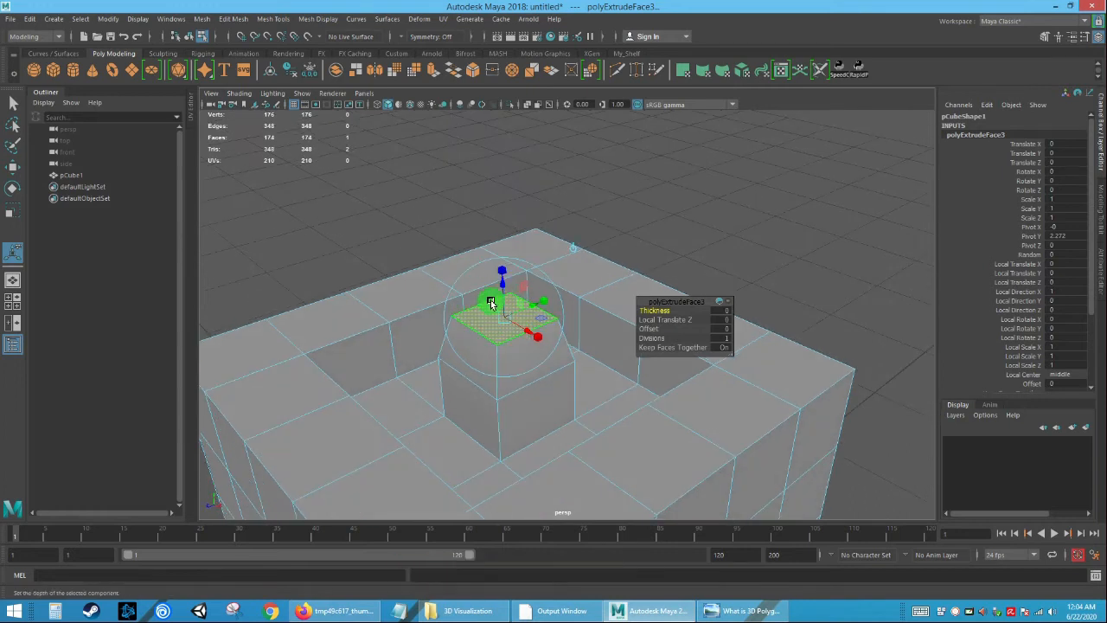
mouse_move(501, 289)
mouse_down()
mouse_move(494, 259)
mouse_move(496, 323)
mouse_move(492, 239)
mouse_move(494, 285)
mouse_up()
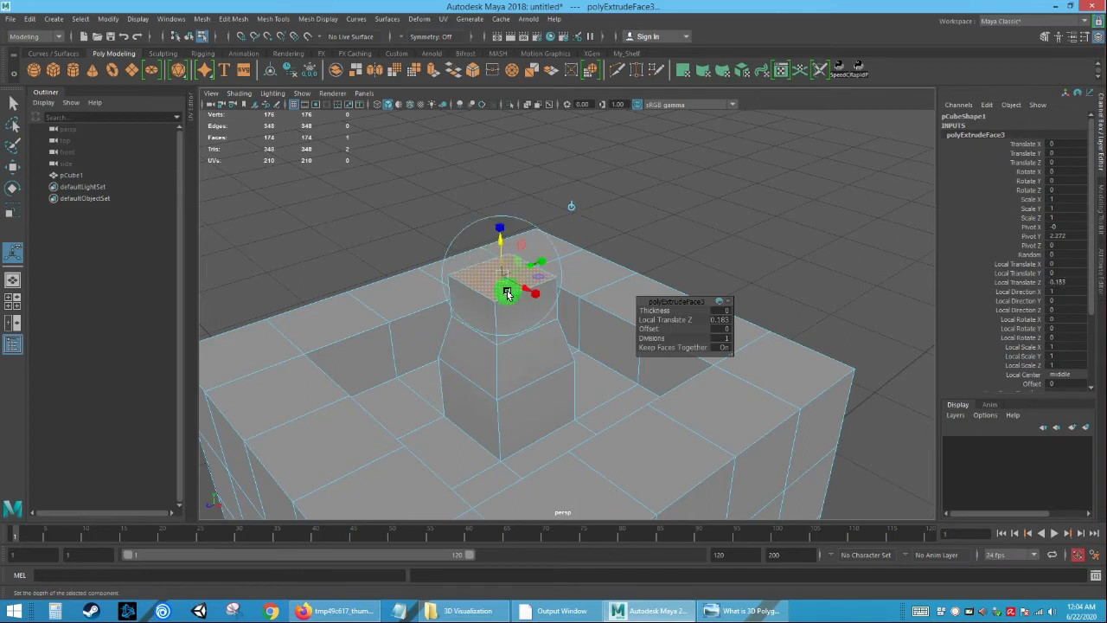
alt+drag(470, 321, 485, 289)
key(ctrl+z)
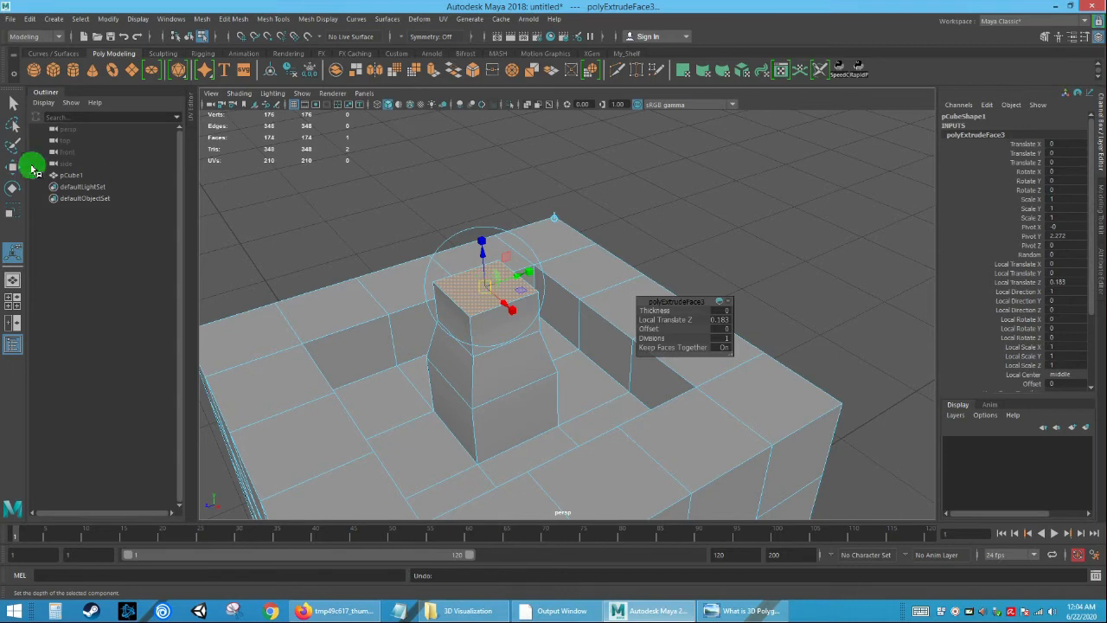
Scale the newly extruded top face up uniformly so the column flares outward.
click(11, 212)
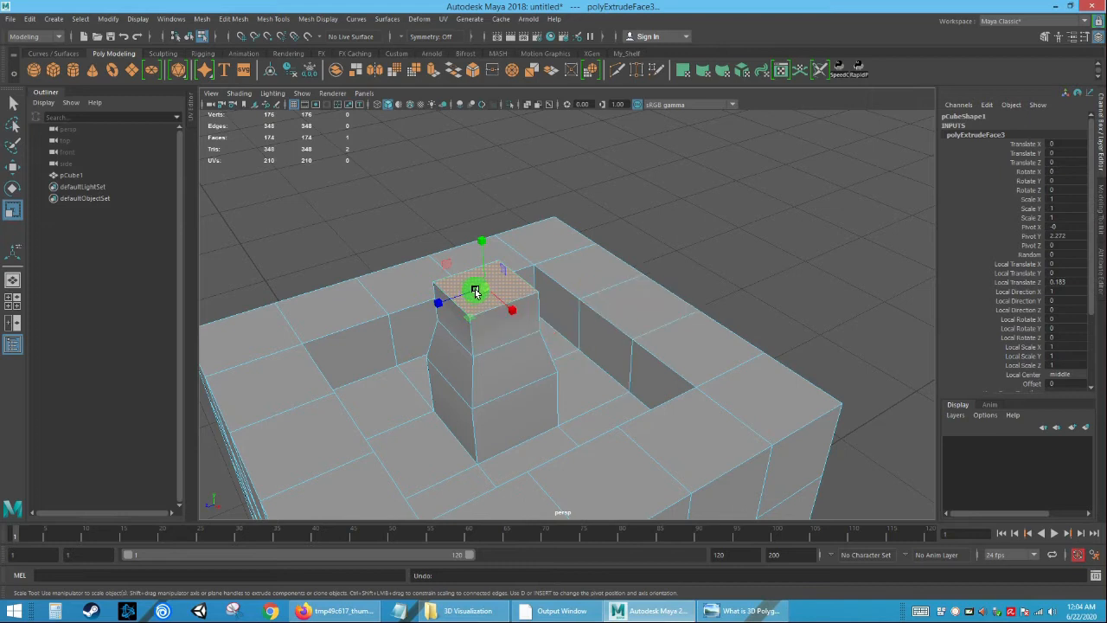
drag(482, 288, 596, 323)
alt+middle_drag(596, 324, 588, 349)
alt+drag(588, 348, 563, 349)
Reselect the flared top face and extrude it straight up twice with the Move tool.
key(w)
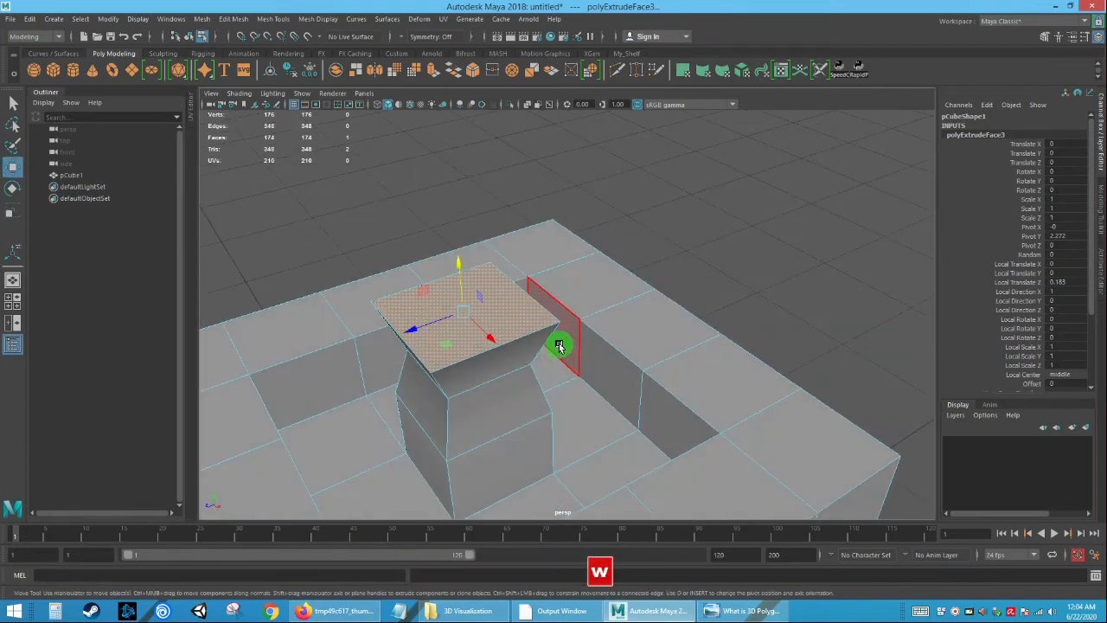
click(496, 314)
click(12, 187)
click(13, 166)
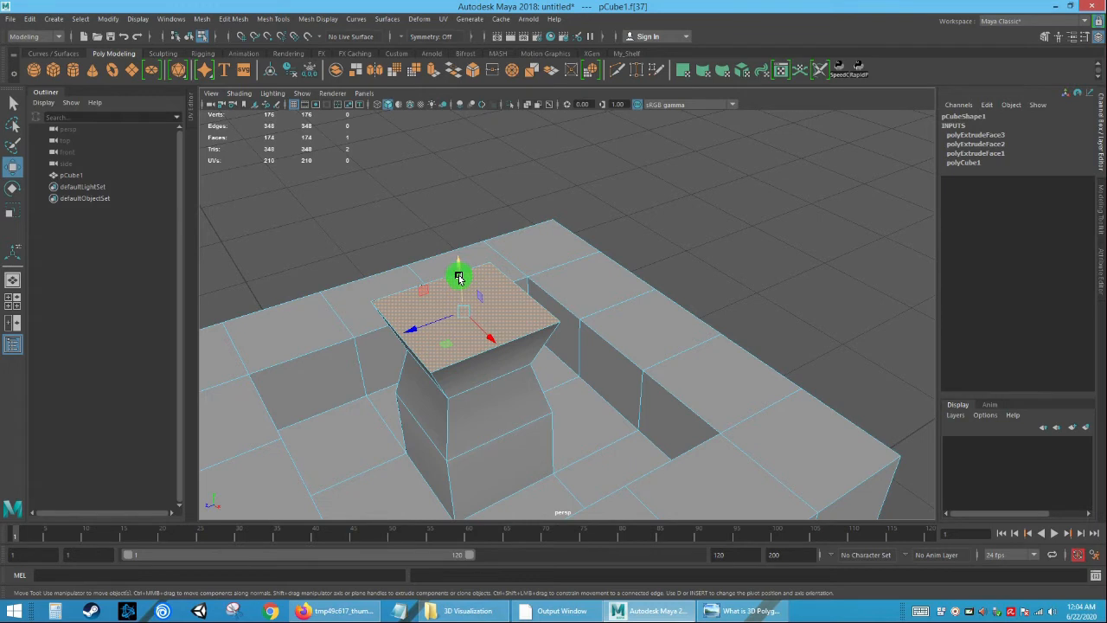
alt+drag(457, 277, 455, 261)
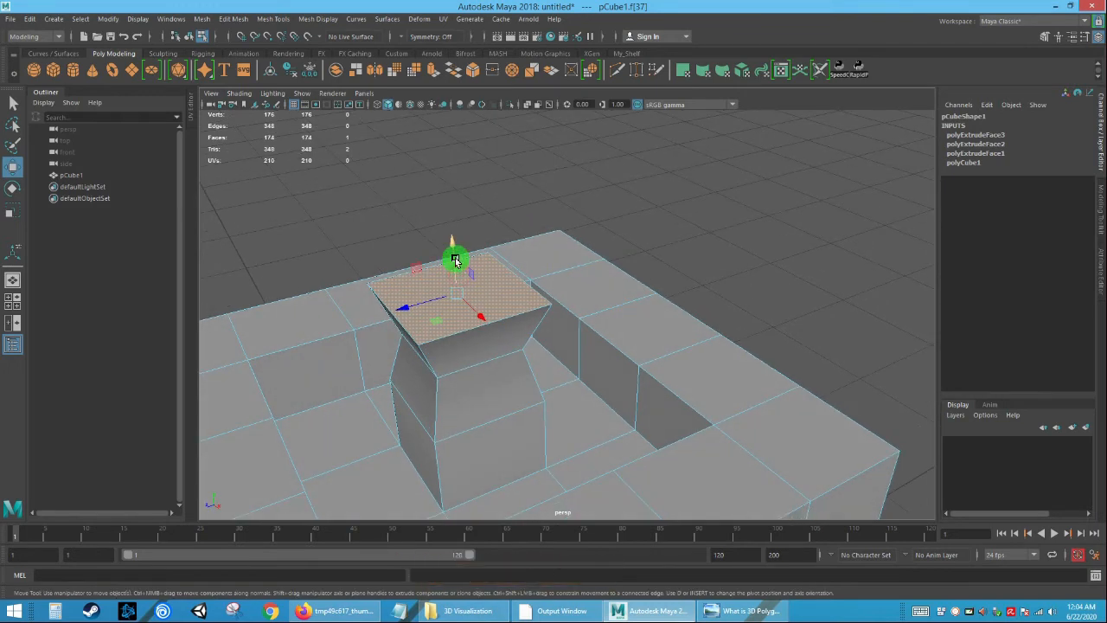
key(shift)
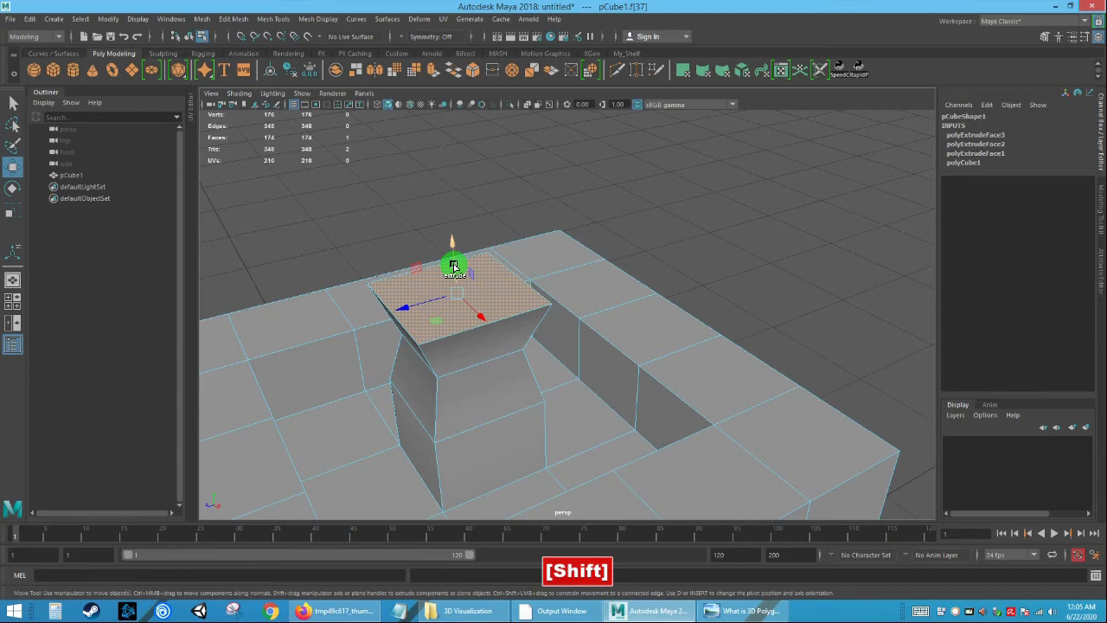
shift+drag(454, 264, 435, 153)
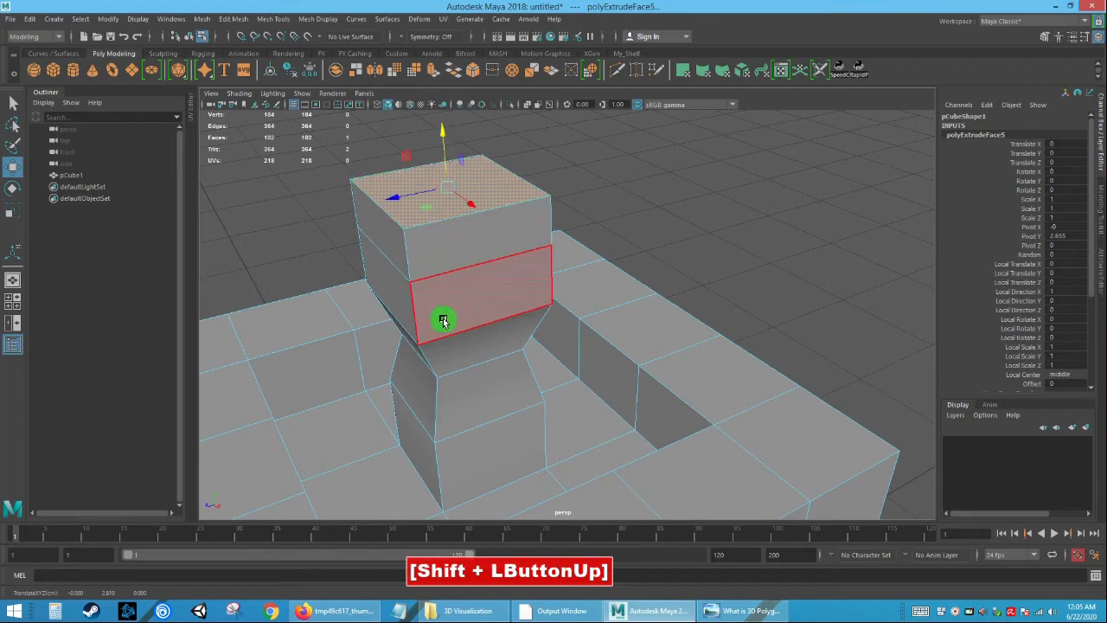
Try extruding the column's top face with the Rotate tool, and undo the tilted extrusion.
alt+drag(432, 234, 523, 299)
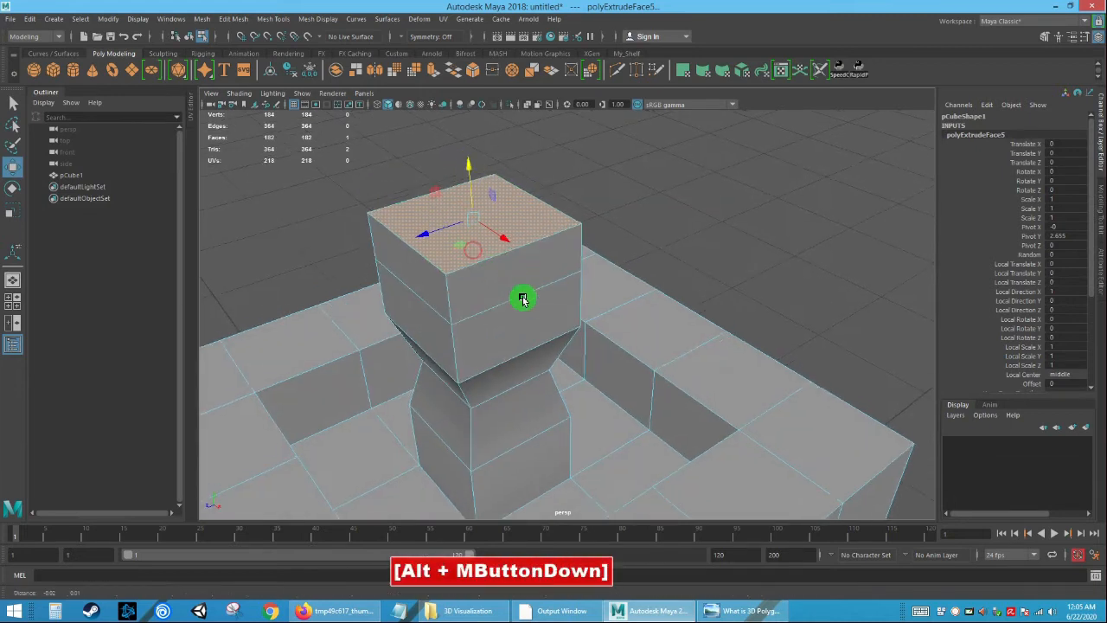
alt+middle_drag(522, 298, 519, 316)
alt+click(519, 317)
click(11, 209)
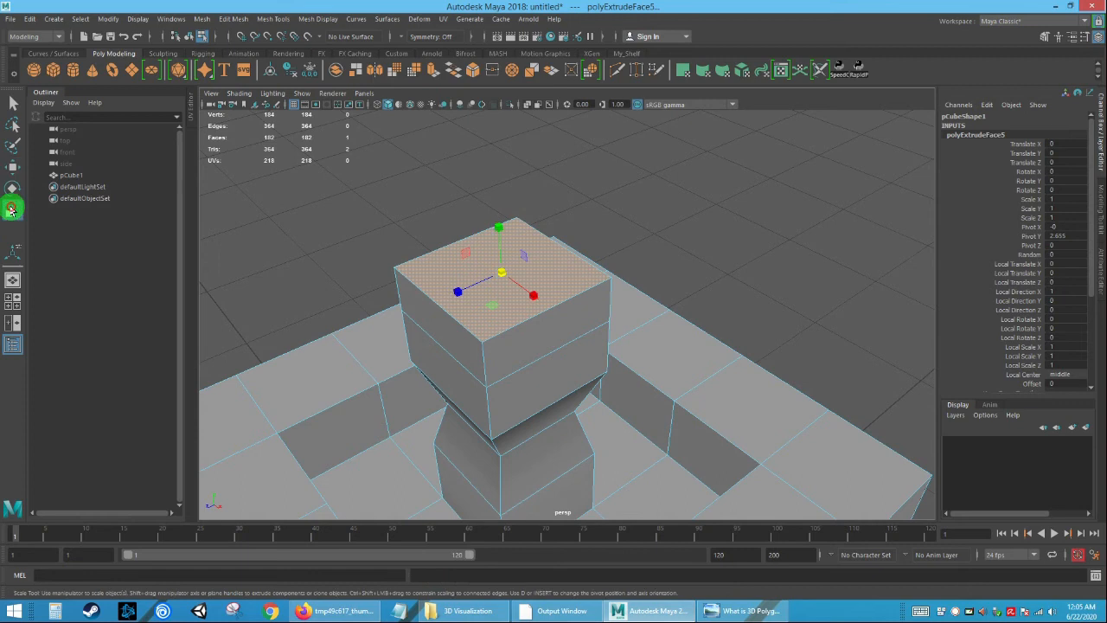
click(11, 188)
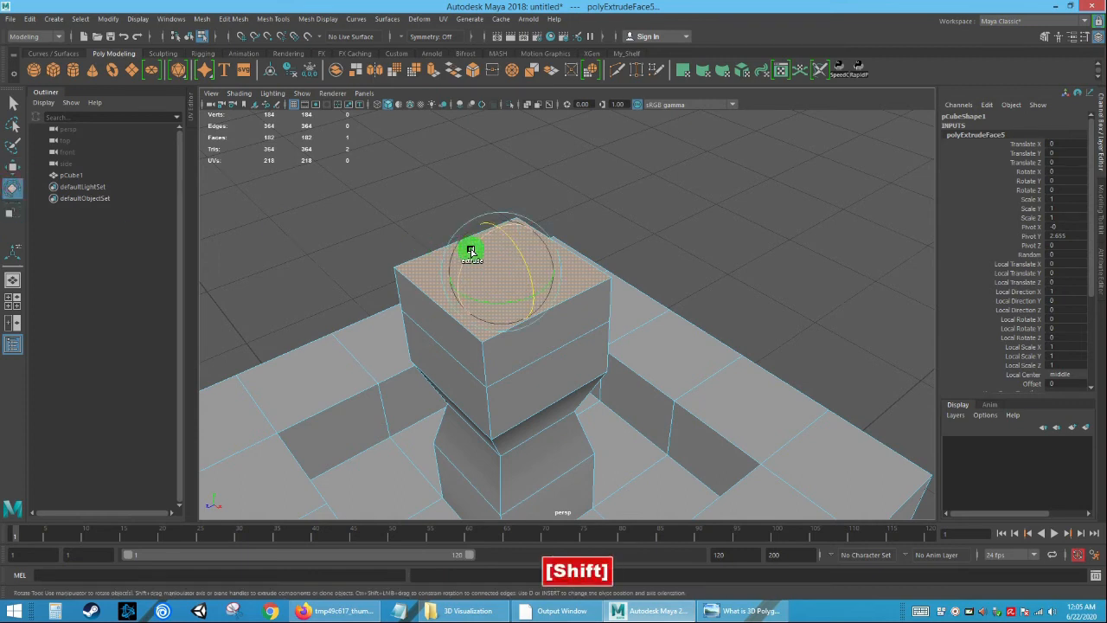
shift+drag(468, 250, 507, 299)
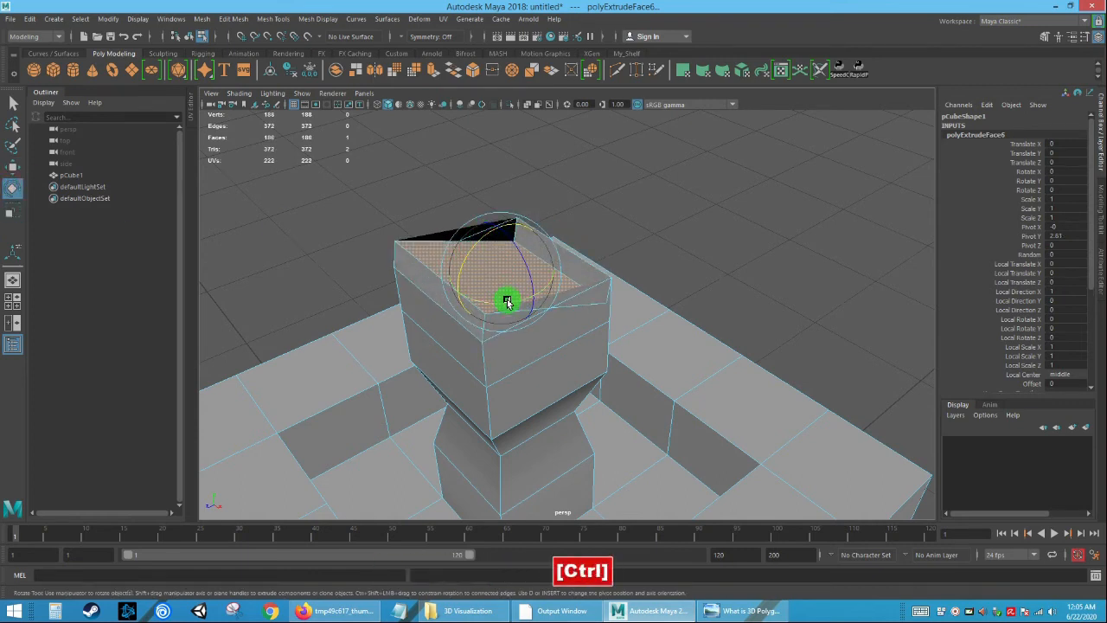
key(ctrl+z)
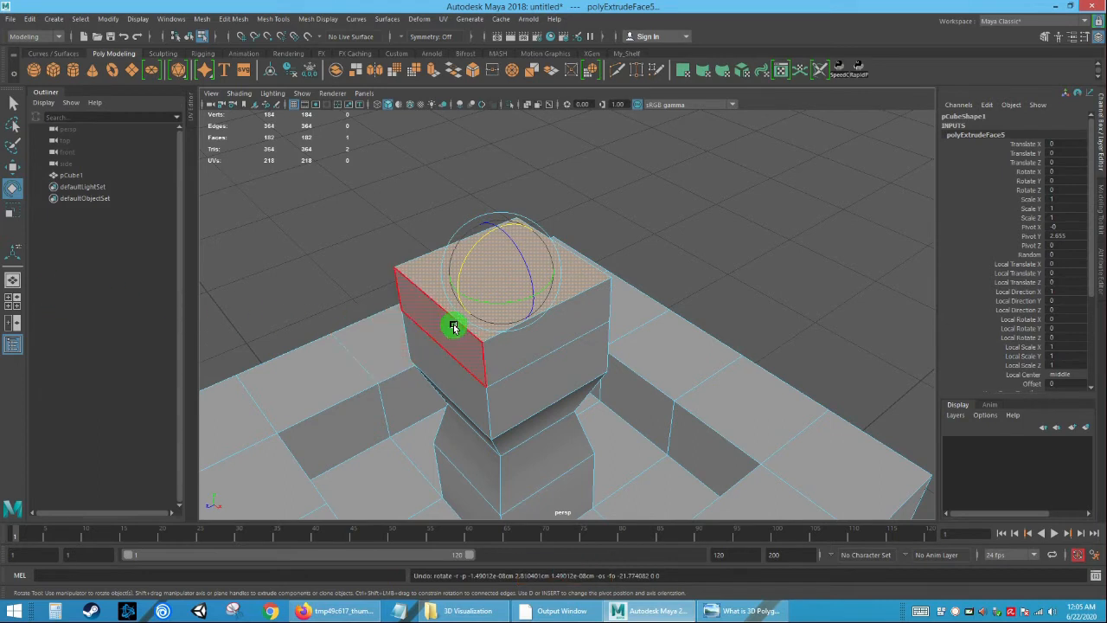
Try raising the column's top face slightly with the Move tool, and undo the move.
key(w)
drag(502, 250, 502, 230)
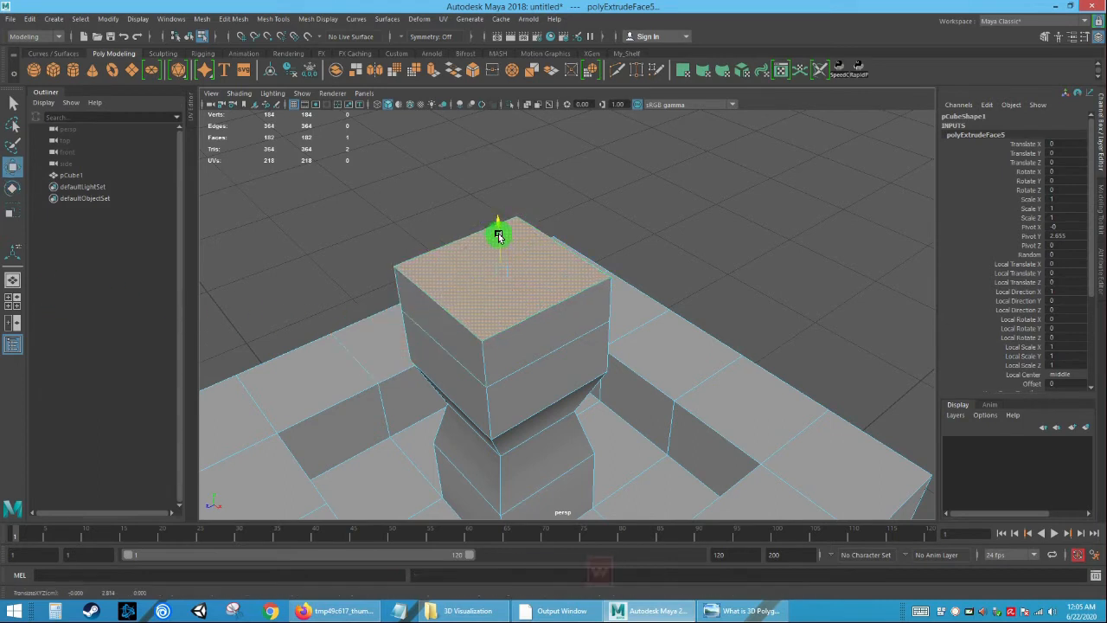
key(ctrl+z)
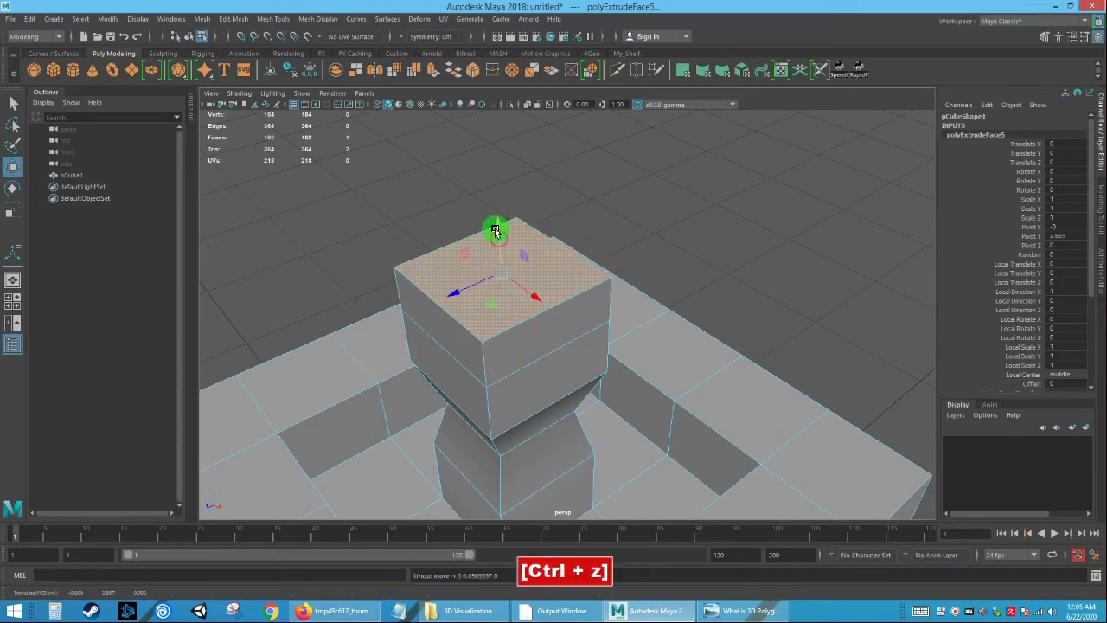
Extrude the column's top face inward with the Scale tool to form a smaller inset face inside a uniform border.
click(11, 211)
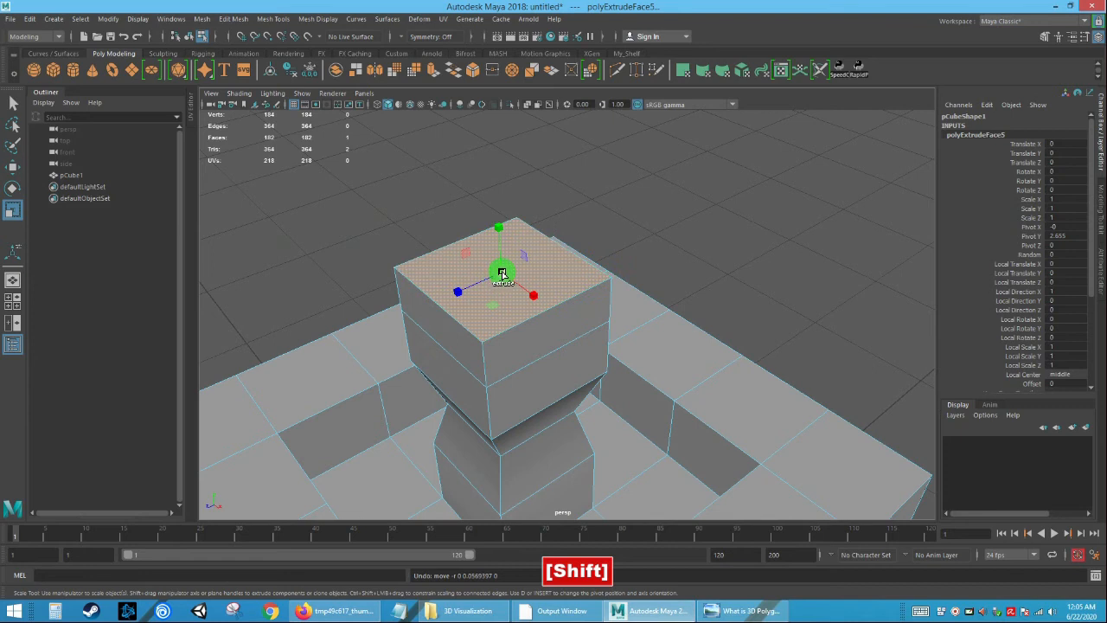
mouse_move(500, 272)
shift+mouse_down()
mouse_move(438, 265)
mouse_move(480, 272)
shift+mouse_up()
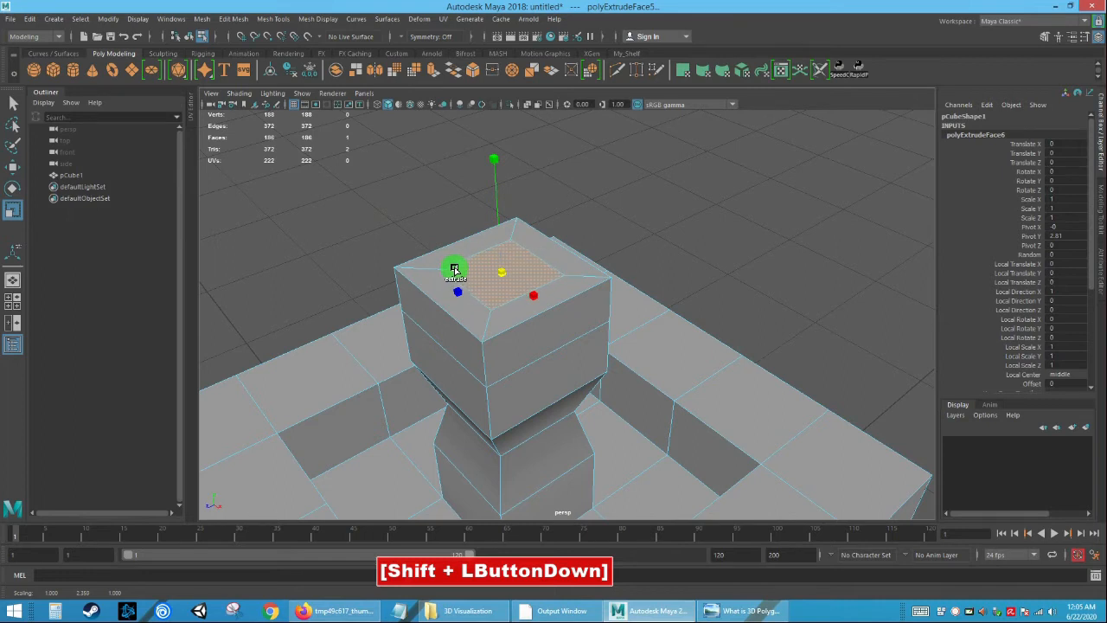
shift+drag(457, 269, 507, 260)
alt+drag(697, 289, 613, 280)
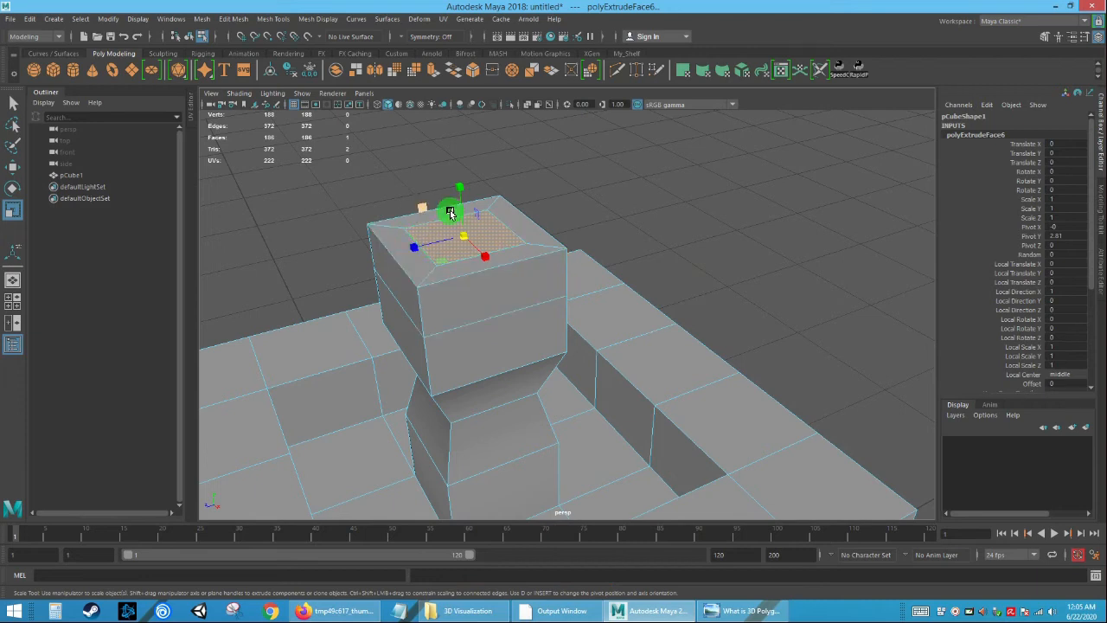
alt+drag(482, 252, 496, 307)
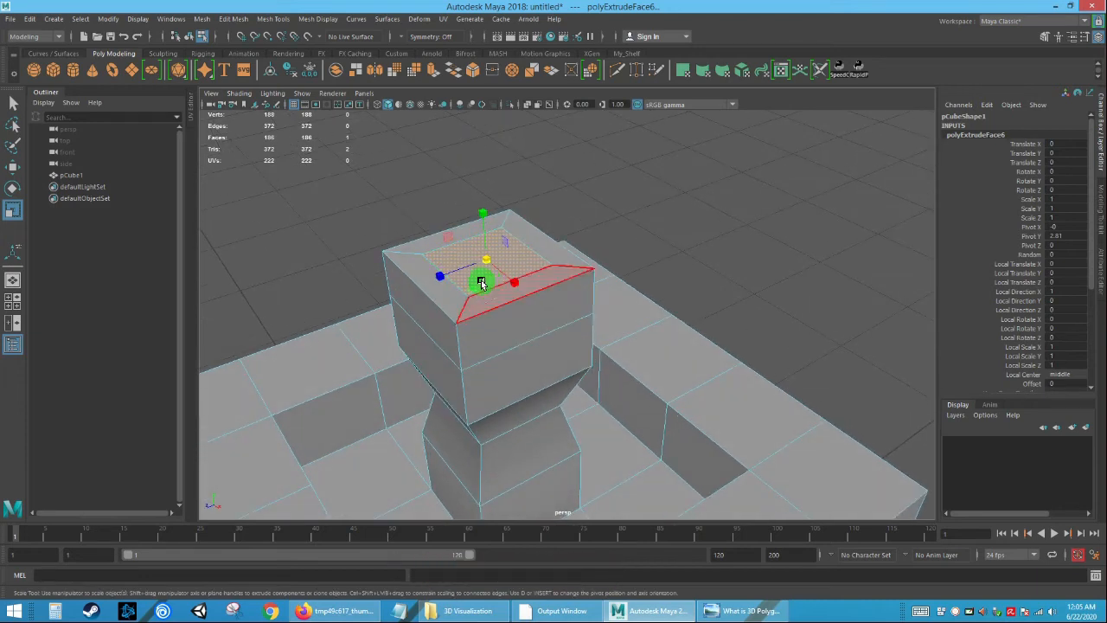
Extrude the inset top face straight down with the Move tool to form a shallow recess in the column, and deselect it.
key(w)
key(shift)
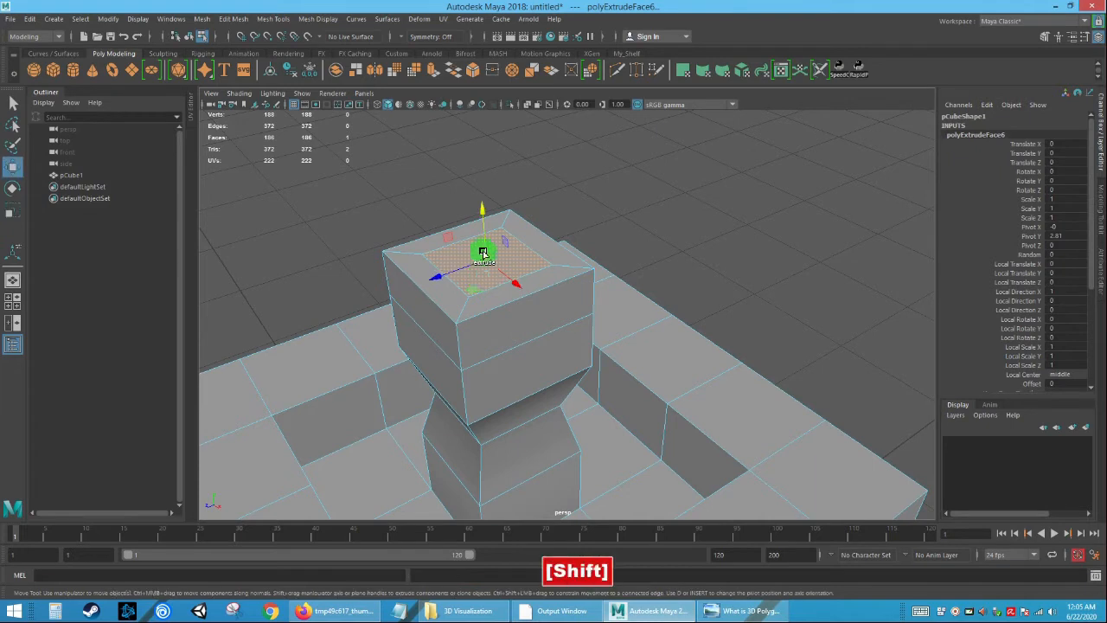
shift+drag(484, 222, 485, 244)
click(724, 230)
Select the two stacked faces on one side of the column's head and extrude them inward together with the Scale tool.
alt+drag(613, 267, 571, 260)
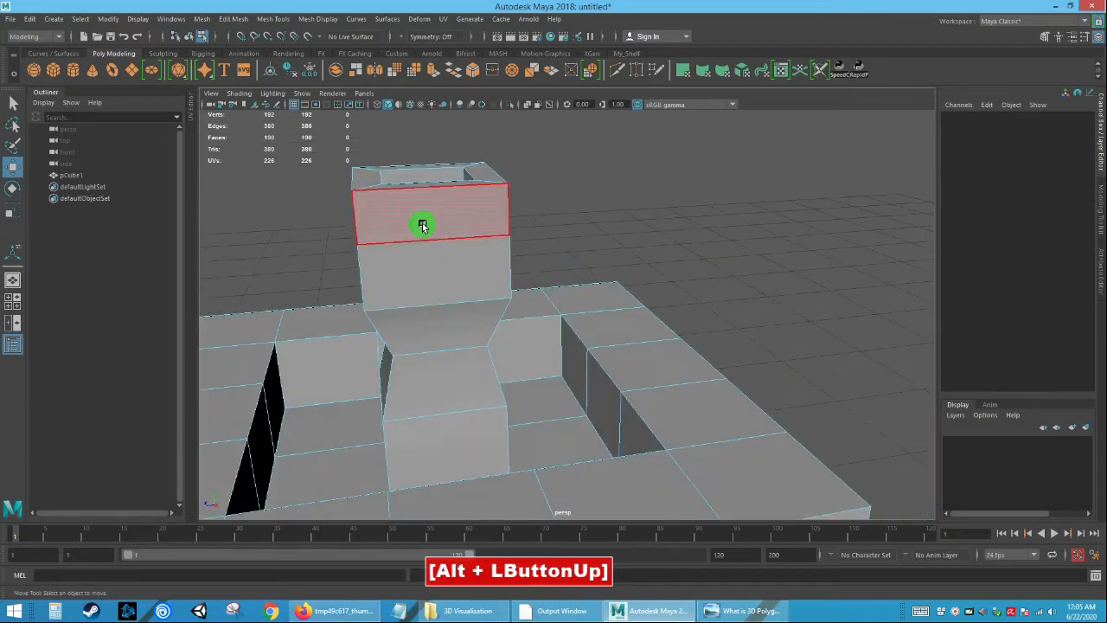
click(395, 217)
shift+click(423, 277)
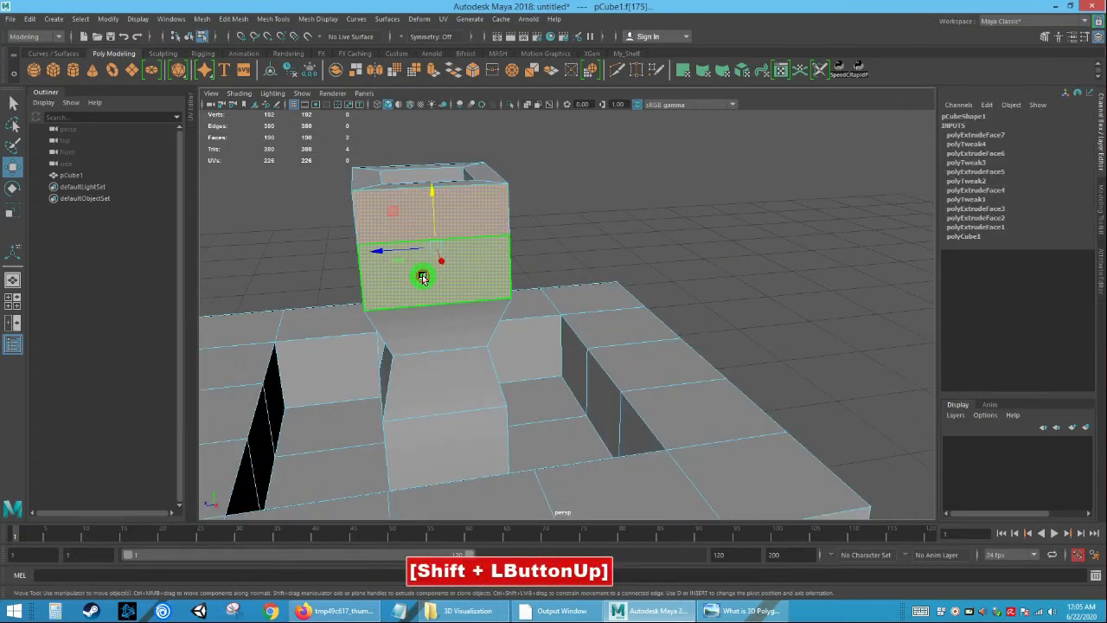
key(e)
key(r)
alt+drag(422, 276, 588, 324)
alt+right_drag(588, 324, 604, 342)
alt+drag(604, 342, 566, 323)
Extrude the two inset side faces outward with the Move tool to form a protruding arm, and clear the selection.
key(w)
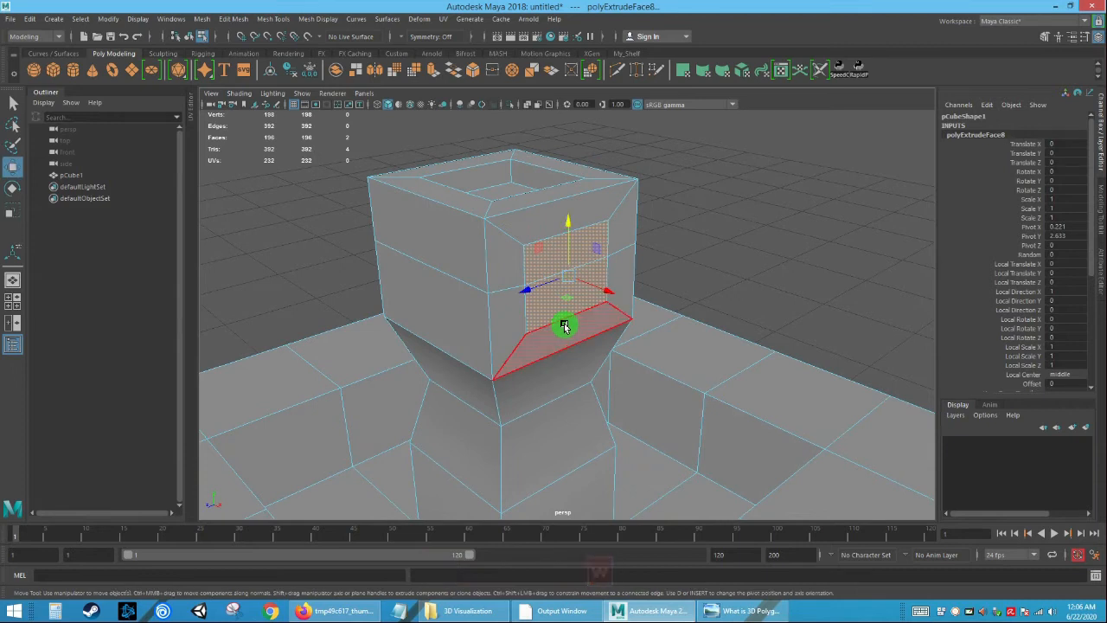
shift+drag(607, 289, 715, 344)
click(741, 299)
Select the upper end face of the arm and move it farther outward so the end below slopes, and deselect it.
alt+middle_drag(714, 344, 527, 292)
right_click(536, 273)
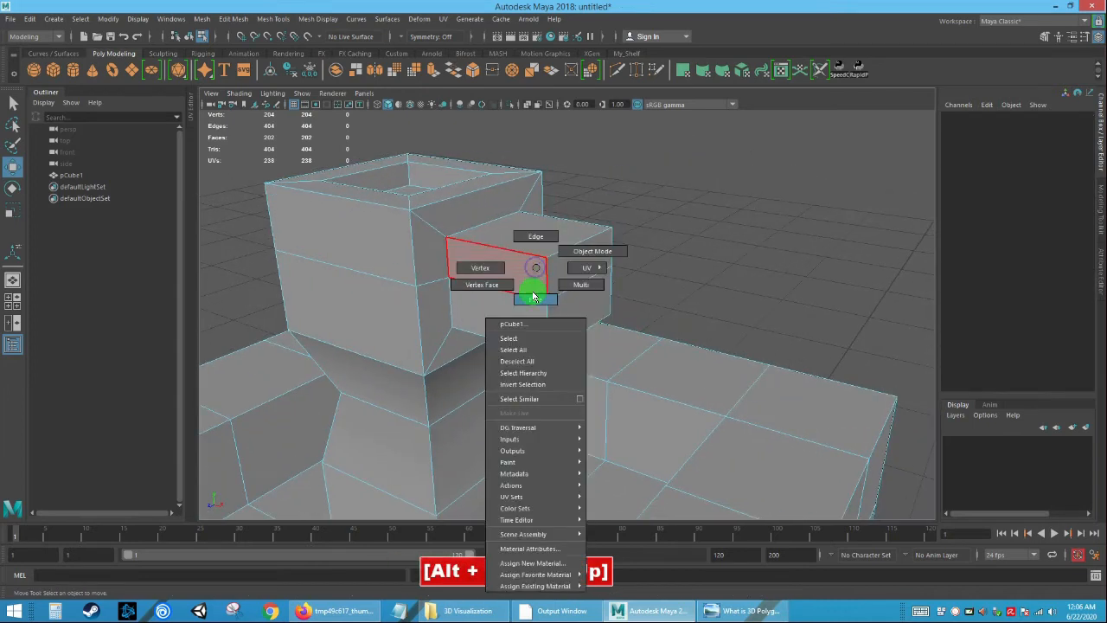
right_drag(534, 296, 534, 299)
click(575, 271)
drag(635, 273, 653, 279)
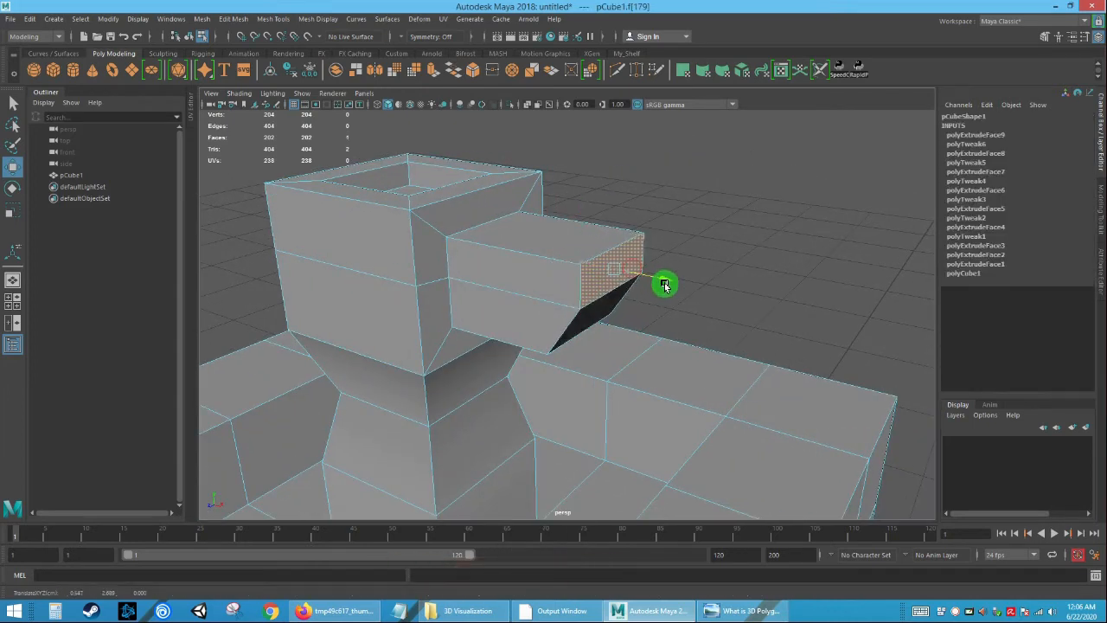
click(713, 314)
Examine the recessed column head and its protruding side arm from several angles.
alt+right_drag(712, 314, 622, 277)
mouse_move(623, 277)
alt+mouse_down()
mouse_move(392, 277)
mouse_move(414, 260)
mouse_move(620, 285)
alt+mouse_up()
alt+right_drag(620, 284, 494, 242)
alt+drag(494, 242, 479, 314)
alt+right_drag(479, 314, 450, 302)
mouse_move(450, 302)
alt+mouse_down()
mouse_move(430, 297)
mouse_move(455, 316)
alt+mouse_up()
alt+right_drag(455, 317, 524, 353)
alt+middle_drag(524, 354, 615, 337)
alt+drag(614, 337, 613, 378)
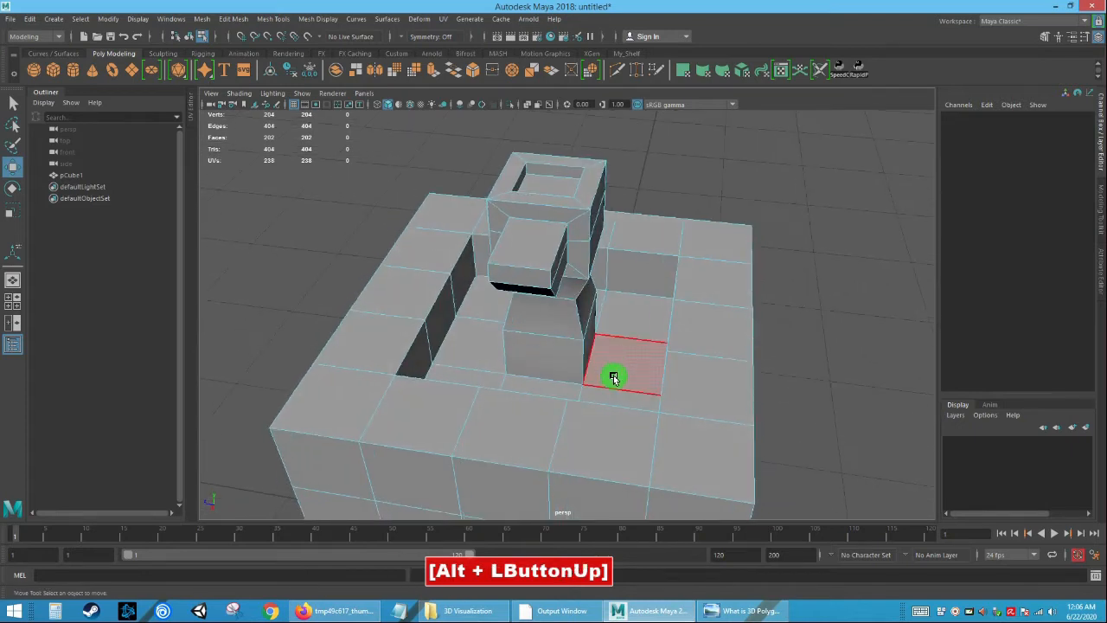
alt+drag(613, 353, 588, 334)
Select the top face of the protruding arm and extrude it with an offset of 0.1.
click(540, 299)
alt+drag(541, 298, 632, 282)
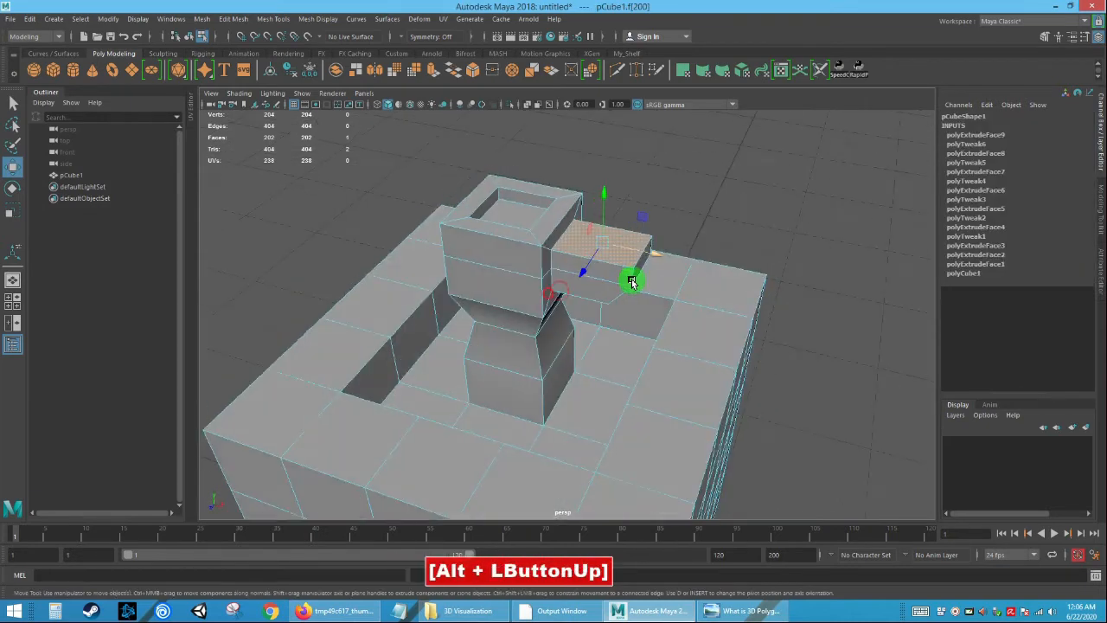
alt+right_drag(633, 282, 684, 341)
alt+middle_drag(687, 354, 624, 372)
alt+right_drag(624, 371, 638, 358)
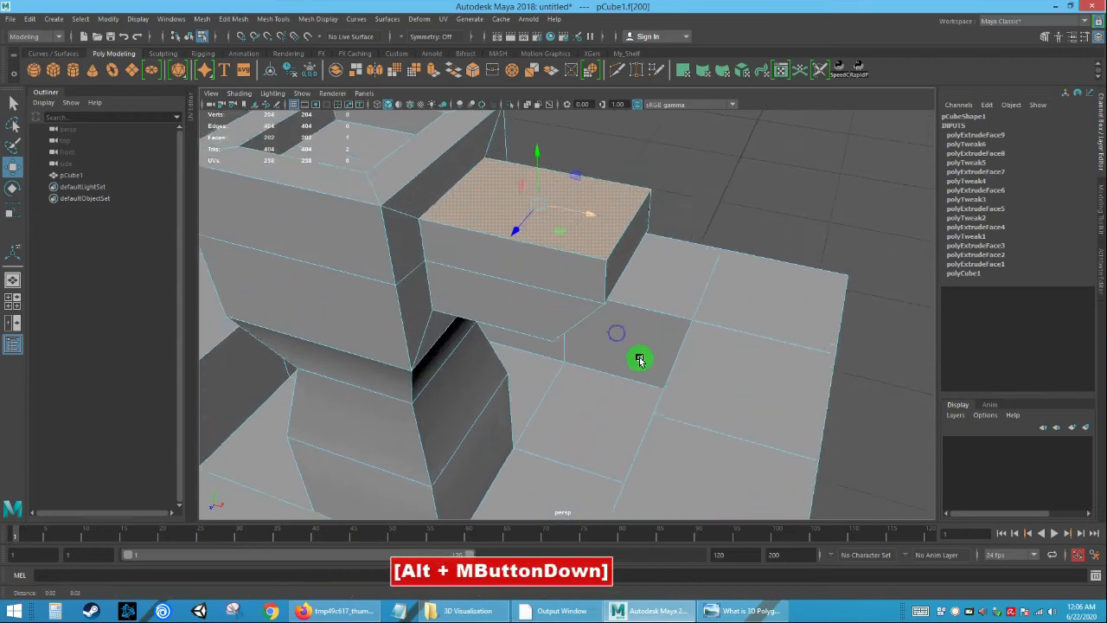
alt+middle_drag(638, 358, 623, 375)
alt+drag(622, 375, 647, 371)
mouse_move(647, 372)
alt+middle_down()
mouse_move(690, 366)
mouse_move(640, 354)
alt+middle_up()
alt+drag(640, 355, 637, 354)
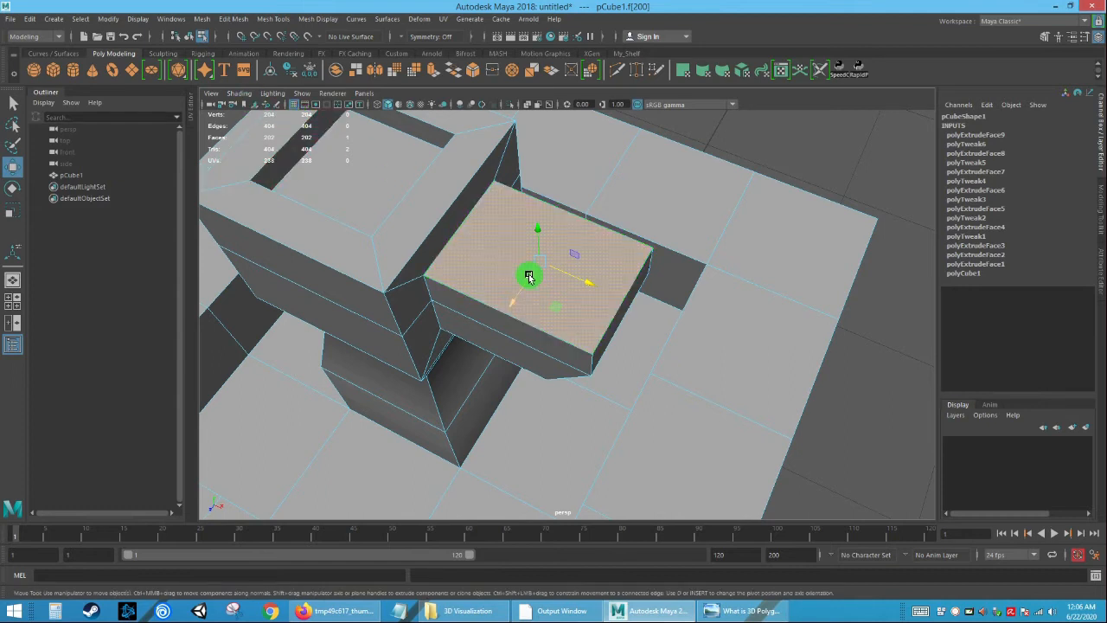
click(233, 19)
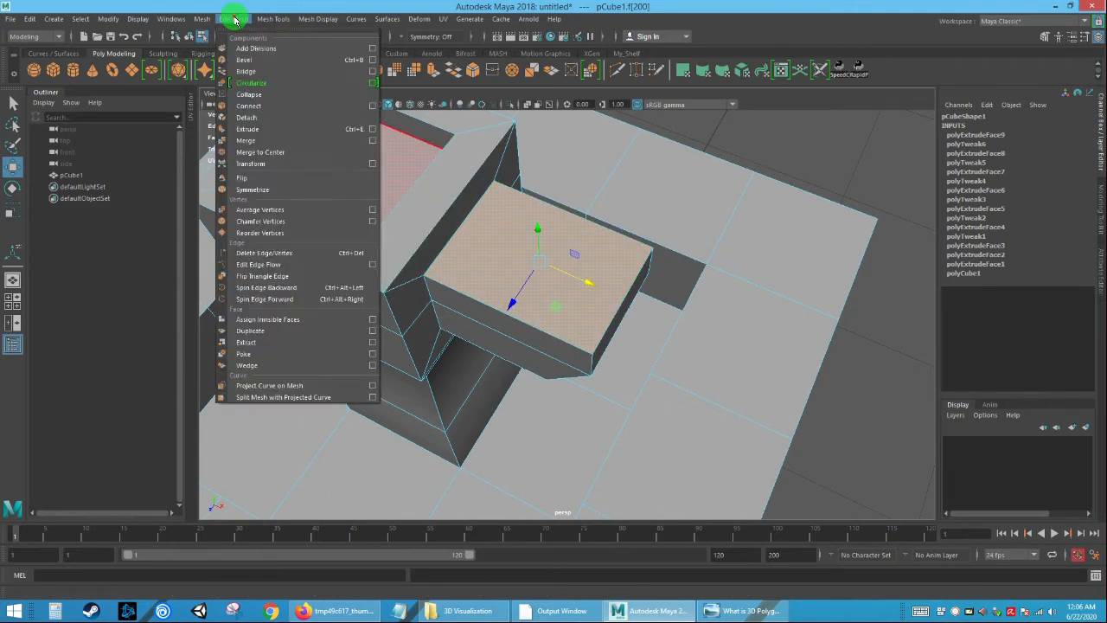
click(248, 130)
click(642, 309)
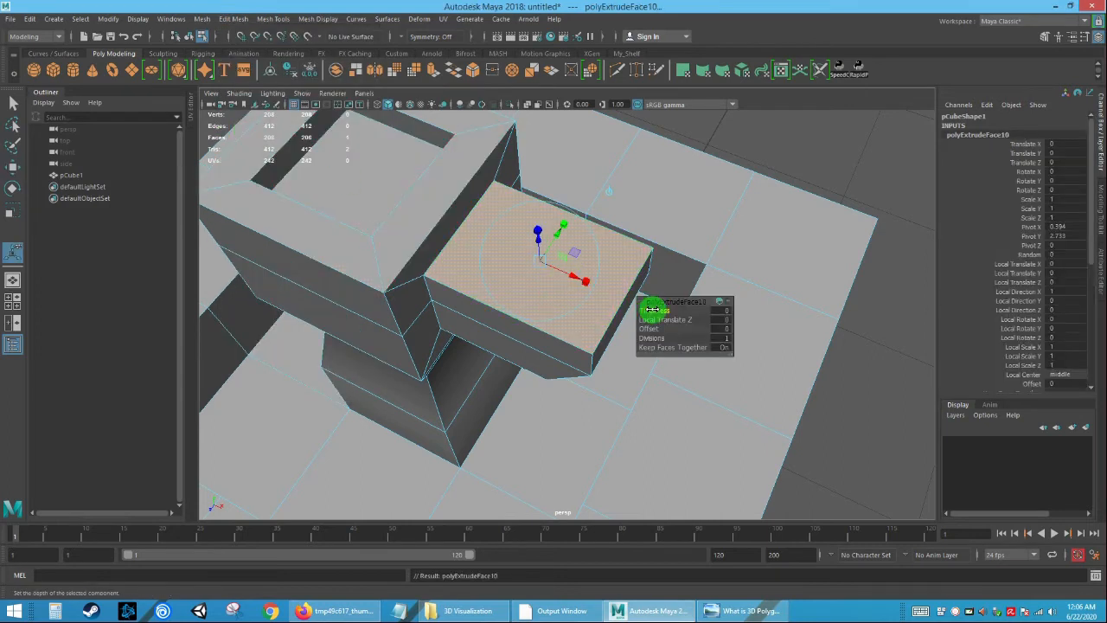
drag(648, 328, 649, 330)
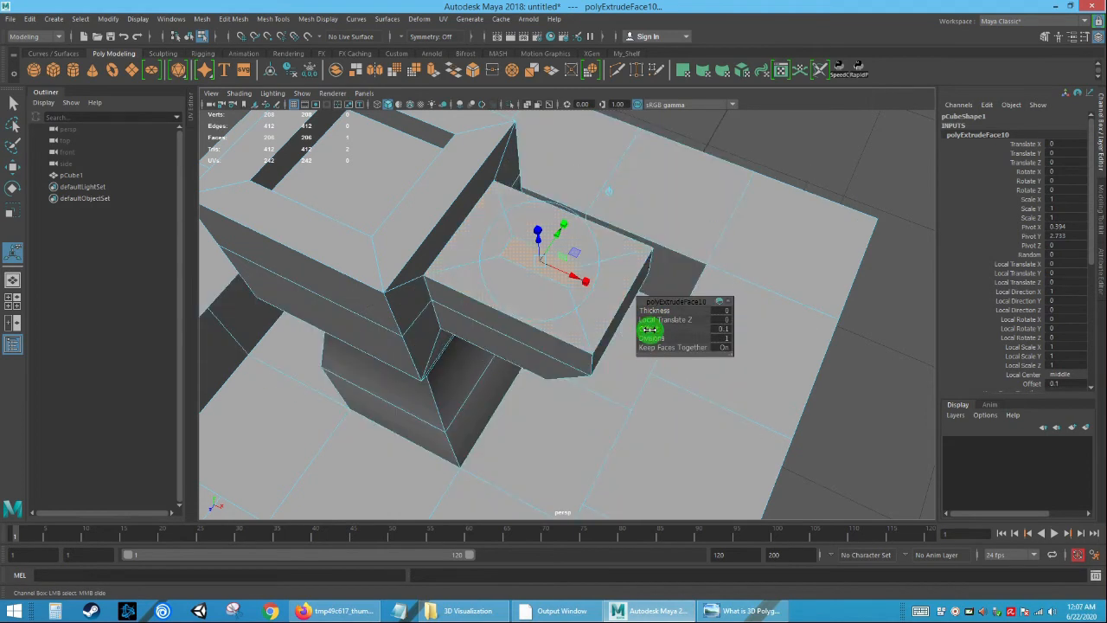
Reshape the inset face with the Scale tool, widening it across the arm and narrowing it along the arm's length.
key(r)
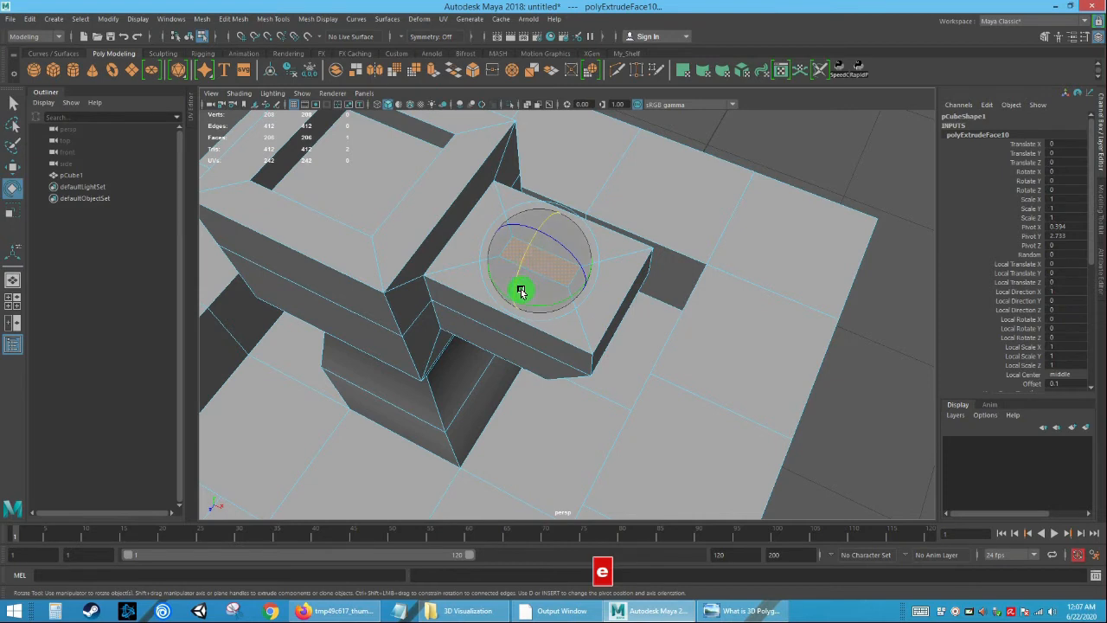
drag(517, 298, 497, 389)
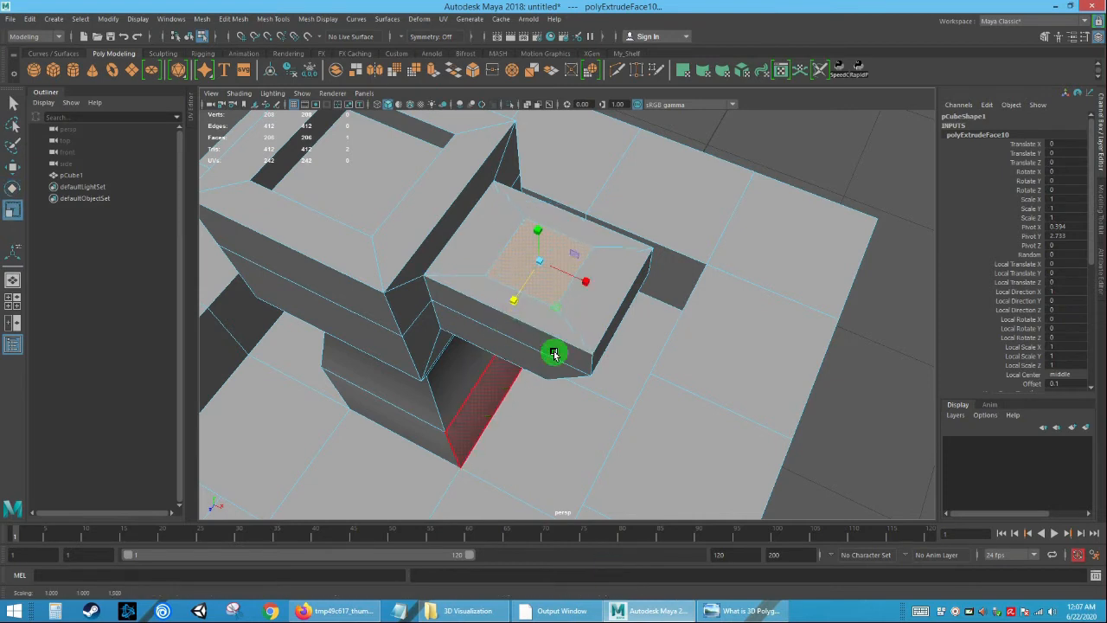
drag(586, 289, 573, 265)
Extrude the inset face on the arm upward with a local Z translation of 0.1 to form a small block.
key(w)
alt+middle_drag(574, 265, 568, 315)
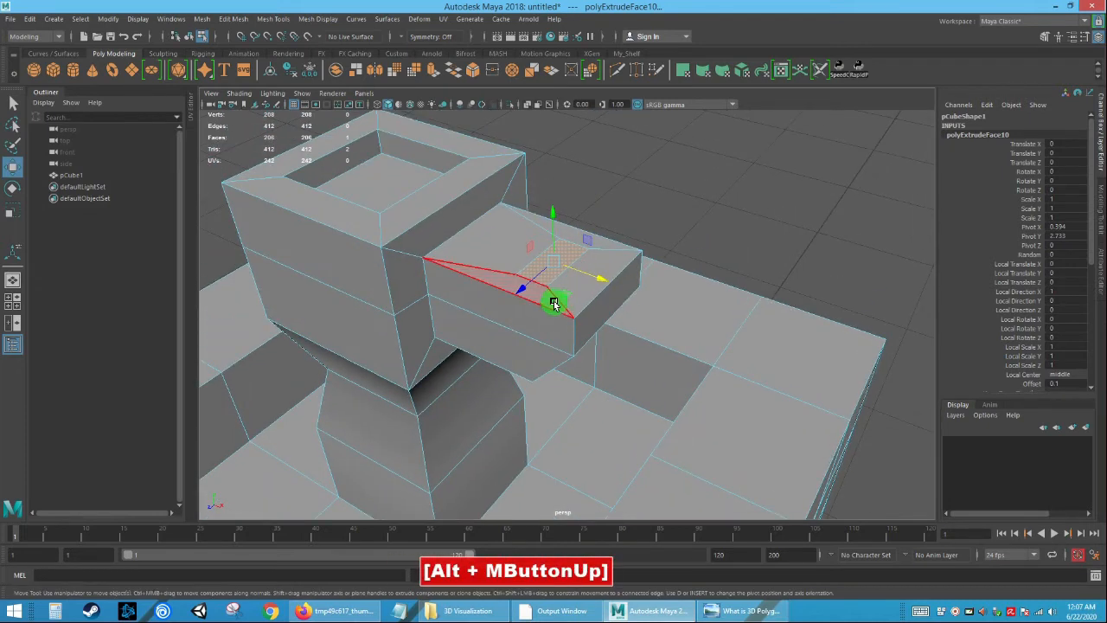
key(g)
drag(550, 236, 547, 193)
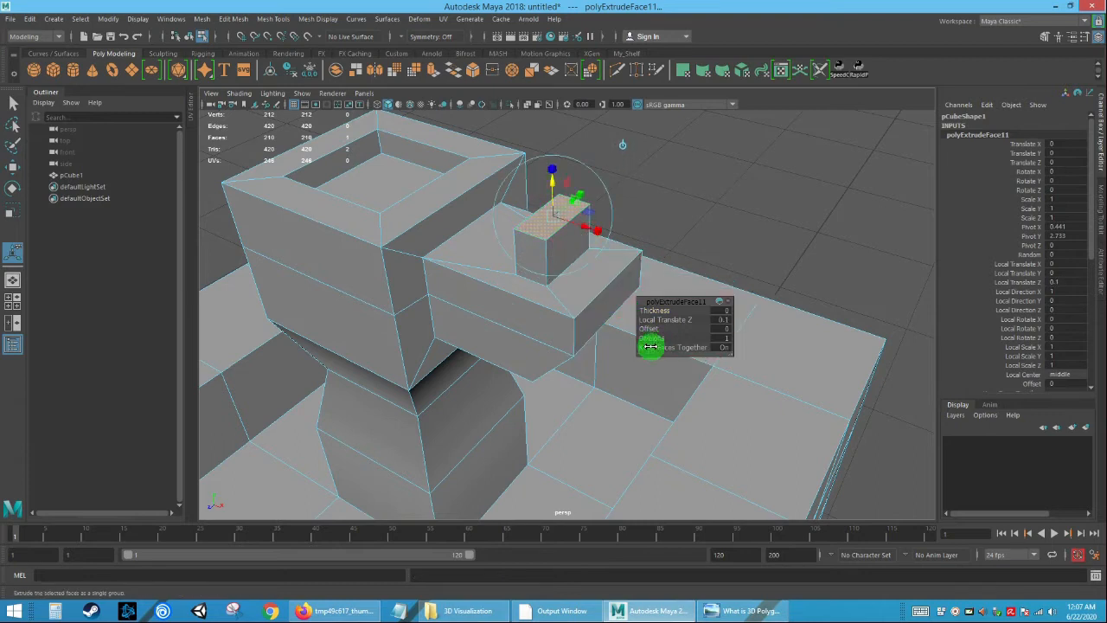
Set the small block's extrusion divisions to 3.
alt+drag(558, 305, 522, 282)
alt+right_drag(522, 282, 584, 337)
alt+middle_drag(558, 235, 527, 274)
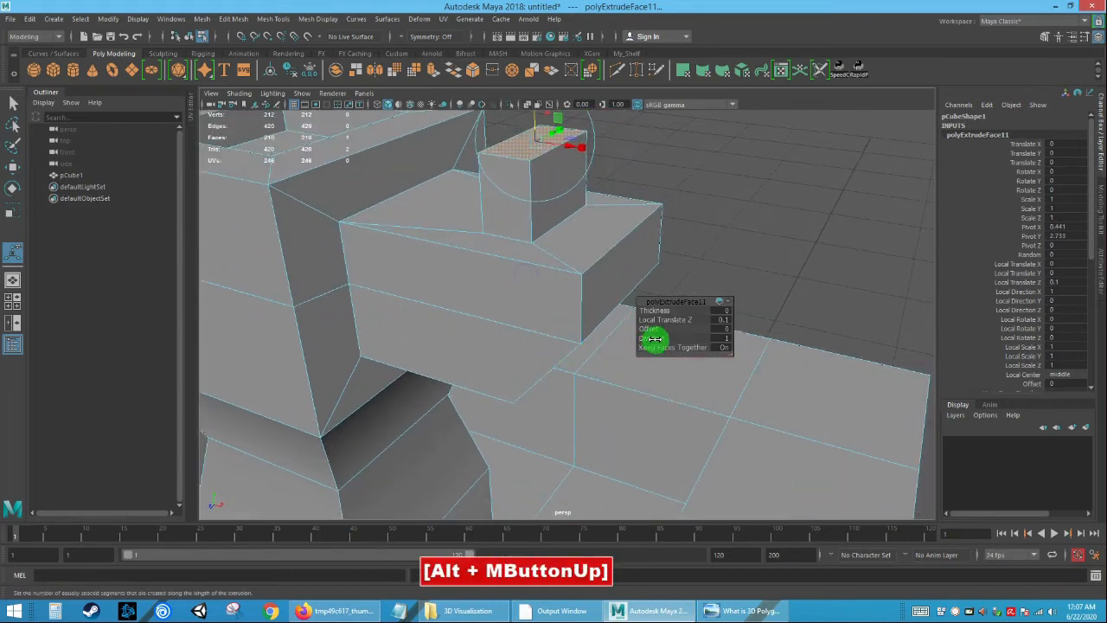
click(654, 338)
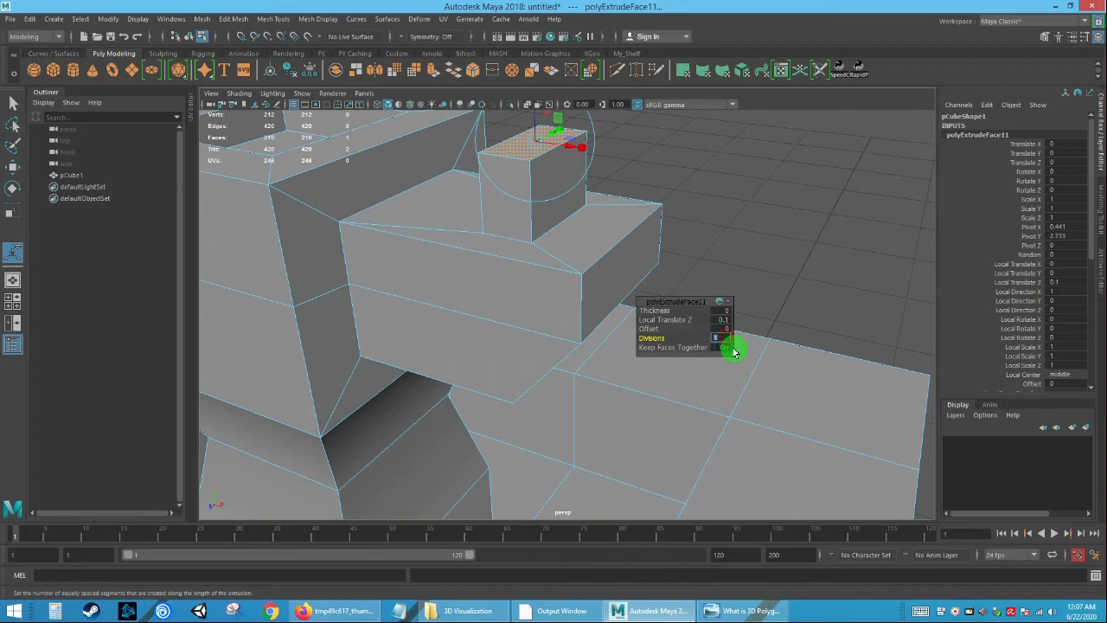
text(3)
key(Return)
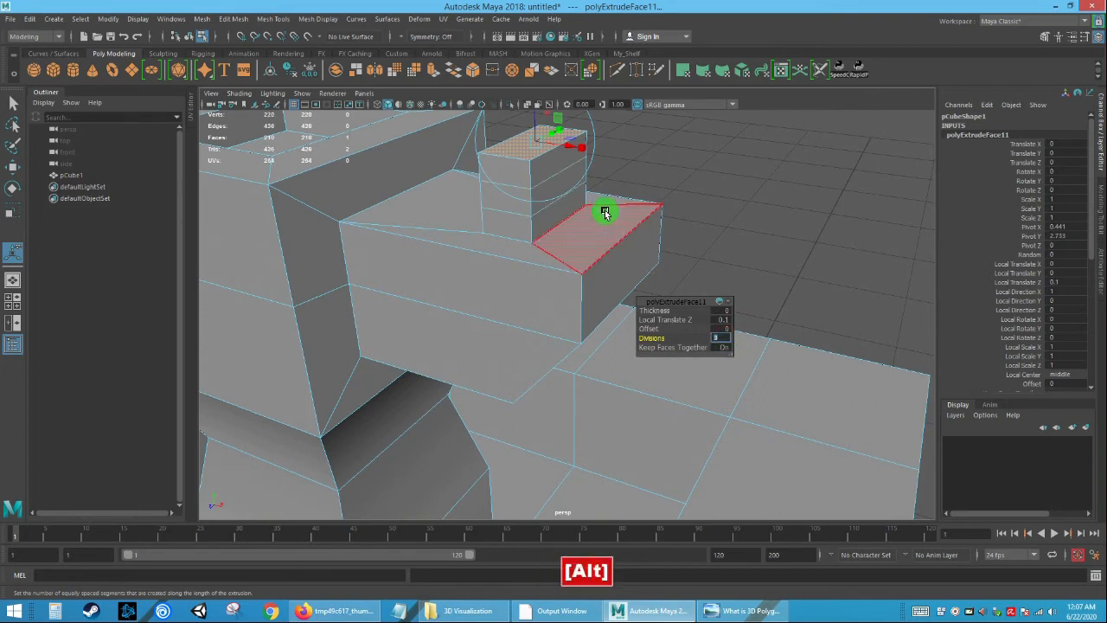
Try 10 divisions on the small block's extrusion, and set the divisions back to 3.
alt+drag(640, 168, 640, 228)
alt+middle_drag(640, 228, 574, 345)
alt+right_drag(574, 345, 470, 255)
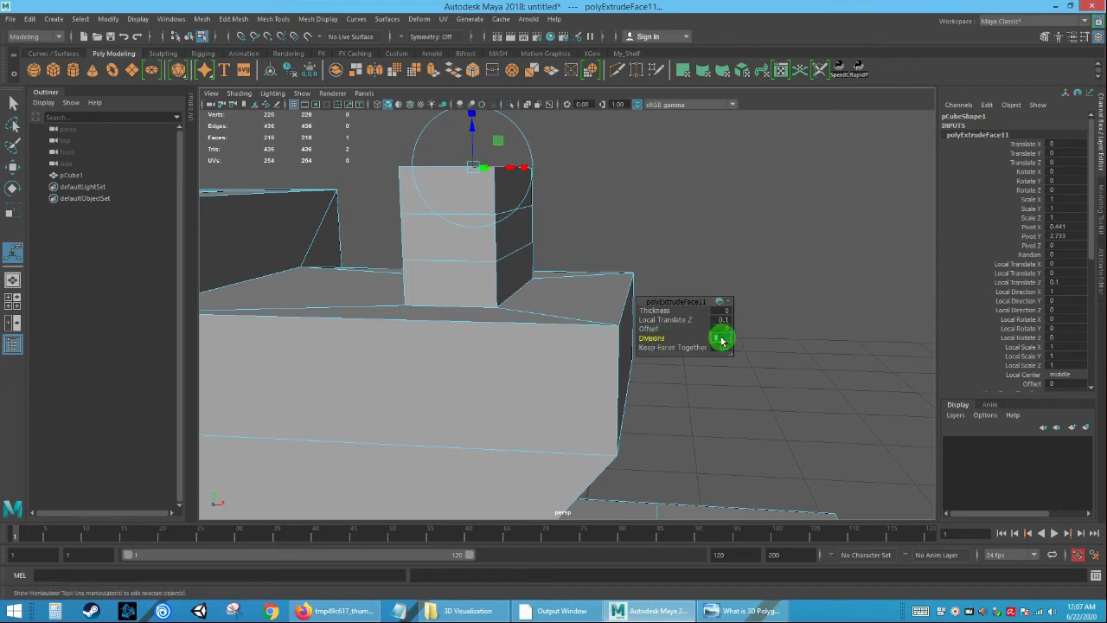
key(Return)
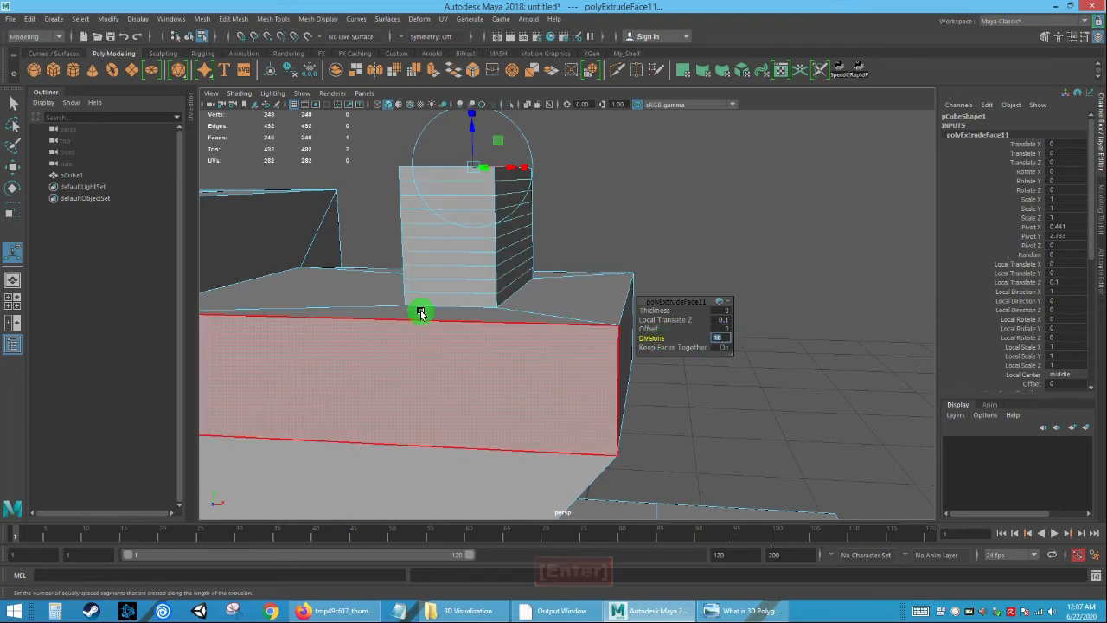
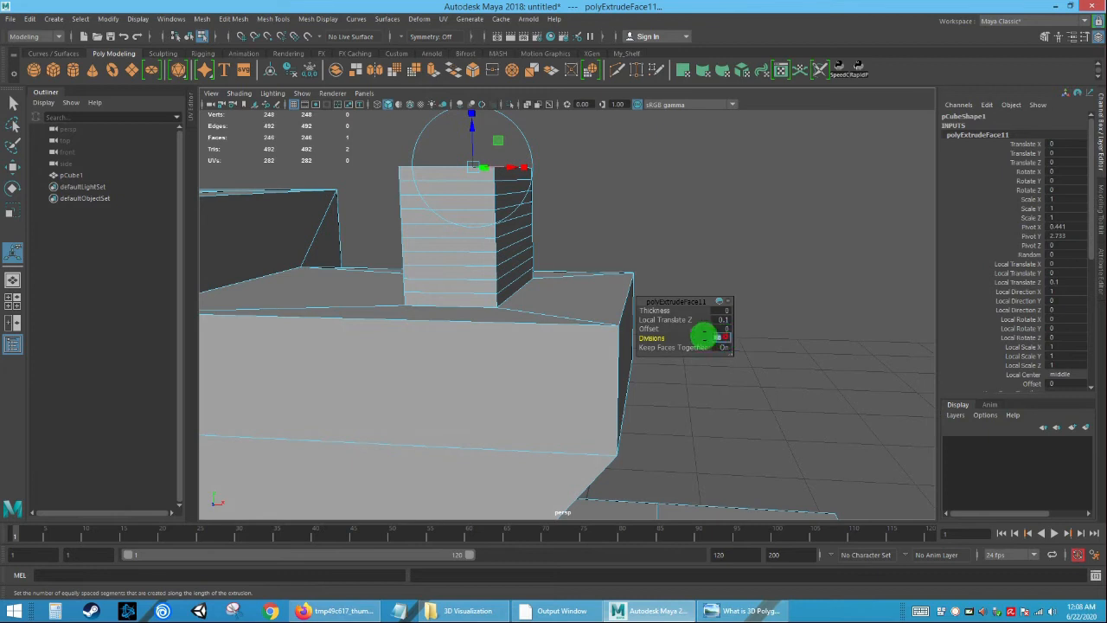
text(3)
key(Return)
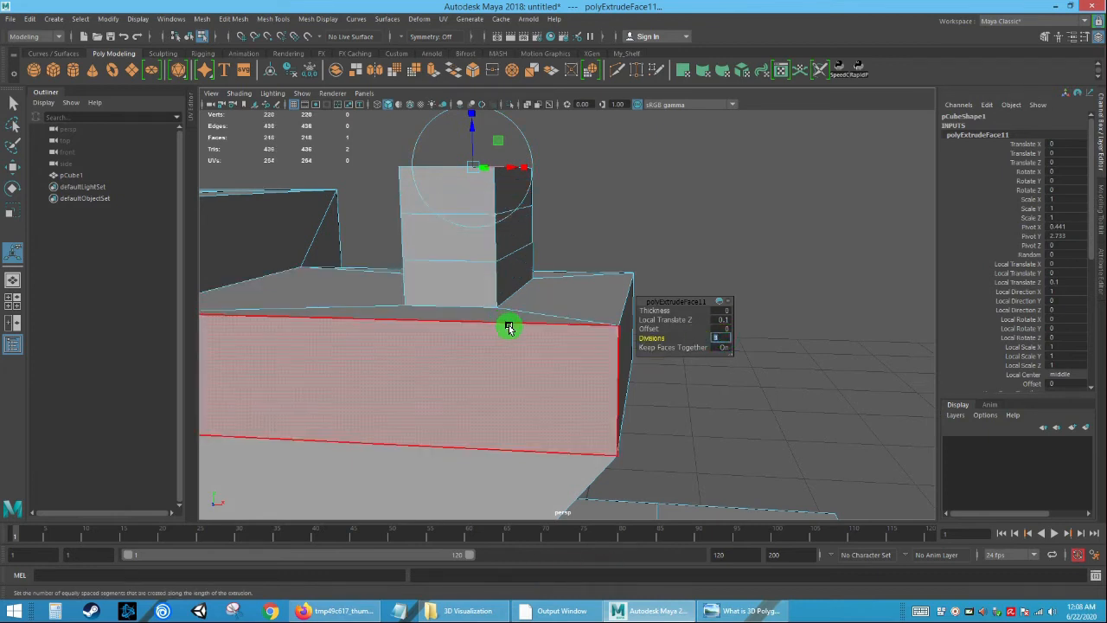
Finish the small block's divided extrusion and clear the face selection.
alt+drag(528, 392, 432, 407)
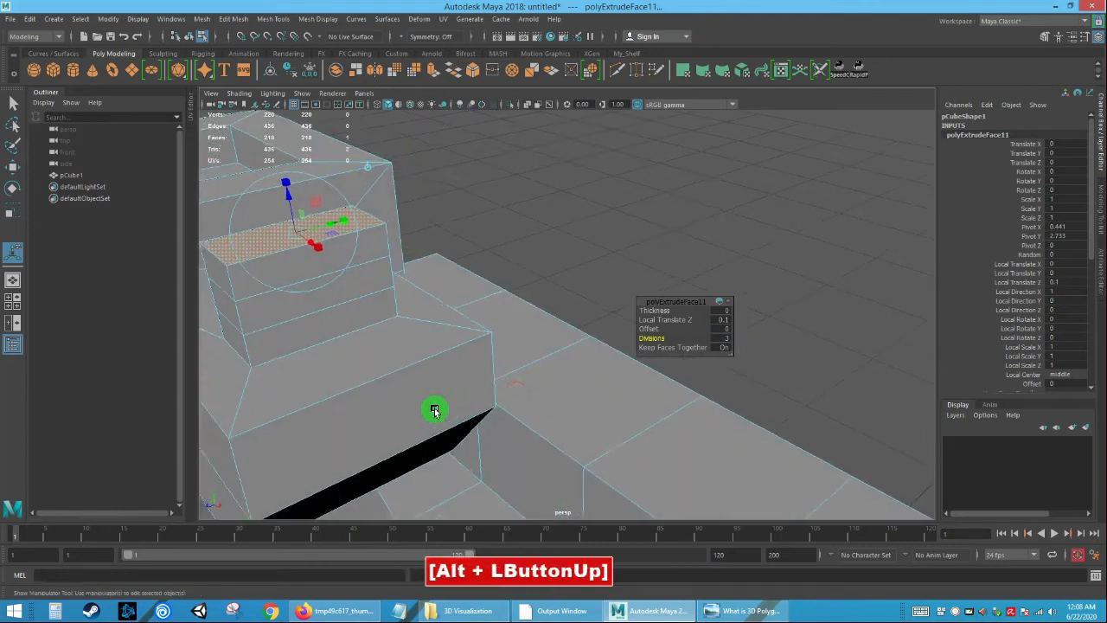
alt+middle_drag(432, 407, 549, 404)
alt+drag(549, 404, 497, 395)
alt+right_drag(496, 396, 484, 376)
alt+middle_drag(485, 376, 448, 375)
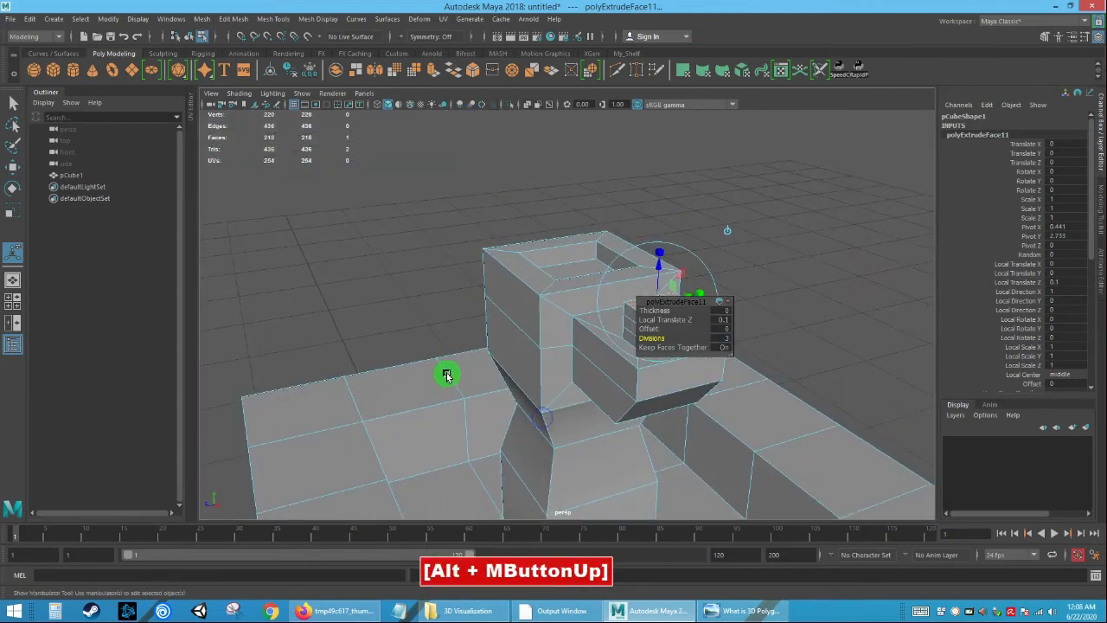
click(818, 324)
Select the four side faces of the middle division around the small block on the arm.
alt+drag(818, 324, 729, 346)
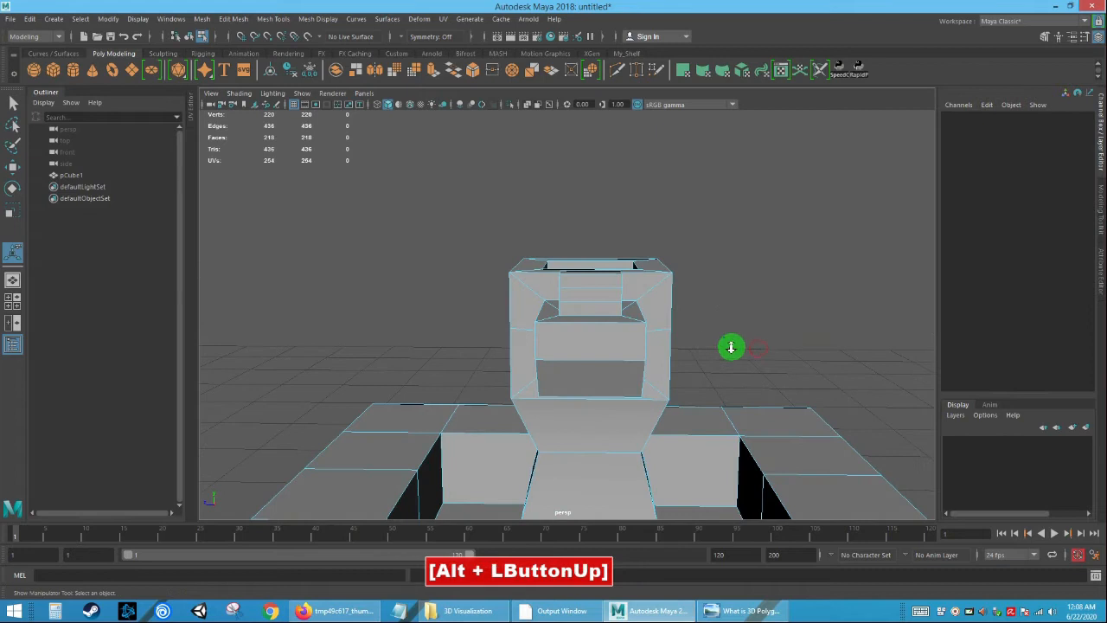
alt+right_drag(729, 346, 722, 339)
alt+drag(722, 339, 321, 335)
click(767, 340)
shift+click(403, 346)
alt+drag(403, 346, 462, 445)
alt+middle_drag(462, 444, 464, 361)
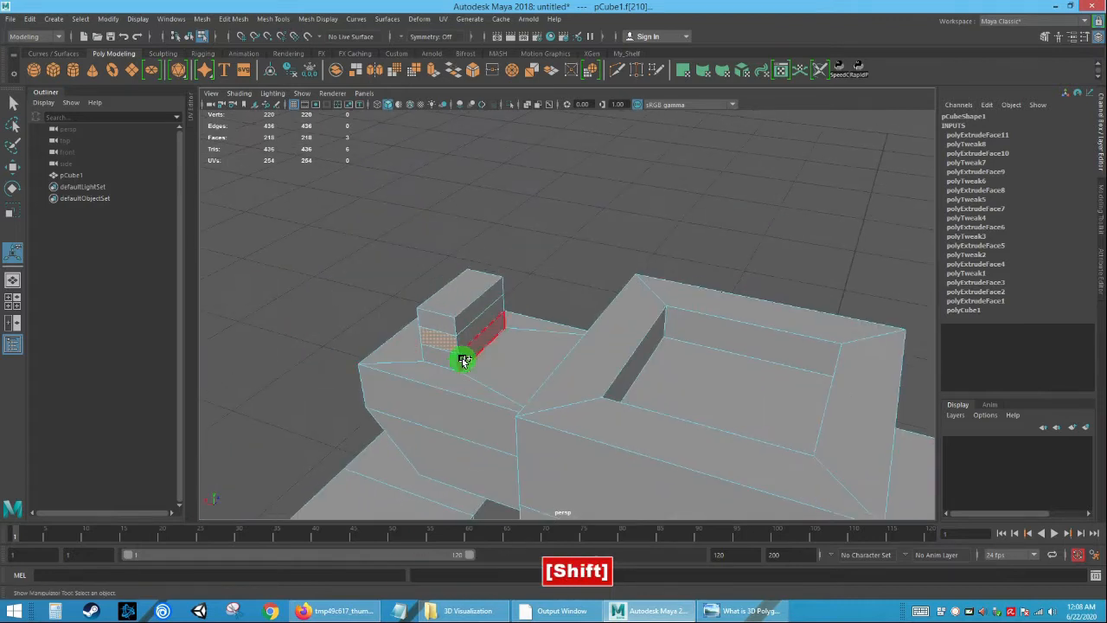
shift+click(465, 334)
alt+drag(465, 333, 314, 346)
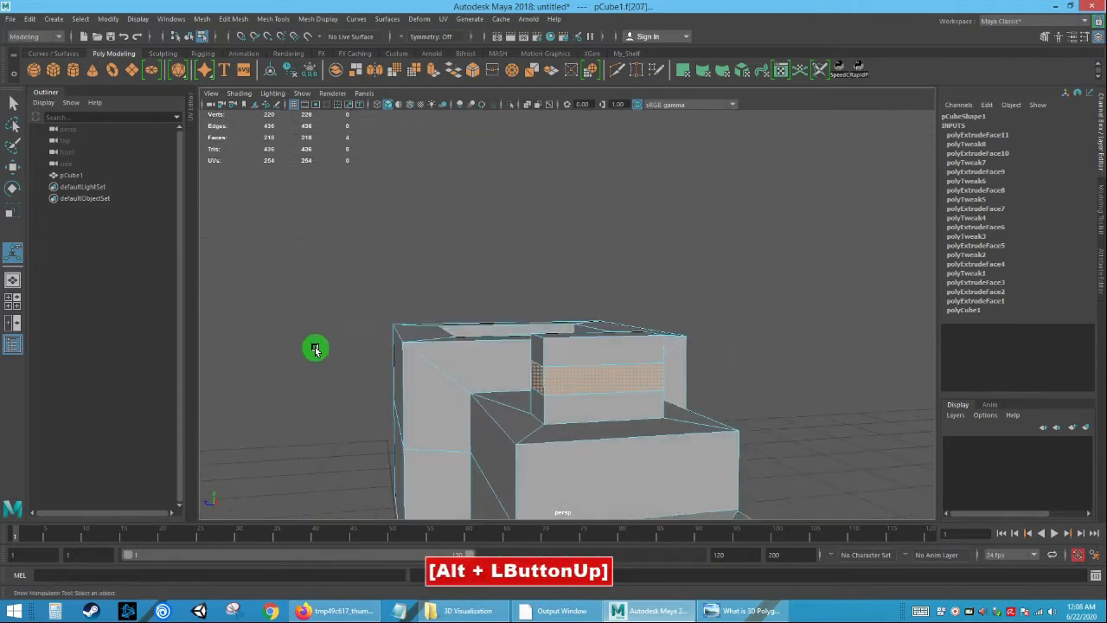
alt+middle_drag(761, 422, 653, 337)
alt+drag(653, 337, 660, 354)
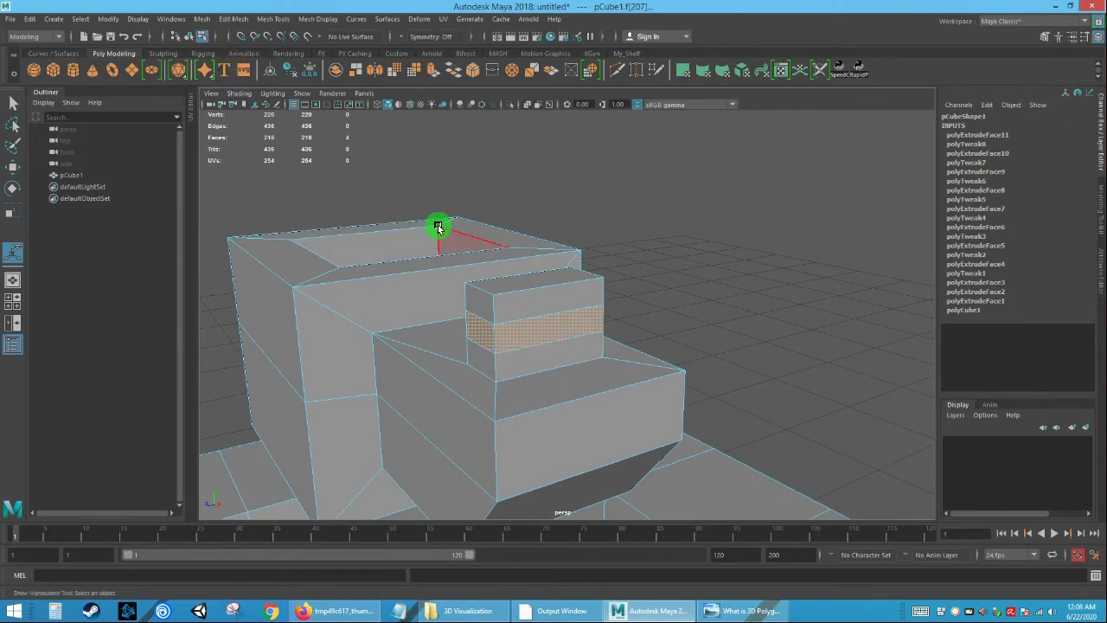
Extrude the middle band of faces outward with the Thickness value to form a ledge around the small block.
key(ctrl+e)
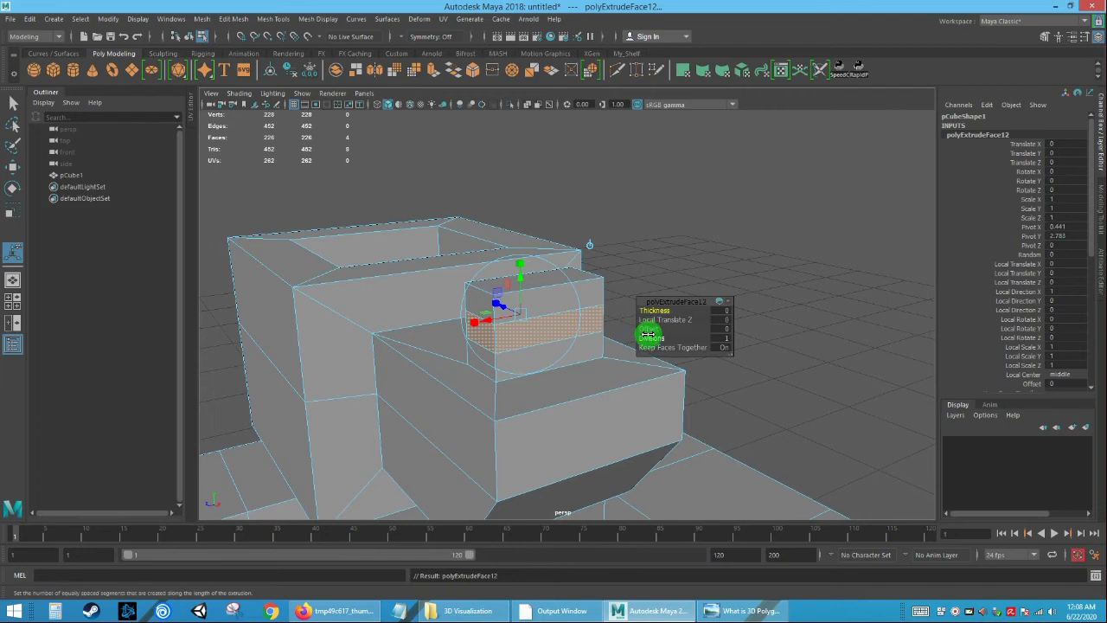
drag(653, 309, 654, 310)
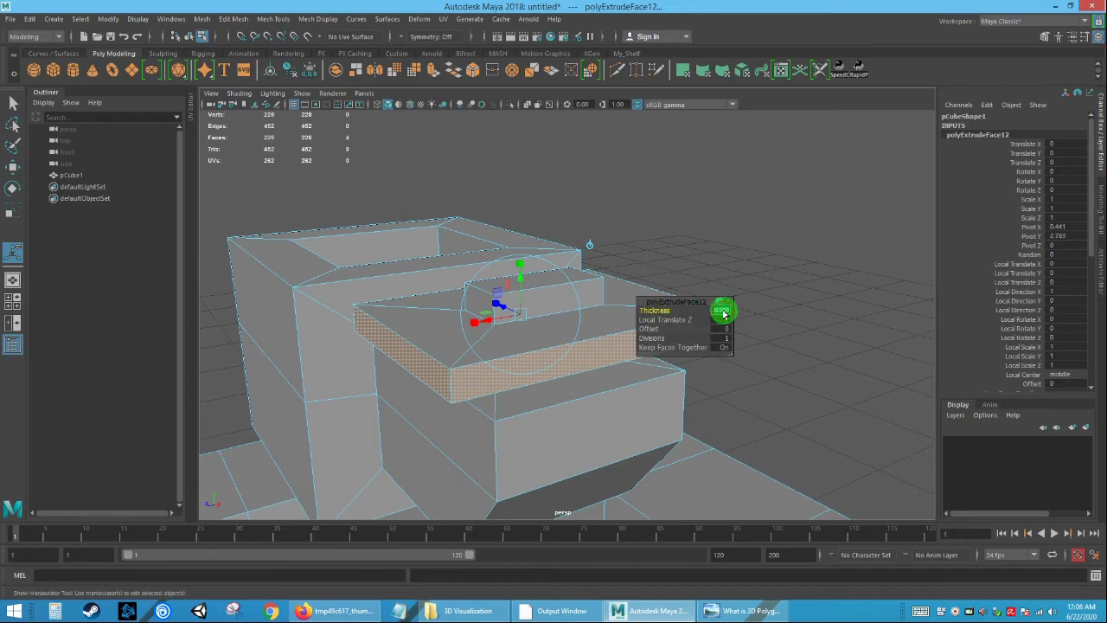
key(Return)
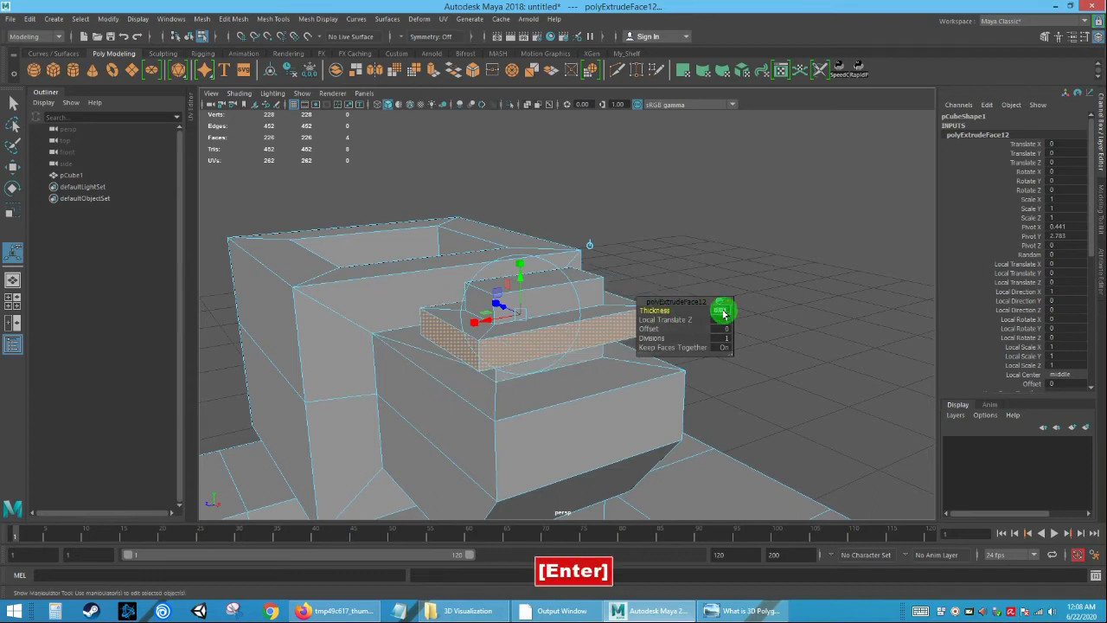
click(762, 251)
Examine the ledge on the small block and the rest of the extruded model from several angles.
alt+drag(724, 302, 586, 274)
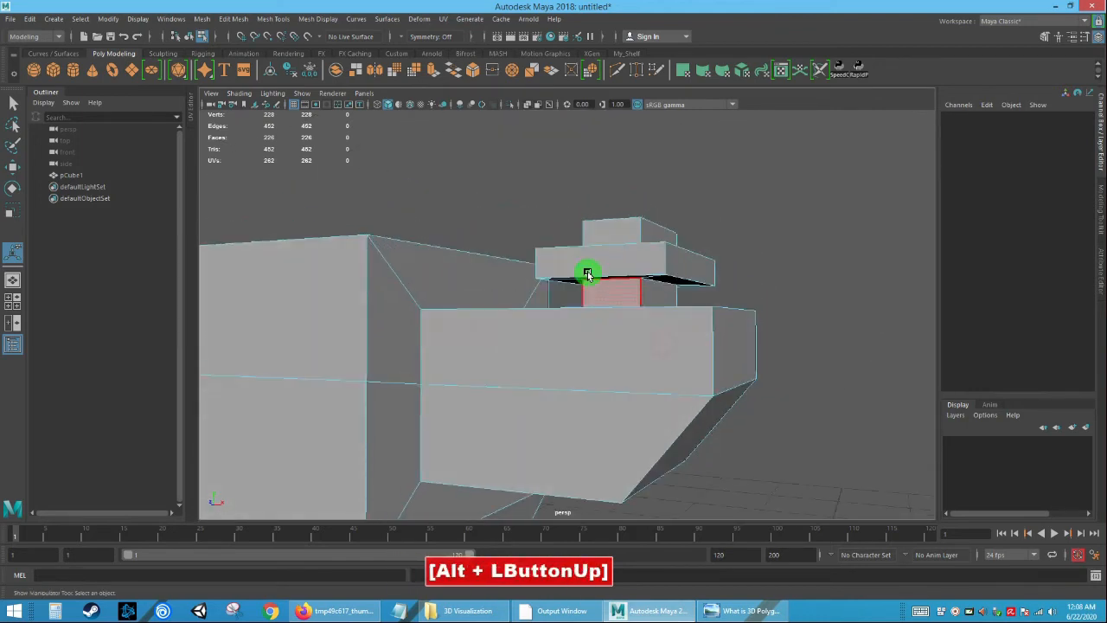
alt+drag(666, 267, 616, 327)
alt+right_drag(640, 369, 511, 329)
alt+drag(527, 329, 493, 342)
alt+drag(559, 366, 688, 269)
alt+right_drag(692, 271, 550, 407)
alt+drag(472, 411, 495, 410)
alt+right_drag(496, 411, 413, 389)
alt+middle_drag(413, 390, 498, 340)
alt+drag(653, 343, 497, 326)
mouse_move(496, 326)
alt+right_down()
mouse_move(482, 311)
mouse_move(494, 313)
alt+right_up()
alt+drag(495, 313, 634, 319)
alt+right_drag(634, 319, 478, 259)
alt+drag(478, 260, 495, 316)
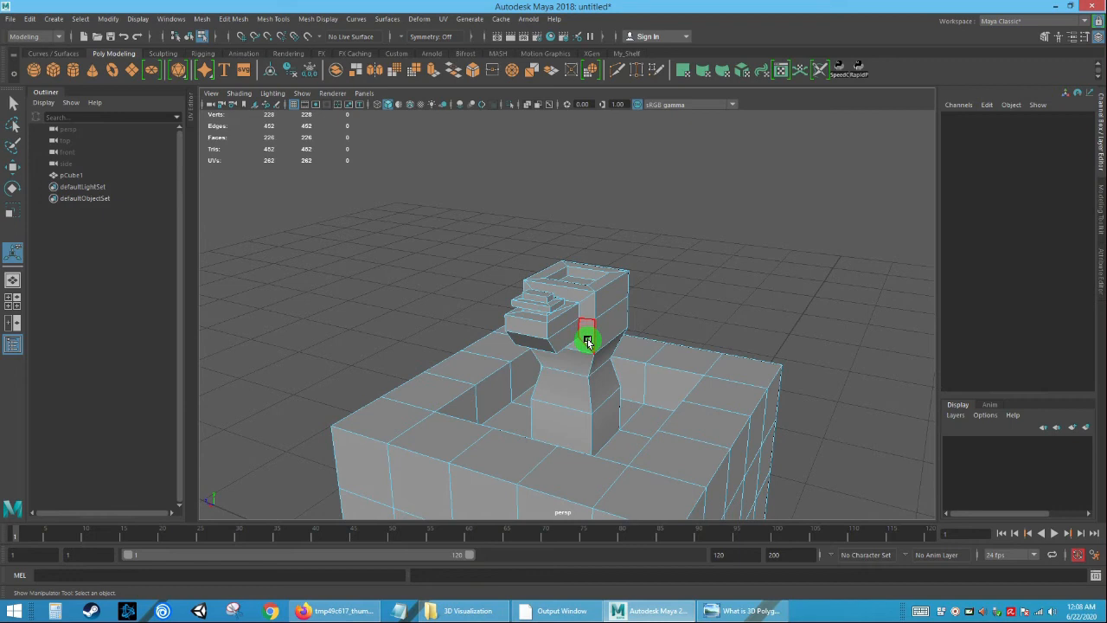
alt+drag(589, 390, 643, 403)
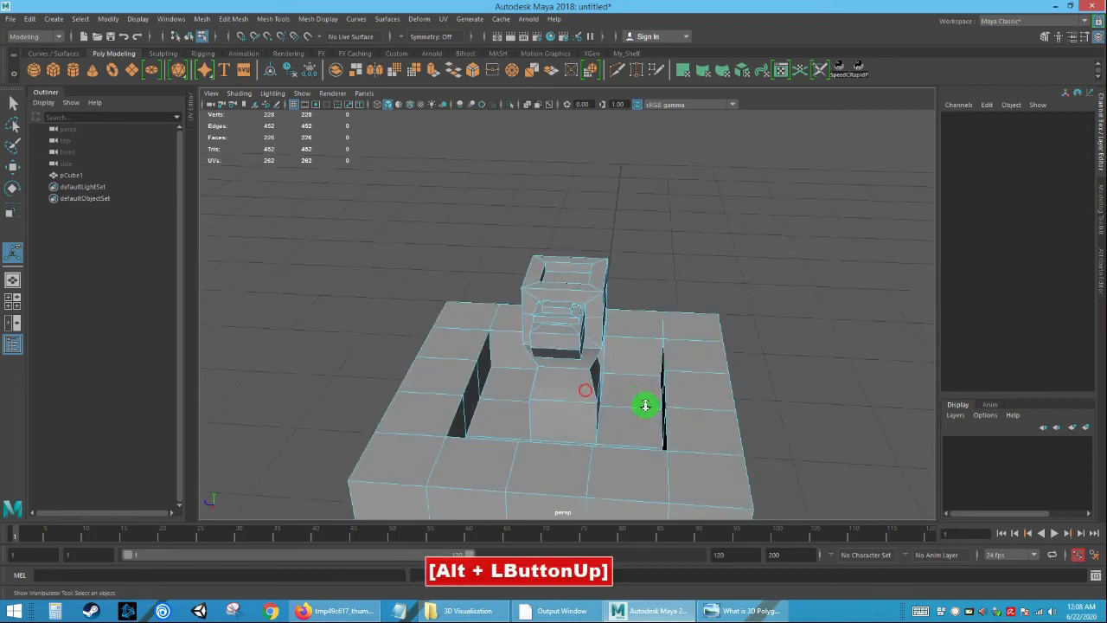
alt+right_drag(643, 403, 556, 380)
alt+drag(556, 381, 551, 353)
alt+right_drag(550, 354, 547, 326)
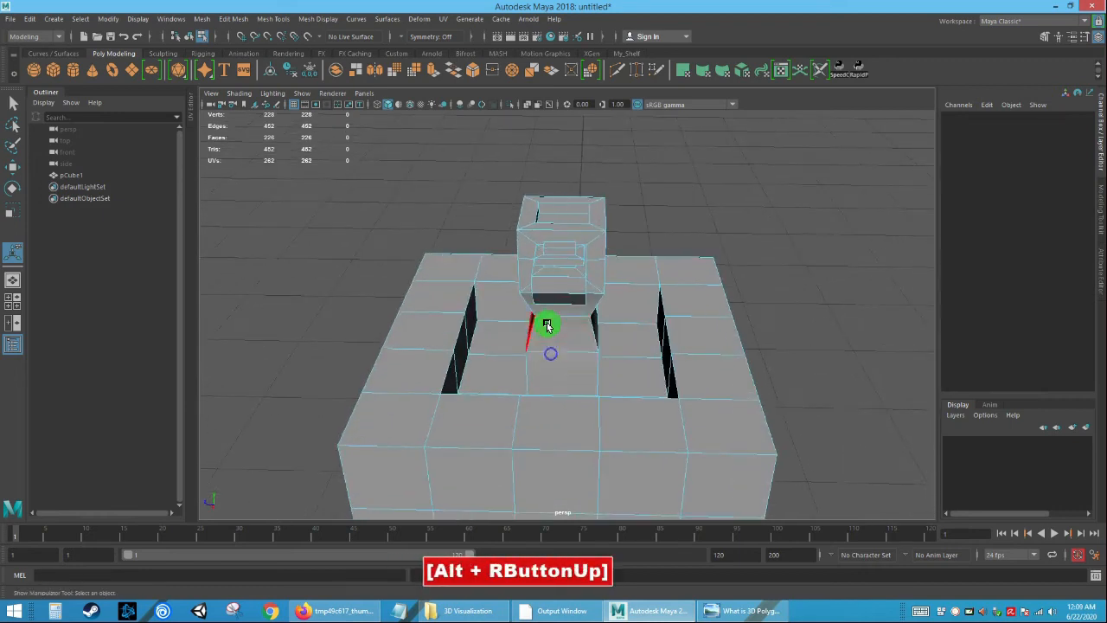
Return to object mode, deselect the cube and inspect the shaded model up close and as a whole.
right_drag(574, 270, 640, 249)
click(822, 217)
alt+drag(771, 370, 642, 351)
alt+right_drag(642, 351, 610, 265)
alt+right_drag(644, 327, 649, 384)
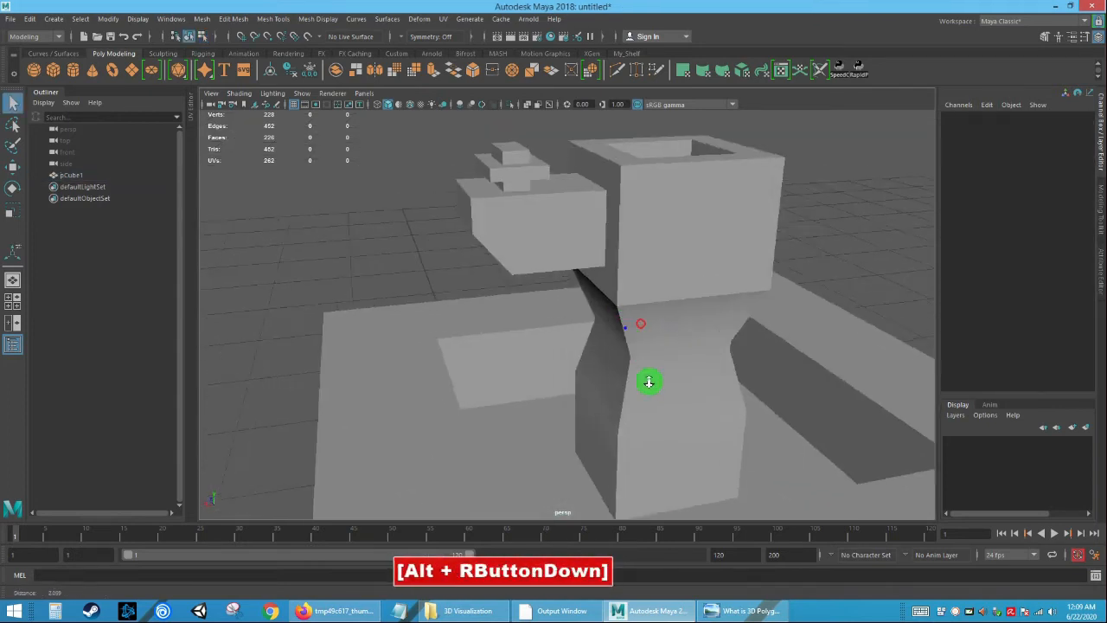
alt+drag(649, 383, 652, 314)
alt+middle_drag(652, 314, 621, 276)
alt+drag(674, 346, 715, 347)
alt+right_drag(715, 347, 548, 285)
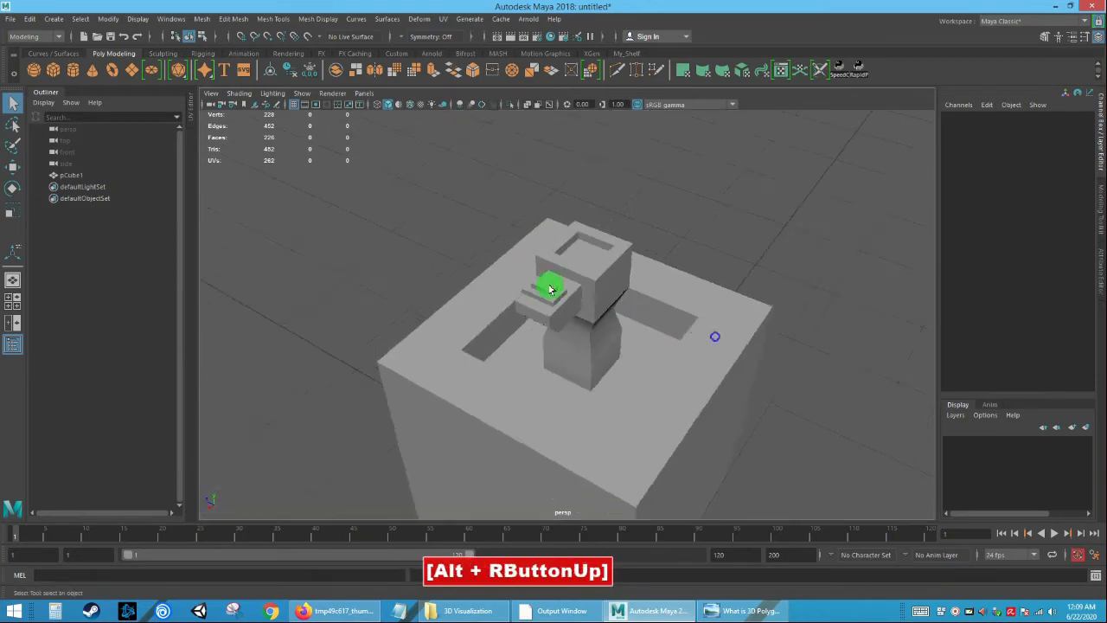
alt+drag(549, 284, 589, 303)
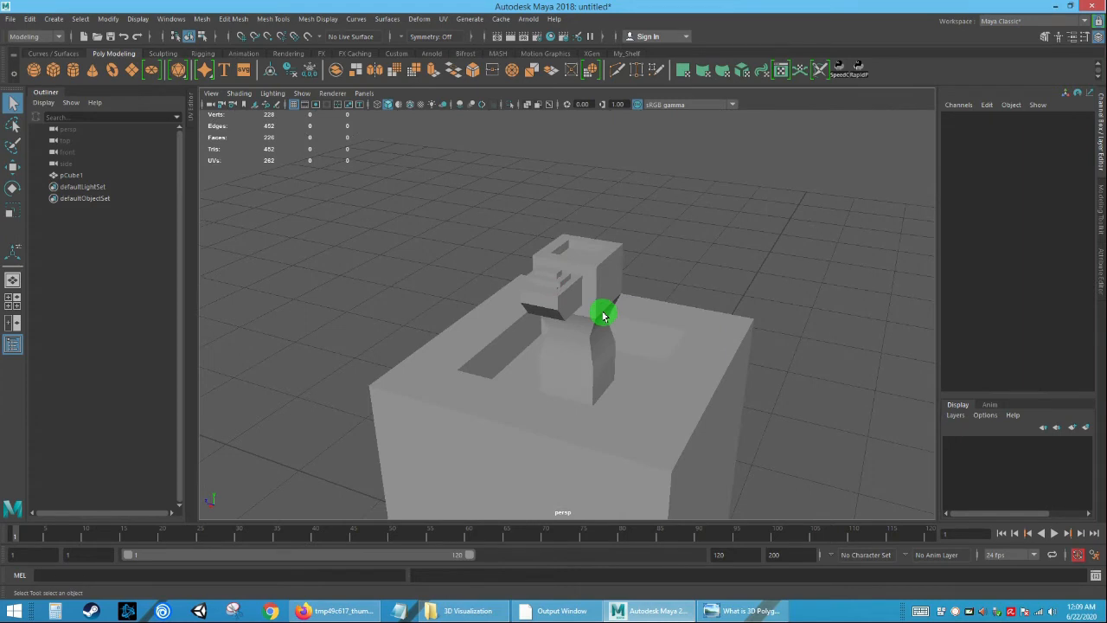
alt+drag(561, 346, 581, 334)
alt+right_drag(564, 338, 640, 414)
alt+middle_drag(568, 293, 578, 330)
alt+right_drag(580, 351, 682, 486)
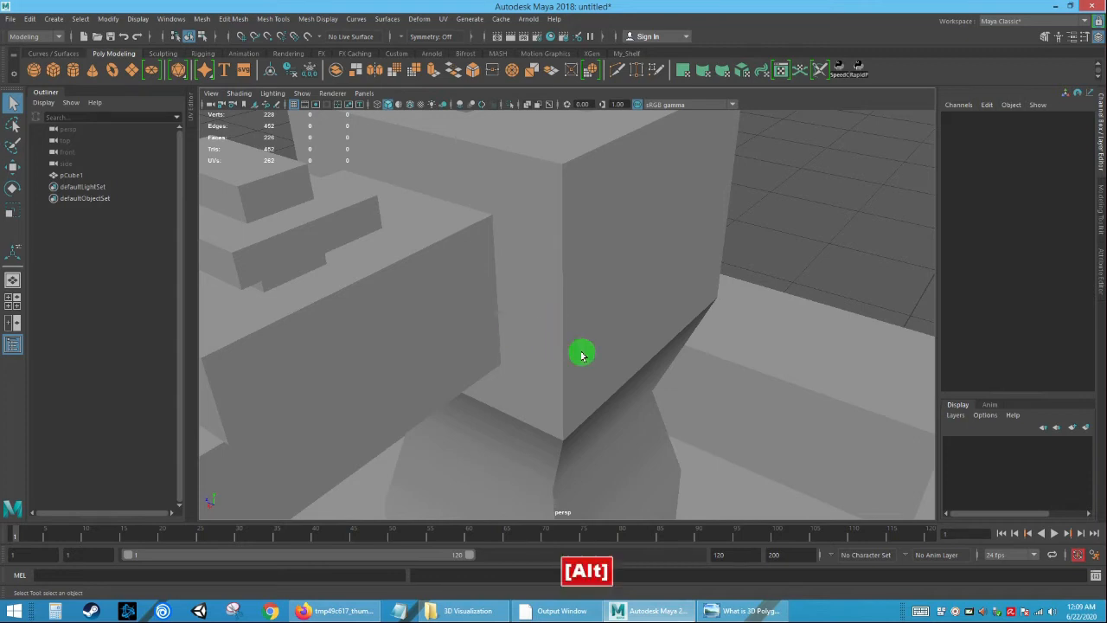
alt+right_drag(587, 352, 485, 285)
alt+drag(486, 286, 543, 312)
alt+right_drag(543, 313, 589, 332)
alt+middle_drag(589, 332, 653, 363)
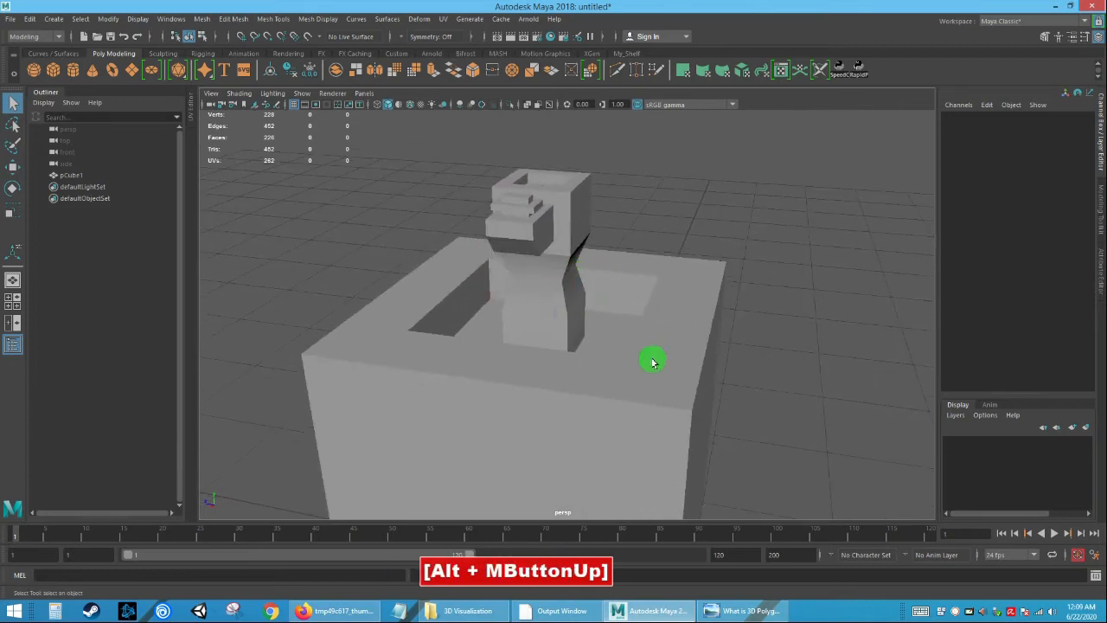
Select the cube and switch it to edge selection mode, with the upper rim in view.
click(652, 361)
alt+drag(548, 351, 545, 364)
alt+middle_drag(546, 364, 542, 349)
alt+right_drag(542, 348, 512, 354)
alt+drag(511, 354, 519, 341)
alt+right_drag(519, 341, 652, 418)
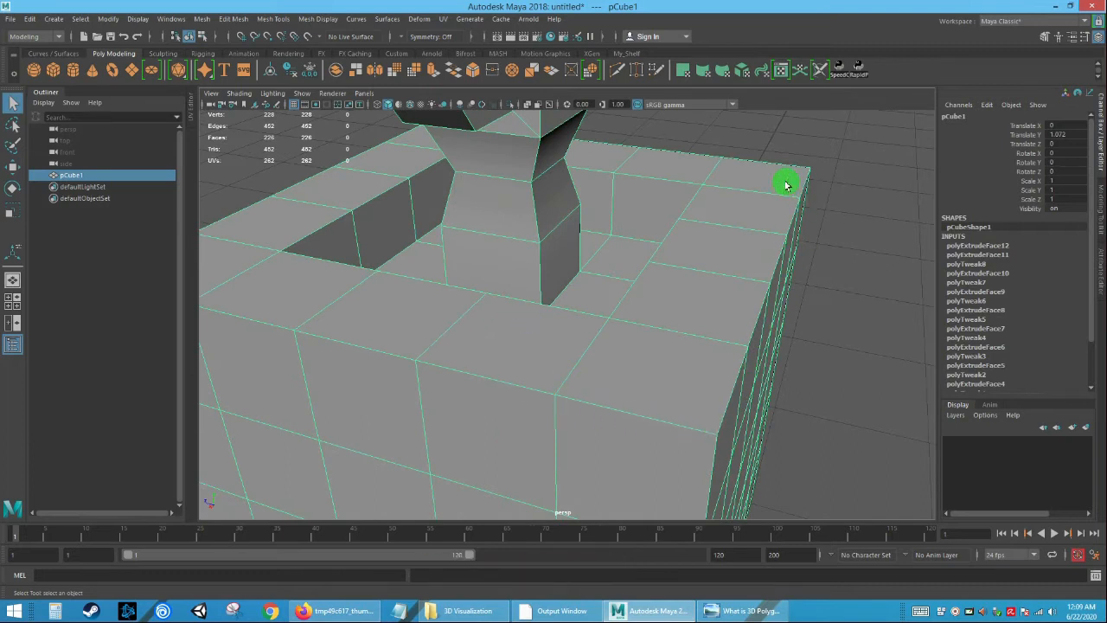
alt+drag(462, 339, 424, 306)
alt+right_drag(425, 306, 388, 274)
alt+drag(388, 275, 450, 317)
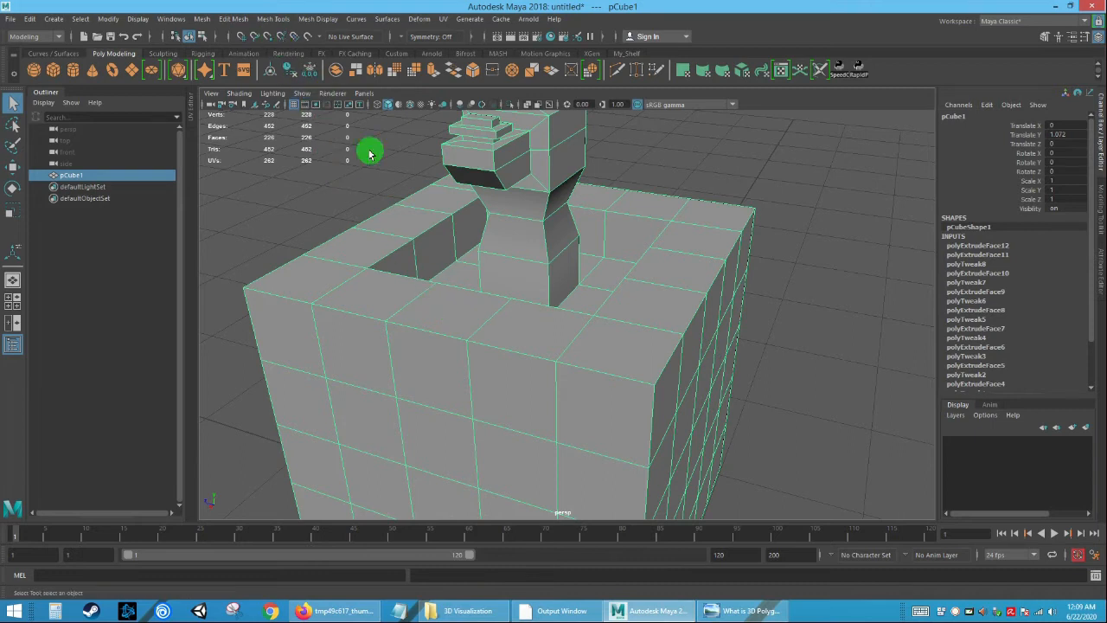
right_drag(446, 314, 442, 261)
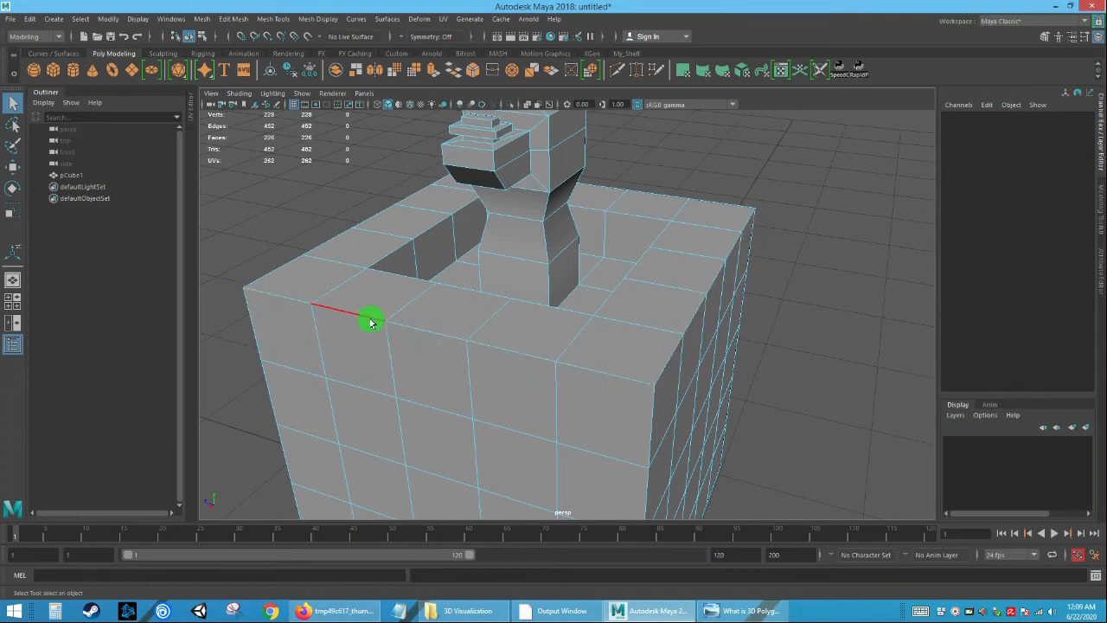
Select all outer edges along the four sides of the cube's upper rim.
click(602, 374)
alt+drag(473, 358, 565, 354)
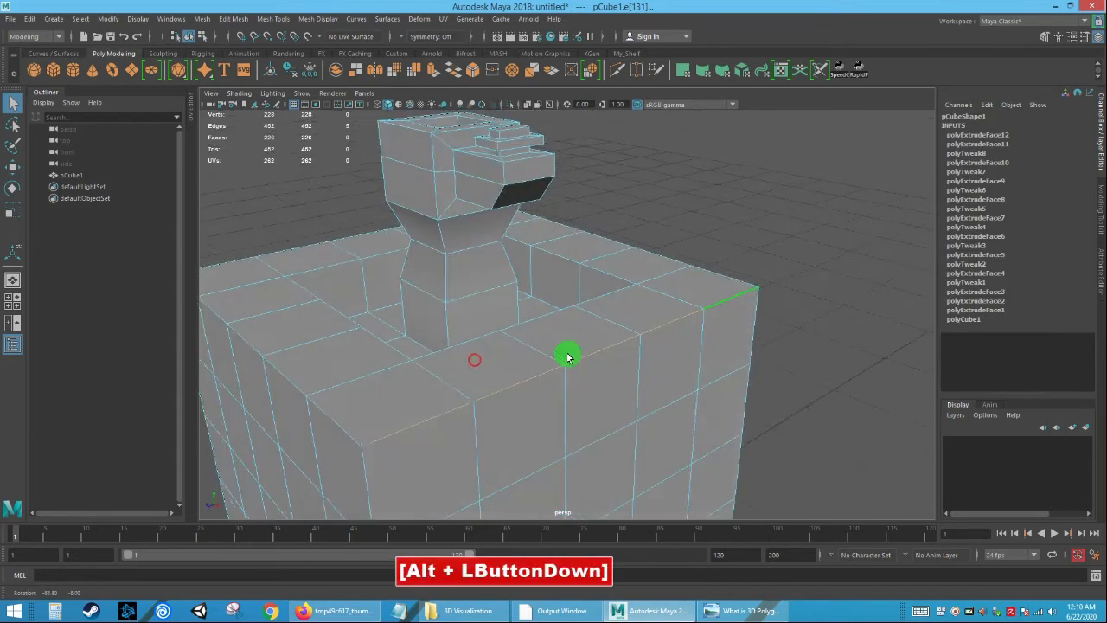
alt+middle_drag(386, 447, 475, 396)
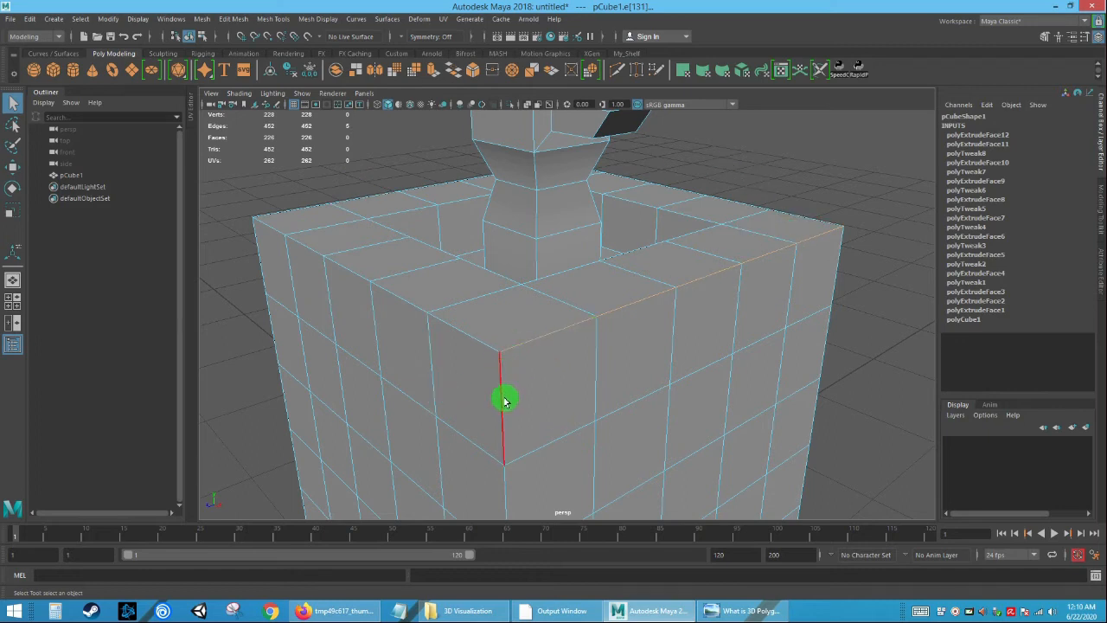
alt+drag(469, 344, 558, 415)
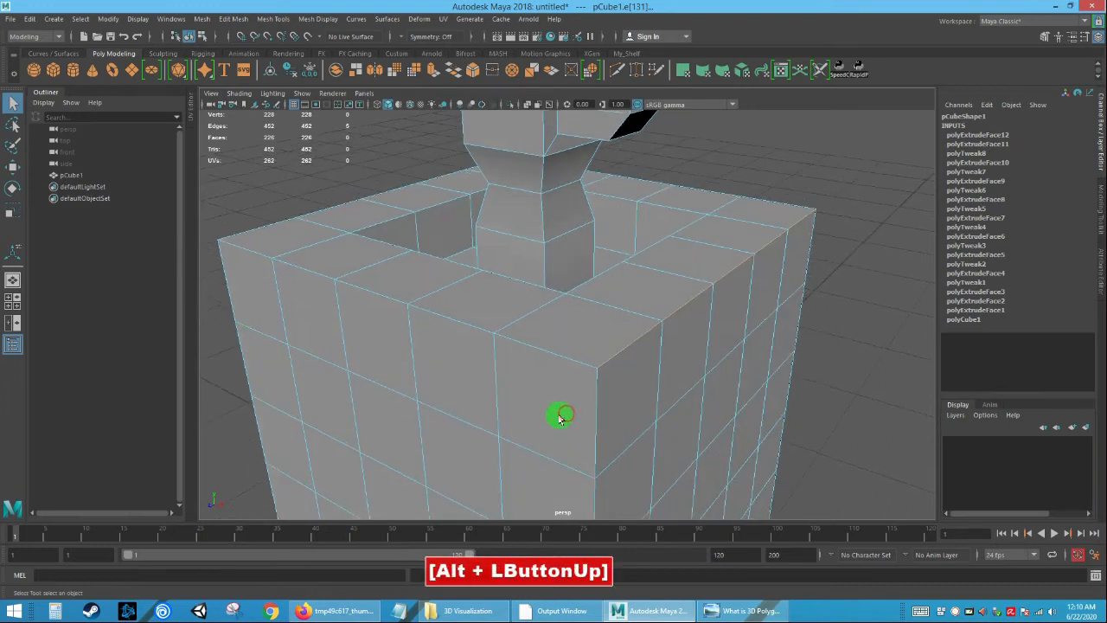
ctrl+shift+click(553, 357)
alt+drag(458, 373, 659, 350)
ctrl+shift+click(740, 328)
alt+drag(731, 332, 628, 355)
ctrl+shift+click(672, 331)
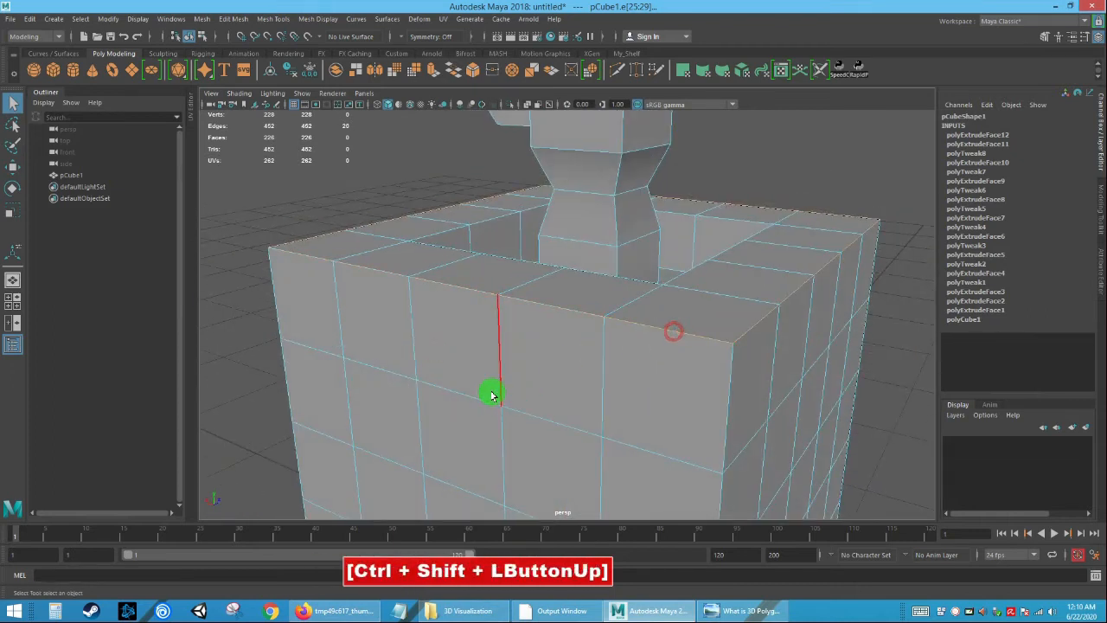
Check the edge selection around the cube's upper rim from several sides.
alt+right_drag(493, 366, 454, 337)
alt+drag(454, 338, 620, 341)
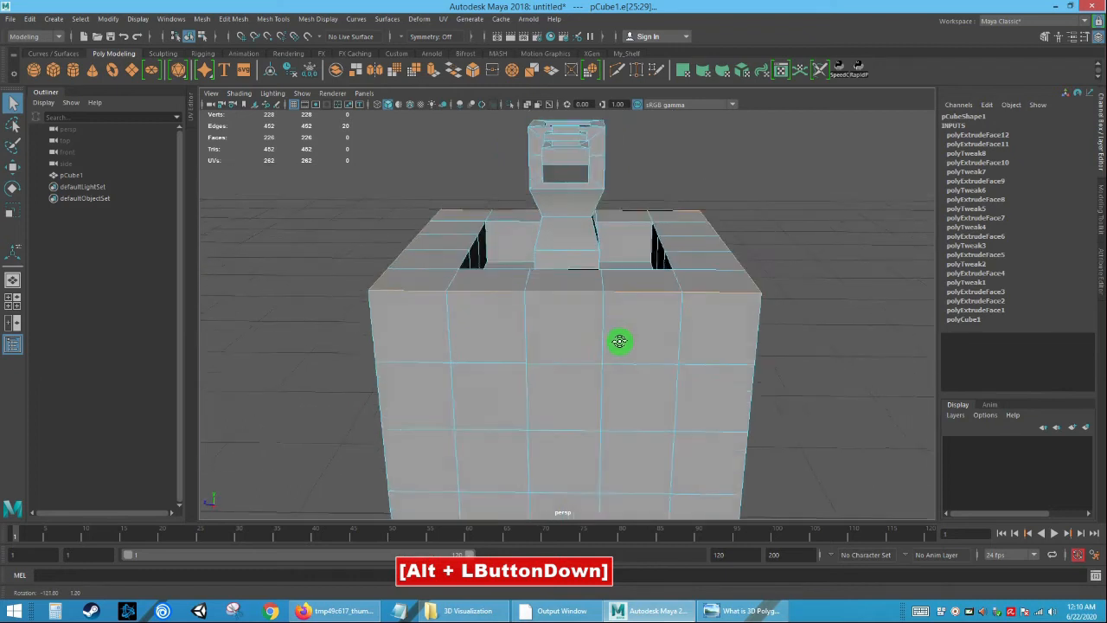
alt+right_drag(620, 342, 641, 381)
alt+drag(641, 382, 579, 375)
alt+right_drag(578, 376, 610, 400)
alt+drag(610, 401, 700, 395)
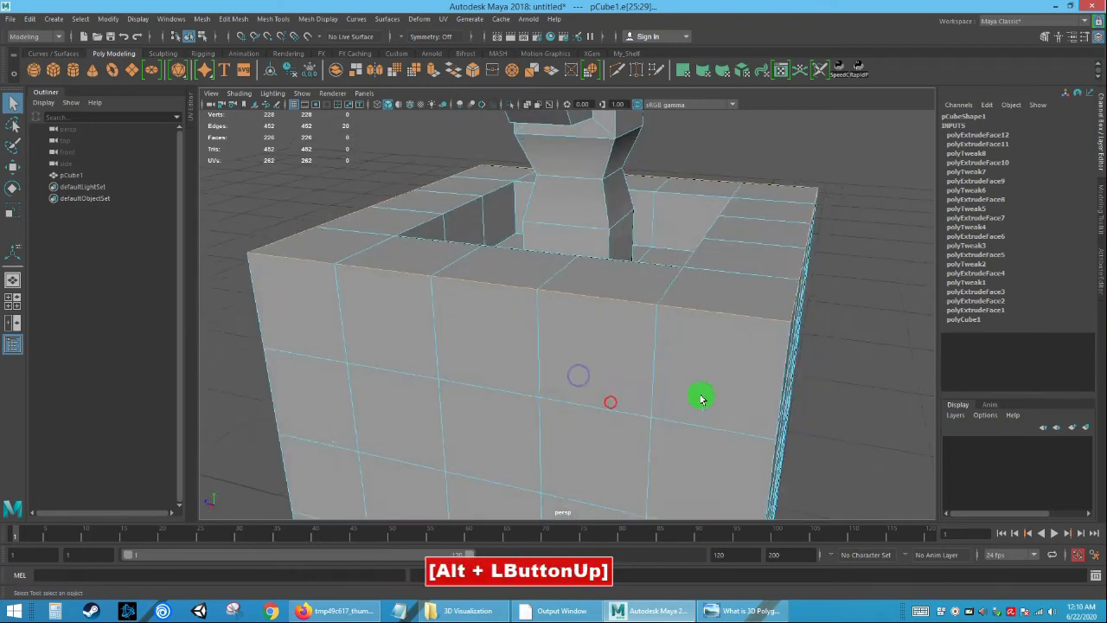
alt+middle_drag(700, 396, 553, 400)
alt+drag(553, 400, 522, 403)
alt+middle_drag(522, 403, 600, 422)
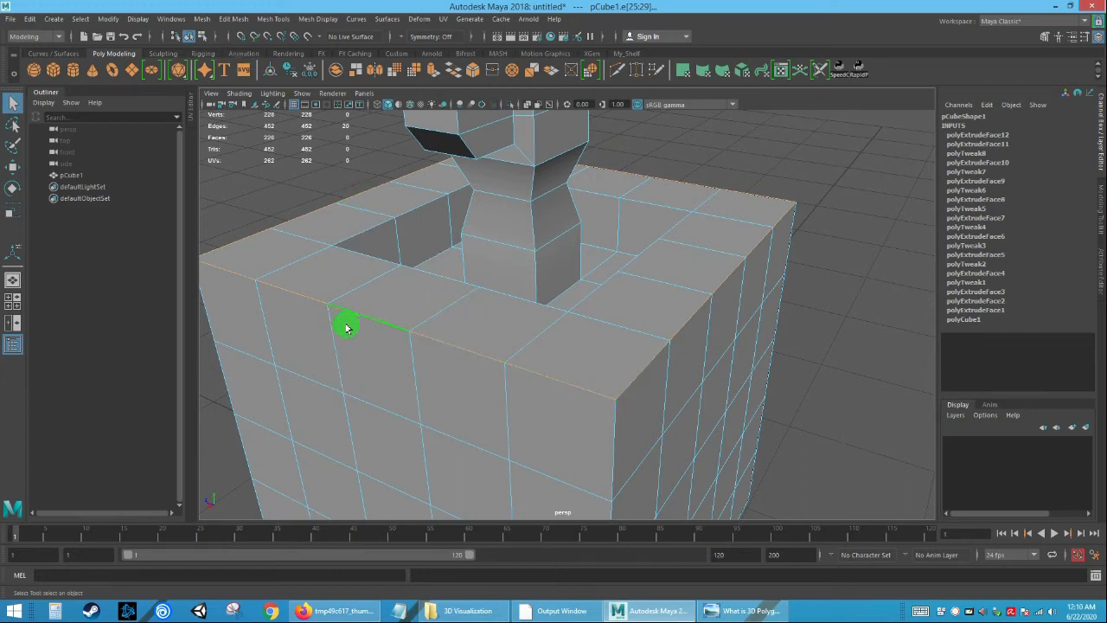
Bevel the selected rim edges with a fraction of 0.1.
click(238, 19)
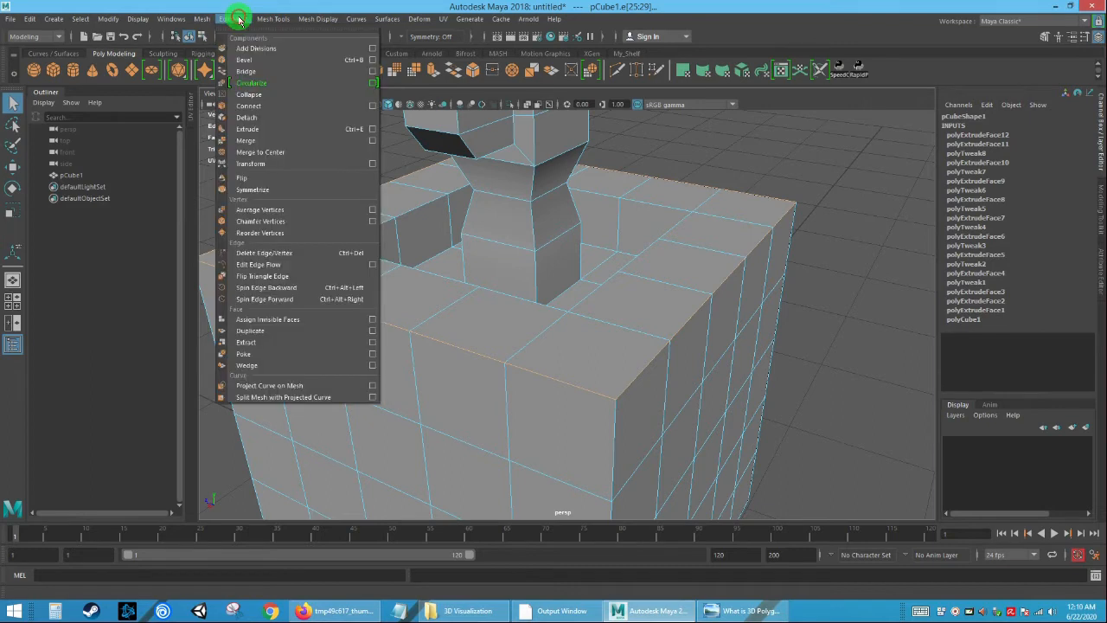
click(245, 64)
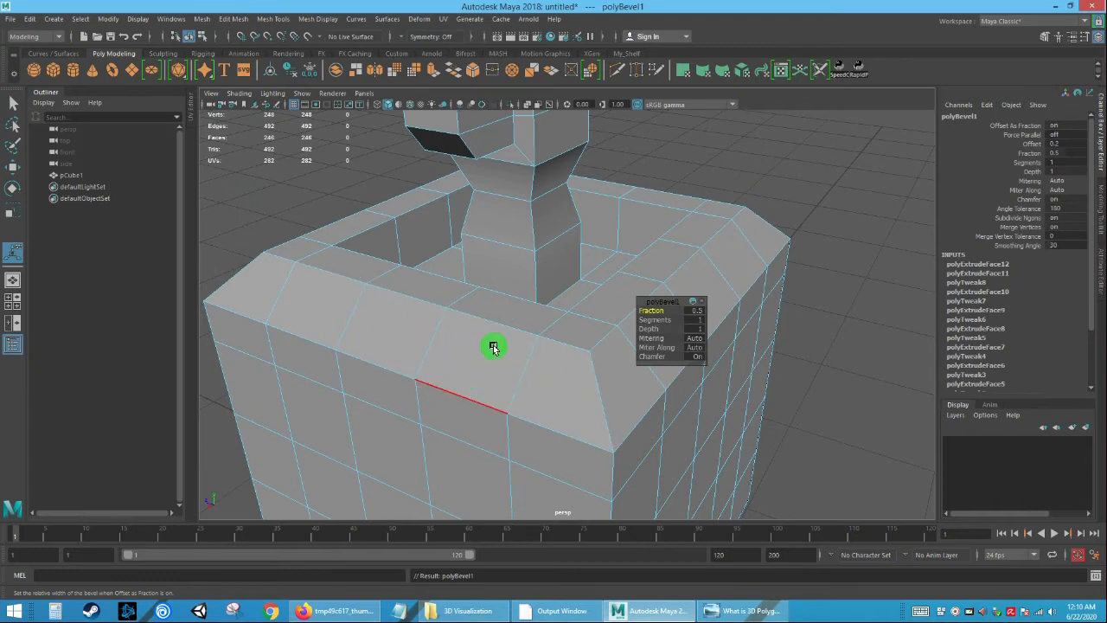
drag(662, 300, 614, 303)
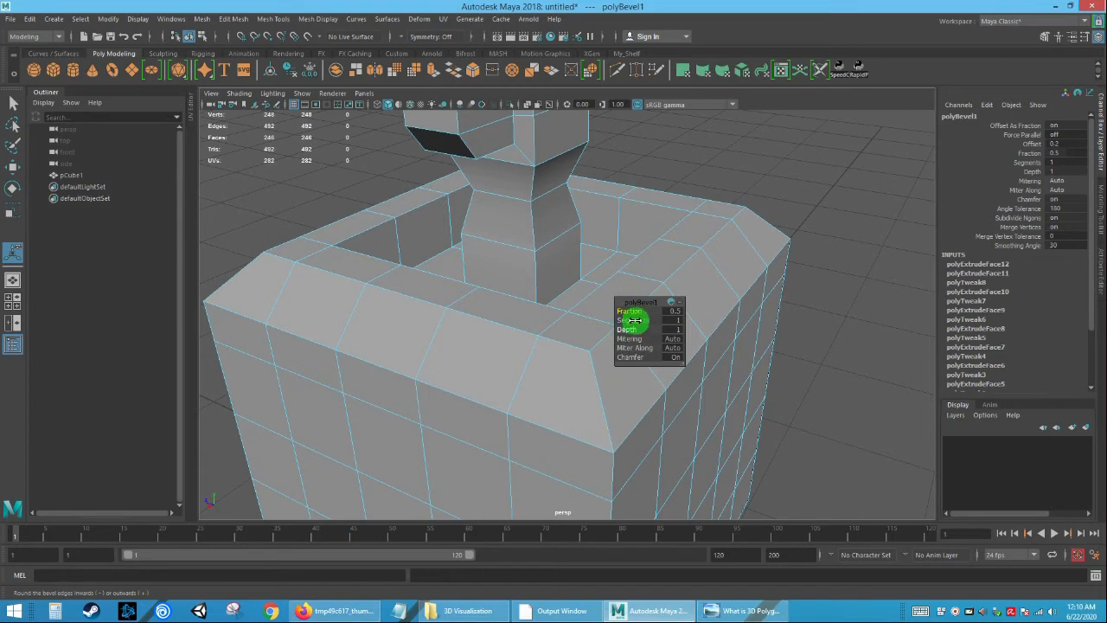
drag(627, 311, 627, 311)
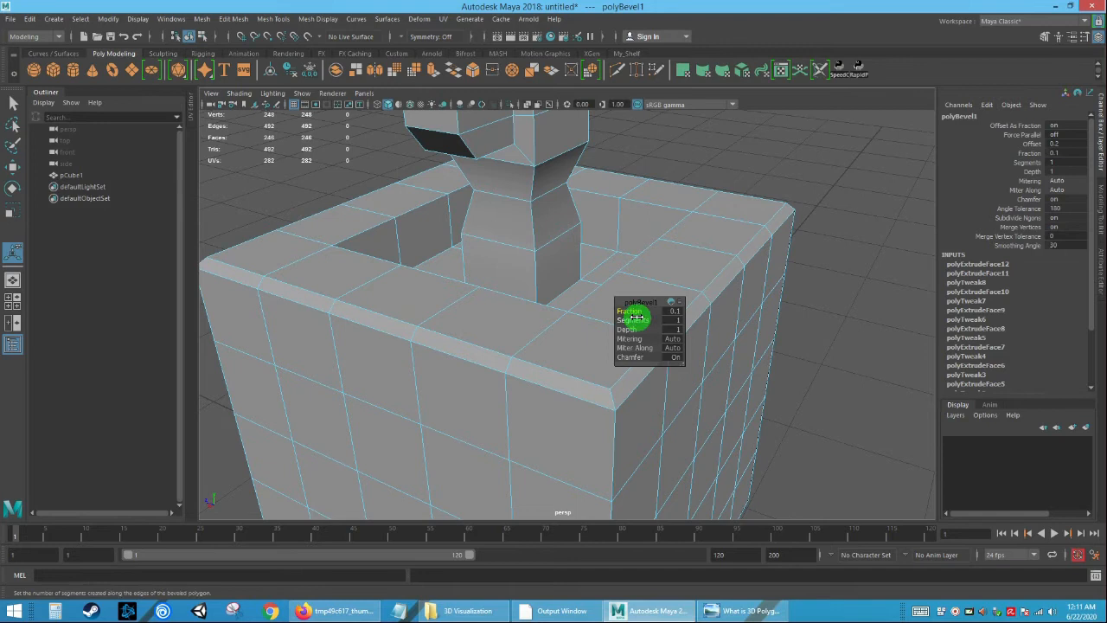
Set the rim bevel's fraction to 0.02 and check the narrow bevel up close.
drag(632, 311, 631, 310)
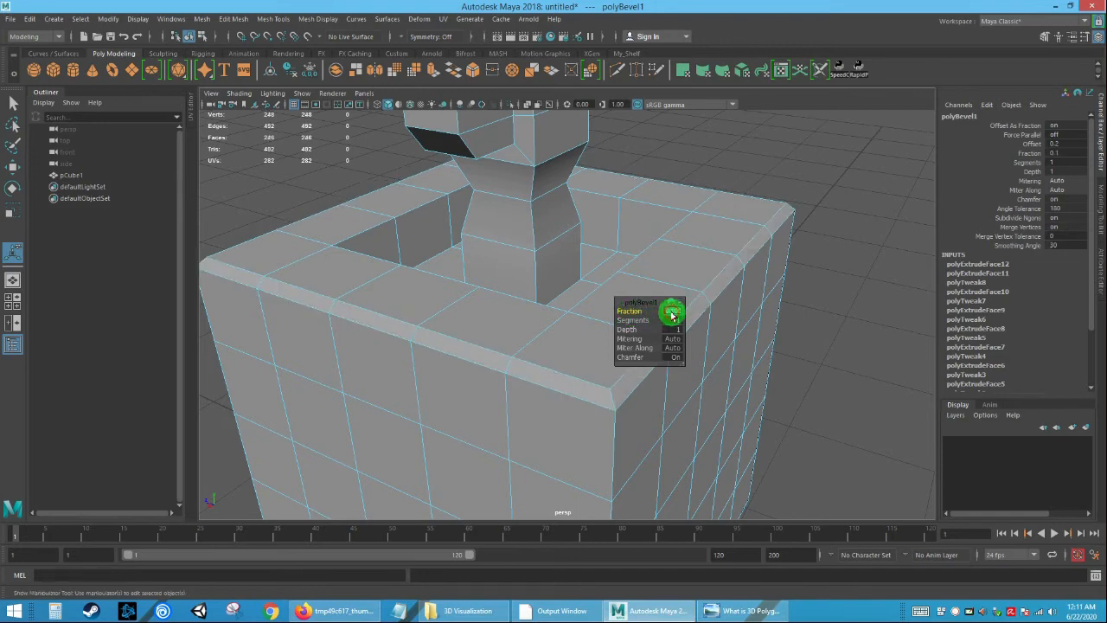
text(2)
key(Return)
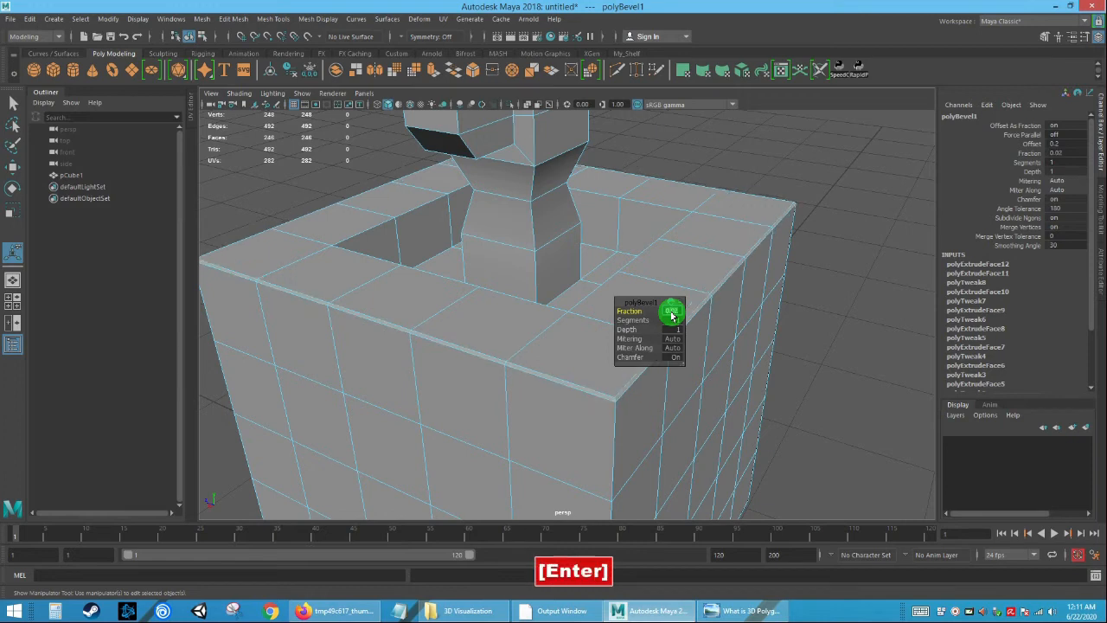
alt+right_drag(507, 366, 544, 413)
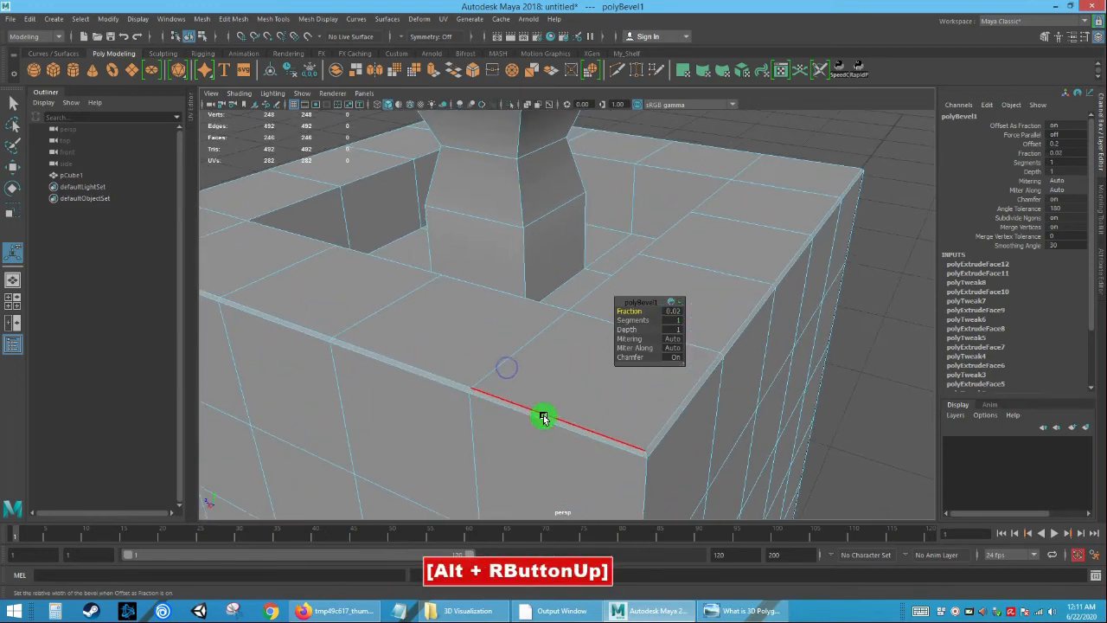
Set the rim bevel's segments to 3 while viewing a corner of the cube up close.
alt+drag(620, 378, 422, 374)
alt+right_drag(422, 375, 316, 329)
alt+right_drag(380, 351, 430, 393)
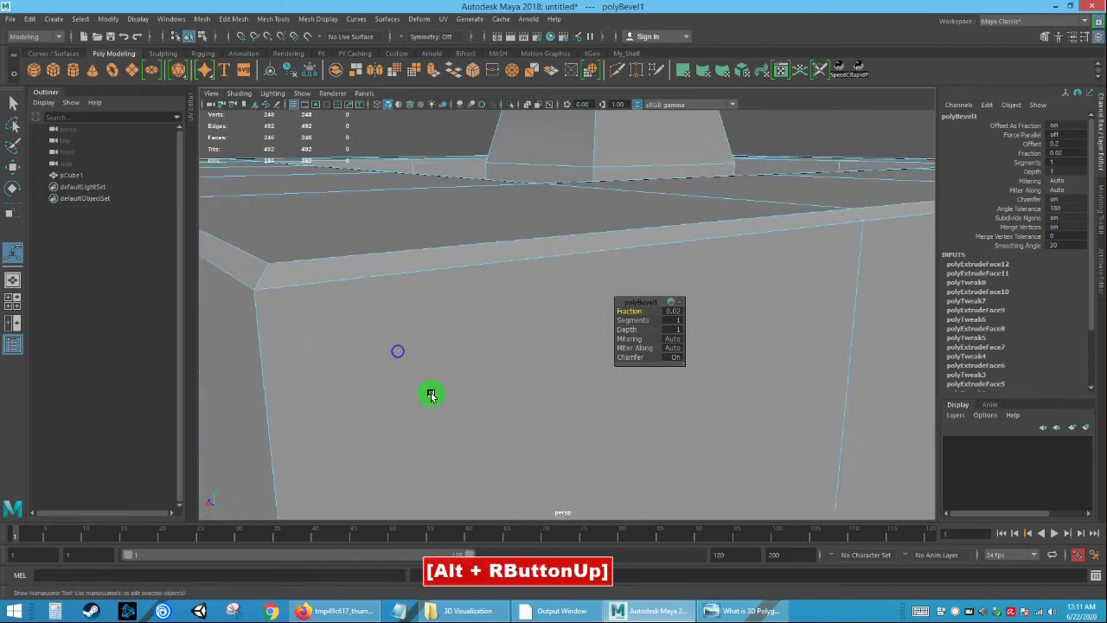
alt+middle_drag(429, 393, 365, 302)
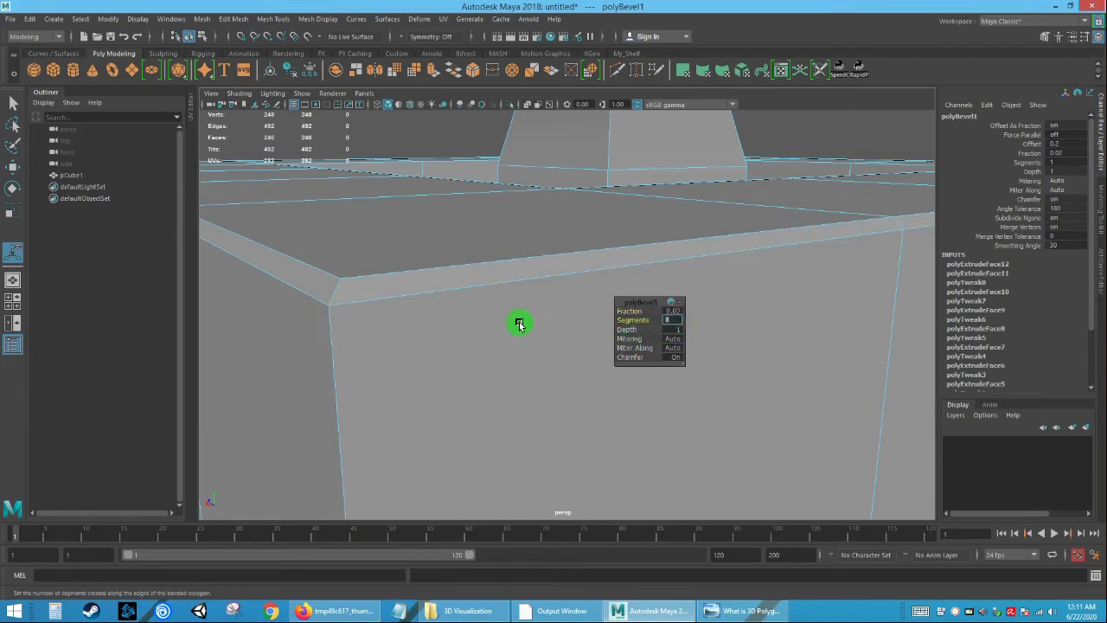
click(667, 331)
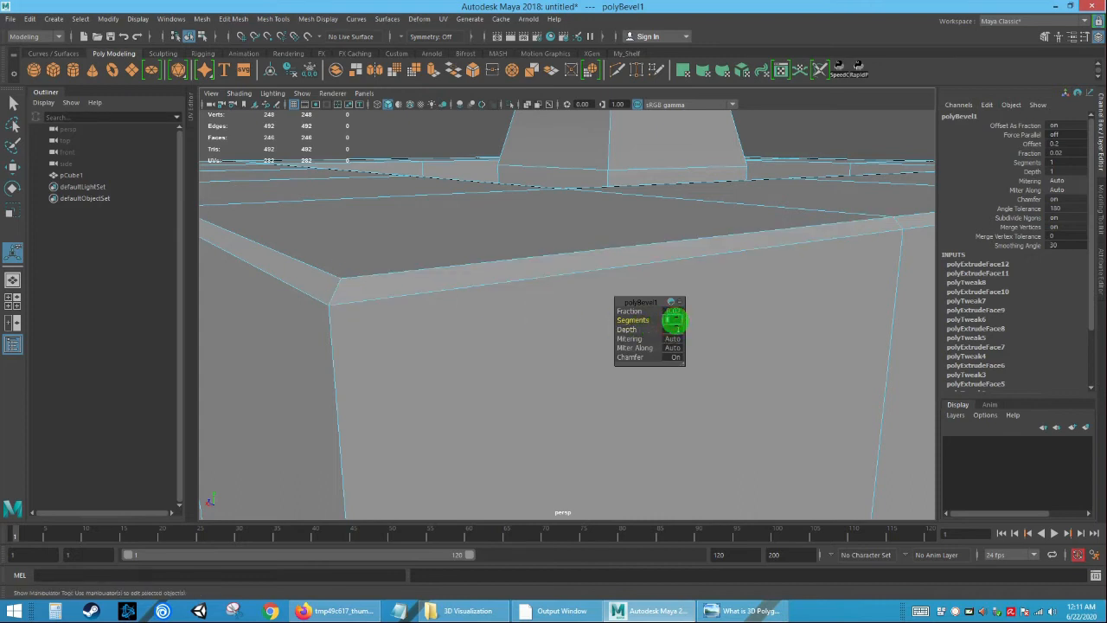
click(673, 320)
text(3)
key(Return)
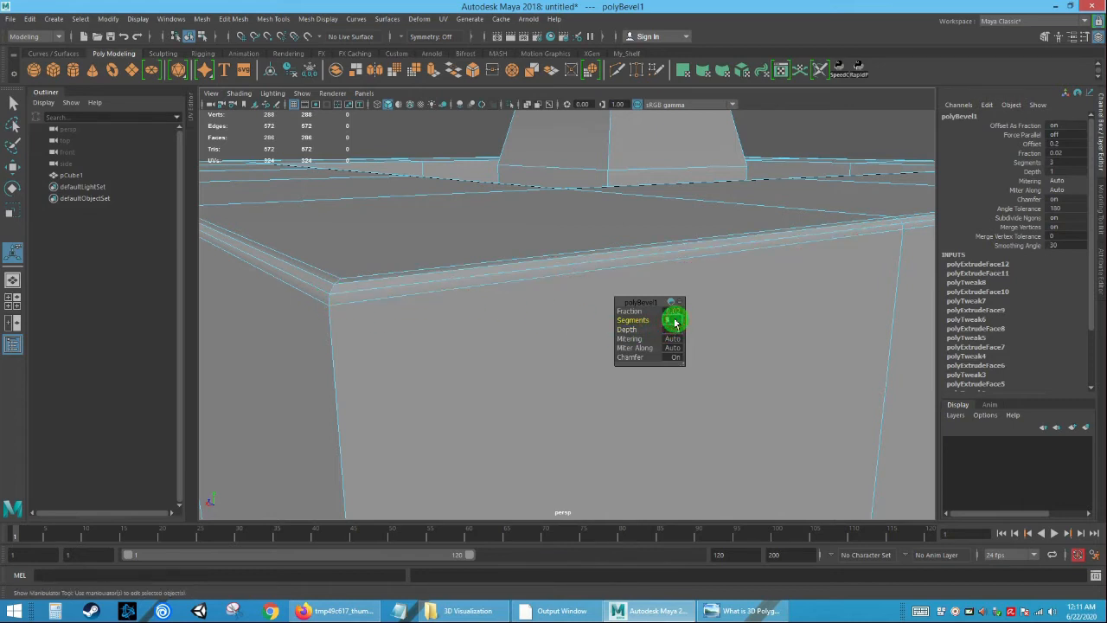
Set the rim bevel's segments to 5 and check the bevelled rim from farther away.
key(Return)
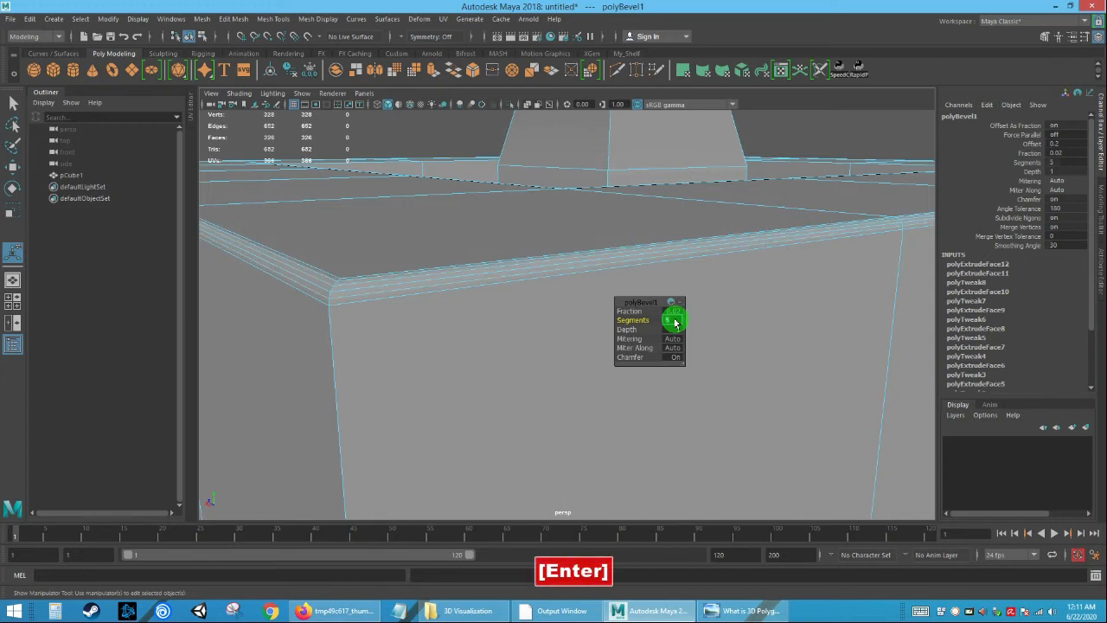
alt+right_drag(482, 433, 381, 328)
alt+drag(403, 353, 506, 396)
alt+right_drag(539, 401, 568, 354)
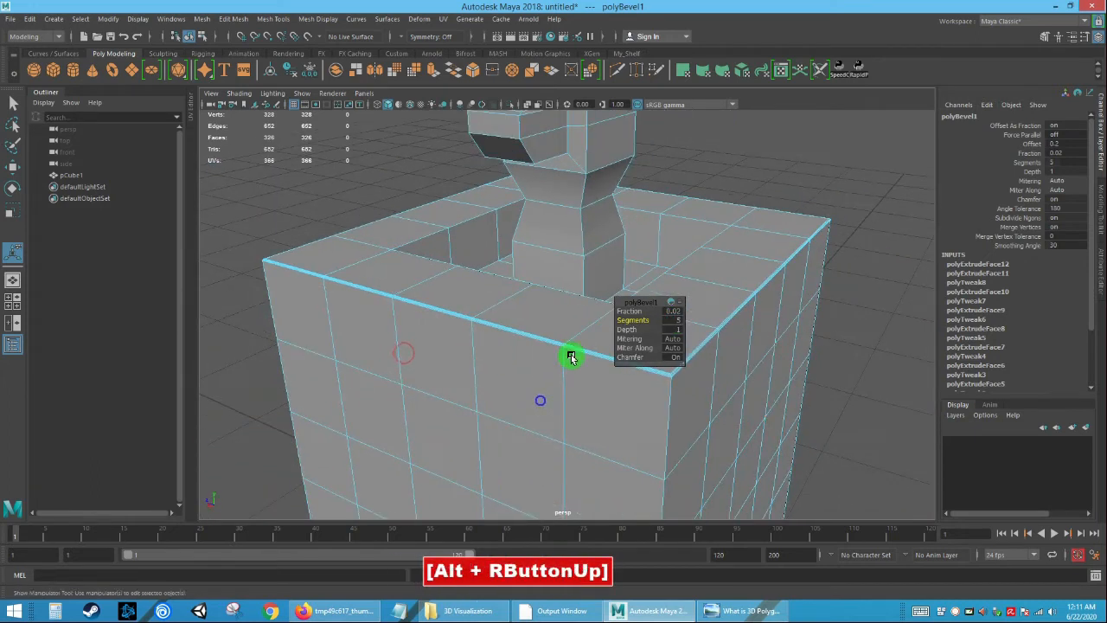
Return to object mode and inspect the beveled outer rim of the box from several angles.
click(875, 394)
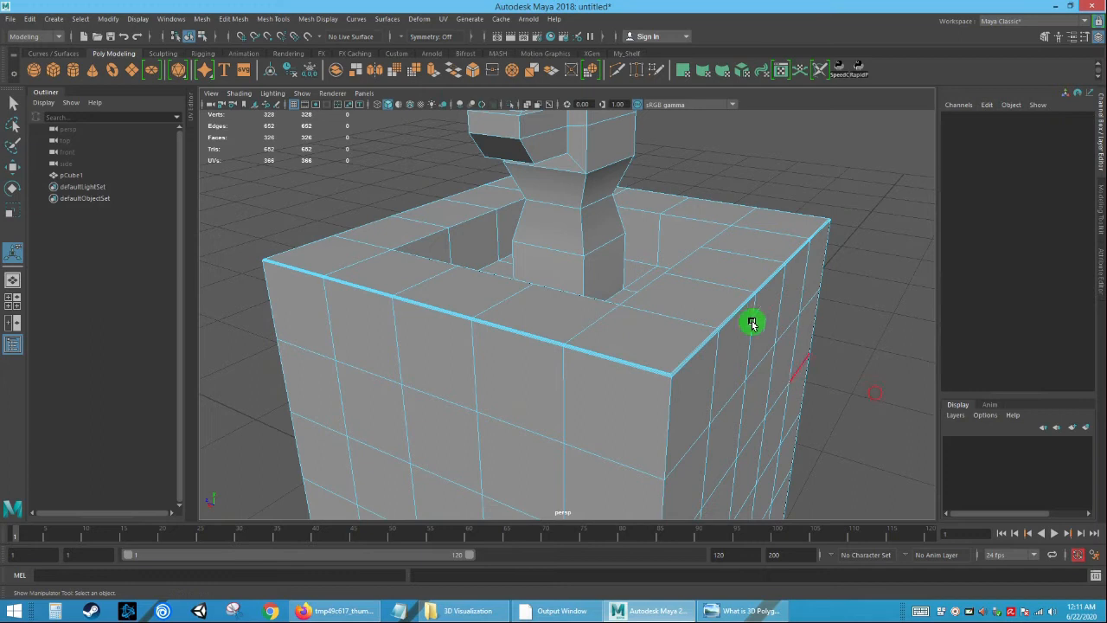
right_drag(721, 295, 770, 277)
click(810, 401)
alt+right_drag(811, 401, 796, 373)
alt+drag(796, 373, 717, 346)
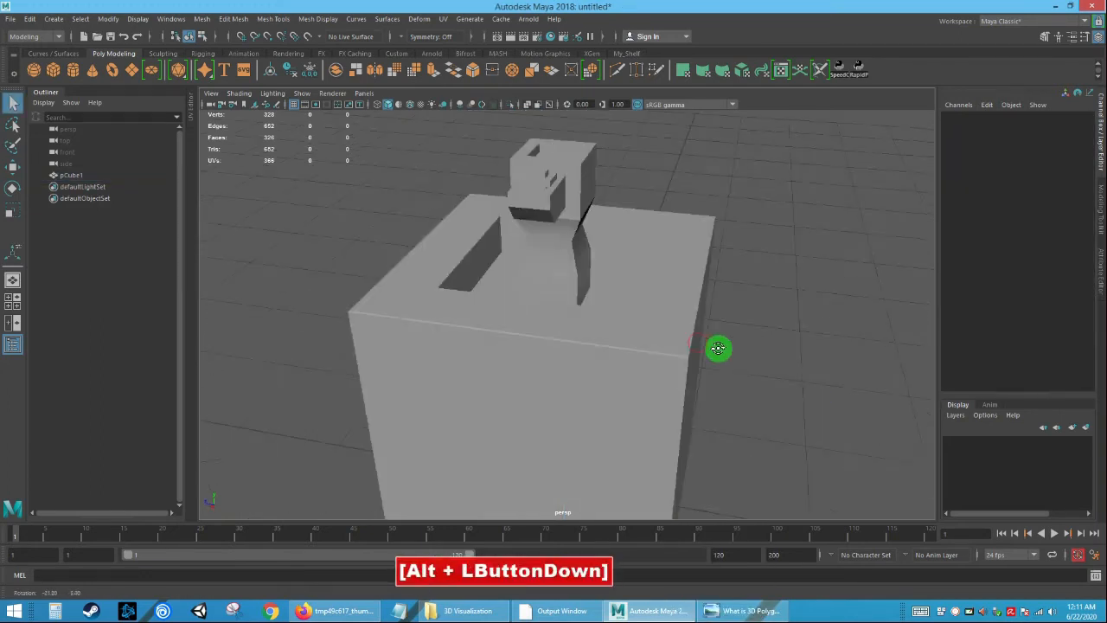
alt+right_drag(717, 346, 773, 412)
alt+drag(773, 413, 727, 372)
alt+right_drag(727, 372, 788, 344)
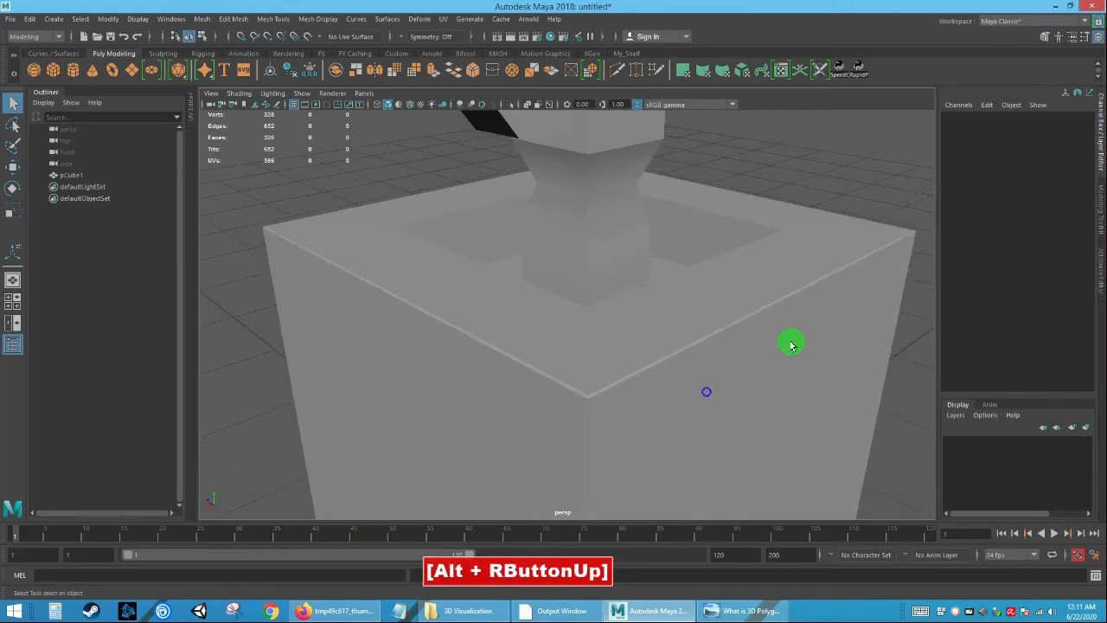
alt+drag(605, 381, 566, 393)
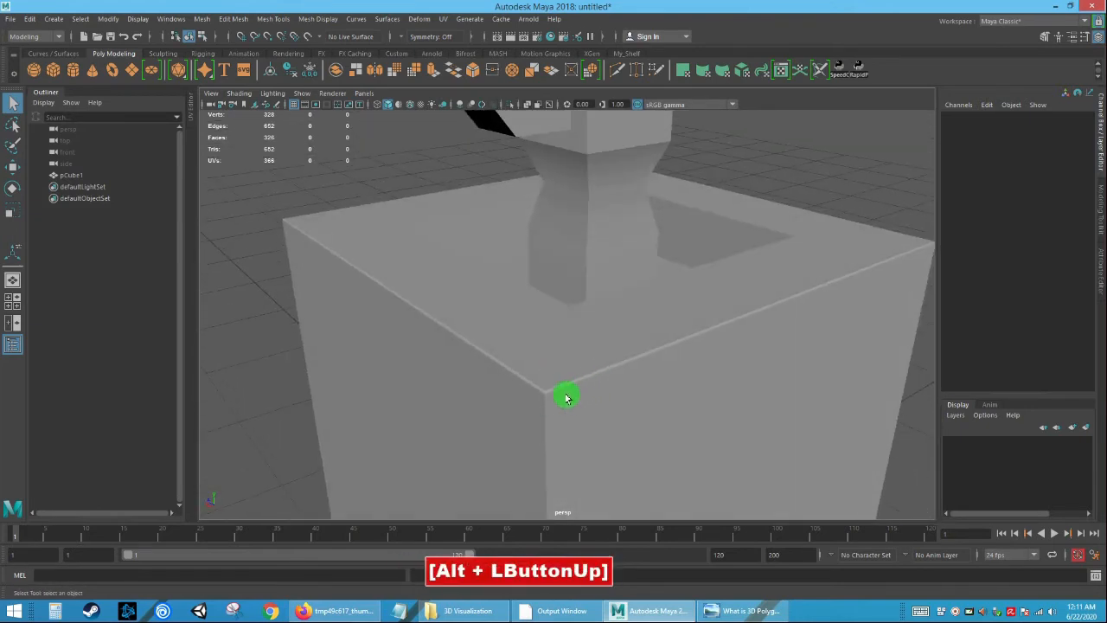
alt+drag(605, 329, 459, 256)
Bevel the edge loop around the box's inner opening with a fraction of 0.2 and multiple segments.
click(413, 254)
right_drag(412, 242, 403, 208)
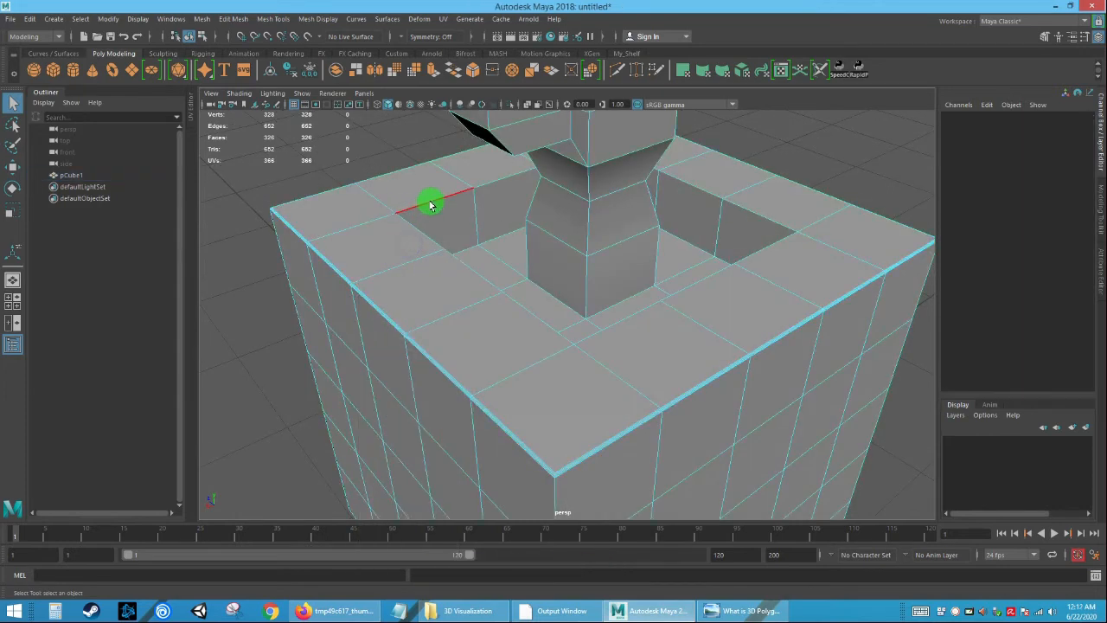
click(431, 204)
alt+drag(430, 202, 487, 265)
shift+click(491, 239)
alt+drag(539, 294, 700, 317)
ctrl+shift+click(683, 317)
ctrl+shift+click(745, 386)
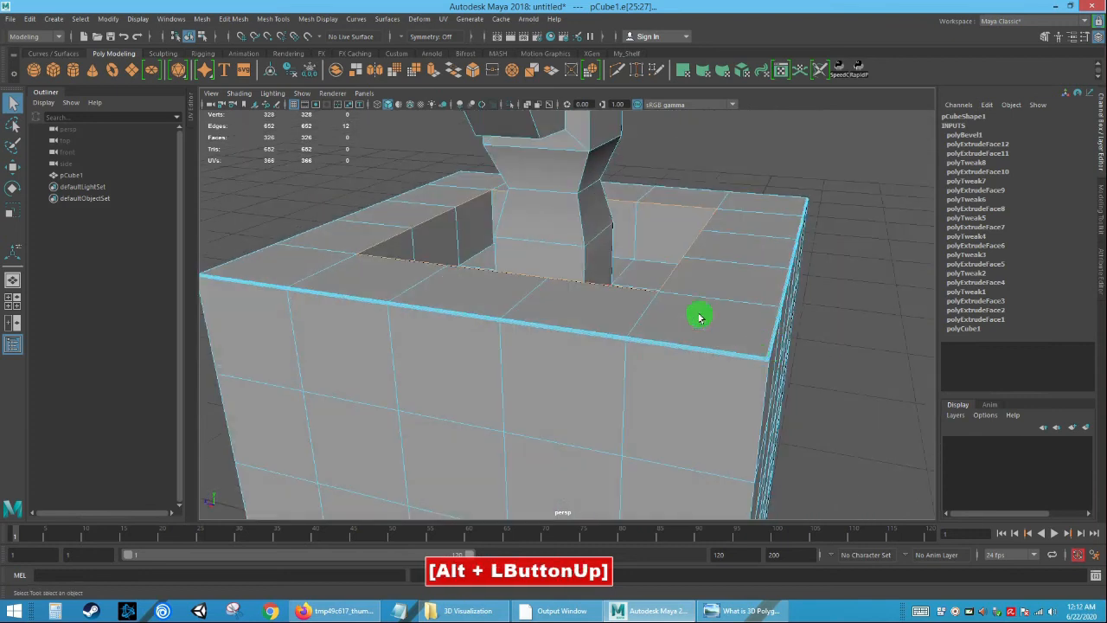
click(232, 19)
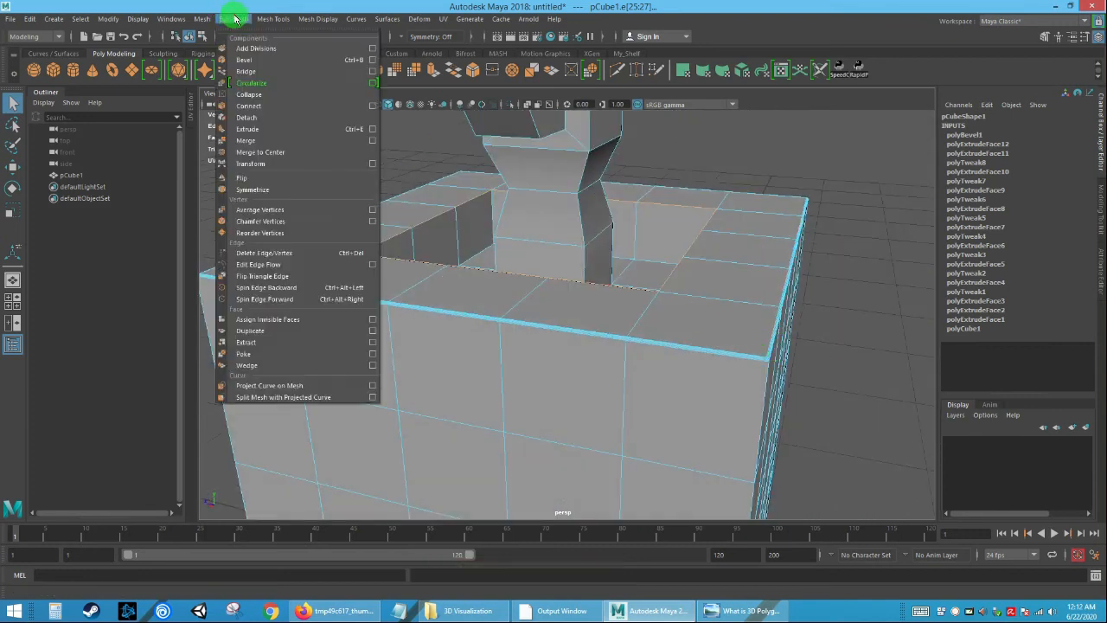
click(251, 64)
alt+drag(575, 230, 528, 257)
alt+right_drag(506, 252, 531, 260)
drag(630, 311, 654, 322)
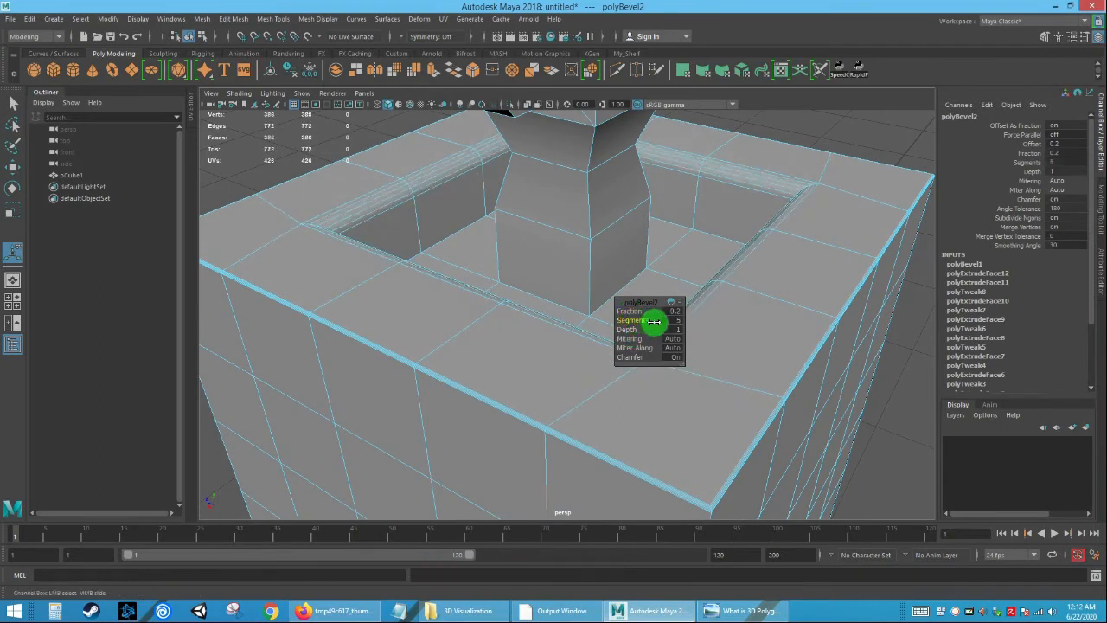
Return to object mode and inspect the beveled opening and the whole model from several angles.
click(890, 381)
right_drag(842, 312, 889, 281)
click(885, 440)
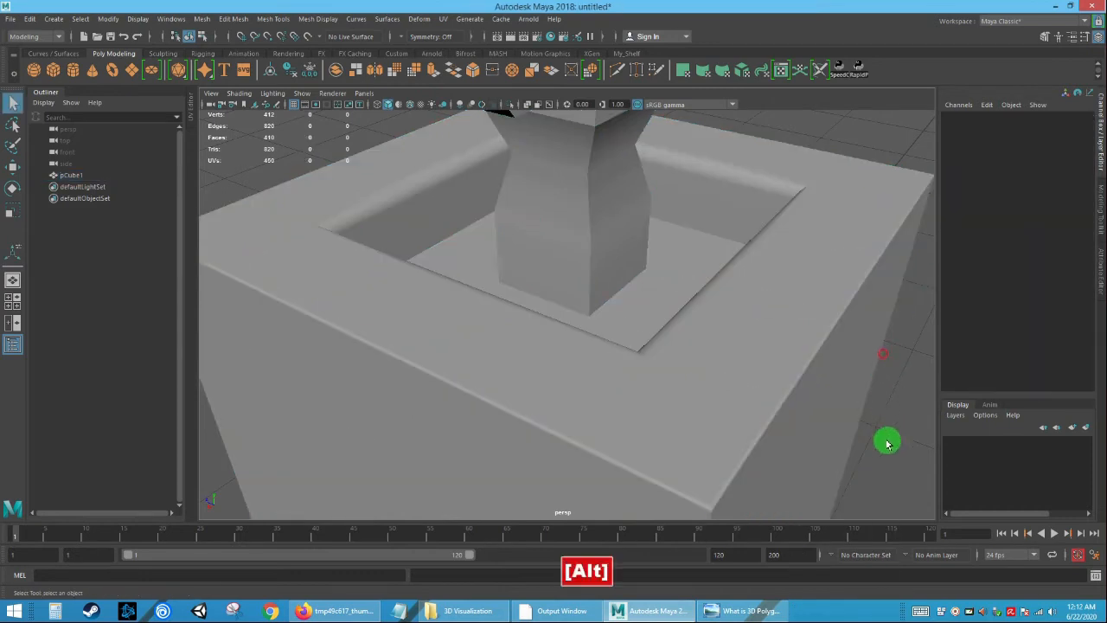
alt+drag(859, 408, 752, 371)
alt+right_drag(749, 373, 776, 323)
alt+drag(776, 324, 603, 356)
click(650, 360)
mouse_move(672, 366)
alt+right_down()
mouse_move(684, 312)
mouse_move(672, 359)
alt+right_up()
alt+middle_drag(695, 418, 700, 338)
alt+right_drag(707, 354, 568, 349)
alt+drag(565, 351, 583, 356)
alt+middle_drag(667, 451, 672, 396)
alt+right_drag(674, 393, 523, 363)
alt+drag(521, 363, 378, 366)
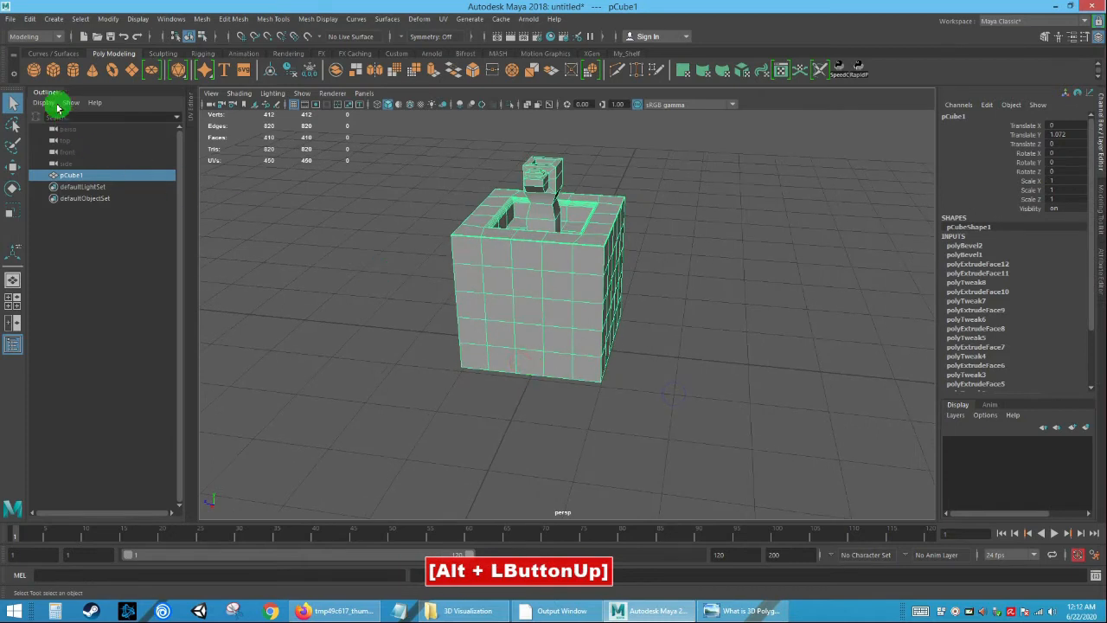
Create a new polygon cube beside the model and move it to about X 2.416, Y 0.702.
click(53, 69)
key(w)
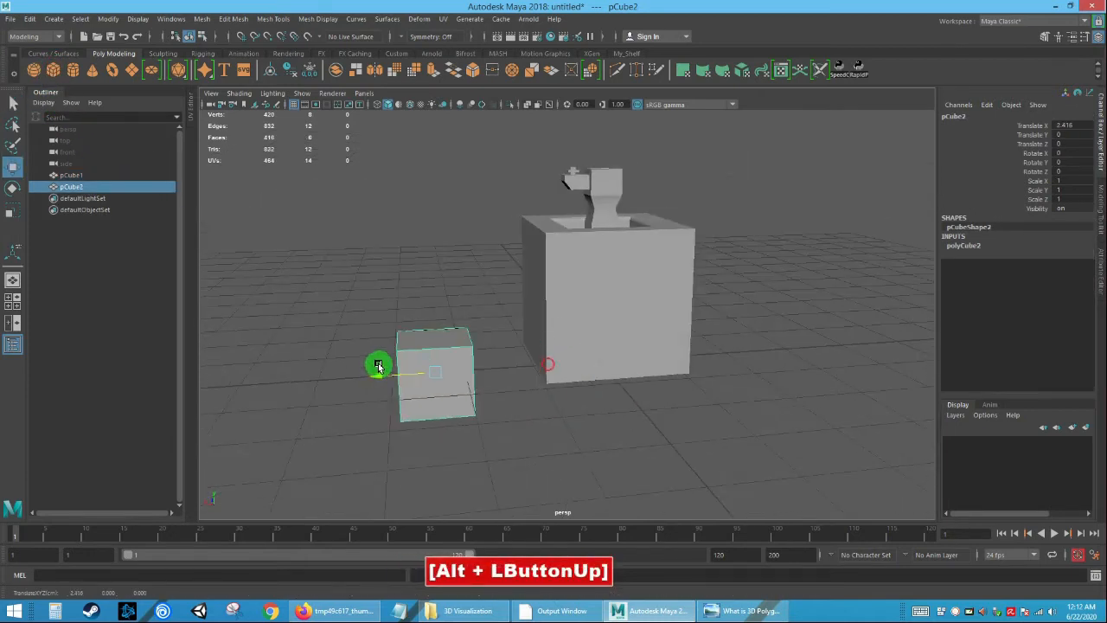
drag(432, 329, 423, 288)
Bevel two opposite top edges of the new cube with fraction 0.7, 8 segments and depth -1.
alt+drag(383, 314, 487, 317)
alt+right_drag(487, 317, 444, 413)
alt+drag(444, 413, 408, 421)
alt+middle_drag(408, 421, 544, 407)
alt+right_drag(544, 408, 563, 445)
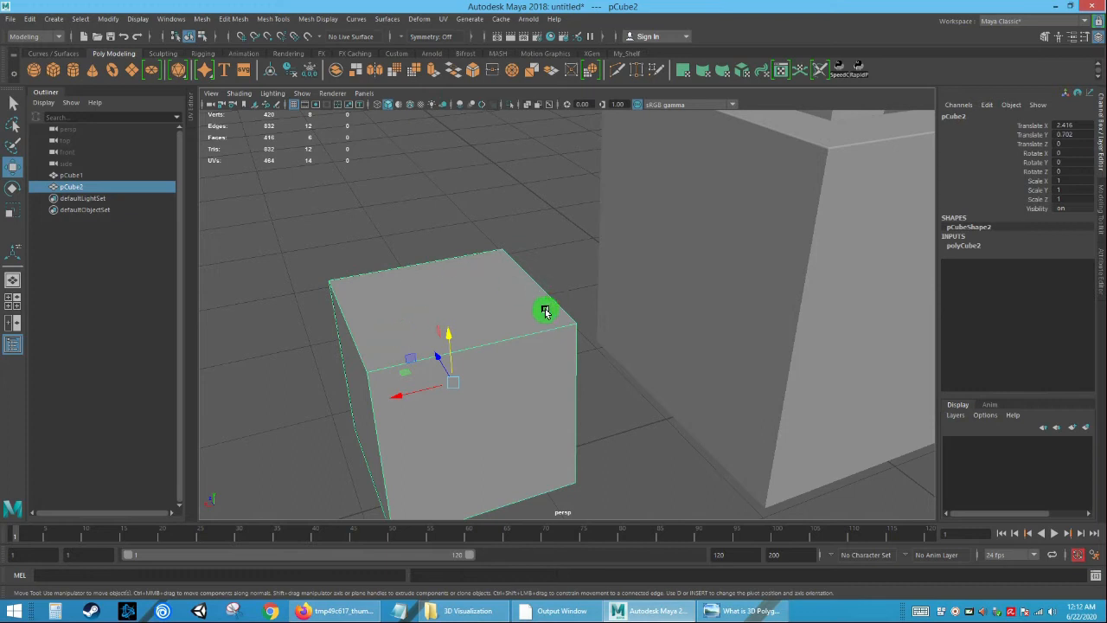
alt+drag(562, 324, 452, 338)
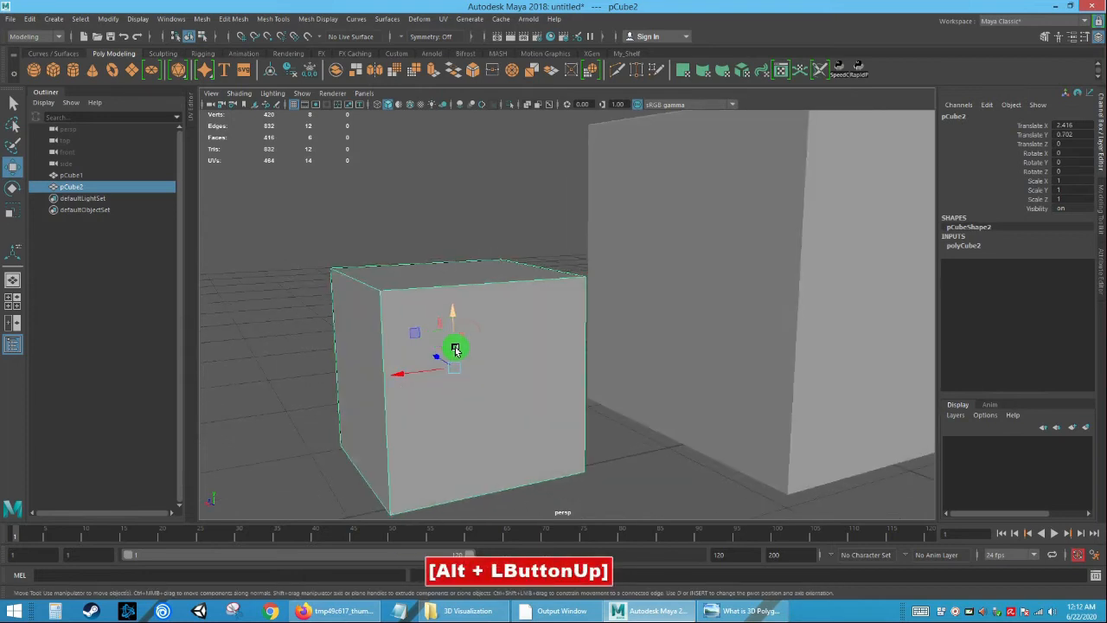
alt+middle_drag(455, 346, 446, 319)
right_drag(446, 320, 442, 263)
click(412, 306)
alt+drag(413, 306, 576, 280)
shift+click(647, 308)
alt+drag(647, 308, 485, 306)
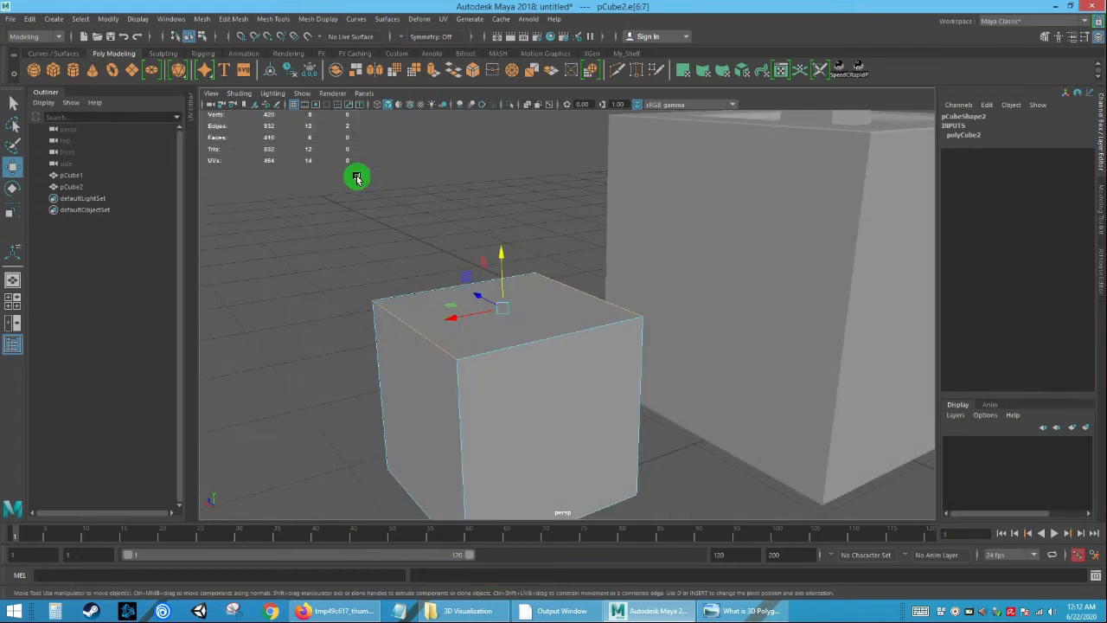
click(227, 19)
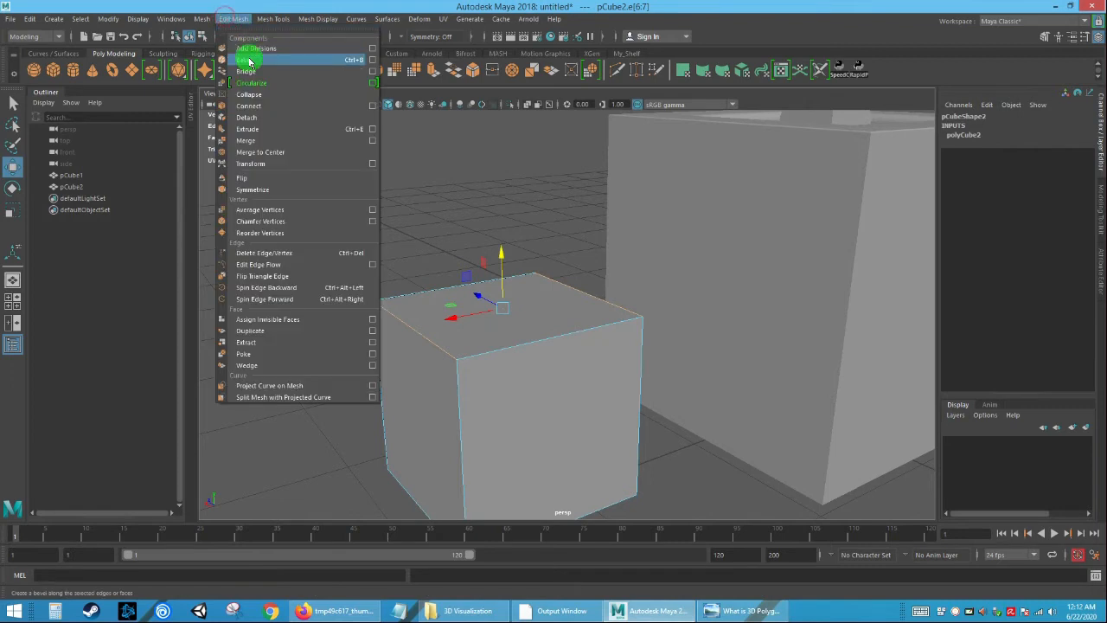
click(249, 55)
mouse_move(628, 310)
mouse_down()
mouse_move(671, 322)
mouse_move(620, 328)
mouse_up()
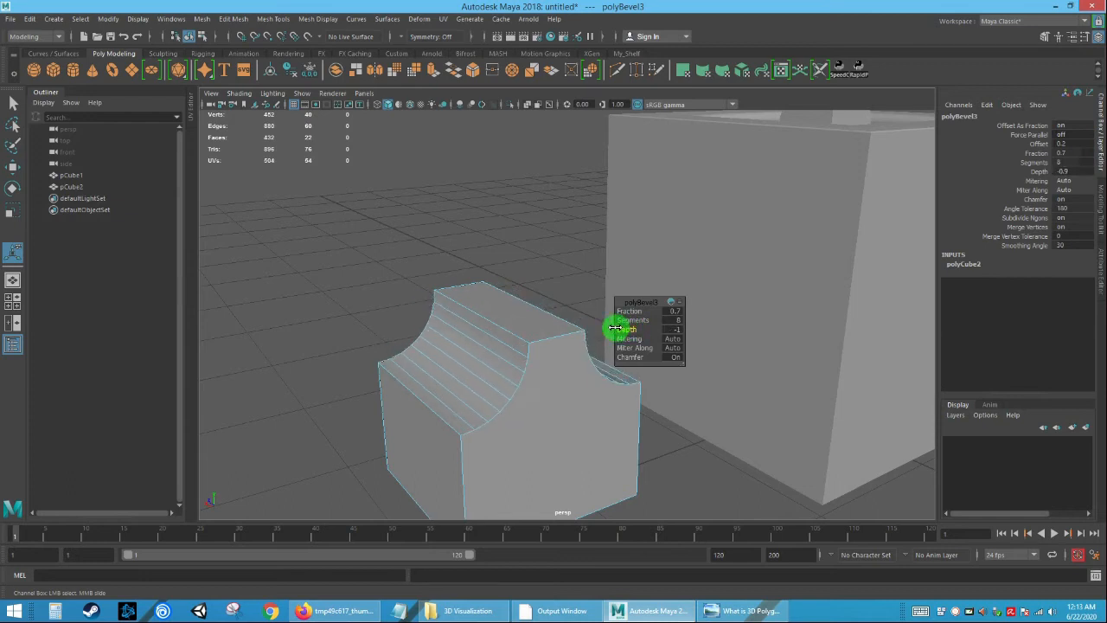
Try the Uniform and Patch mitering options on the cube's bevel and set mitering back to Auto.
alt+drag(432, 314, 624, 329)
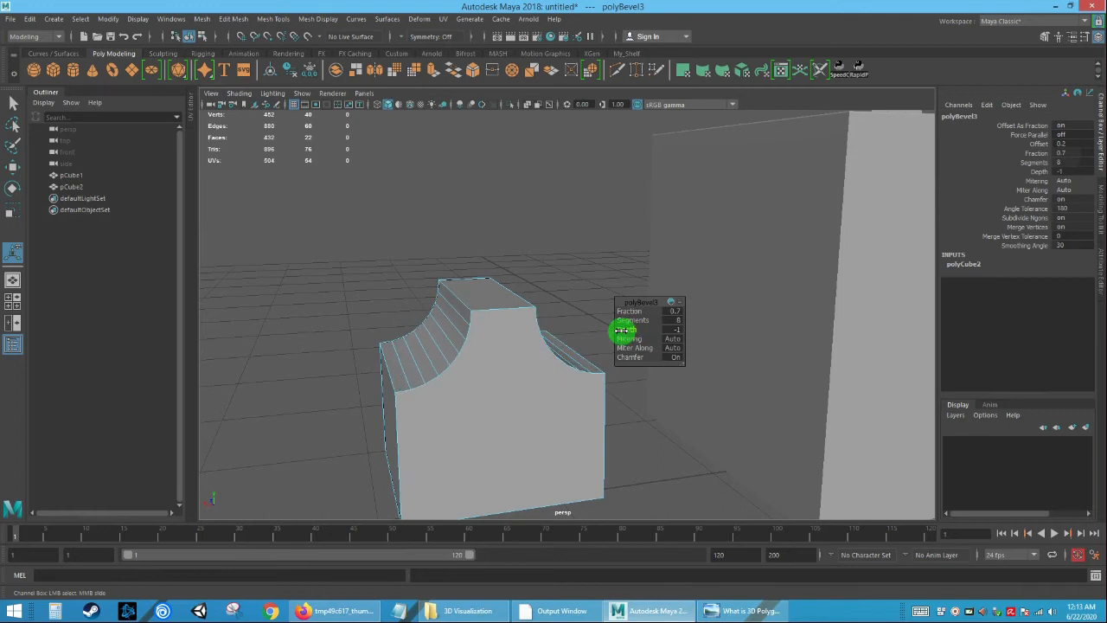
click(671, 343)
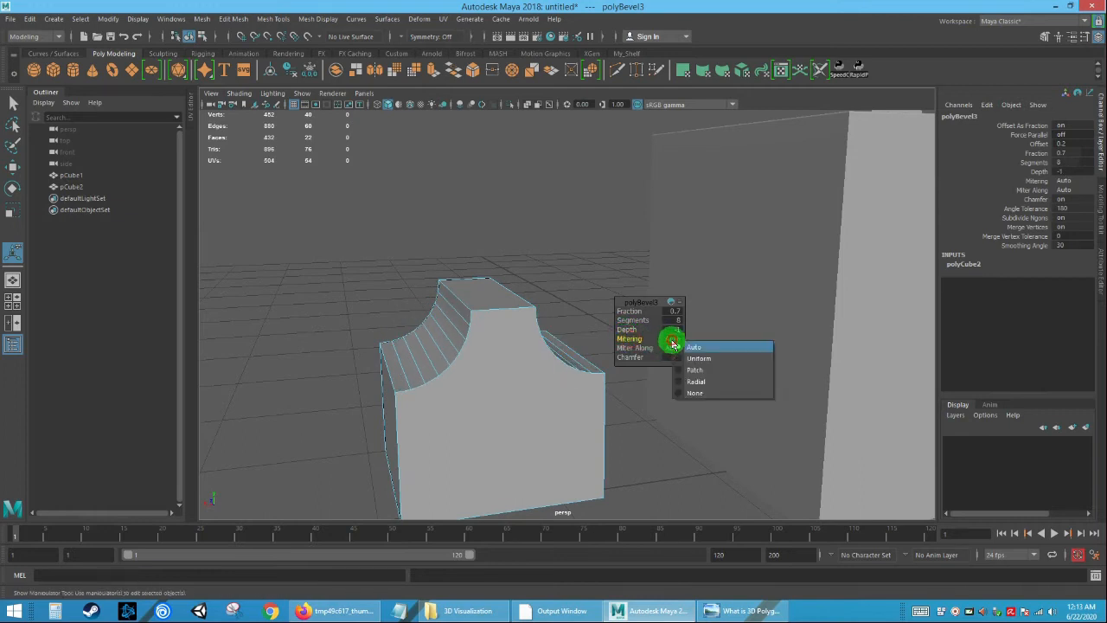
click(696, 358)
click(655, 344)
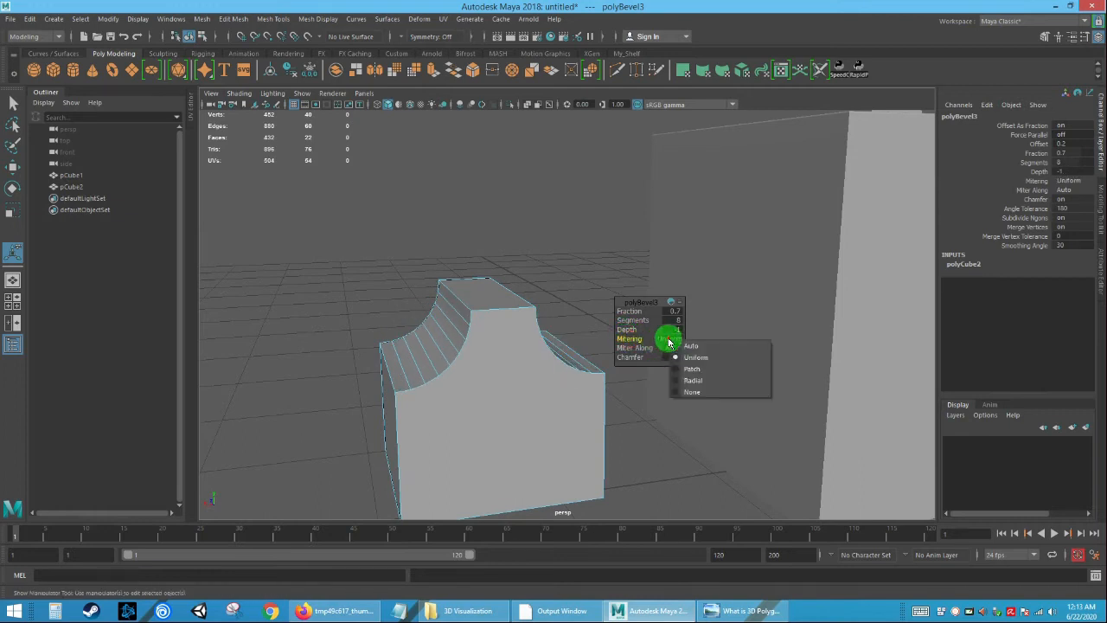
click(688, 363)
click(671, 342)
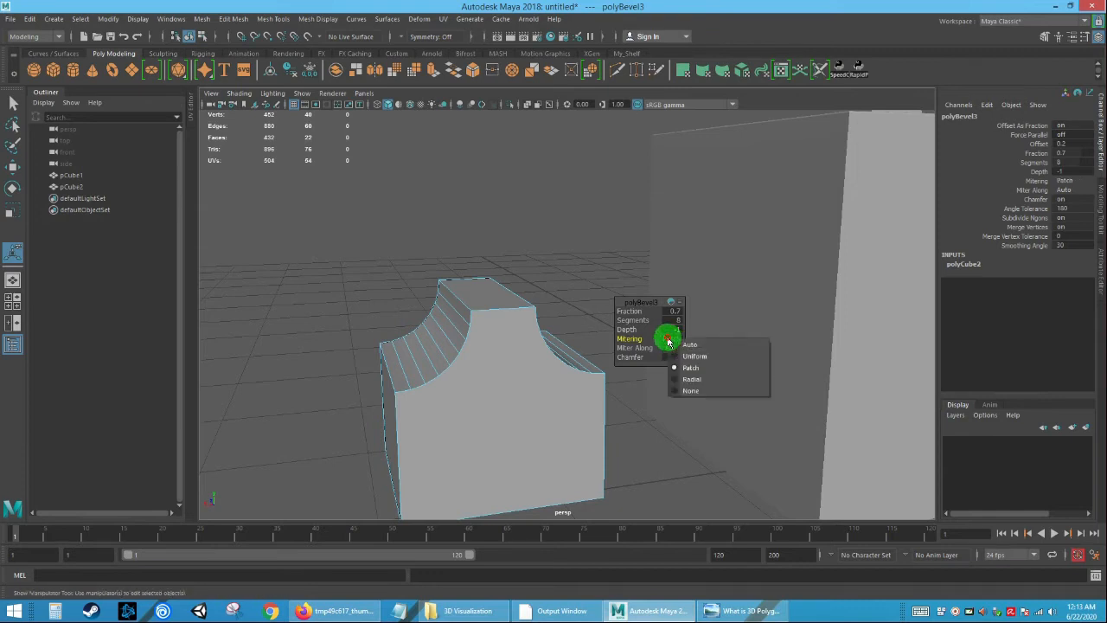
click(687, 348)
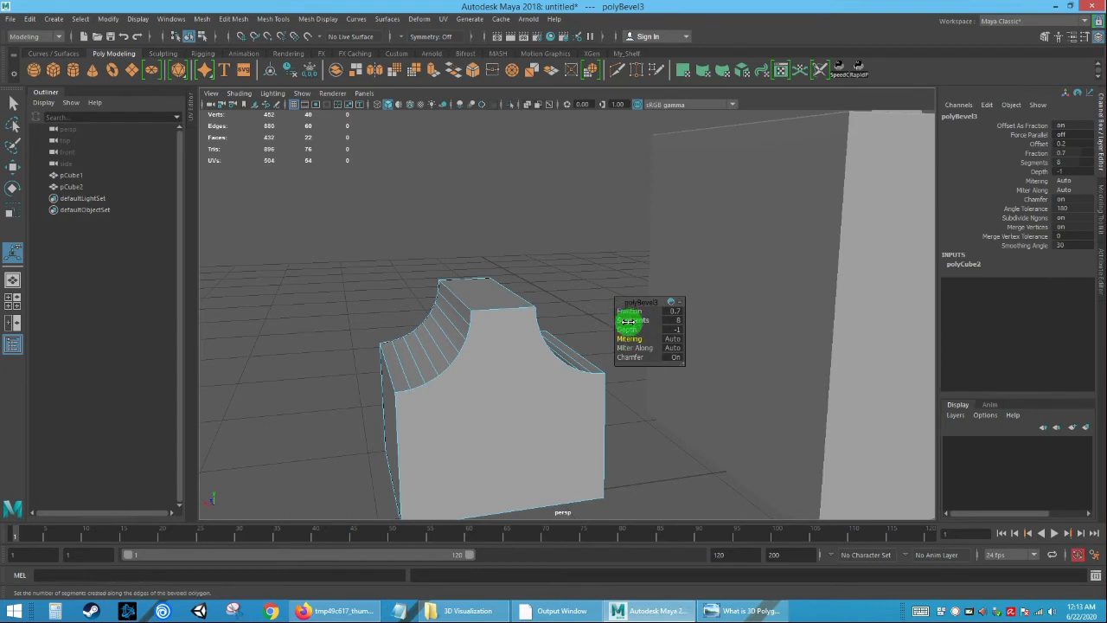
Set the bevel depth to 1 to round the cube's top outward, and return to object mode.
drag(625, 330, 638, 330)
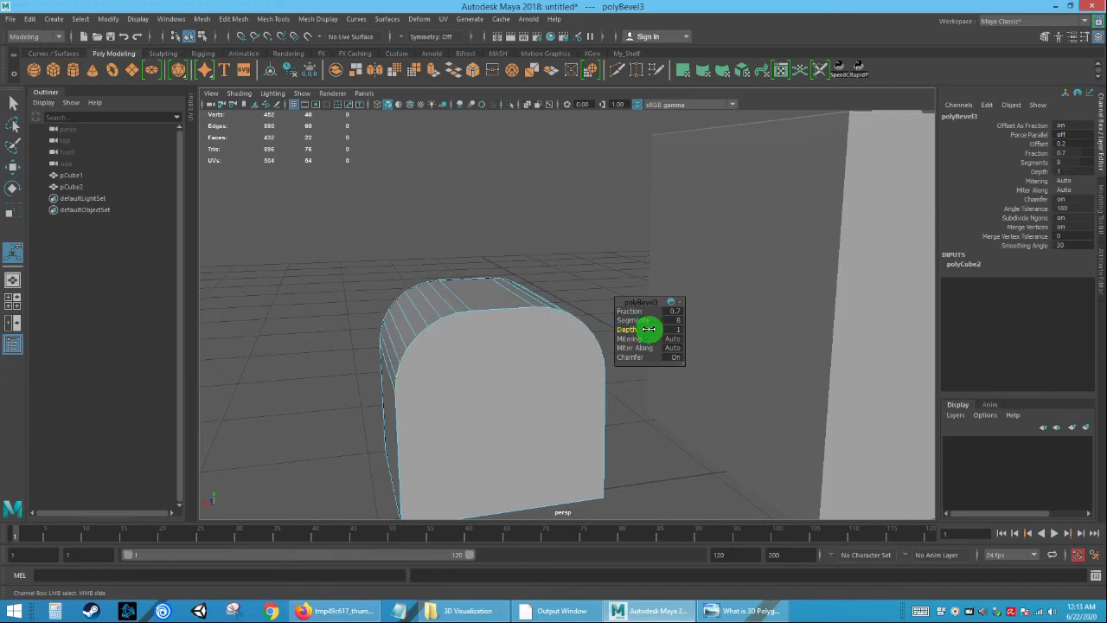
alt+drag(534, 335, 405, 282)
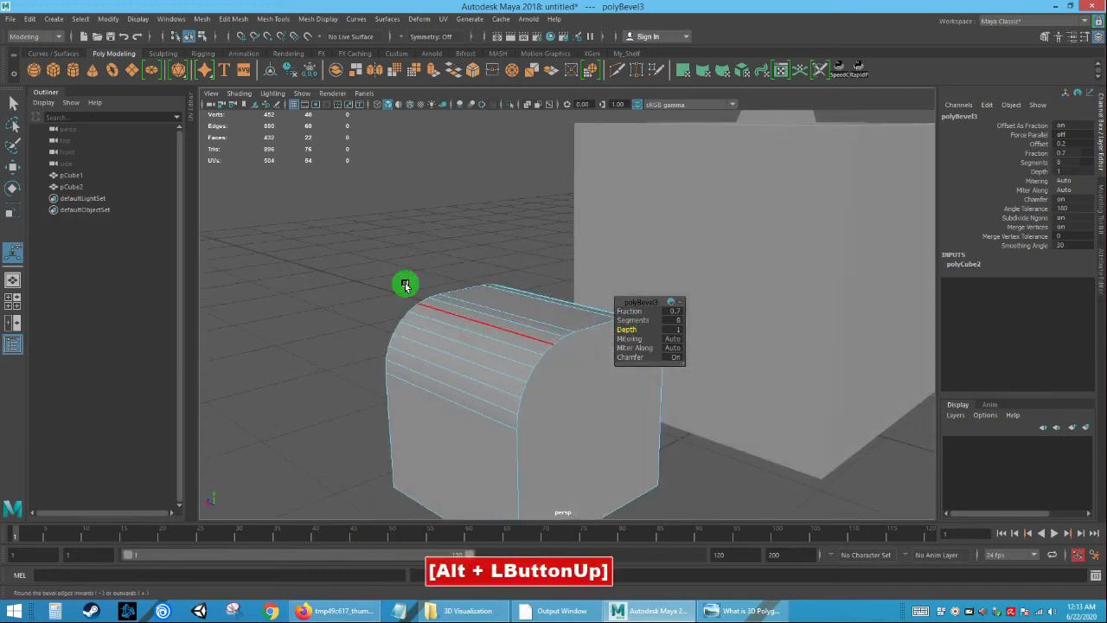
right_drag(513, 338, 557, 279)
click(334, 264)
Try selecting individual edges along the curved outline of the rounded cube's end face.
alt+drag(514, 391, 483, 361)
alt+right_drag(483, 361, 384, 314)
alt+drag(406, 317, 485, 351)
right_click(486, 292)
click(487, 262)
click(538, 370)
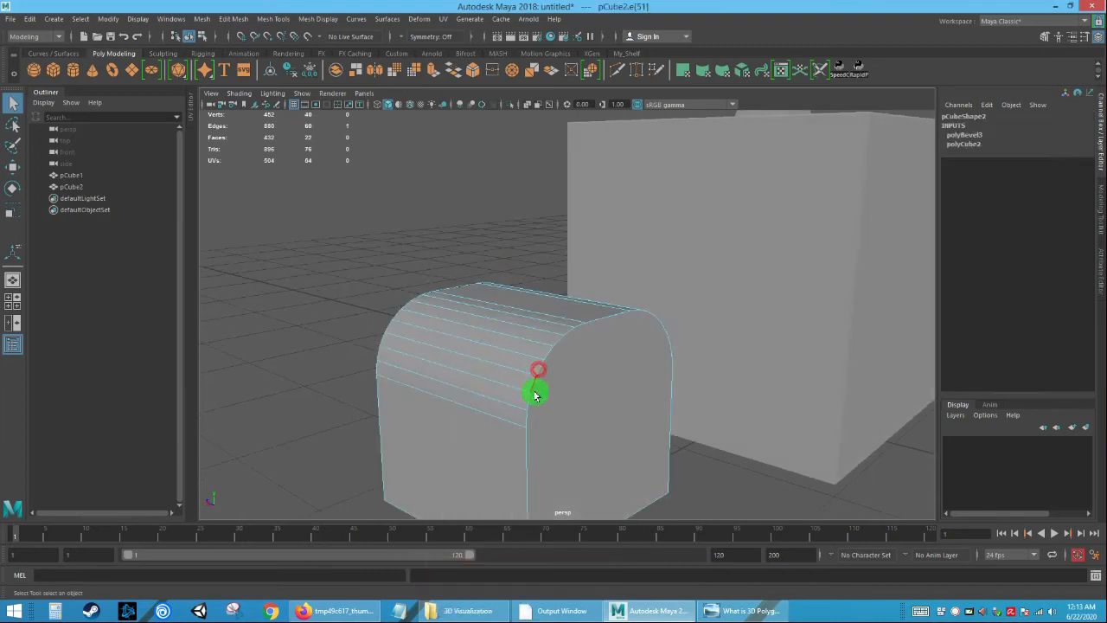
alt+drag(540, 413, 531, 431)
alt+middle_drag(531, 428, 563, 358)
alt+right_drag(563, 358, 506, 378)
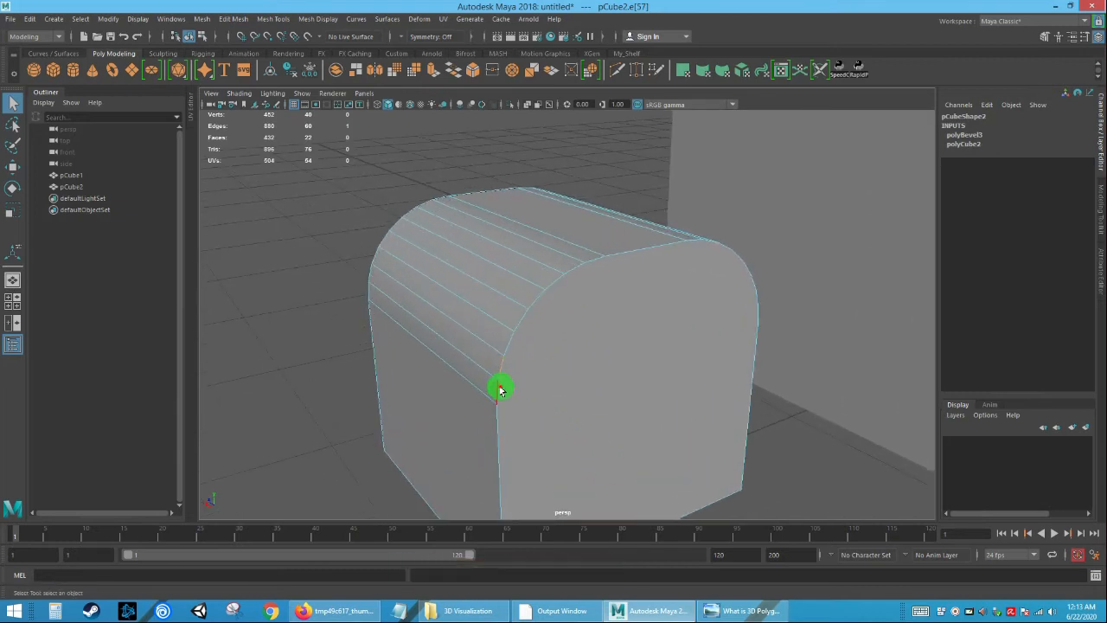
alt+drag(552, 362, 555, 397)
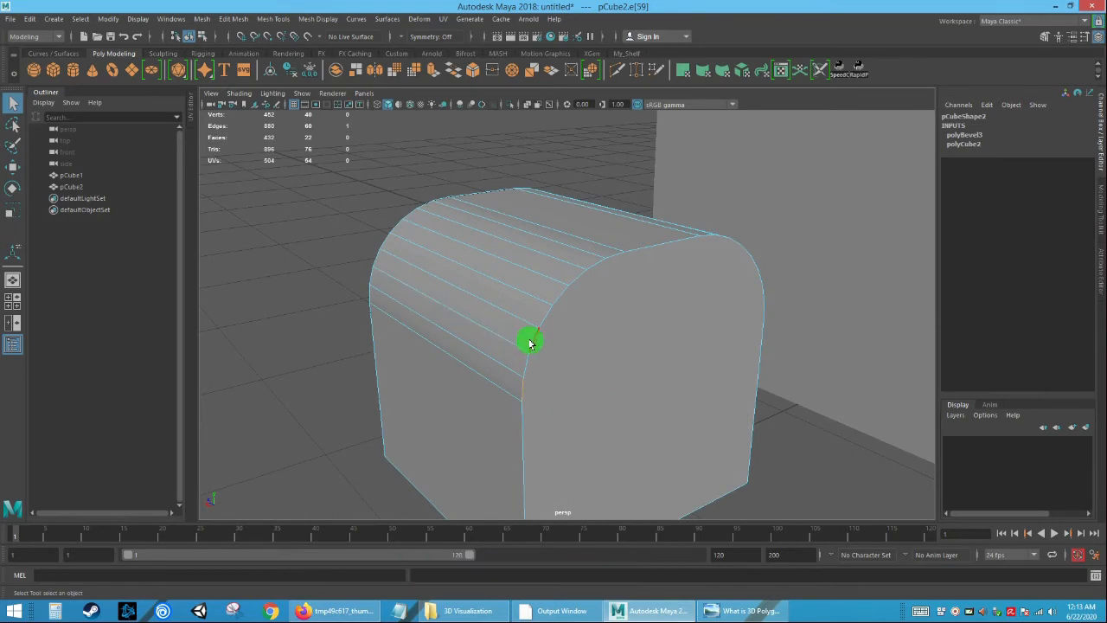
alt+drag(532, 343, 605, 316)
Bevel the borders of the rounded cube's two end faces with fraction 0.1 and 5 segments.
right_drag(608, 293, 615, 334)
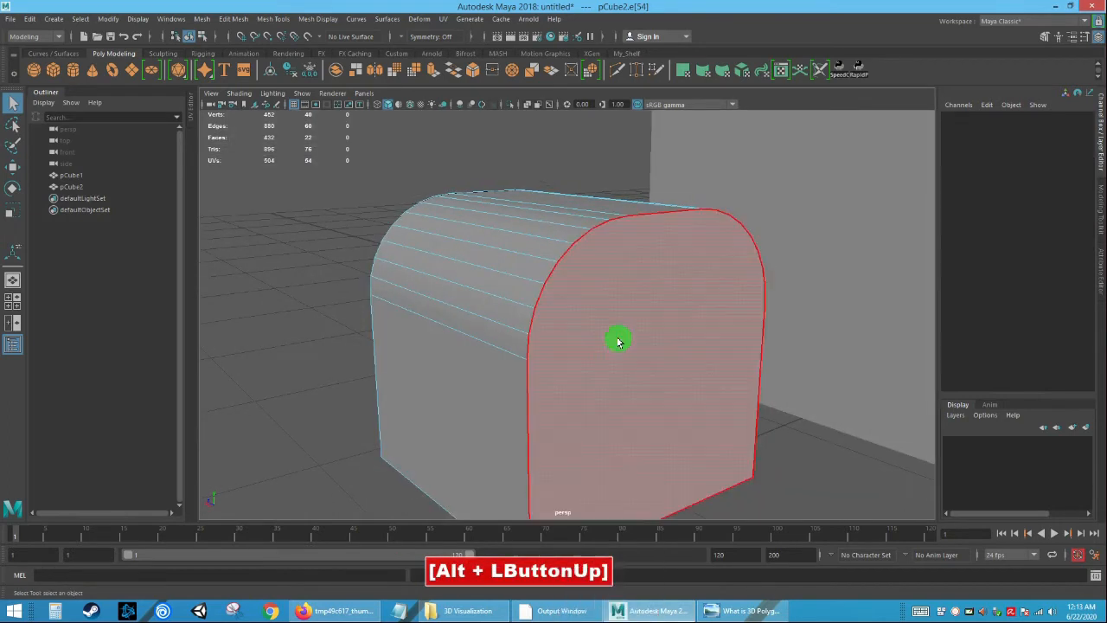
click(594, 375)
alt+drag(593, 376, 635, 343)
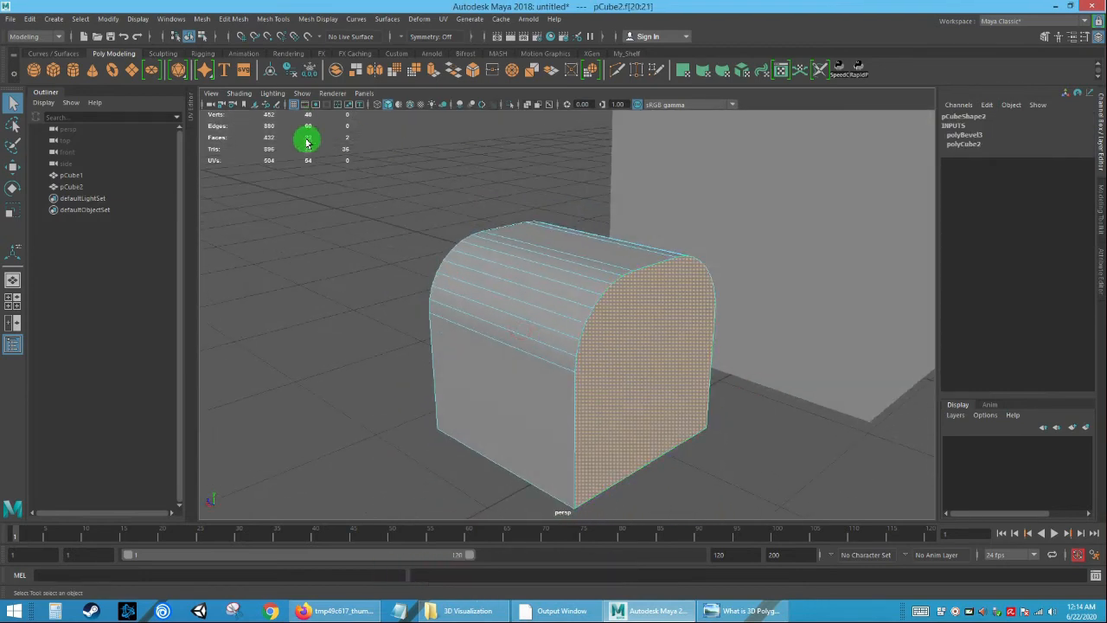
click(231, 20)
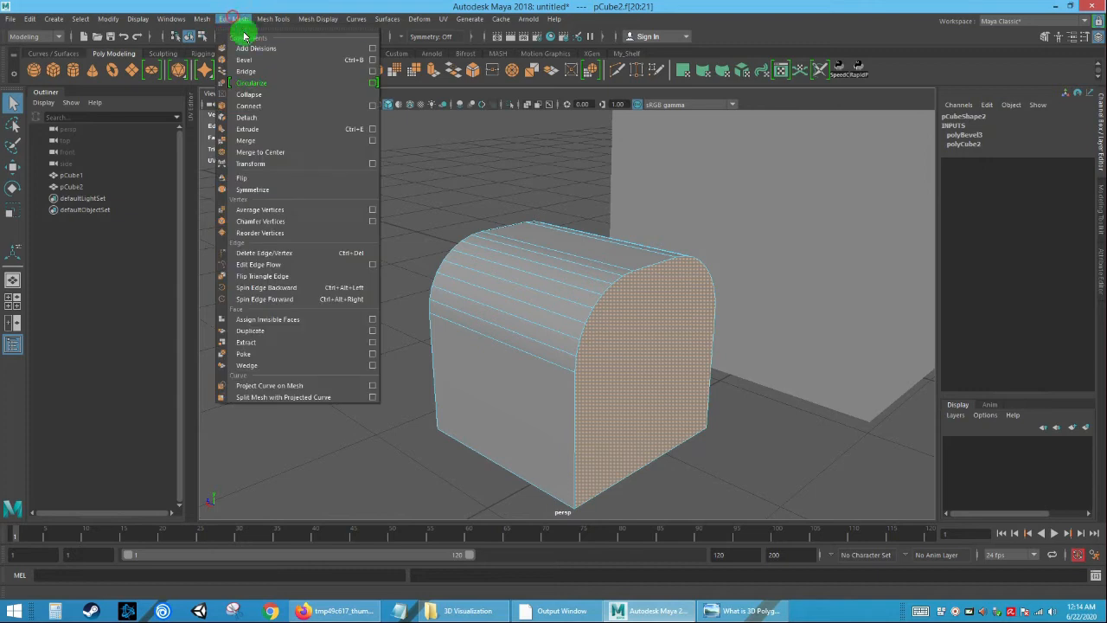
click(248, 49)
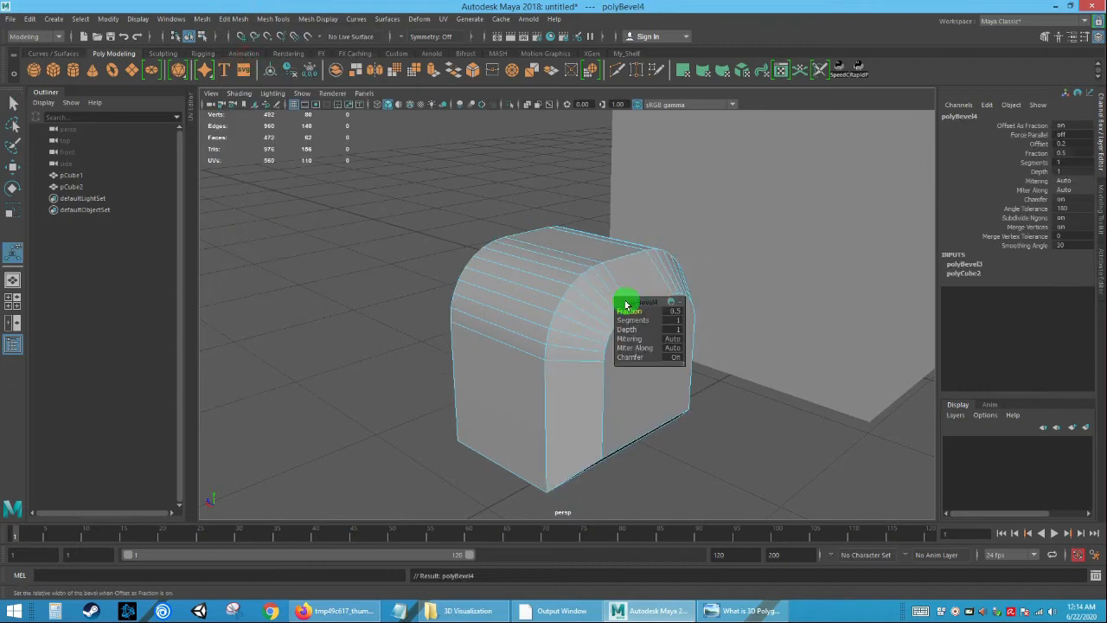
drag(628, 312, 625, 312)
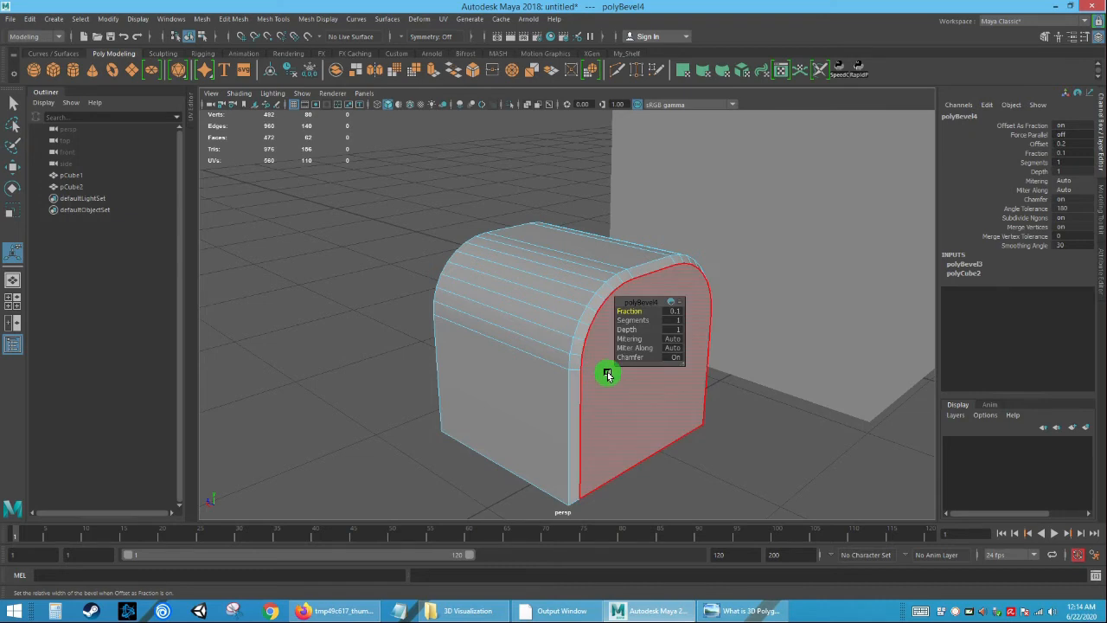
drag(635, 321, 659, 324)
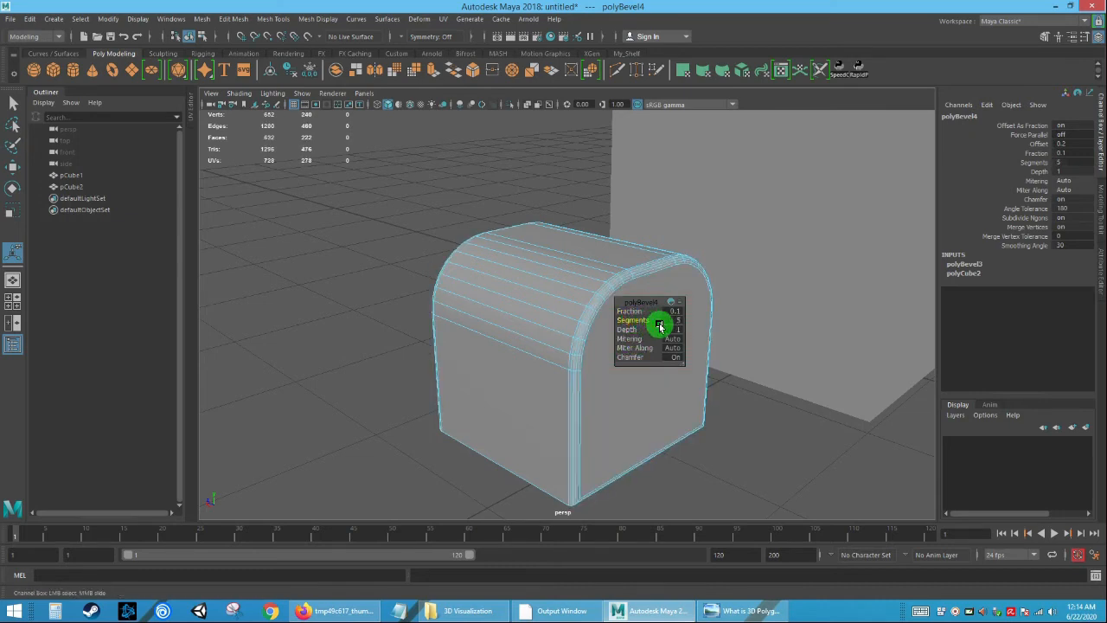
Return to object mode and inspect the rounded cube's smooth edges alongside the larger model.
click(759, 419)
right_drag(614, 328, 661, 276)
click(765, 421)
mouse_move(766, 421)
alt+mouse_down()
mouse_move(646, 375)
mouse_move(766, 425)
mouse_move(832, 426)
mouse_move(769, 416)
alt+mouse_up()
click(645, 333)
alt+drag(646, 334, 442, 346)
click(386, 335)
alt+right_drag(442, 346, 450, 361)
alt+middle_drag(450, 360, 547, 406)
alt+right_drag(591, 378, 601, 393)
alt+middle_drag(601, 393, 585, 394)
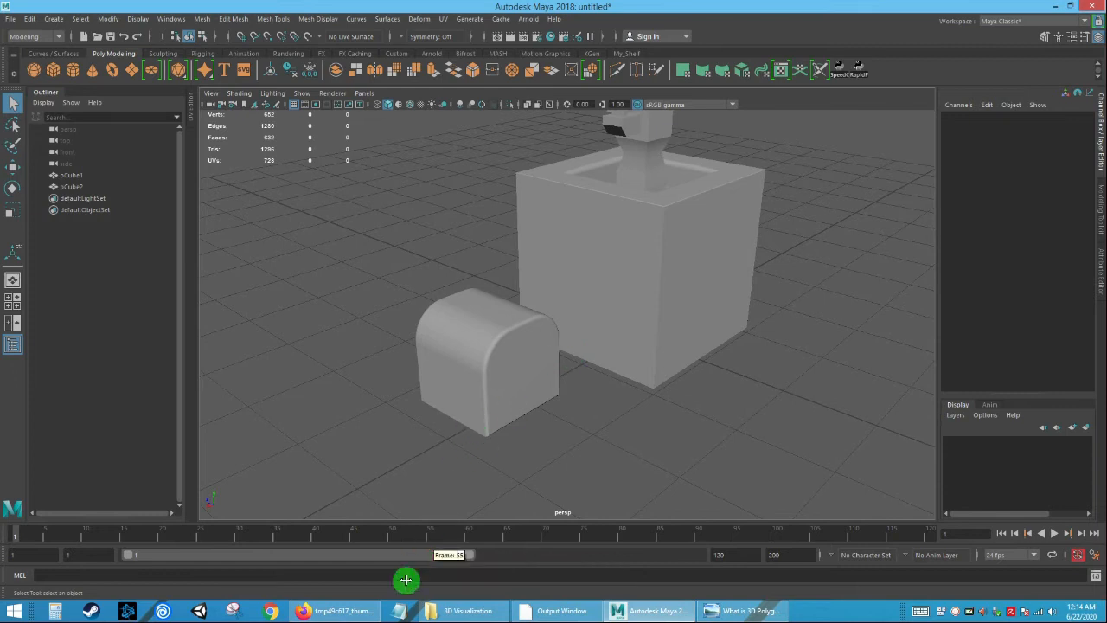
Switch to the Notepad note and list "Extrude", "Bevel" and "Insert Edge loop" on separate lines.
click(400, 610)
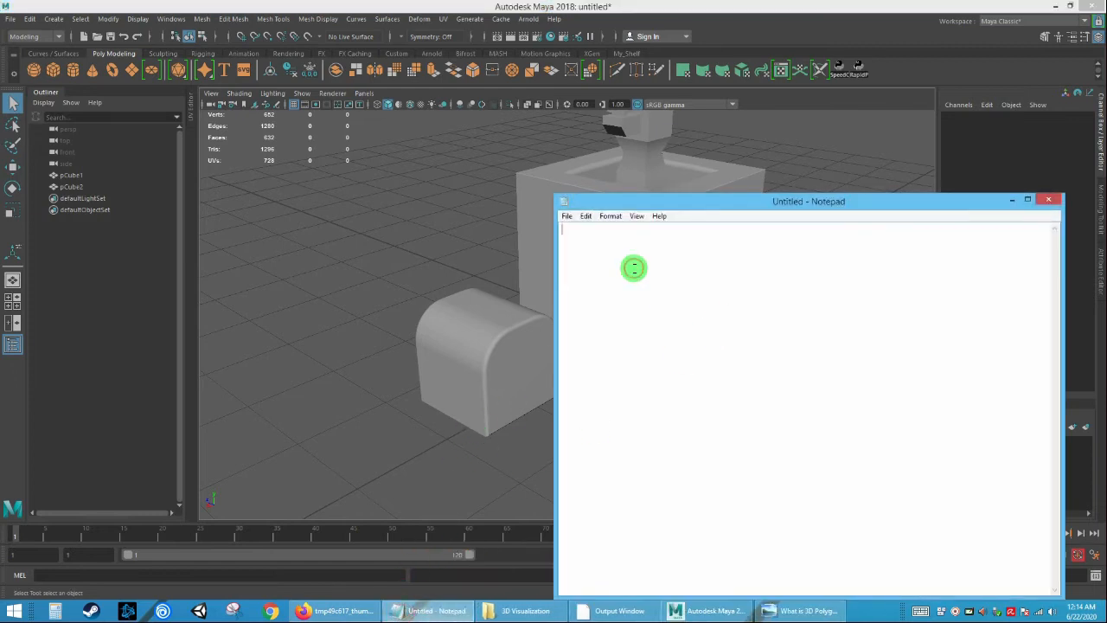
text(E)
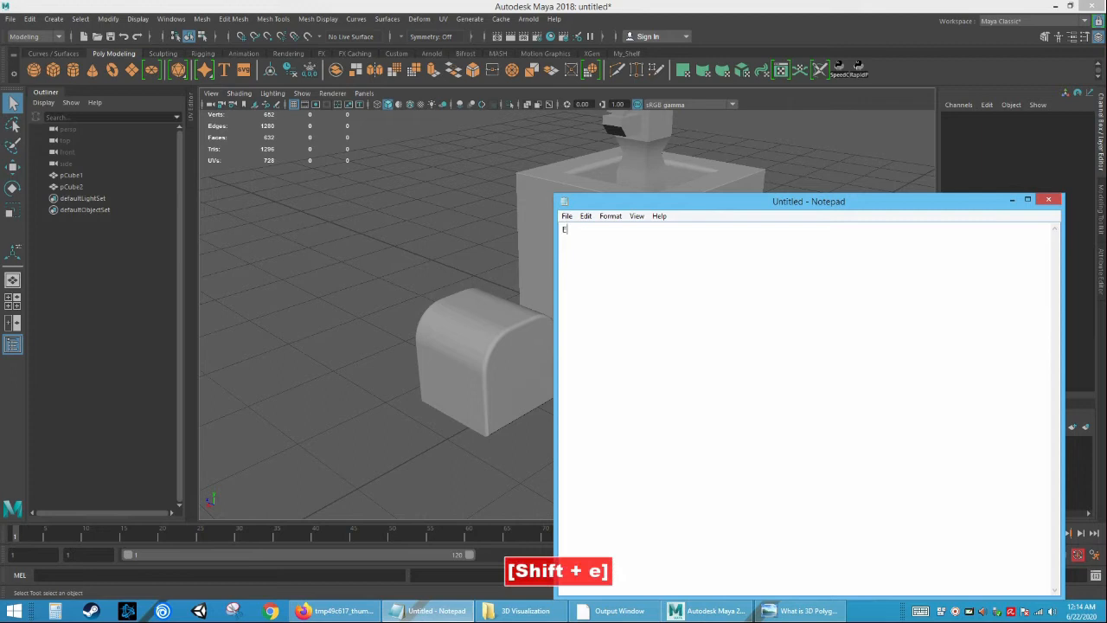
text(xtrude)
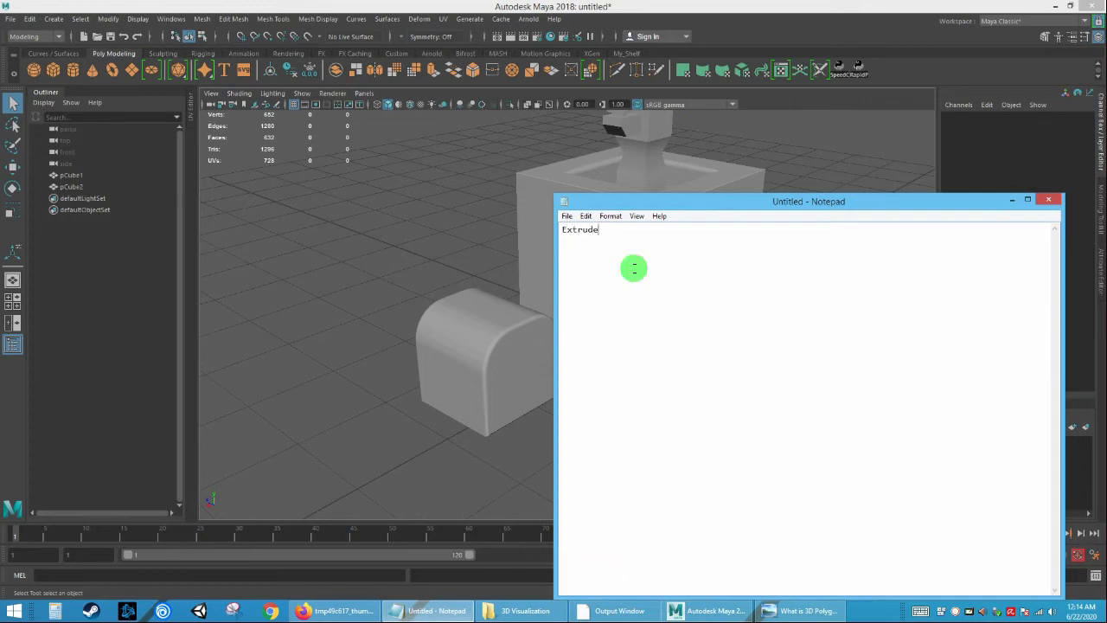
key(Return)
key(shift)
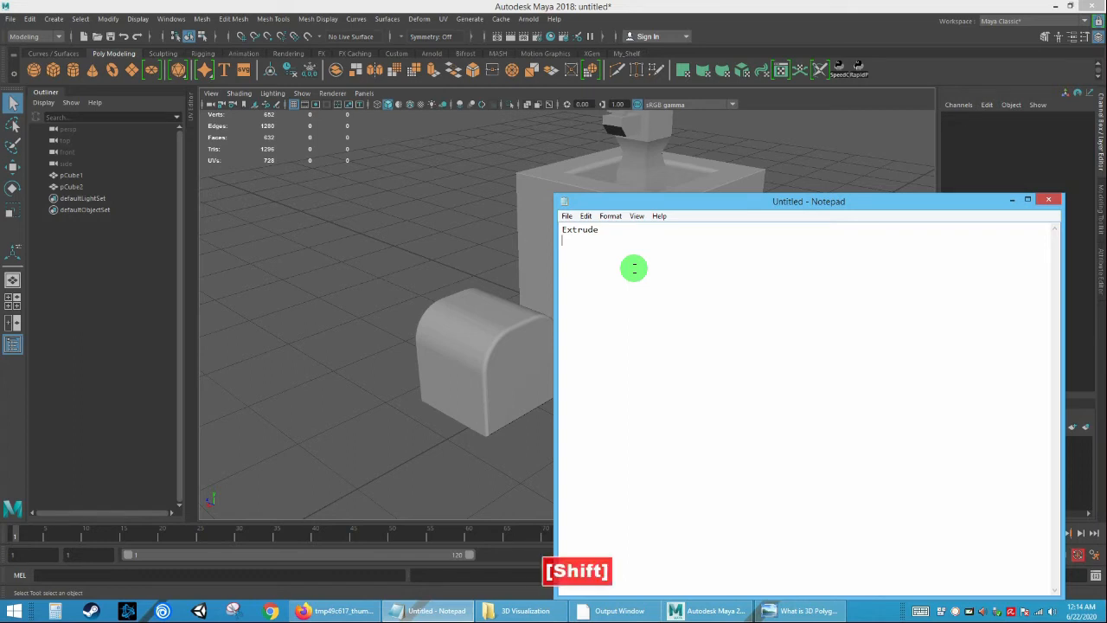
text(Beve)
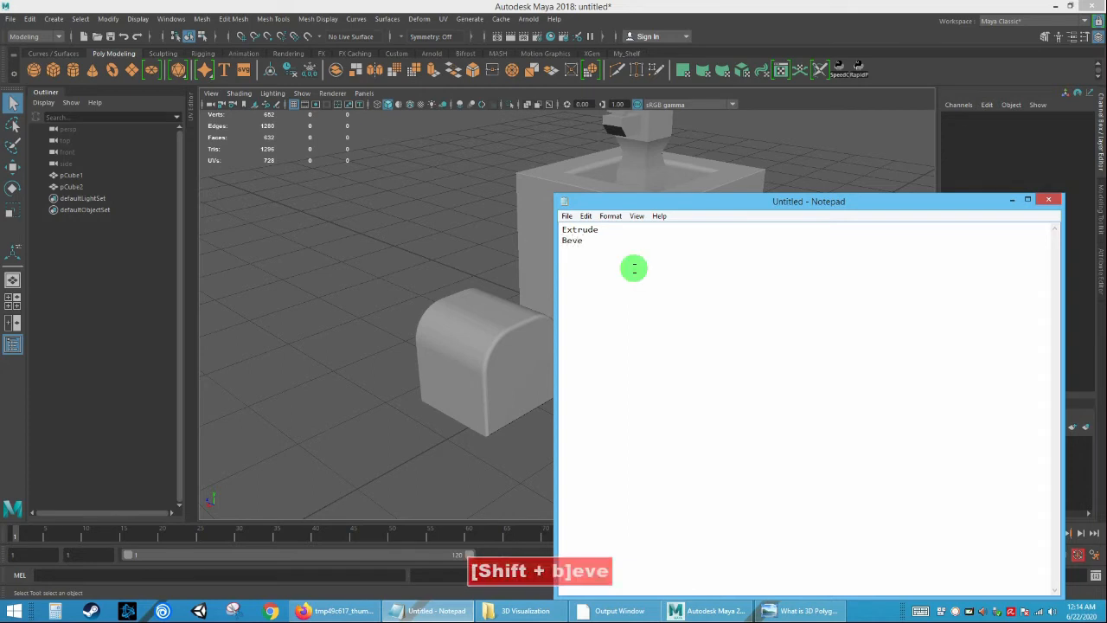
text(l)
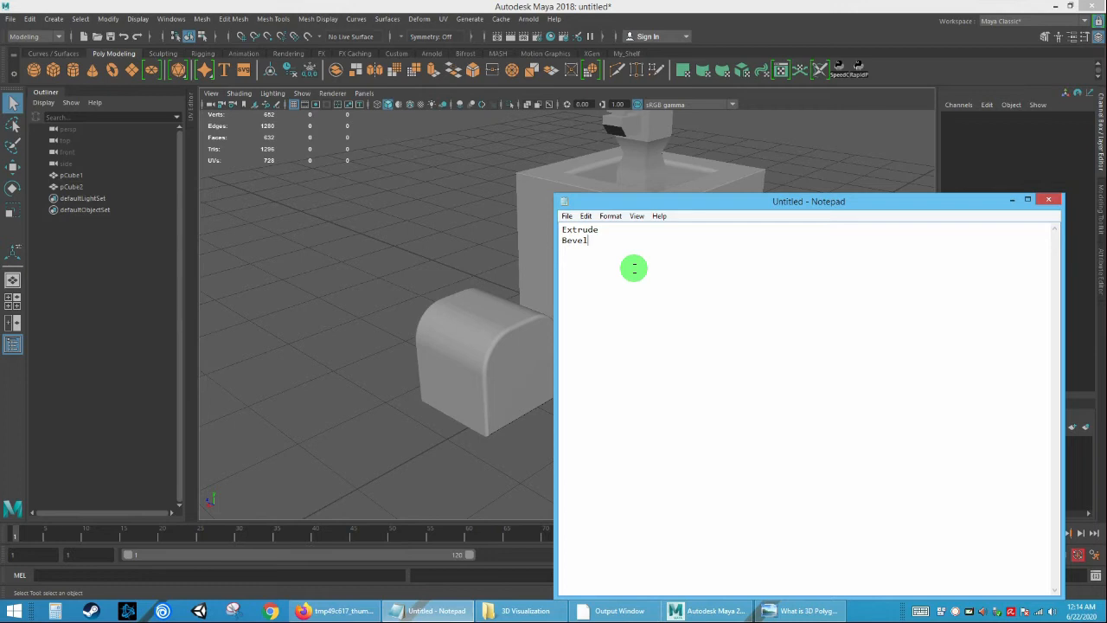
key(Return)
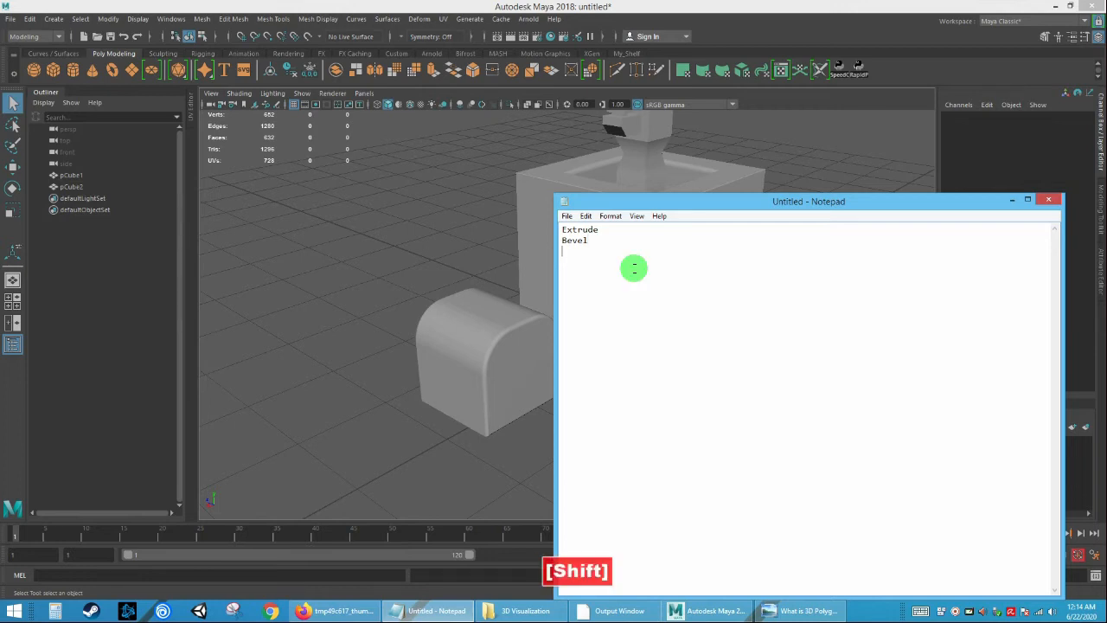
text(Inse)
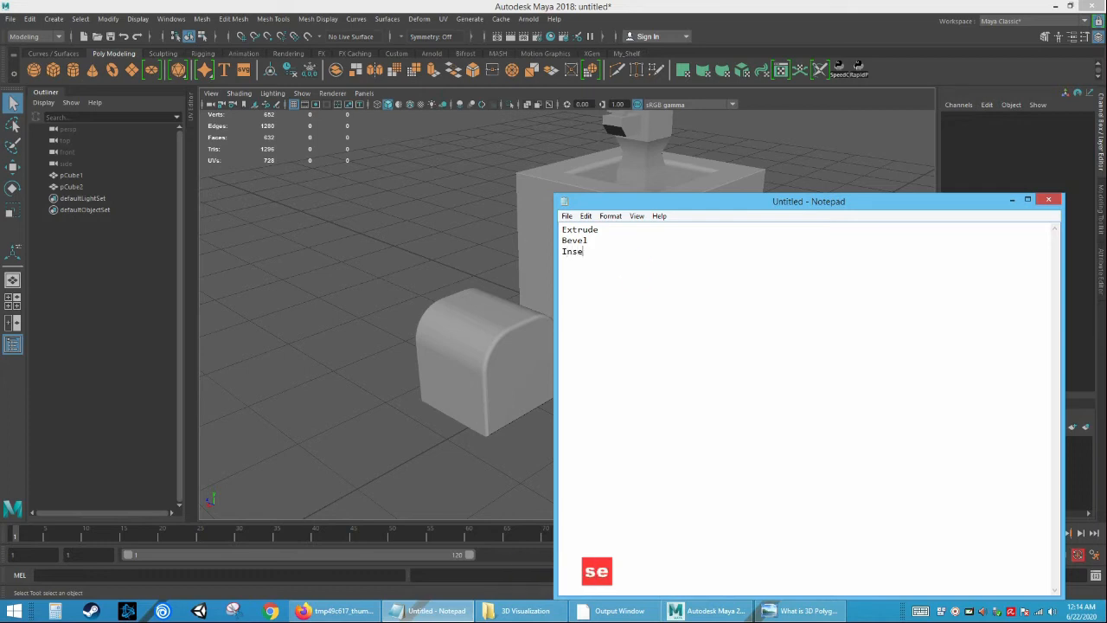
text(rt Edge loop)
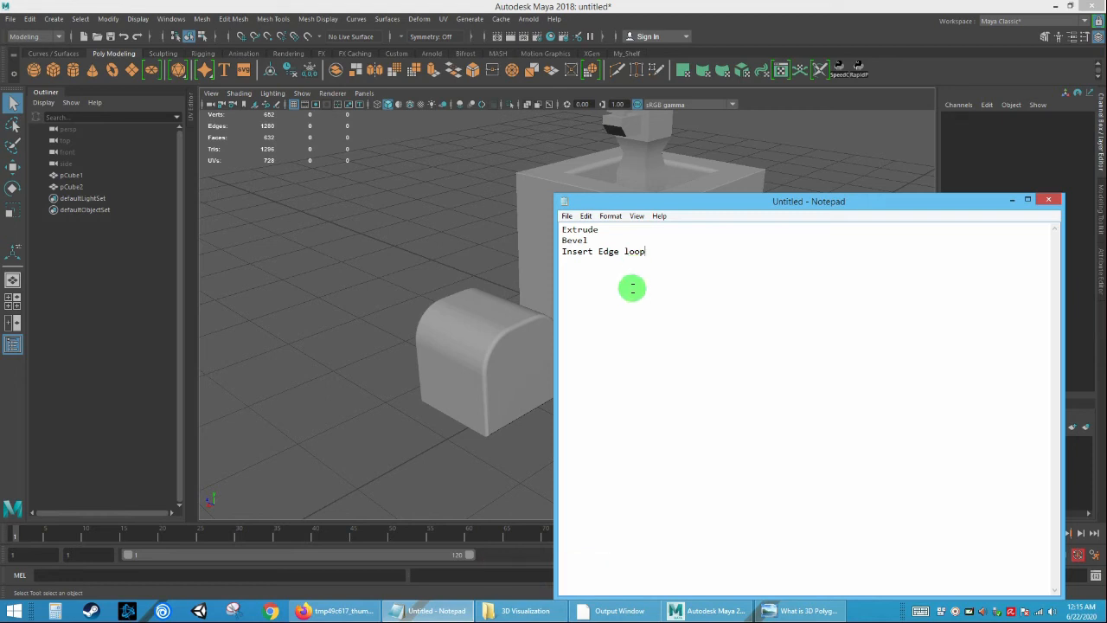
Highlight the three listed modeling operations in the note, and switch back to Maya.
drag(647, 251, 536, 225)
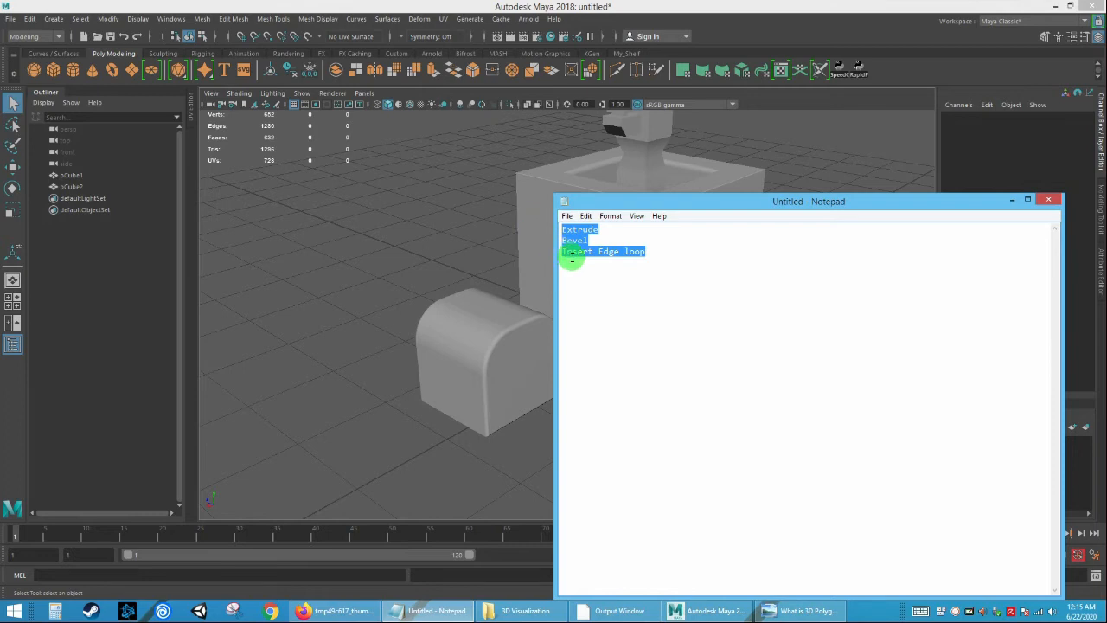
drag(660, 250, 507, 219)
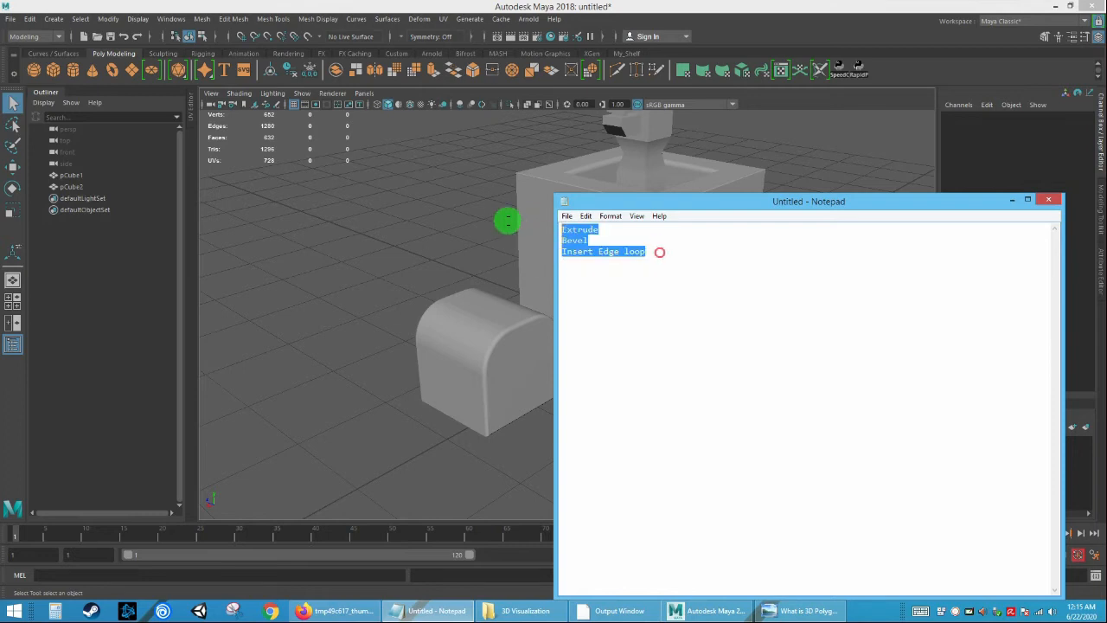
click(615, 278)
drag(645, 253, 531, 225)
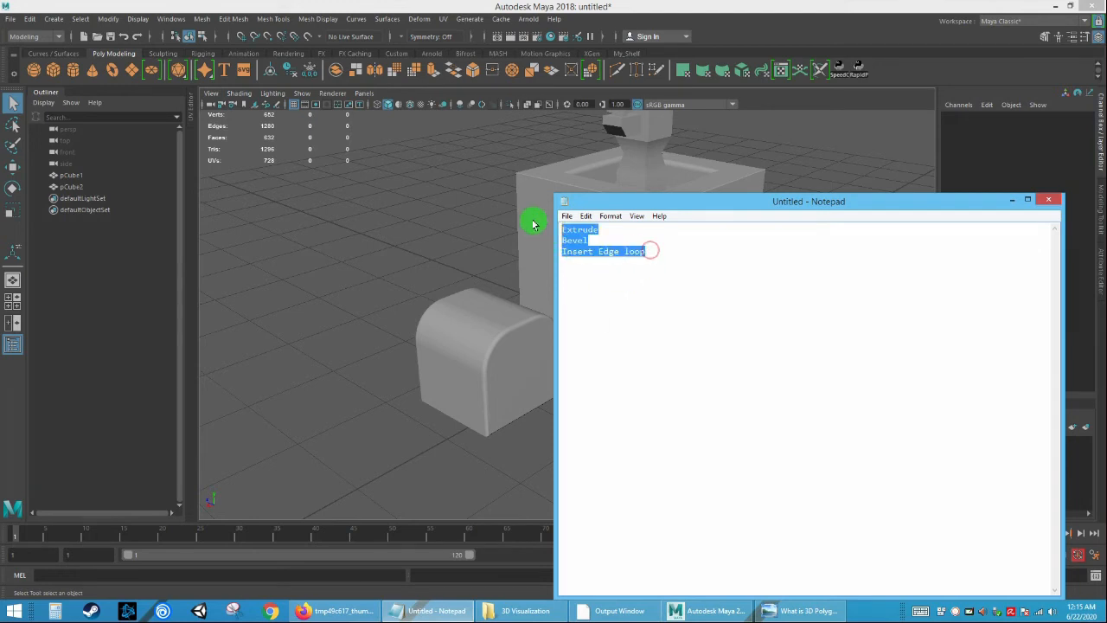
click(613, 294)
drag(649, 251, 545, 254)
click(677, 306)
click(1012, 200)
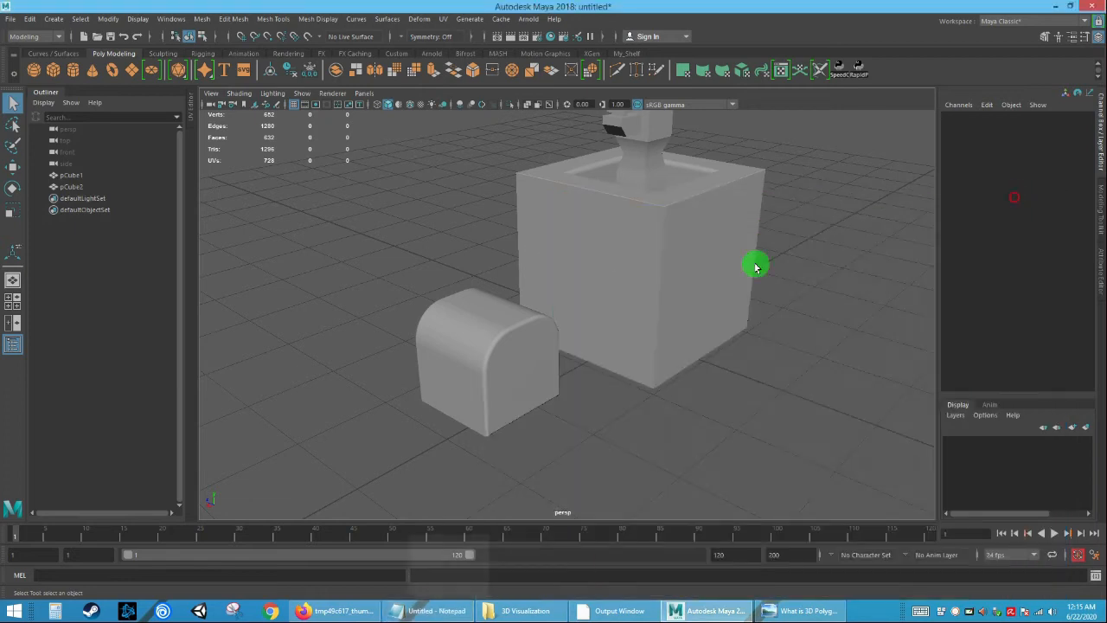
Select the large block and switch it to edge selection, with its vertical corner edge in close view.
alt+drag(673, 288, 581, 300)
click(710, 295)
alt+drag(746, 302, 730, 303)
alt+scroll(729, 302, up, 4)
alt+middle_drag(730, 303, 570, 319)
alt+drag(568, 319, 596, 285)
alt+scroll(595, 284, up, 3)
alt+middle_drag(596, 284, 645, 345)
alt+right_drag(571, 313, 553, 292)
alt+drag(548, 293, 534, 271)
alt+right_drag(534, 271, 576, 314)
alt+drag(514, 271, 512, 269)
alt+right_drag(511, 270, 530, 281)
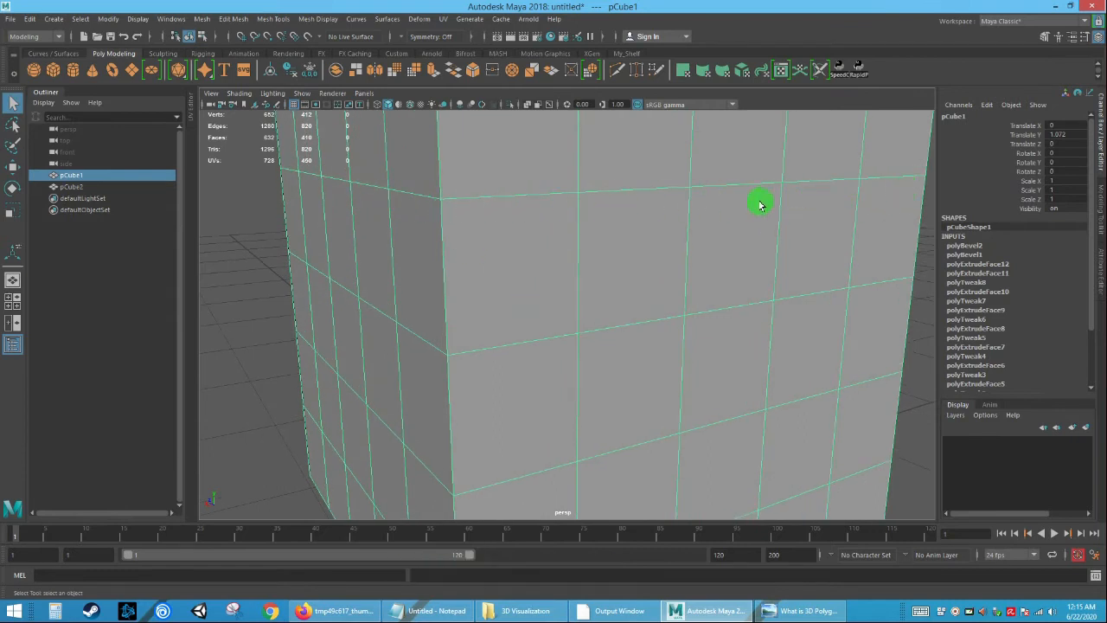
alt+drag(453, 240, 484, 237)
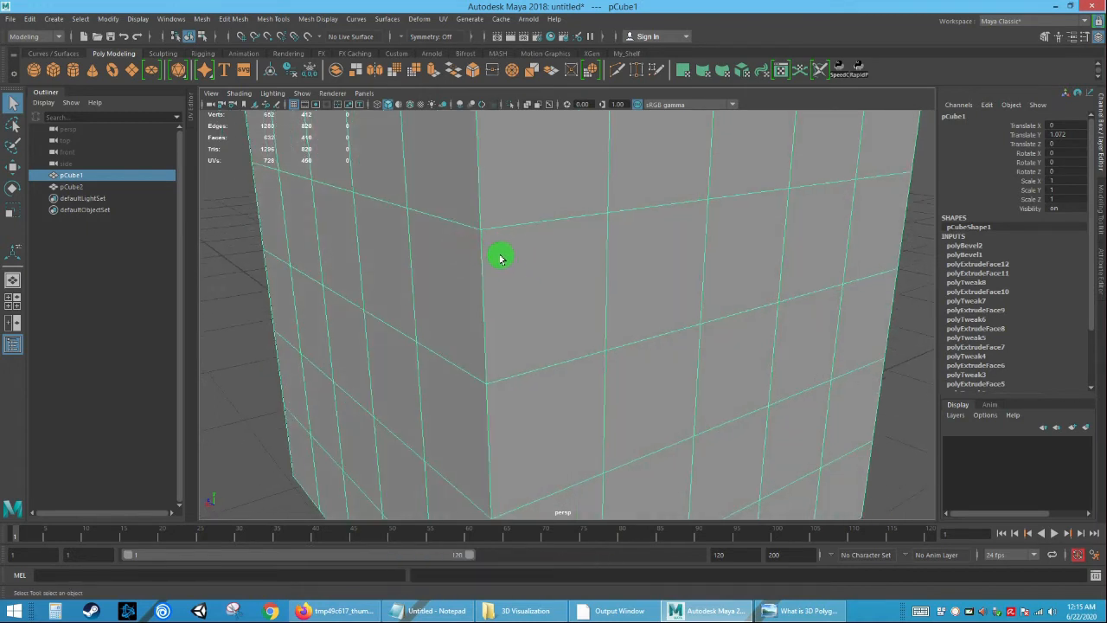
right_drag(577, 240, 574, 209)
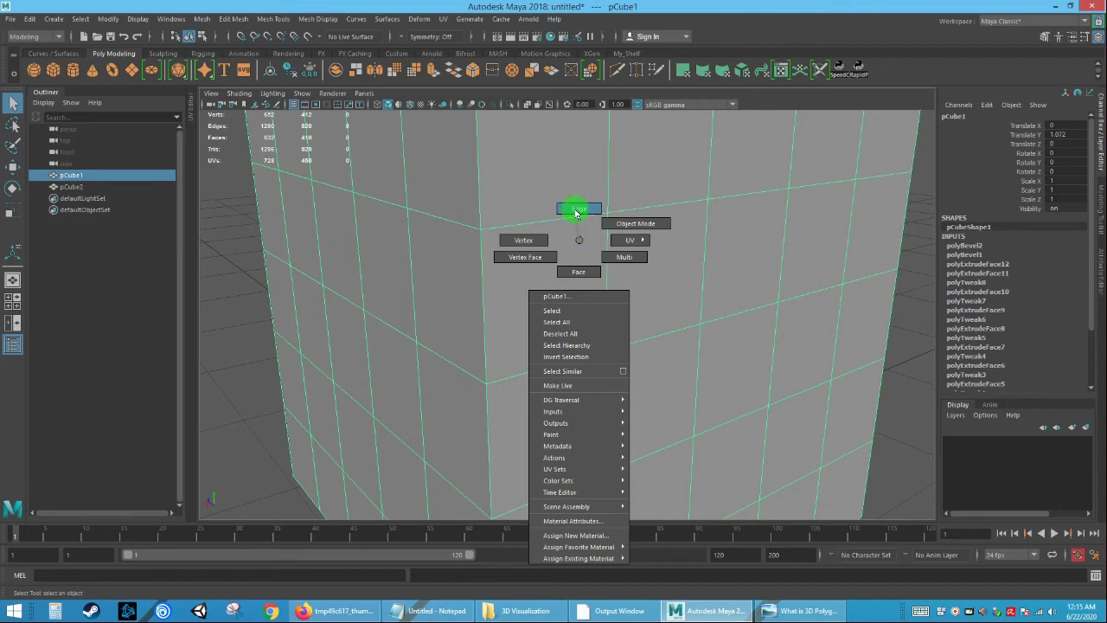
right_drag(573, 209, 574, 209)
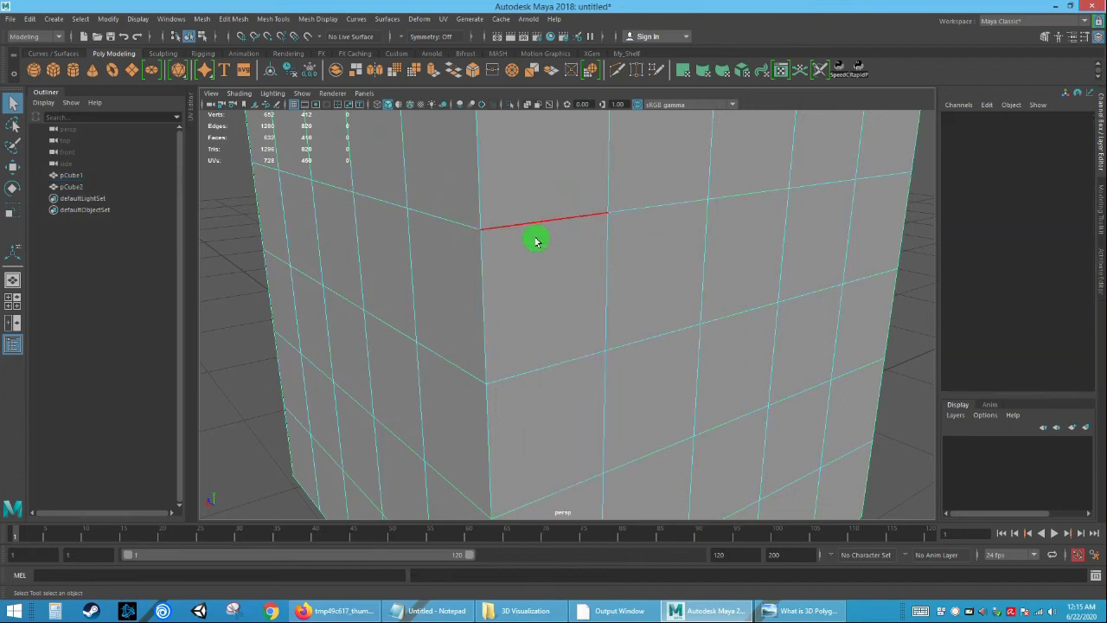
Insert an edge loop around the large block just below its existing upper horizontal loop.
ctrl+click(273, 19)
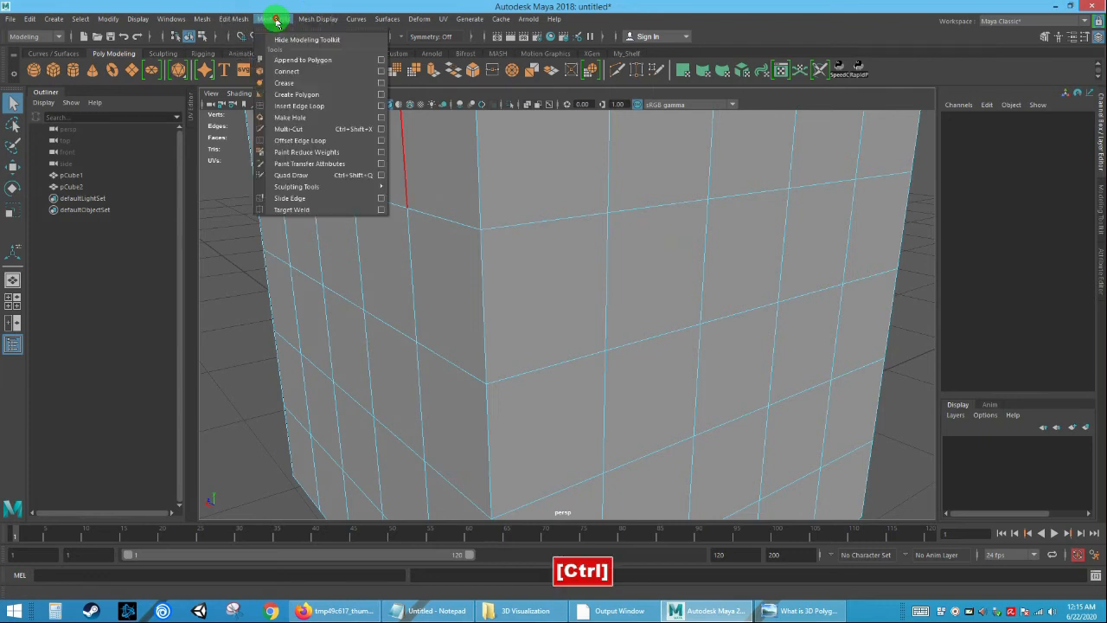
click(296, 107)
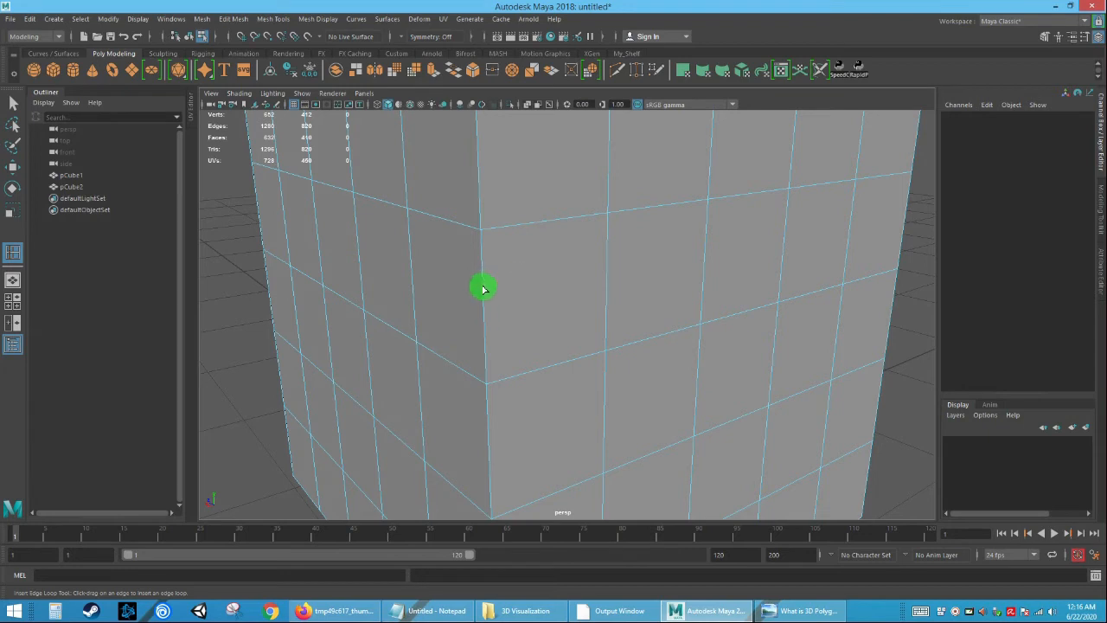
drag(483, 289, 485, 308)
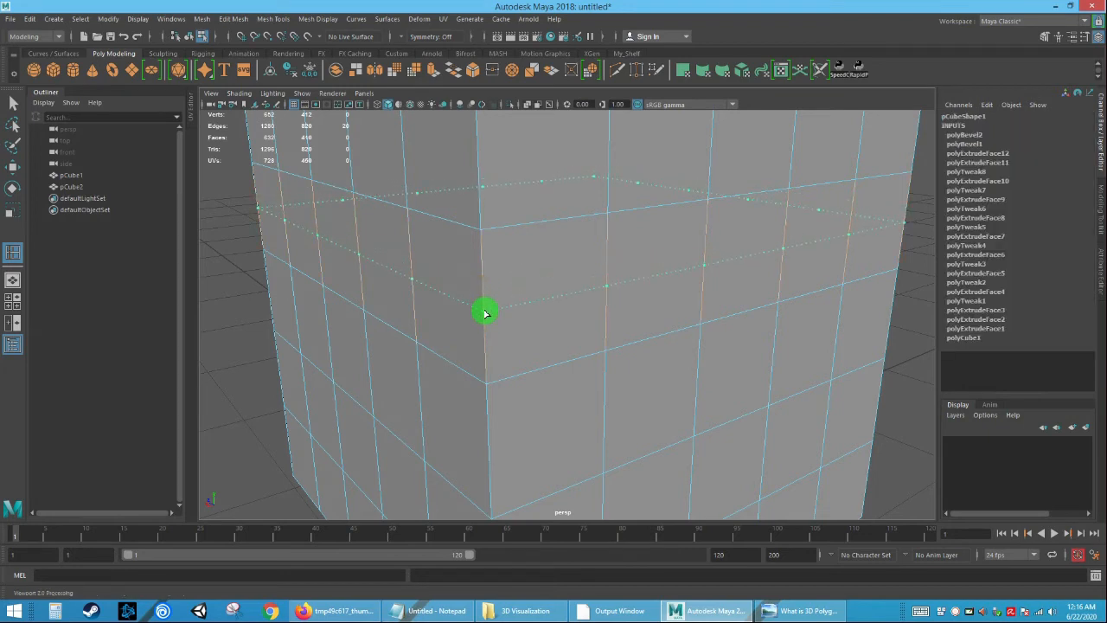
mouse_move(486, 306)
mouse_down()
mouse_move(484, 264)
mouse_move(482, 302)
mouse_up()
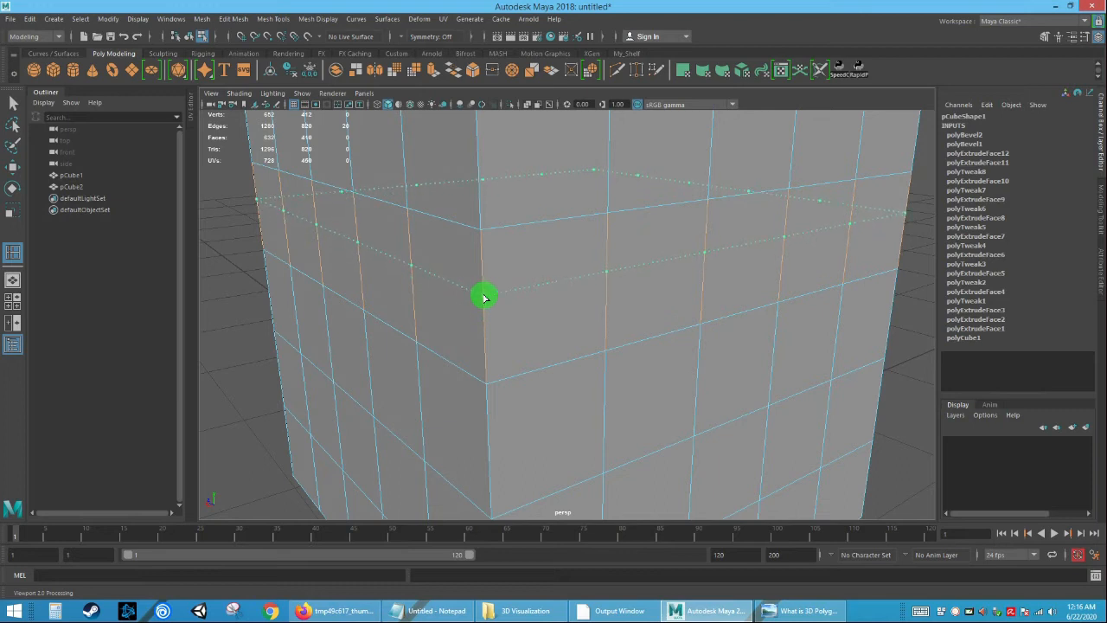
drag(484, 297, 479, 247)
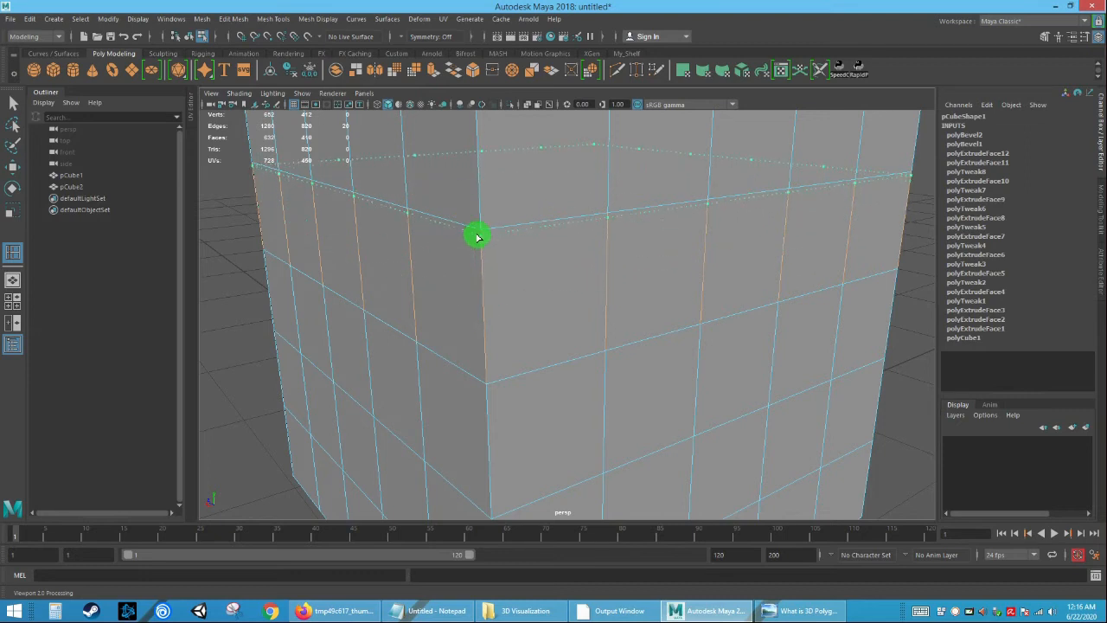
drag(478, 236, 479, 237)
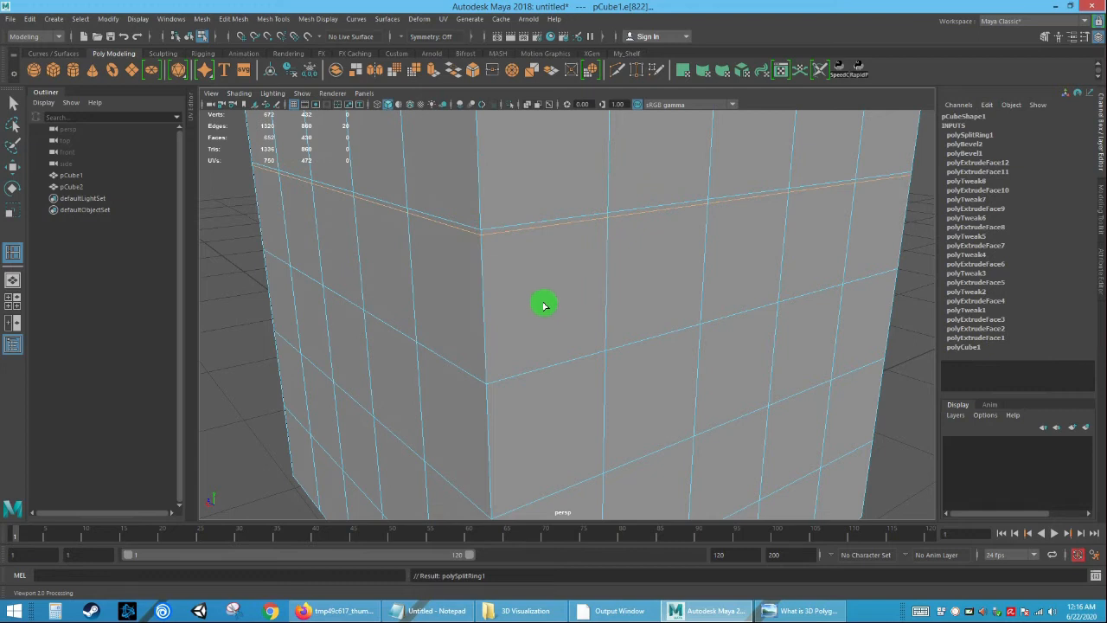
Try inserting a vertical edge loop beside the large block's corner edge, and undo it.
click(519, 374)
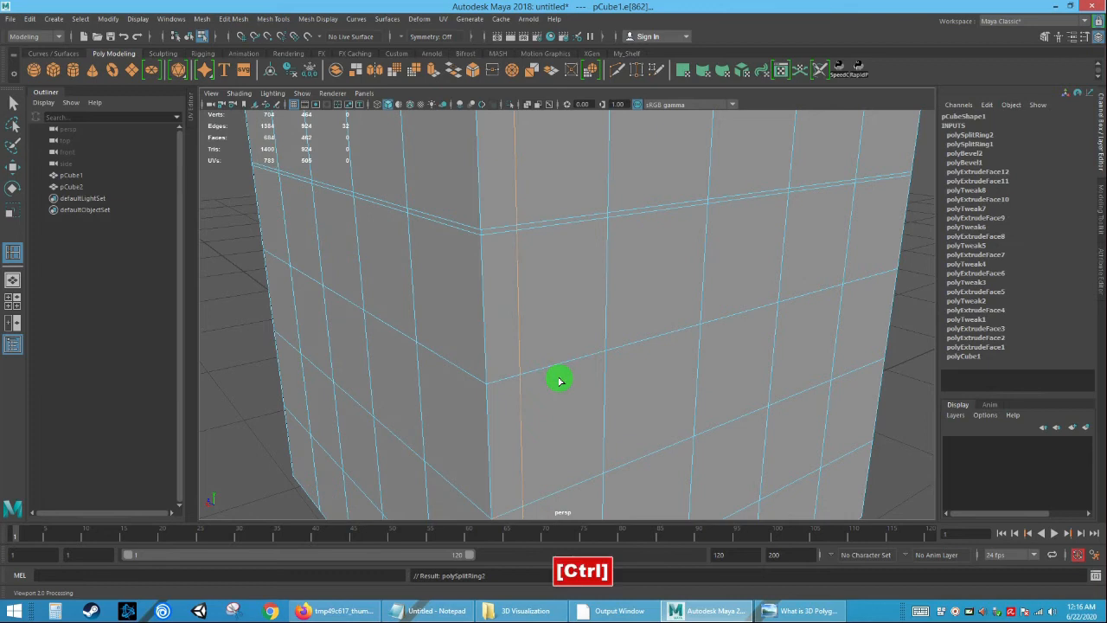
key(ctrl+z)
alt+drag(539, 366, 498, 346)
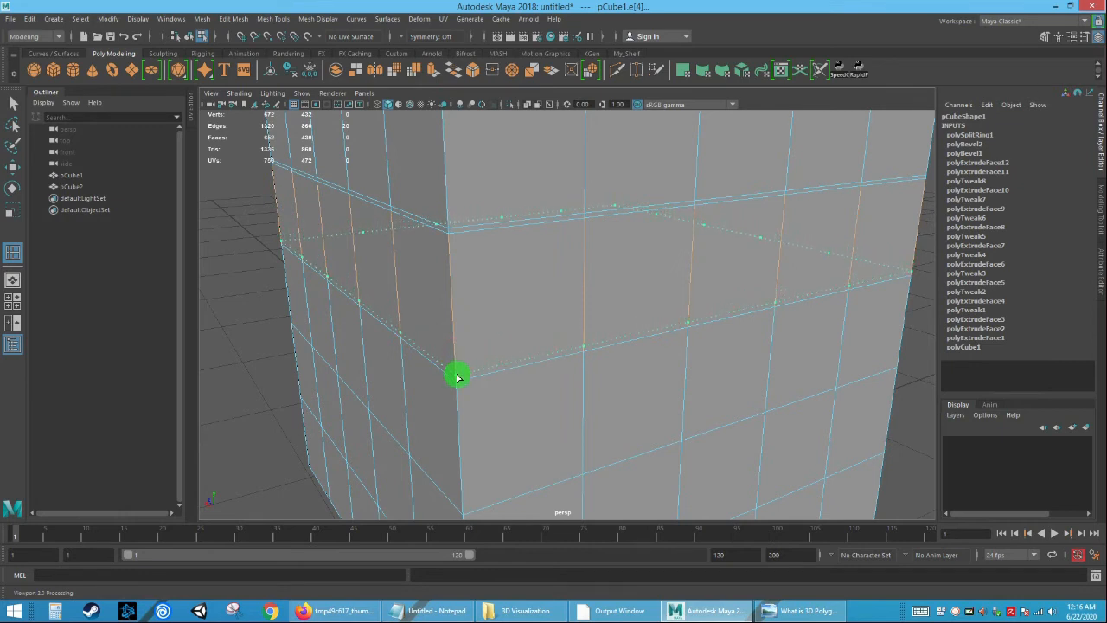
Insert a second edge loop just above the block's next horizontal loop down, and leave the Insert Edge Loop tool.
click(458, 378)
alt+right_drag(519, 403, 531, 386)
key(w)
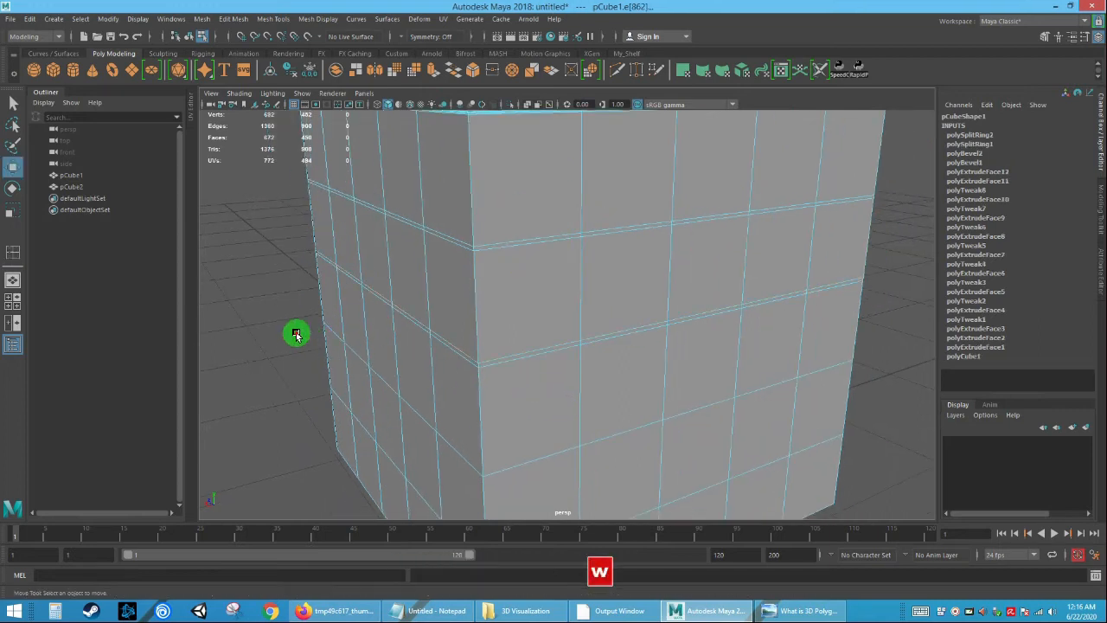
click(297, 334)
Select the ring of faces between the two new edge loops, scale it inward into a recessed band, and return to object mode.
right_drag(537, 282, 536, 315)
click(529, 302)
shift+double_click(600, 302)
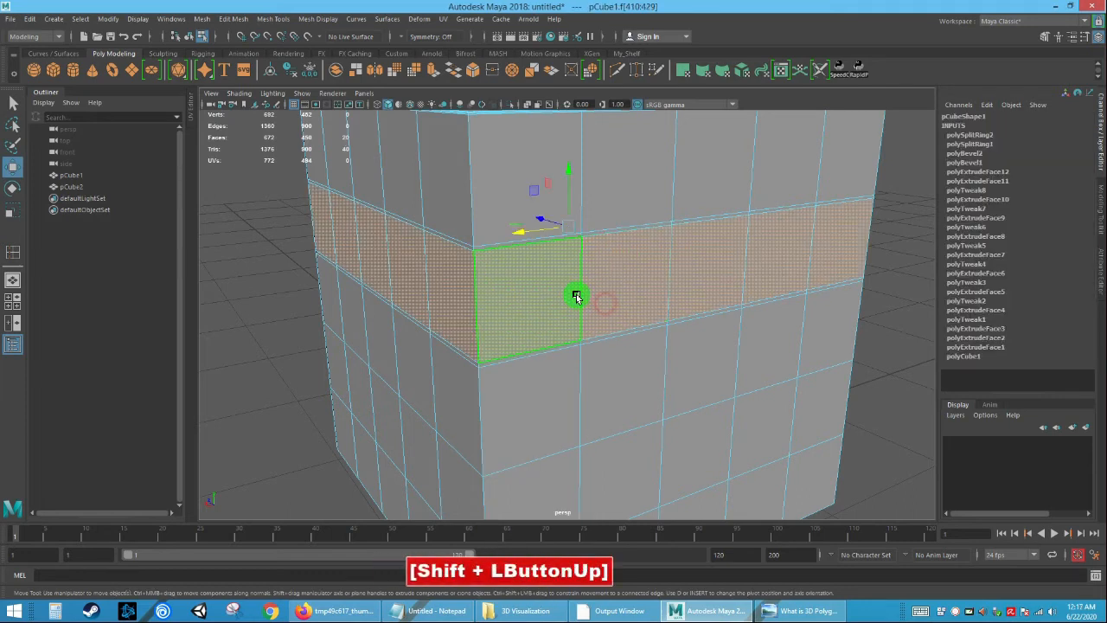
key(r)
alt+drag(571, 295, 547, 220)
right_drag(637, 289, 677, 265)
Examine the recessed band around the large block from several angles, with and without its wireframe.
click(872, 373)
alt+drag(875, 374, 645, 361)
click(645, 361)
alt+right_drag(657, 378, 584, 350)
alt+drag(433, 348, 450, 275)
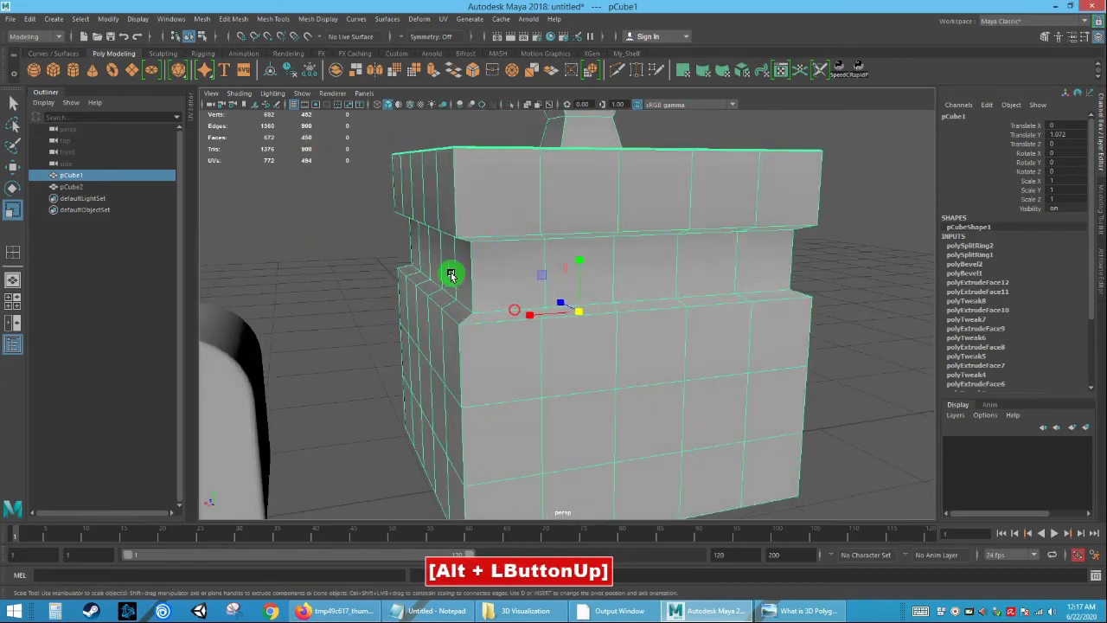
alt+right_drag(623, 302, 517, 279)
alt+drag(516, 279, 479, 363)
alt+middle_drag(479, 363, 538, 328)
Insert two edge loops around the rounded cube's body, one near each end face.
click(464, 312)
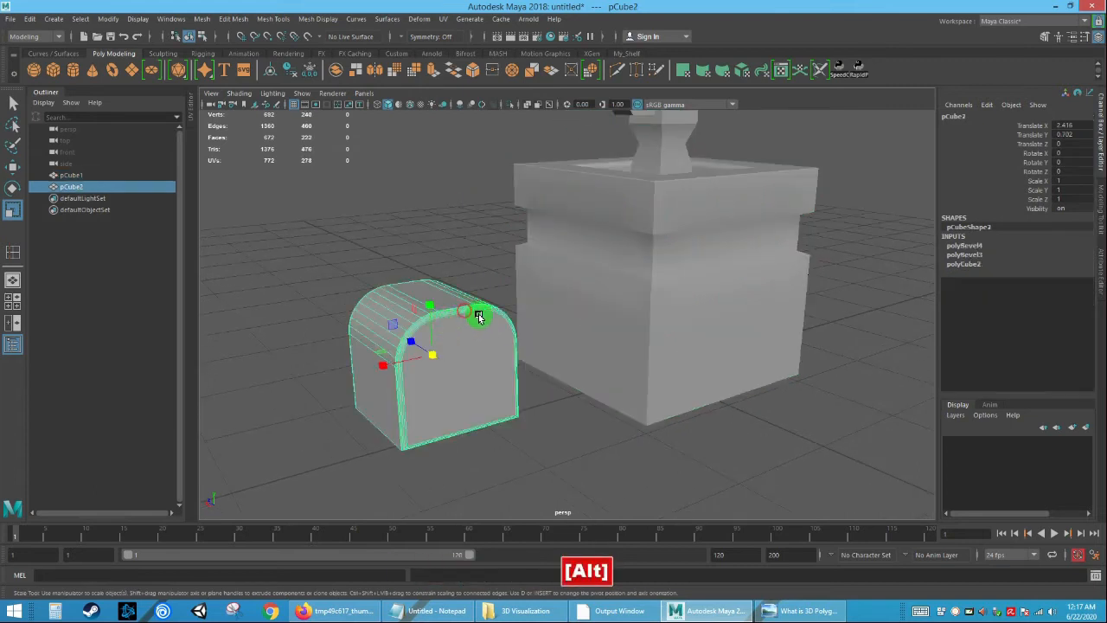
alt+drag(476, 308, 561, 314)
alt+right_drag(561, 314, 658, 393)
alt+drag(611, 383, 593, 333)
mouse_move(594, 333)
right_down()
mouse_move(581, 323)
mouse_move(603, 277)
mouse_move(644, 299)
mouse_move(593, 291)
mouse_move(606, 321)
right_up()
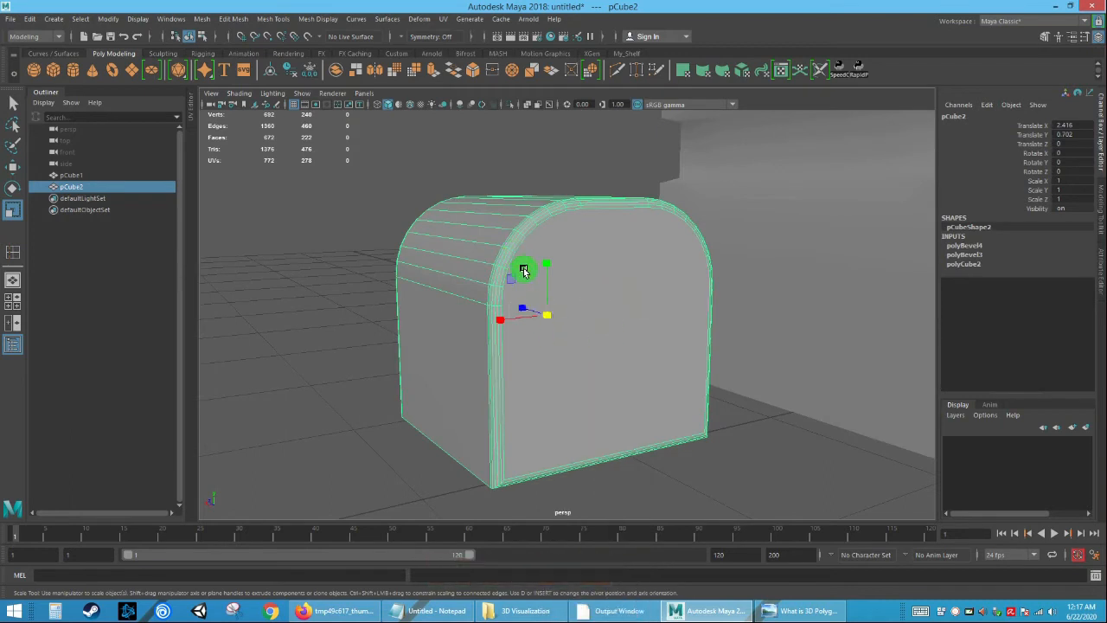
drag(260, 16, 288, 108)
alt+drag(475, 262, 623, 309)
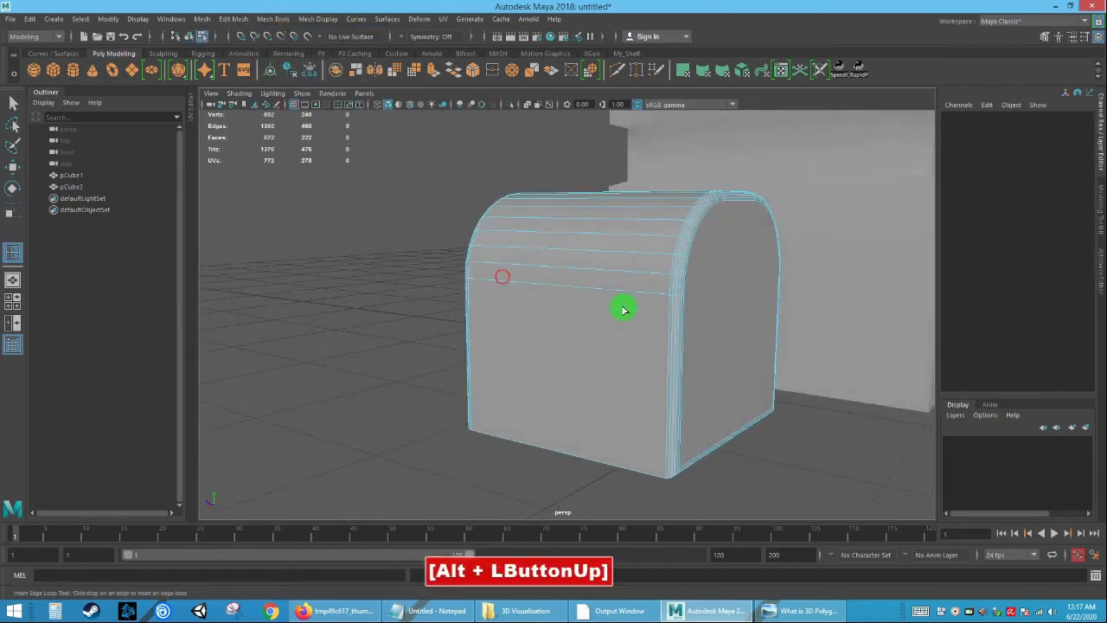
click(645, 294)
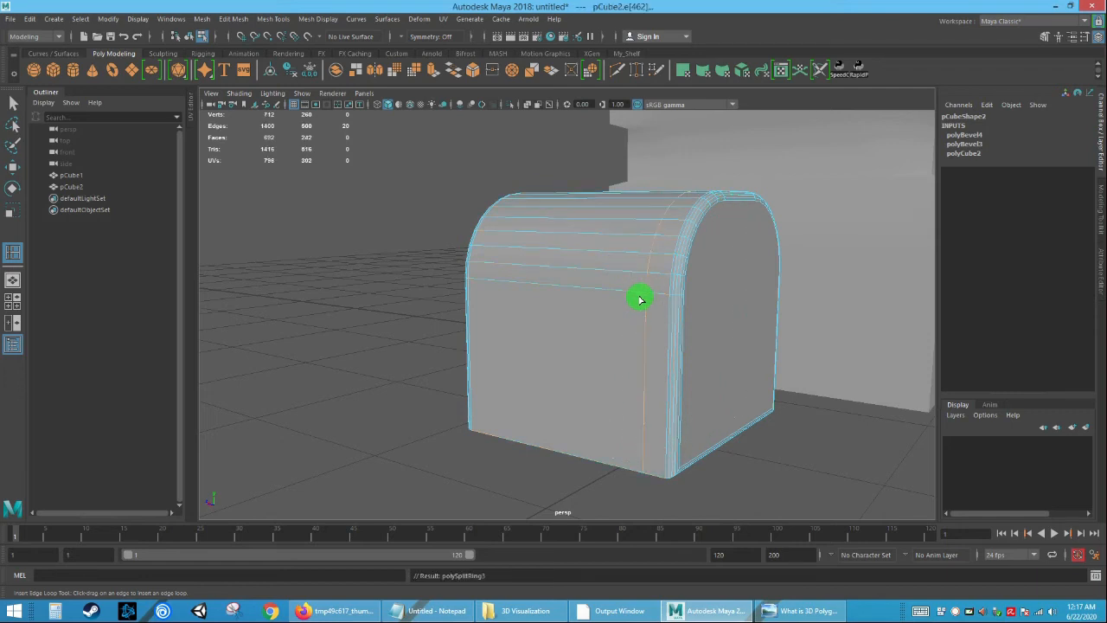
click(484, 279)
Insert an edge loop lengthwise along the middle of the rounded cube's top, and check where it meets the end face.
alt+drag(483, 280, 580, 284)
alt+drag(522, 256, 517, 317)
alt+middle_drag(517, 317, 516, 291)
alt+drag(516, 291, 483, 277)
alt+drag(493, 315, 474, 240)
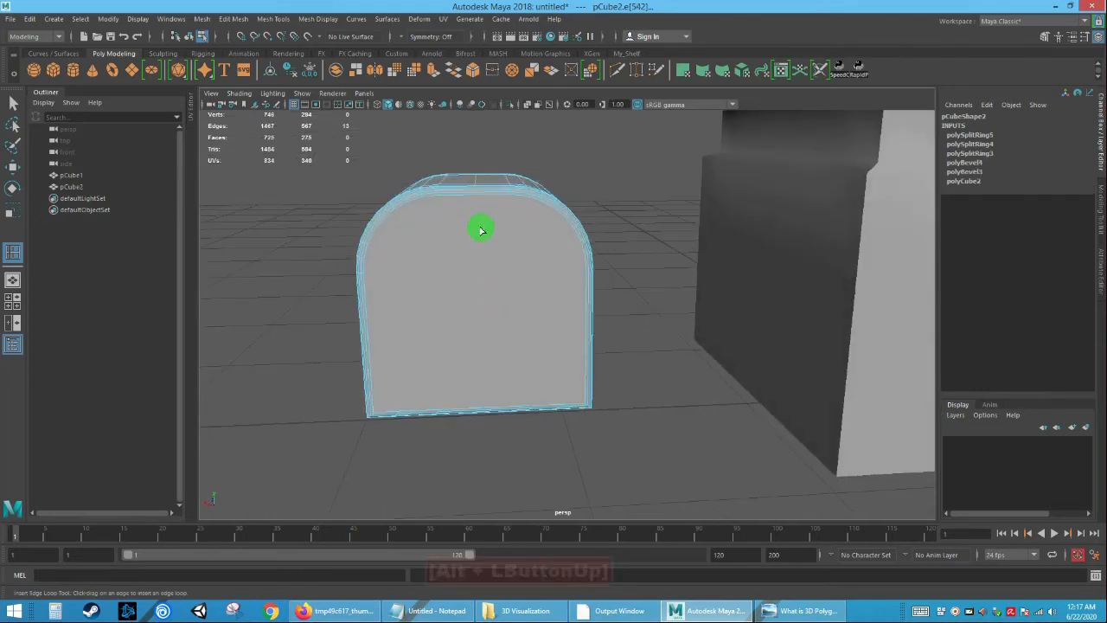
alt+drag(494, 424, 415, 213)
alt+drag(407, 303, 502, 316)
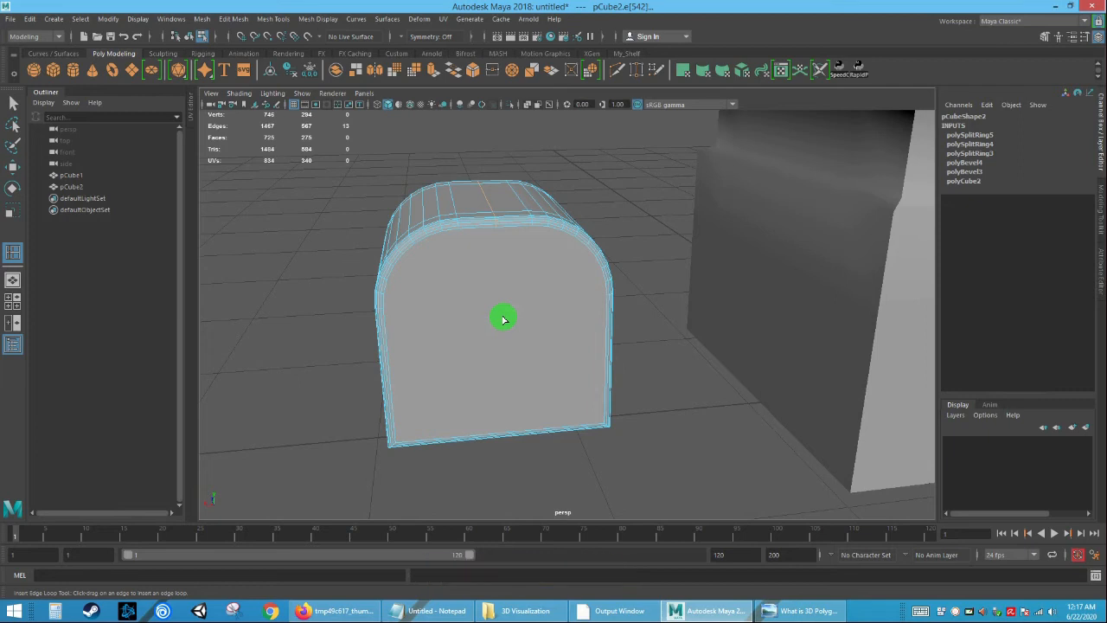
Leave the edge loop tool and select the rounded cube's large flat end face in face mode to inspect its outline.
key(w)
click(329, 309)
right_click(480, 302)
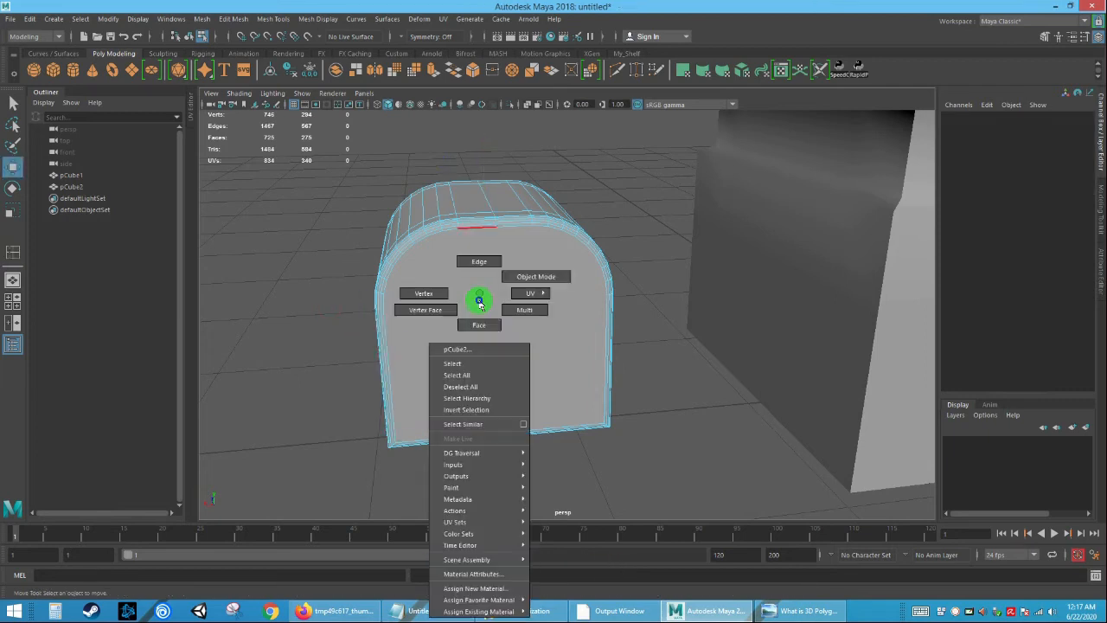
right_drag(482, 326, 483, 328)
click(489, 296)
alt+drag(461, 309, 494, 316)
alt+right_drag(494, 316, 599, 373)
alt+middle_drag(599, 374, 588, 374)
alt+right_drag(588, 374, 553, 339)
alt+drag(553, 338, 511, 336)
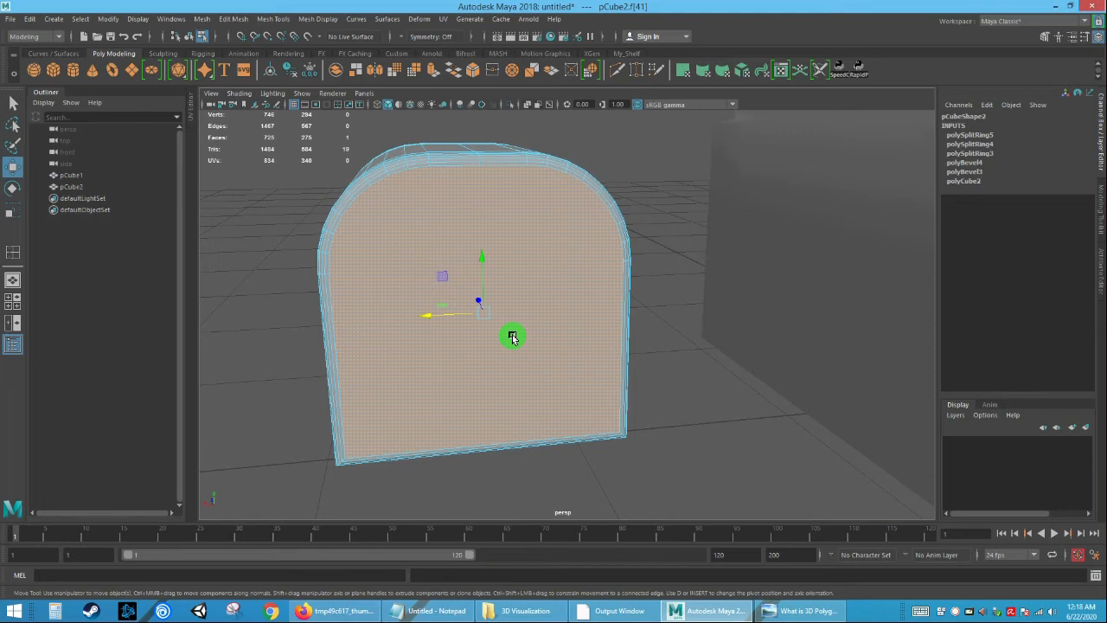
Select the narrow face at the base of the rounded cube's curved side and view it up close.
click(289, 315)
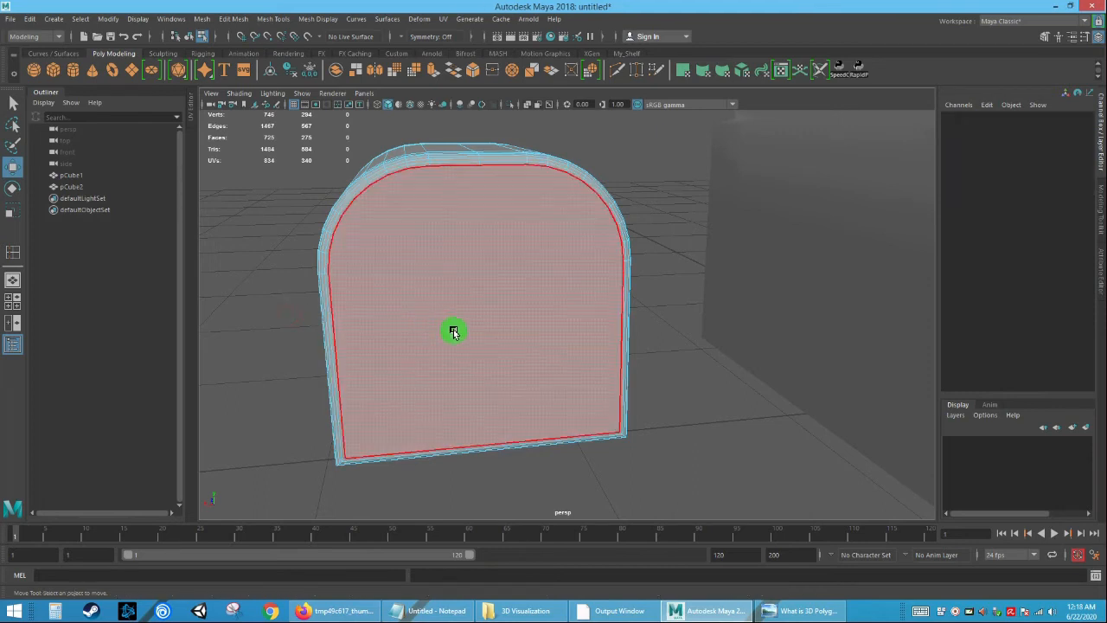
alt+drag(474, 397, 450, 353)
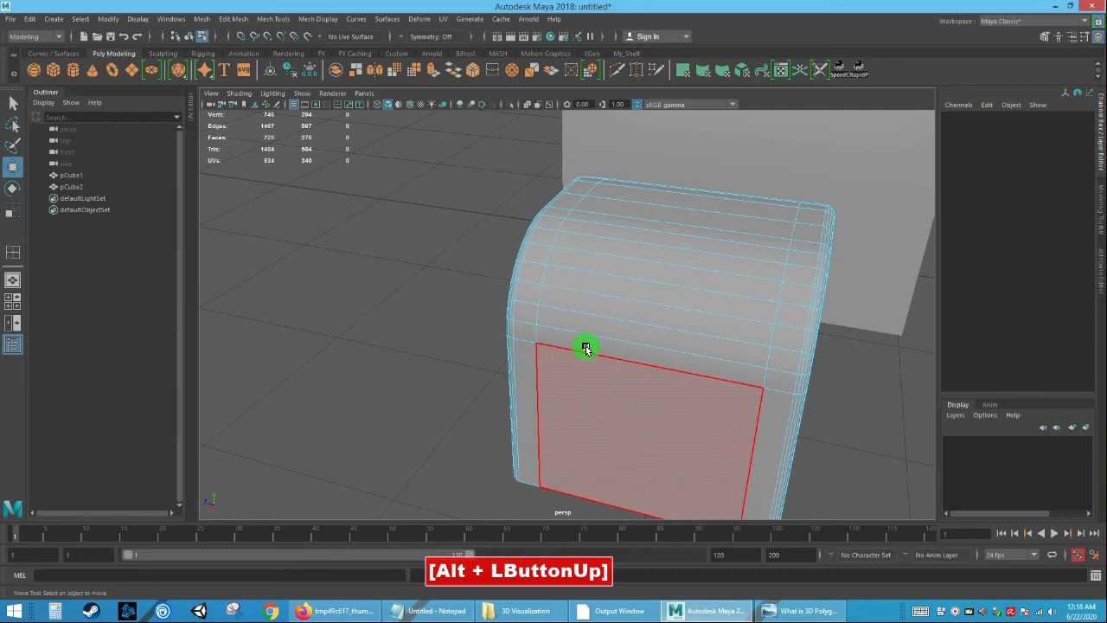
click(608, 350)
alt+middle_drag(610, 367, 563, 366)
alt+right_drag(563, 366, 598, 384)
alt+drag(598, 383, 615, 400)
alt+right_drag(616, 400, 634, 405)
alt+middle_drag(632, 404, 576, 404)
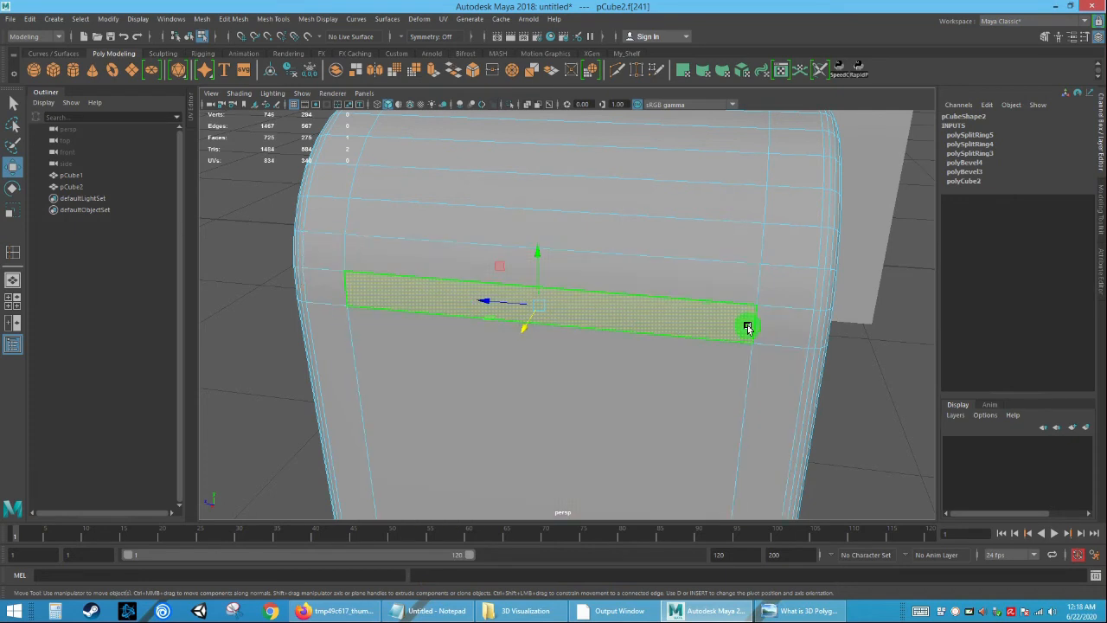
Check the narrow face's corner points in vertex mode, and return to face mode.
right_drag(696, 322, 617, 295)
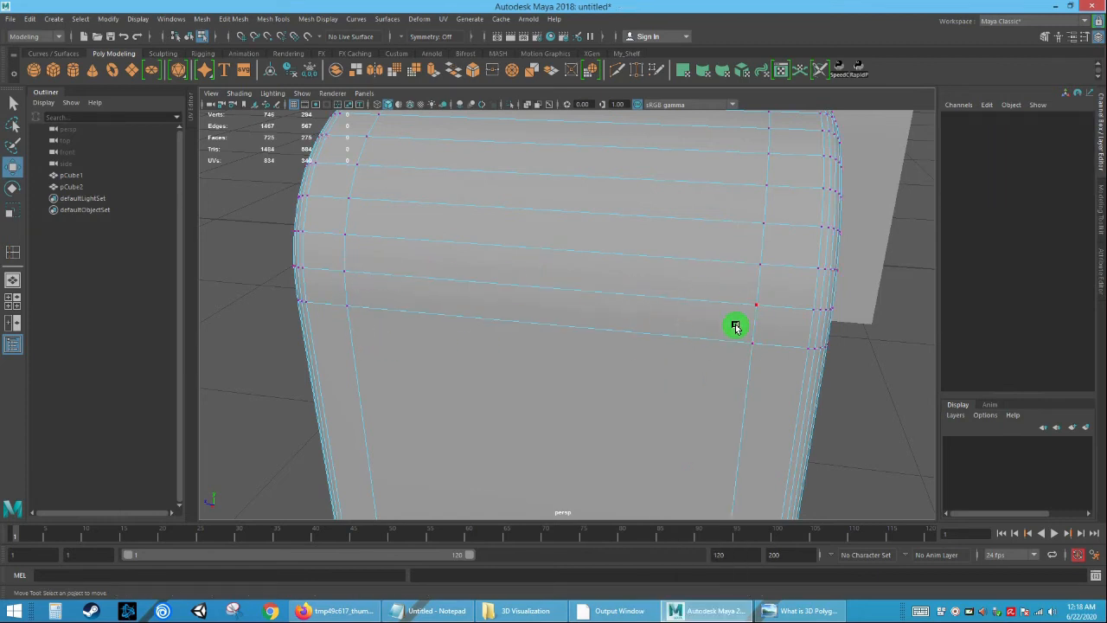
right_click(534, 302)
click(534, 323)
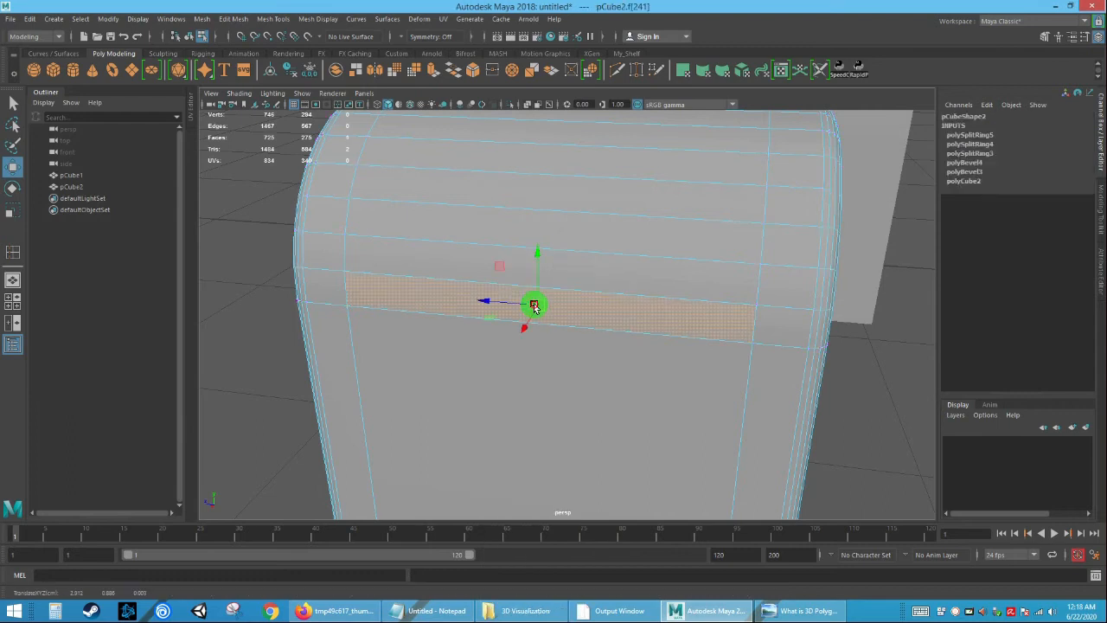
click(479, 338)
Return the rounded cube to object mode and clear the selection.
alt+drag(524, 345, 489, 338)
alt+right_drag(490, 337, 445, 281)
alt+drag(630, 291, 519, 298)
alt+right_drag(528, 278, 493, 268)
alt+middle_drag(636, 336, 751, 362)
alt+right_drag(752, 363, 688, 348)
right_drag(604, 292, 636, 271)
click(232, 210)
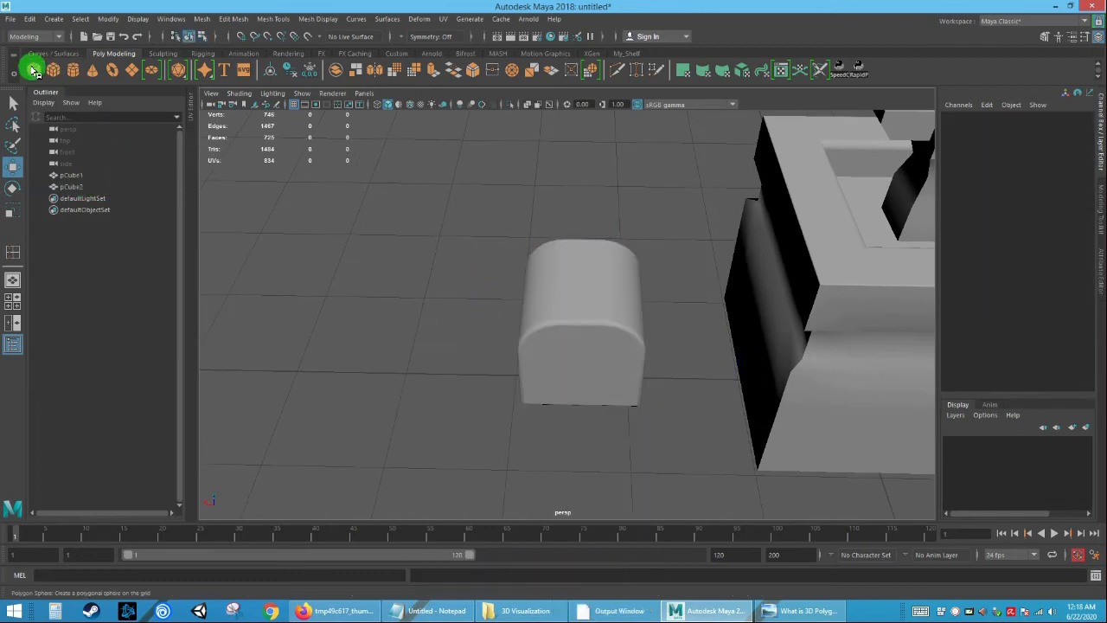
Create a polygon sphere, place it beside the rounded cube at about X 4.1, Y 0.8, and switch it to face mode.
click(34, 70)
alt+drag(804, 433, 504, 292)
alt+right_drag(504, 292, 541, 403)
alt+middle_drag(541, 404, 656, 356)
alt+drag(656, 358, 597, 354)
alt+right_drag(598, 354, 600, 288)
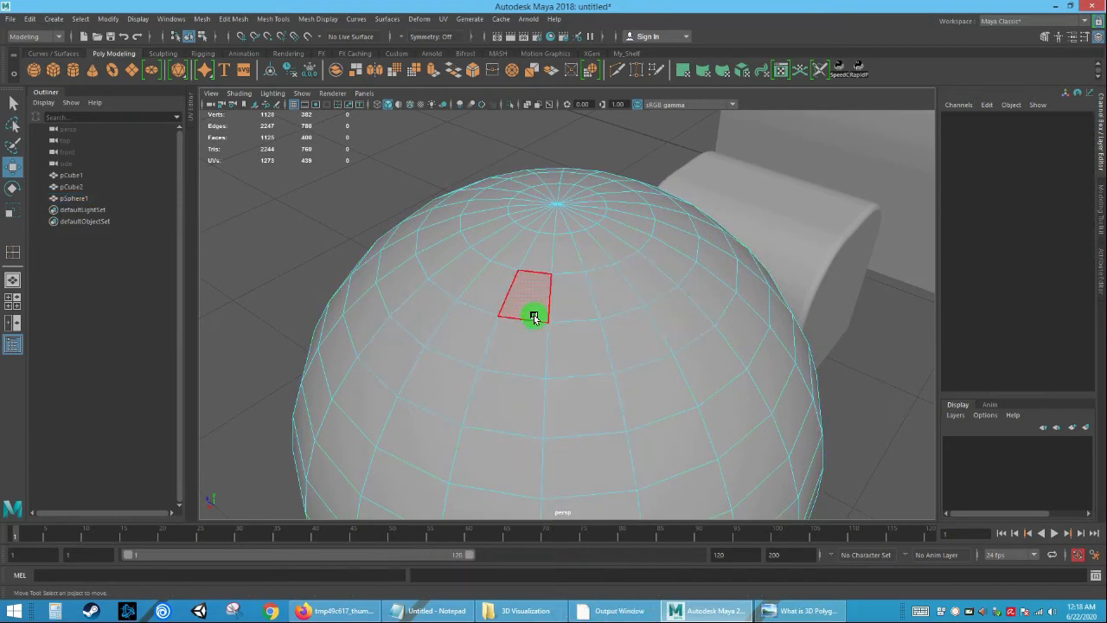
Examine the faces around the sphere's top pole, and return the sphere to object mode.
alt+drag(531, 314, 580, 344)
alt+right_drag(580, 343, 566, 370)
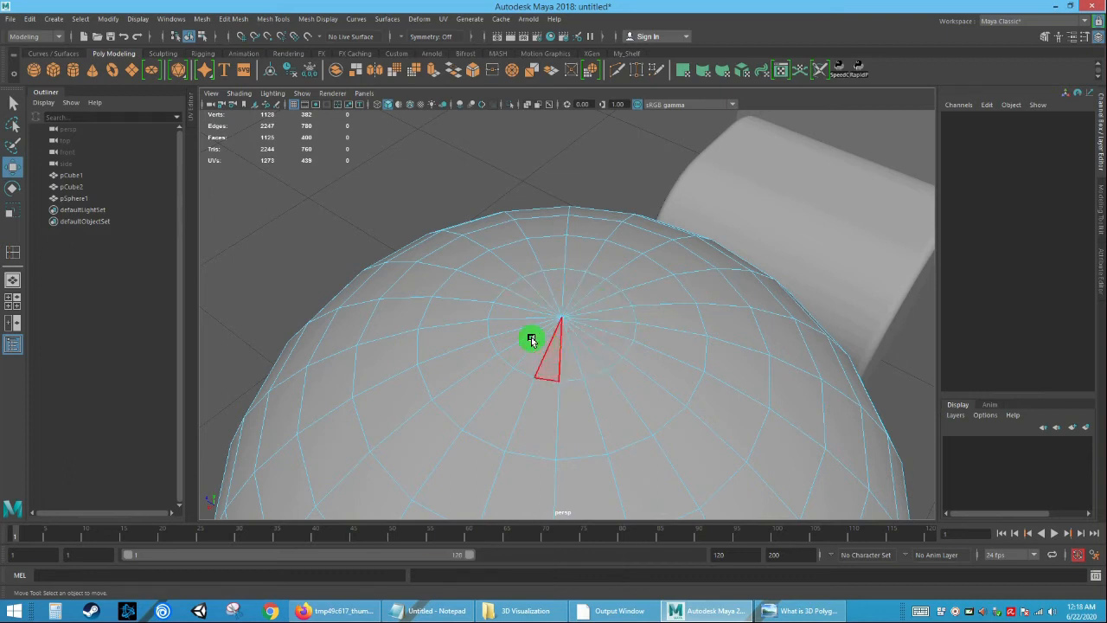
alt+right_drag(718, 397, 580, 369)
alt+drag(580, 369, 491, 271)
right_drag(492, 268, 520, 262)
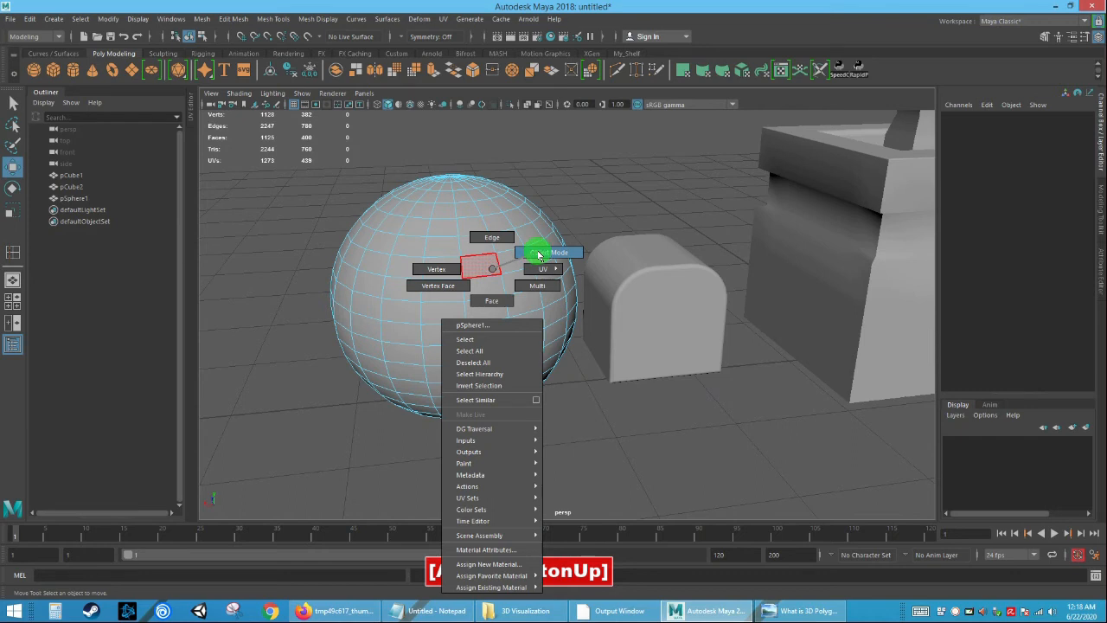
click(538, 253)
click(571, 418)
Select the rounded cube's flat end face in face mode and bring it into close view.
mouse_move(571, 418)
alt+mouse_down()
mouse_move(597, 421)
mouse_move(564, 401)
alt+mouse_up()
click(647, 351)
right_drag(605, 317, 695, 440)
click(617, 340)
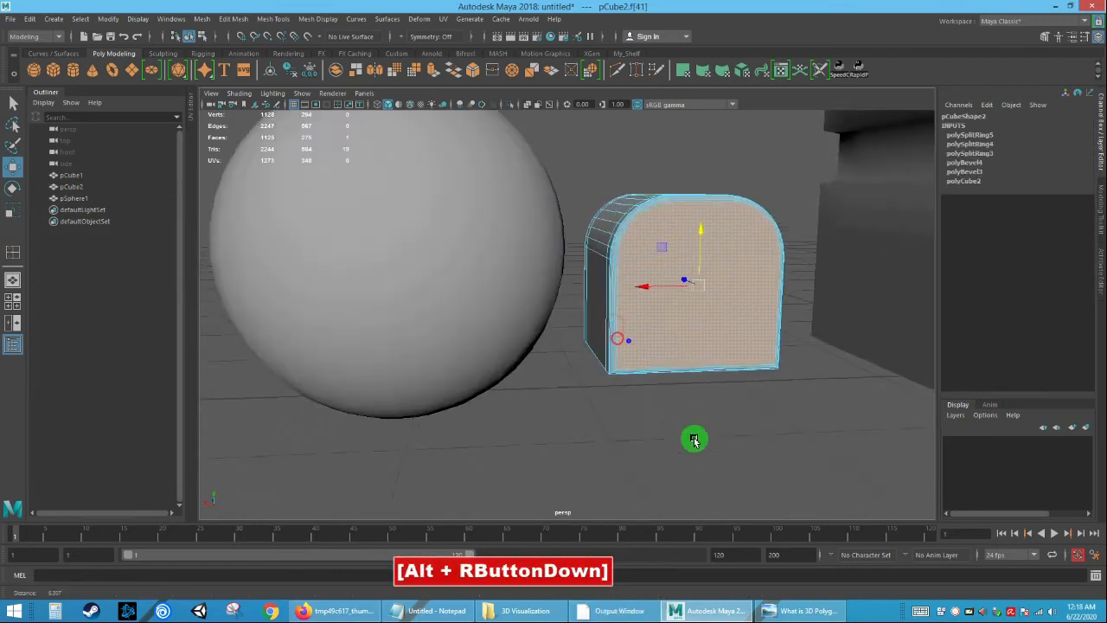
alt+middle_drag(695, 441, 610, 452)
alt+right_drag(611, 453, 531, 358)
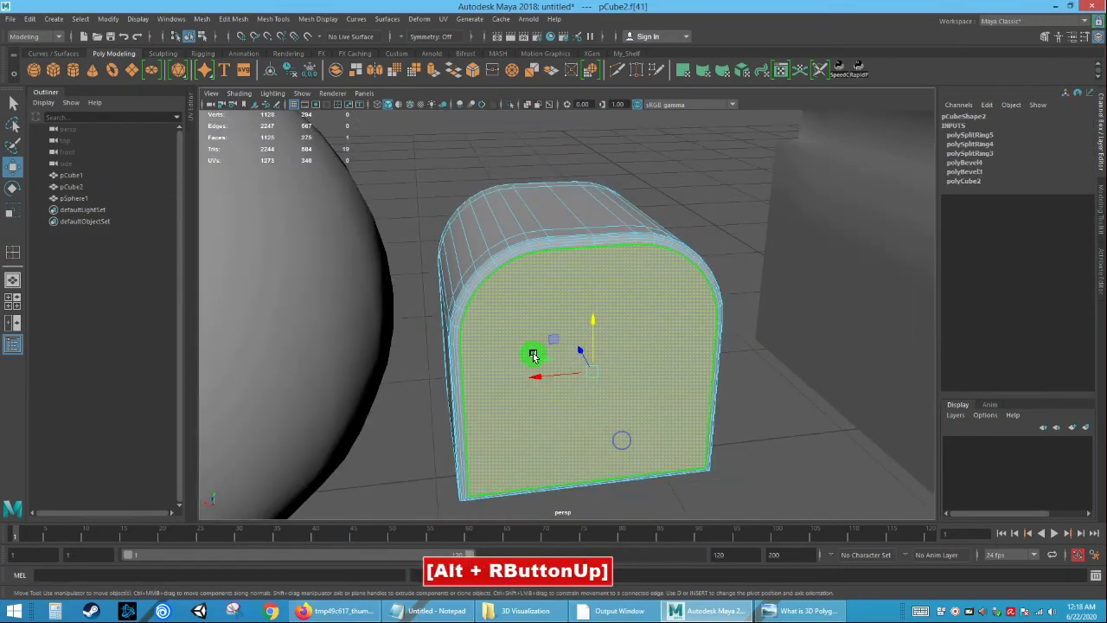
Inspect the vertices bordering the rounded cube's end face, and clear the face selection.
right_drag(492, 297, 464, 326)
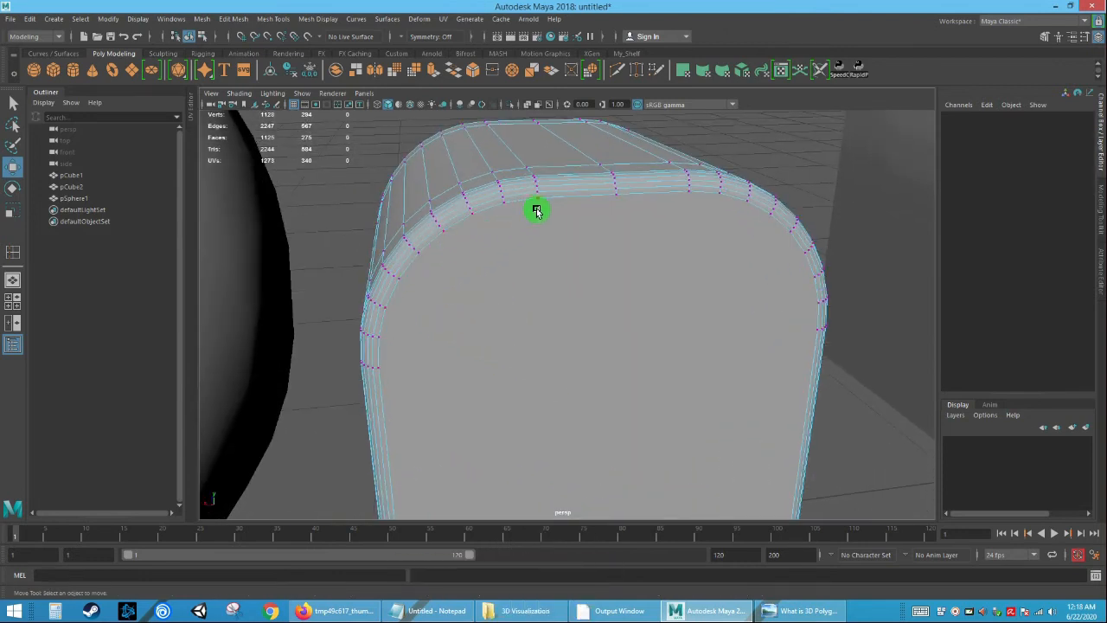
alt+right_drag(721, 389, 620, 323)
alt+right_drag(527, 328, 512, 341)
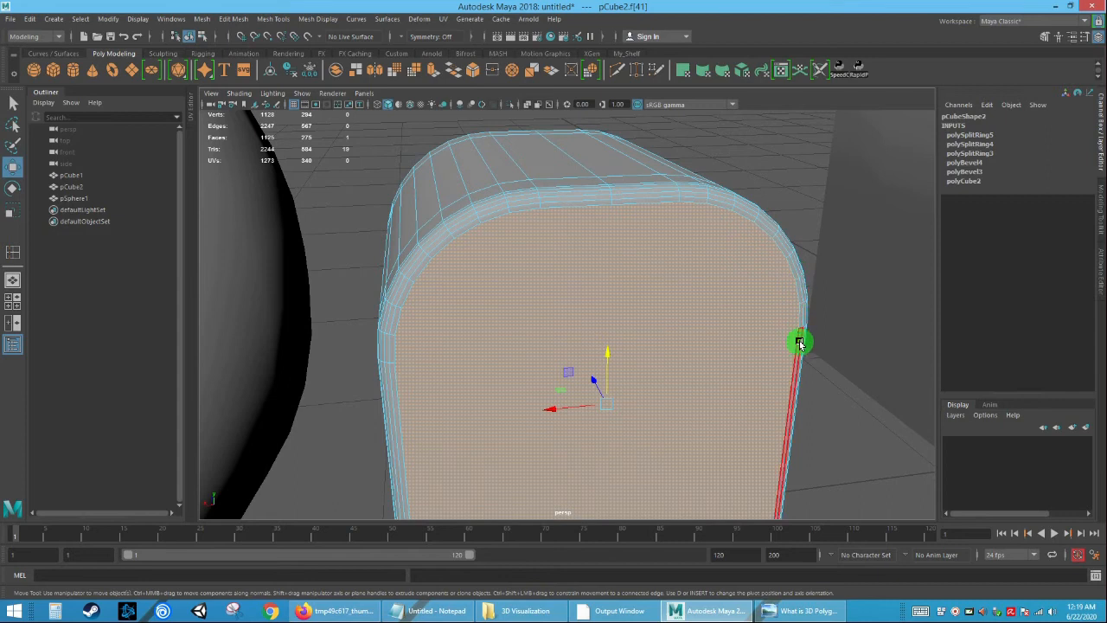
alt+right_drag(792, 400, 629, 351)
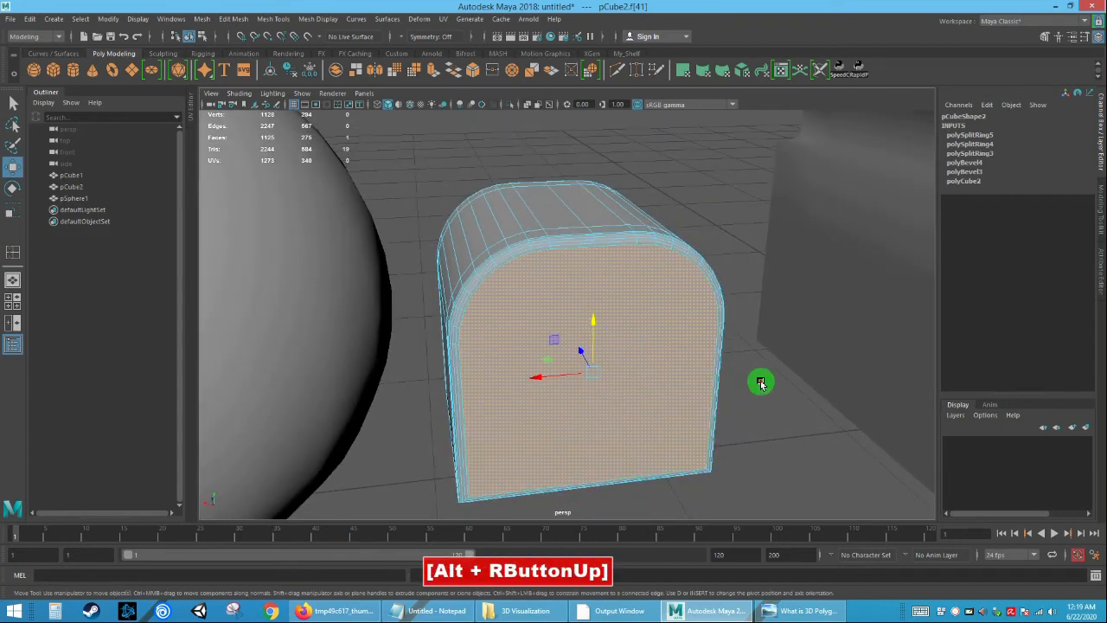
click(760, 383)
alt+drag(616, 375, 605, 341)
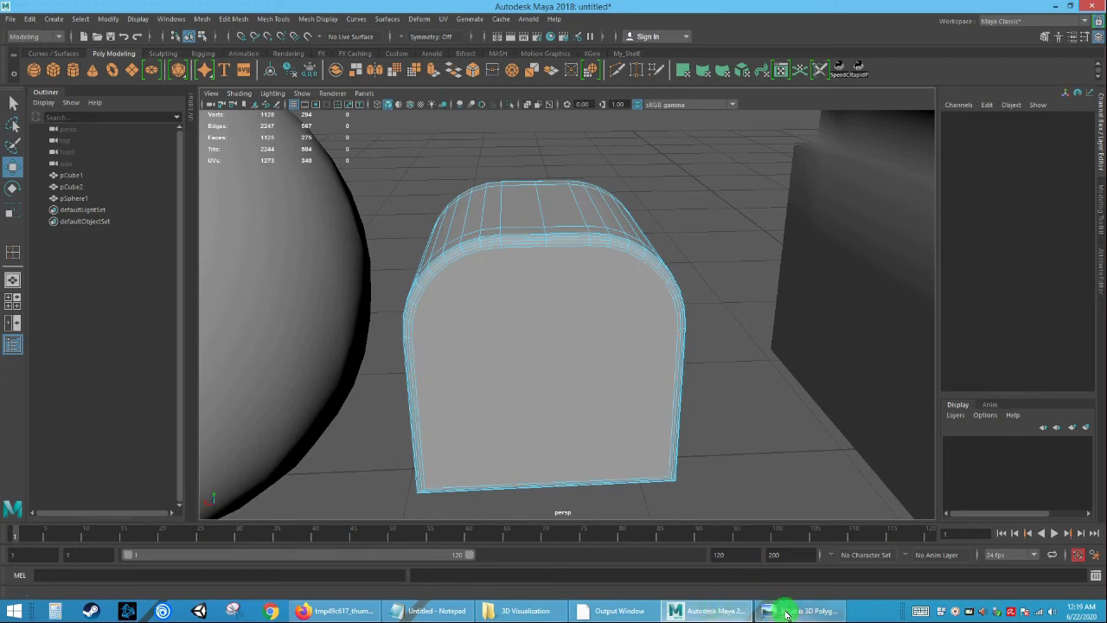
Switch to Notepad, add "N-gon" below the list of modeling operations with blank lines between, and minimize the note.
click(445, 611)
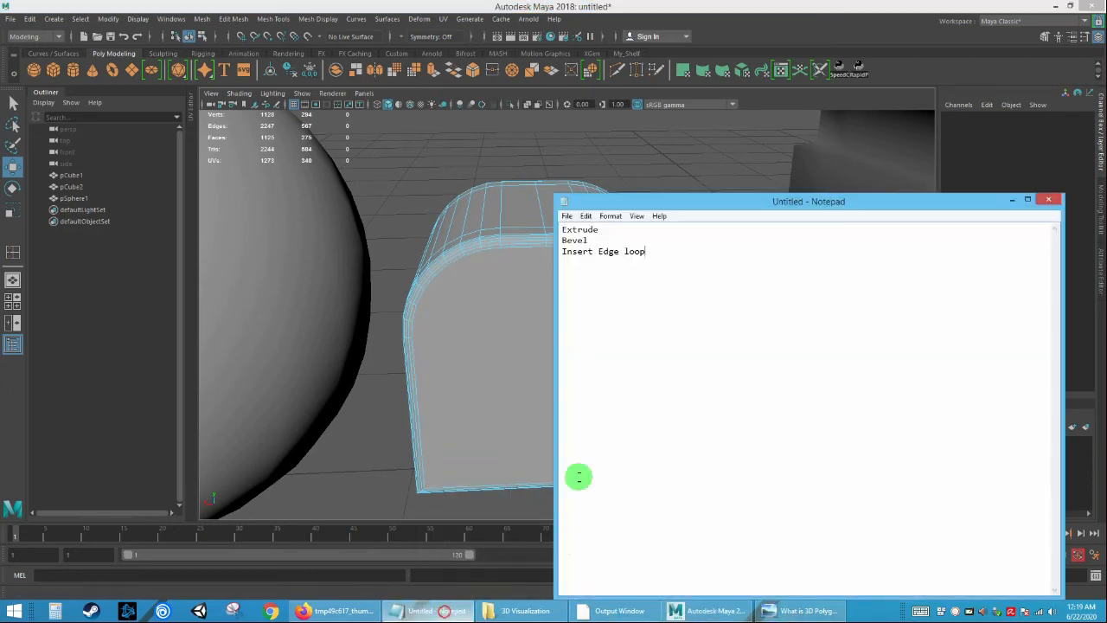
key(Return)
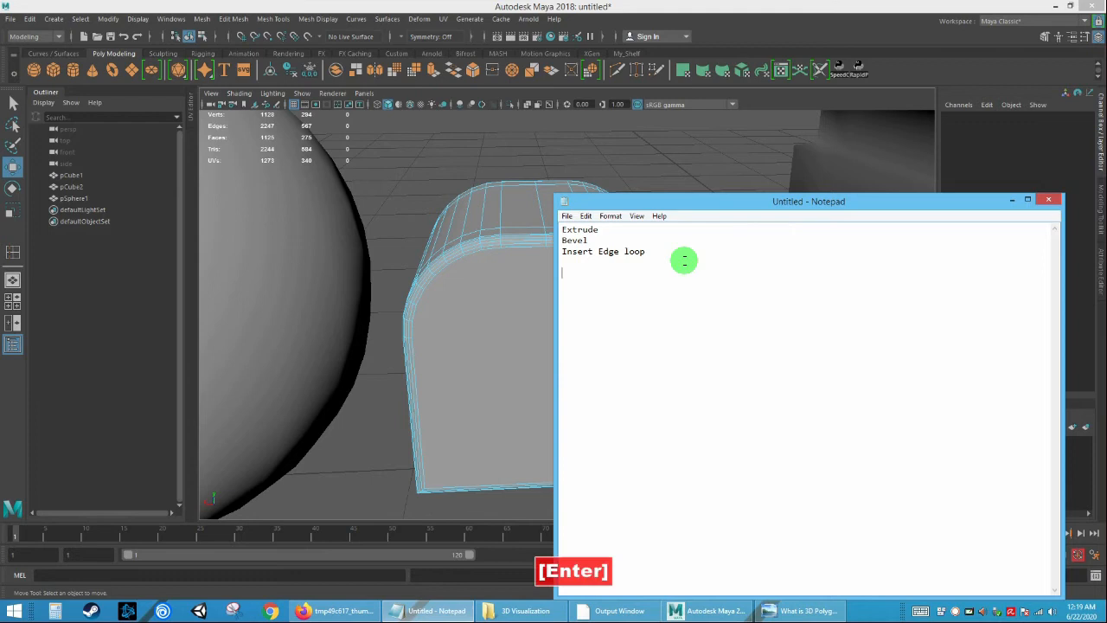
text(N)
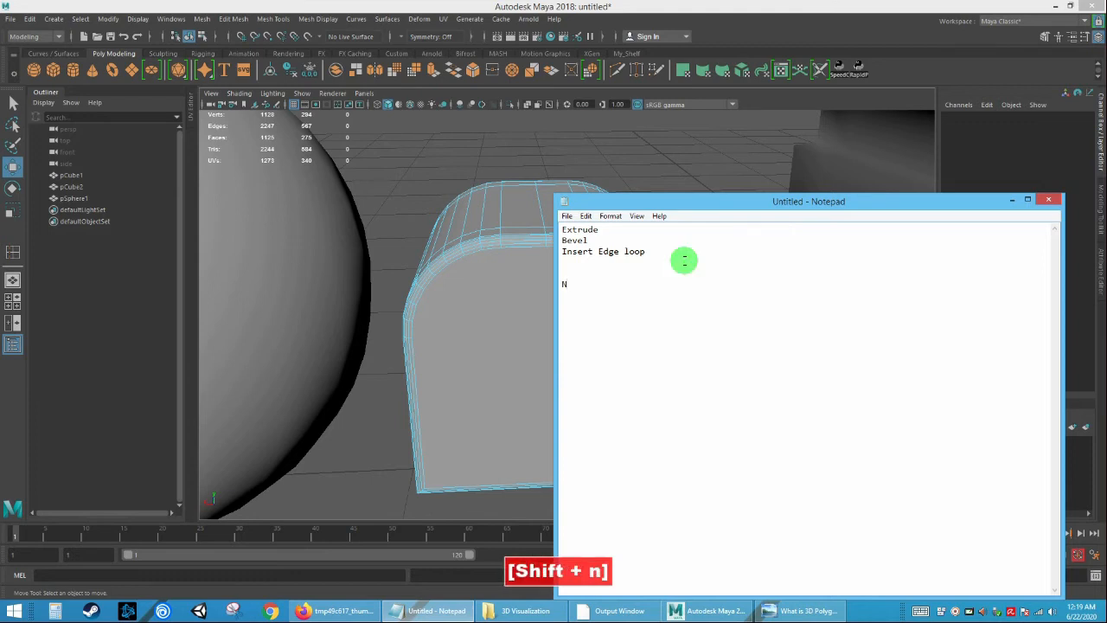
text(-gon)
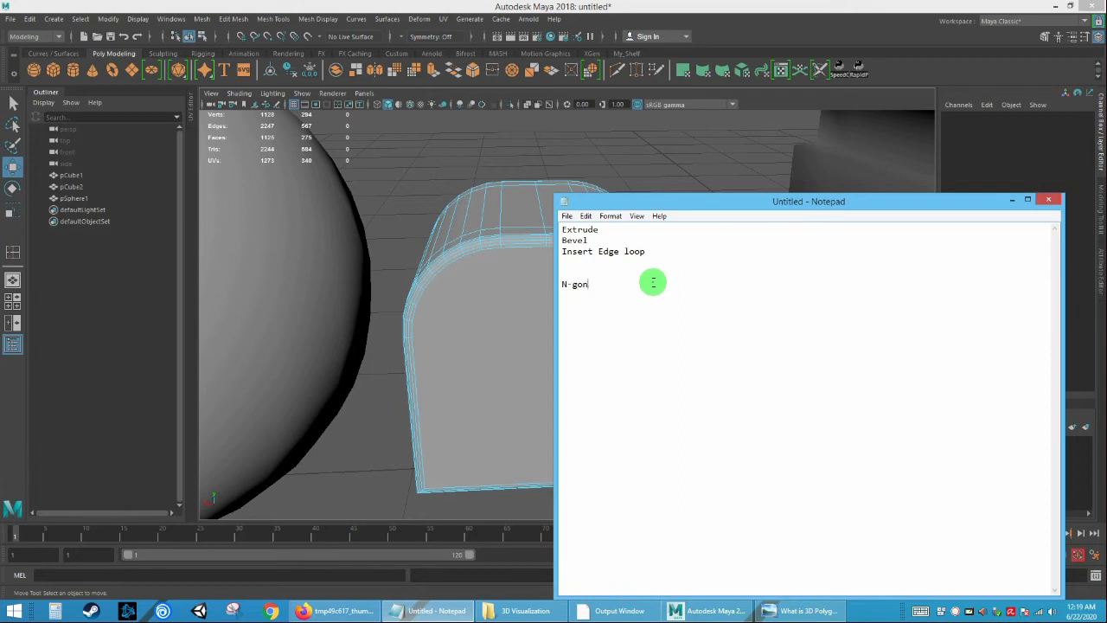
drag(595, 286, 544, 278)
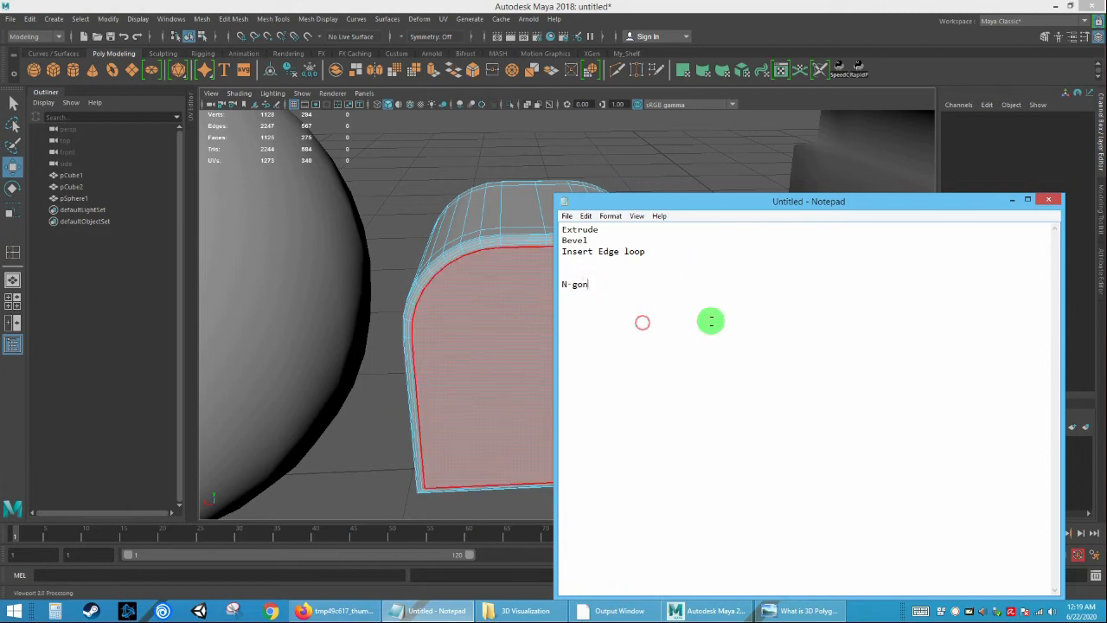
click(1014, 199)
Return the rounded cube to object mode and select the whole object.
click(738, 387)
alt+right_drag(593, 346, 526, 299)
alt+drag(531, 291, 559, 276)
right_drag(559, 275, 606, 250)
alt+drag(588, 282, 529, 295)
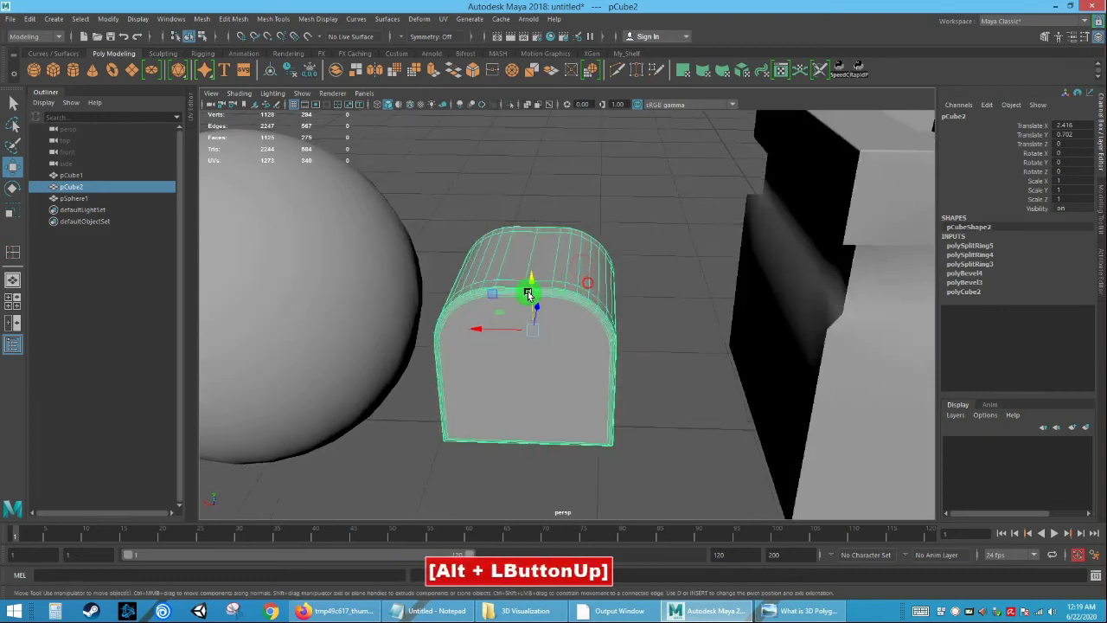
Examine the rounded cube's end face and surrounding wireframe from several angles.
mouse_move(563, 329)
alt+mouse_down()
mouse_move(566, 271)
mouse_move(586, 306)
mouse_move(657, 327)
mouse_move(578, 322)
alt+mouse_up()
alt+drag(675, 327, 519, 315)
alt+right_drag(519, 316, 585, 370)
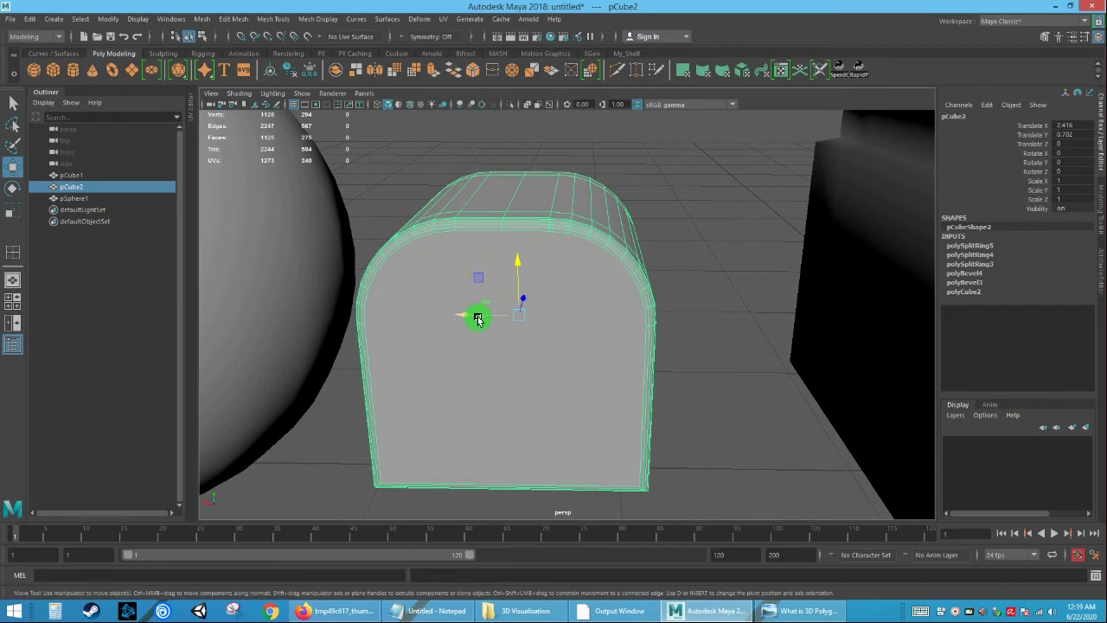
alt+drag(598, 353, 639, 366)
alt+right_drag(638, 366, 551, 289)
mouse_move(551, 289)
alt+mouse_down()
mouse_move(601, 338)
mouse_move(545, 299)
alt+mouse_up()
alt+right_drag(548, 301, 593, 358)
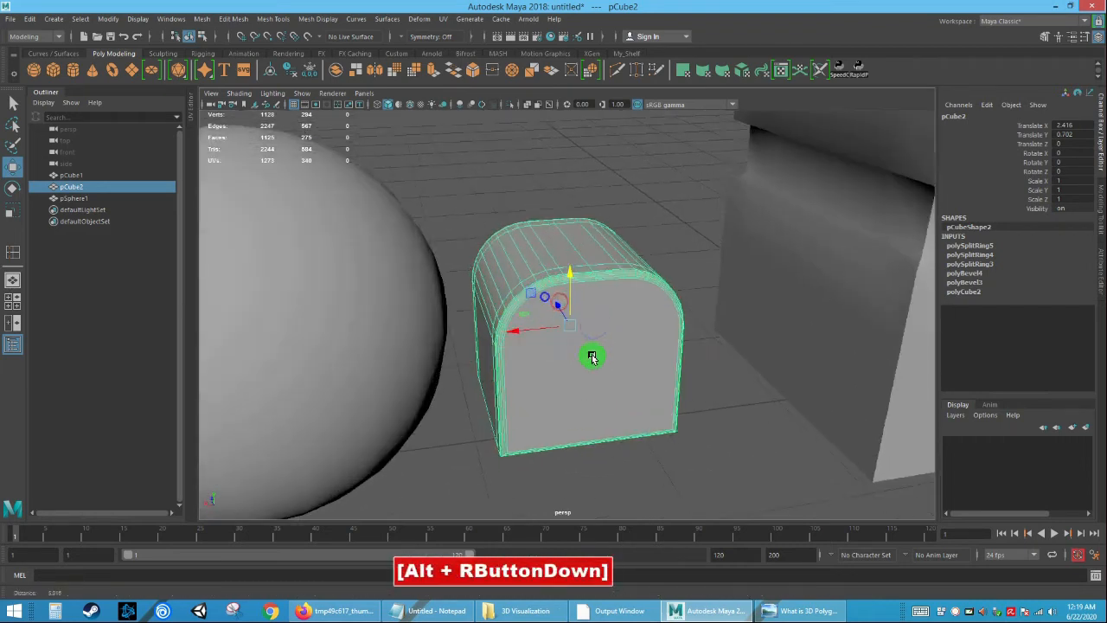
alt+drag(594, 358, 600, 358)
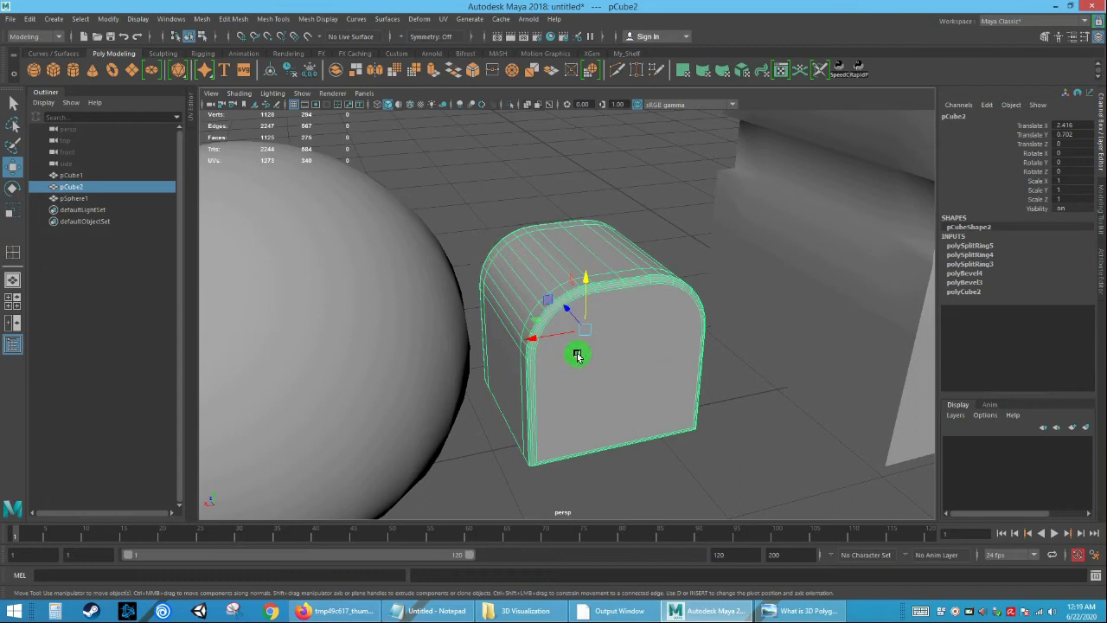
alt+drag(556, 352, 546, 341)
alt+right_drag(546, 341, 521, 353)
alt+drag(519, 351, 526, 363)
Select the sphere and examine the wireframe of its pole and side faces up close.
click(358, 308)
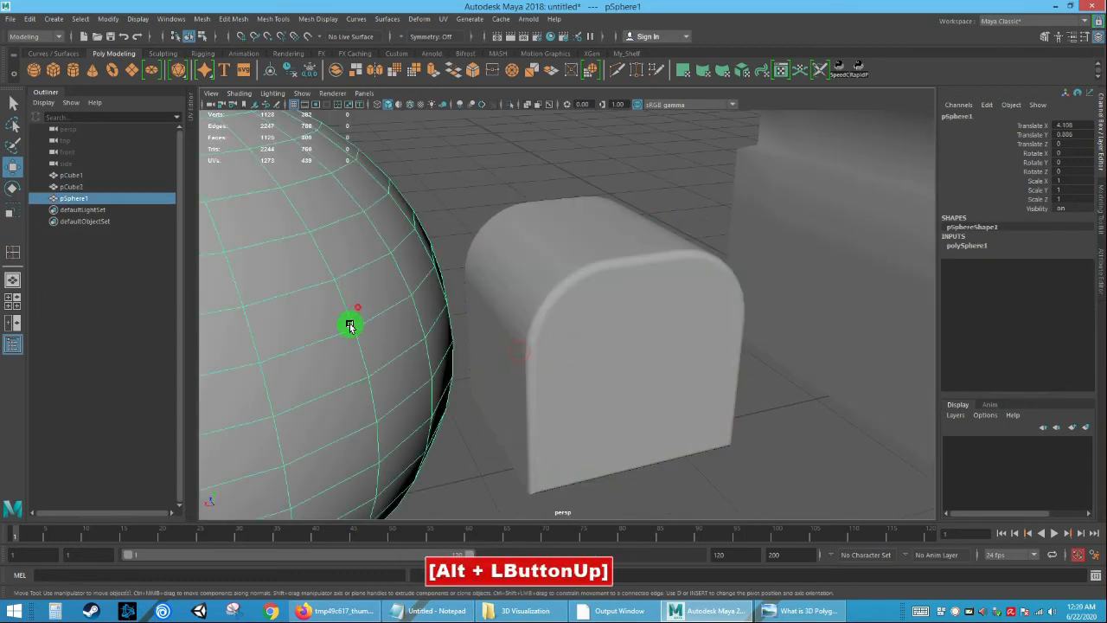
alt+right_drag(349, 325, 277, 267)
alt+middle_drag(277, 267, 442, 311)
alt+drag(442, 312, 441, 348)
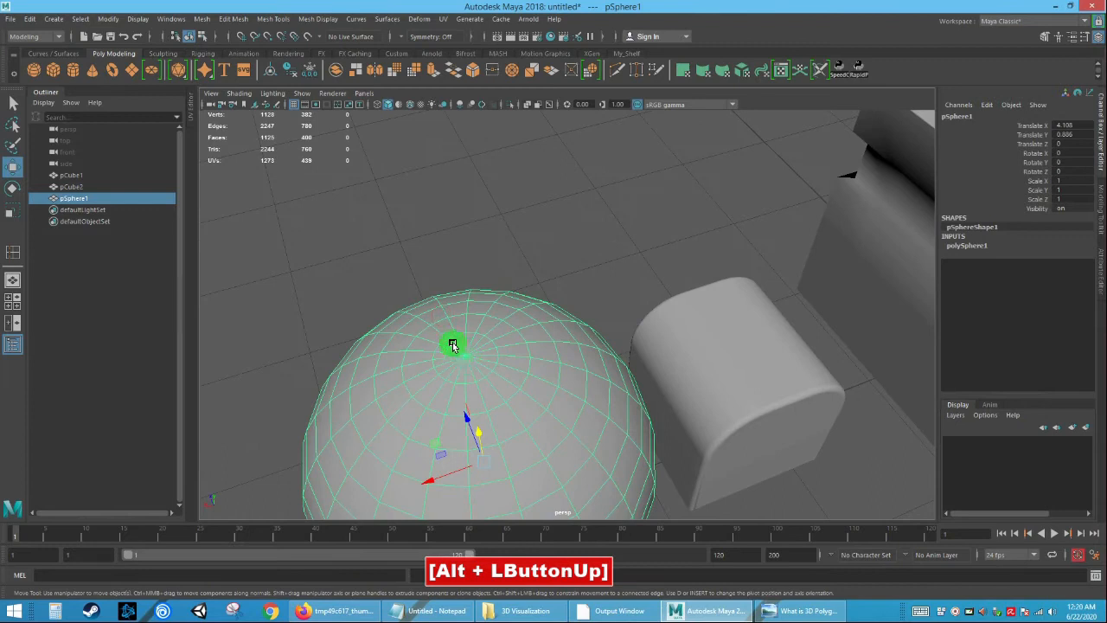
alt+middle_drag(532, 363, 424, 312)
alt+drag(425, 312, 414, 312)
mouse_move(474, 328)
alt+right_down()
mouse_move(492, 355)
mouse_move(470, 316)
alt+right_up()
alt+middle_drag(346, 301, 484, 296)
alt+right_drag(411, 277, 473, 306)
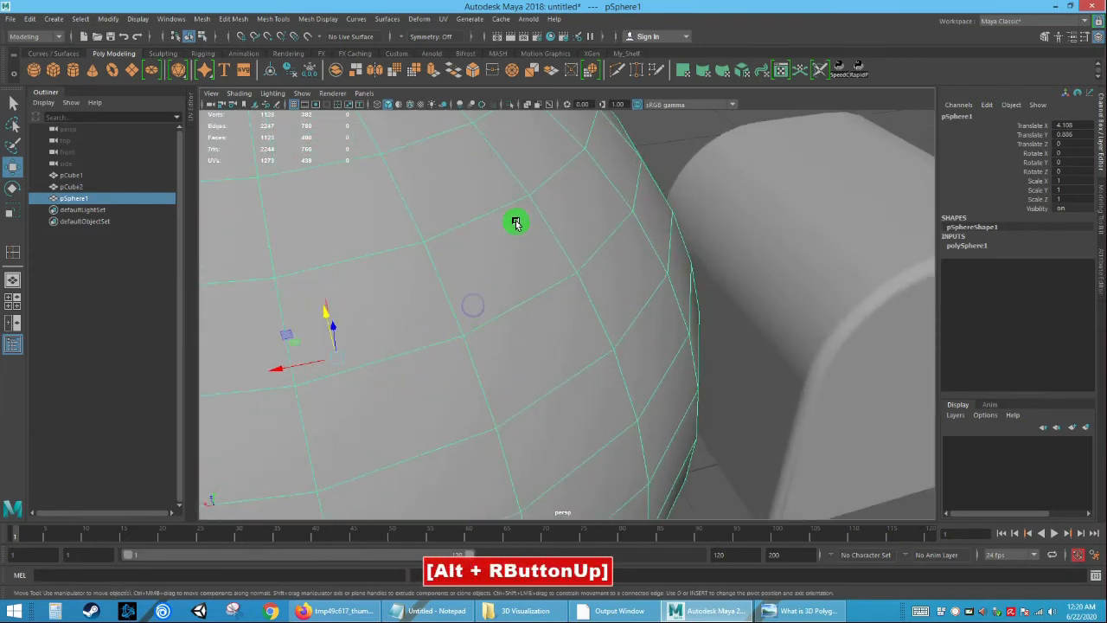
alt+drag(492, 275, 418, 310)
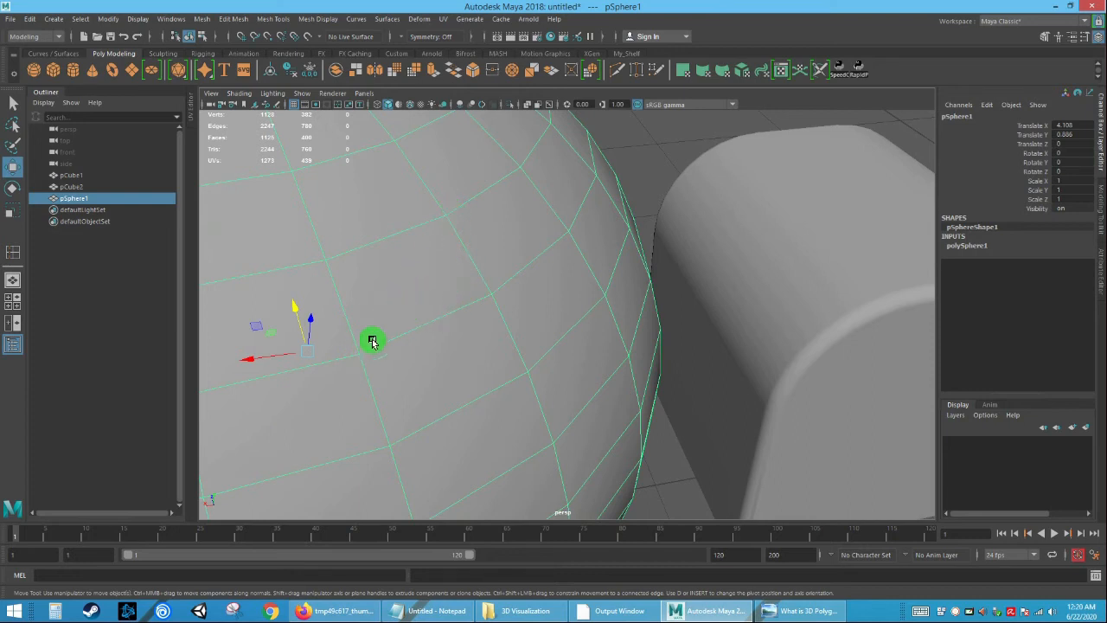
Launch Epic Pen and trace one four-sided sphere face in yellow, splitting it into two triangles with a diagonal line.
click(7, 615)
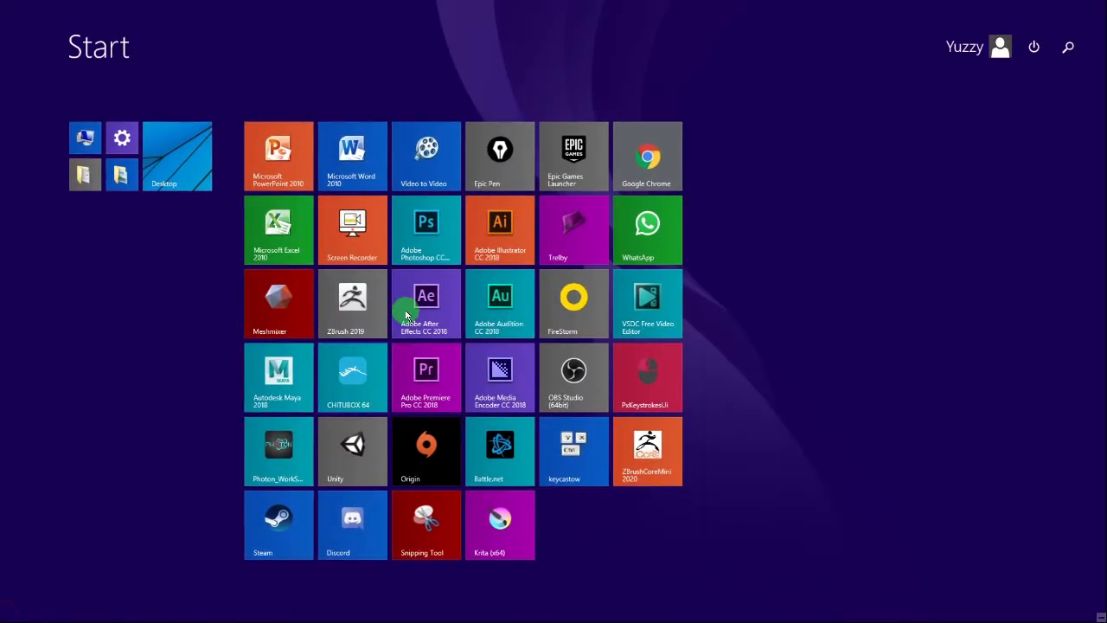
click(506, 155)
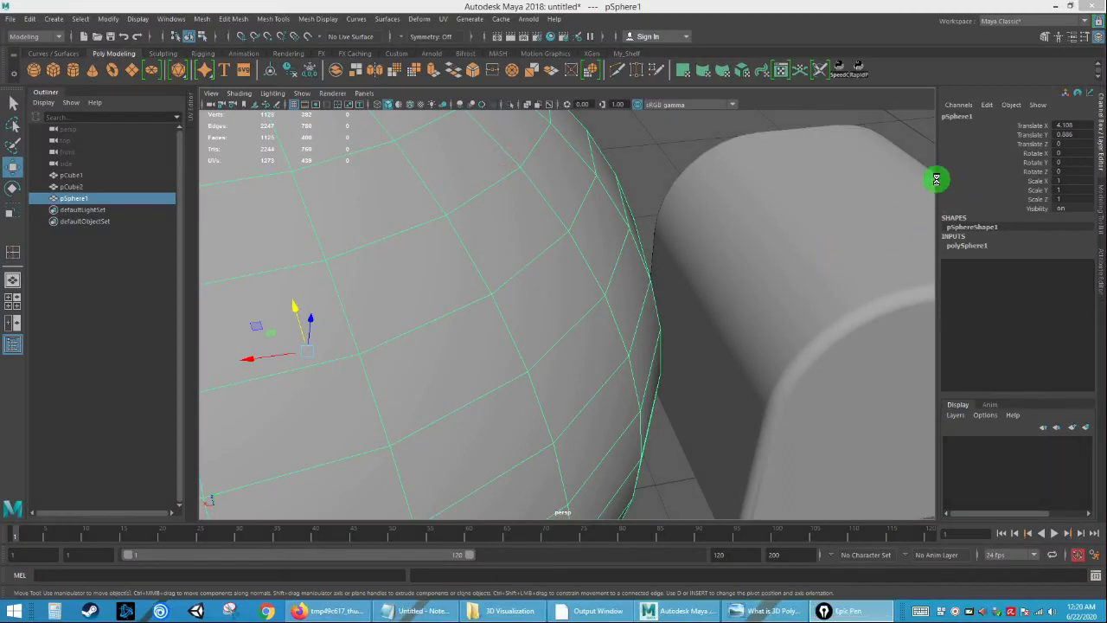
click(913, 99)
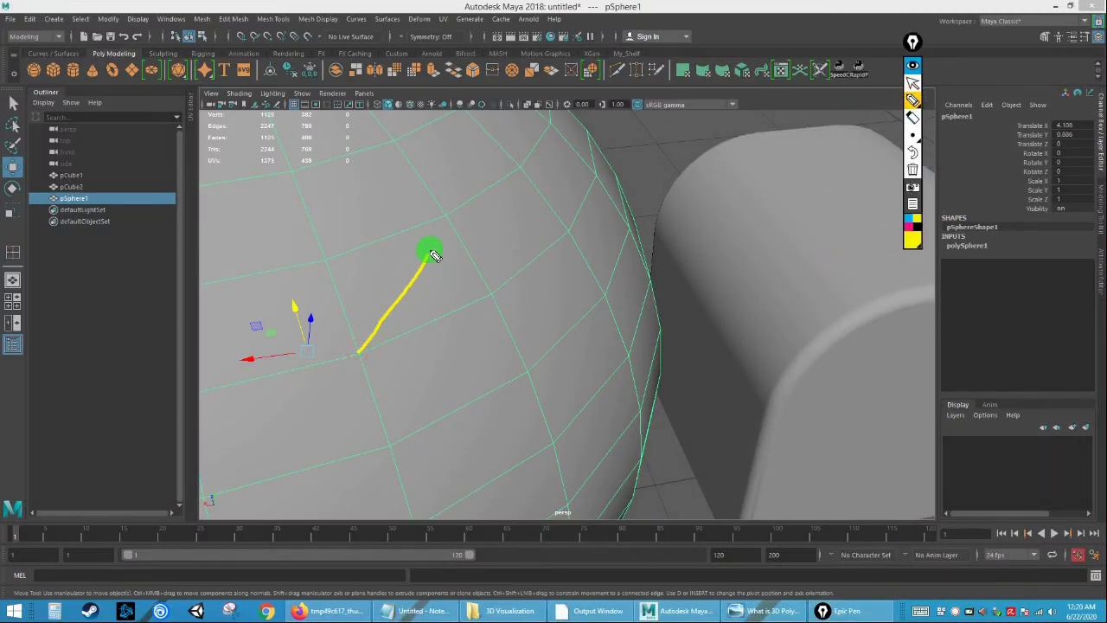
drag(363, 355, 424, 324)
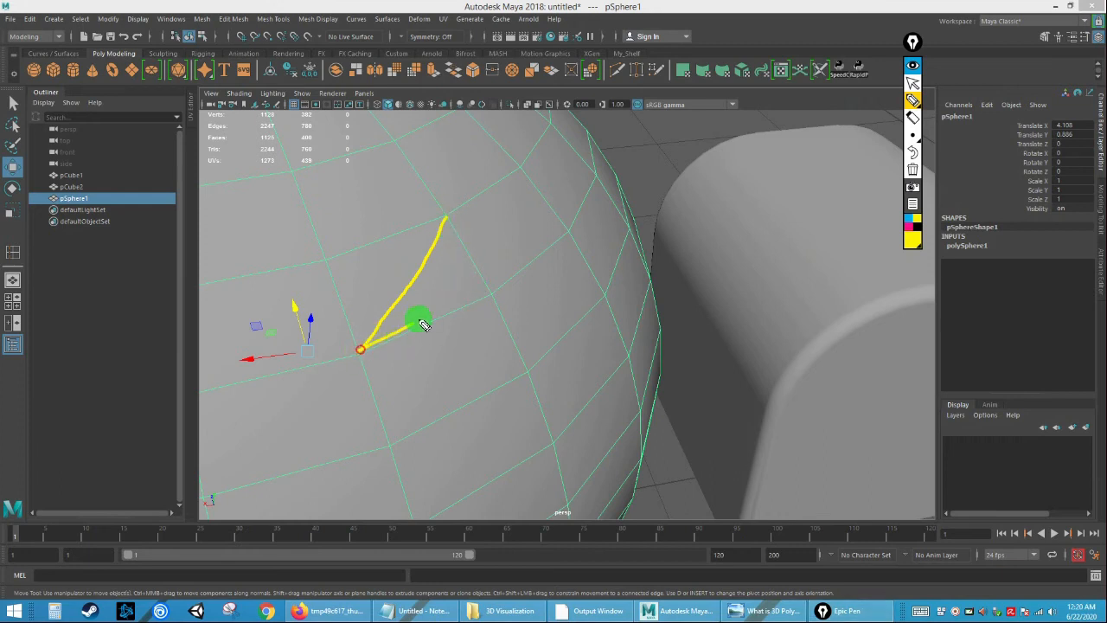
drag(442, 218, 359, 253)
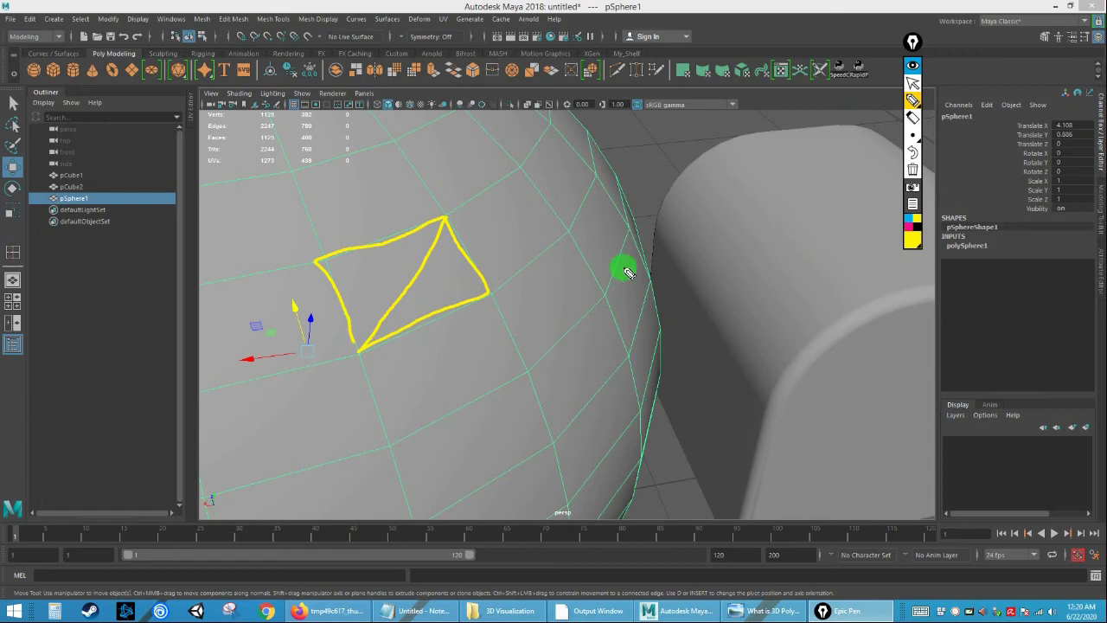
Hide and restore the yellow annotations on the sphere face and quit Epic Pen.
click(913, 67)
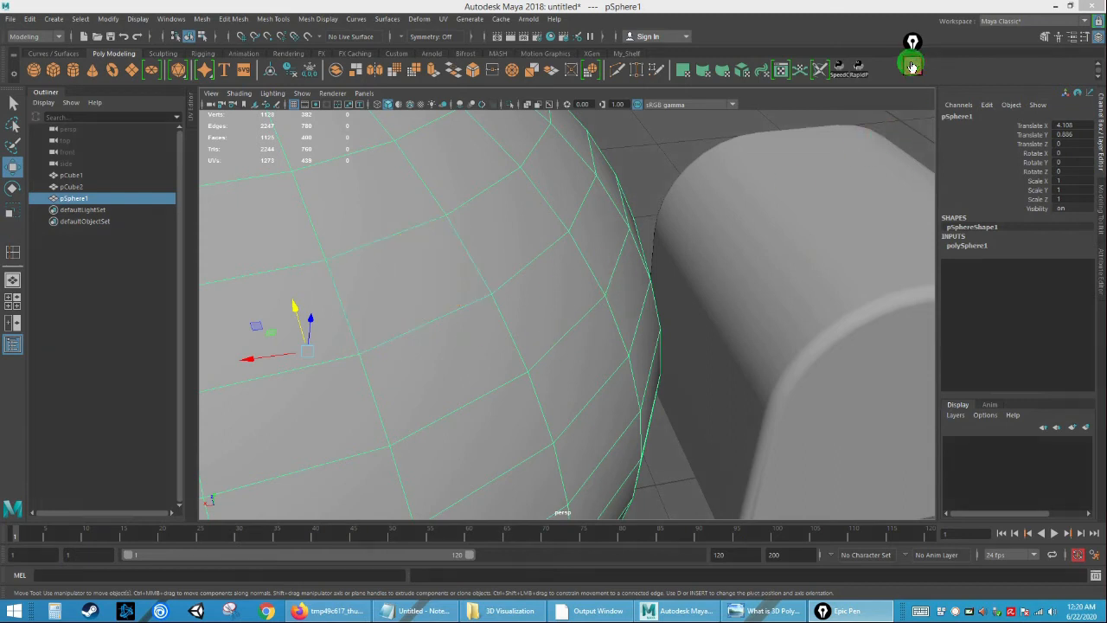
click(912, 66)
click(911, 208)
click(942, 230)
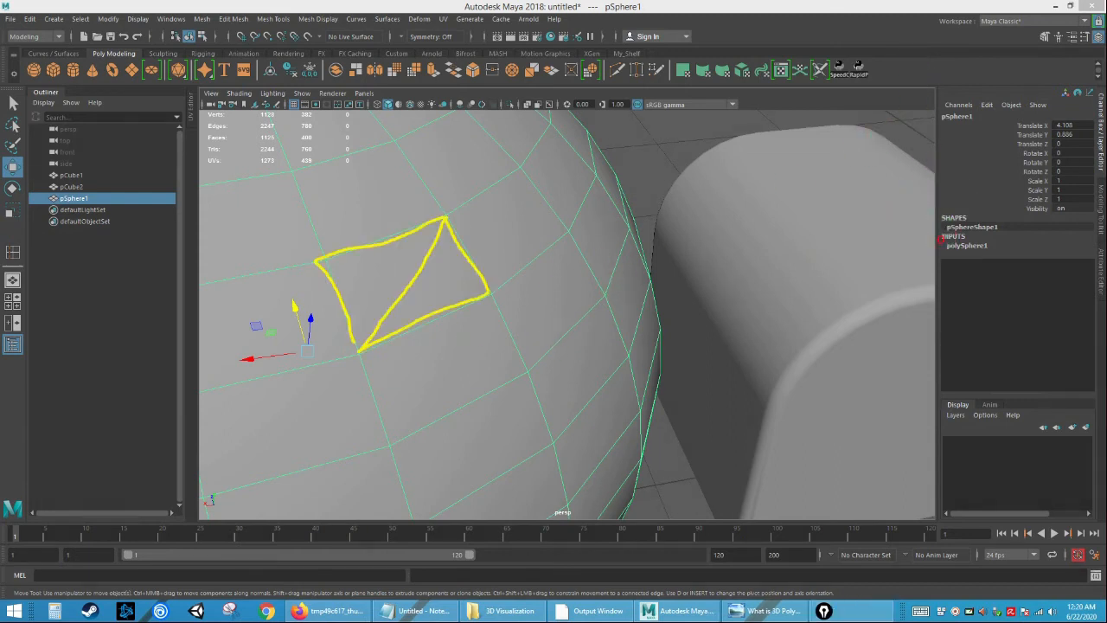
Select the rounded cube beside the sphere and triangulate its mesh.
alt+drag(709, 217, 707, 227)
alt+middle_drag(590, 195, 687, 208)
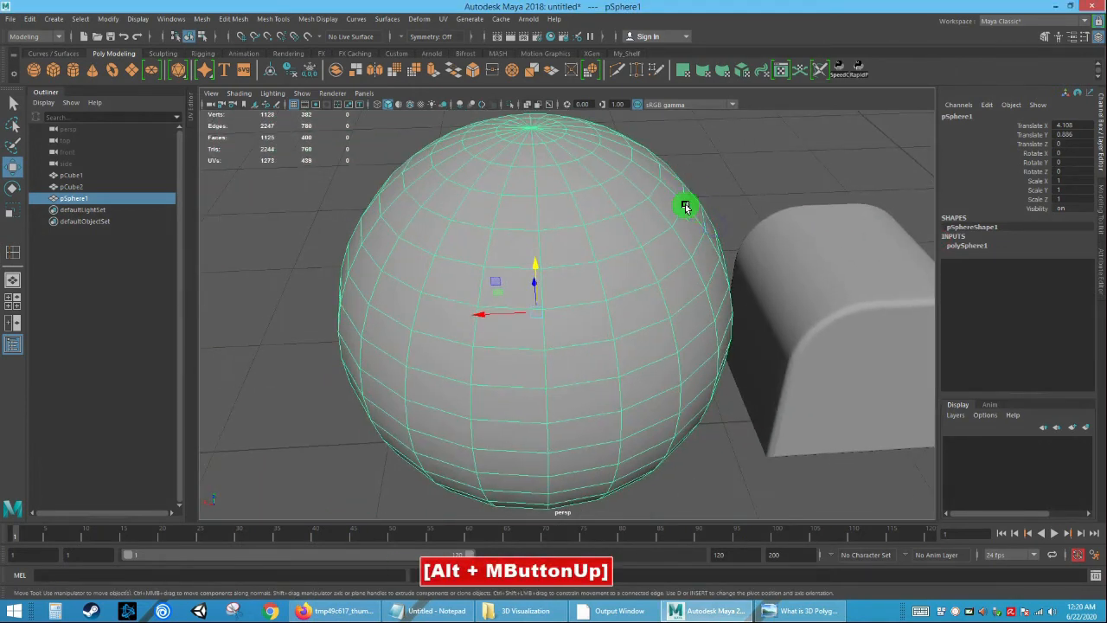
alt+drag(716, 198, 650, 200)
click(688, 236)
alt+middle_drag(733, 220, 644, 218)
alt+right_drag(644, 218, 680, 229)
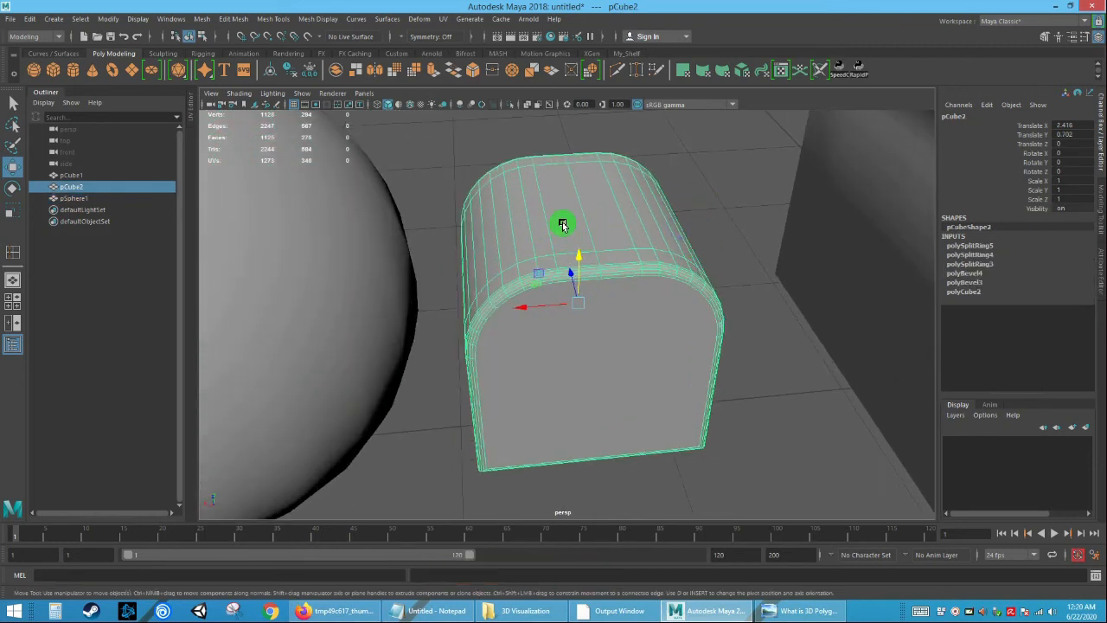
click(232, 19)
mouse_move(198, 19)
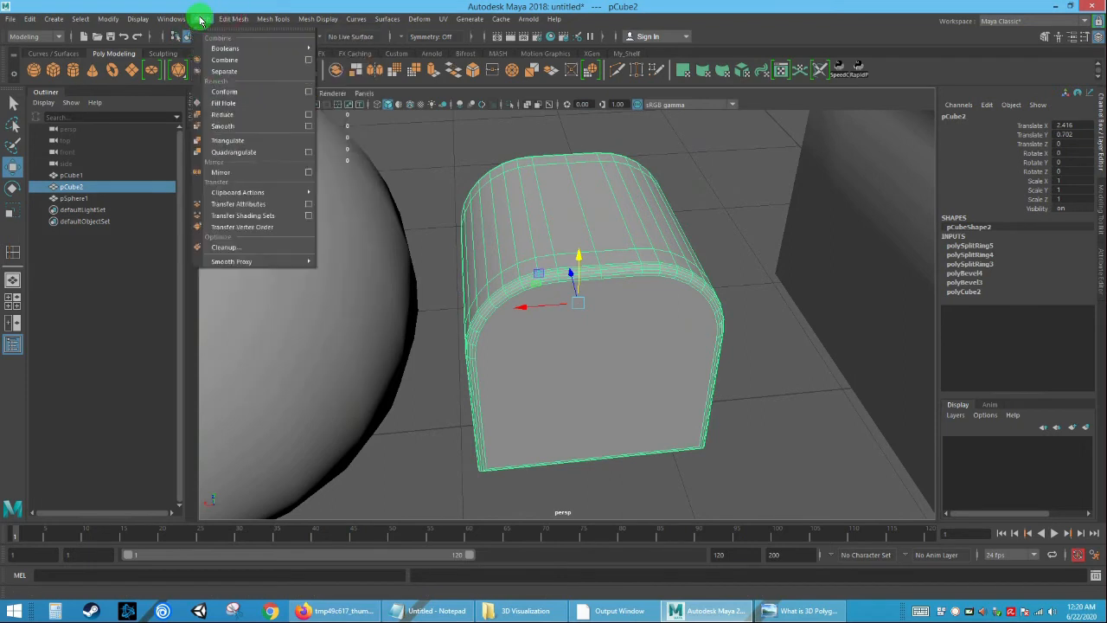
click(227, 142)
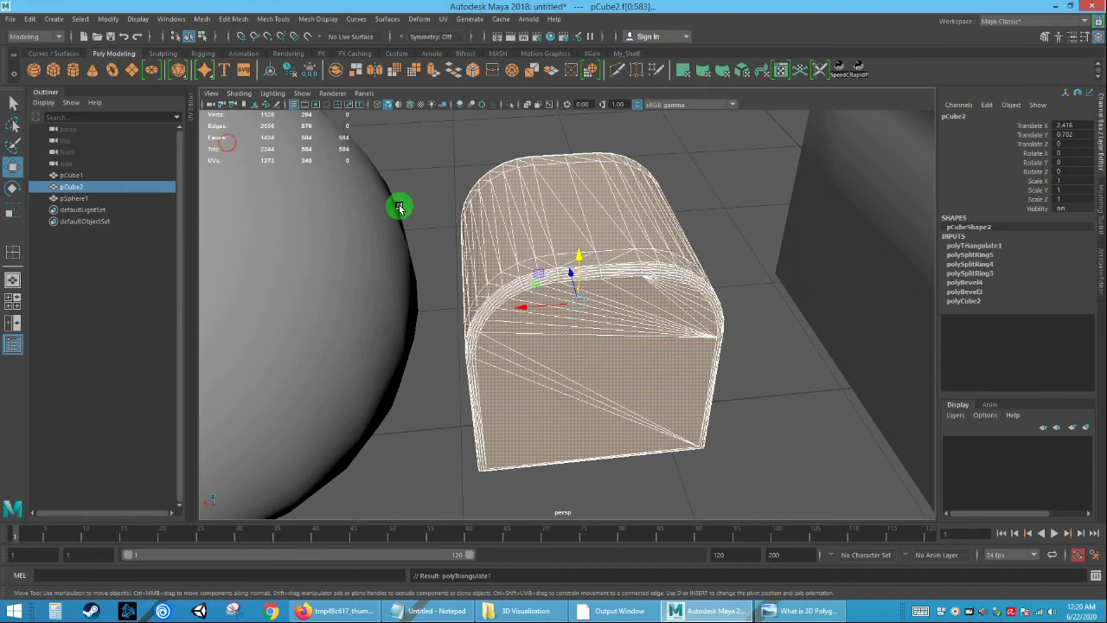
Examine the triangulated wireframe on the rounded cube's curved top and front end face from several angles.
click(755, 323)
alt+drag(558, 284, 667, 298)
click(646, 276)
alt+right_drag(666, 298, 716, 346)
alt+drag(650, 312, 549, 307)
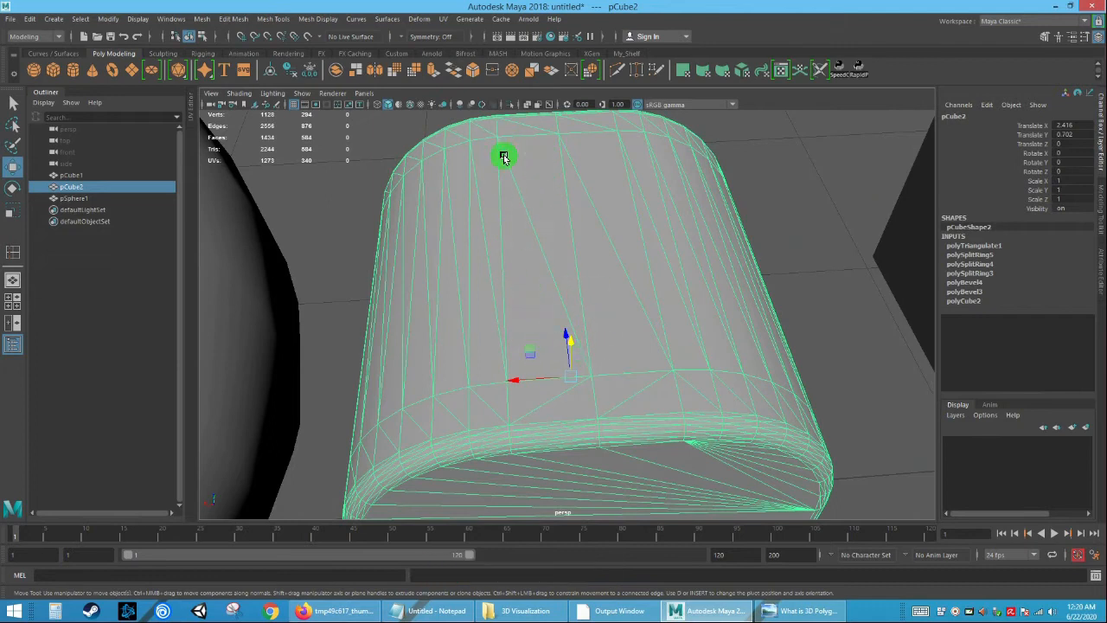
alt+drag(571, 409, 494, 289)
alt+drag(576, 317, 509, 279)
alt+right_drag(509, 279, 442, 209)
alt+drag(446, 216, 572, 275)
alt+right_drag(573, 275, 534, 343)
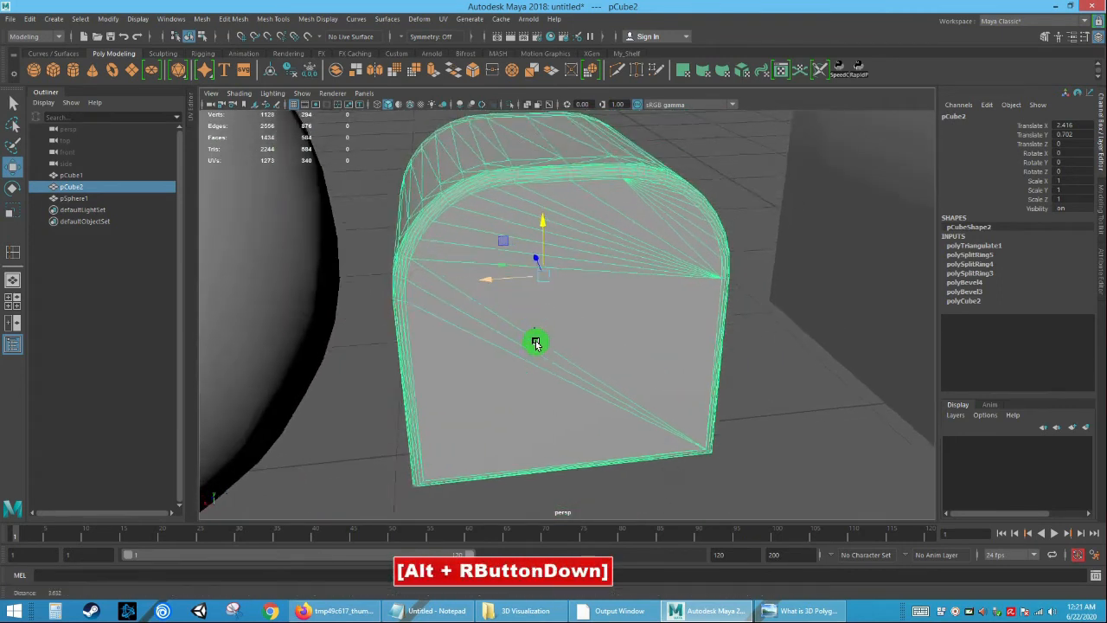
alt+drag(534, 343, 546, 357)
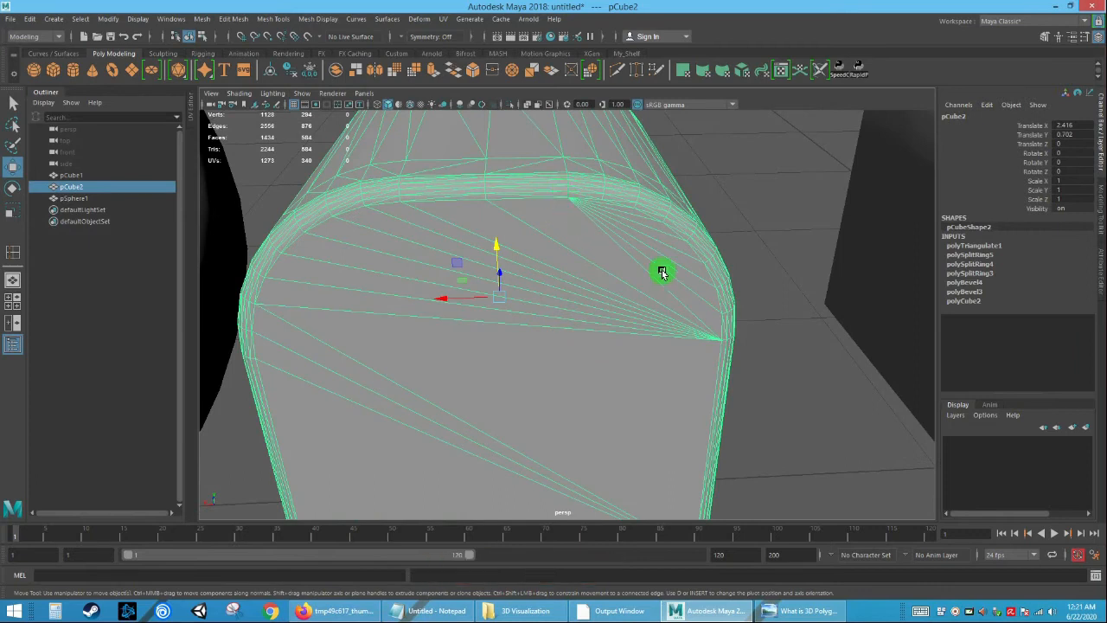
alt+middle_drag(354, 332, 428, 317)
alt+drag(427, 317, 385, 242)
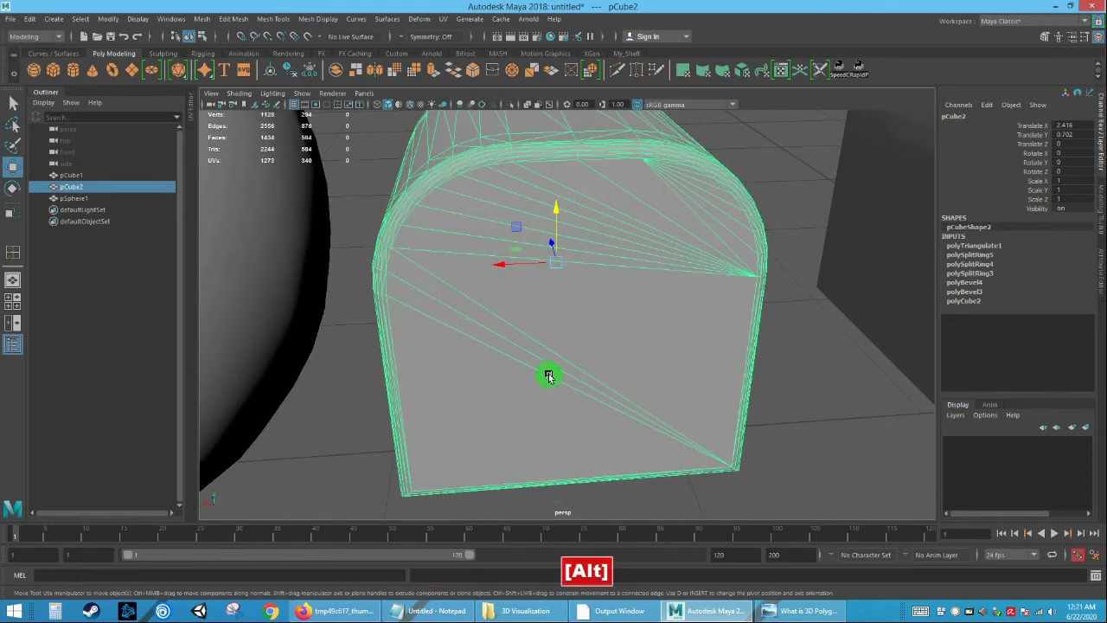
alt+drag(548, 376, 448, 101)
alt+drag(526, 279, 706, 386)
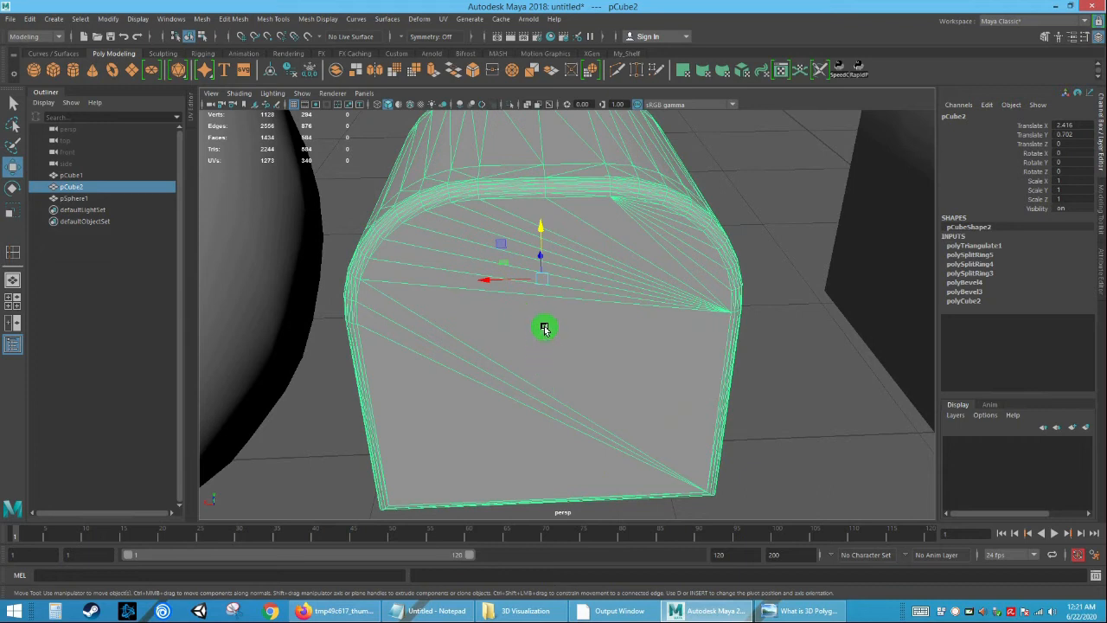
alt+right_drag(591, 366, 522, 328)
alt+drag(522, 329, 554, 339)
alt+right_drag(584, 289, 383, 198)
alt+right_drag(523, 279, 631, 267)
Undo the triangulation of the rounded cube.
right_click(579, 285)
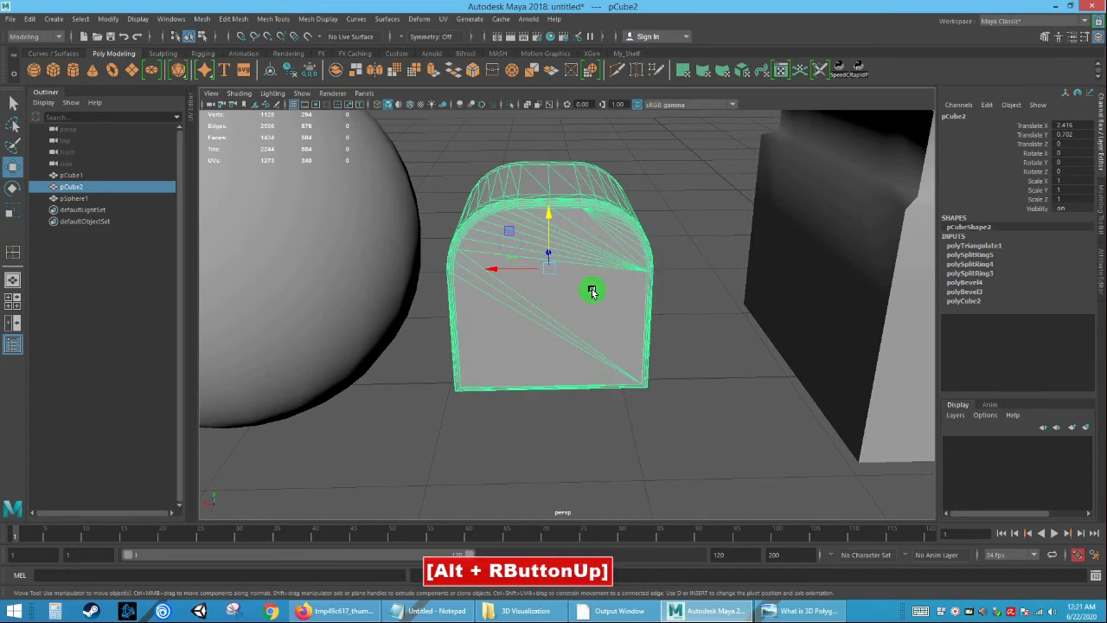
key(ctrl+z)
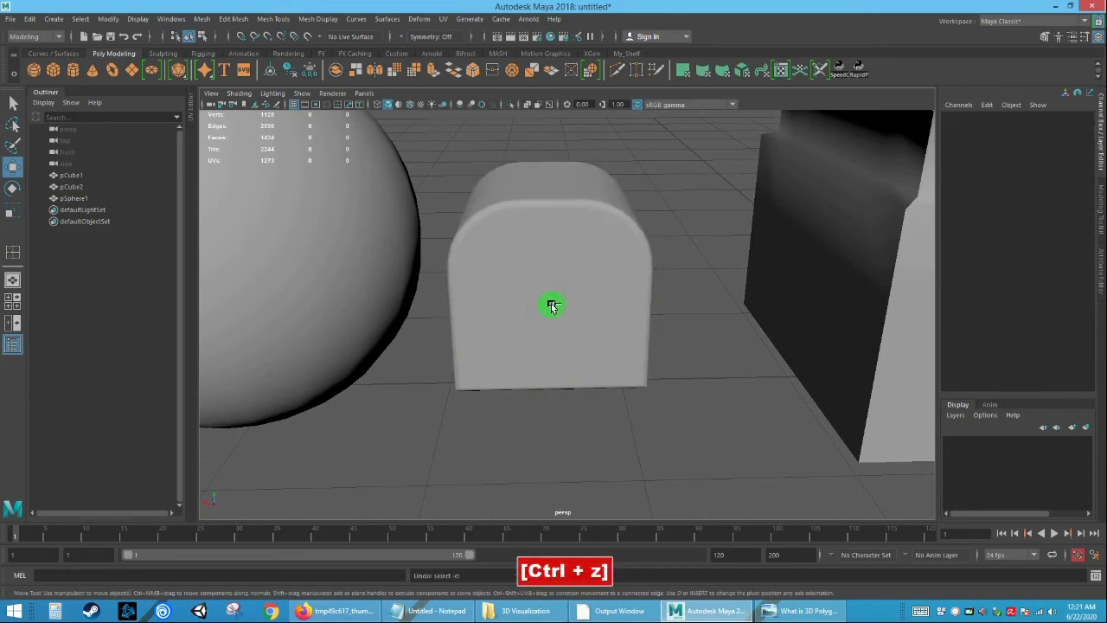
alt+drag(586, 321, 655, 297)
alt+right_drag(655, 299, 636, 327)
Select the rounded cube's front end face, and return the cube to object mode with nothing selected.
click(655, 337)
mouse_move(635, 327)
alt+mouse_down()
mouse_move(627, 324)
mouse_move(635, 338)
alt+mouse_up()
alt+right_drag(635, 337, 581, 312)
alt+drag(581, 312, 648, 359)
alt+drag(525, 277, 467, 239)
alt+right_drag(467, 240, 472, 243)
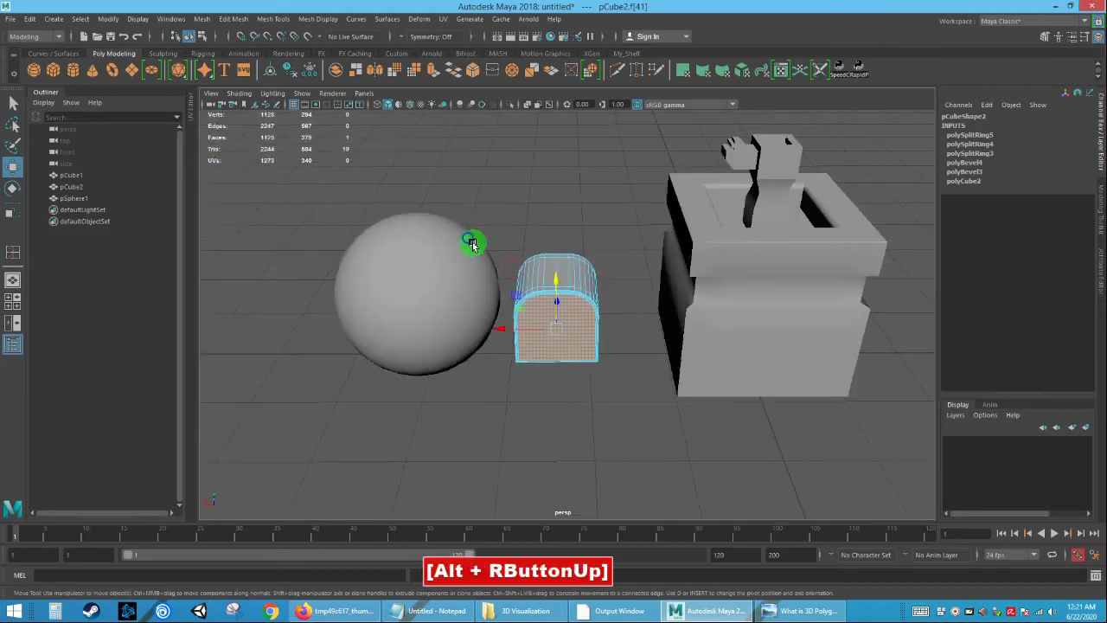
alt+drag(473, 243, 534, 279)
right_drag(536, 283, 618, 260)
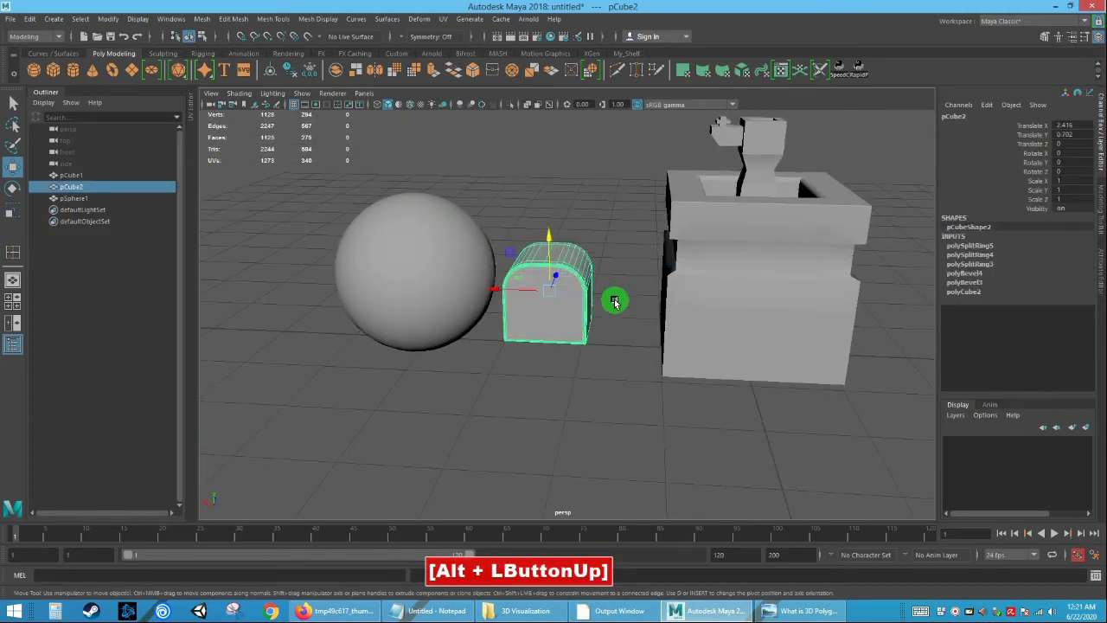
click(615, 301)
alt+drag(602, 320, 614, 334)
alt+middle_drag(614, 334, 587, 358)
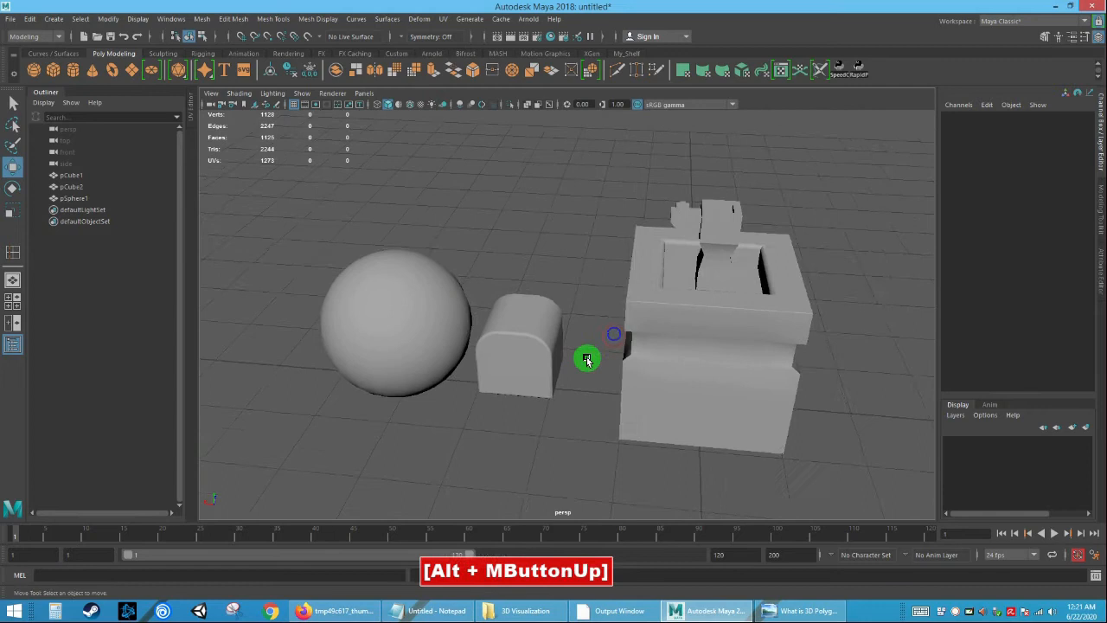
alt+drag(588, 358, 610, 339)
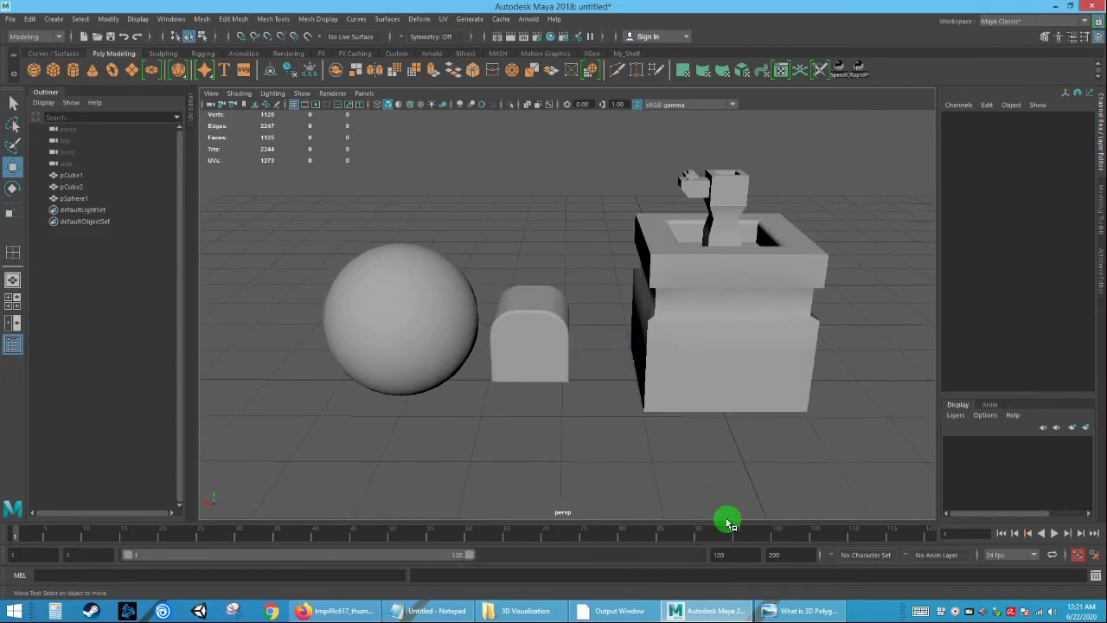
Check the operation notes in Notepad, and delete the sphere and both cube models from the Maya scene.
click(439, 614)
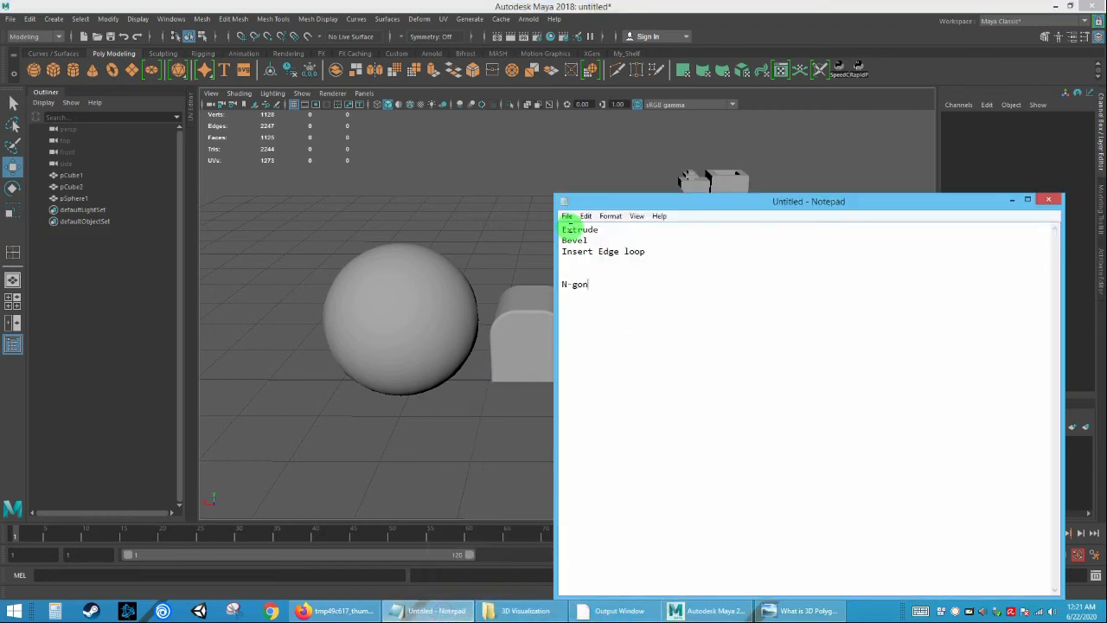
click(1013, 202)
alt+right_drag(625, 348, 522, 286)
alt+drag(521, 286, 804, 414)
key(Delete)
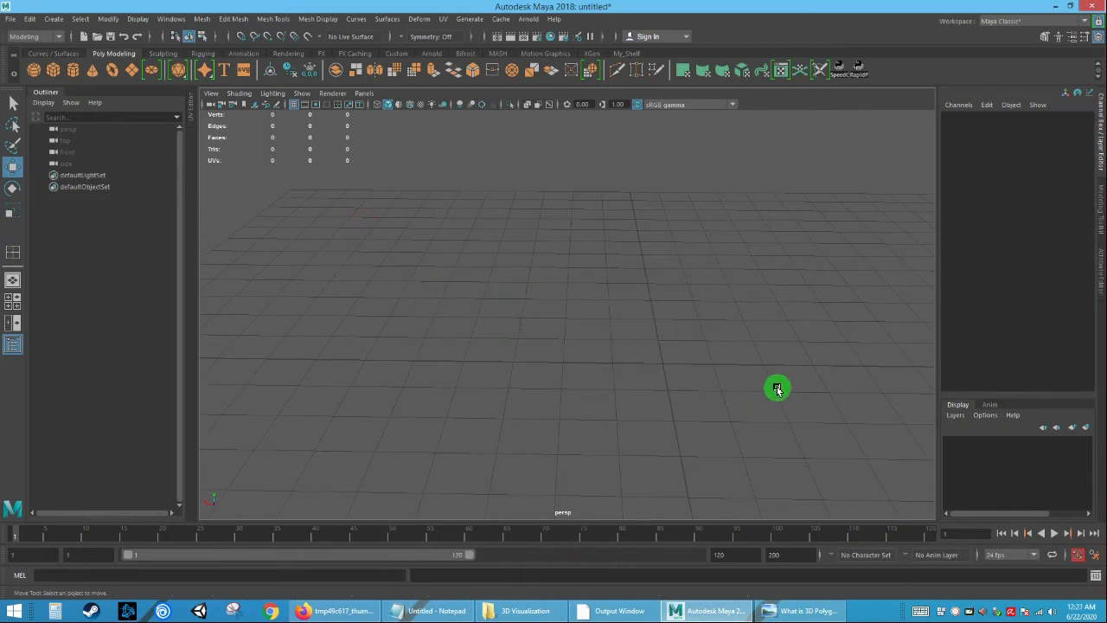
alt+right_drag(749, 398, 749, 396)
alt+drag(749, 395, 697, 395)
alt+middle_drag(697, 395, 603, 388)
alt+drag(603, 389, 606, 388)
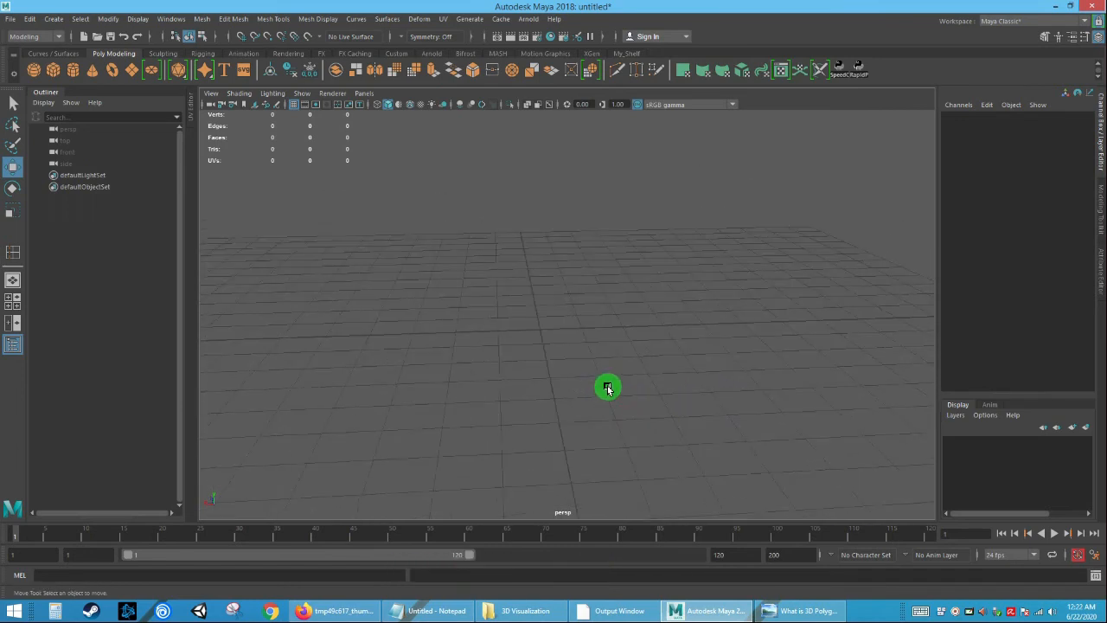
alt+drag(469, 386, 552, 423)
alt+middle_drag(552, 423, 540, 416)
alt+drag(540, 416, 564, 419)
alt+middle_drag(565, 419, 597, 421)
alt+drag(598, 421, 267, 511)
alt+drag(368, 488, 210, 494)
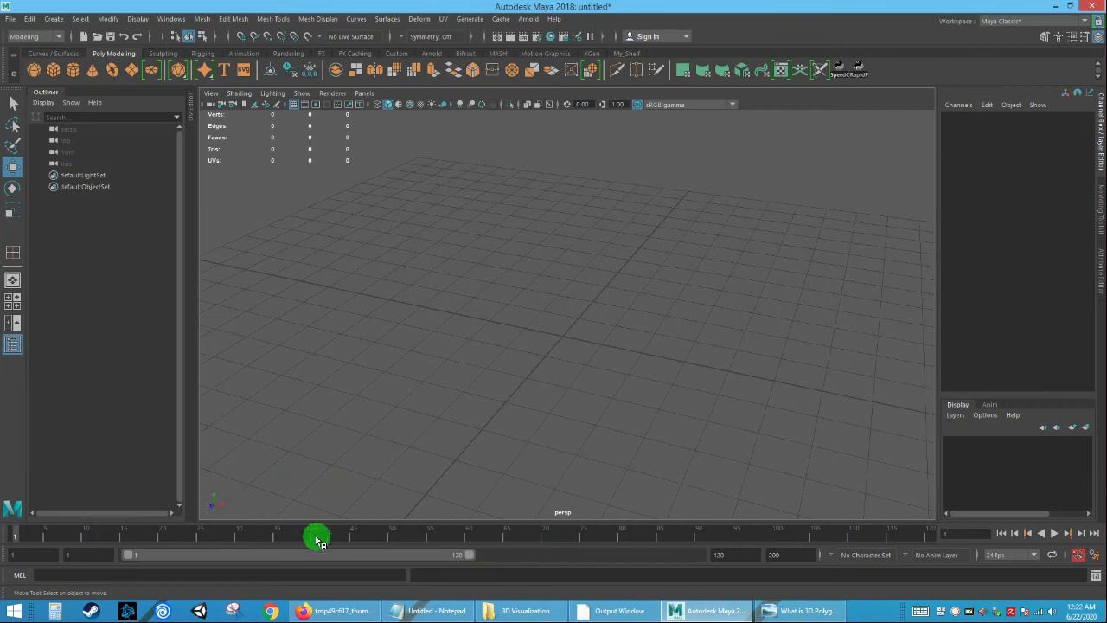
alt+drag(482, 435, 576, 427)
alt+right_drag(578, 427, 544, 400)
alt+drag(541, 401, 451, 243)
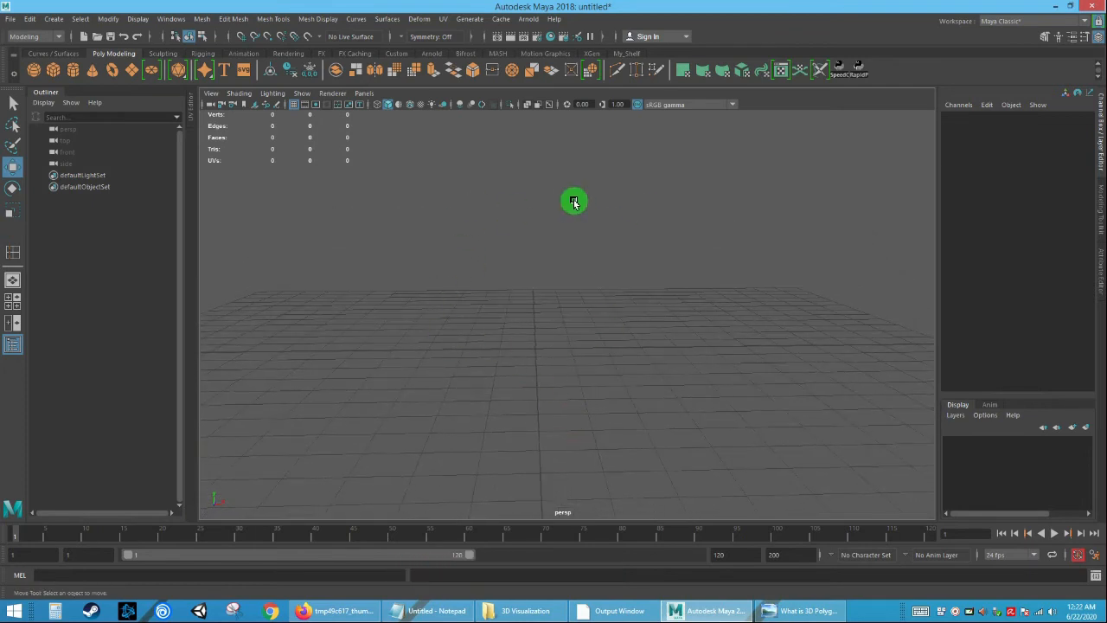
alt+drag(597, 321, 593, 341)
alt+right_drag(597, 343, 620, 407)
mouse_move(620, 407)
alt+mouse_down()
mouse_move(642, 401)
mouse_move(601, 413)
mouse_move(615, 405)
alt+mouse_up()
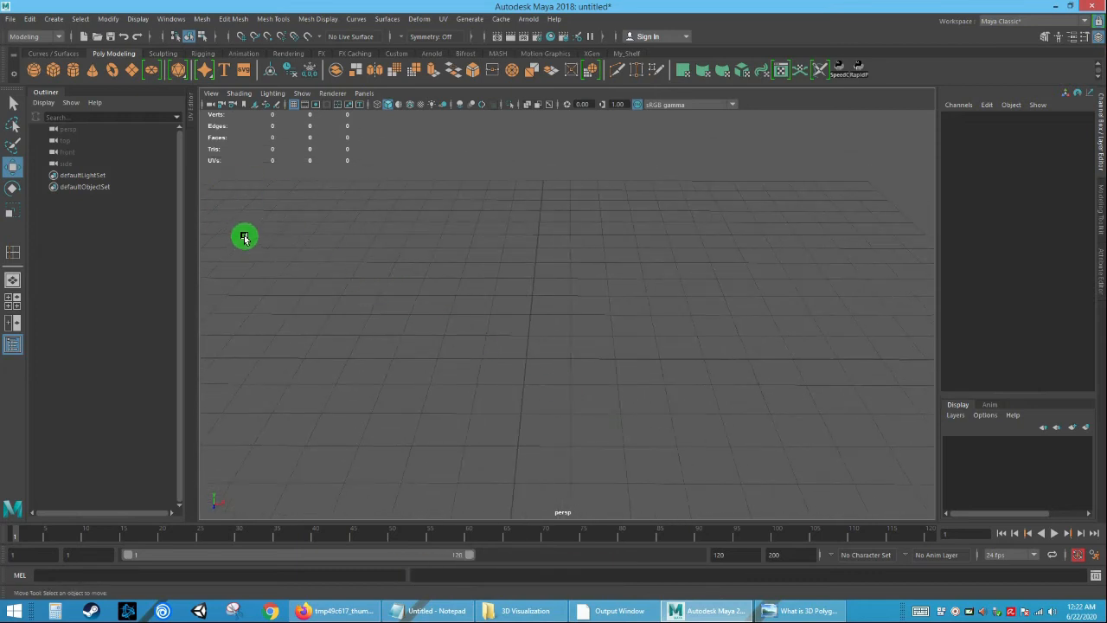
alt+right_drag(495, 365, 480, 346)
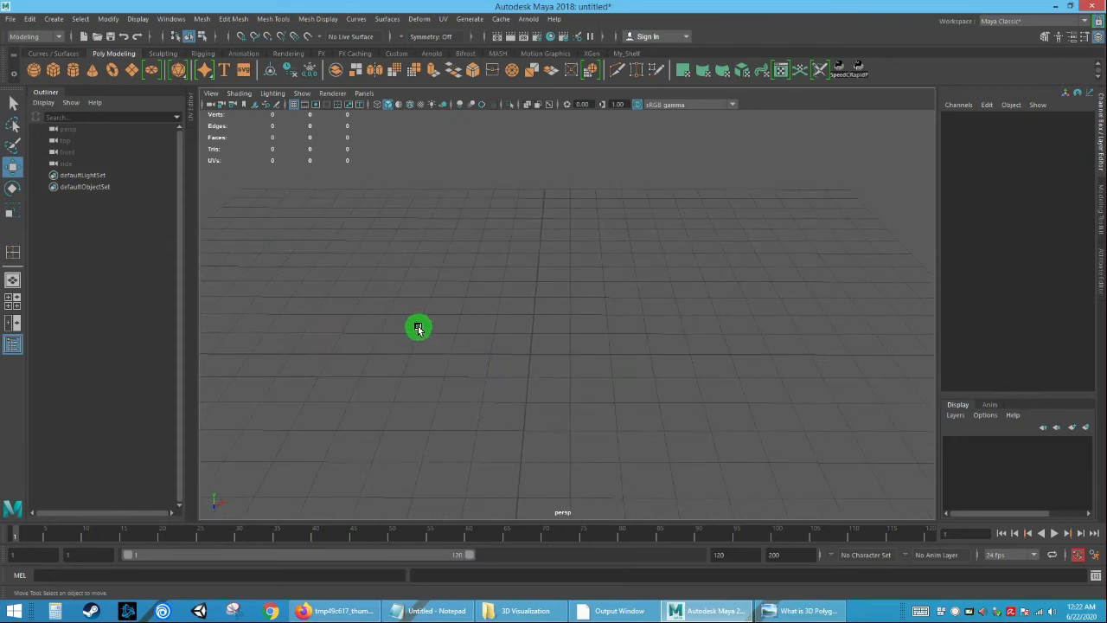
Create a polygon cylinder at the centre of the grid.
click(76, 71)
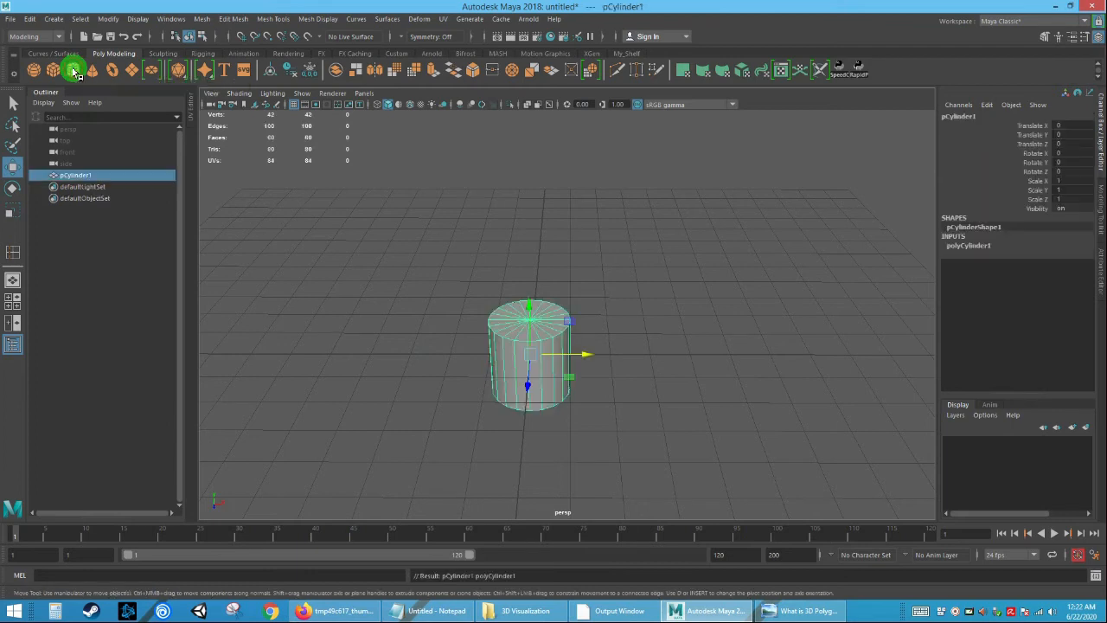
alt+drag(464, 321, 511, 335)
Flatten the cylinder into a disc with Scale Y about 0.146 and raise it to Translate Y about 0.438.
key(r)
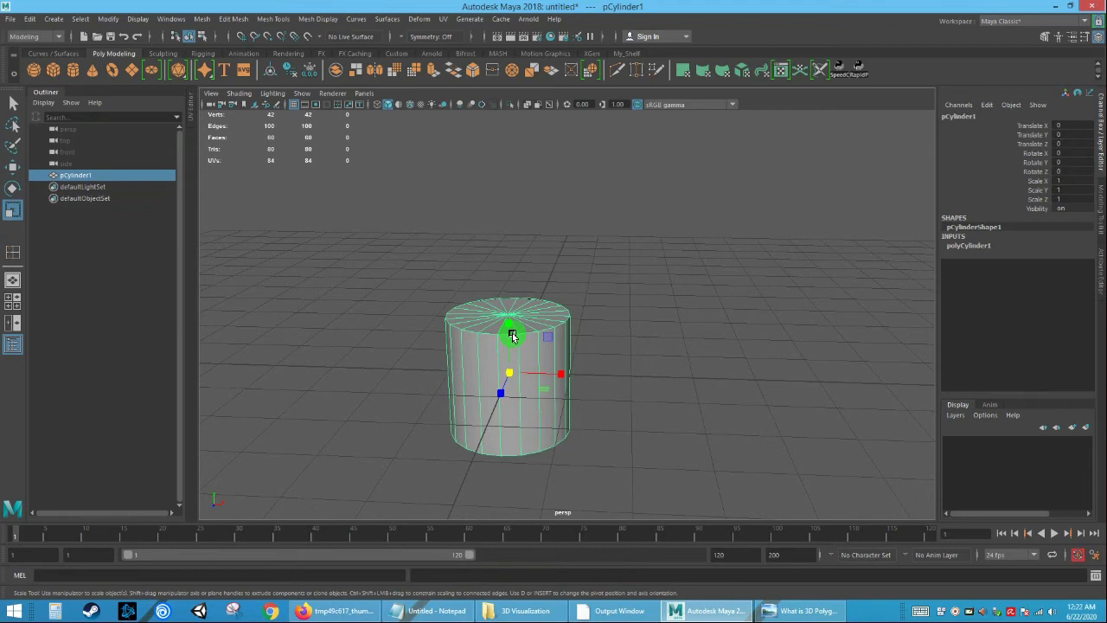
drag(506, 323, 563, 309)
key(w)
alt+right_drag(563, 309, 597, 390)
alt+drag(596, 390, 598, 408)
alt+middle_drag(598, 407, 608, 390)
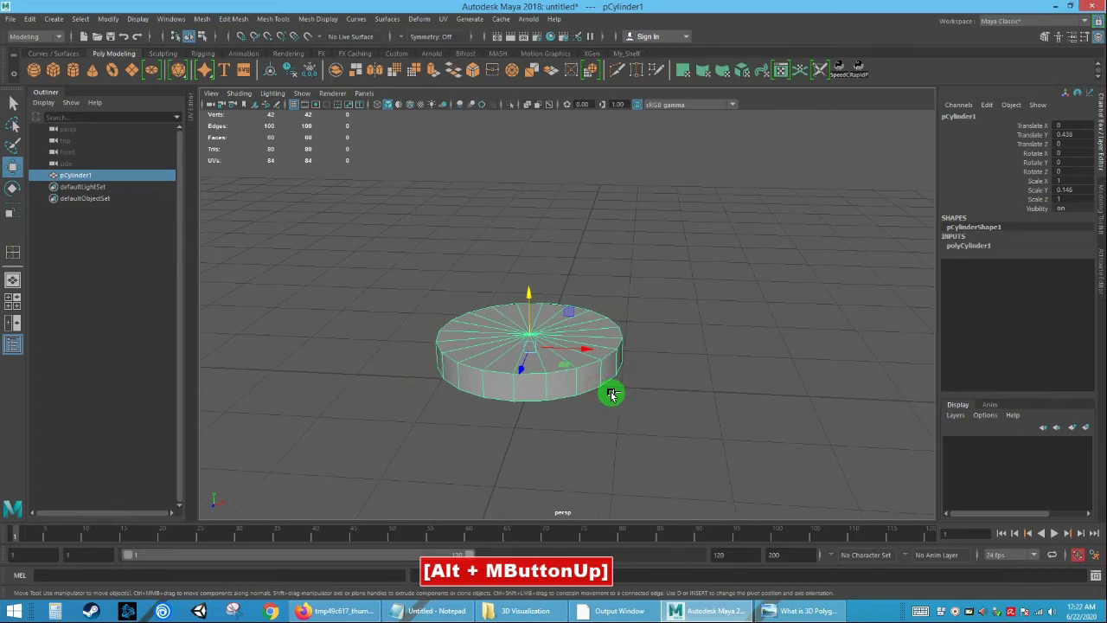
Undo the cylinder's flattening and upward move, and clear the selection.
key(ctrl+z)
key(ctrl+z)
key(ctrl+z)
click(673, 421)
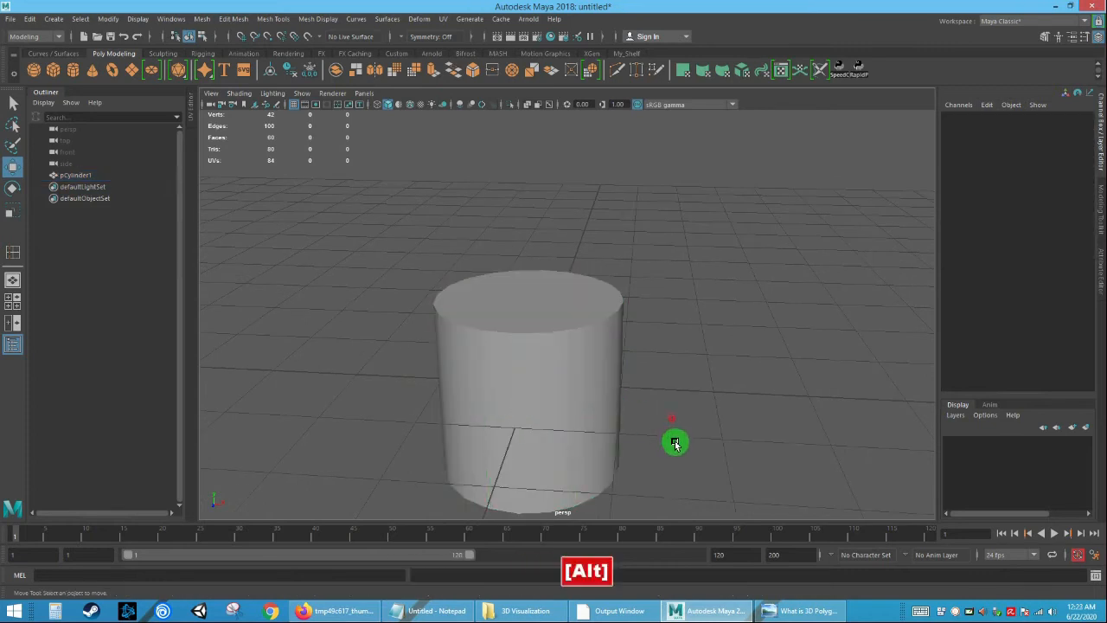
Select the cylinder and set its Subdivisions Axis to 200.
alt+right_drag(672, 439, 597, 399)
click(550, 369)
alt+drag(597, 399, 551, 384)
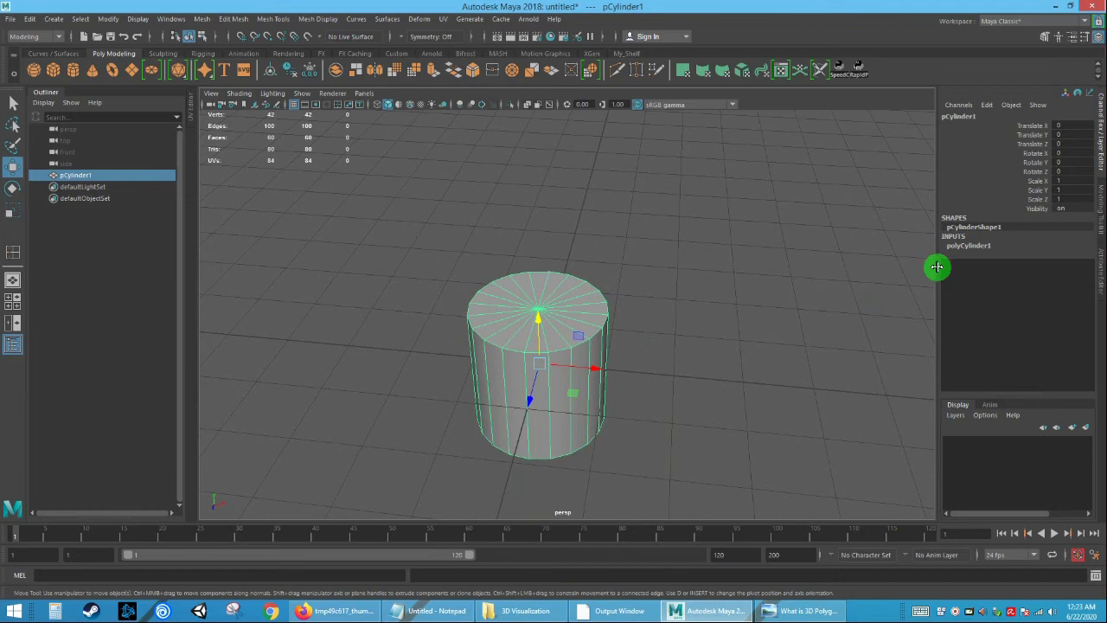
click(975, 247)
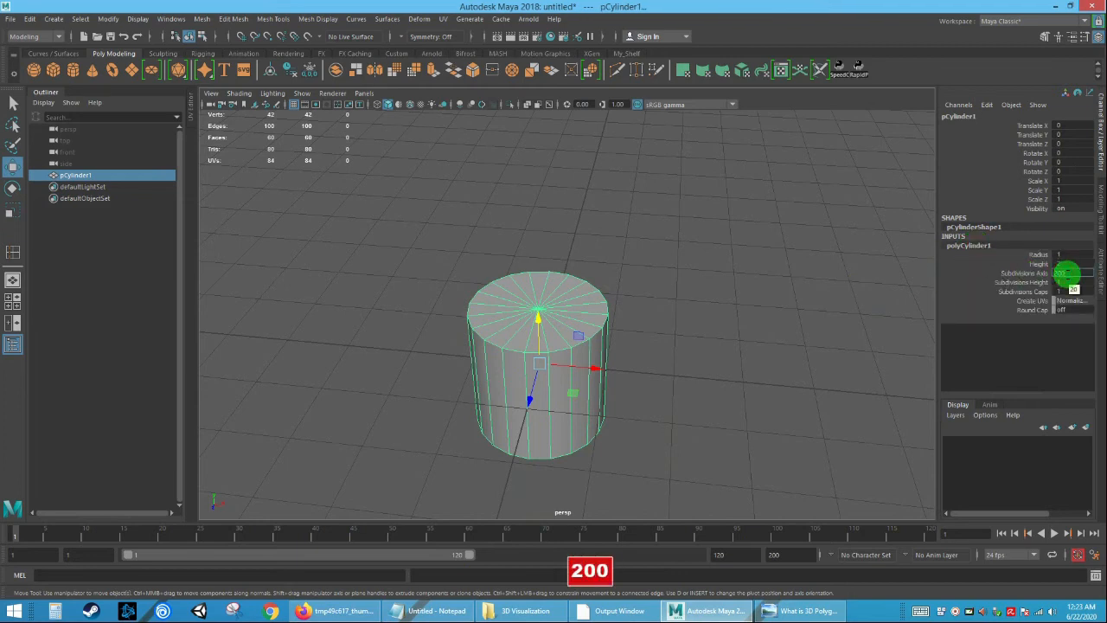
key(Return)
alt+right_drag(692, 332, 560, 410)
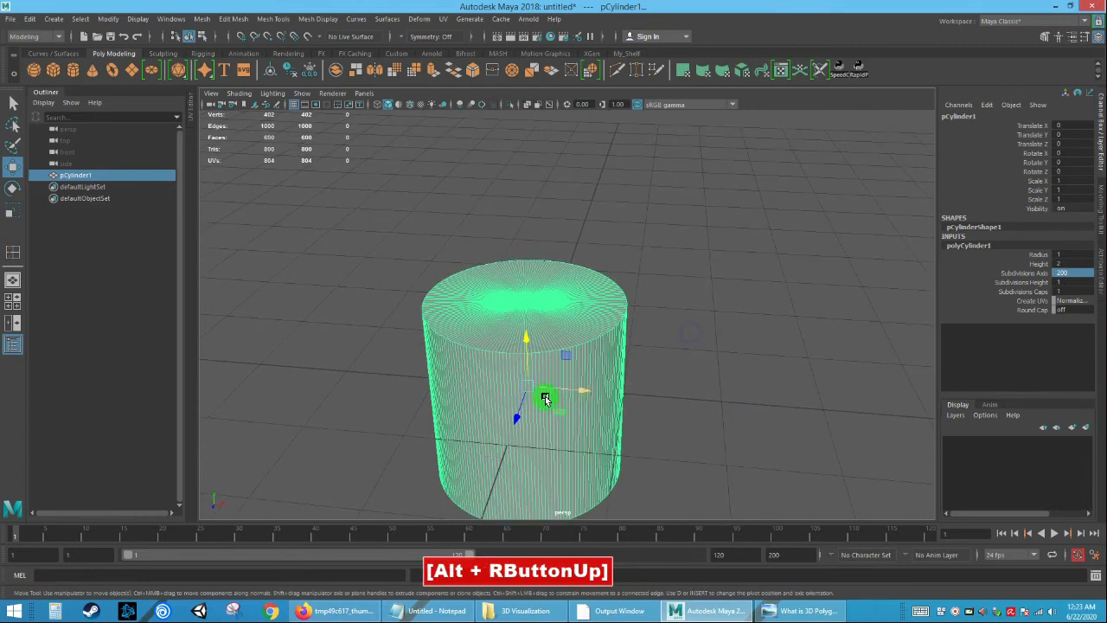
Try raising a group of front vertices on the cylinder's top rim, undo the move and return to object mode.
right_drag(489, 302, 432, 298)
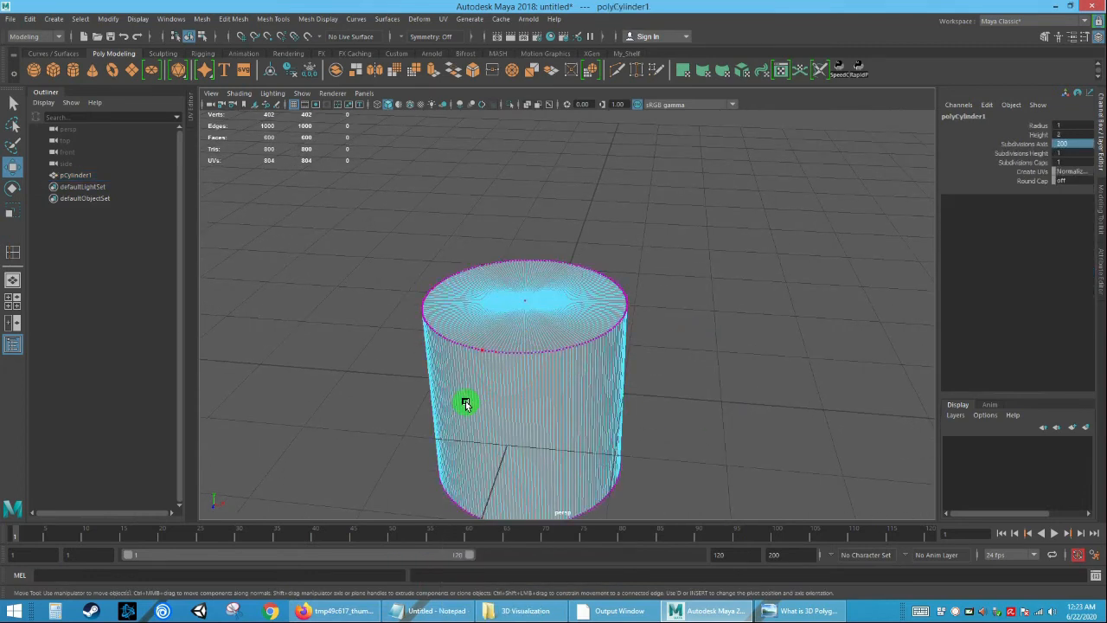
drag(567, 370, 568, 369)
drag(553, 309, 554, 278)
key(ctrl+z)
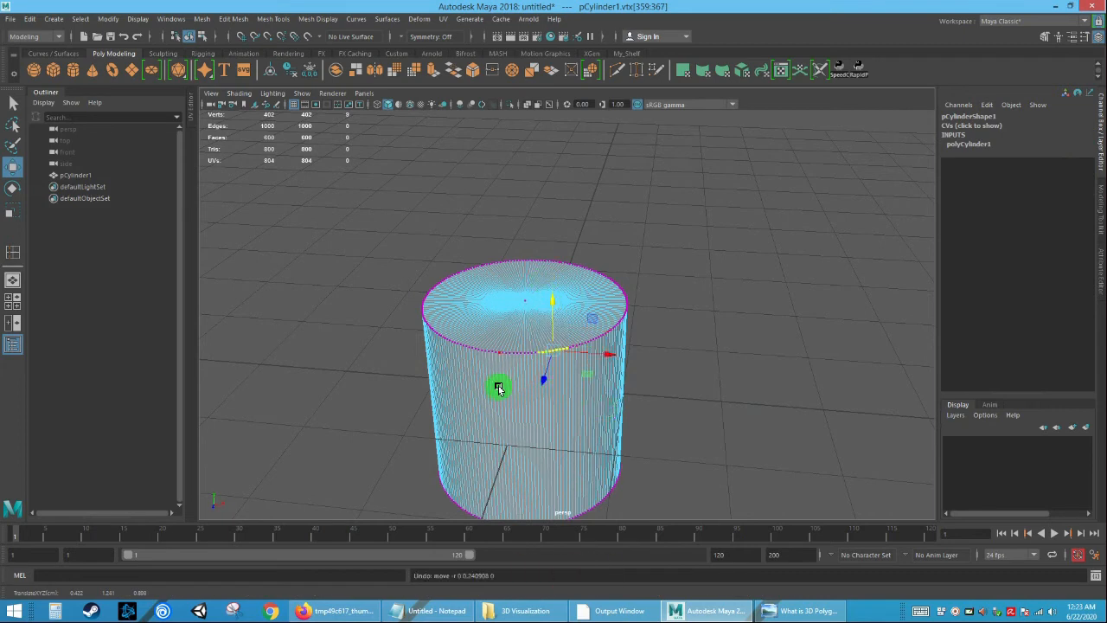
right_drag(499, 388, 512, 386)
right_drag(566, 277, 566, 276)
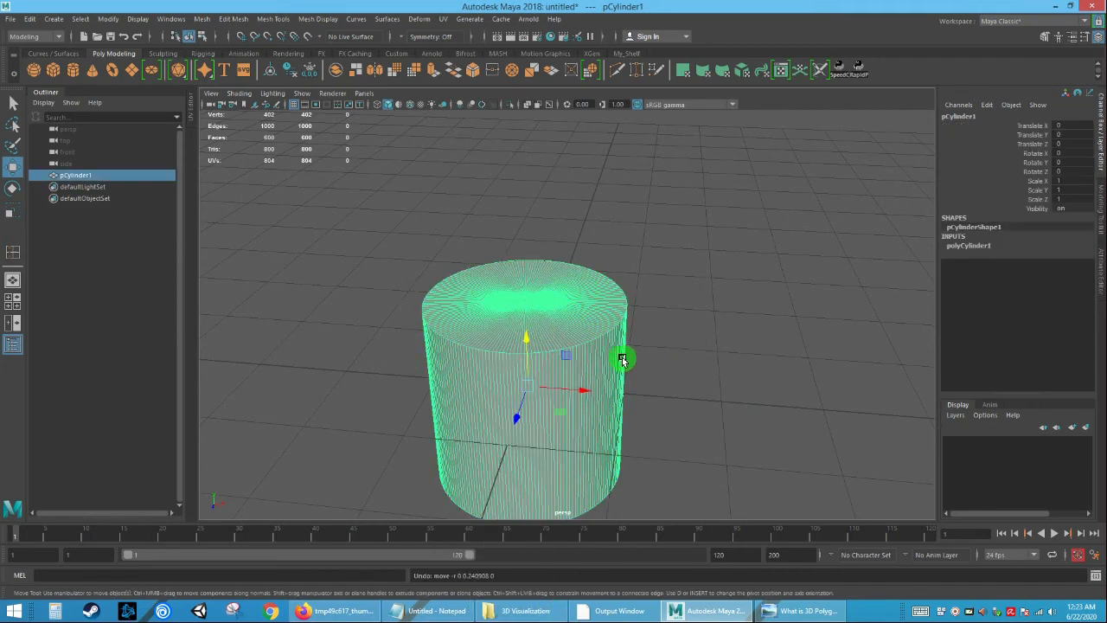
Set the cylinder's Subdivisions Axis to 12.
click(991, 249)
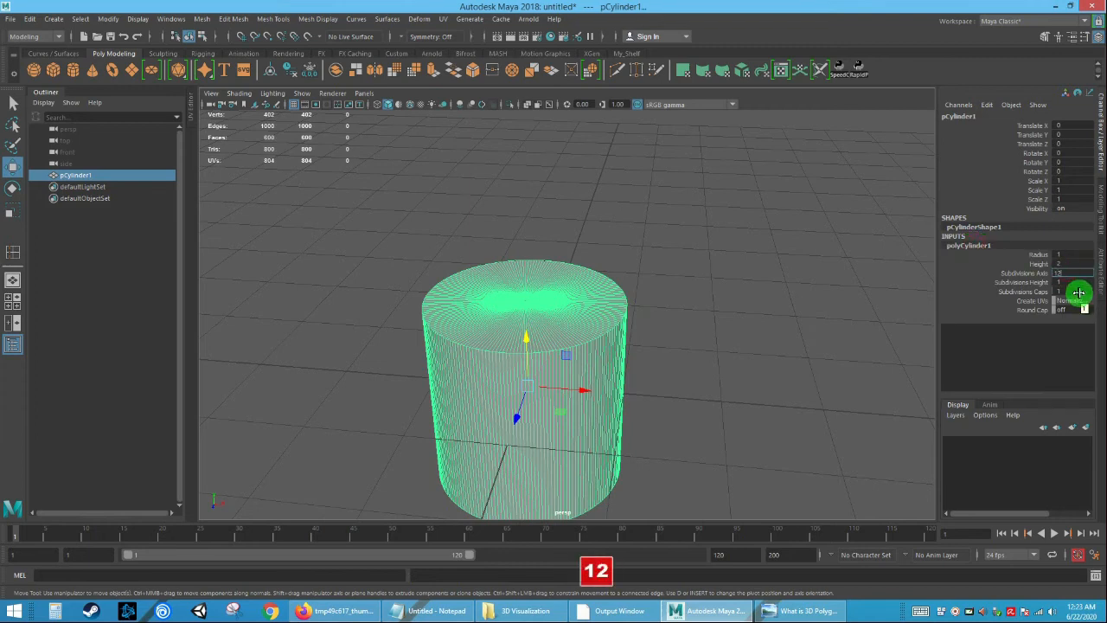
text(12)
key(Return)
mouse_move(665, 408)
alt+mouse_down()
mouse_move(638, 425)
mouse_move(437, 353)
mouse_move(470, 410)
alt+mouse_up()
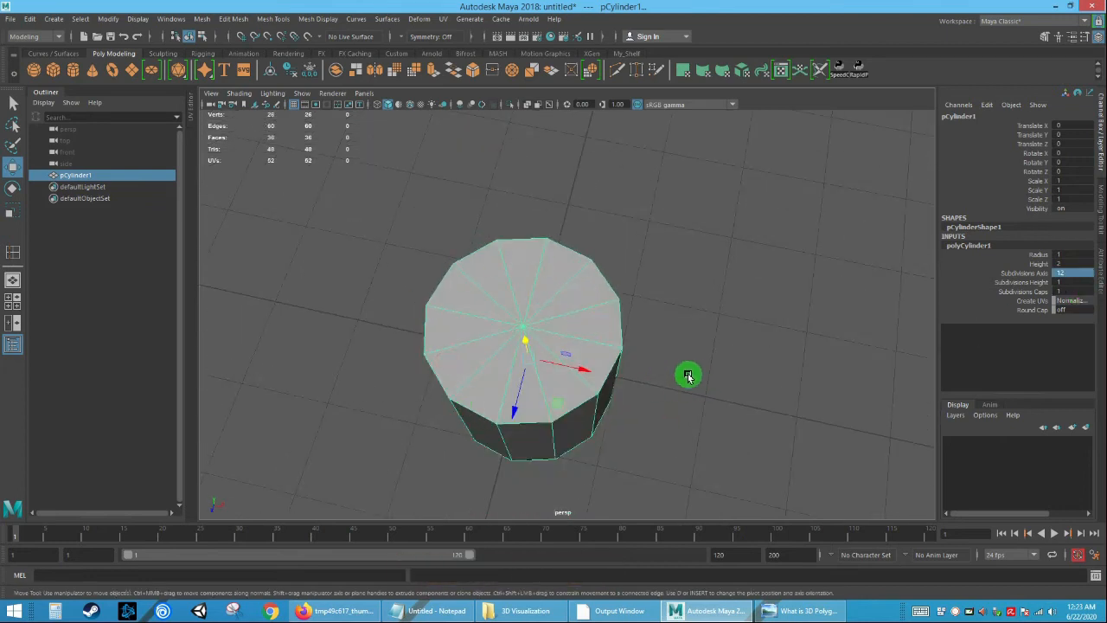
alt+drag(662, 400, 645, 366)
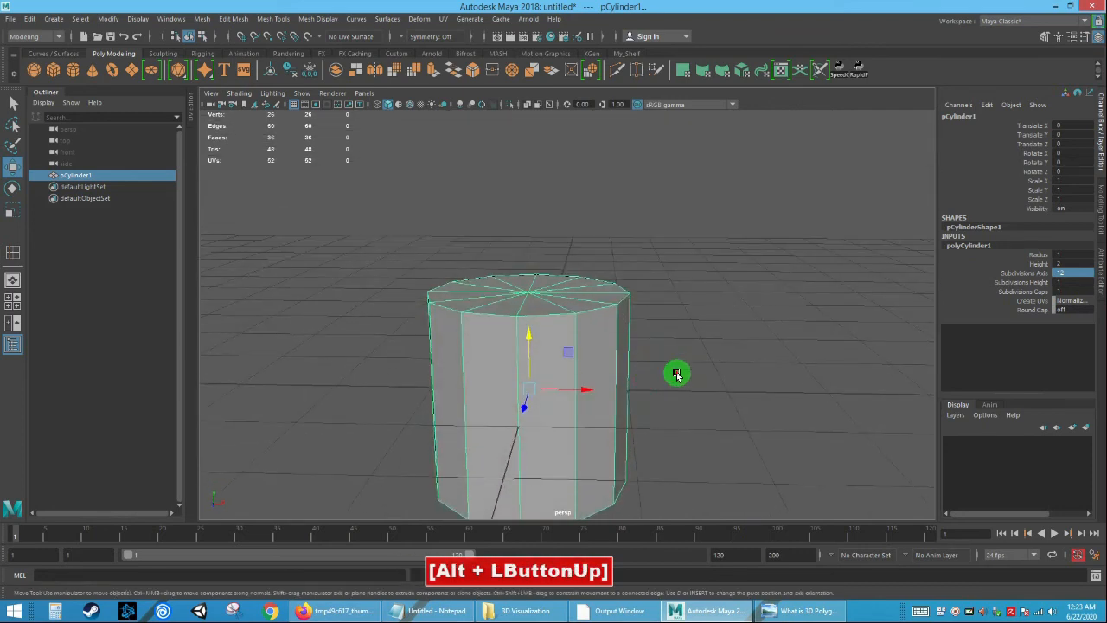
click(677, 374)
click(526, 321)
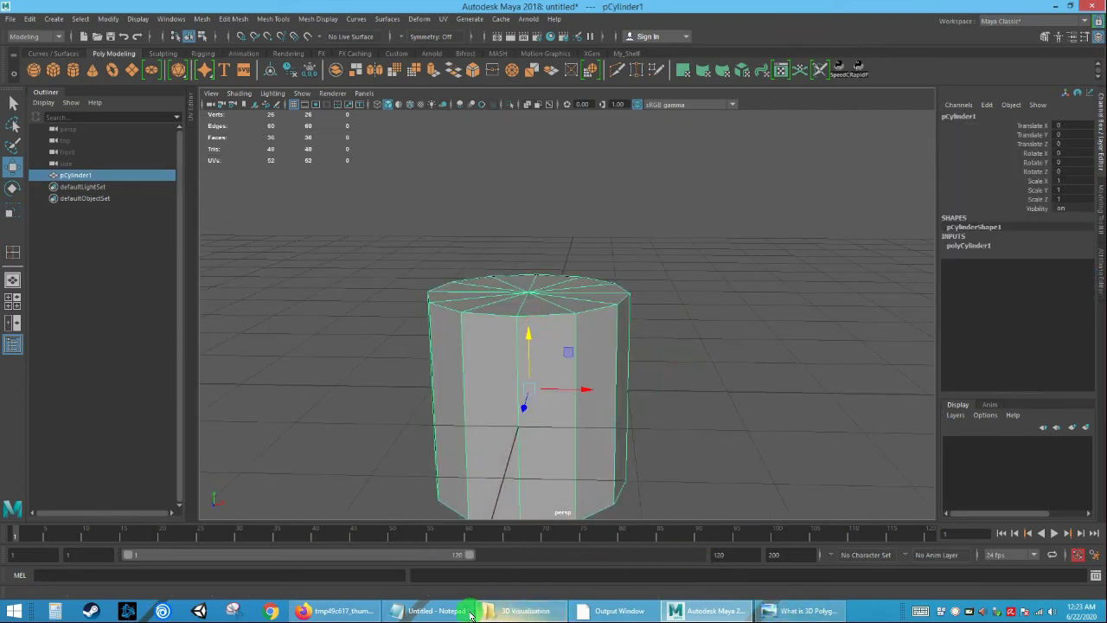
Flatten the cylinder into a disc with Scale Y about 0.099 and place it at Translate Y about 0.191.
alt+right_drag(672, 452, 635, 425)
alt+drag(635, 425, 626, 421)
alt+right_drag(655, 413, 677, 432)
alt+middle_drag(677, 430, 677, 391)
alt+drag(677, 390, 663, 386)
alt+middle_drag(656, 385, 646, 398)
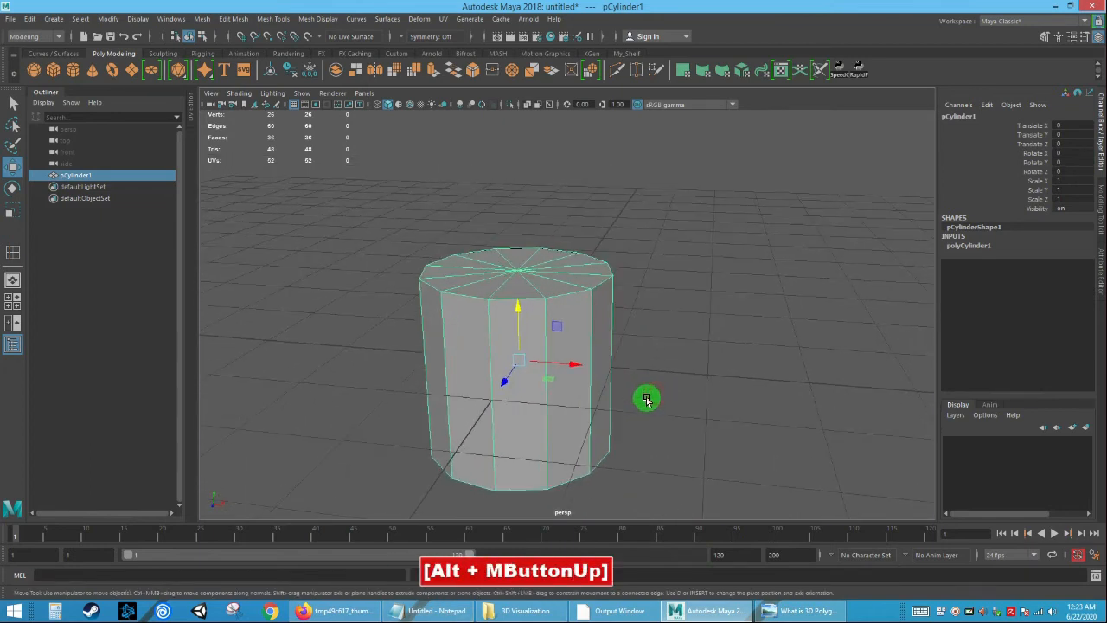
drag(519, 302, 239, 252)
key(r)
key(w)
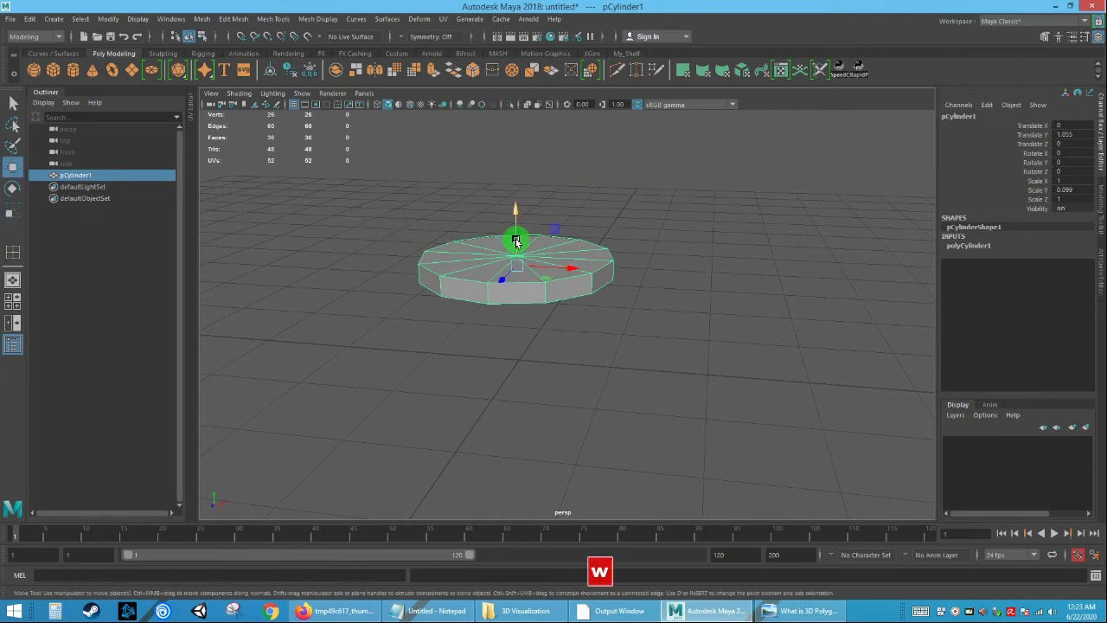
drag(515, 223, 519, 307)
Switch the disc to face mode and select one front triangular face on its top with the Select tool.
alt+drag(581, 322, 666, 381)
alt+drag(578, 371, 548, 382)
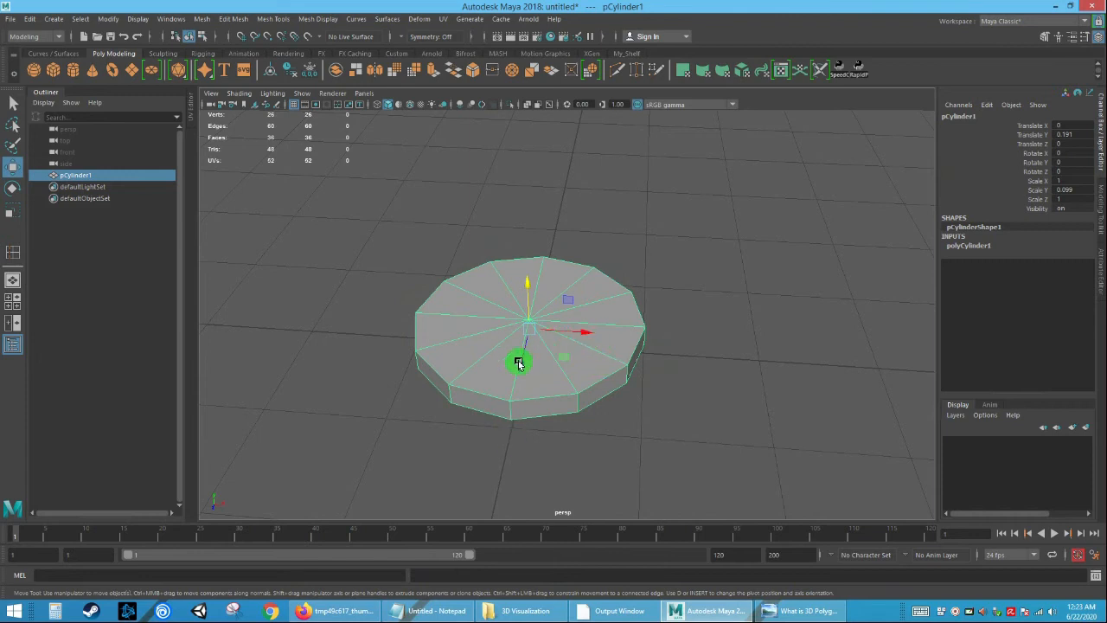
alt+drag(551, 317, 524, 275)
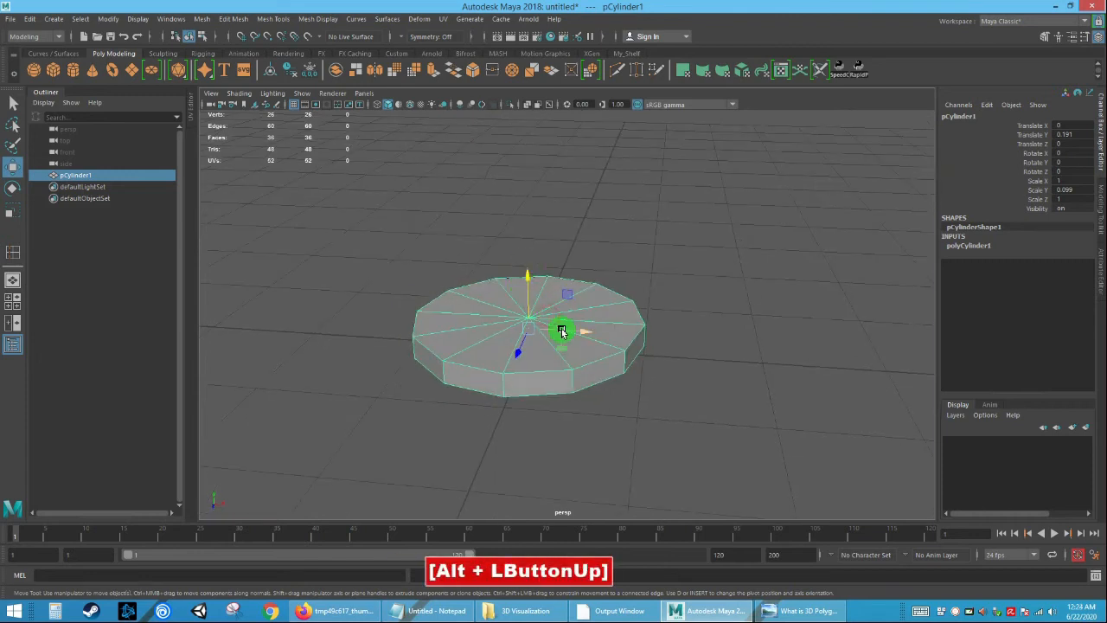
alt+drag(612, 339, 649, 366)
alt+right_drag(650, 366, 663, 403)
alt+drag(663, 403, 638, 407)
alt+right_drag(638, 407, 618, 378)
alt+drag(617, 378, 615, 363)
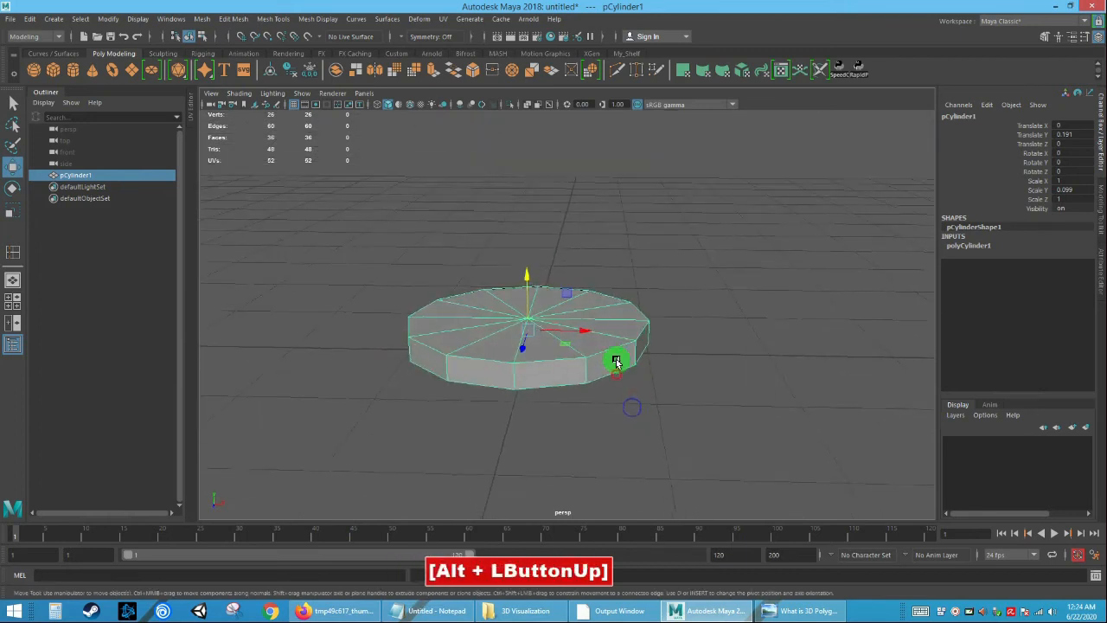
alt+drag(536, 334, 532, 344)
right_drag(498, 324, 501, 358)
click(502, 356)
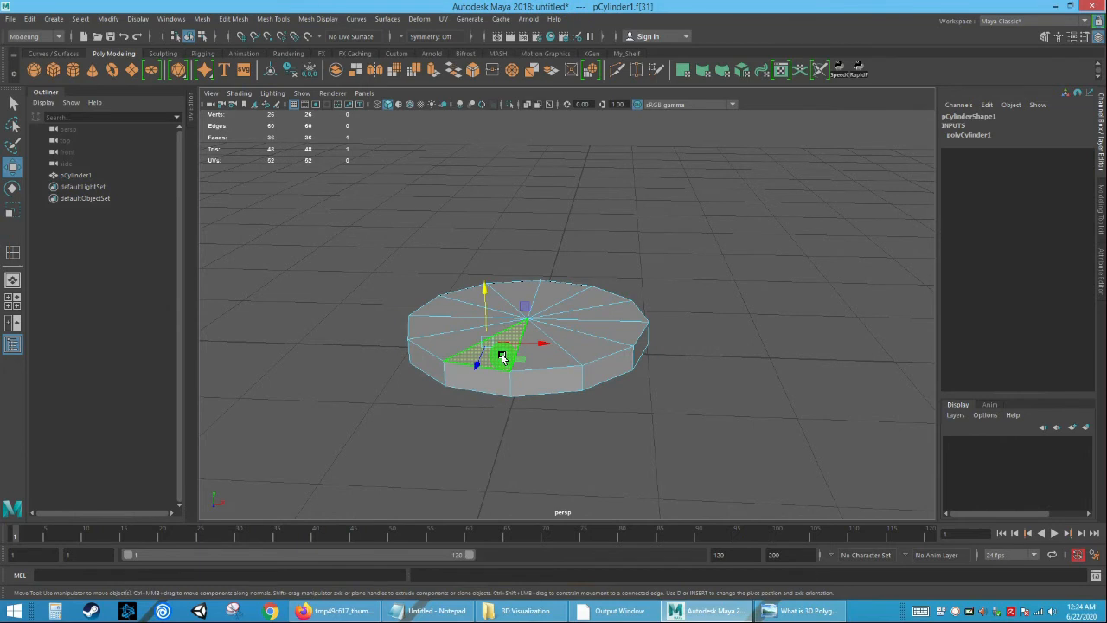
key(q)
alt+drag(502, 360, 514, 370)
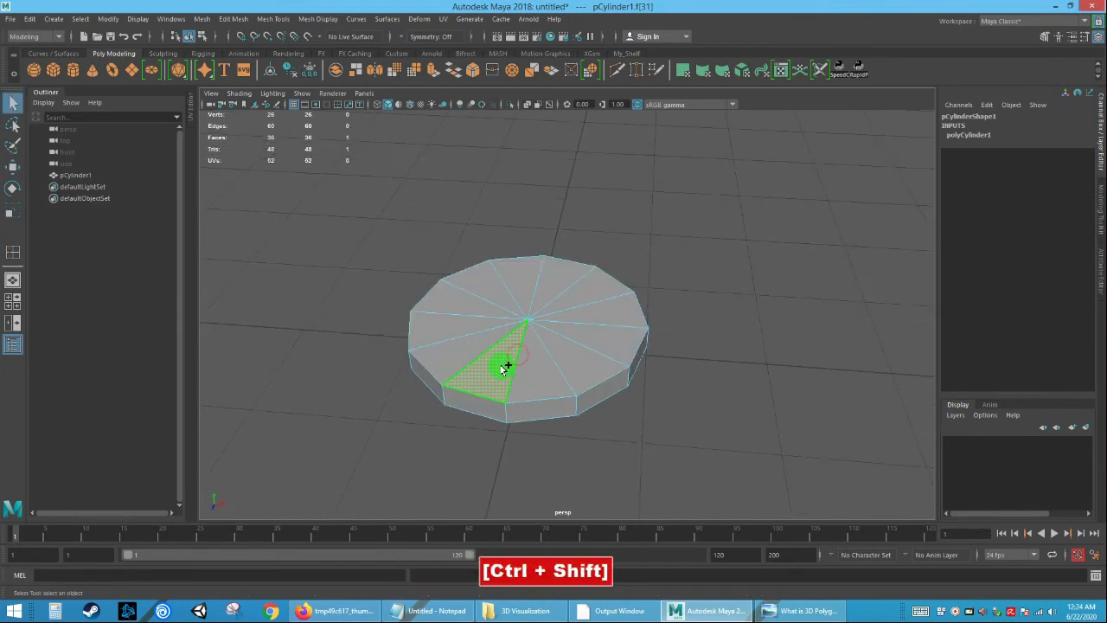
Add the remaining eleven triangular faces of the disc's top cap to the selection.
ctrl+shift+click(464, 353)
ctrl+shift+click(463, 313)
ctrl+shift+click(467, 301)
ctrl+shift+click(492, 289)
ctrl+shift+click(523, 282)
ctrl+shift+click(585, 293)
ctrl+shift+click(611, 317)
ctrl+shift+click(606, 336)
ctrl+shift+click(589, 362)
ctrl+shift+click(554, 383)
alt+drag(714, 412, 620, 313)
alt+drag(562, 346, 655, 375)
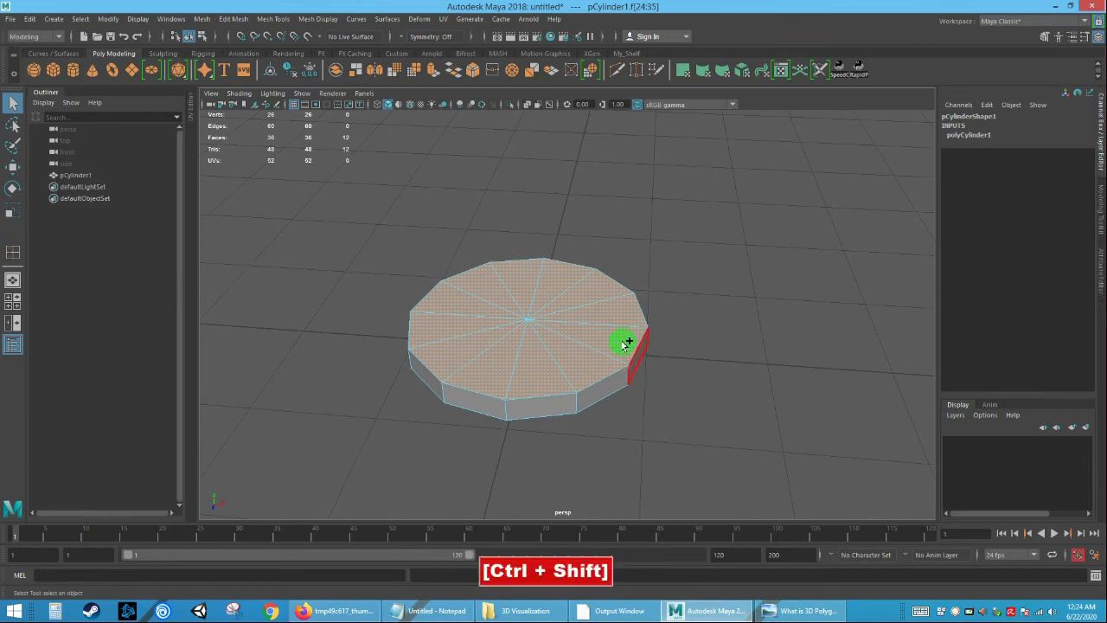
Marquee-select across the back edge of the disc's top, and remove the extra side faces from the selection.
ctrl+shift+drag(591, 293, 672, 347)
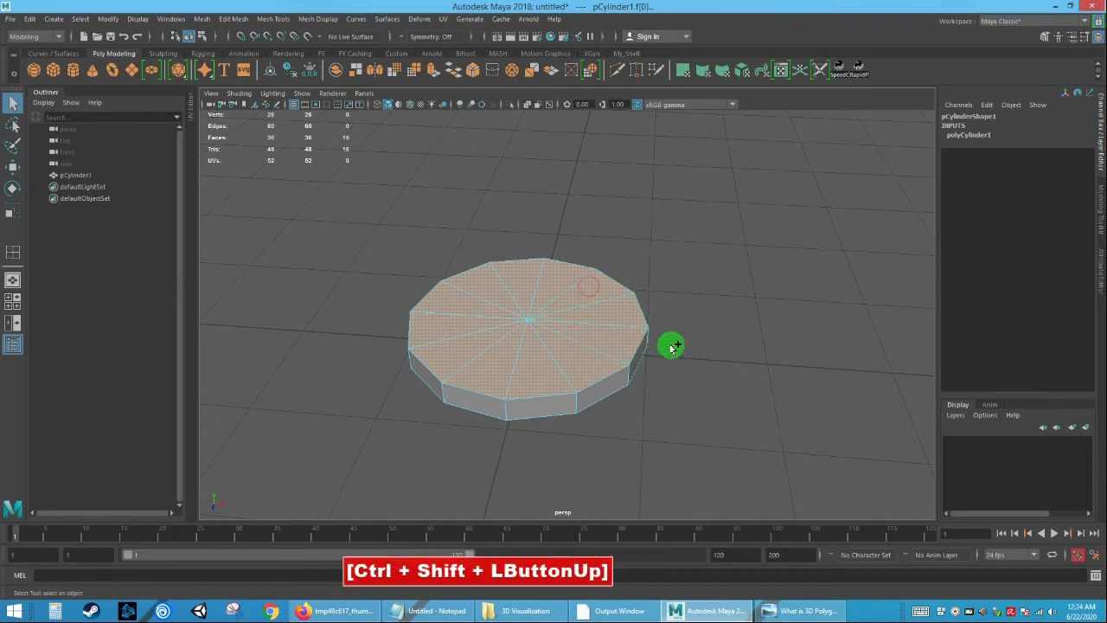
alt+drag(746, 376, 627, 373)
ctrl+click(589, 311)
ctrl+click(638, 320)
ctrl+click(614, 311)
alt+drag(556, 334, 733, 389)
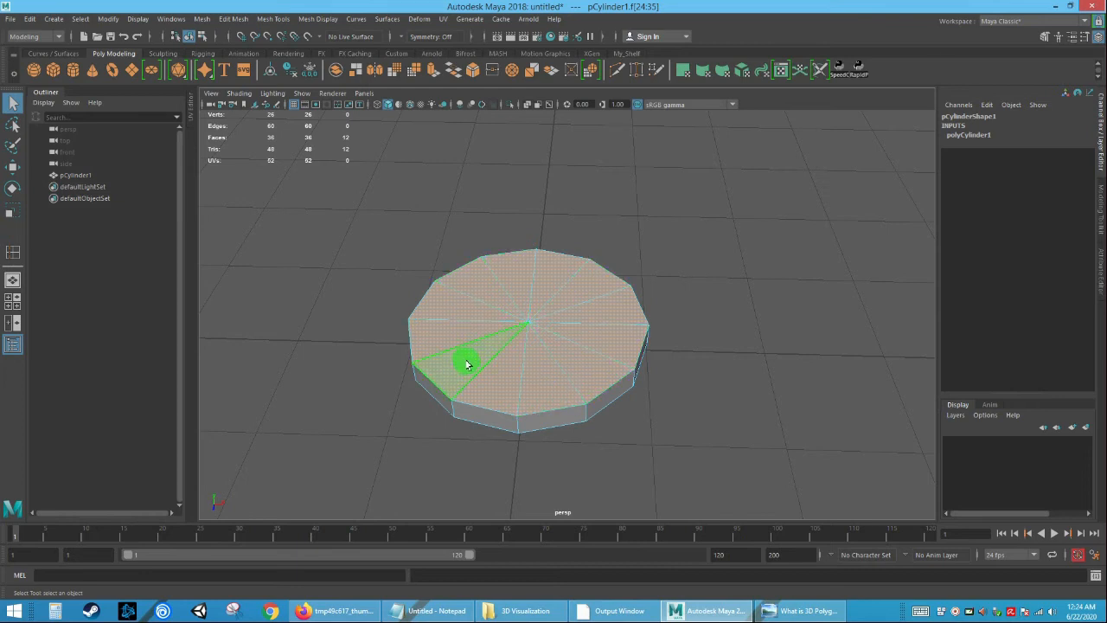
Extrude the disc's top faces straight up to about Y 0.51 and scale them outward to start a bowl shape.
alt+drag(558, 358, 537, 323)
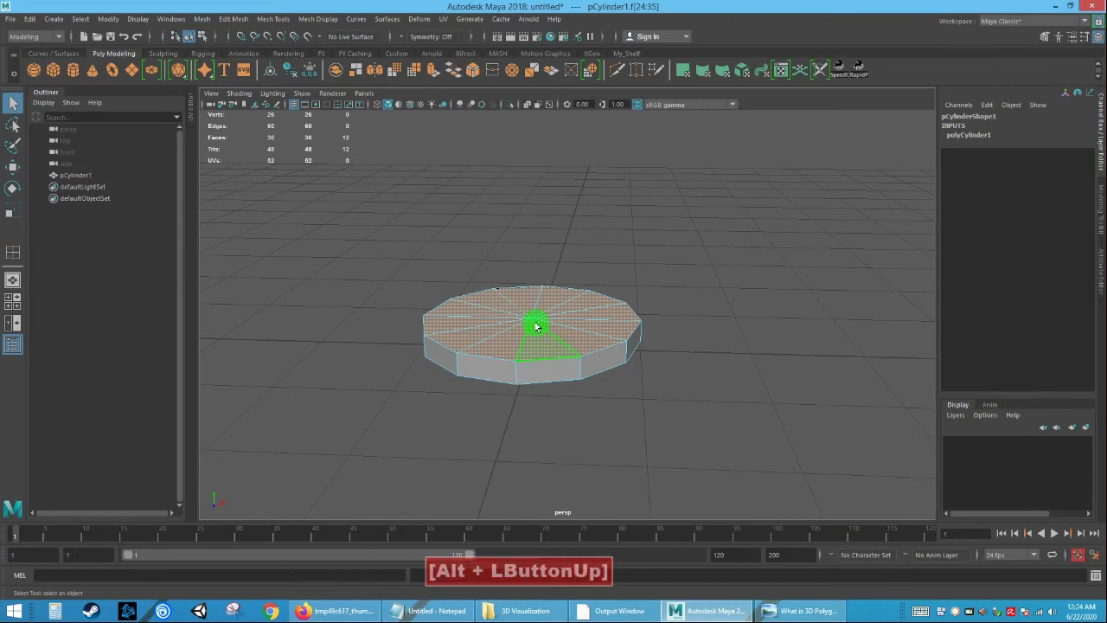
click(12, 167)
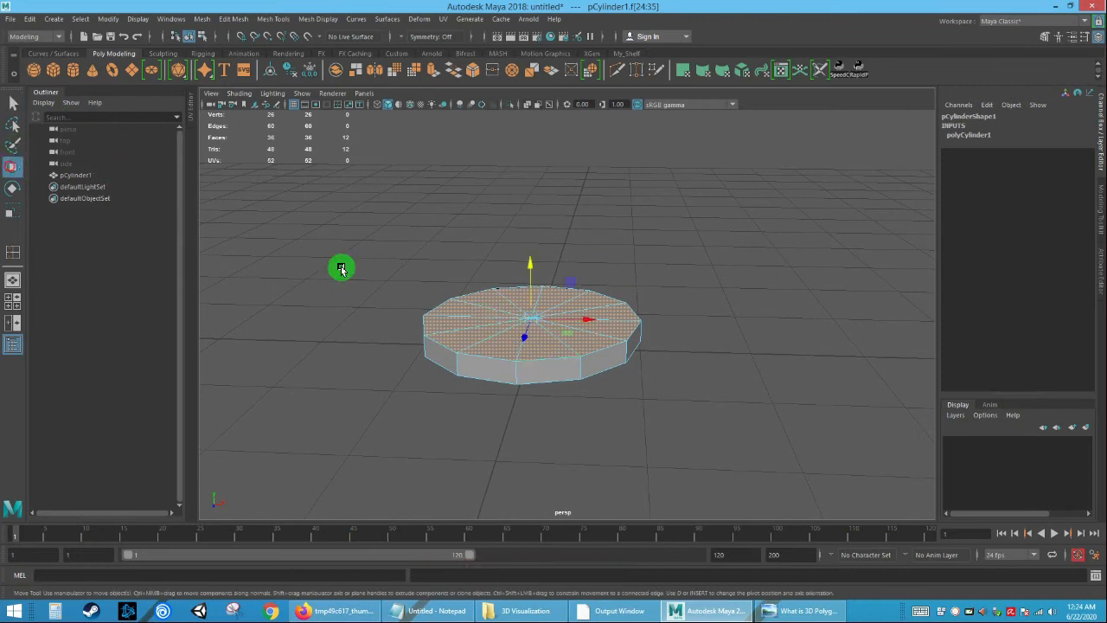
alt+drag(521, 318, 524, 321)
alt+right_drag(524, 321, 521, 329)
alt+drag(555, 342, 551, 339)
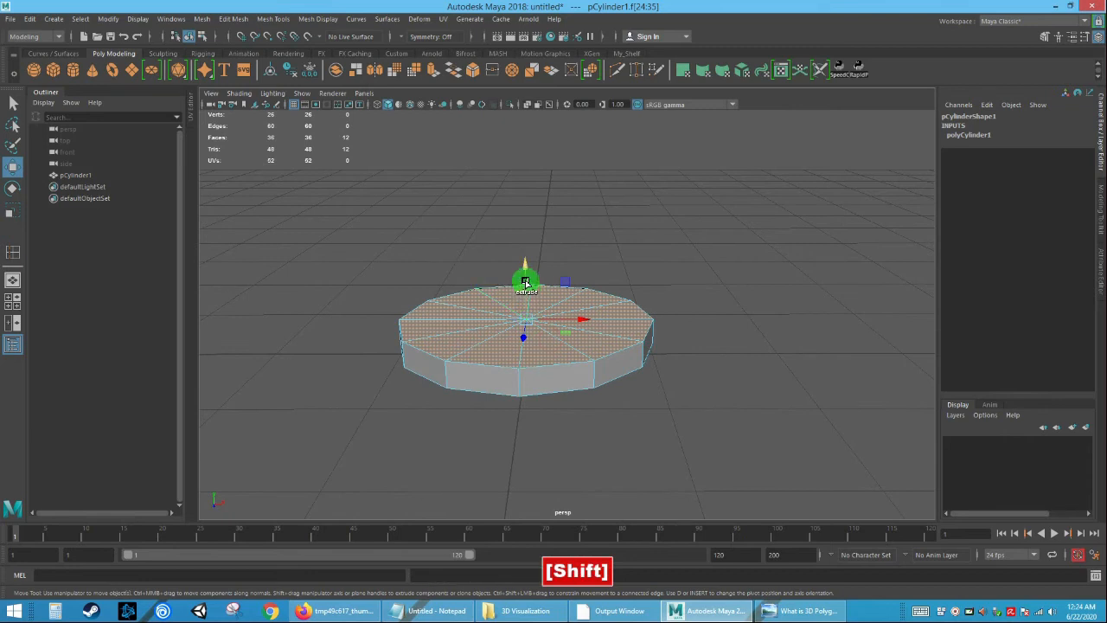
shift+drag(525, 279, 523, 250)
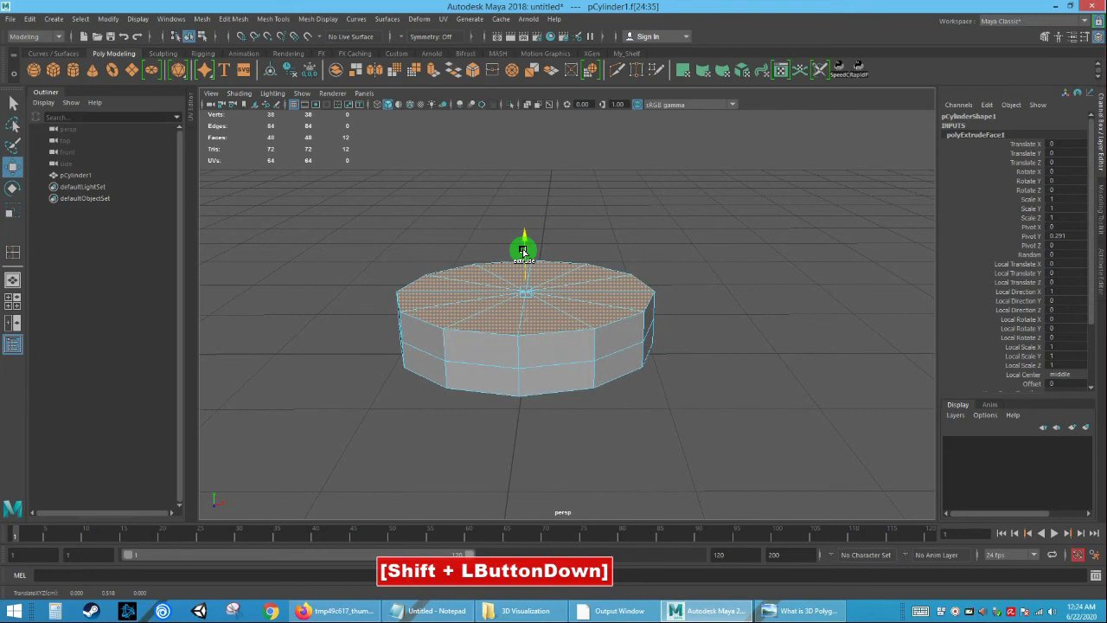
shift+drag(524, 251, 517, 304)
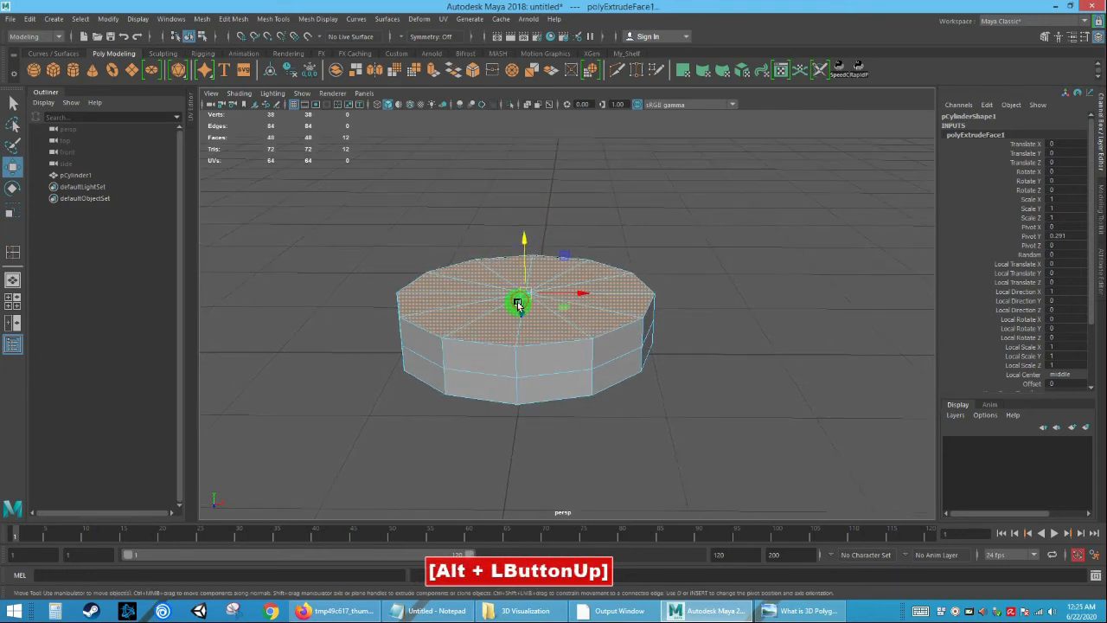
click(25, 212)
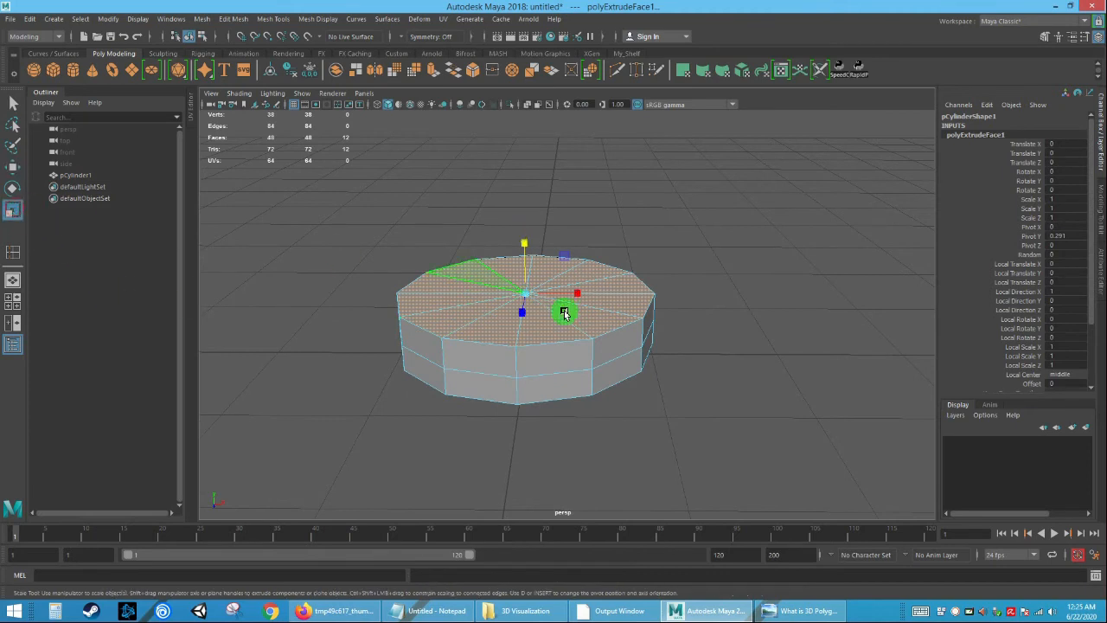
alt+drag(525, 300, 579, 309)
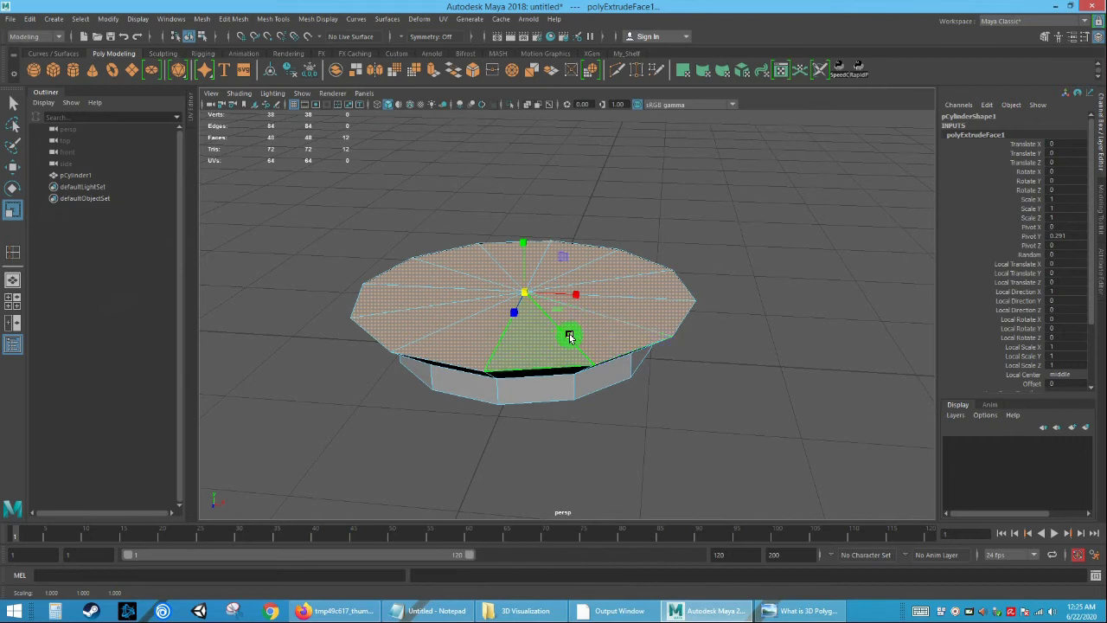
Extrude the top faces up to about Y 0.83 and scale them outward for a second flared section.
key(w)
shift+drag(523, 264, 524, 224)
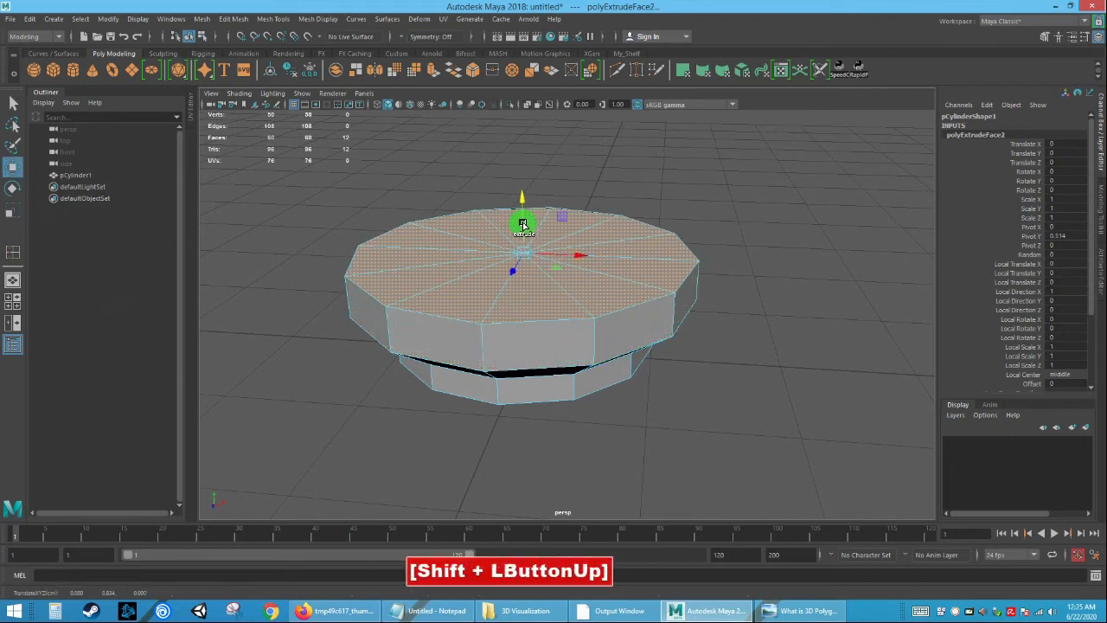
key(r)
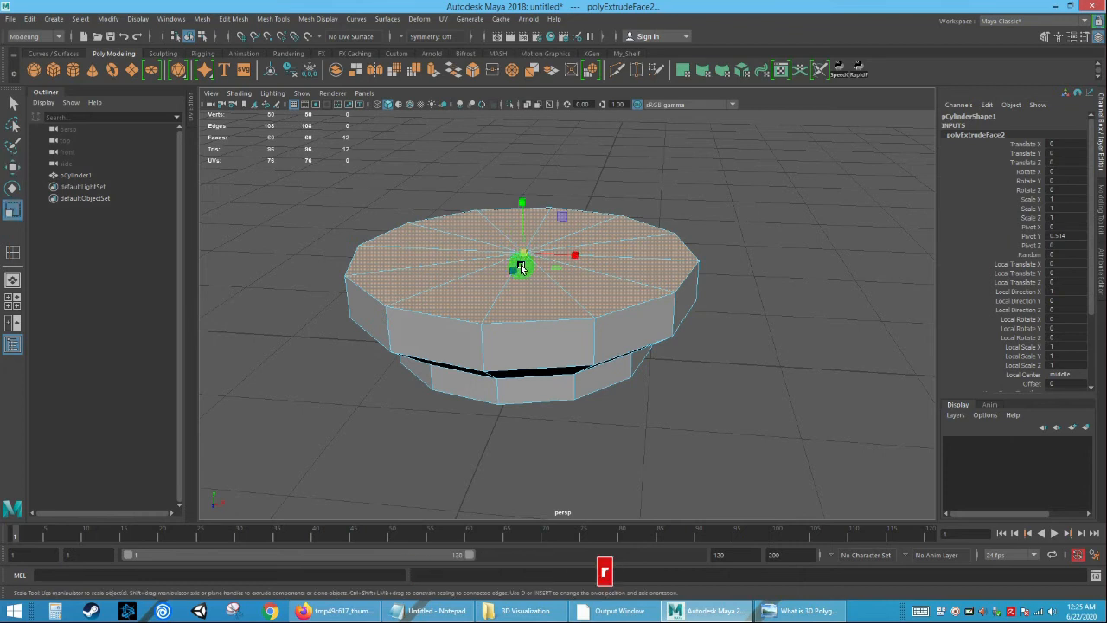
drag(523, 251, 556, 284)
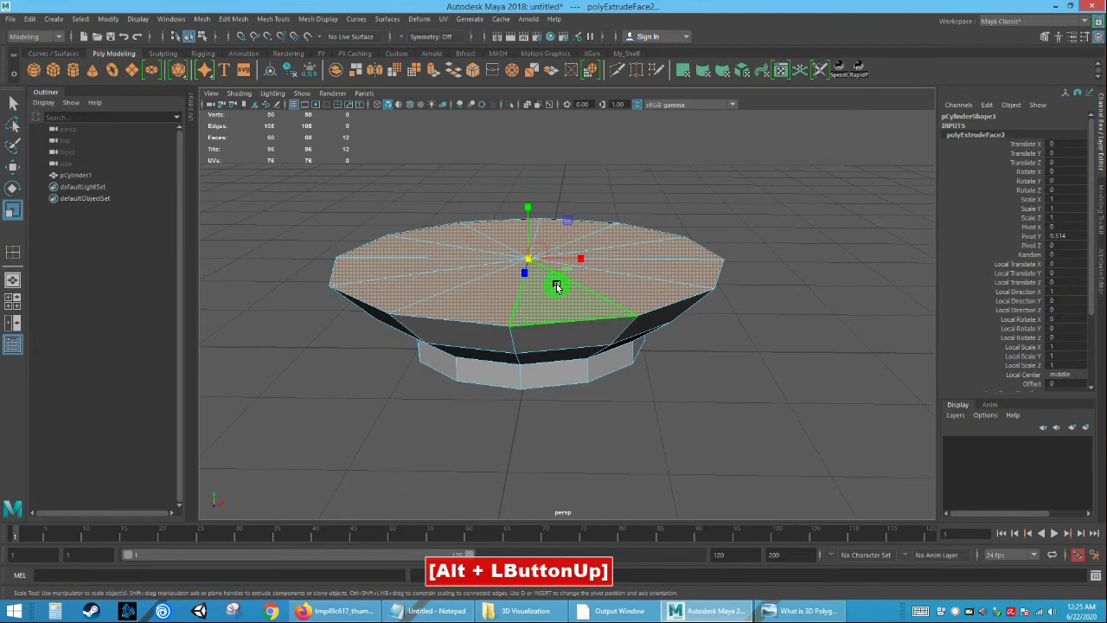
Extrude the top faces up to about Y 1.2 and widen them slightly for a third bowl section.
key(w)
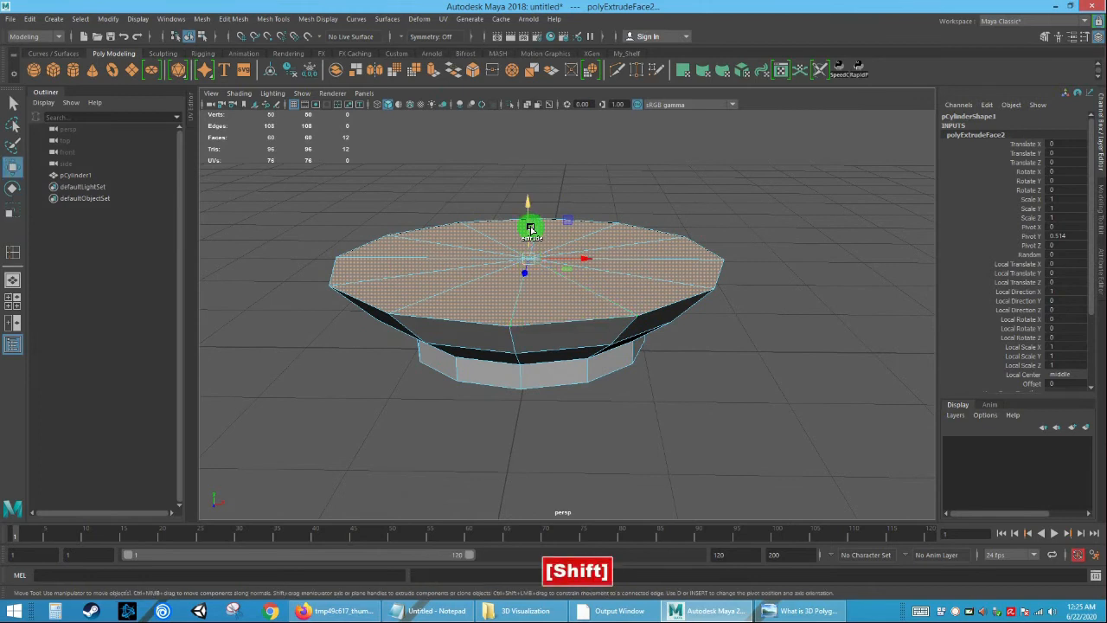
shift+drag(526, 227, 611, 251)
key(e)
key(r)
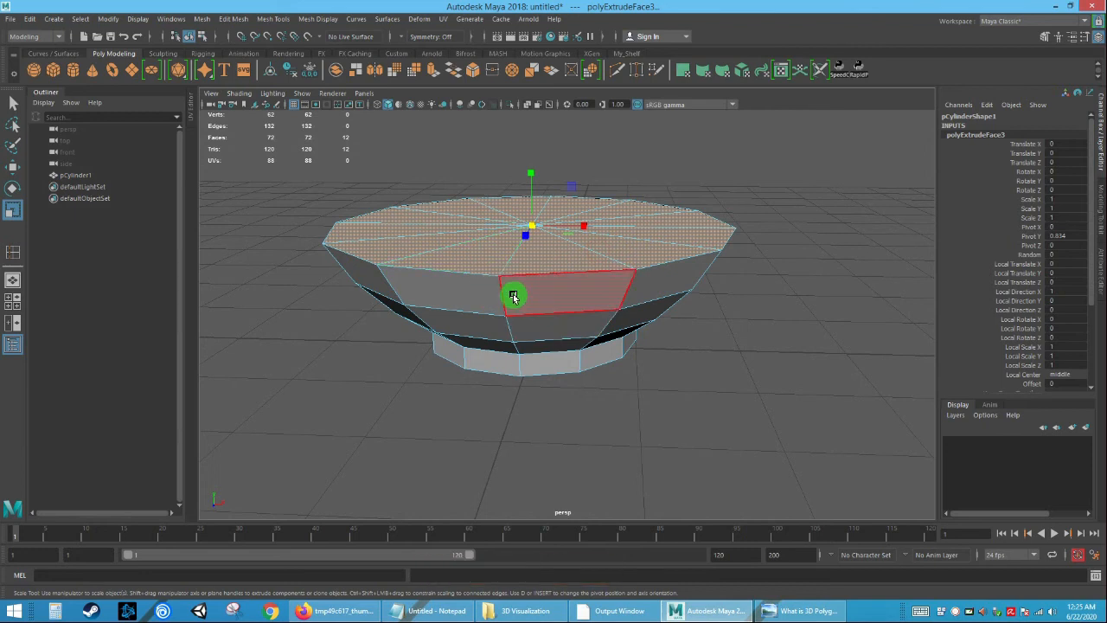
Show the bowl as wireframe in the side view and extrude its top faces straight up to about Y 1.68.
key(space)
key(space)
alt+right_drag(608, 312, 697, 378)
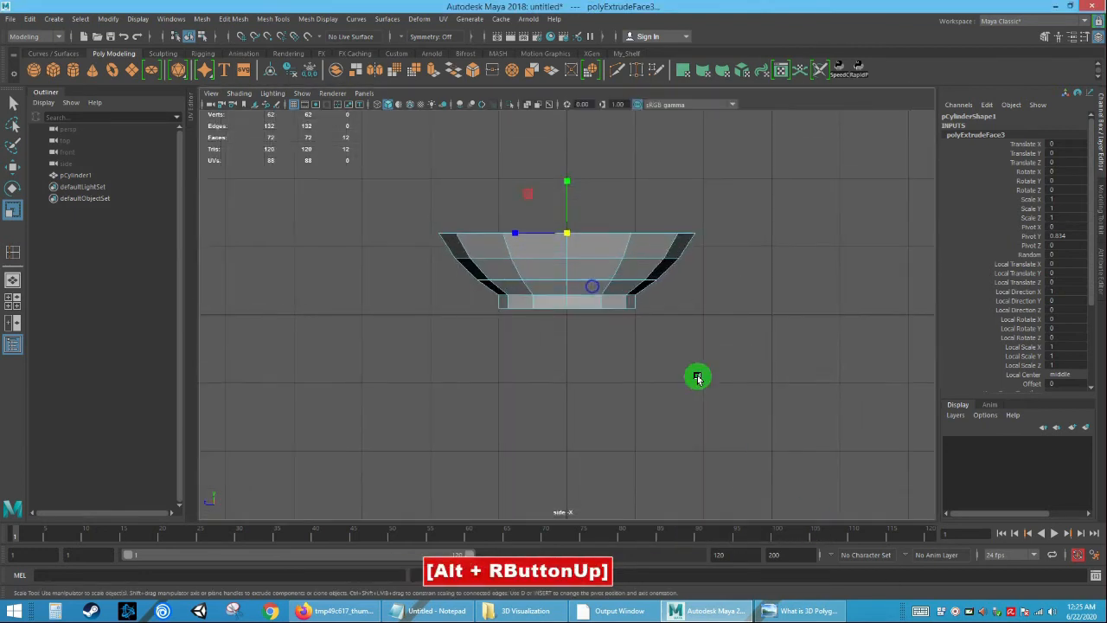
alt+middle_drag(697, 378, 651, 388)
key(4)
alt+right_drag(643, 383, 620, 349)
alt+middle_drag(621, 349, 608, 389)
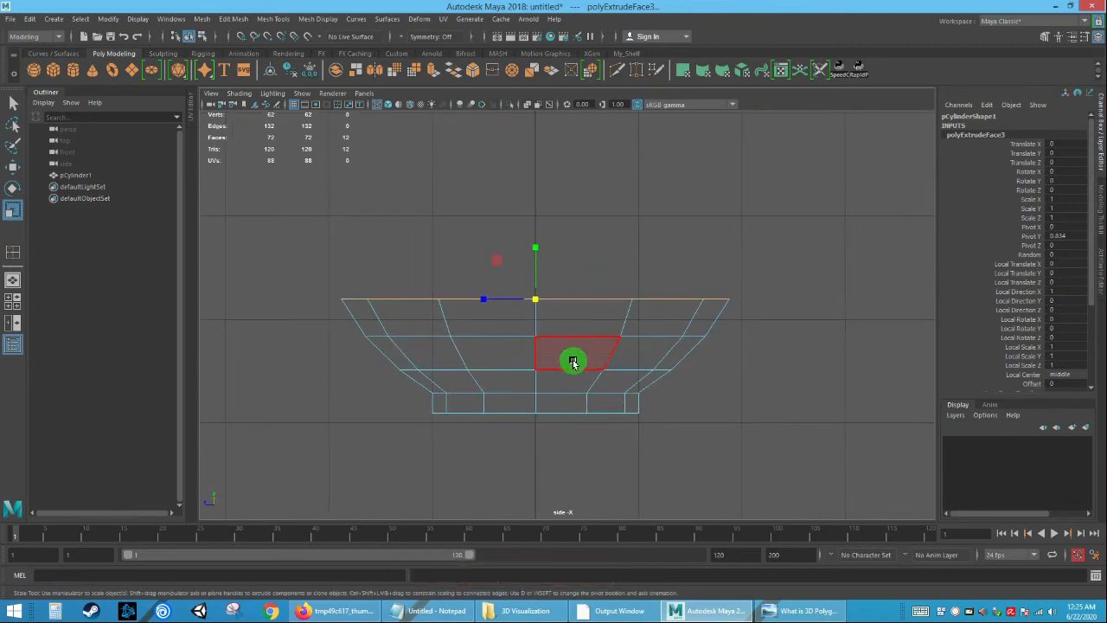
key(w)
key(shift)
shift+drag(535, 270, 540, 245)
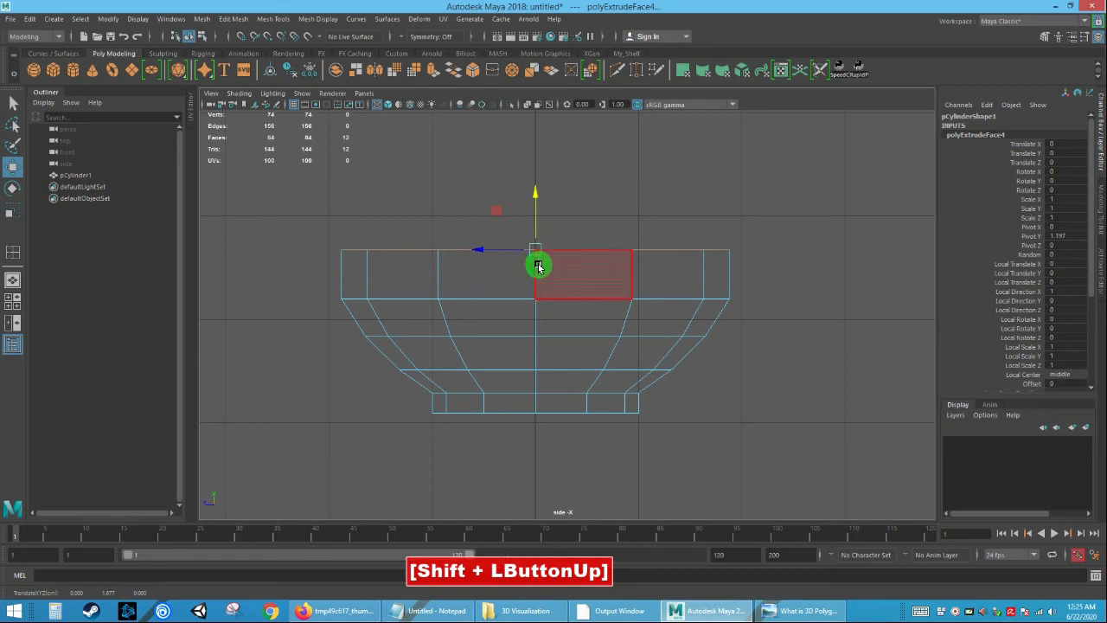
Try scaling the bowl's top faces outward along Z only, check the shape in perspective, and undo the scaling.
key(r)
key(ctrl)
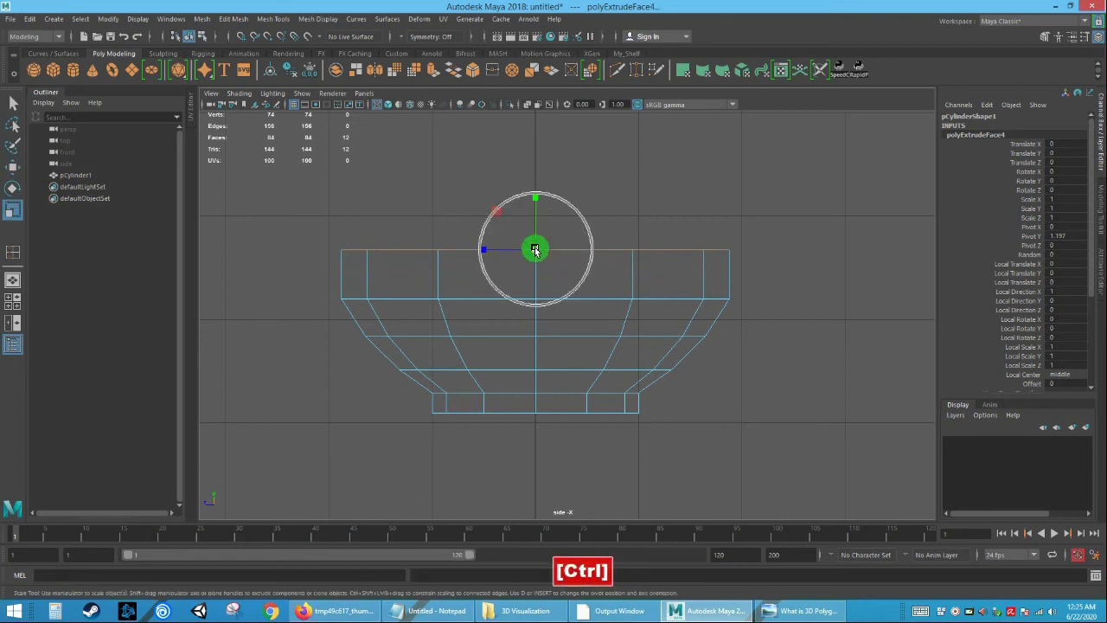
ctrl+drag(535, 250, 468, 253)
key(ctrl+z)
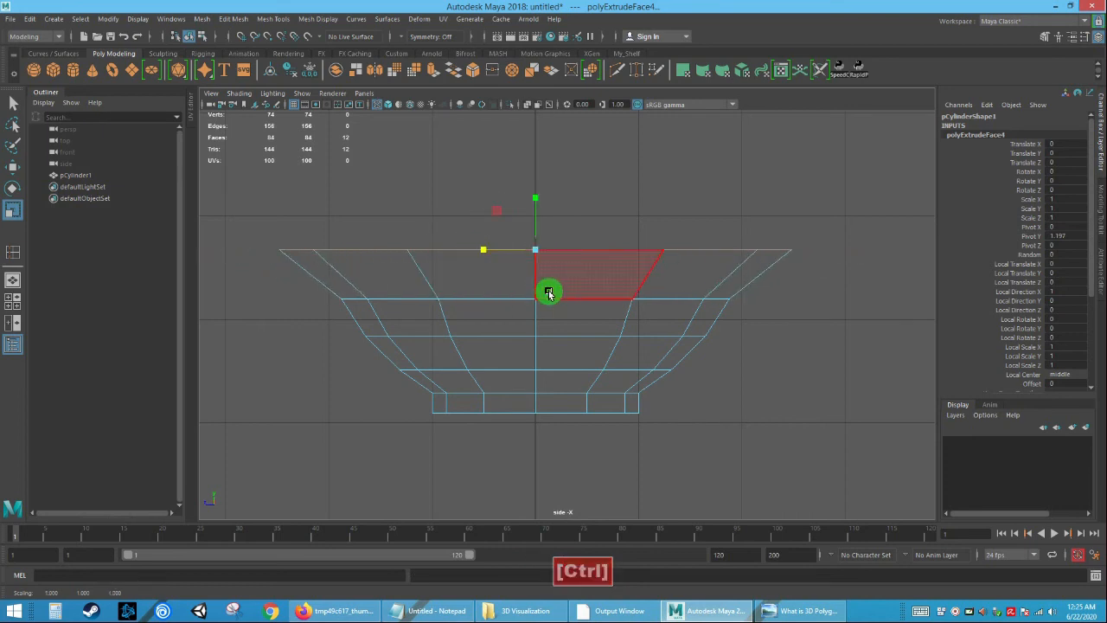
key(space)
key(space)
alt+drag(663, 252, 506, 262)
alt+right_drag(506, 262, 484, 264)
alt+drag(484, 264, 442, 284)
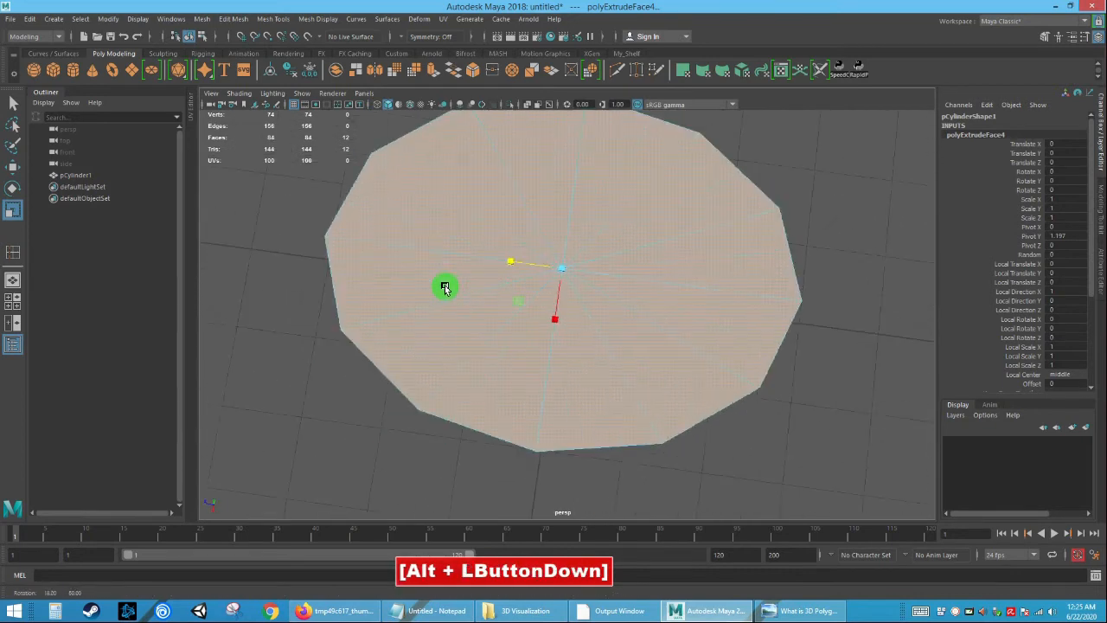
mouse_move(571, 268)
alt+mouse_down()
mouse_move(509, 271)
mouse_move(507, 153)
mouse_move(556, 268)
alt+mouse_up()
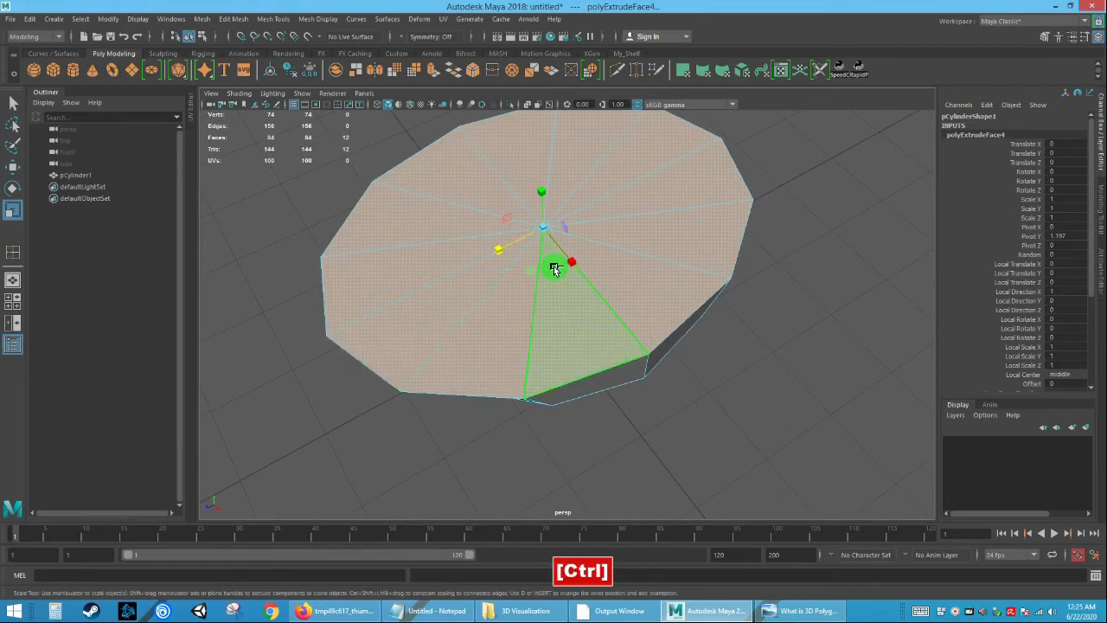
key(ctrl+z)
alt+drag(546, 265, 559, 206)
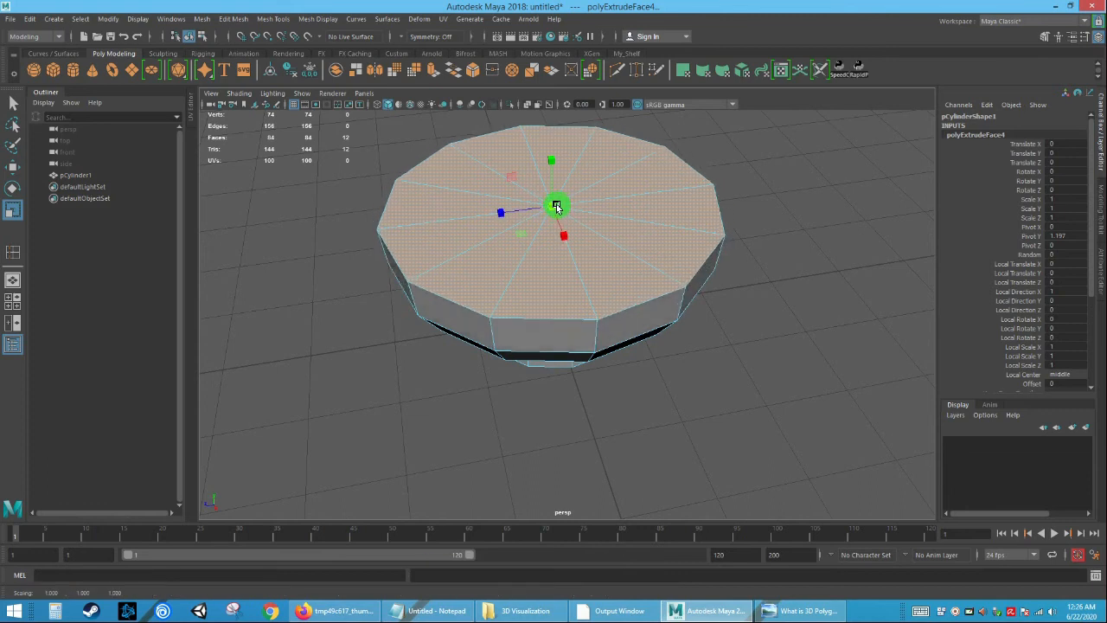
Scale the bowl's top faces outward uniformly in the side view, check the flare in perspective, and clear the face selection.
key(w)
key(space)
key(space)
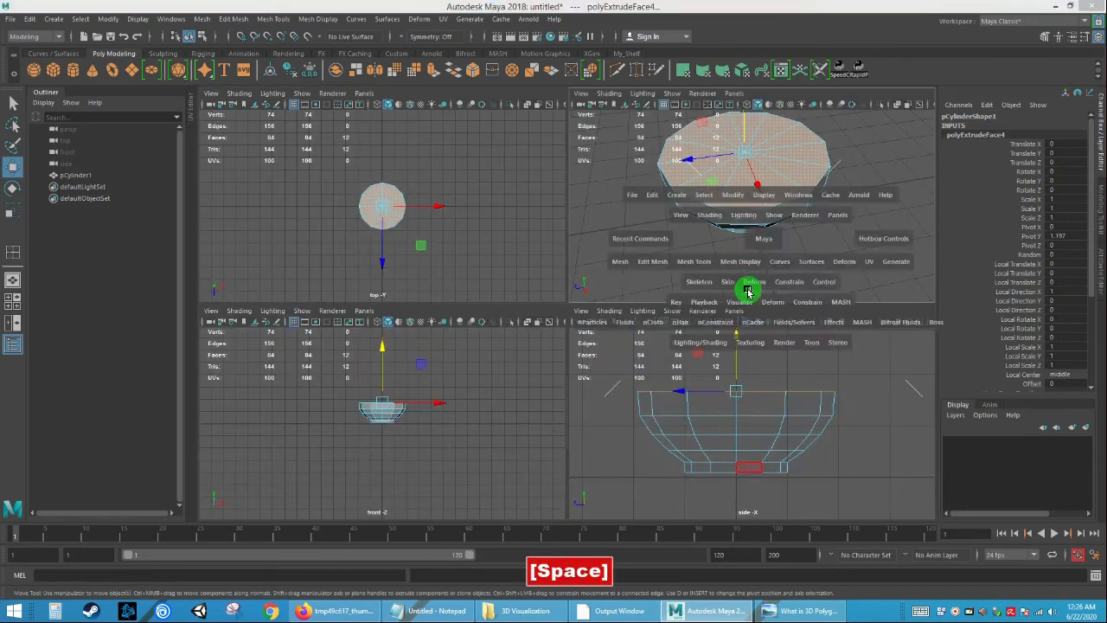
key(space)
key(space)
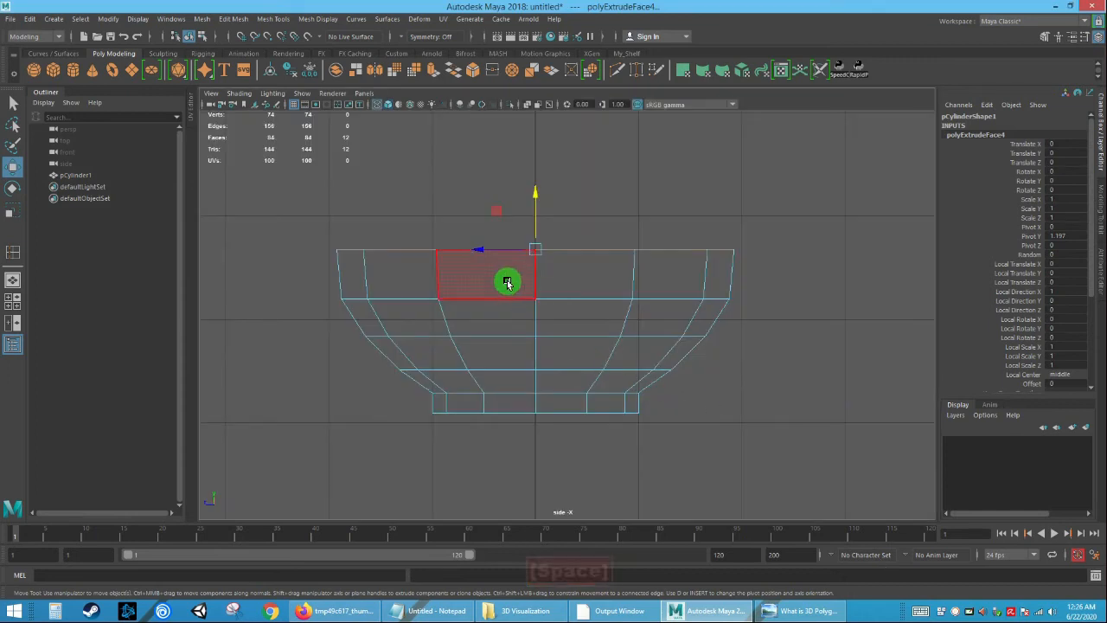
key(r)
ctrl+drag(536, 250, 538, 250)
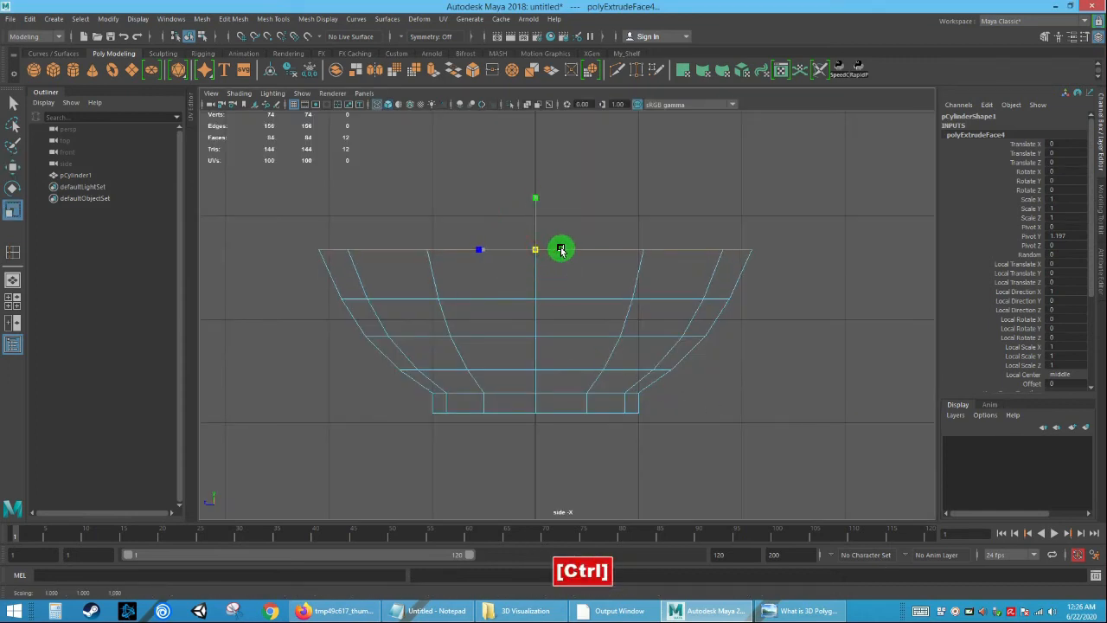
key(space)
key(space)
alt+drag(617, 302, 708, 404)
click(708, 403)
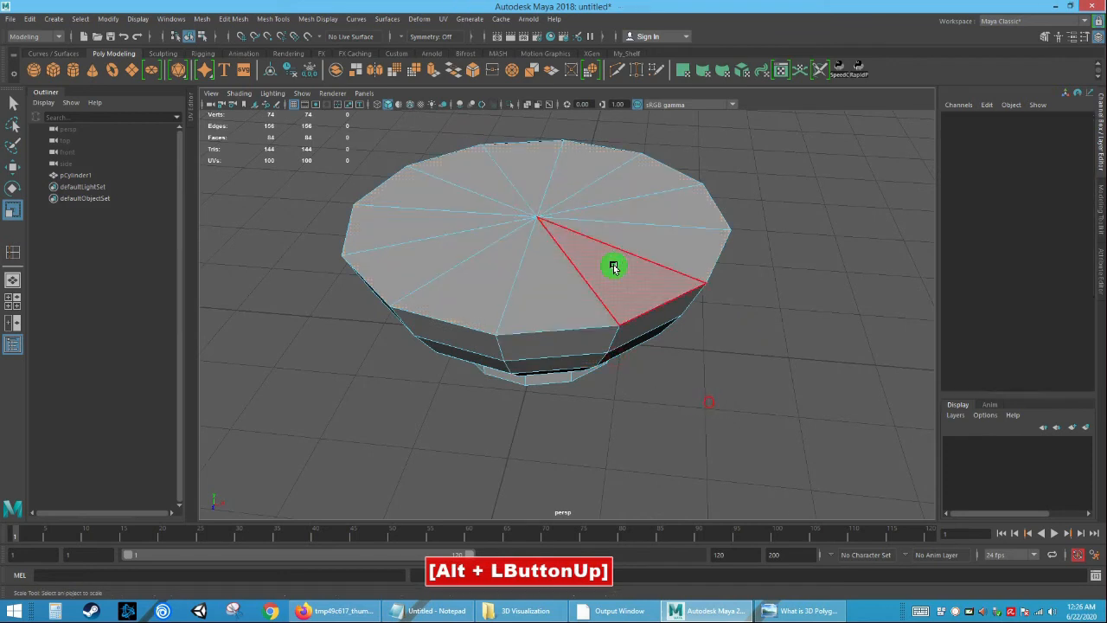
Select all 12 triangular faces on top of the bowl.
alt+drag(531, 260, 579, 333)
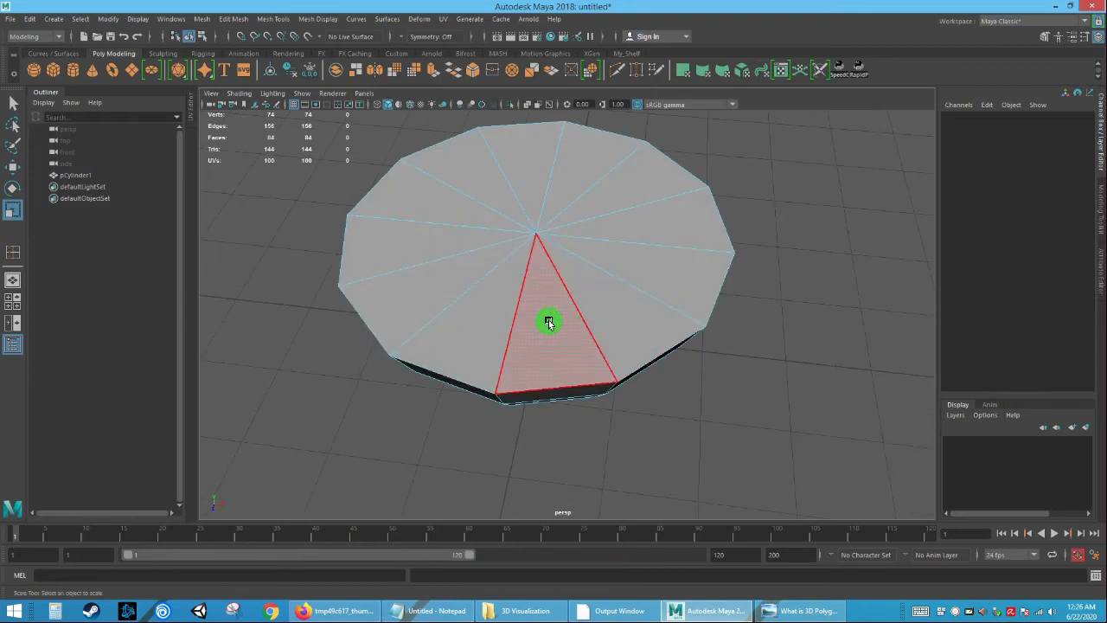
click(481, 346)
shift+click(413, 301)
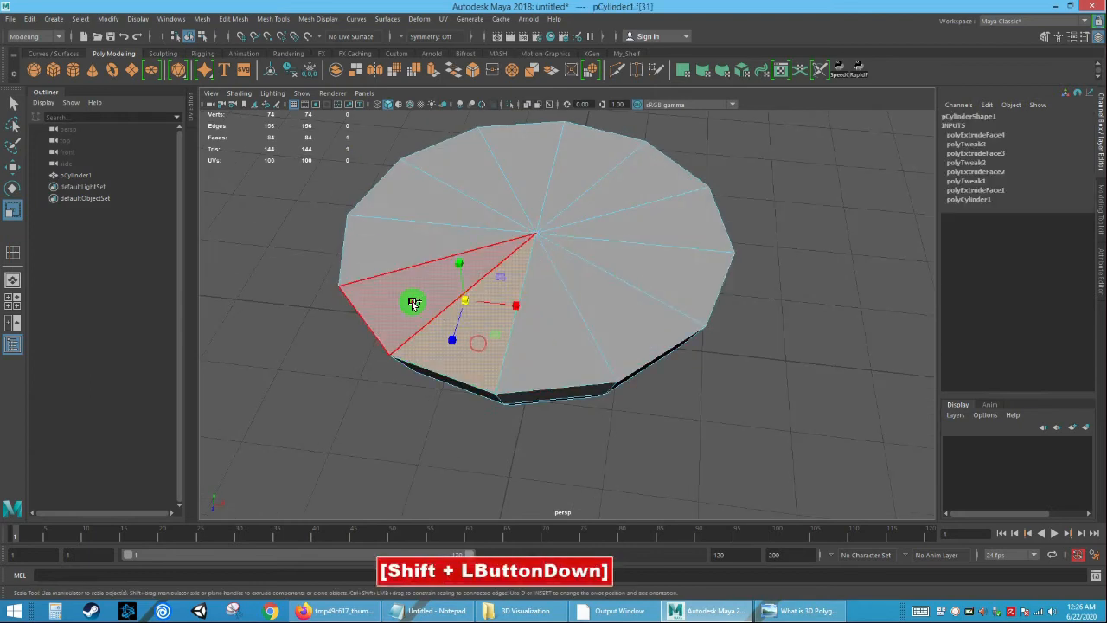
shift+drag(385, 263, 413, 195)
key(q)
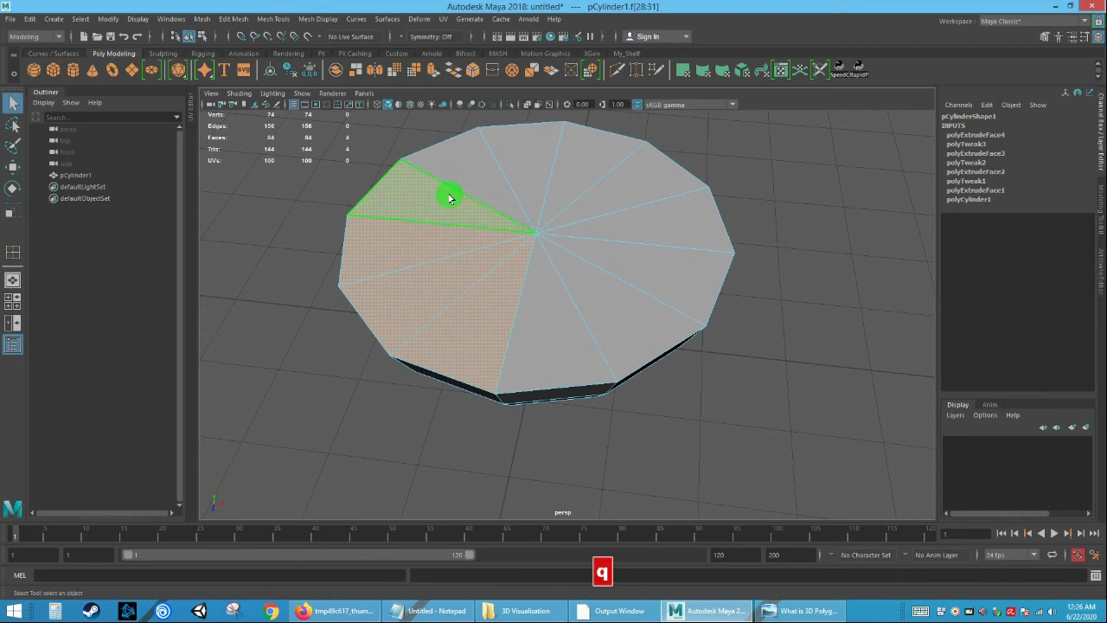
shift+click(538, 173)
shift+click(581, 176)
shift+click(637, 194)
shift+click(672, 222)
shift+click(670, 274)
shift+click(626, 305)
shift+click(551, 318)
Extrude the selected top faces and scale them slightly inward to form a narrow rim around the bowl's edge.
alt+drag(553, 320, 641, 349)
alt+right_drag(641, 348, 556, 358)
alt+drag(557, 358, 358, 334)
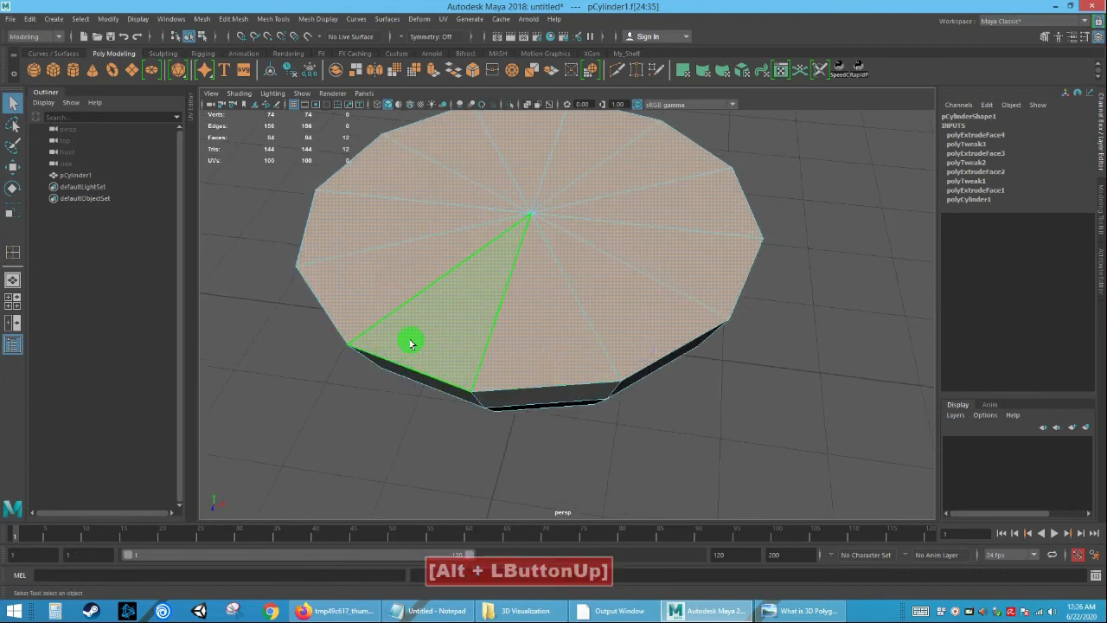
alt+drag(519, 356, 523, 332)
alt+right_drag(524, 354, 538, 358)
alt+middle_drag(518, 341, 541, 395)
alt+right_drag(525, 369, 507, 349)
alt+drag(505, 346, 544, 311)
key(r)
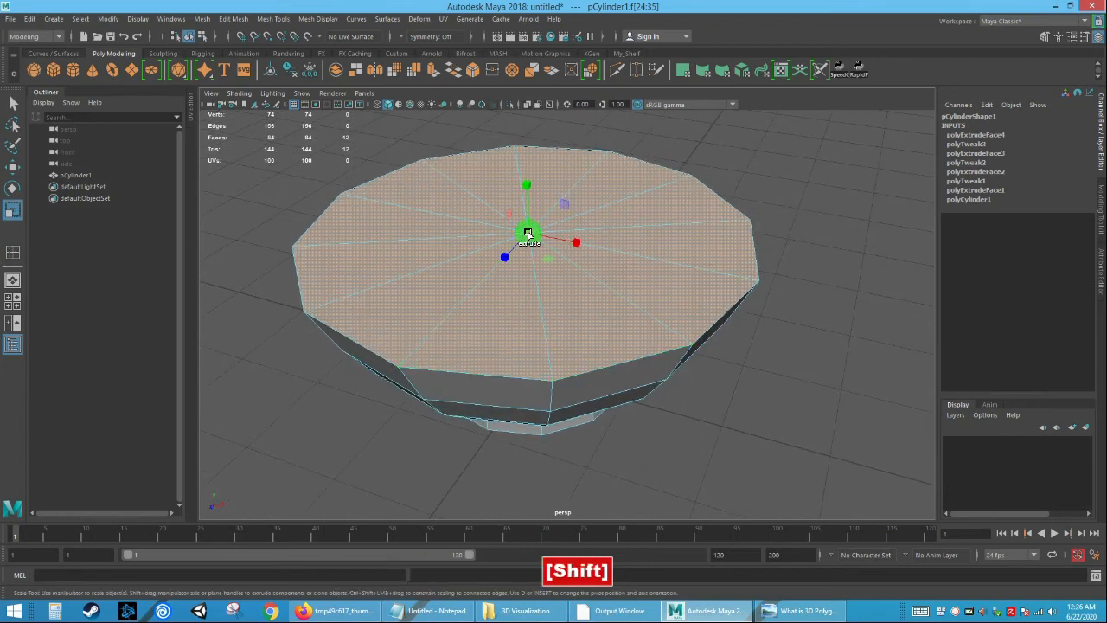
shift+drag(526, 232, 523, 232)
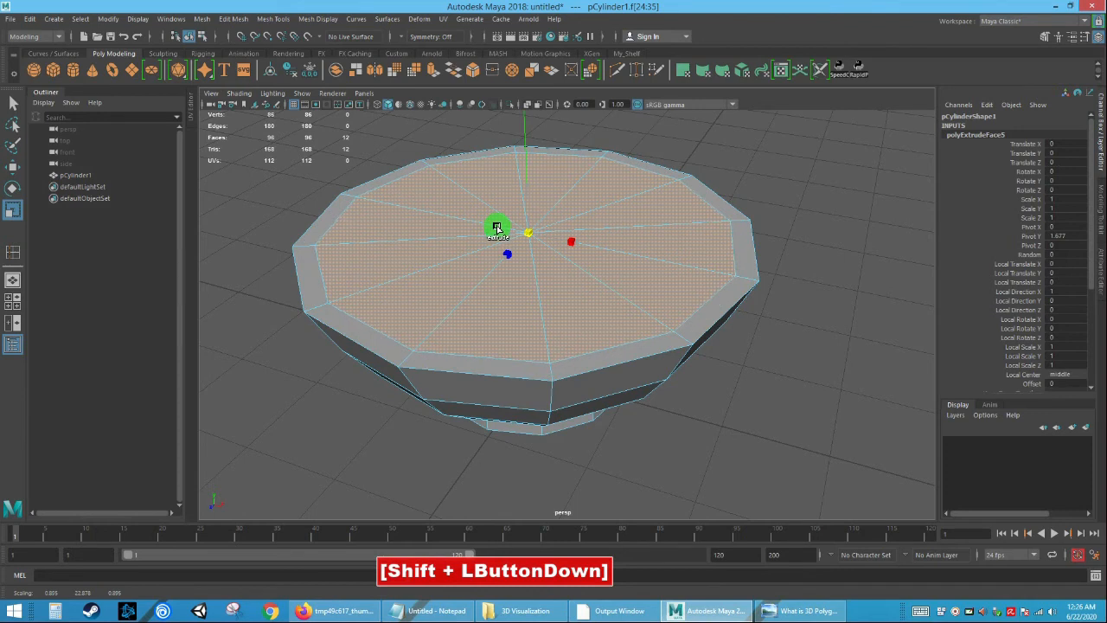
mouse_move(492, 228)
shift+mouse_down()
mouse_move(399, 216)
mouse_move(486, 230)
shift+mouse_up()
shift+drag(494, 232, 501, 253)
Examine the new rim by selecting its full loop of faces, and clear the selection.
alt+drag(468, 321, 489, 314)
alt+right_drag(490, 314, 571, 379)
click(679, 329)
click(554, 350)
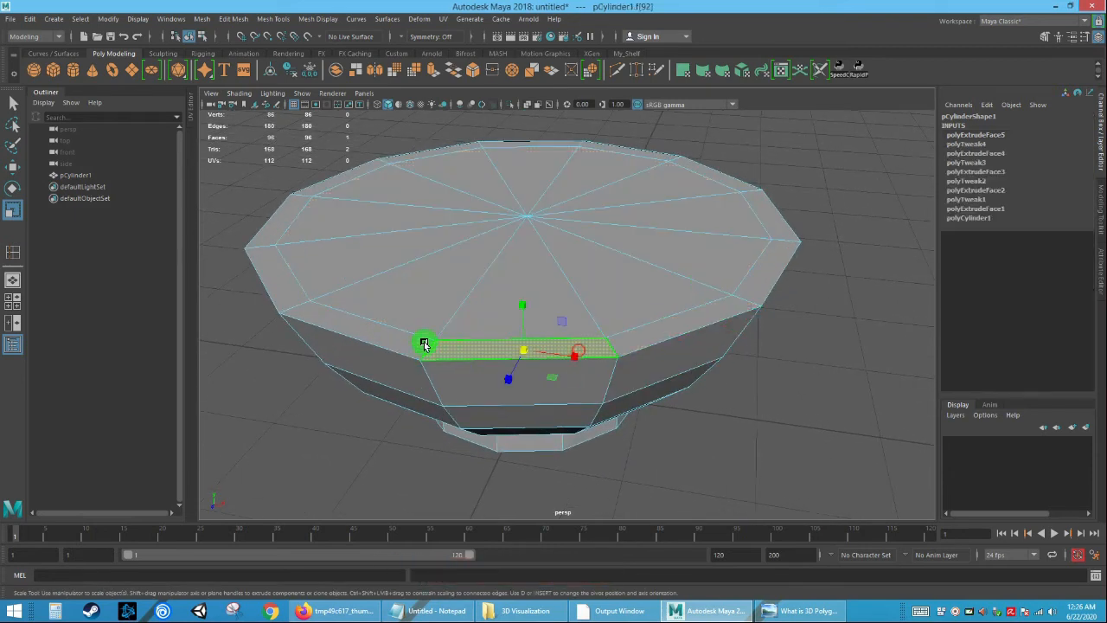
shift+double_click(293, 271)
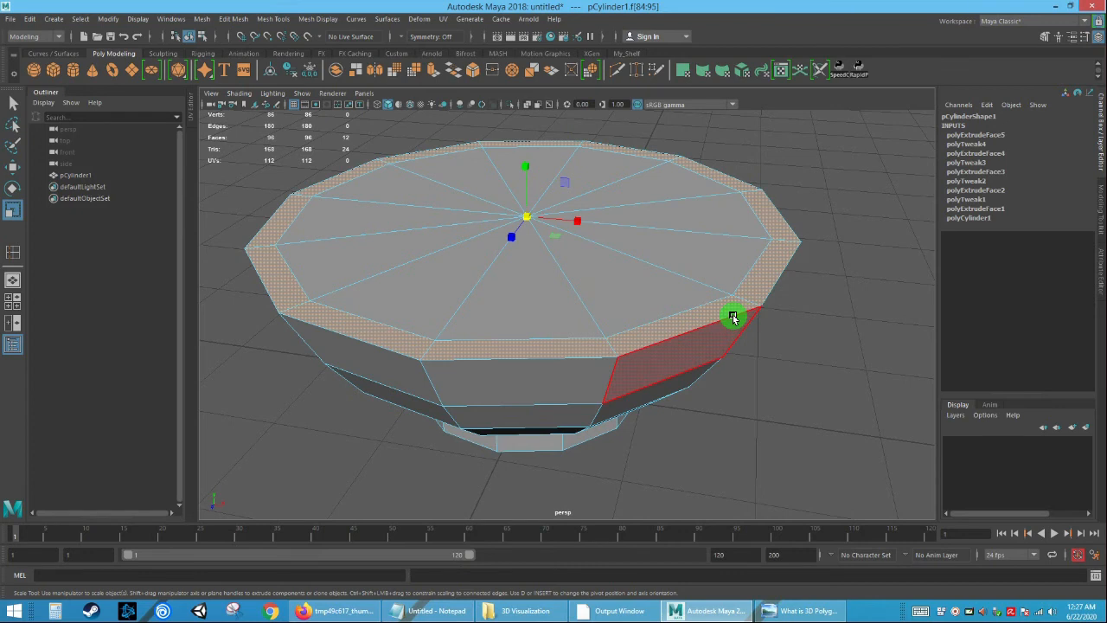
click(712, 388)
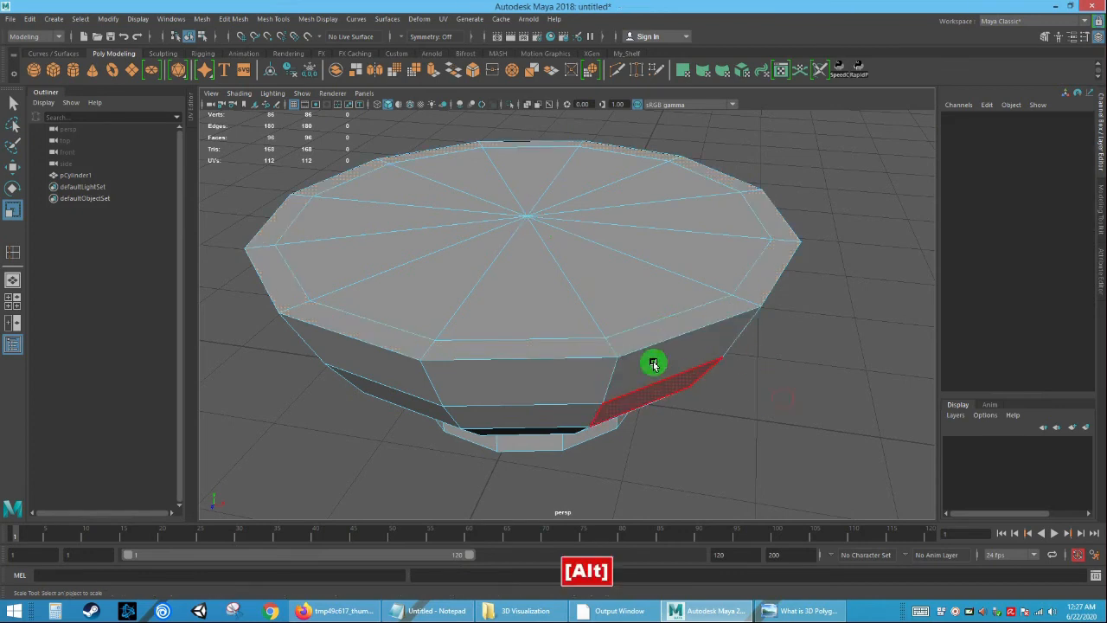
Select all 12 triangular faces inside the rim.
alt+drag(655, 366, 592, 351)
click(519, 338)
key(q)
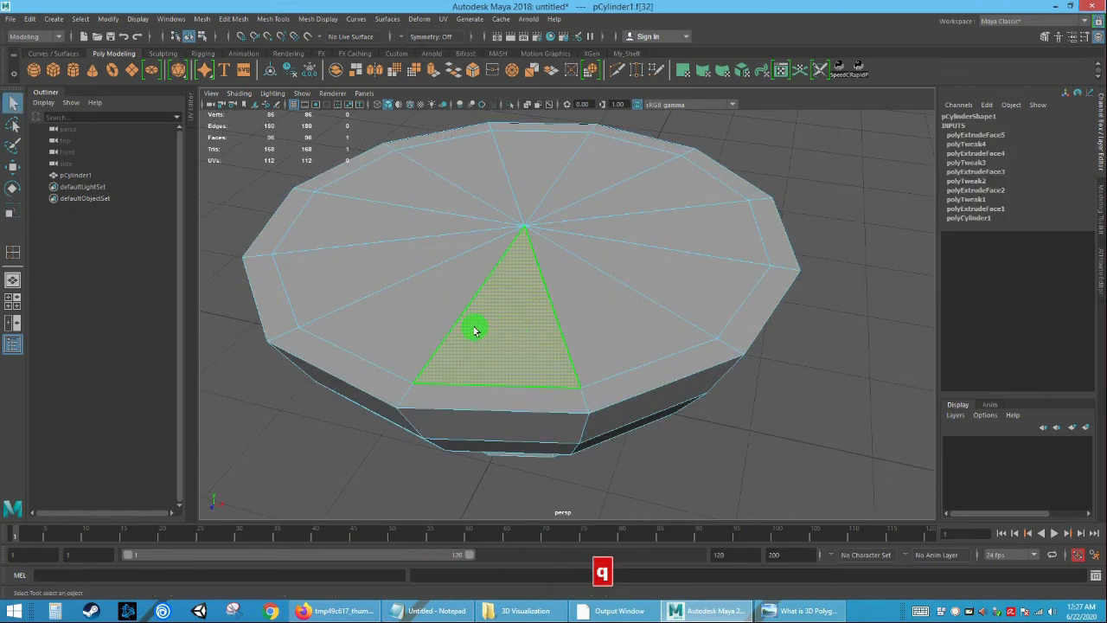
ctrl+shift+click(406, 317)
ctrl+shift+click(358, 279)
ctrl+shift+click(359, 234)
ctrl+shift+click(399, 201)
ctrl+shift+click(476, 174)
ctrl+shift+click(538, 171)
ctrl+shift+click(610, 178)
ctrl+shift+click(644, 197)
ctrl+shift+click(686, 229)
ctrl+shift+click(694, 288)
ctrl+shift+click(691, 285)
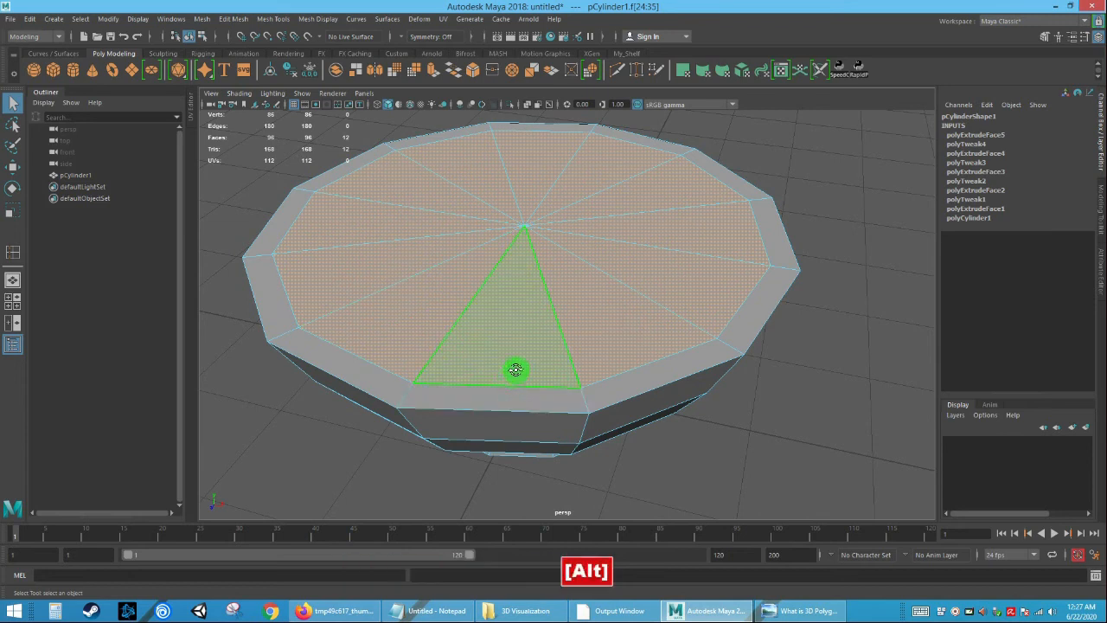
Show the four-view layout, frame the bowl closely in the front and side views, and display the front view as wireframe.
alt+drag(511, 371, 521, 349)
alt+right_drag(522, 349, 521, 324)
key(space)
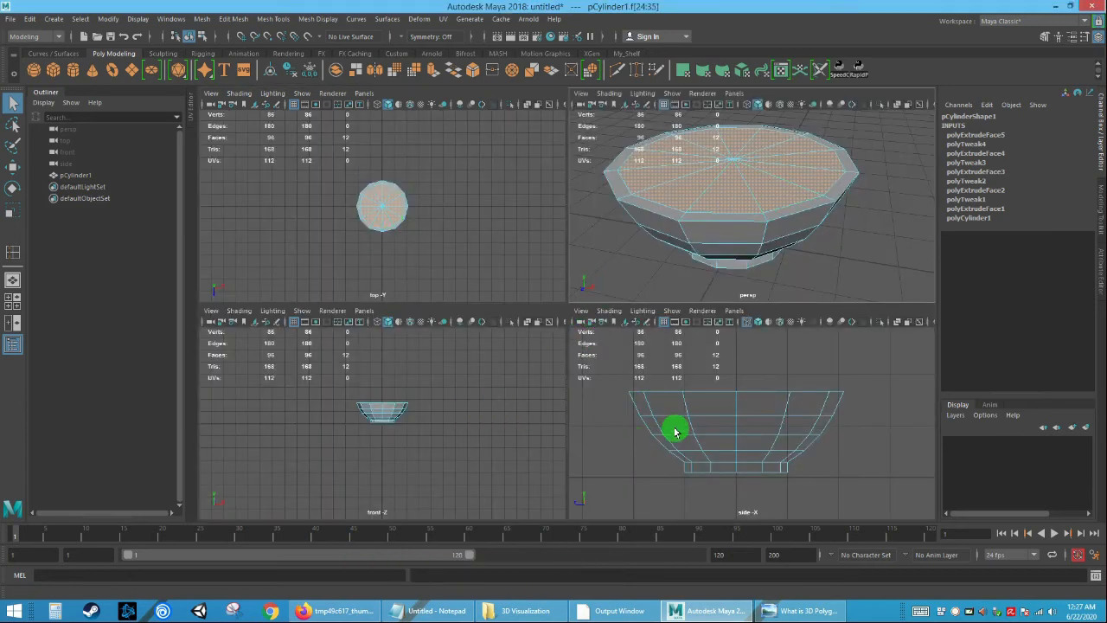
alt+right_drag(708, 429, 761, 486)
alt+middle_drag(740, 440, 781, 436)
alt+right_drag(438, 426, 607, 566)
mouse_move(426, 428)
alt+middle_down()
mouse_move(422, 468)
mouse_move(432, 467)
alt+middle_up()
alt+right_drag(432, 467, 447, 469)
key(4)
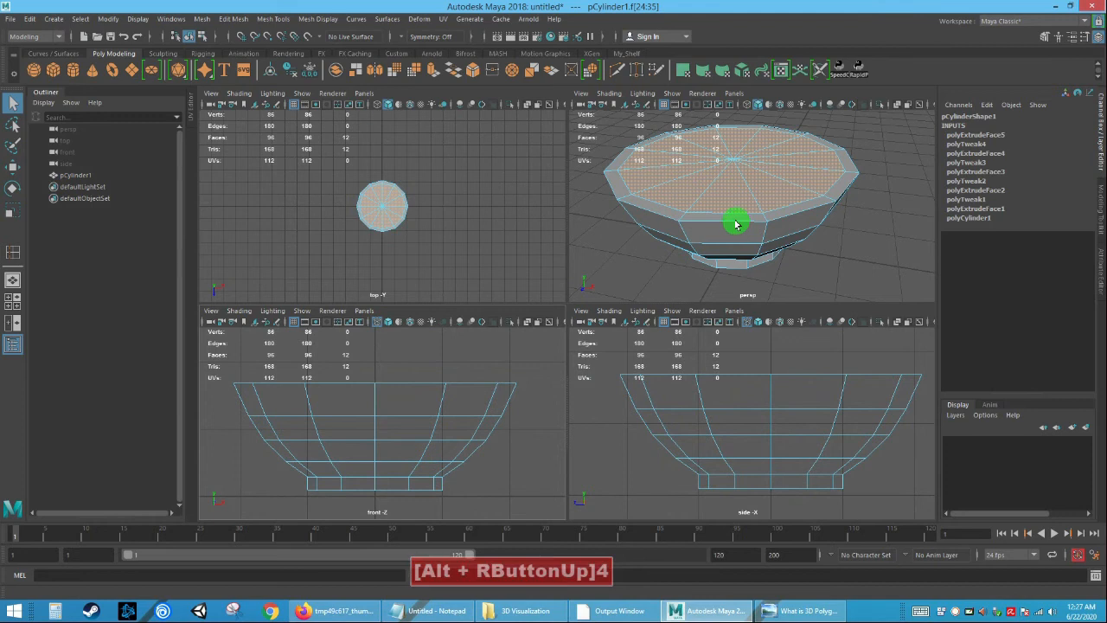
Extrude the inner faces straight down to about Y 1.2, level with the first edge ring below the rim.
alt+drag(743, 240, 746, 237)
alt+middle_drag(747, 237, 753, 250)
alt+drag(752, 250, 731, 208)
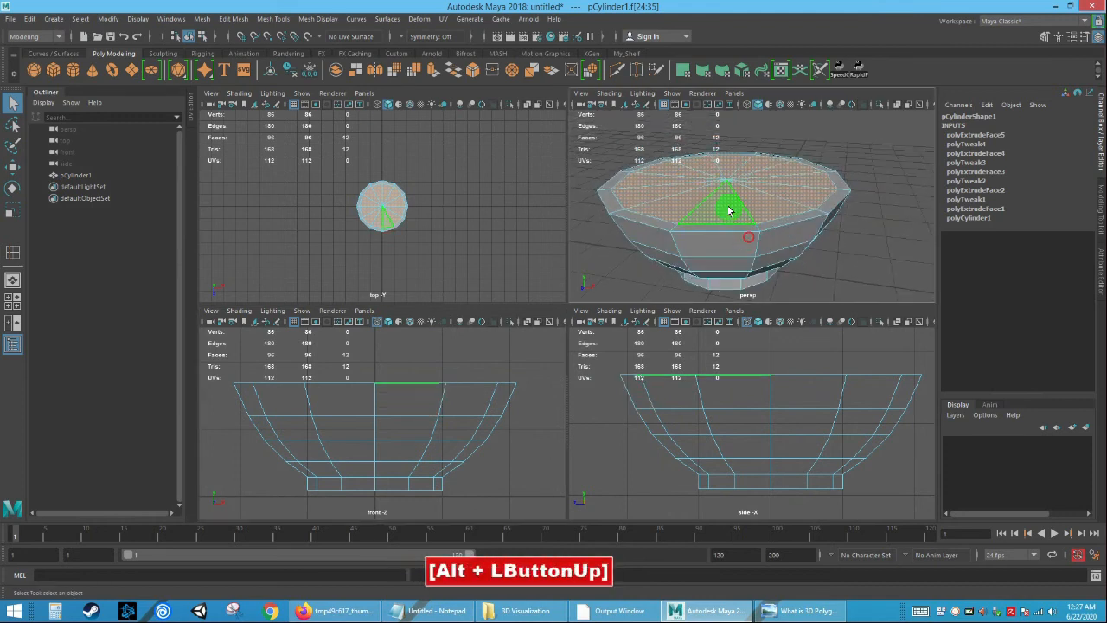
key(ctrl)
key(ctrl)
key(ctrl)
key(ctrl)
key(ctrl)
click(723, 214)
key(w)
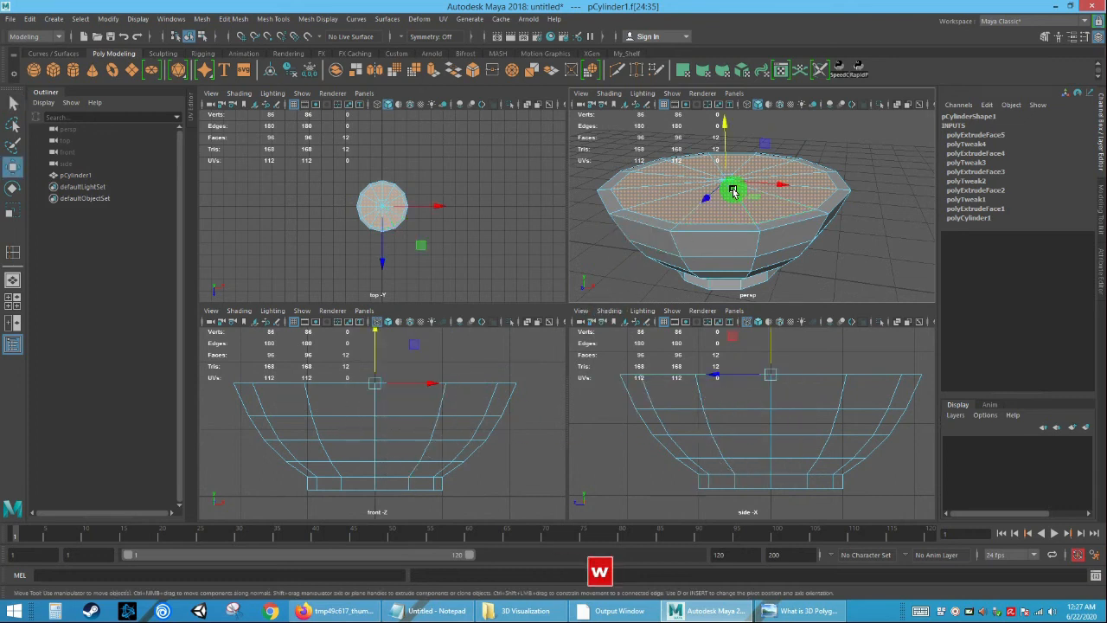
key(shift)
mouse_move(724, 139)
shift+mouse_down()
mouse_move(724, 216)
mouse_move(721, 153)
shift+mouse_up()
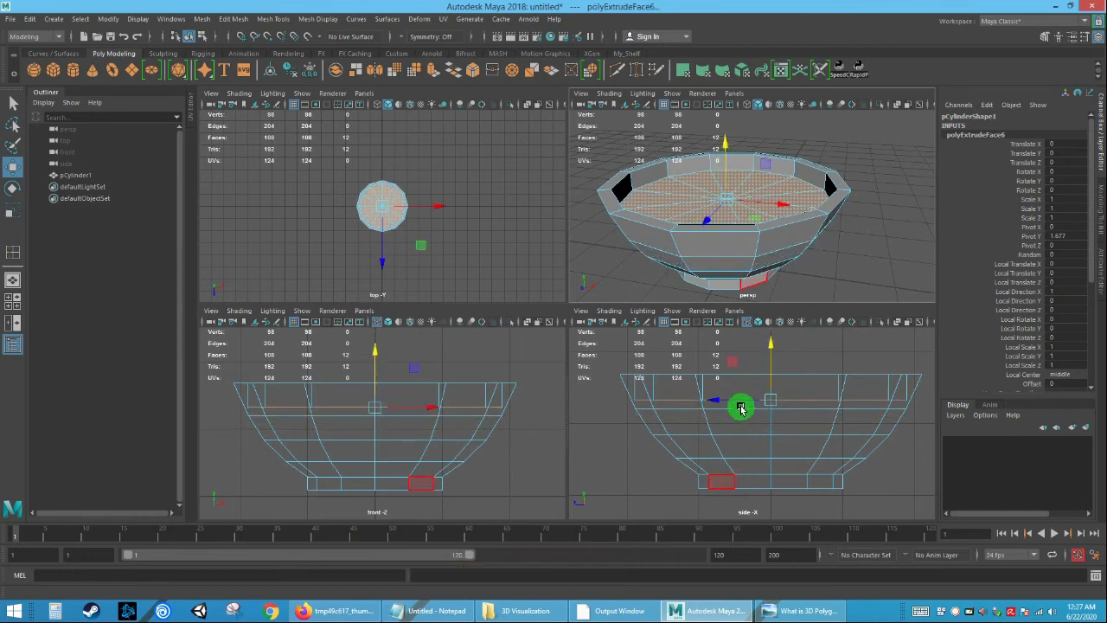
shift+drag(772, 360, 778, 362)
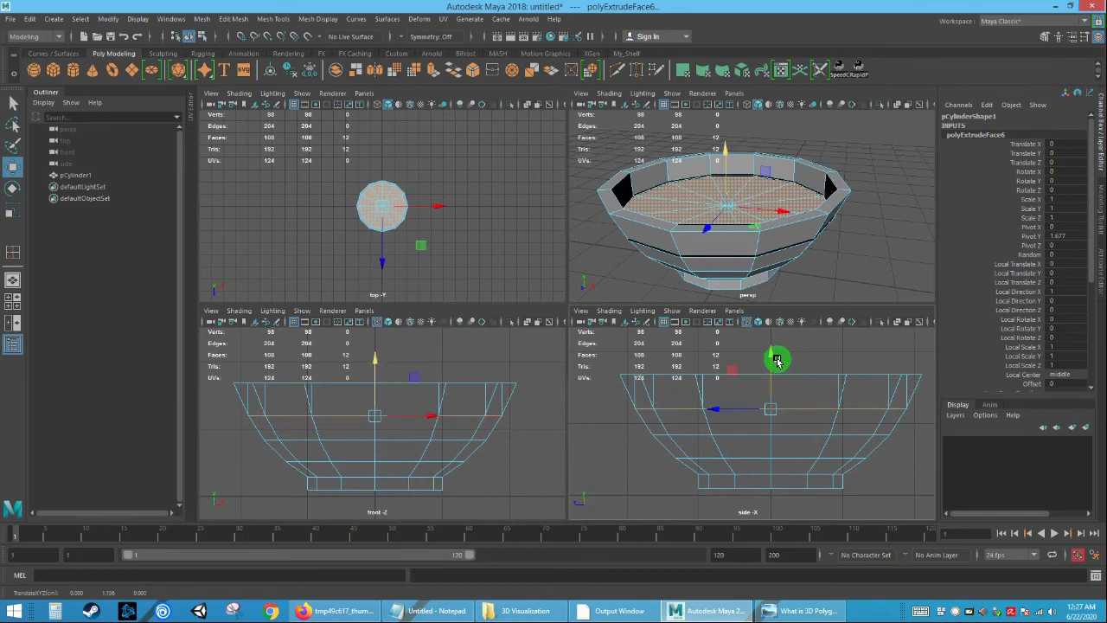
Scale the lowered inner faces inward so the inside wall follows the slope of the bowl's outer wall.
key(r)
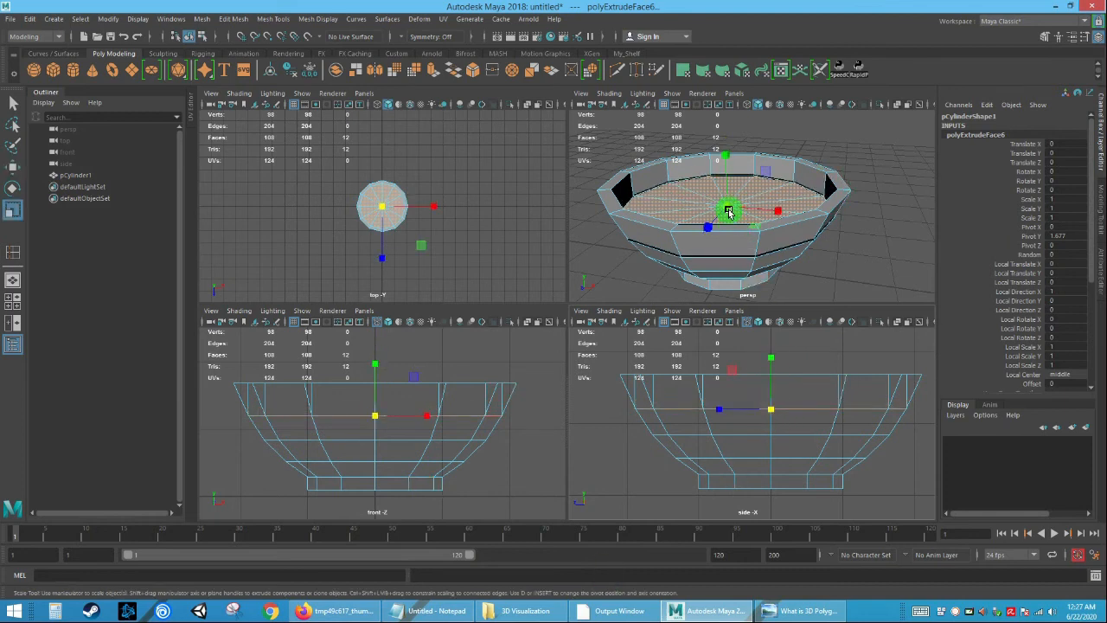
drag(725, 205, 709, 205)
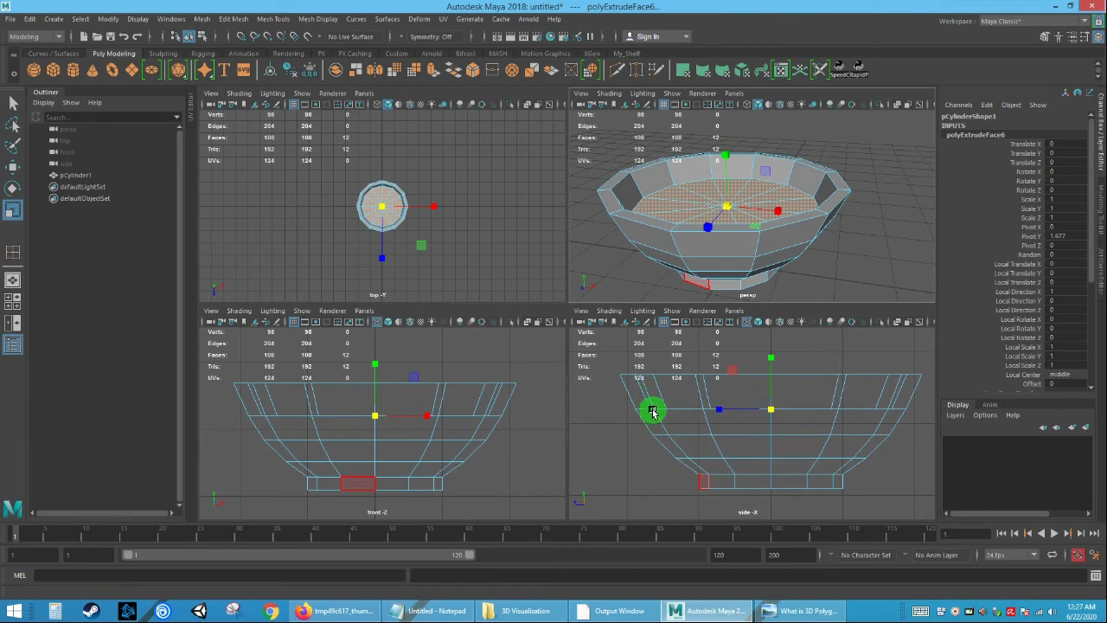
key(ctrl)
key(ctrl)
key(ctrl)
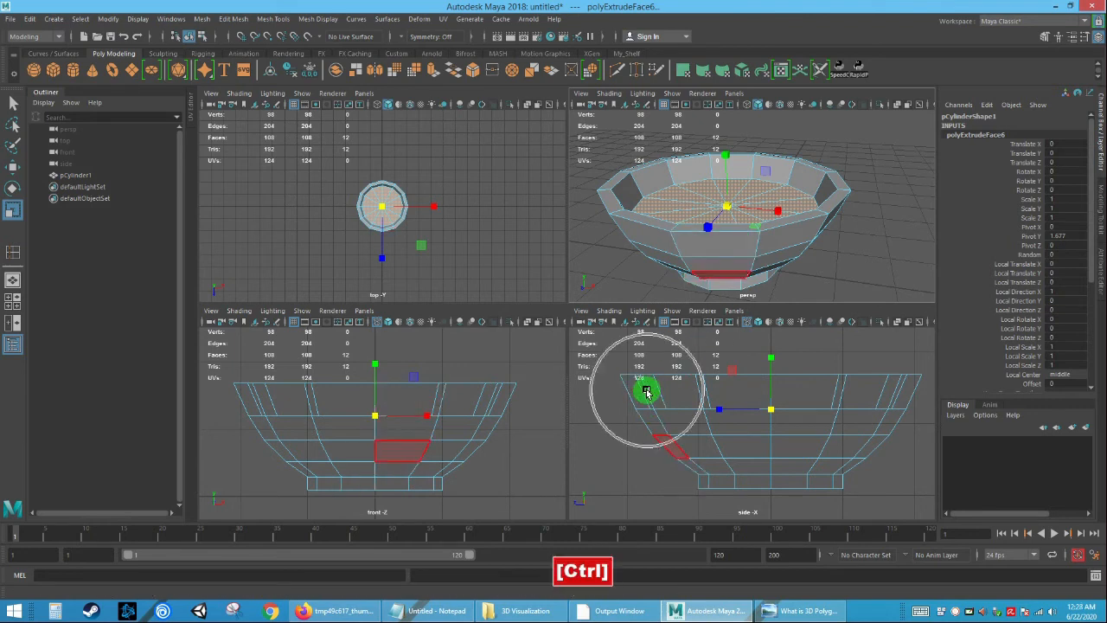
key(ctrl)
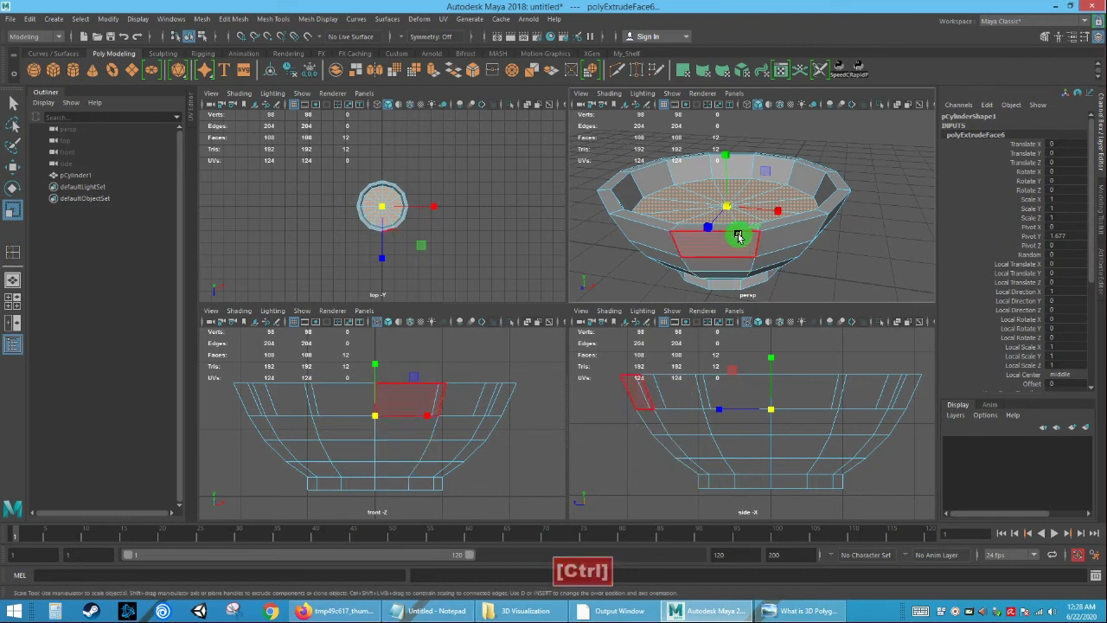
drag(725, 206, 727, 207)
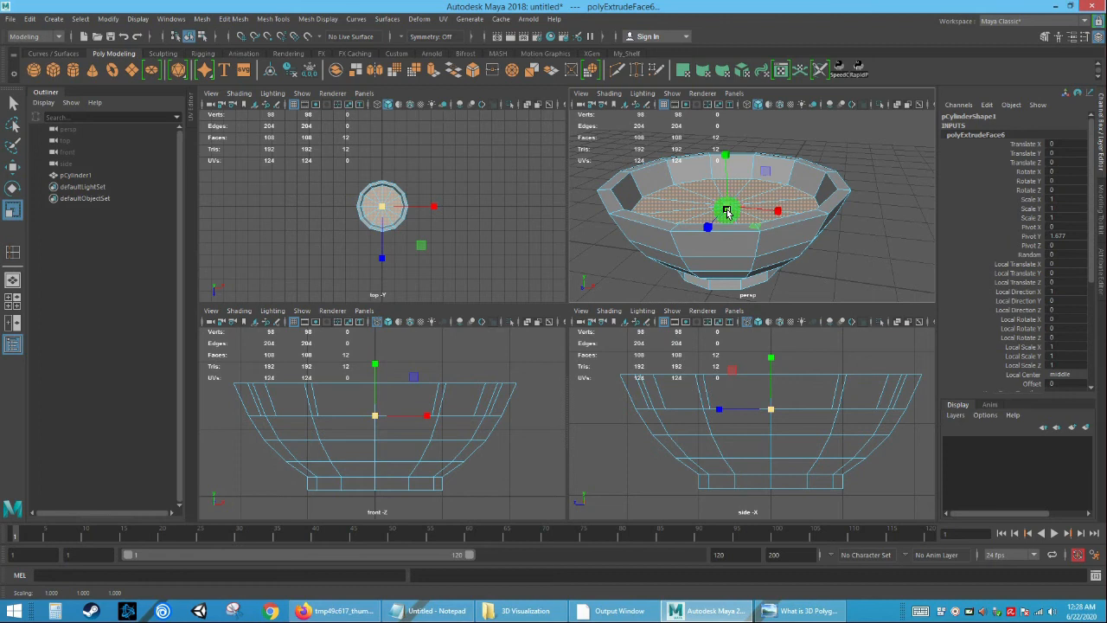
Extrude the inner faces down to about Y 0.83 and scale them inward for the second inside section.
key(w)
shift+click(778, 370)
shift+drag(770, 362, 773, 384)
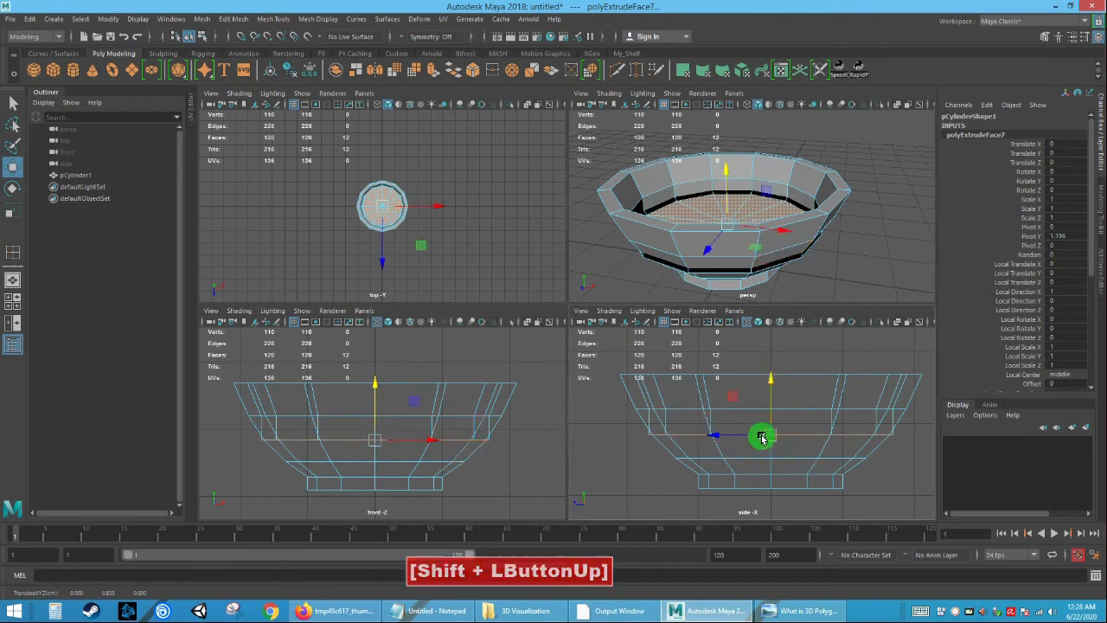
key(r)
drag(771, 438, 749, 435)
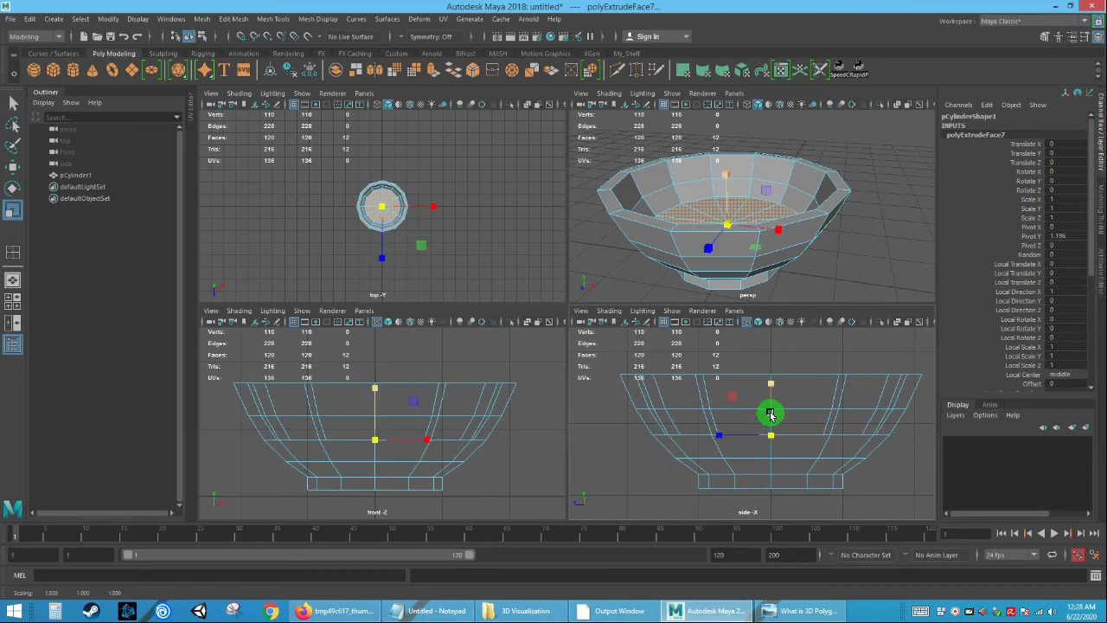
Extrude the inner faces down to about Y 0.52 and scale them inward for the third inside section.
key(w)
shift+drag(769, 407, 773, 422)
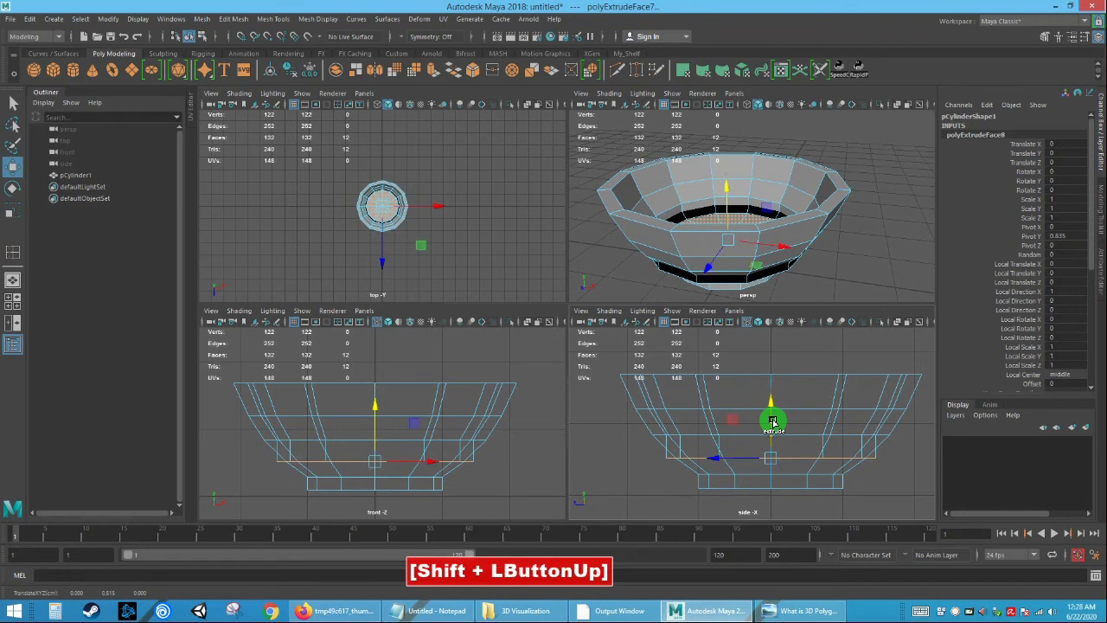
key(r)
drag(770, 461, 741, 459)
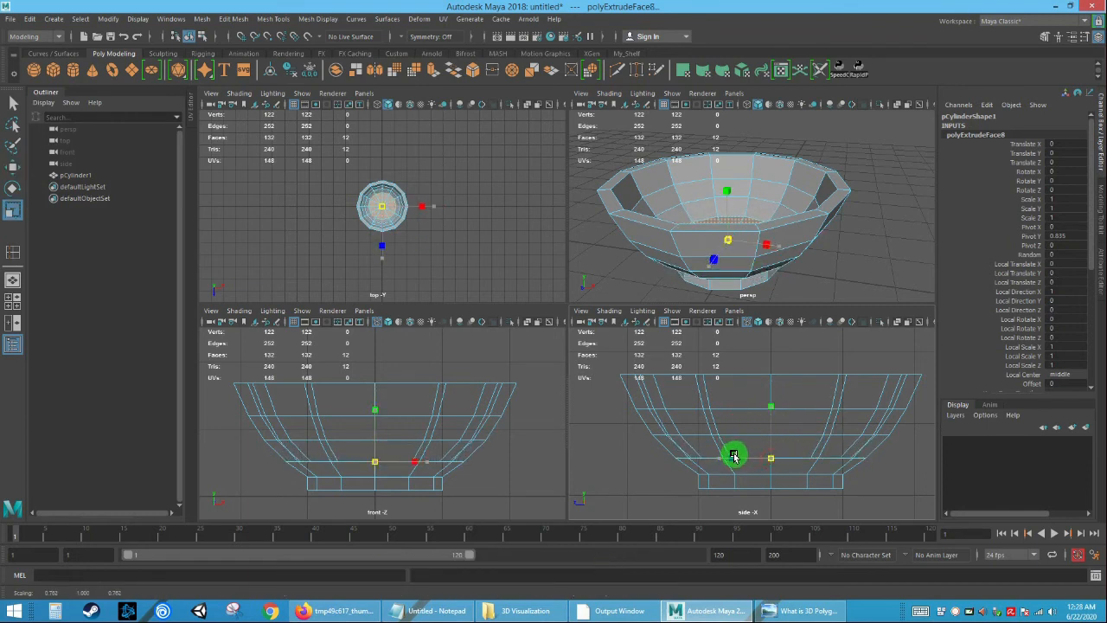
Extrude the inner faces down to the top edge of the base and scale them inward as the bowl's inside floor.
key(w)
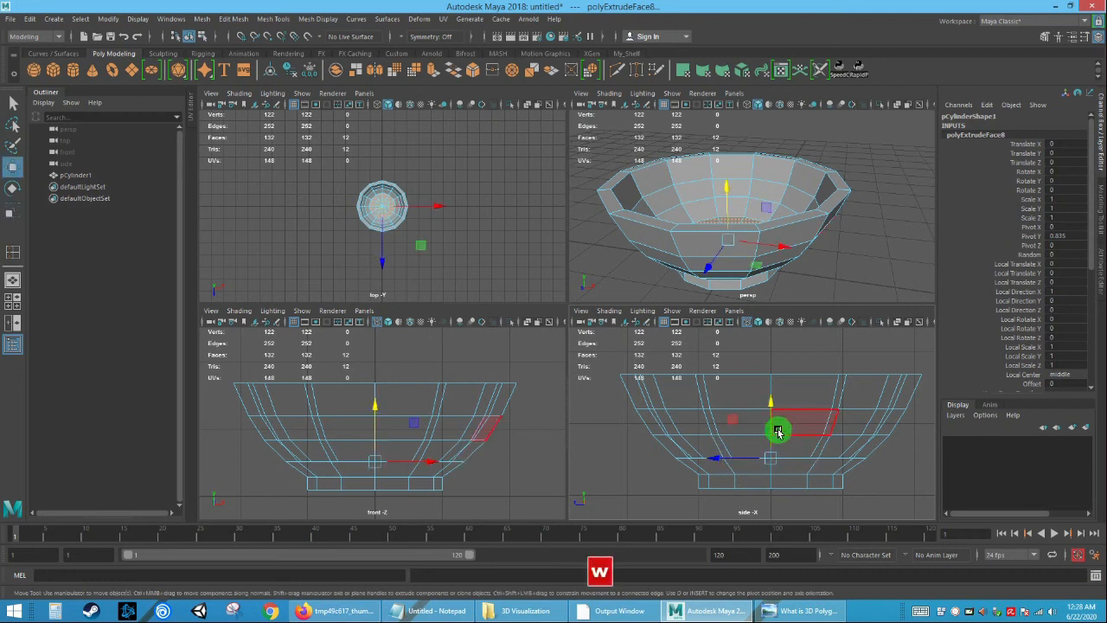
shift+drag(768, 419, 767, 436)
key(r)
mouse_move(771, 475)
mouse_down()
mouse_move(728, 468)
mouse_move(786, 472)
mouse_move(761, 467)
mouse_up()
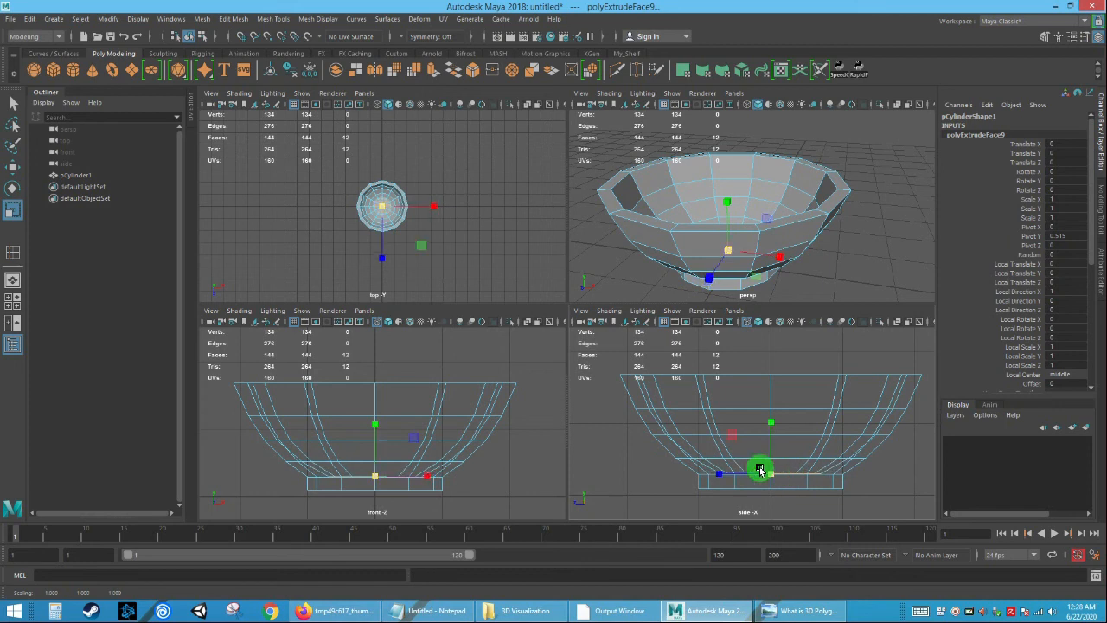
Enlarge the perspective view, switch to object mode, and select the whole bowl to inspect its hollow shape.
click(634, 450)
click(794, 205)
key(space)
alt+drag(746, 254, 501, 319)
alt+drag(512, 391, 548, 299)
right_drag(548, 293, 589, 274)
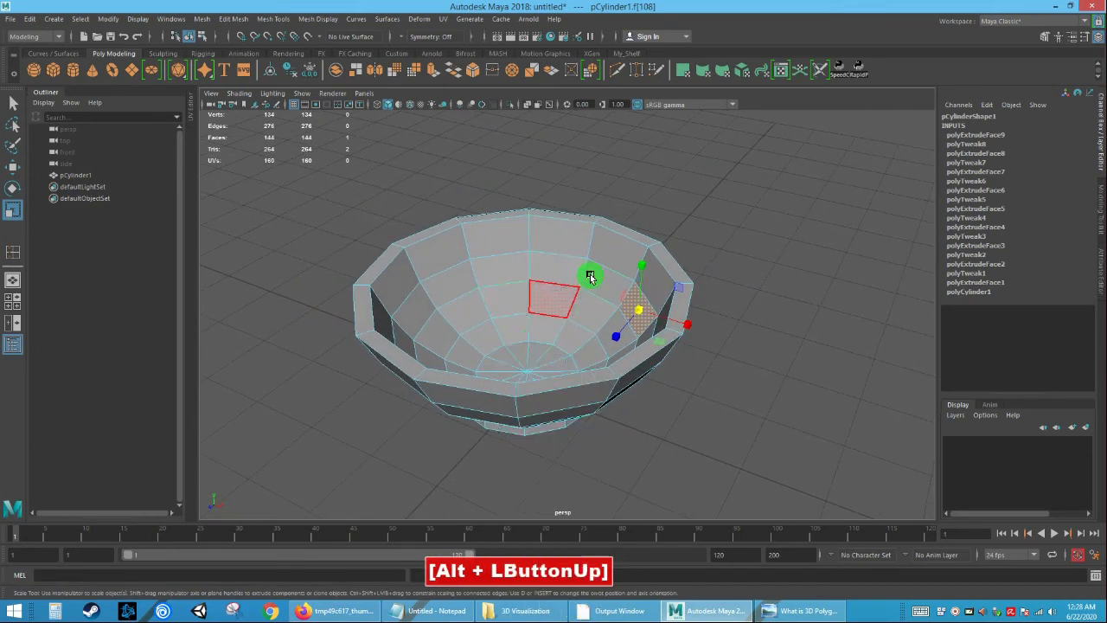
click(731, 376)
alt+drag(732, 375, 592, 346)
click(539, 329)
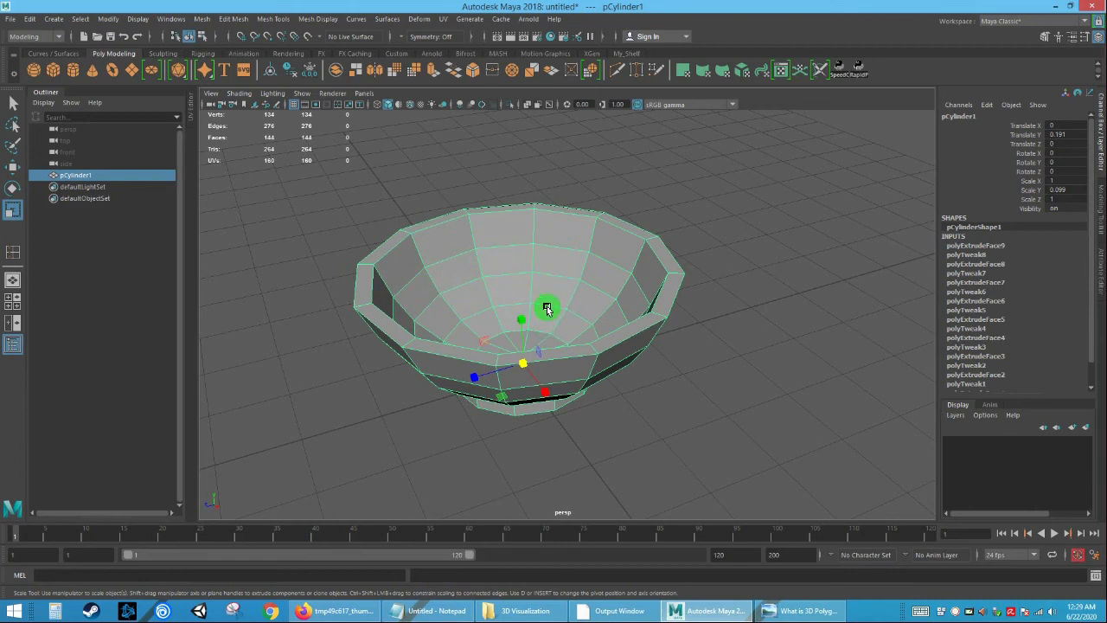
alt+drag(541, 313, 445, 282)
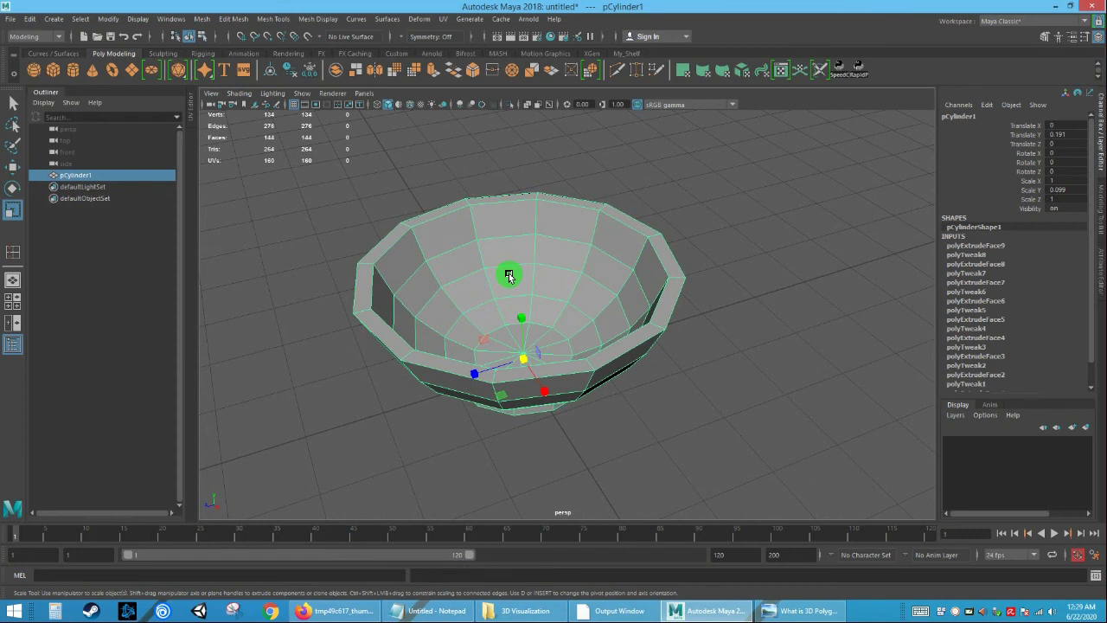
Compare the selected bowl in unsmoothed, cage-plus-smooth and full smooth preview display.
right_drag(543, 270, 744, 295)
click(523, 298)
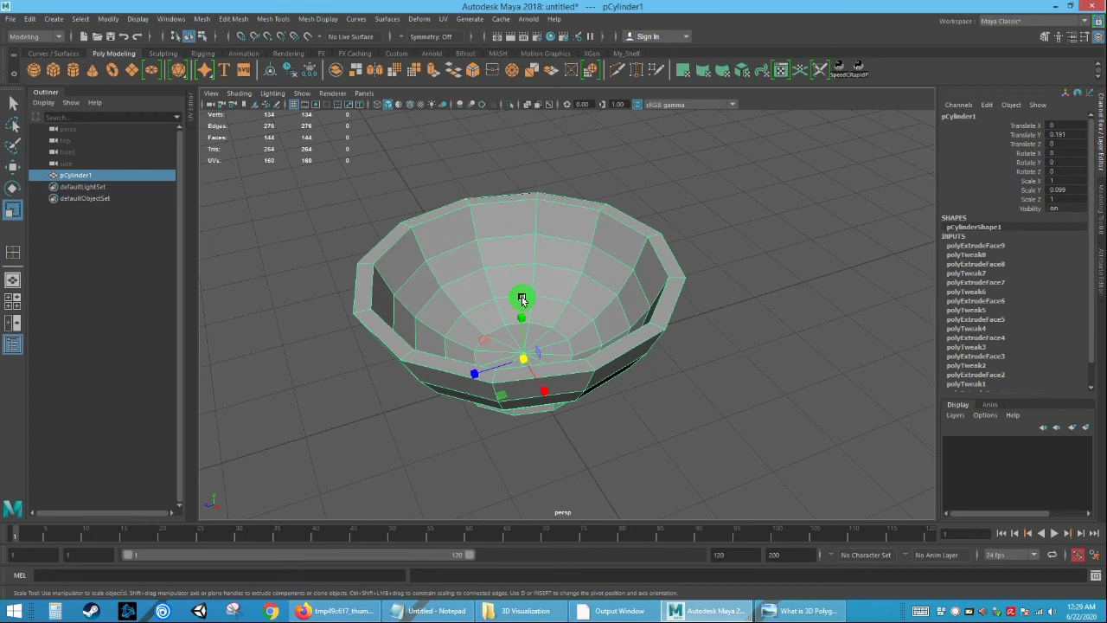
key(2)
key(1)
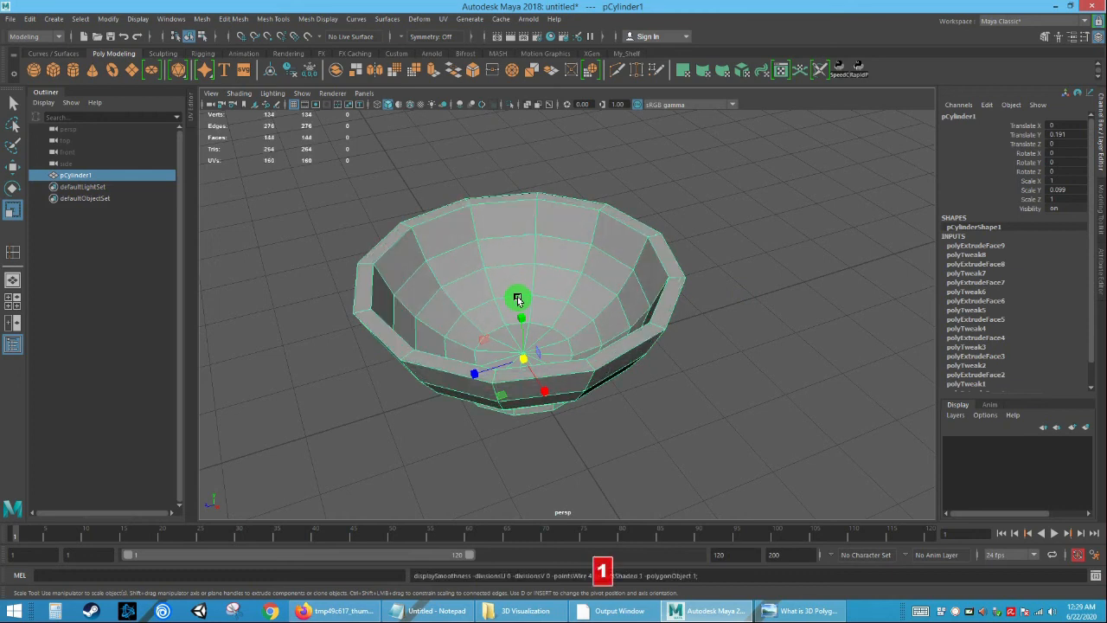
key(2)
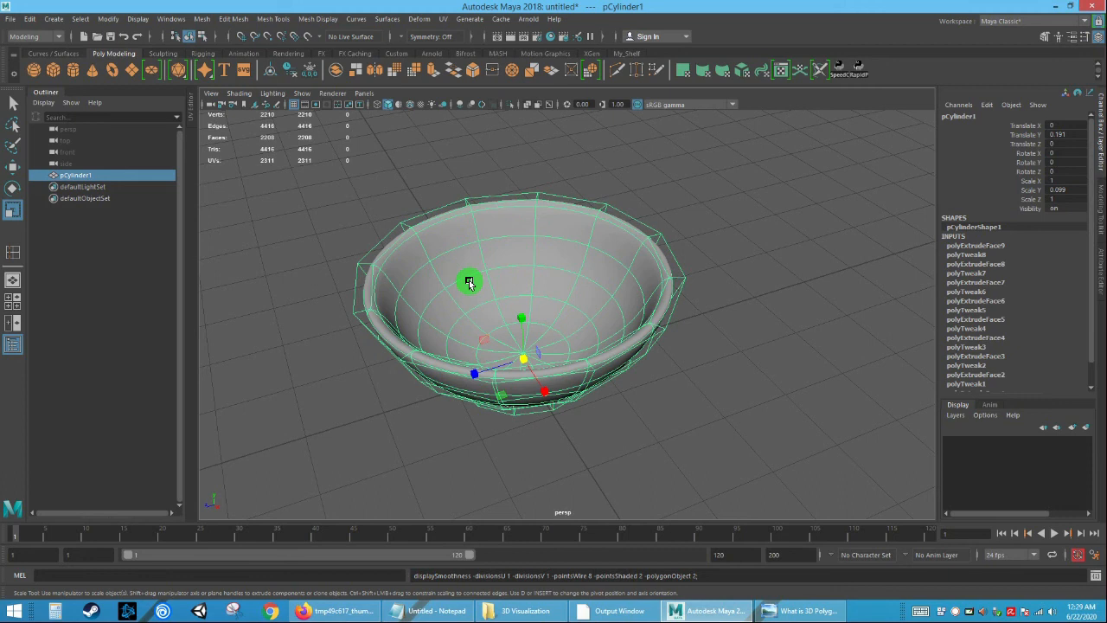
key(3)
key(2)
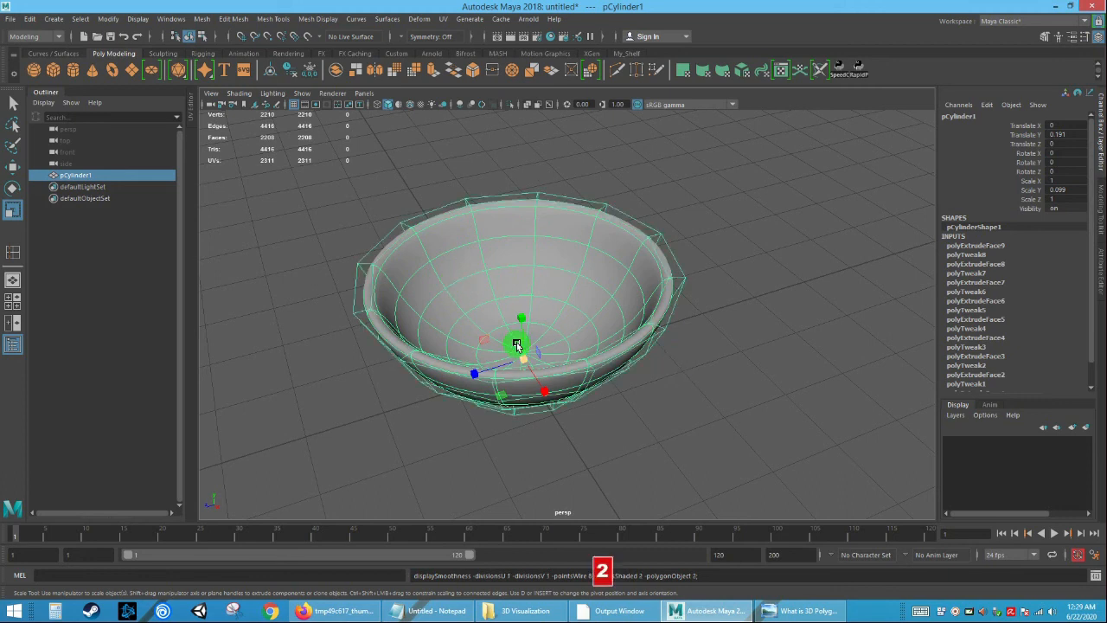
Examine the bowl's interior and rim in full smooth preview, and return it to unsmoothed display.
alt+drag(365, 289, 455, 305)
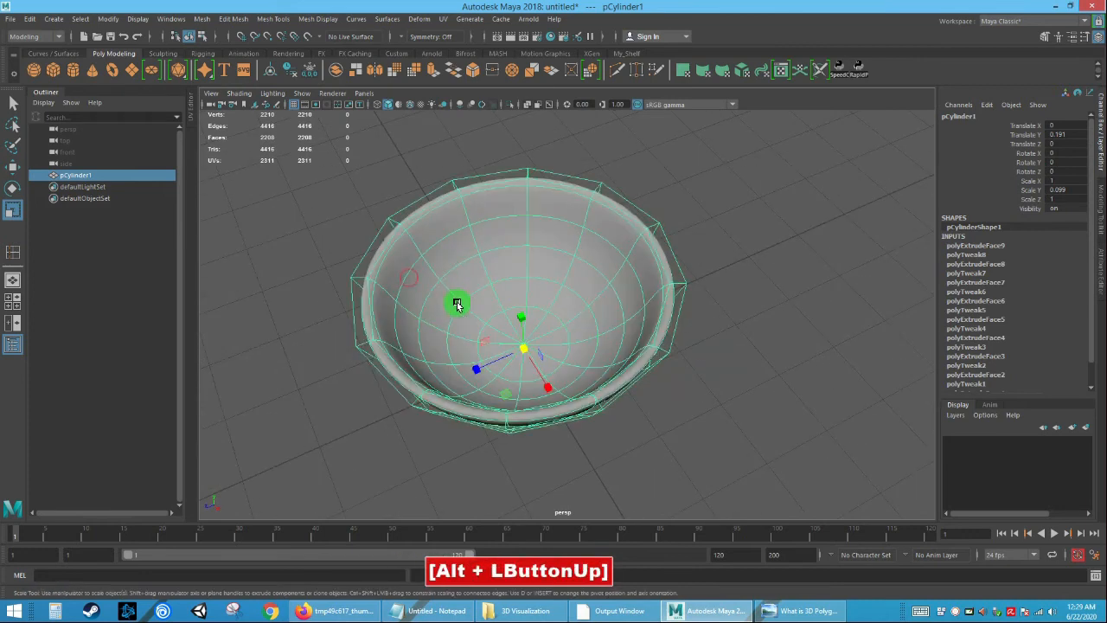
key(3)
alt+drag(578, 278, 662, 359)
click(726, 349)
alt+right_drag(663, 359, 700, 440)
alt+drag(700, 440, 563, 326)
click(564, 326)
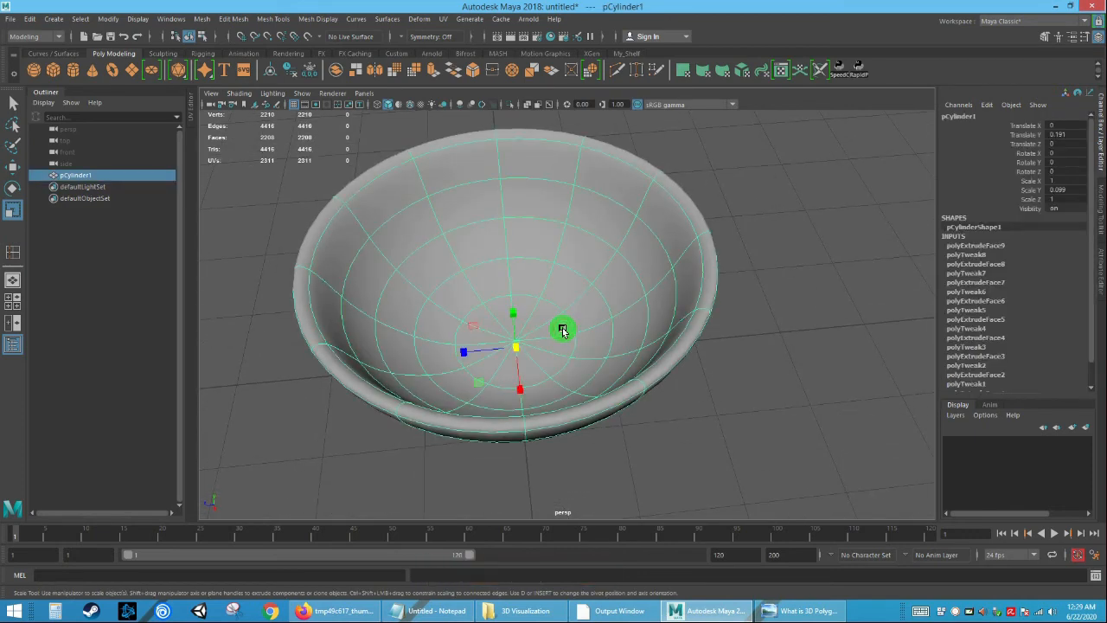
key(1)
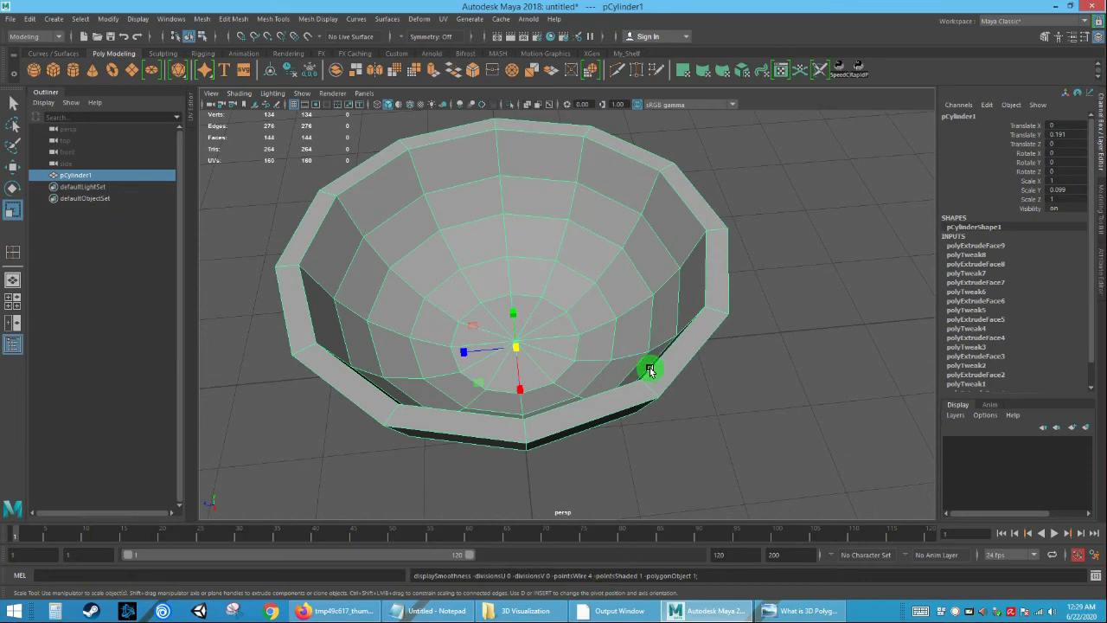
Examine the bowl's underside and base, comparing the smooth preview with the unsmoothed mesh.
alt+drag(692, 416, 637, 362)
key(3)
alt+right_drag(637, 361, 654, 374)
alt+drag(655, 374, 618, 299)
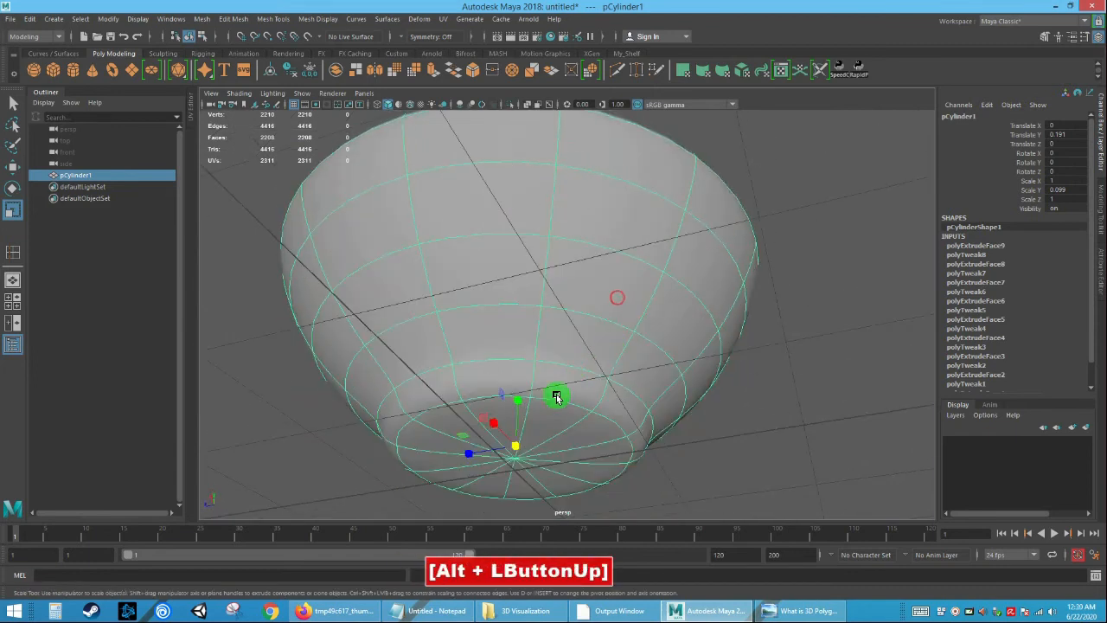
alt+drag(585, 389, 597, 423)
alt+right_drag(597, 423, 667, 470)
alt+drag(667, 471, 645, 462)
key(1)
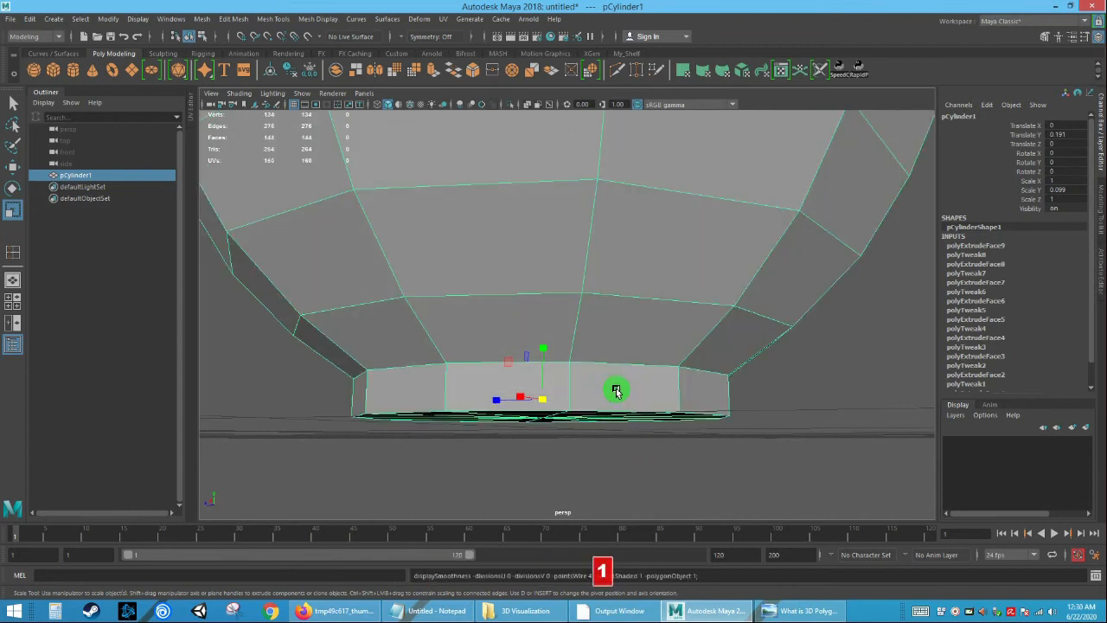
alt+drag(640, 385, 608, 392)
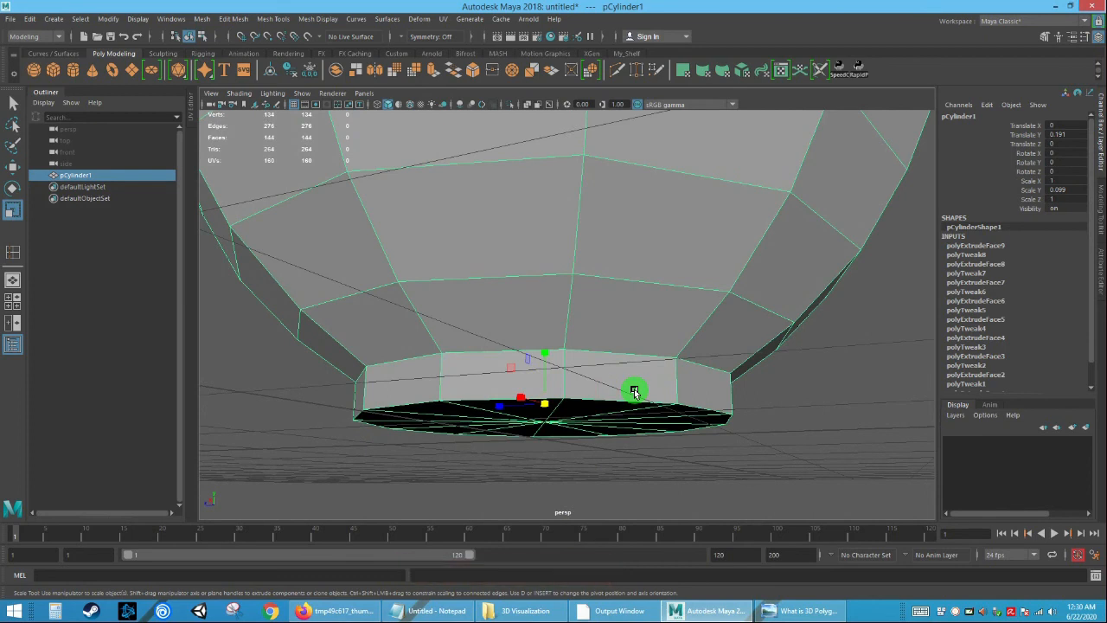
key(3)
Switch to the side view and examine the smoothed profile of the bowl's base.
key(space)
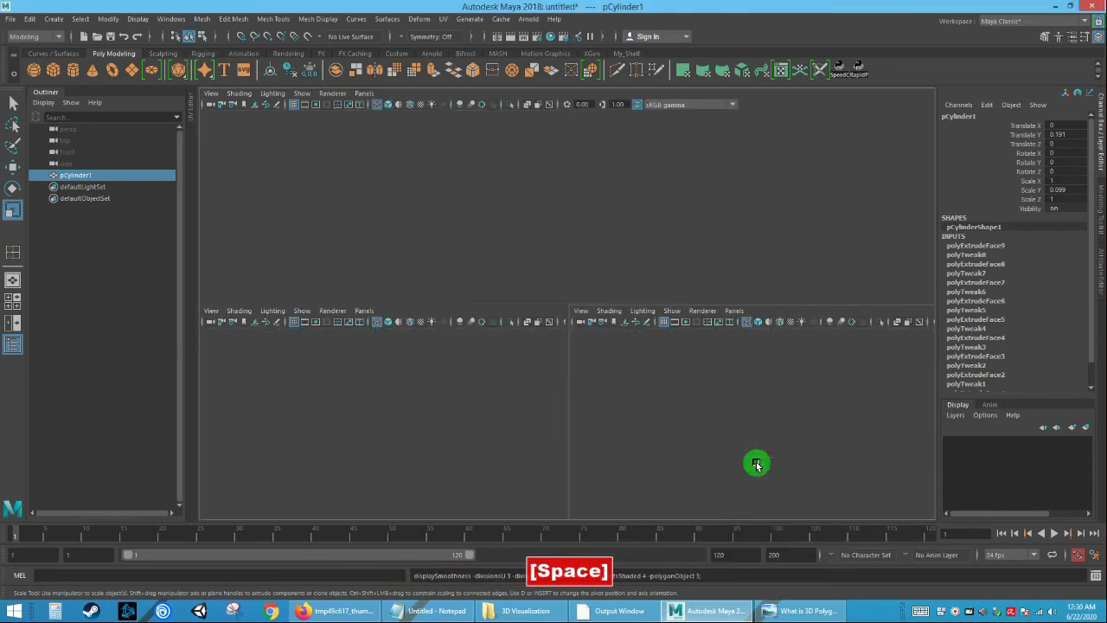
alt+right_drag(755, 464, 586, 364)
alt+middle_drag(586, 363, 601, 285)
alt+right_drag(600, 285, 400, 372)
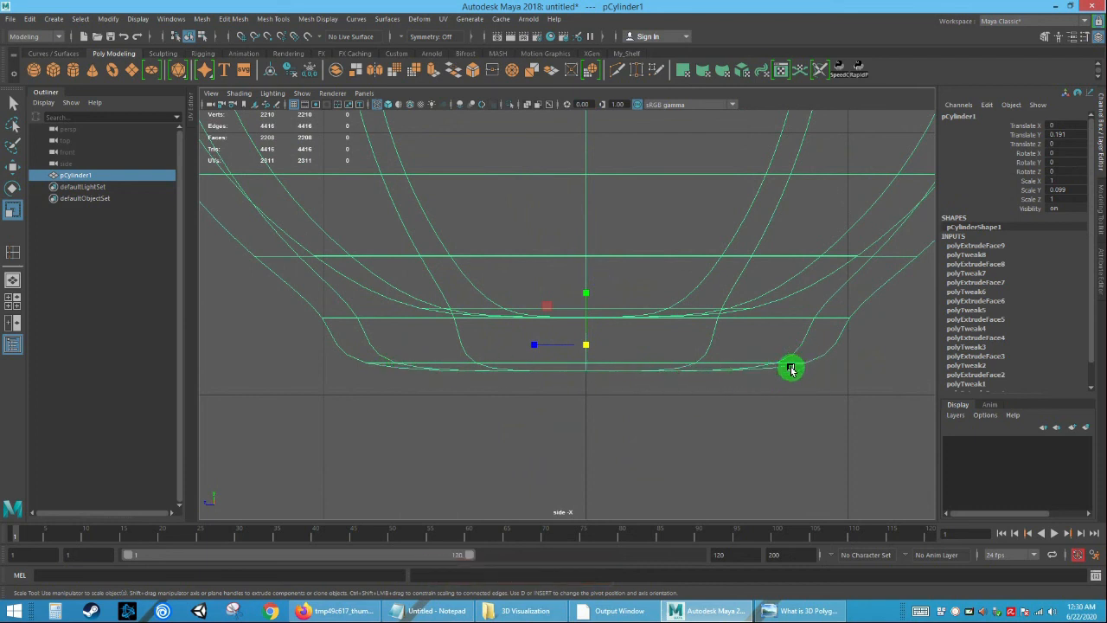
alt+right_drag(639, 383, 600, 351)
key(e)
mouse_move(615, 297)
mouse_down()
mouse_move(620, 306)
mouse_move(608, 286)
mouse_move(620, 306)
mouse_up()
key(ctrl+z)
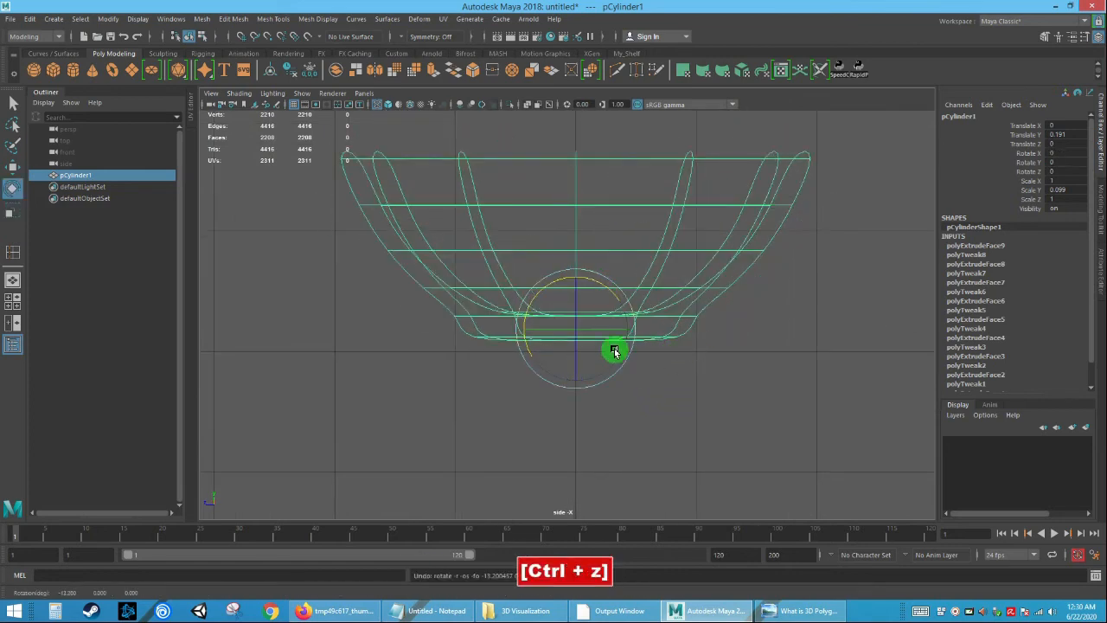
Return to the perspective view and examine the base's hard edges in unsmoothed display.
key(space)
key(space)
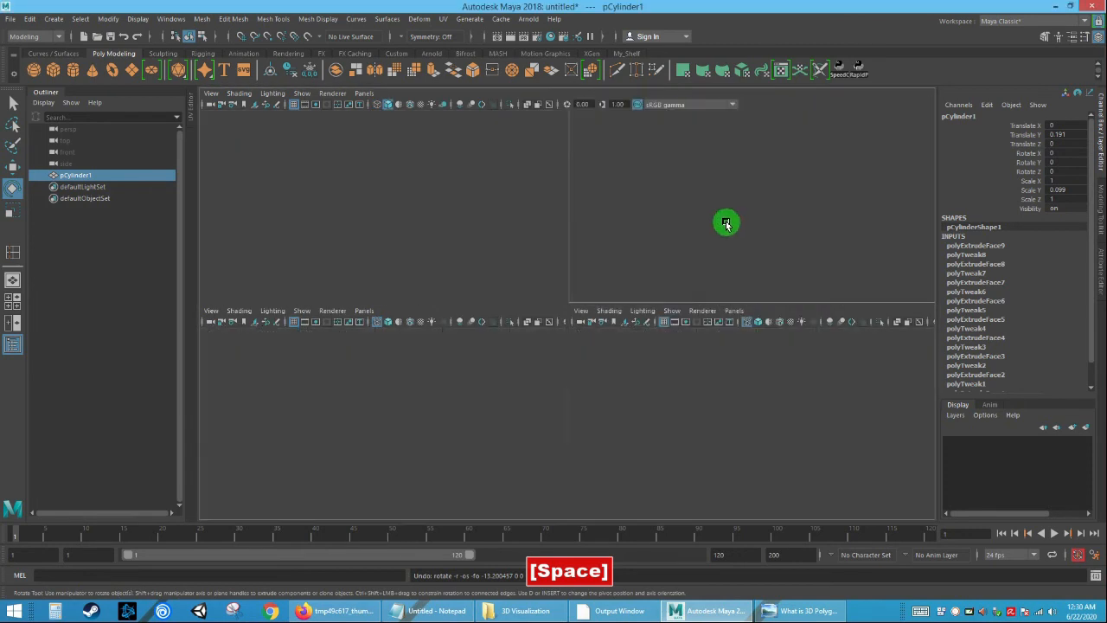
alt+right_drag(723, 222, 625, 268)
alt+drag(625, 267, 614, 278)
key(1)
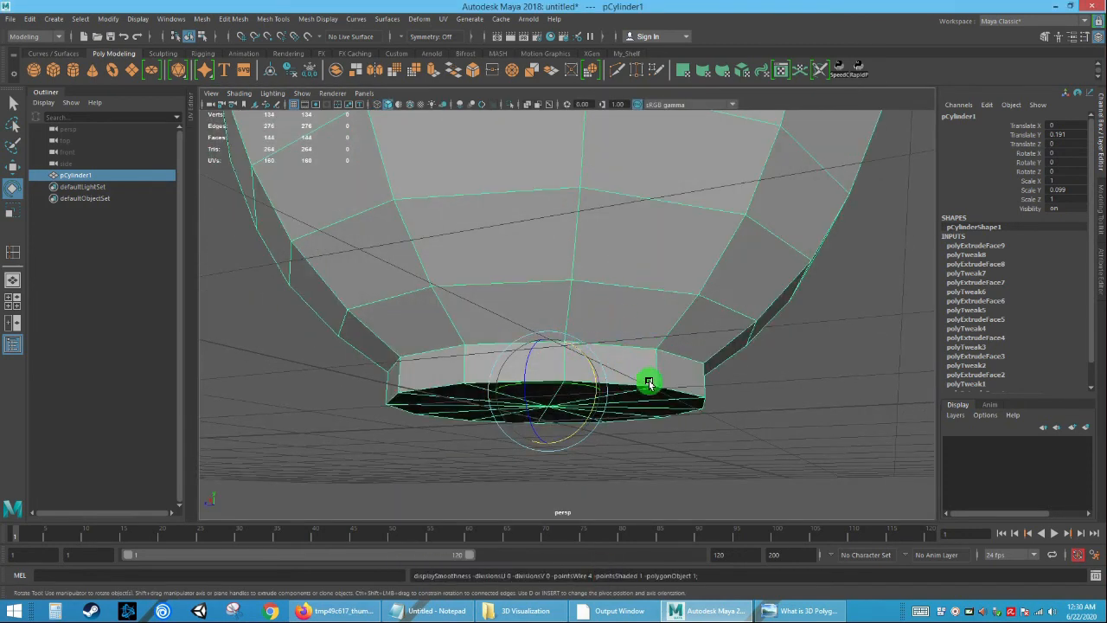
alt+drag(651, 381, 660, 360)
alt+right_drag(660, 361, 677, 388)
alt+drag(678, 388, 622, 335)
alt+right_drag(628, 346, 705, 351)
Switch to edge selection, check the edge loops at the top and bottom of the base, and clear the selection.
key(w)
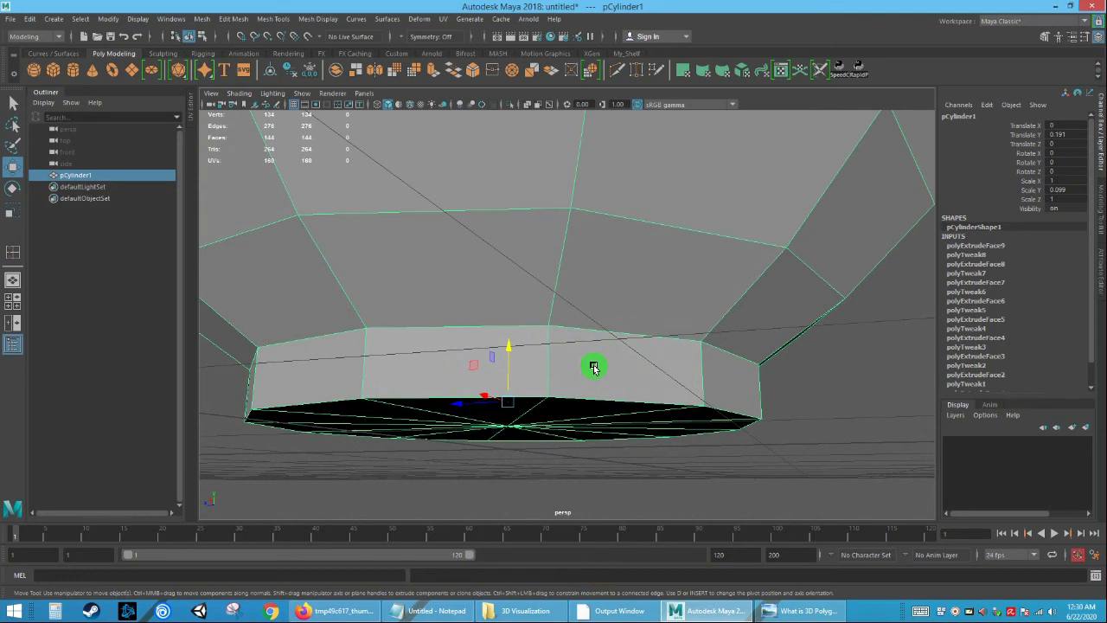
right_drag(595, 368, 630, 282)
alt+right_drag(581, 350, 601, 259)
click(592, 343)
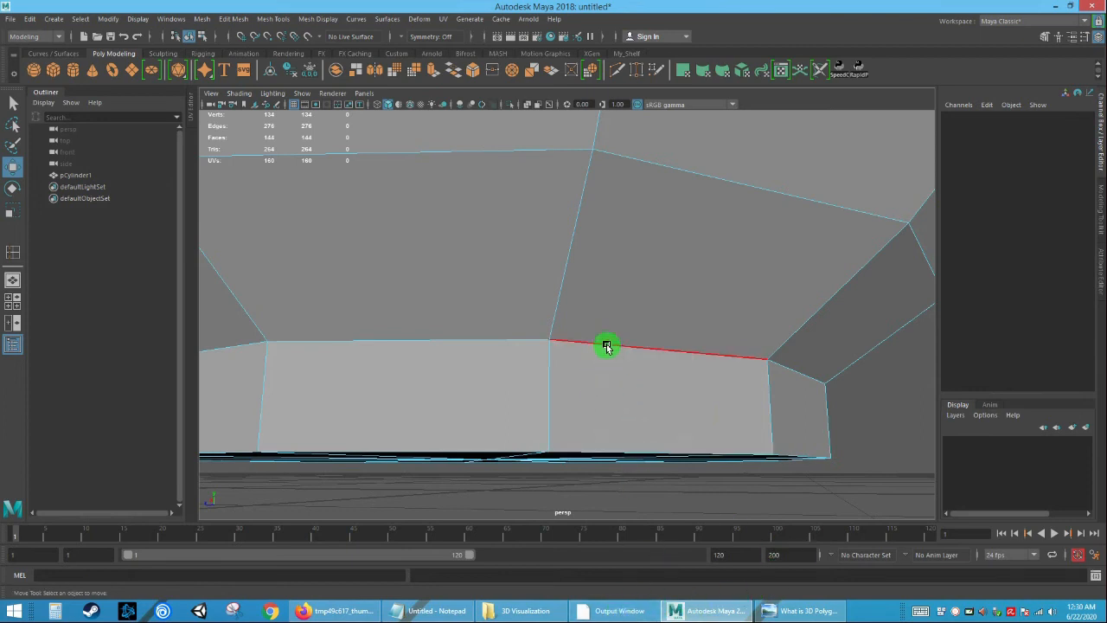
alt+drag(604, 344, 584, 349)
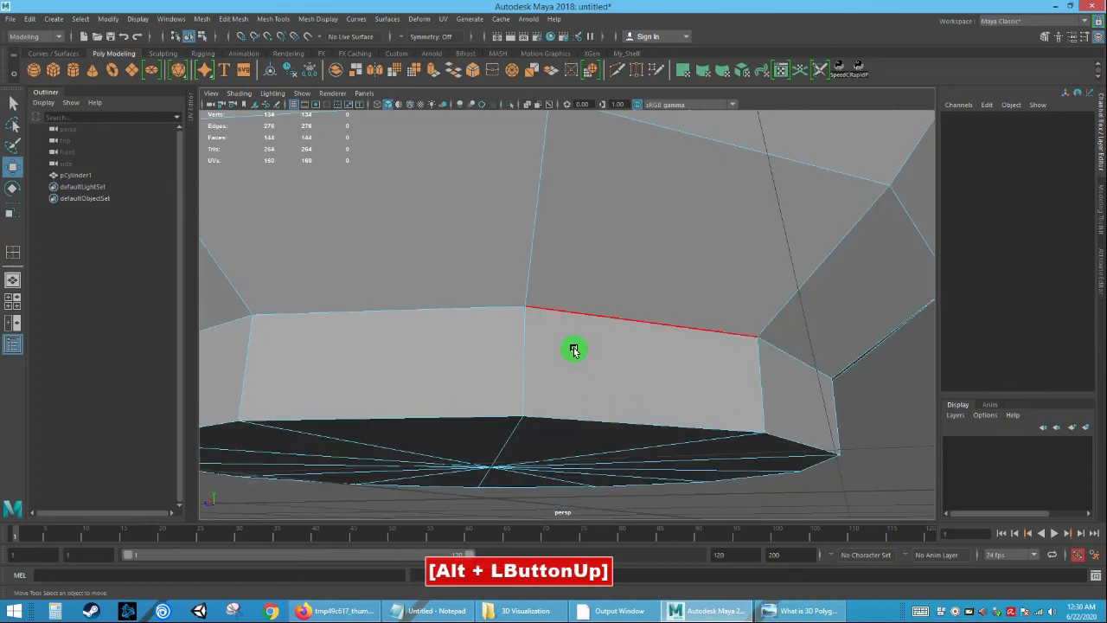
click(596, 420)
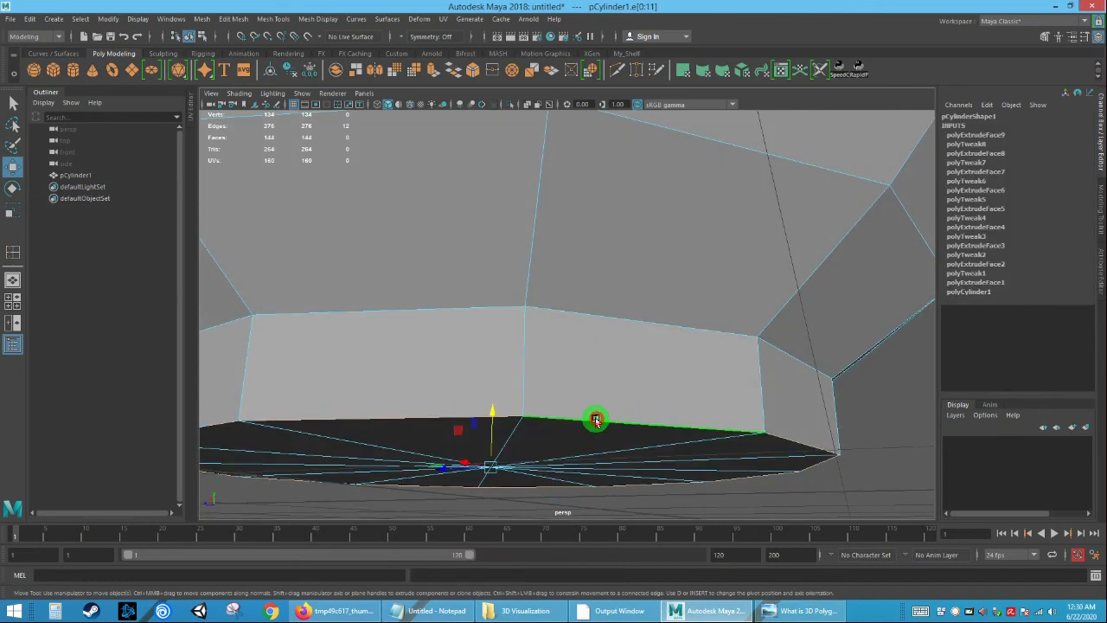
click(863, 417)
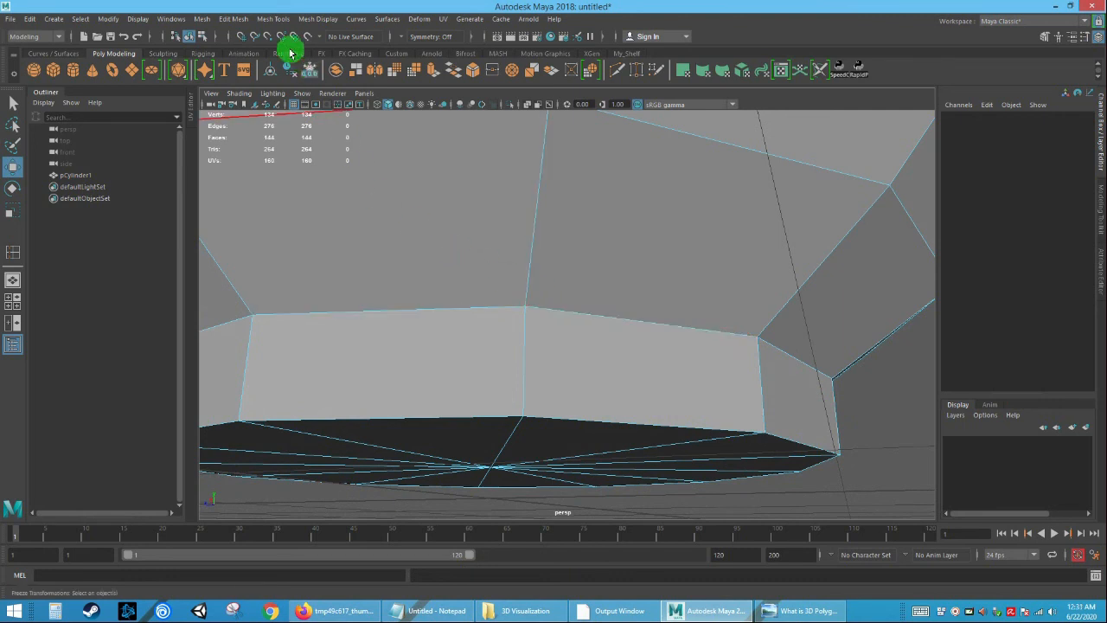
Use Insert Edge Loop to add one support loop just below and one just above the base's top edge.
click(274, 19)
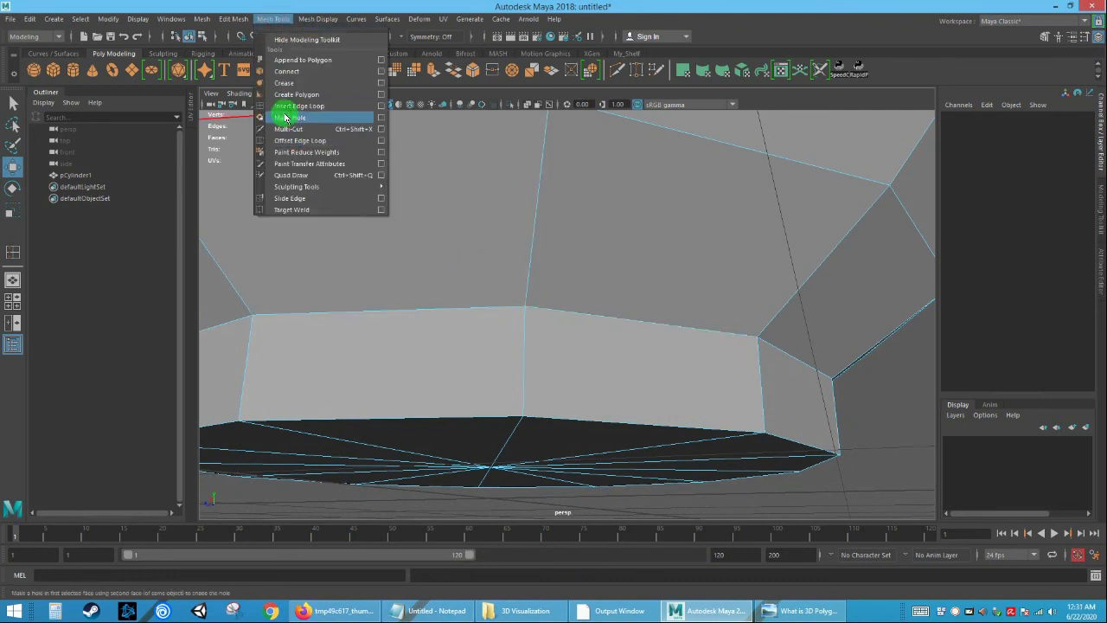
click(289, 105)
alt+drag(539, 323, 519, 339)
alt+right_drag(563, 358, 542, 341)
alt+drag(541, 341, 556, 366)
alt+right_drag(543, 352, 597, 375)
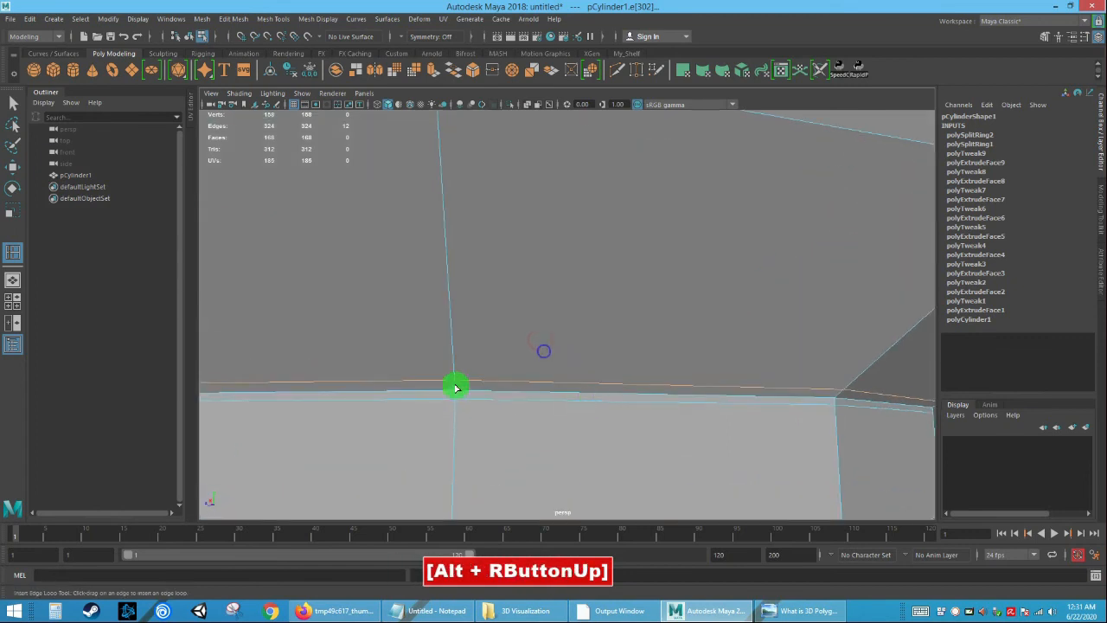
mouse_move(504, 400)
alt+right_down()
mouse_move(494, 378)
mouse_move(502, 401)
alt+right_up()
alt+drag(502, 400, 493, 373)
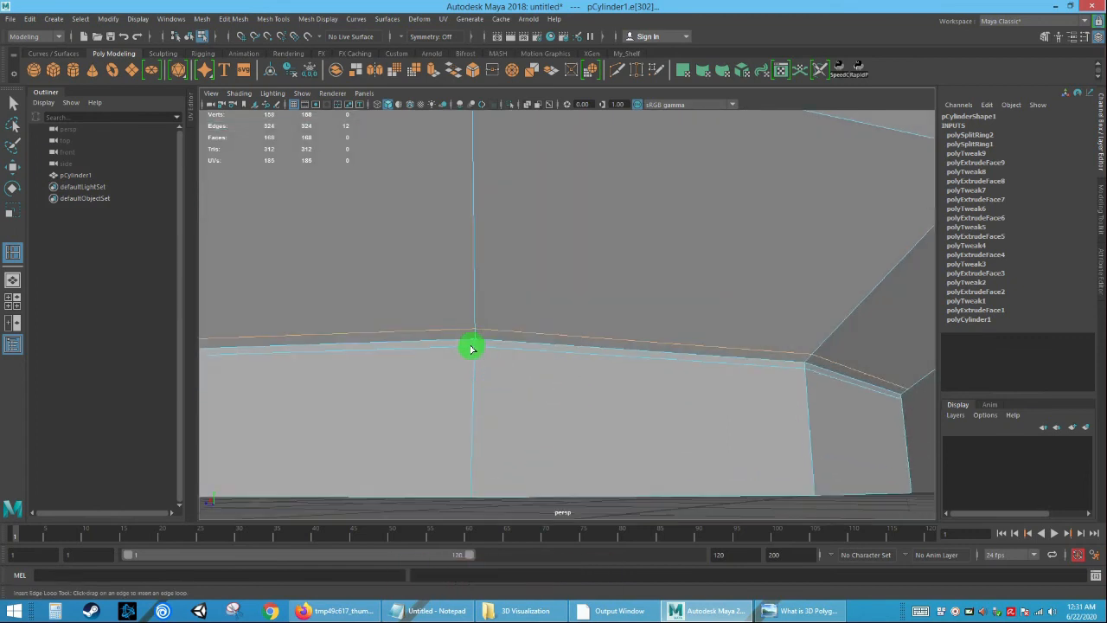
Check the base with its support loops in smooth preview, in object mode with nothing selected.
key(3)
alt+right_drag(563, 392, 522, 349)
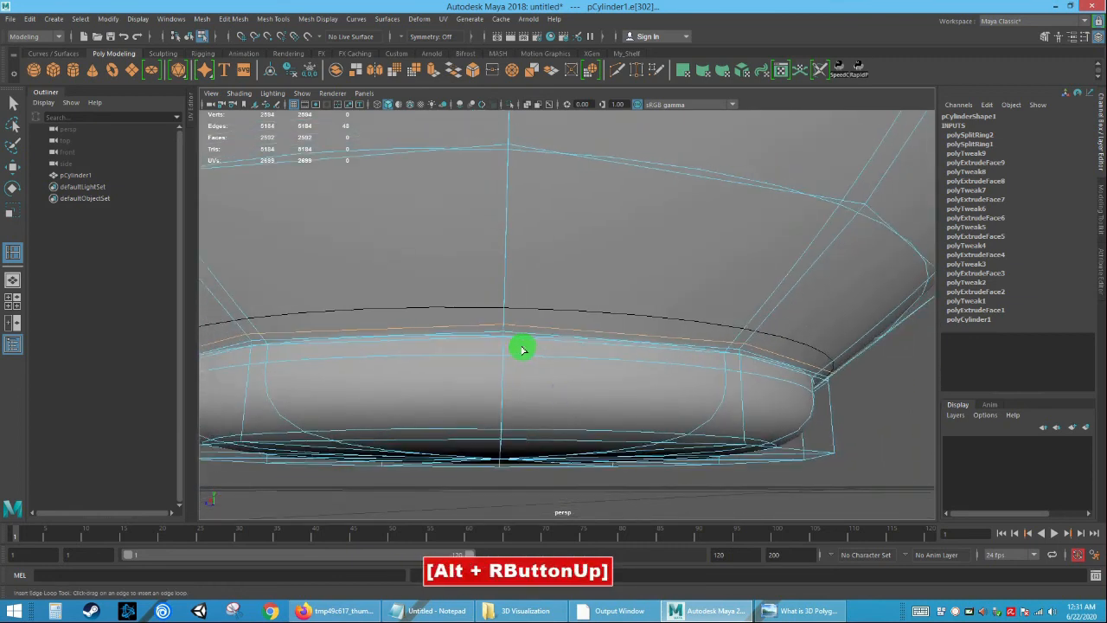
key(w)
right_drag(664, 291, 721, 273)
click(844, 419)
alt+drag(844, 420, 613, 314)
alt+right_drag(613, 314, 520, 262)
Return the bowl to unsmoothed display and select the whole edge loop around the bottom of the base.
key(1)
click(510, 330)
click(526, 317)
key(1)
alt+right_drag(528, 323, 524, 322)
alt+drag(523, 322, 519, 321)
alt+right_drag(519, 321, 433, 323)
double_click(526, 340)
alt+drag(521, 378, 593, 426)
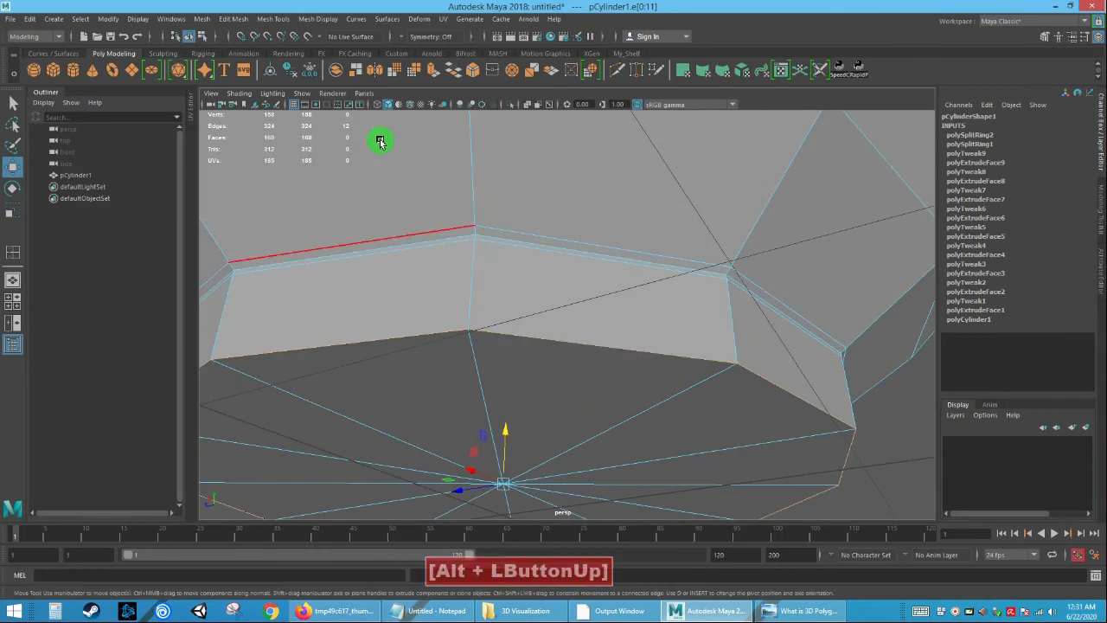
alt+right_drag(514, 311, 452, 271)
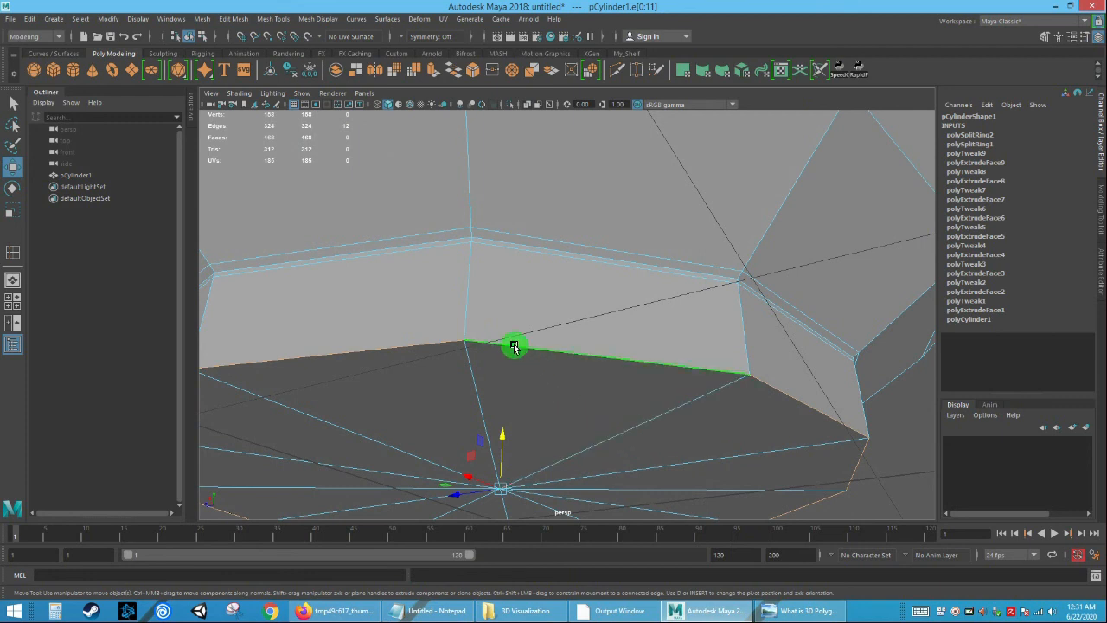
Bevel the base's bottom edge loop with a fraction of 0.05 and 2 segments.
click(225, 19)
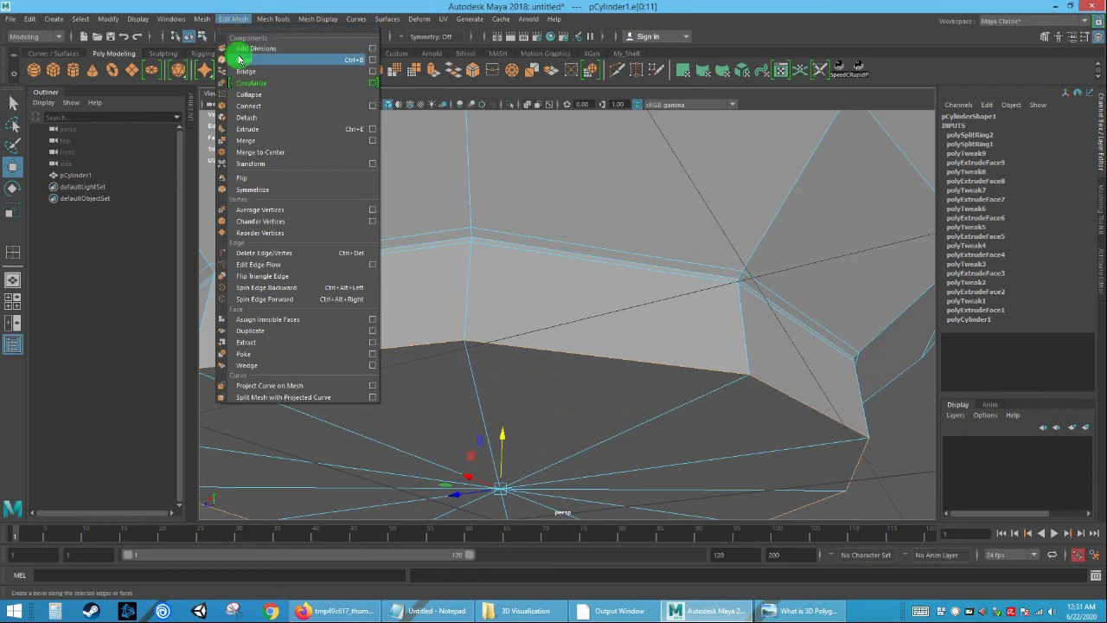
click(242, 60)
drag(628, 309, 625, 310)
click(675, 313)
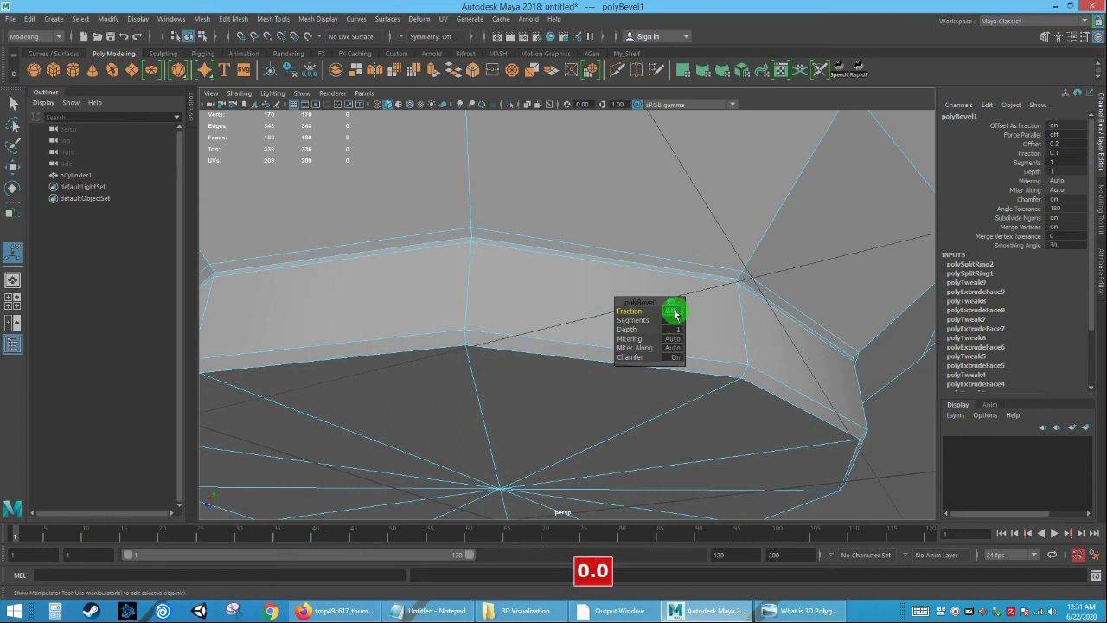
text(0.05)
key(Return)
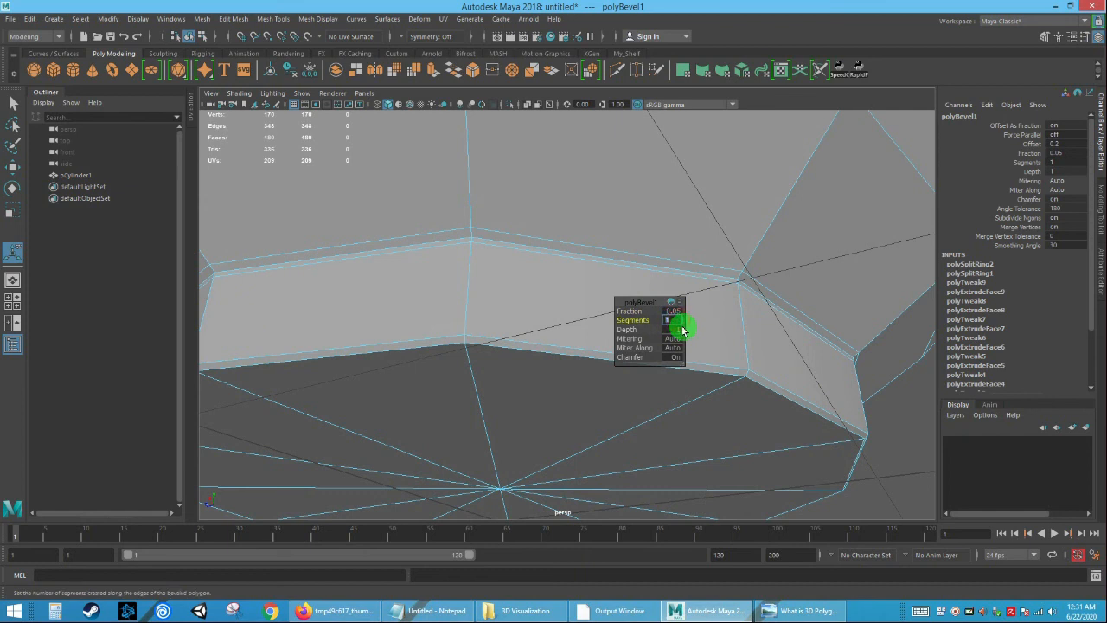
click(682, 329)
text(2)
key(Return)
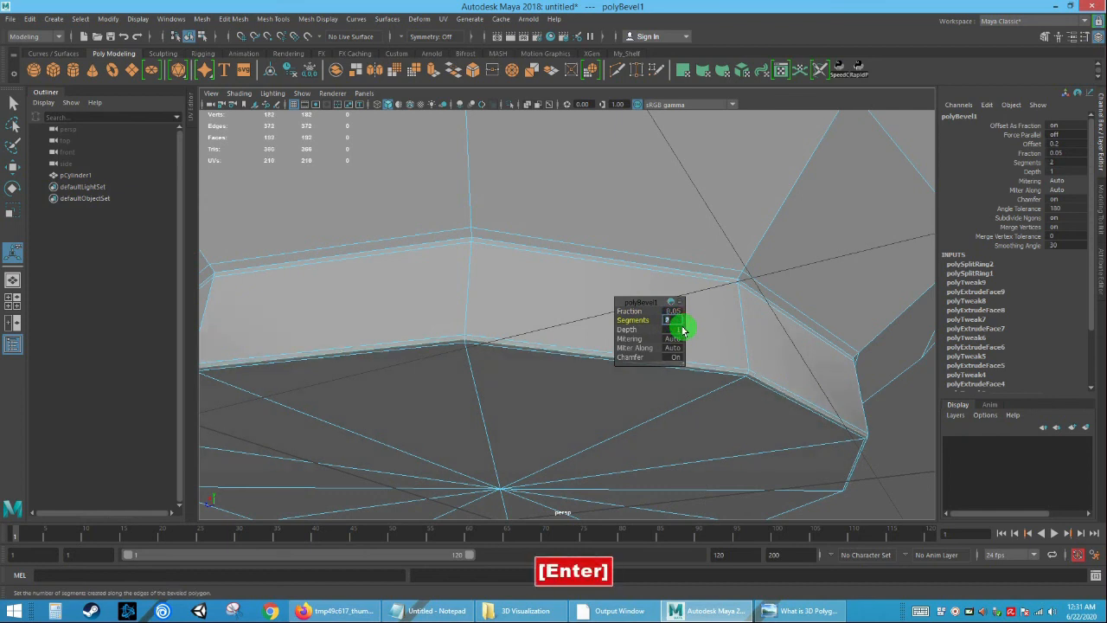
alt+right_drag(507, 354, 517, 267)
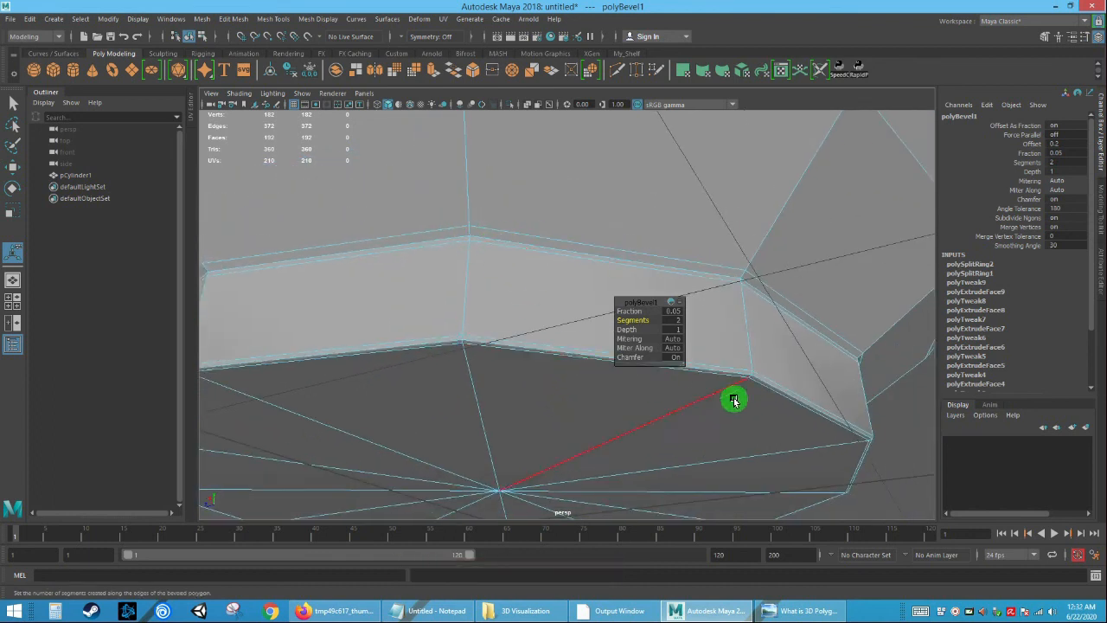
click(891, 429)
alt+right_drag(616, 355, 640, 399)
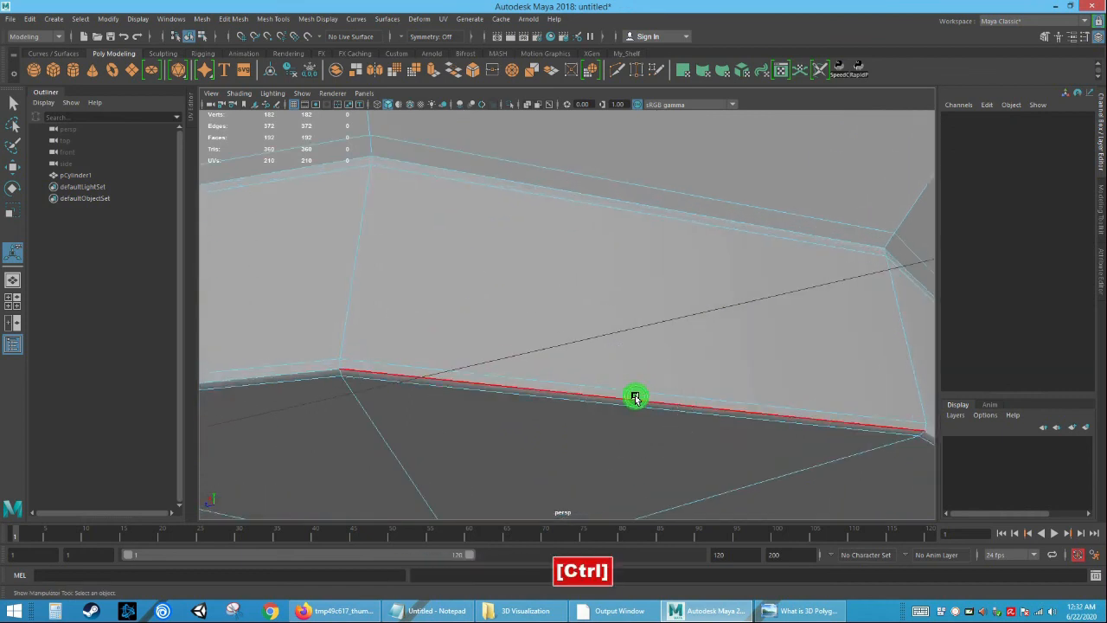
Switch to object mode with full smooth preview and examine the sharpened edges of the base from below.
alt+right_drag(668, 285, 656, 264)
key(3)
alt+right_drag(663, 346, 586, 282)
alt+drag(586, 282, 586, 293)
alt+right_drag(587, 293, 678, 233)
click(797, 365)
mouse_move(767, 337)
alt+mouse_down()
mouse_move(761, 329)
mouse_move(768, 356)
alt+mouse_up()
alt+right_drag(768, 359, 628, 263)
alt+drag(628, 267, 622, 243)
alt+right_drag(623, 244, 692, 371)
mouse_move(692, 371)
alt+mouse_down()
mouse_move(662, 403)
mouse_move(677, 368)
alt+mouse_up()
alt+right_drag(678, 369, 697, 409)
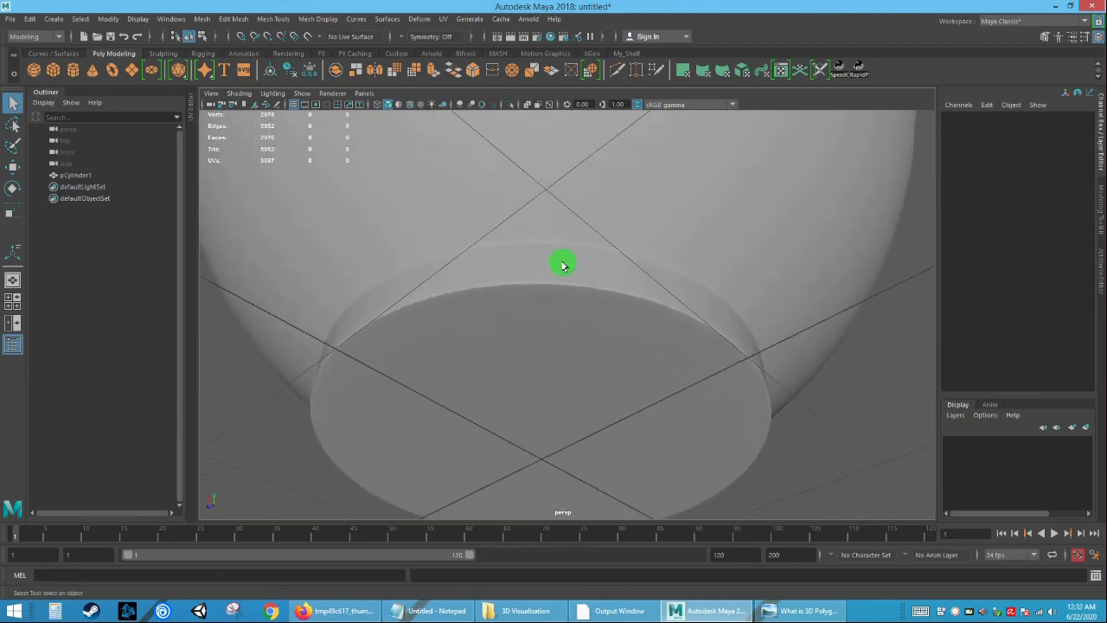
Select the smoothed bowl and examine its overall shape from above and from the side.
click(571, 280)
alt+drag(573, 290, 606, 363)
alt+right_drag(606, 363, 576, 321)
alt+drag(571, 340, 615, 440)
alt+right_drag(612, 421, 516, 260)
alt+drag(516, 259, 534, 283)
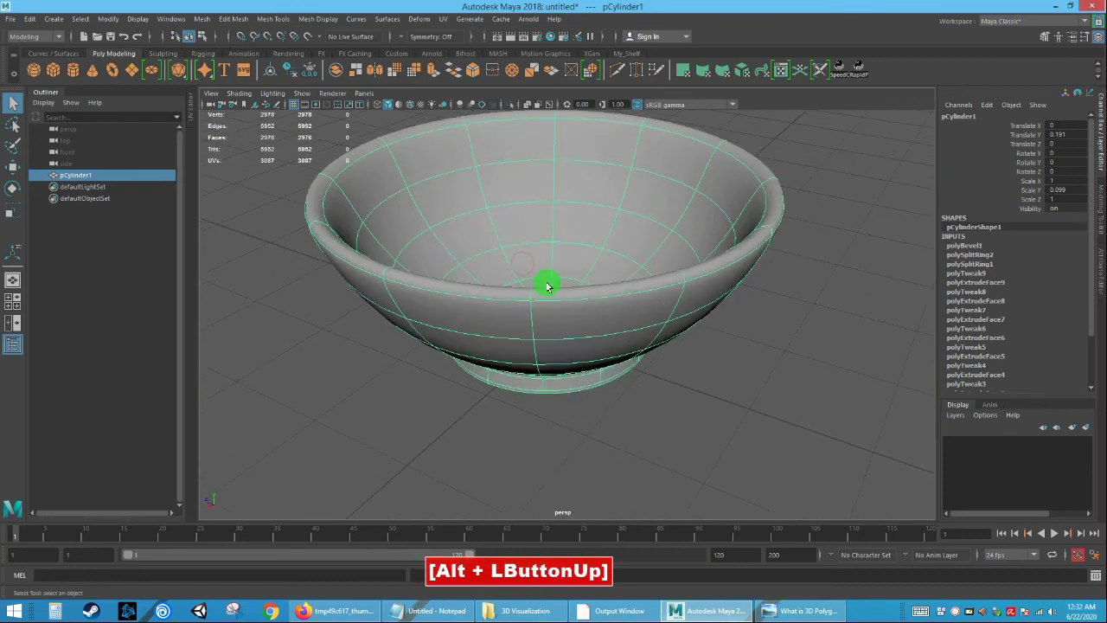
alt+drag(605, 308, 555, 259)
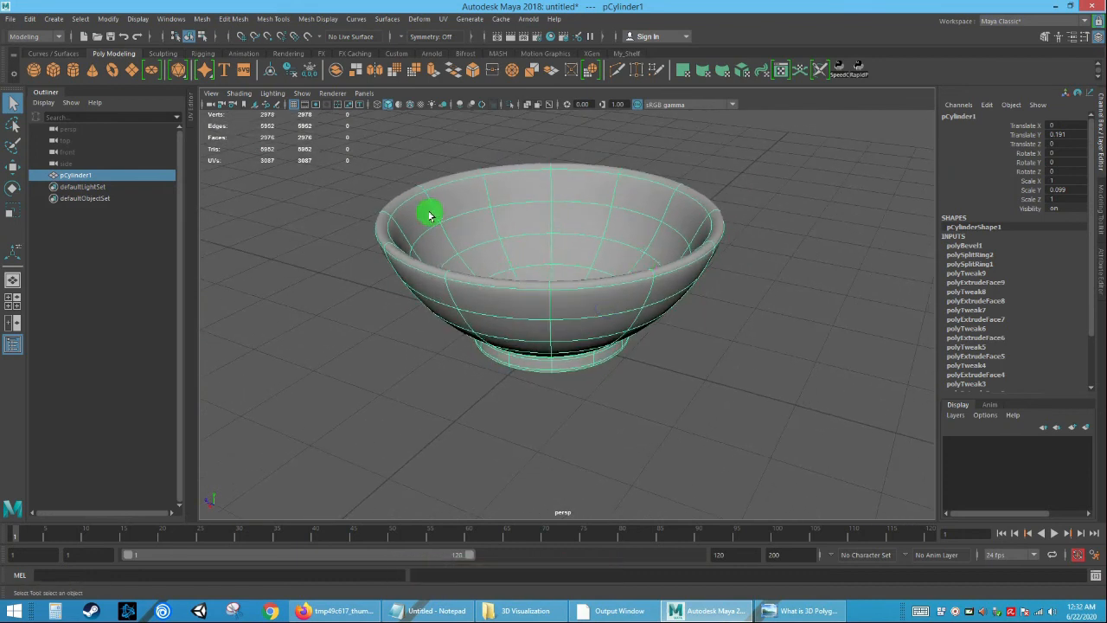
Compare the bowl's smooth preview with its low-poly cage and leave it in unsmoothed display.
key(1)
alt+drag(568, 234, 625, 251)
key(3)
key(1)
alt+right_drag(625, 252, 657, 311)
alt+middle_drag(658, 311, 649, 336)
alt+drag(649, 336, 623, 311)
alt+right_drag(623, 311, 605, 279)
alt+drag(605, 280, 614, 298)
alt+right_drag(614, 298, 490, 299)
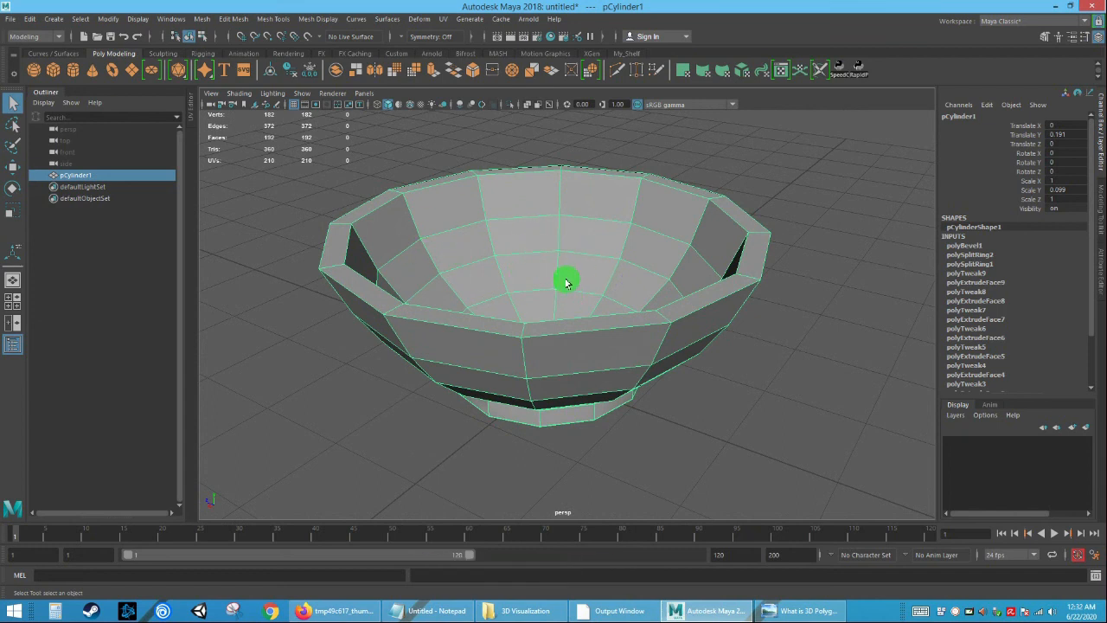
Select the whole bowl in object mode and delete its construction history.
click(712, 434)
right_drag(605, 266, 655, 244)
click(586, 275)
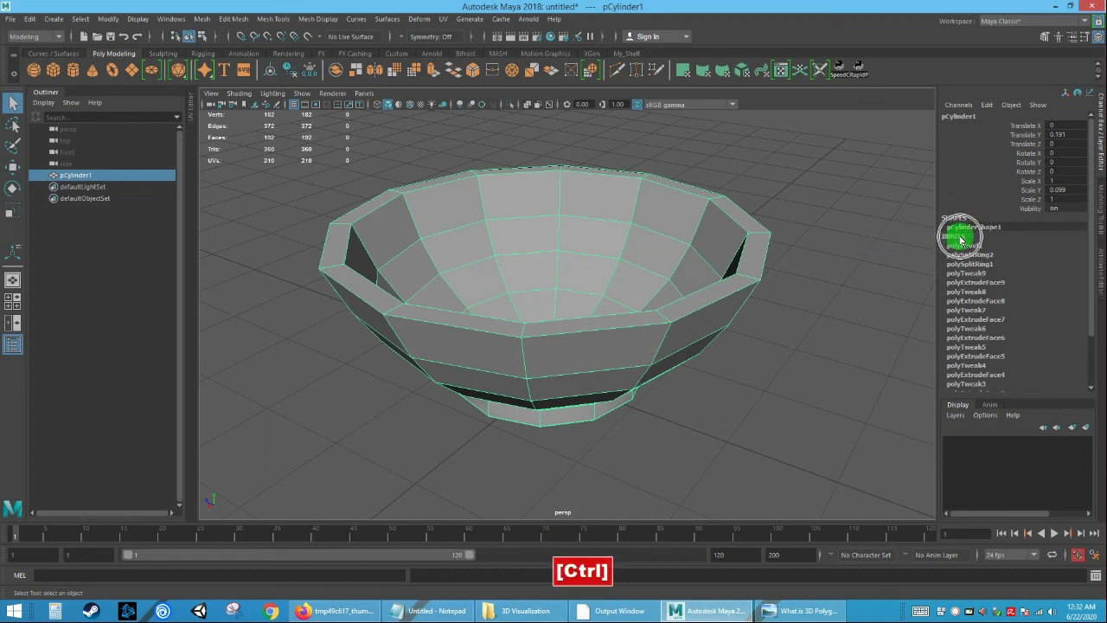
drag(1091, 270, 1090, 332)
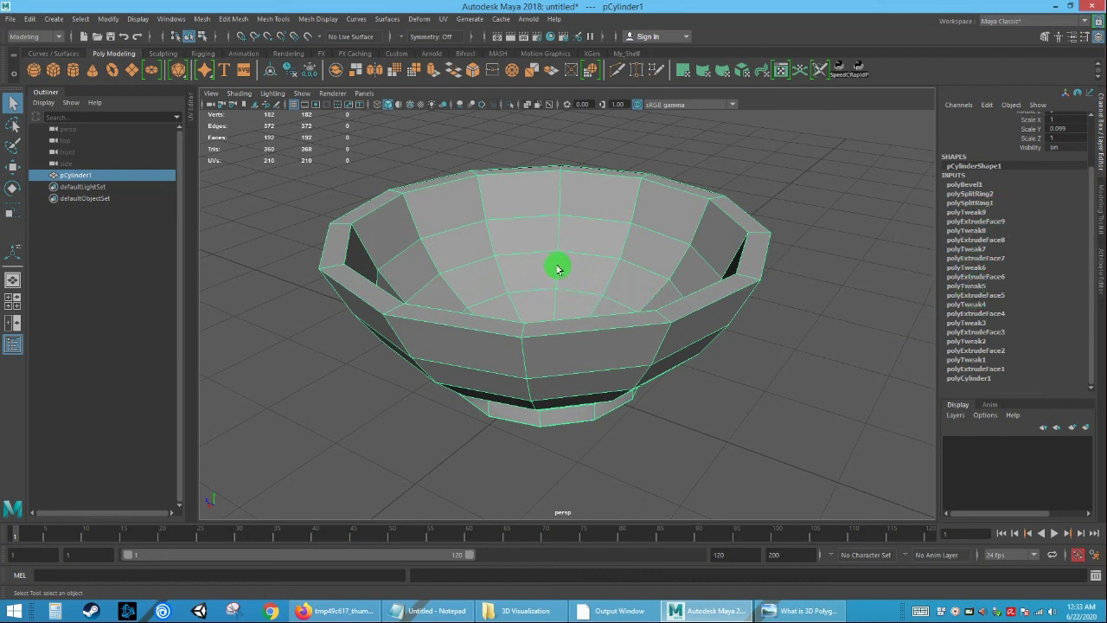
right_drag(545, 270, 591, 252)
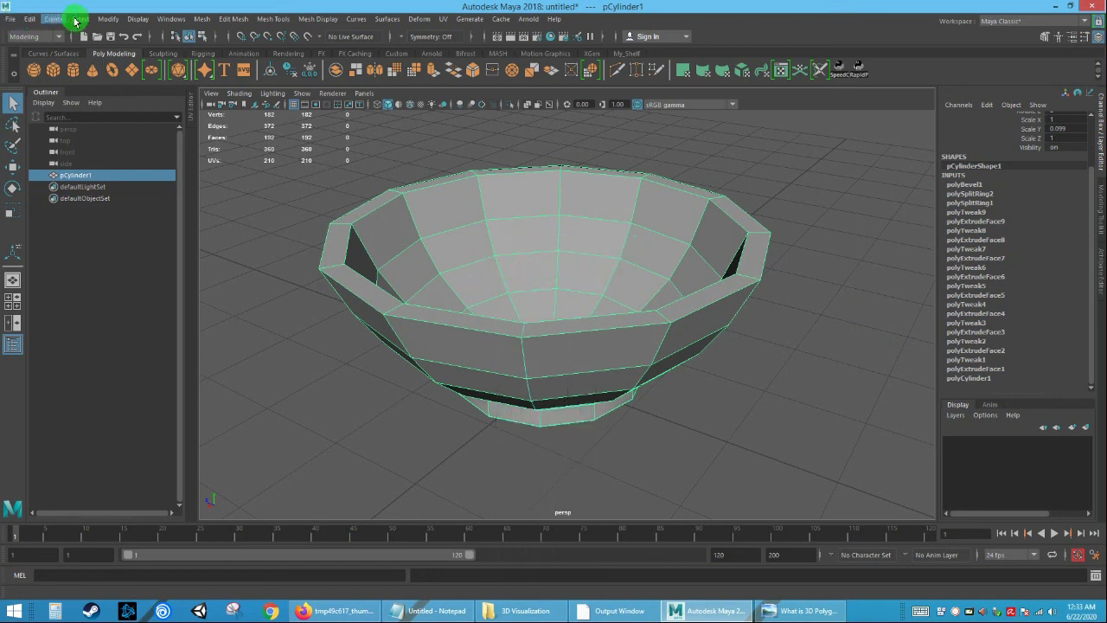
click(28, 20)
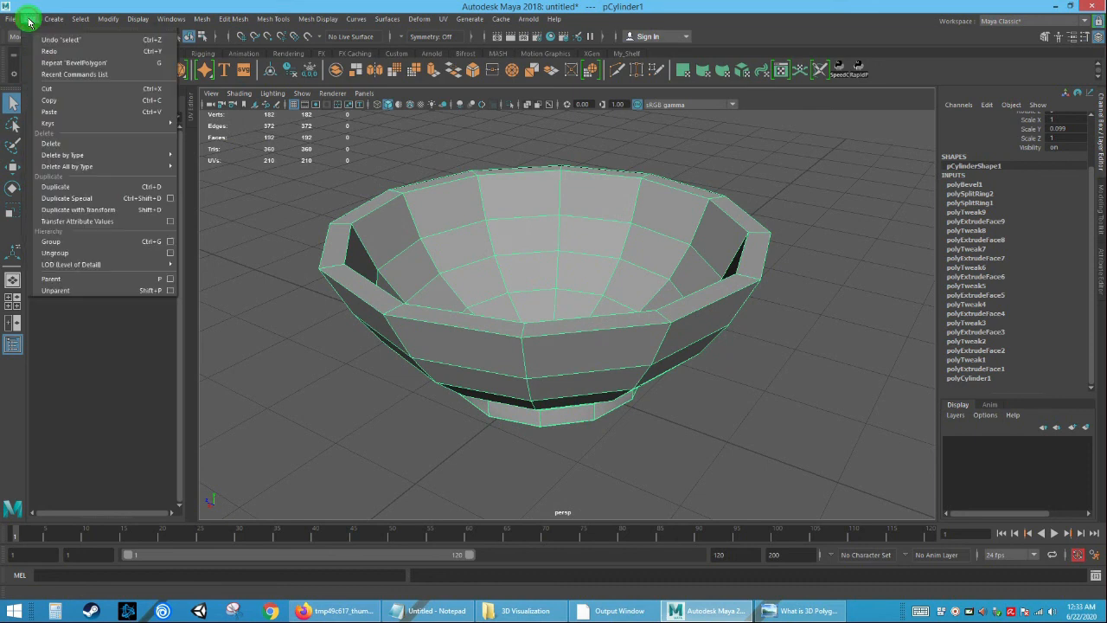
mouse_move(65, 155)
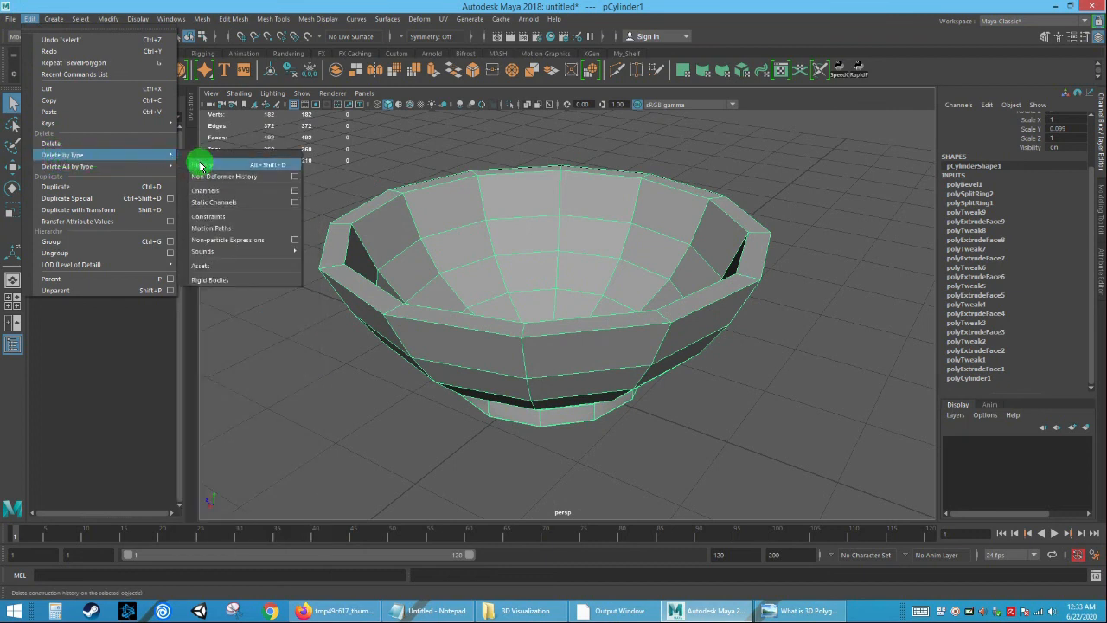
click(199, 165)
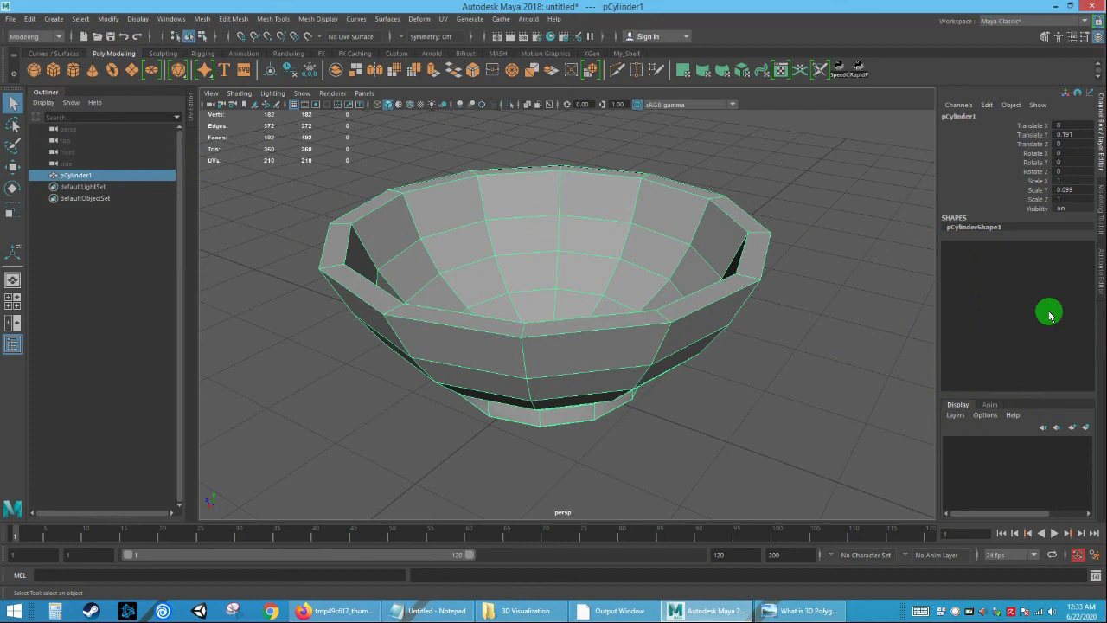
Reselect the bowl and examine its low-poly form from above and from the side.
click(805, 333)
click(667, 306)
alt+drag(663, 385, 643, 329)
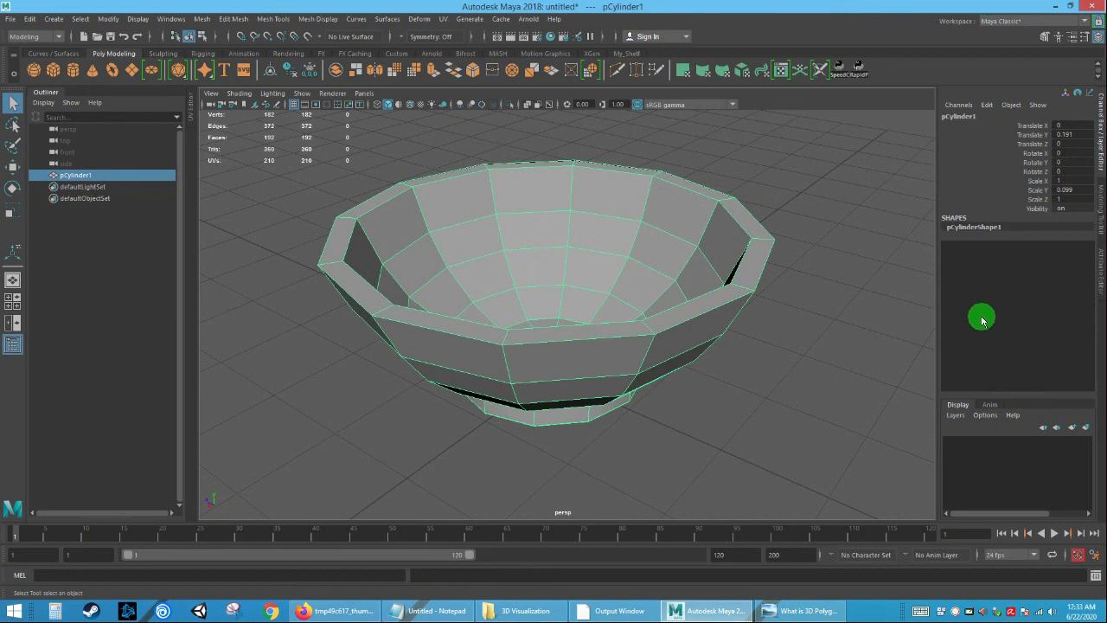
click(799, 342)
click(625, 280)
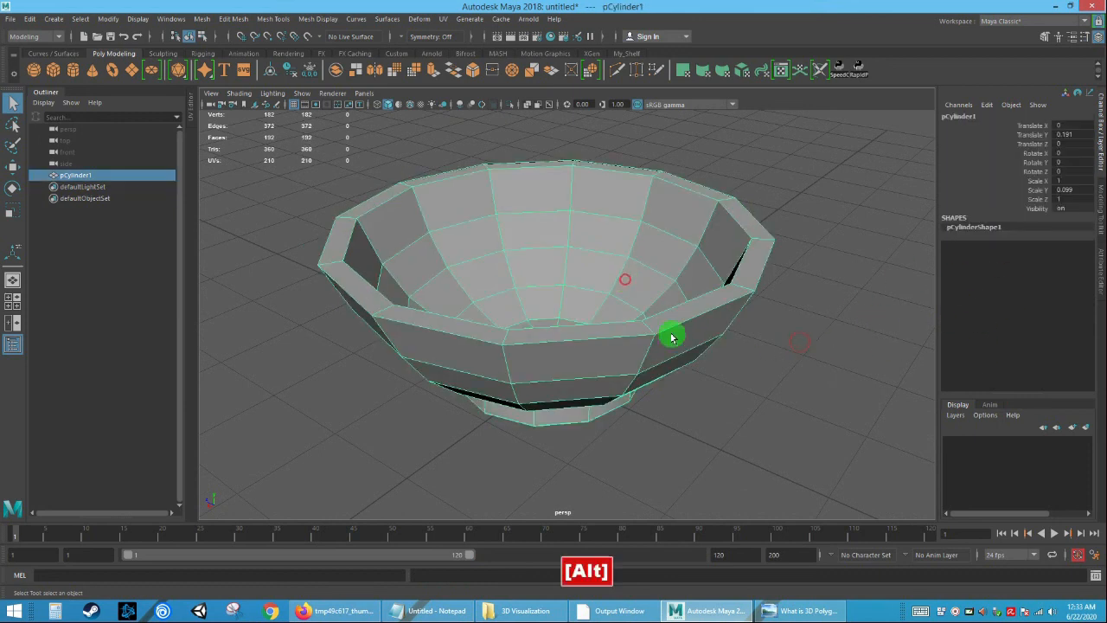
alt+right_drag(672, 338, 597, 274)
alt+drag(597, 274, 650, 307)
alt+drag(658, 299, 728, 280)
alt+right_drag(728, 279, 778, 349)
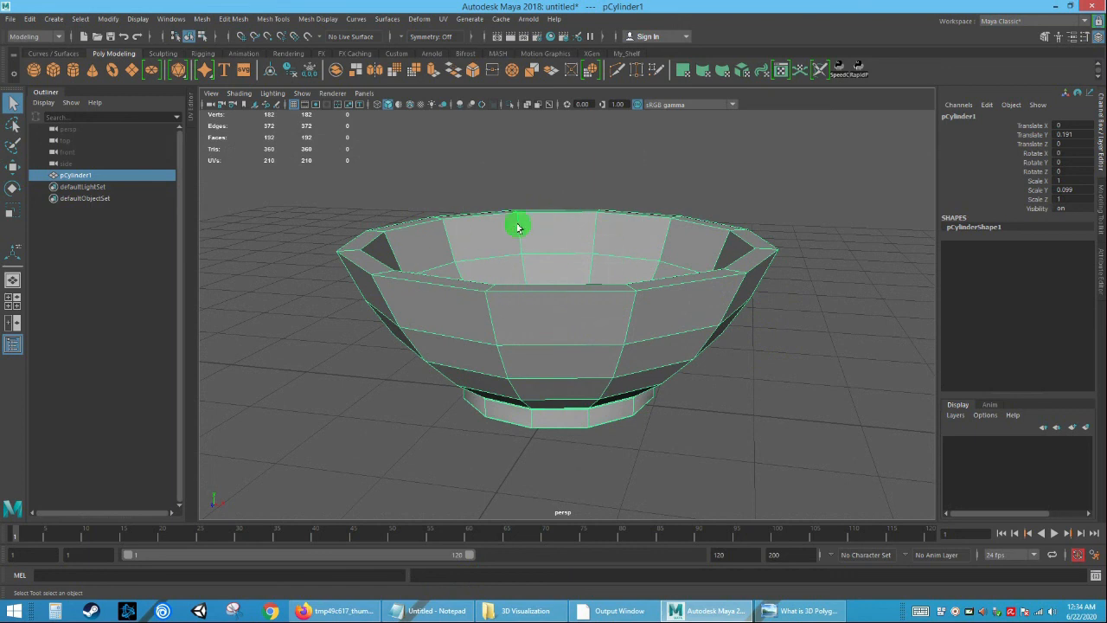
Select the bowl in object mode and apply the Smooth operation to its mesh.
click(745, 377)
click(555, 305)
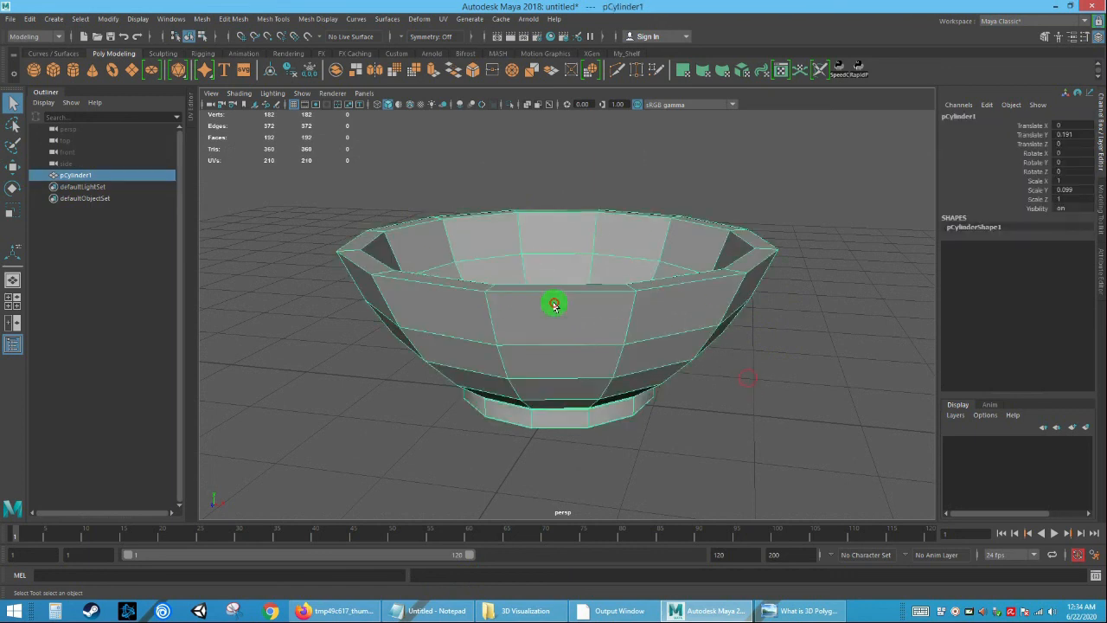
right_drag(537, 304, 563, 307)
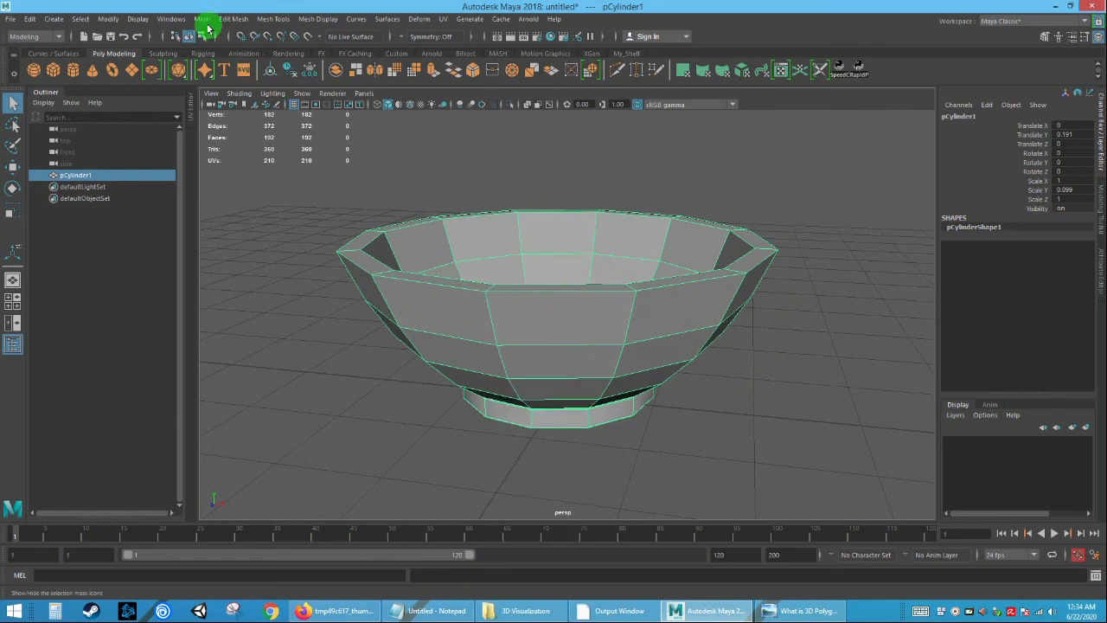
key(ctrl)
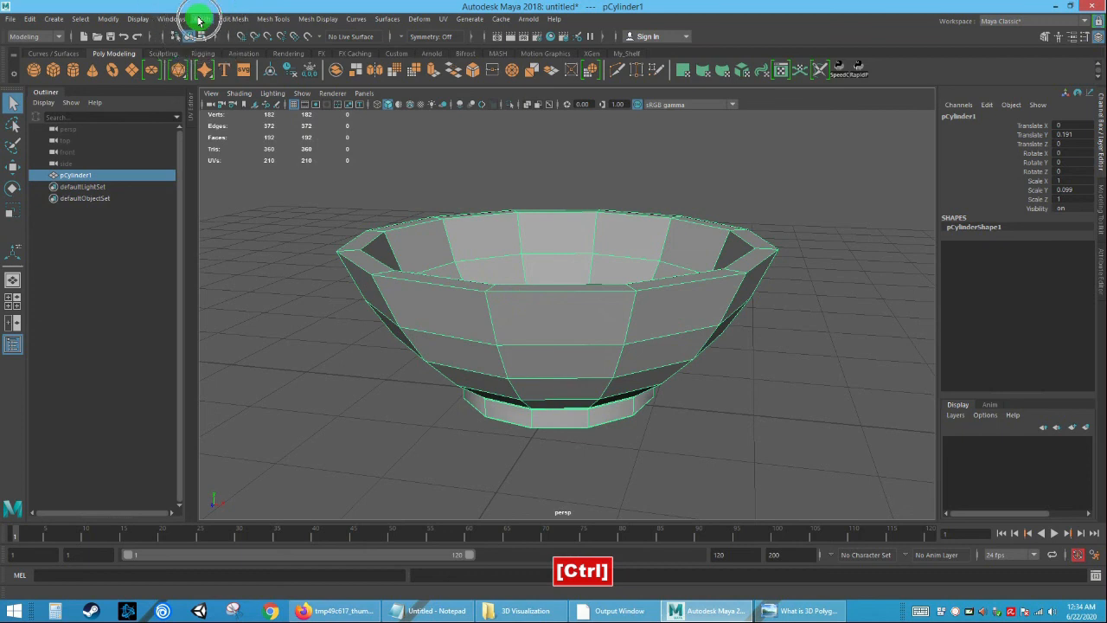
key(ctrl)
key(ctrl)
key(ctrl)
key(ctrl)
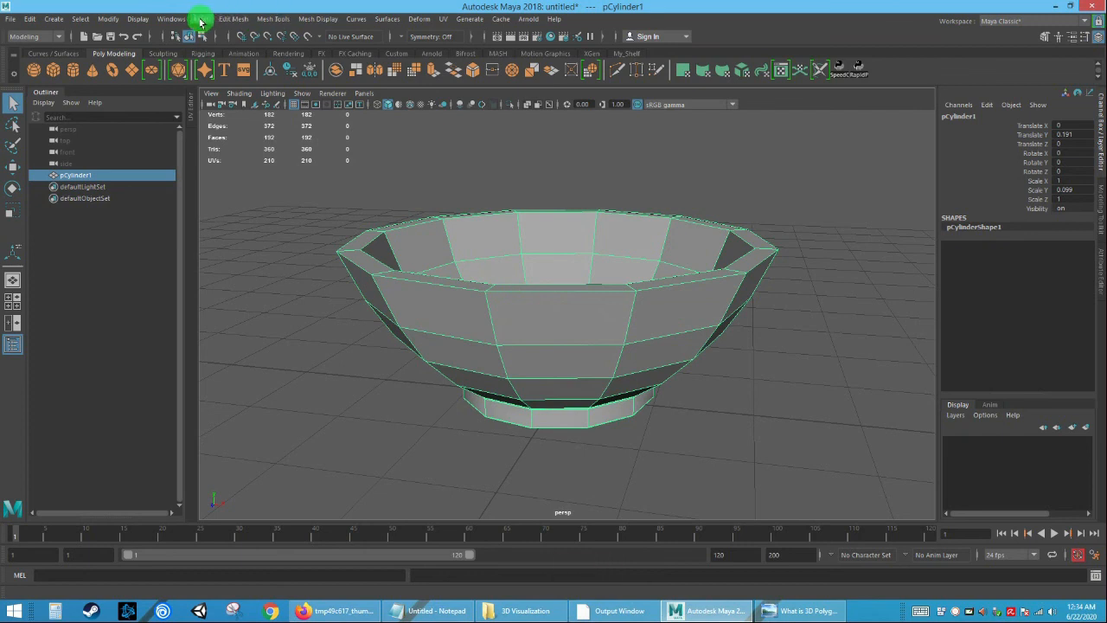
key(ctrl)
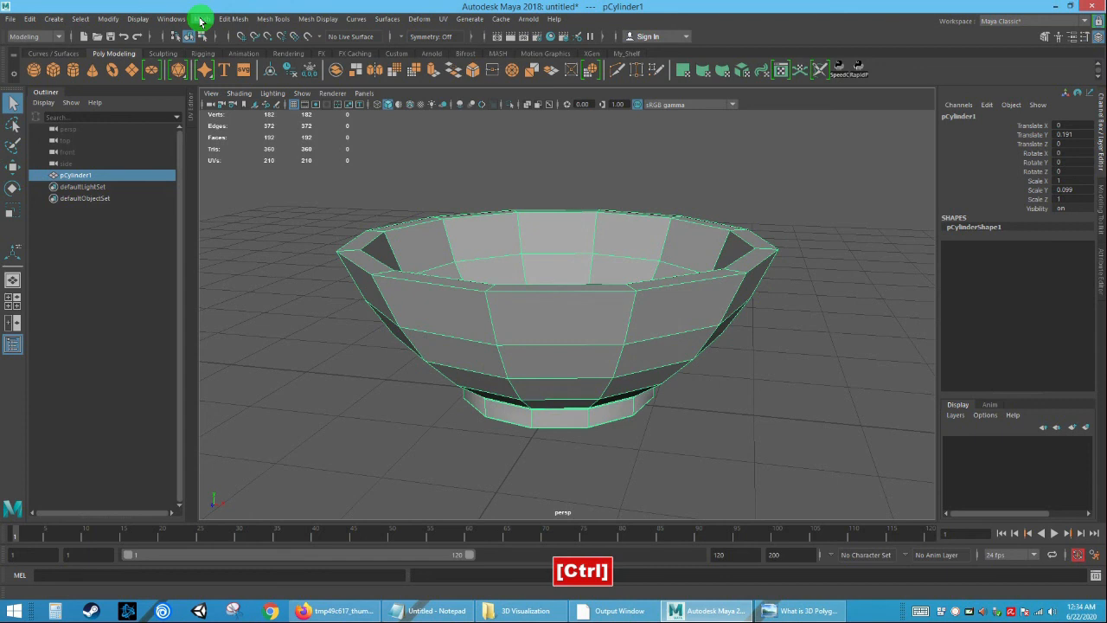
click(201, 20)
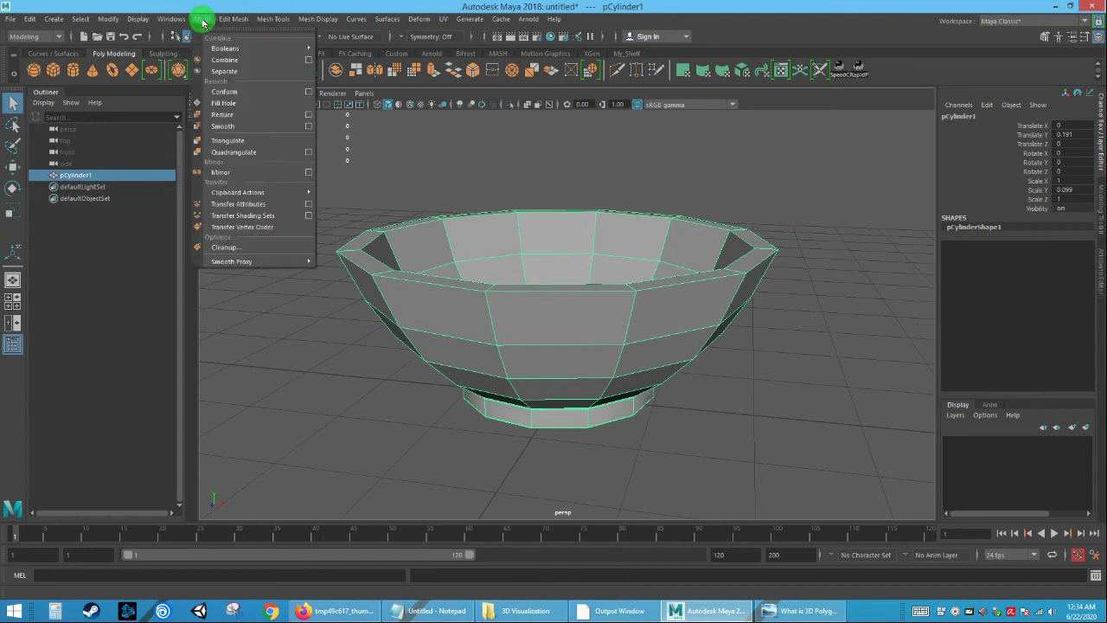
click(224, 128)
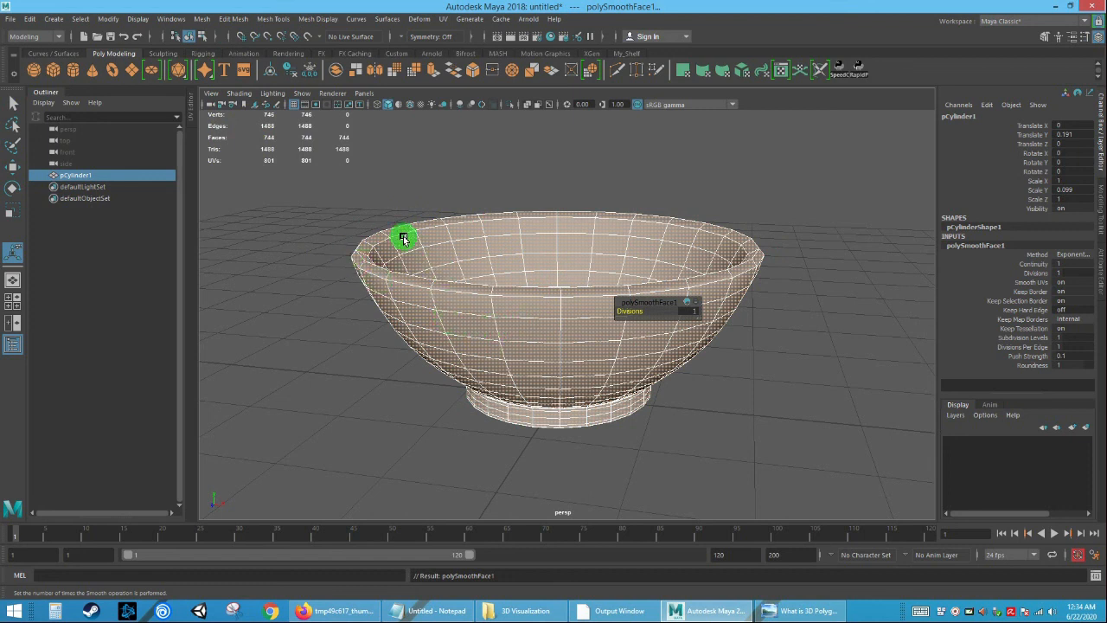
Set the Smooth operation's divisions to 3 and deselect the bowl.
mouse_move(651, 304)
mouse_down()
mouse_move(667, 317)
mouse_move(665, 299)
mouse_move(706, 311)
mouse_move(551, 314)
mouse_move(691, 312)
mouse_up()
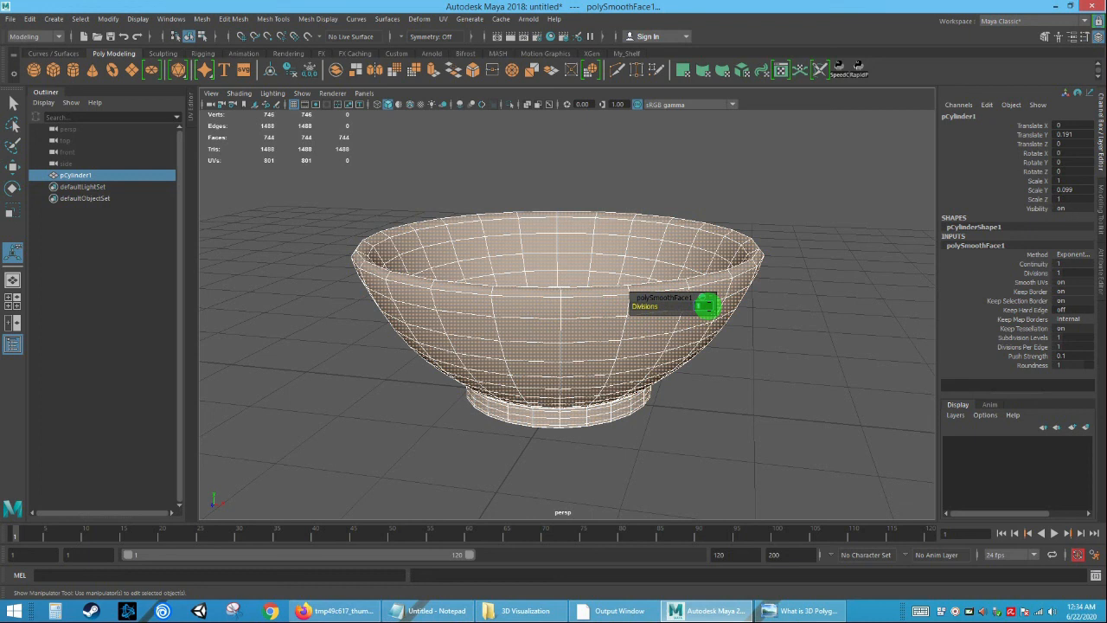
mouse_move(692, 309)
mouse_down()
mouse_move(707, 306)
mouse_move(682, 308)
mouse_up()
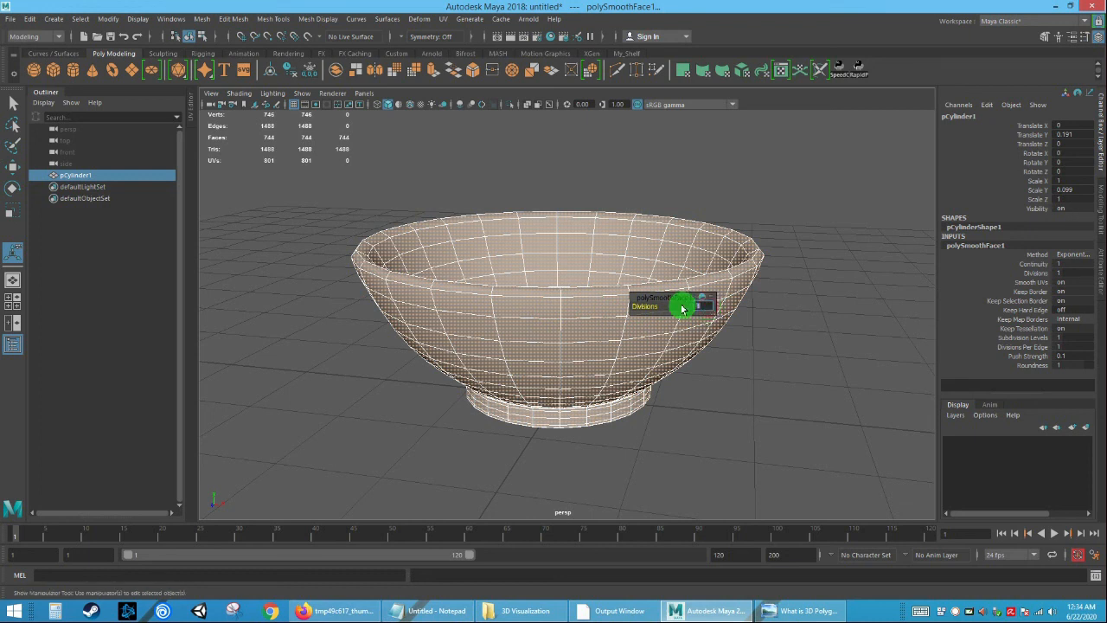
key(Return)
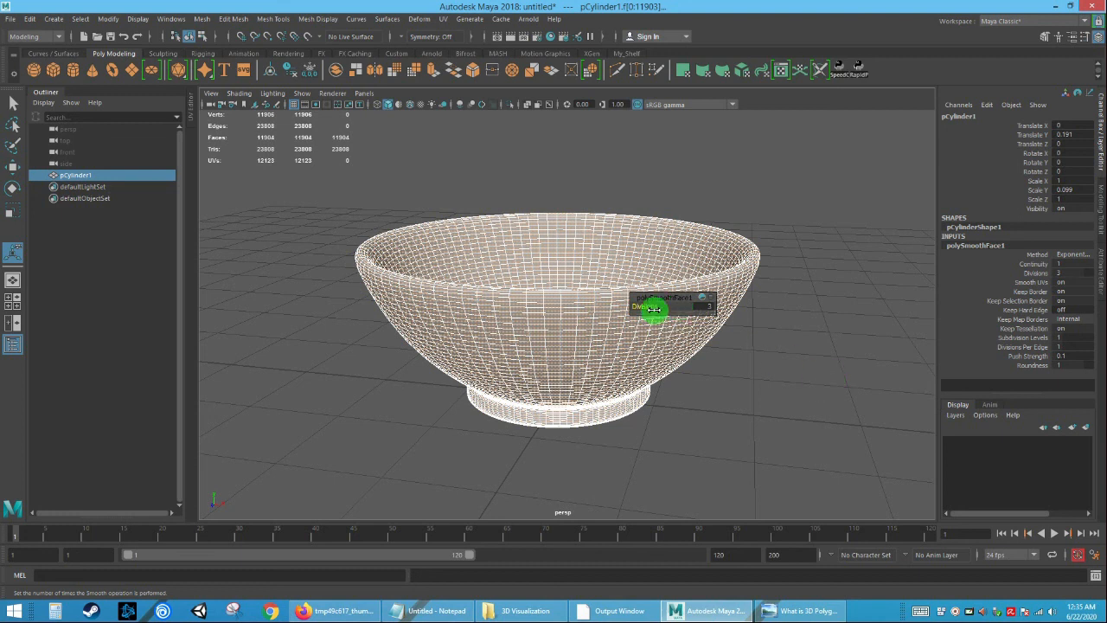
click(806, 361)
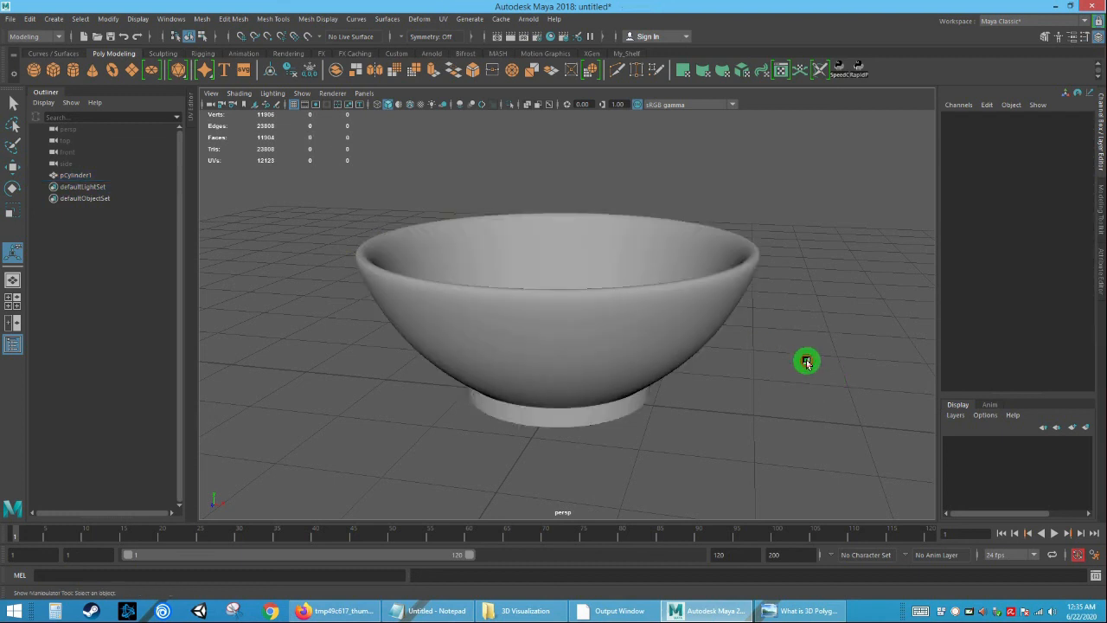
Select the smoothed bowl and inspect its dense wireframe from close up and from above.
click(618, 318)
alt+right_drag(553, 324, 597, 404)
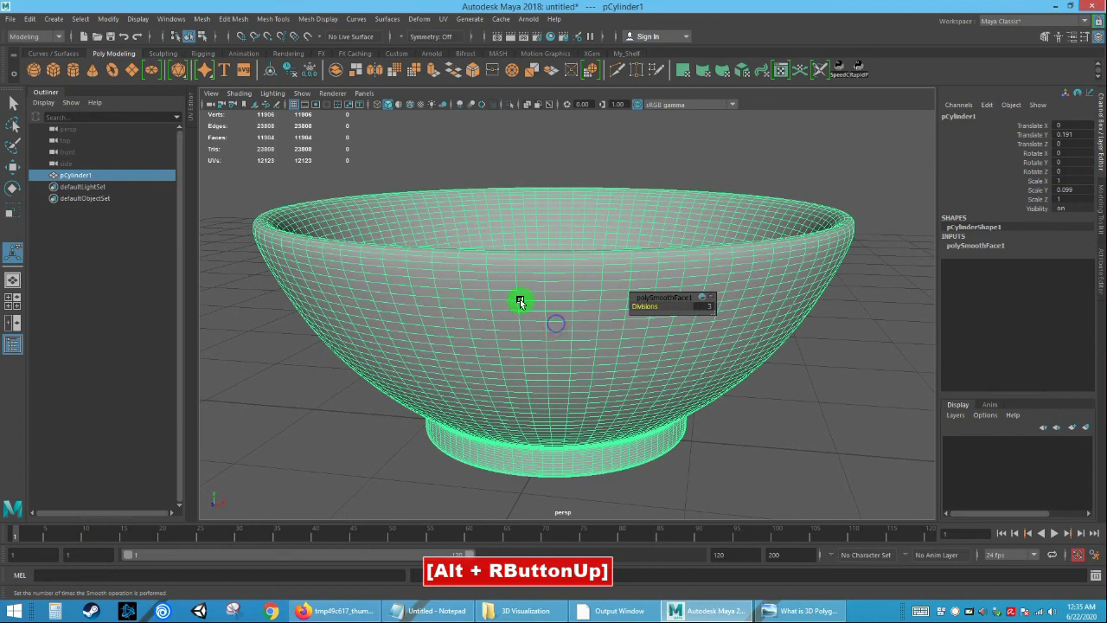
alt+drag(536, 324, 534, 338)
alt+right_drag(534, 338, 498, 292)
click(732, 424)
alt+drag(732, 426, 706, 390)
alt+right_drag(707, 390, 665, 366)
alt+drag(665, 366, 672, 388)
click(611, 341)
alt+drag(620, 352, 621, 357)
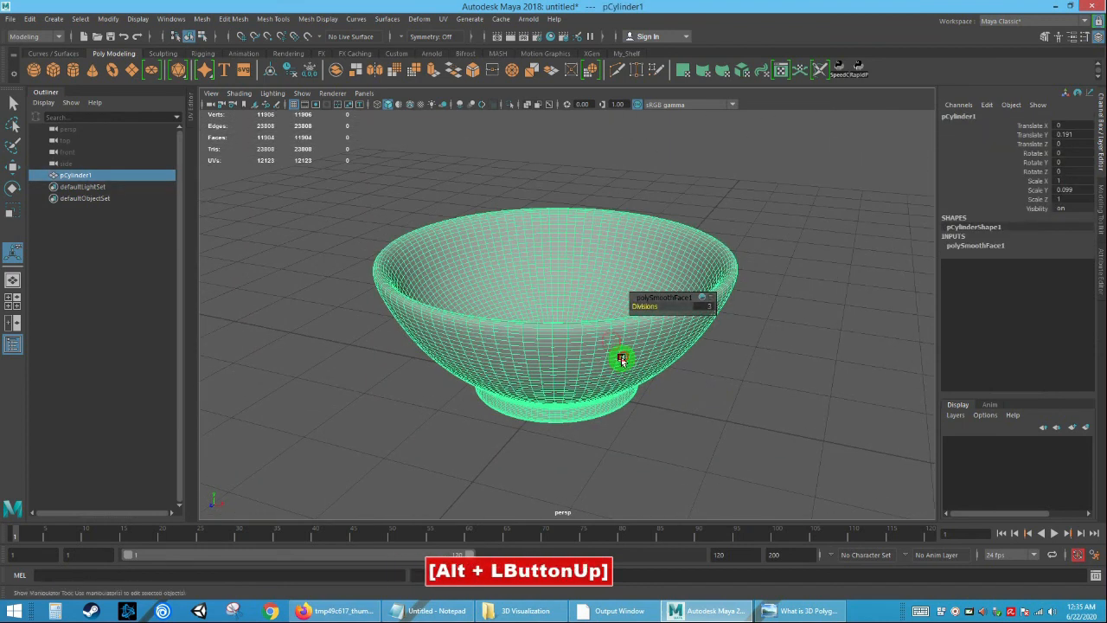
Preview the subdivided bowl with additional smooth preview, return it to unsmoothed display, and check its side profile.
key(3)
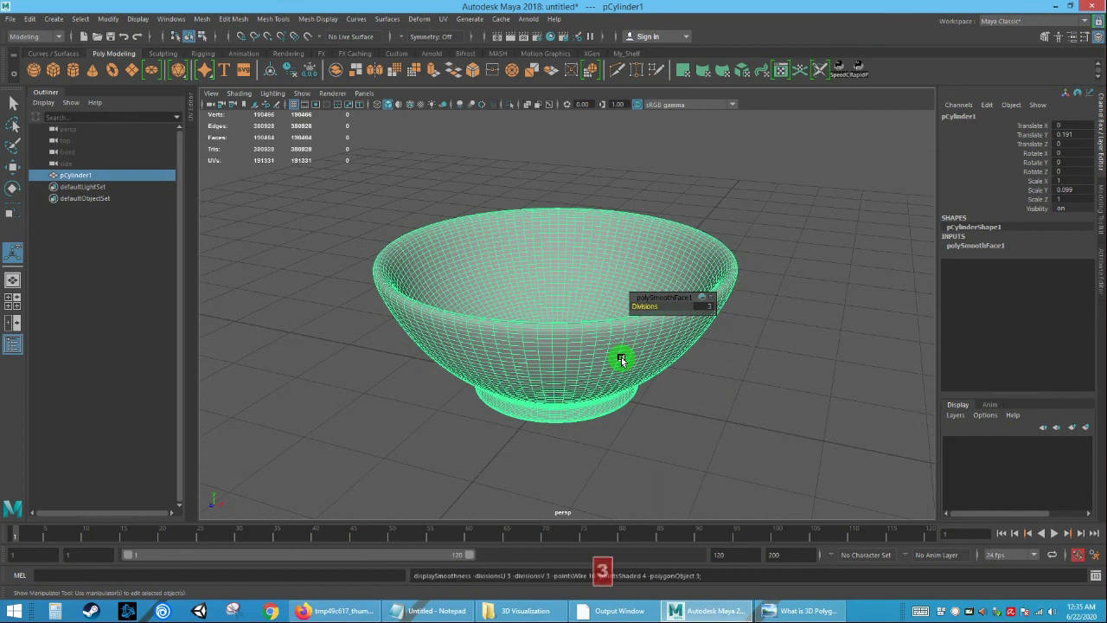
alt+drag(676, 414, 614, 366)
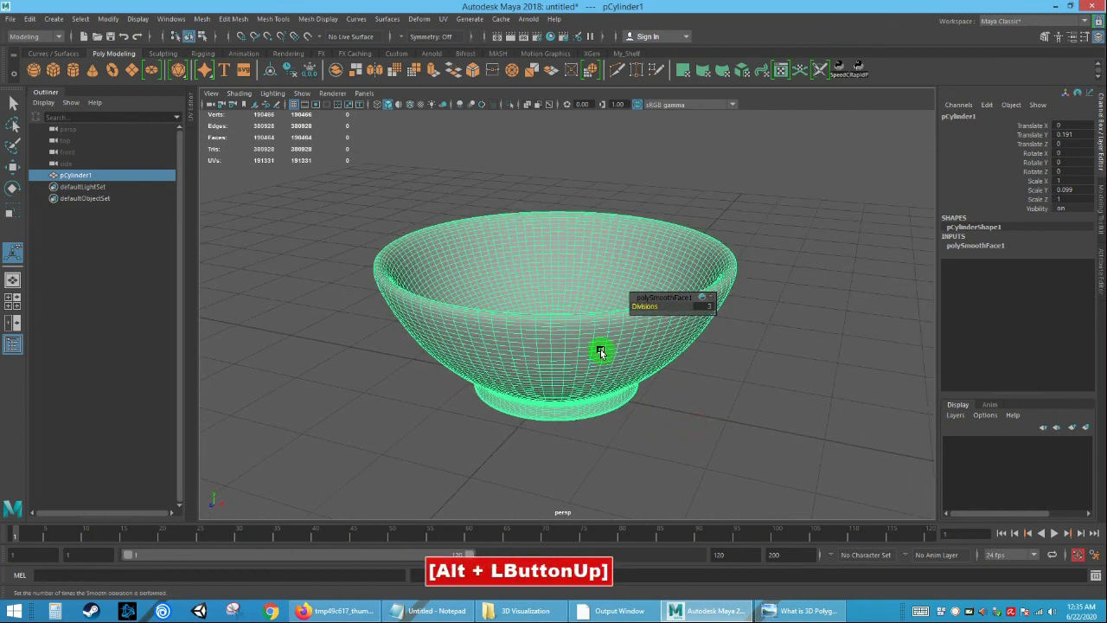
key(1)
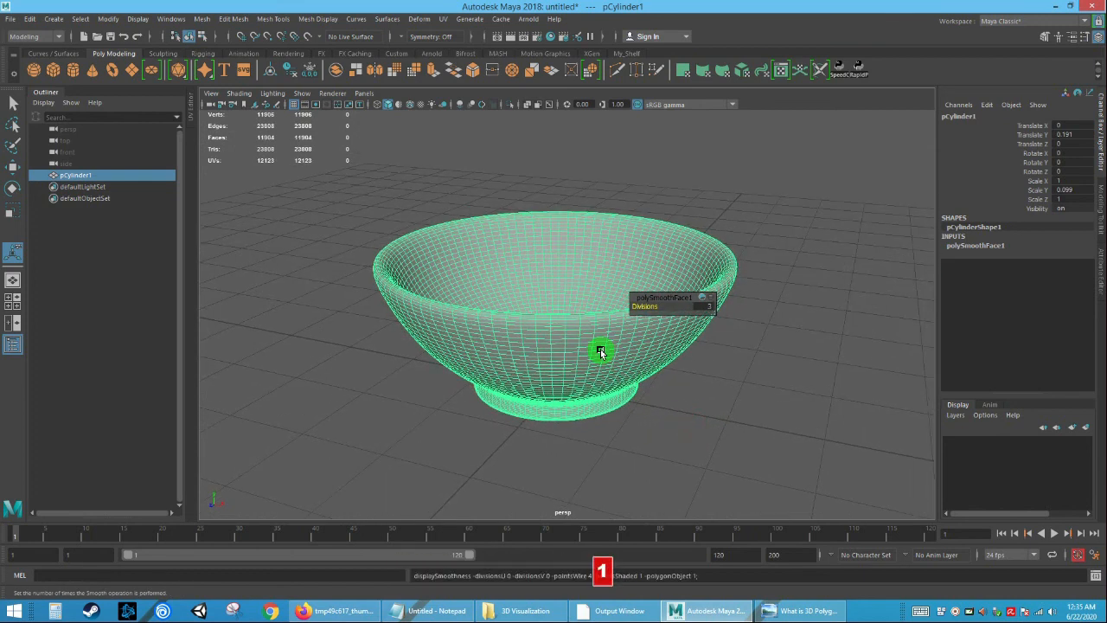
click(724, 406)
alt+drag(681, 411, 681, 395)
alt+right_drag(680, 395, 691, 427)
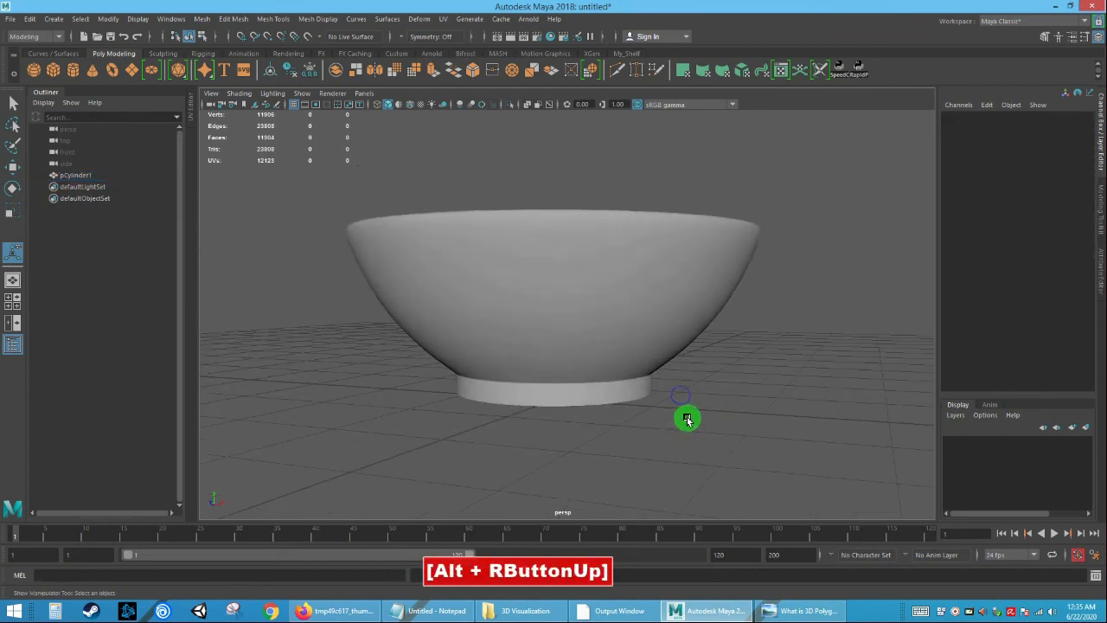
click(608, 323)
key(1)
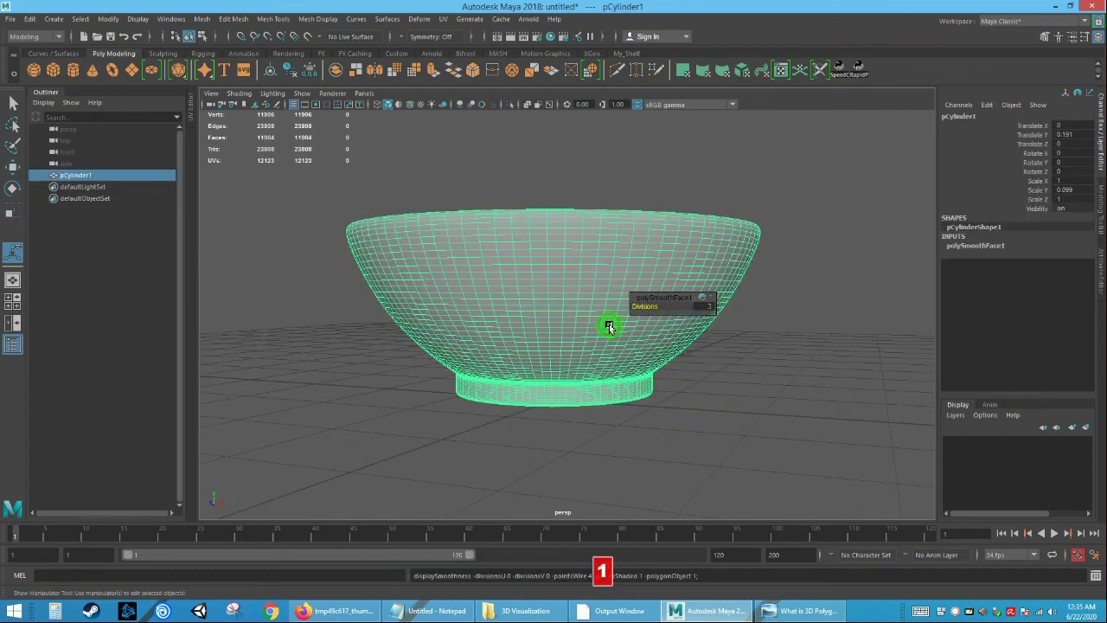
Deselect the bowl and examine the edges and underside of its base from below.
click(733, 380)
alt+drag(691, 383, 753, 452)
click(660, 383)
click(701, 401)
alt+right_drag(753, 452, 637, 324)
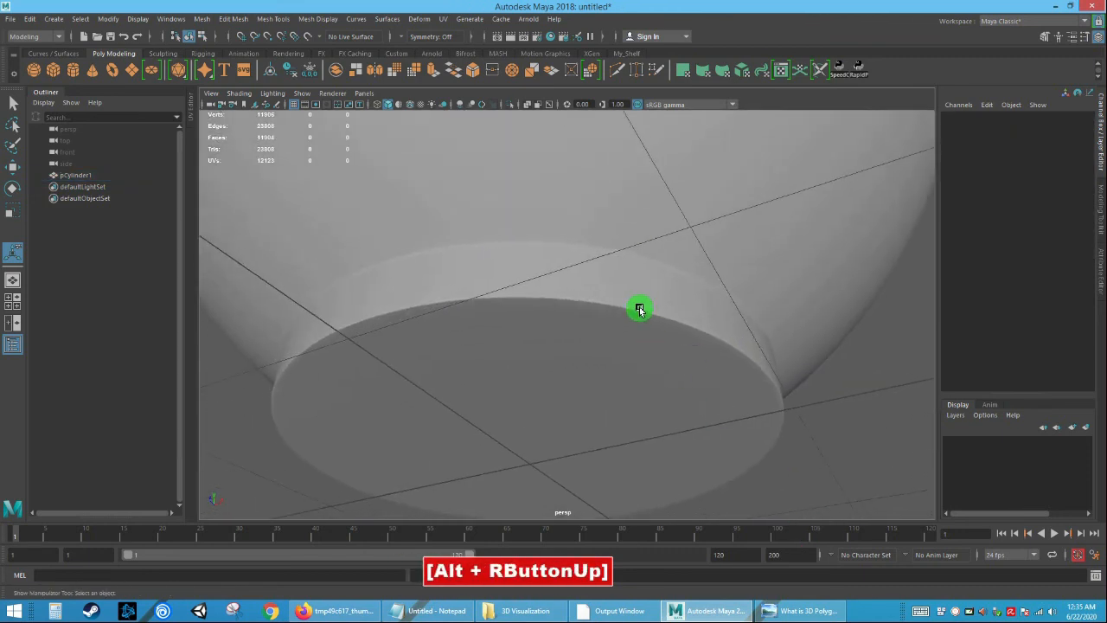
alt+drag(642, 257, 655, 272)
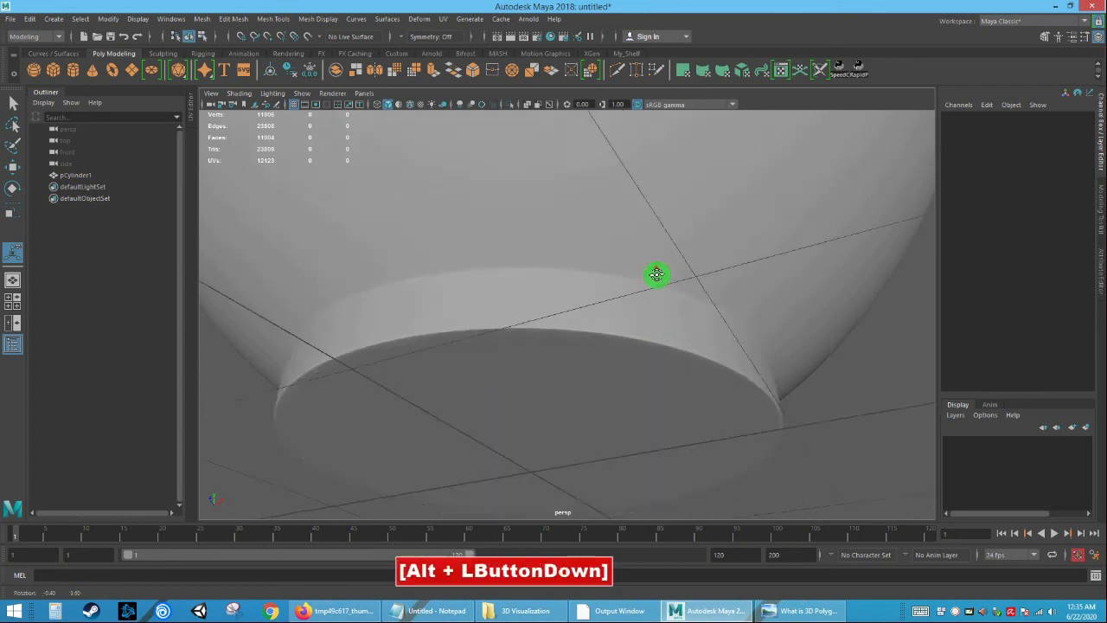
alt+right_drag(655, 268, 568, 237)
mouse_move(568, 237)
alt+mouse_down()
mouse_move(549, 262)
mouse_move(552, 242)
alt+mouse_up()
alt+right_drag(552, 242, 488, 301)
Examine the whole finished bowl from slightly above, both with its wireframe highlighted and deselected.
alt+drag(704, 285, 663, 358)
click(609, 292)
alt+middle_drag(663, 358, 600, 372)
mouse_move(600, 372)
alt+mouse_down()
mouse_move(573, 371)
mouse_move(621, 384)
alt+mouse_up()
click(620, 383)
alt+middle_drag(621, 383, 650, 372)
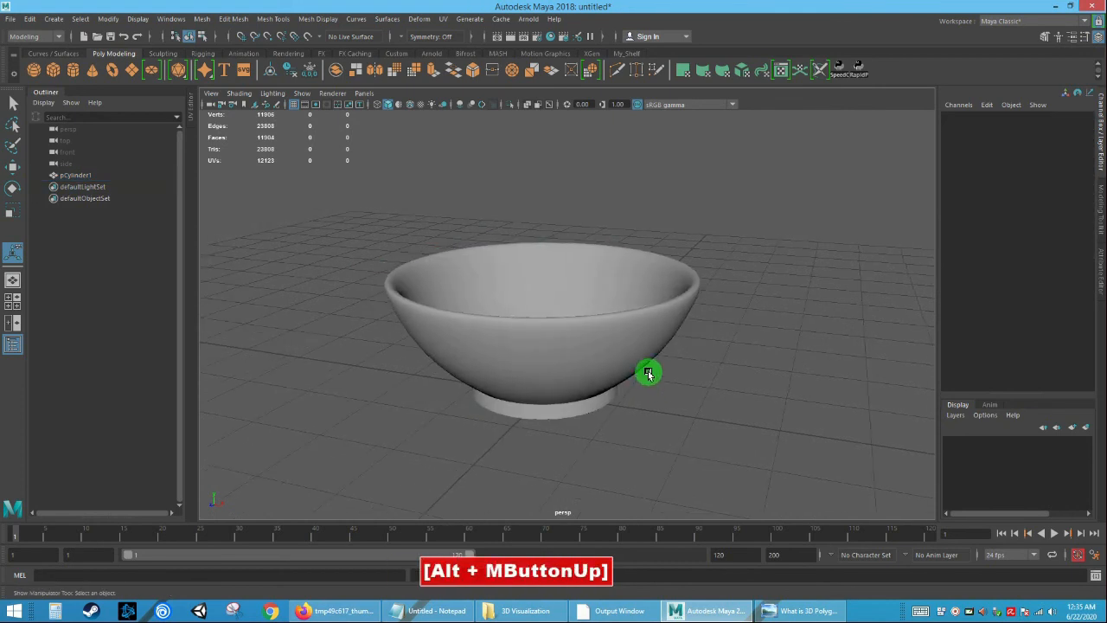
click(587, 349)
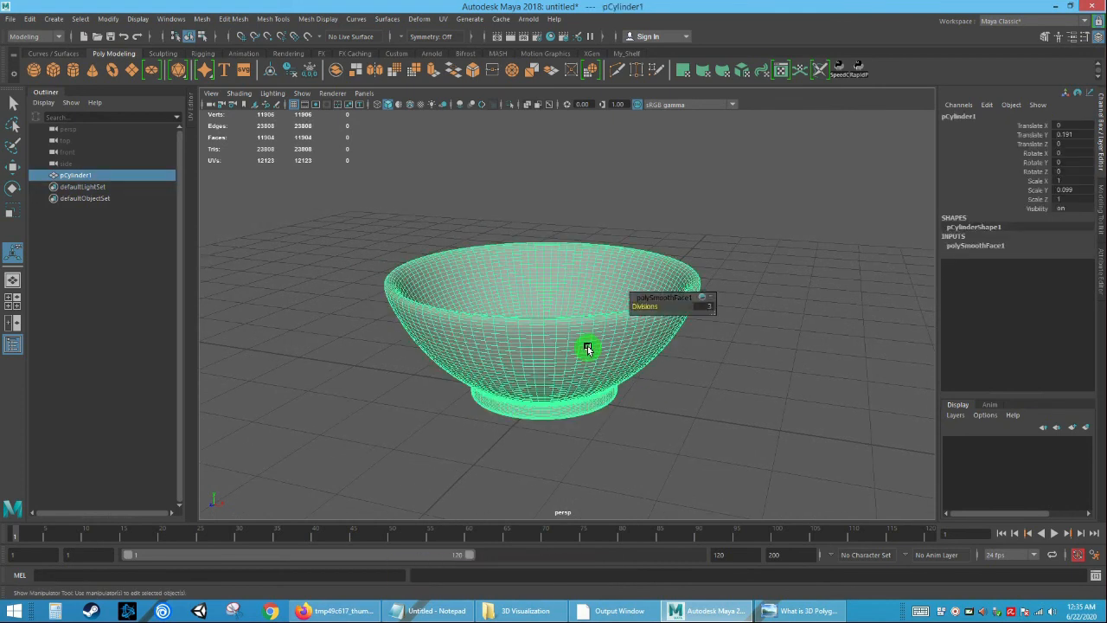
click(658, 394)
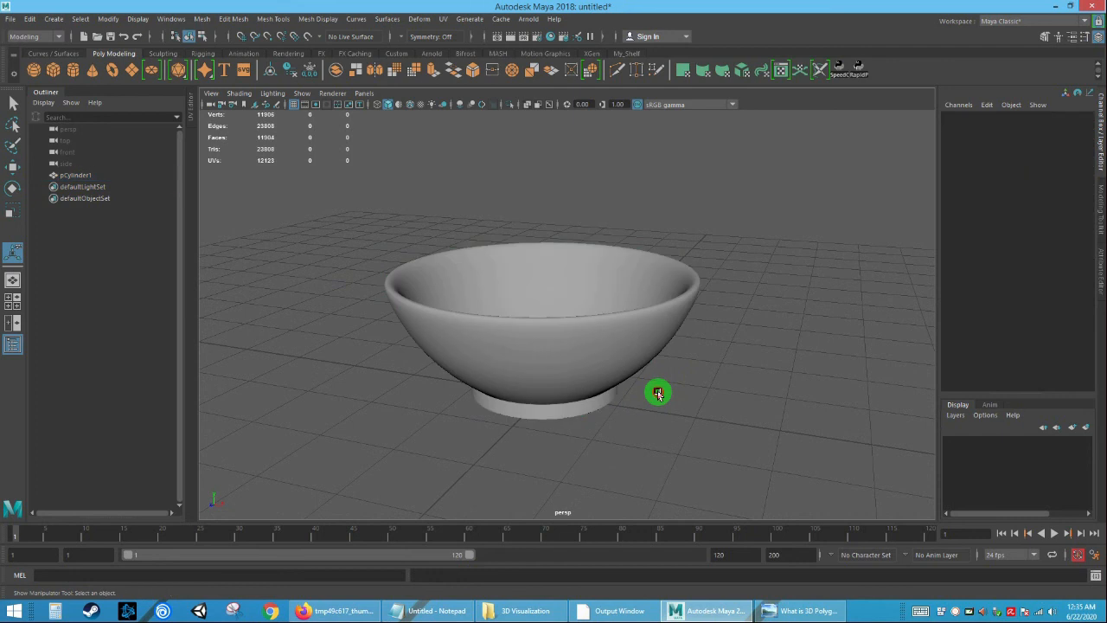